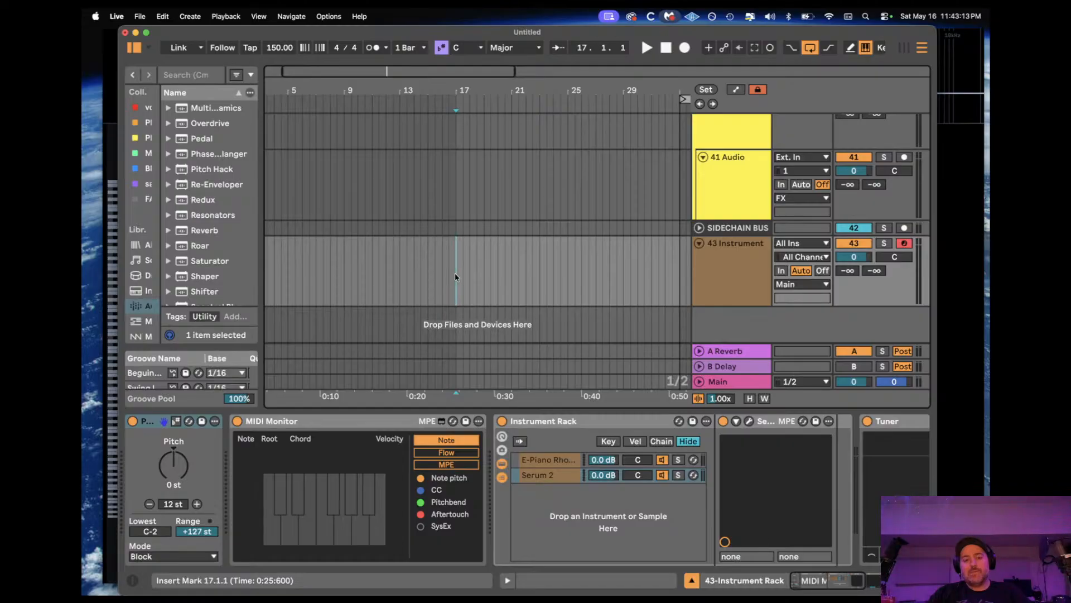
# Step: Widen the browser and its sidebar so the full folder names under Places can be read
pyautogui.moveTo(261, 164); pyautogui.dragTo(376, 173)
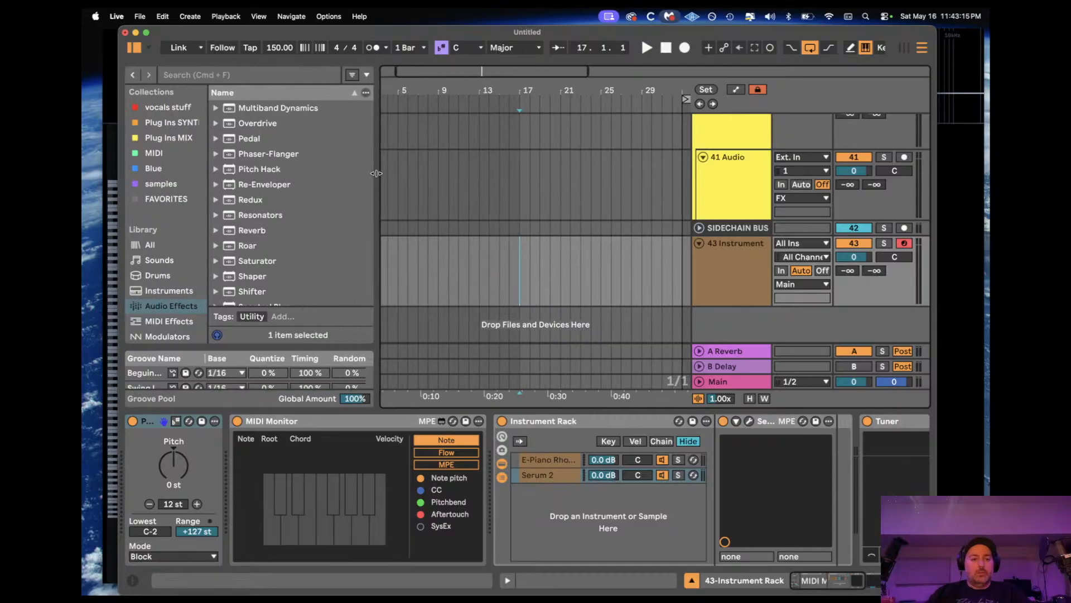
pyautogui.scroll(-10, 178, 234)
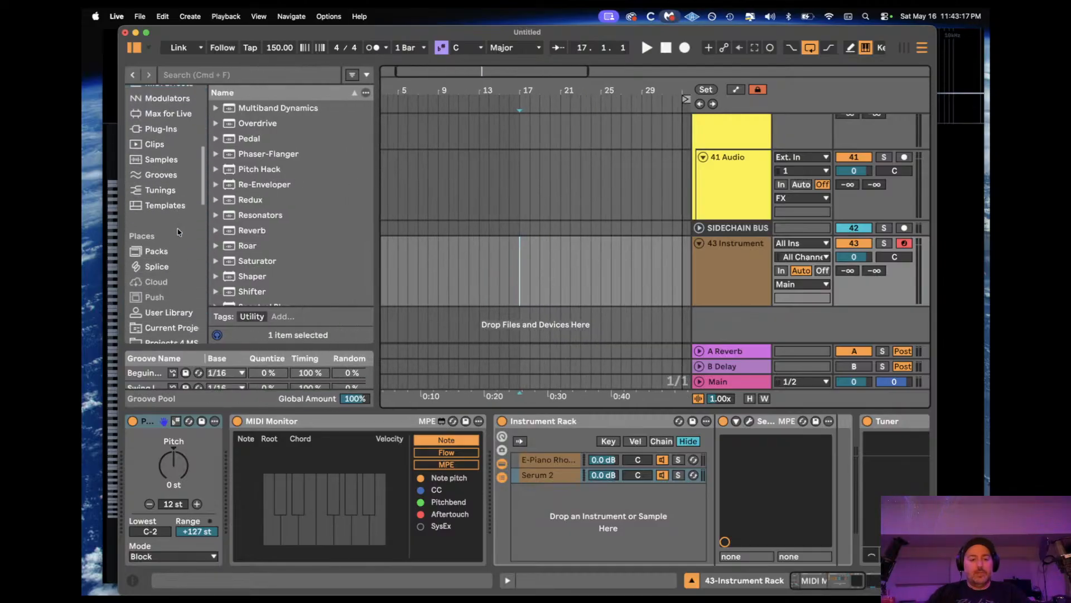
pyautogui.scroll(-10, 179, 232)
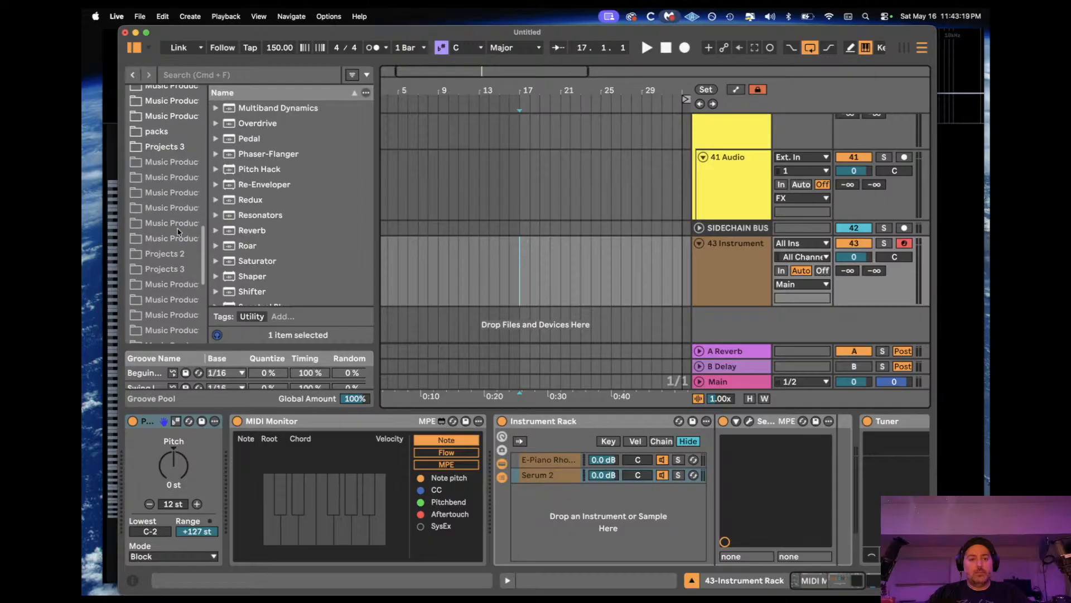
pyautogui.scroll(15, 179, 232)
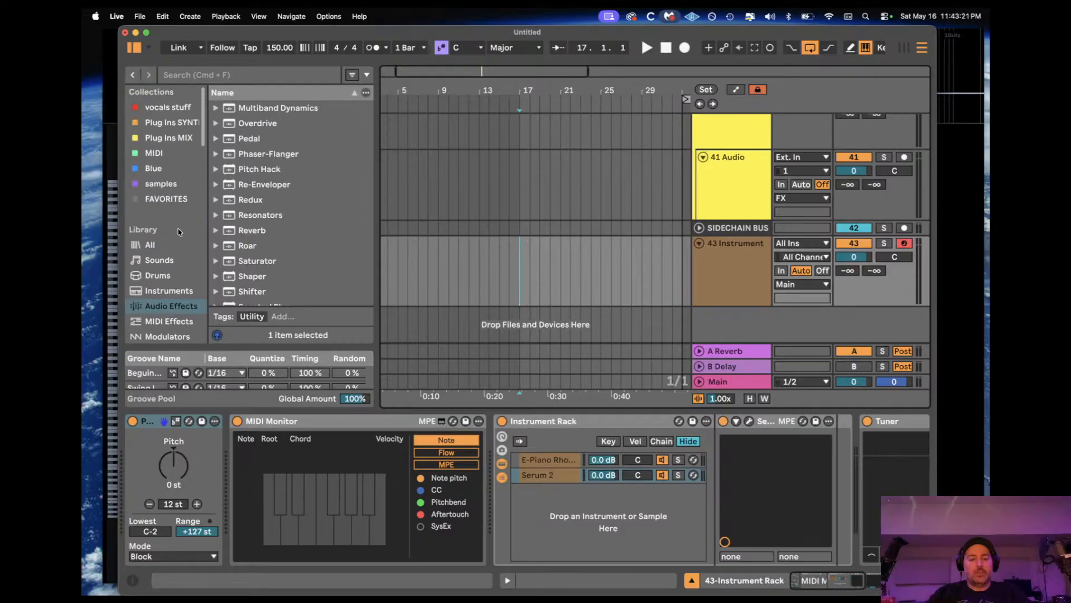
pyautogui.scroll(-15, 178, 232)
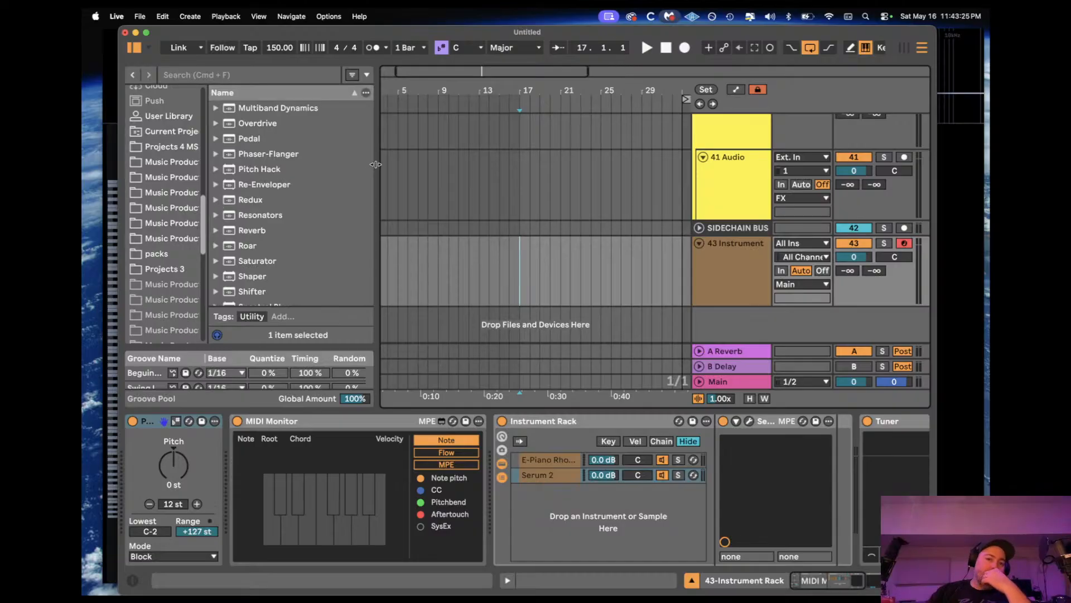
pyautogui.moveTo(375, 164); pyautogui.dragTo(419, 167)
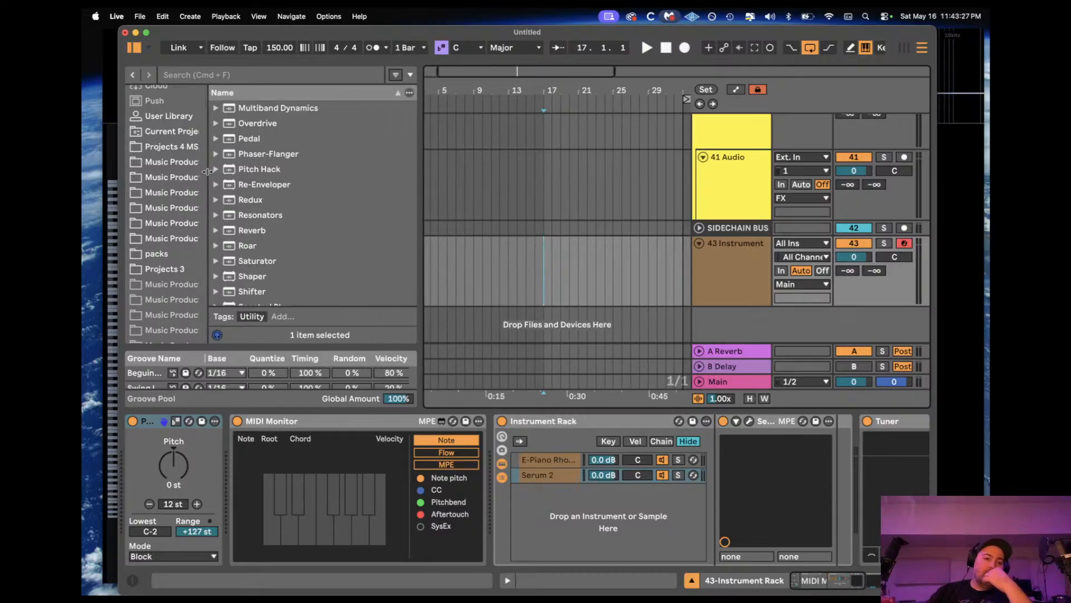
pyautogui.moveTo(207, 171); pyautogui.dragTo(304, 172)
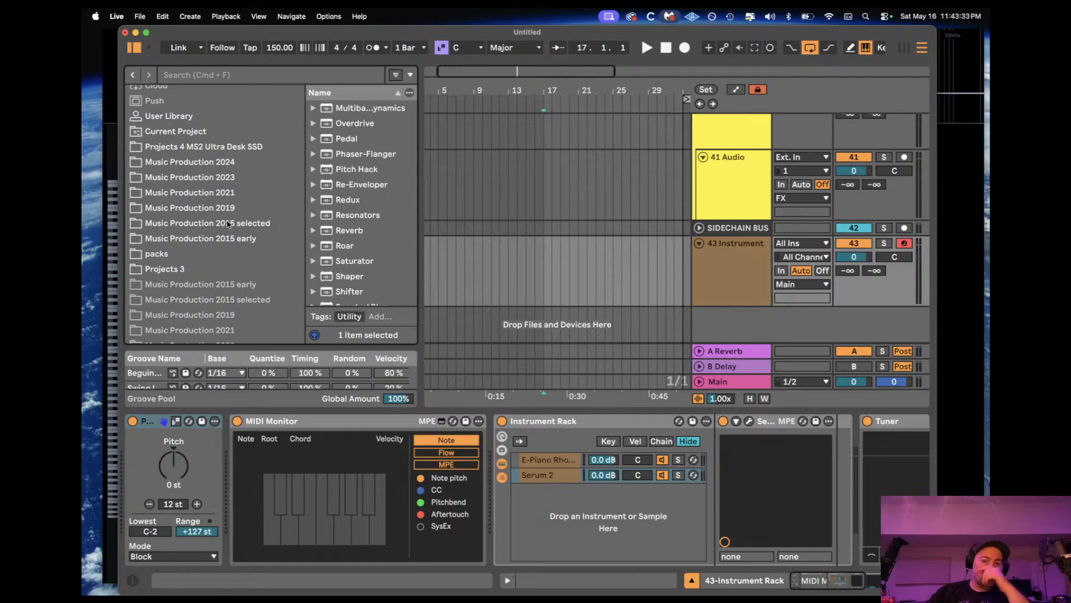
# Step: In the Projects 4 MS2 Ultra Desk SSD place, expand Projects 4.1, Remixes and the Stella Lefty Remix folder
pyautogui.click(217, 148)
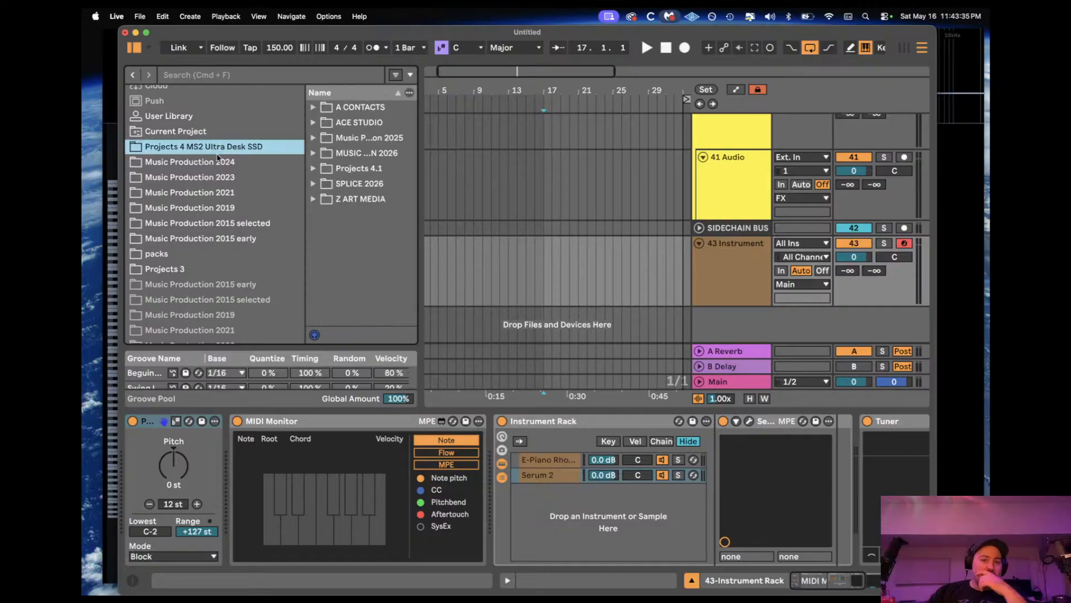
pyautogui.click(315, 168)
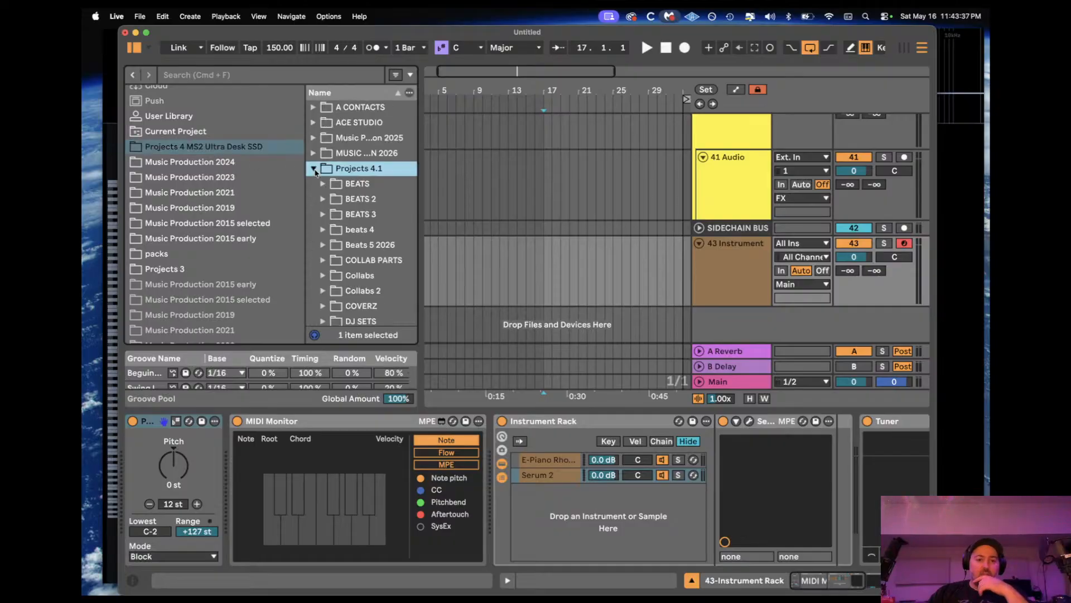
pyautogui.scroll(-5, 335, 212)
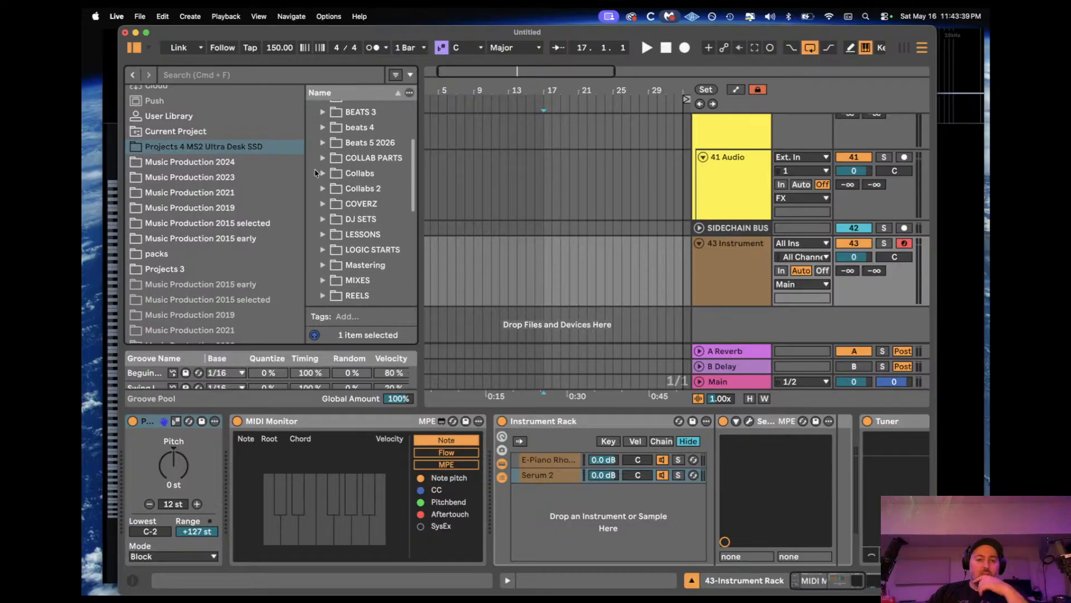
pyautogui.scroll(-2, 339, 219)
pyautogui.click(333, 237)
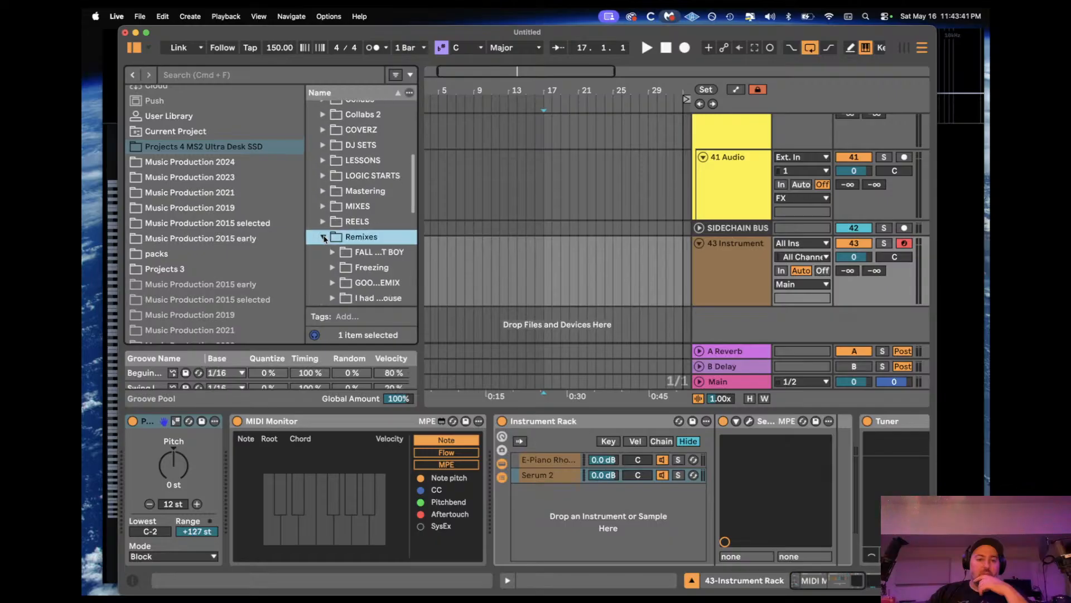
pyautogui.click(333, 220)
pyautogui.scroll(-3, 335, 220)
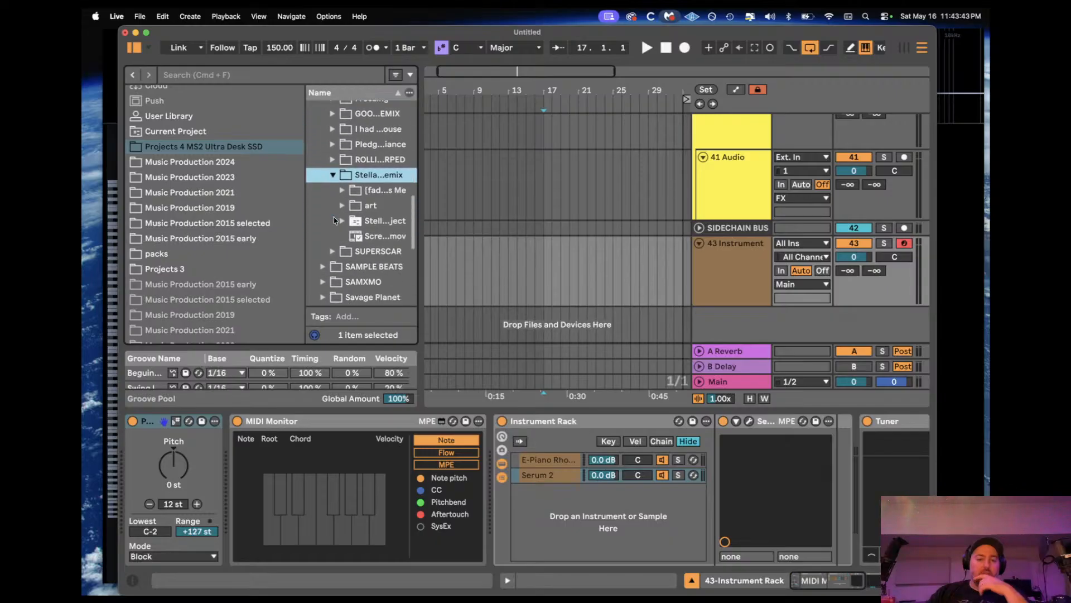
# Step: Widen the browser list and expand the Stella Lefty Remix va1 Project folder to look through its saved versions
pyautogui.moveTo(420, 214); pyautogui.dragTo(530, 210)
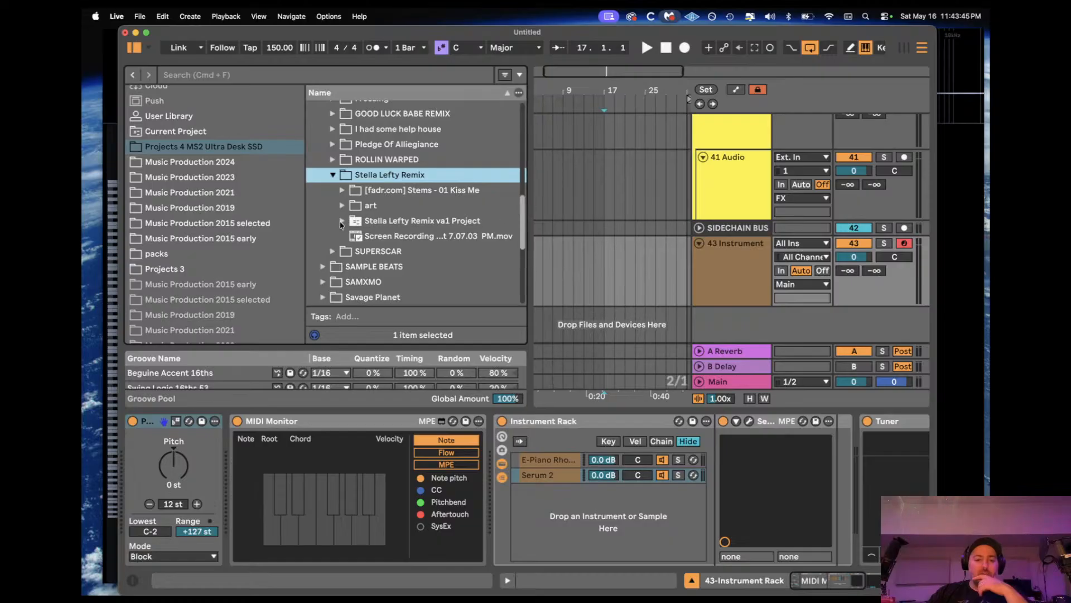
pyautogui.click(341, 222)
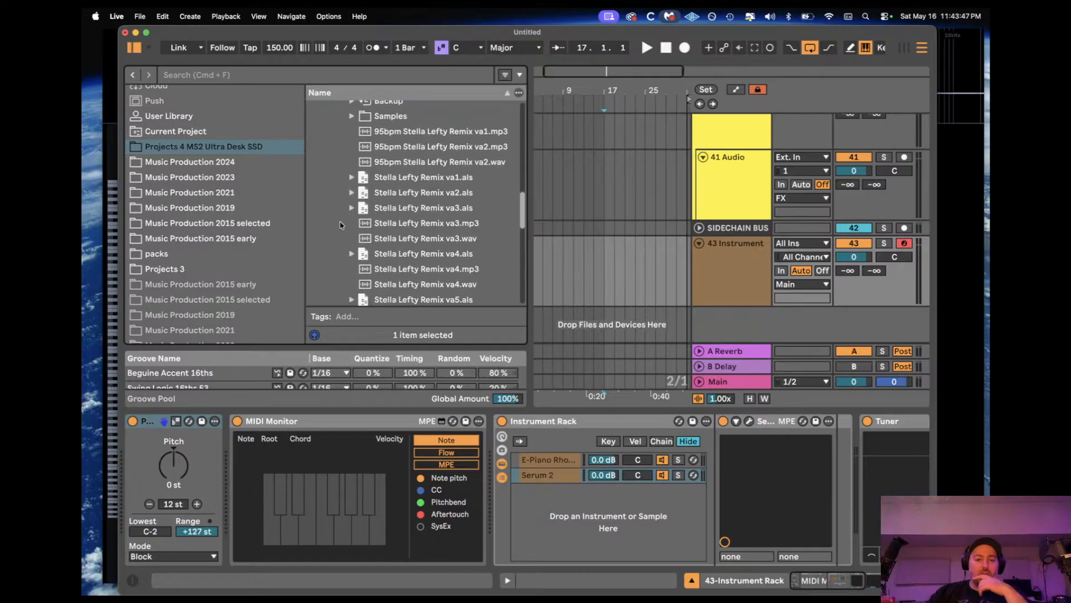
pyautogui.scroll(-5, 340, 225)
pyautogui.scroll(5, 340, 225)
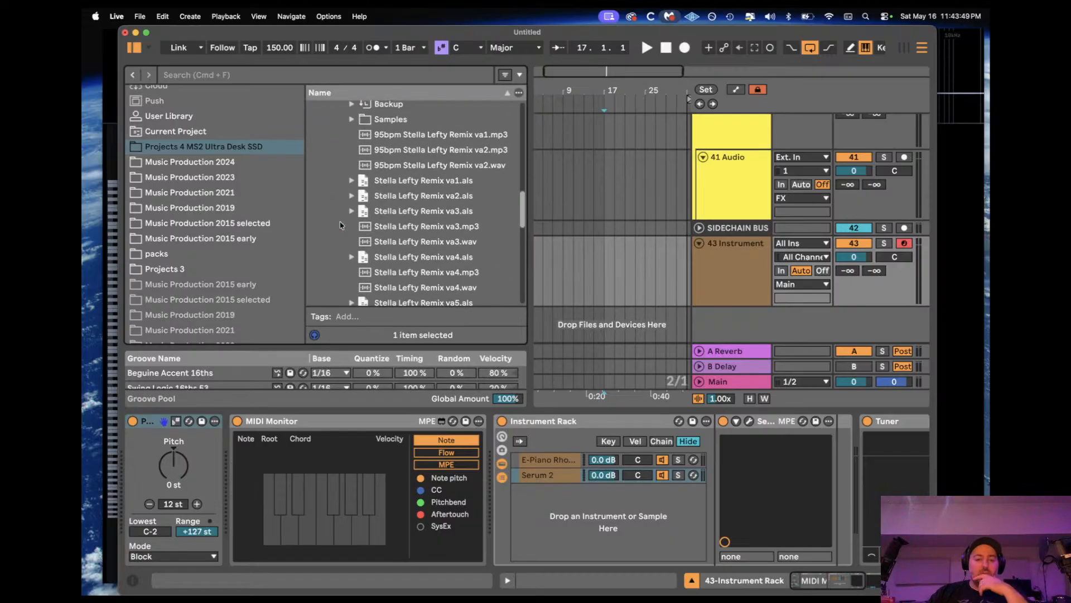
pyautogui.scroll(-5, 340, 225)
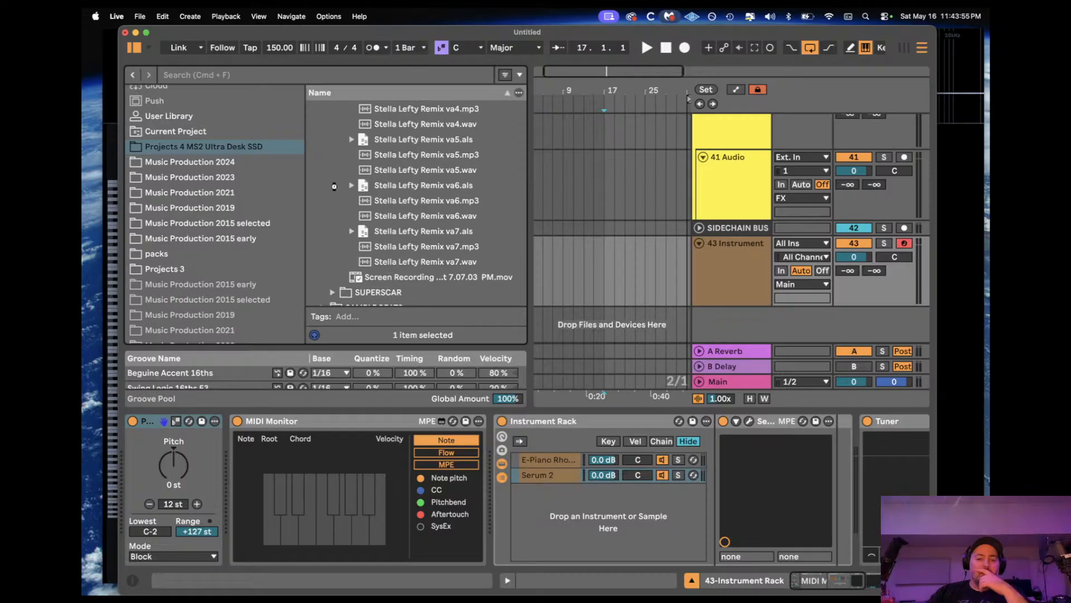
# Step: Expand Stella Lefty Remix va6.als and load its DROP group into the current set
pyautogui.click(334, 186)
pyautogui.scroll(-5, 363, 167)
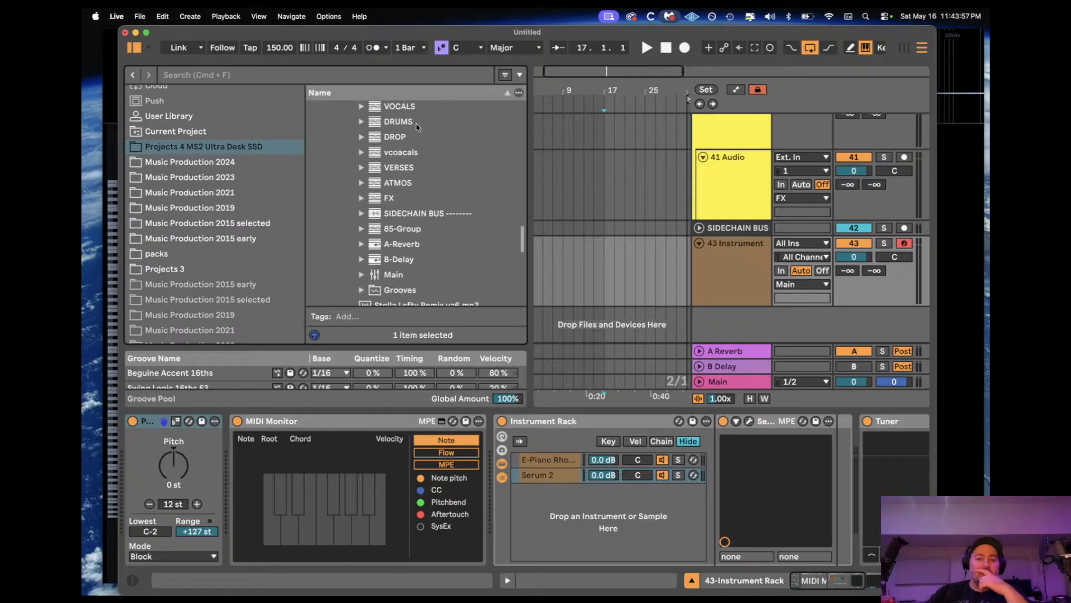
pyautogui.click(394, 136)
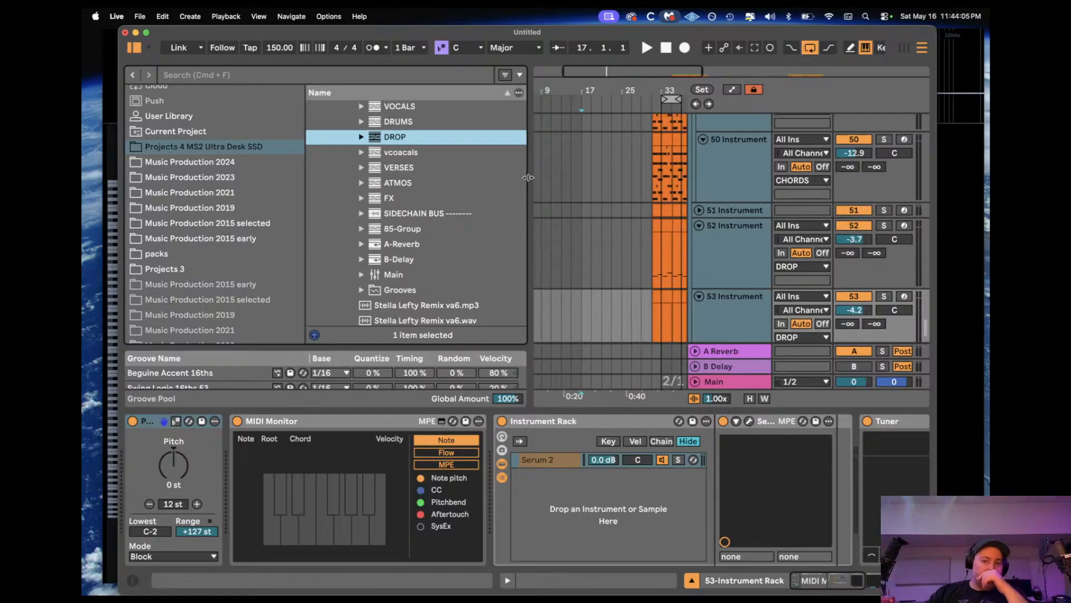
# Step: Enlarge the arrangement area by narrowing the browser and hiding the device view, and unfold track 51
pyautogui.moveTo(528, 177); pyautogui.dragTo(303, 177)
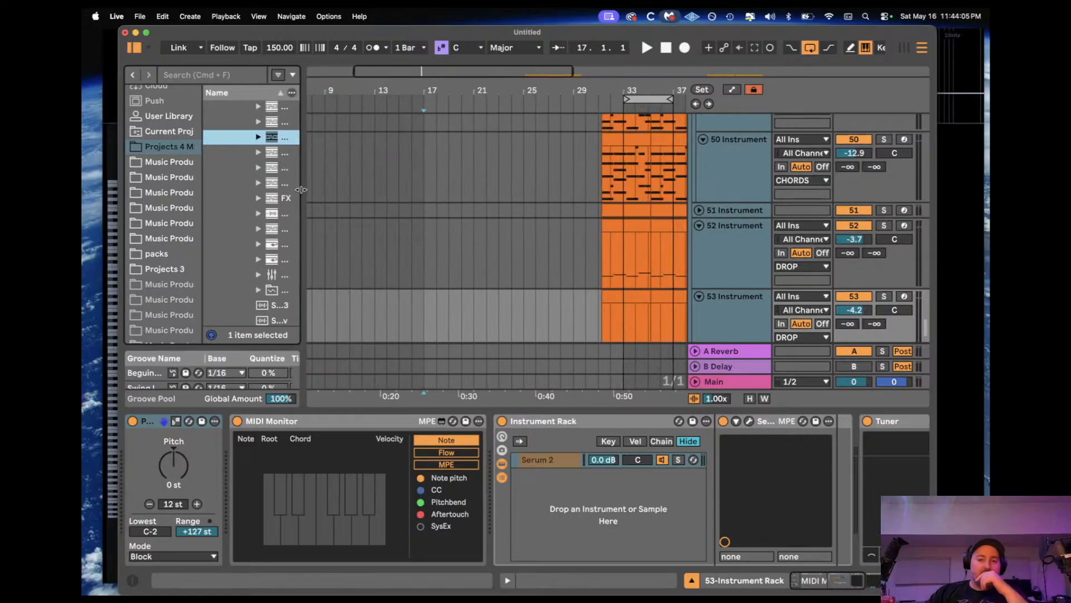
pyautogui.click(691, 581)
pyautogui.hscroll(5, 485, 301)
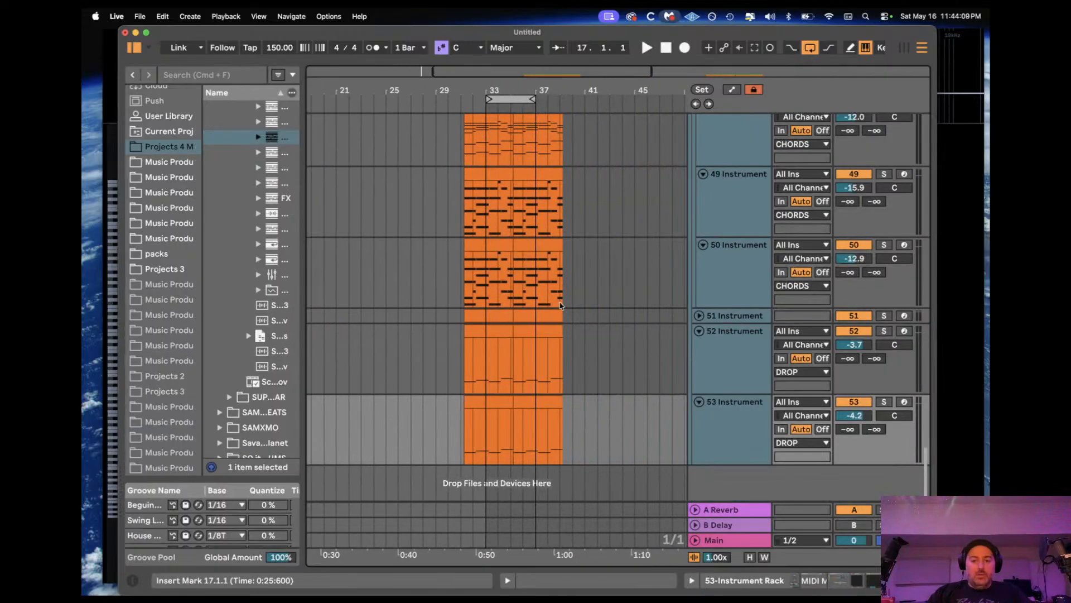
pyautogui.click(699, 315)
# Step: Select the short gap between bar 31 and the start of the imported clips, and remove it with Cut Time
pyautogui.click(461, 320)
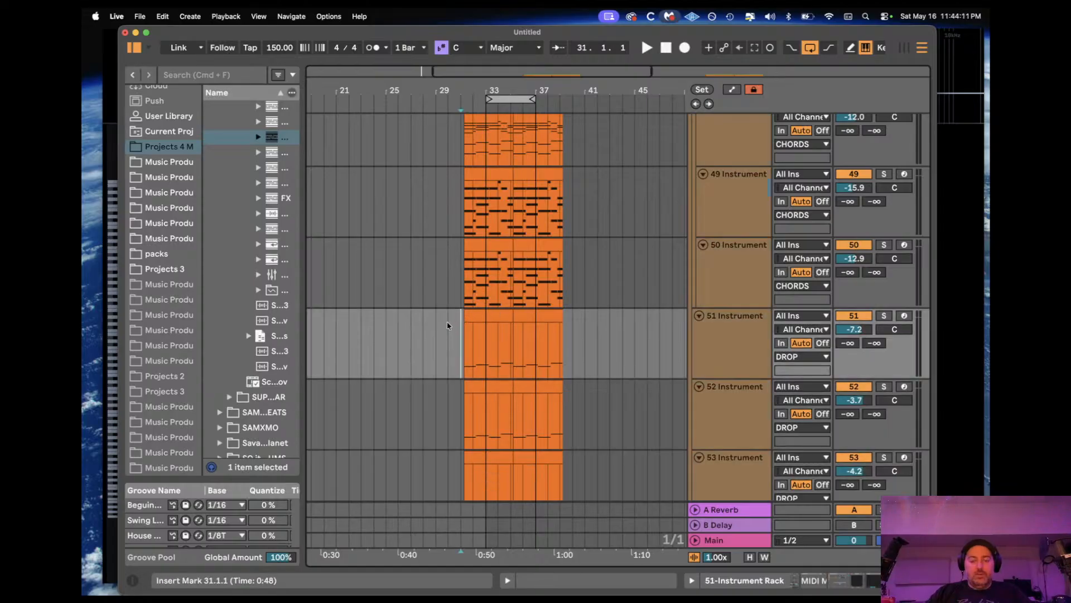
pyautogui.moveTo(475, 65); pyautogui.dragTo(465, 71)
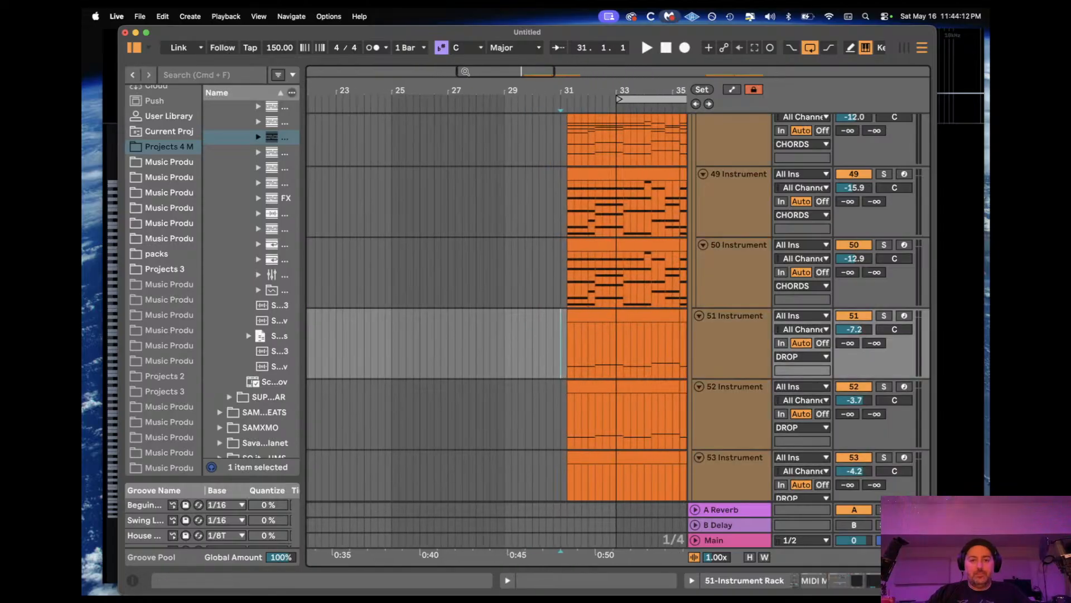
pyautogui.click(564, 135)
pyautogui.scroll(1, 564, 134)
pyautogui.click(162, 16)
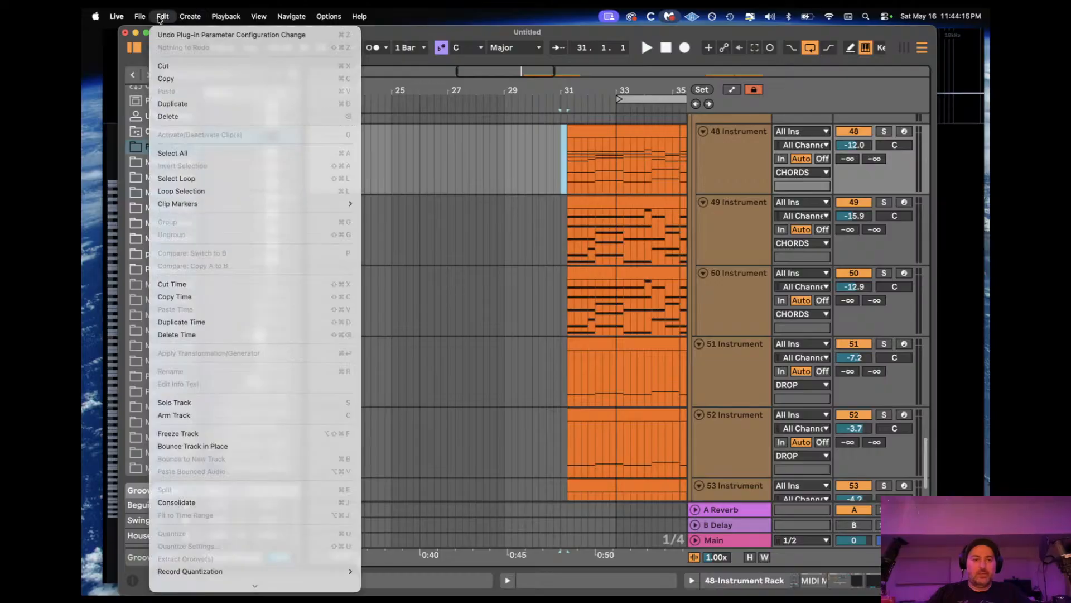
pyautogui.moveTo(183, 20)
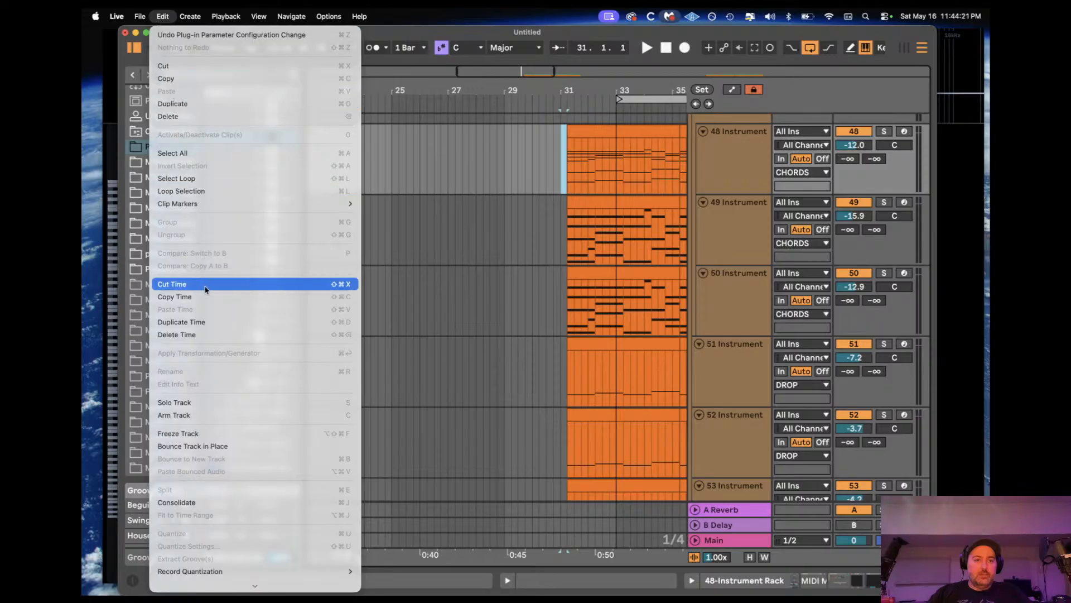
pyautogui.click(219, 284)
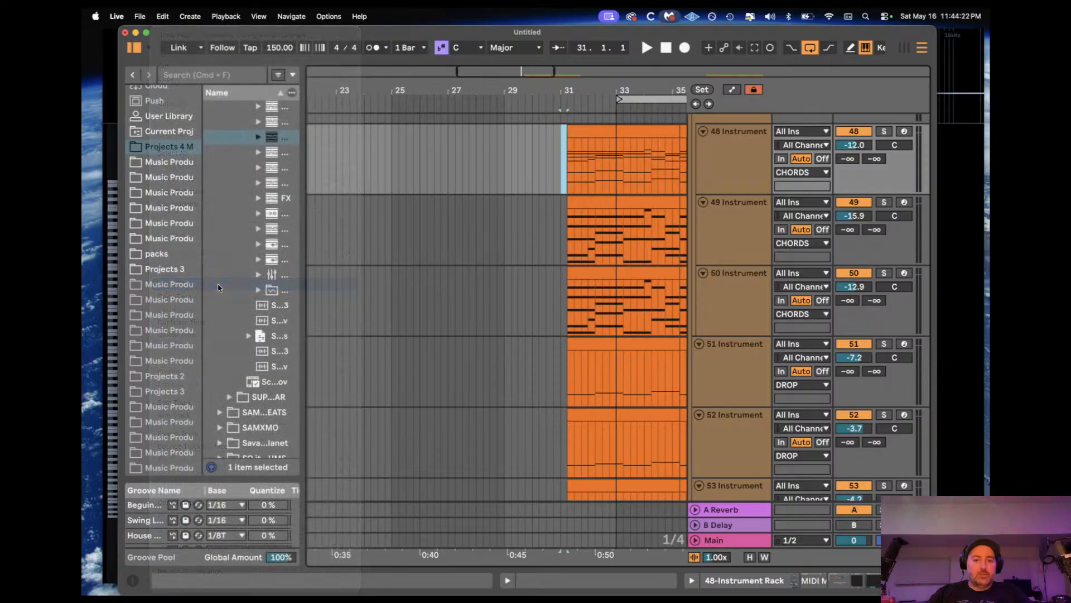
# Step: Delete the first four bars of the chord clips, bars 31 to 35, on tracks 48, 49 and 50
pyautogui.click(588, 203)
pyautogui.hscroll(5, 588, 203)
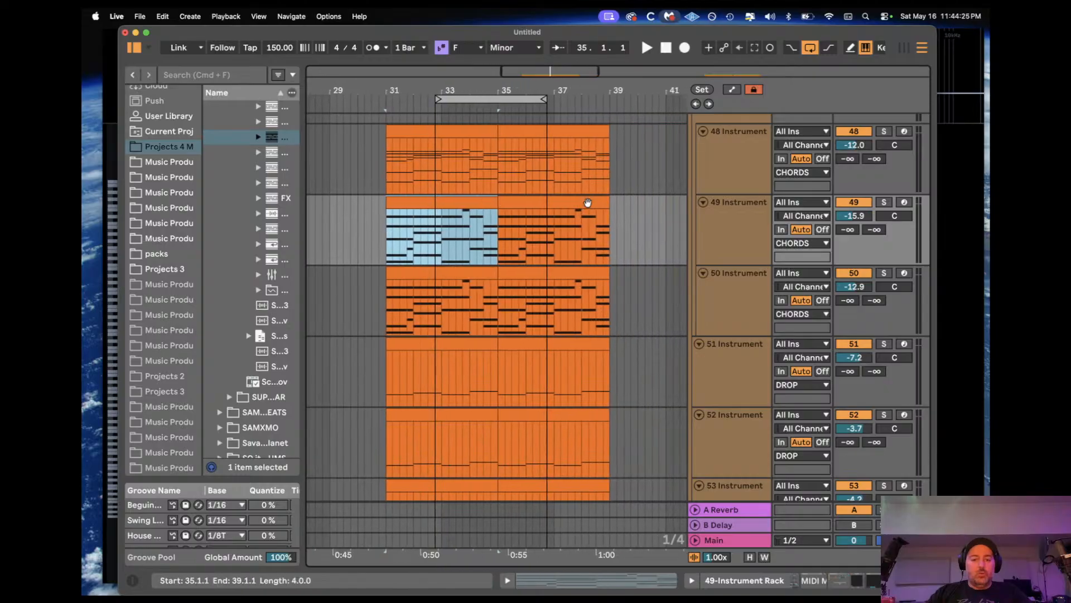
pyautogui.scroll(-3, 588, 204)
pyautogui.scroll(5, 471, 290)
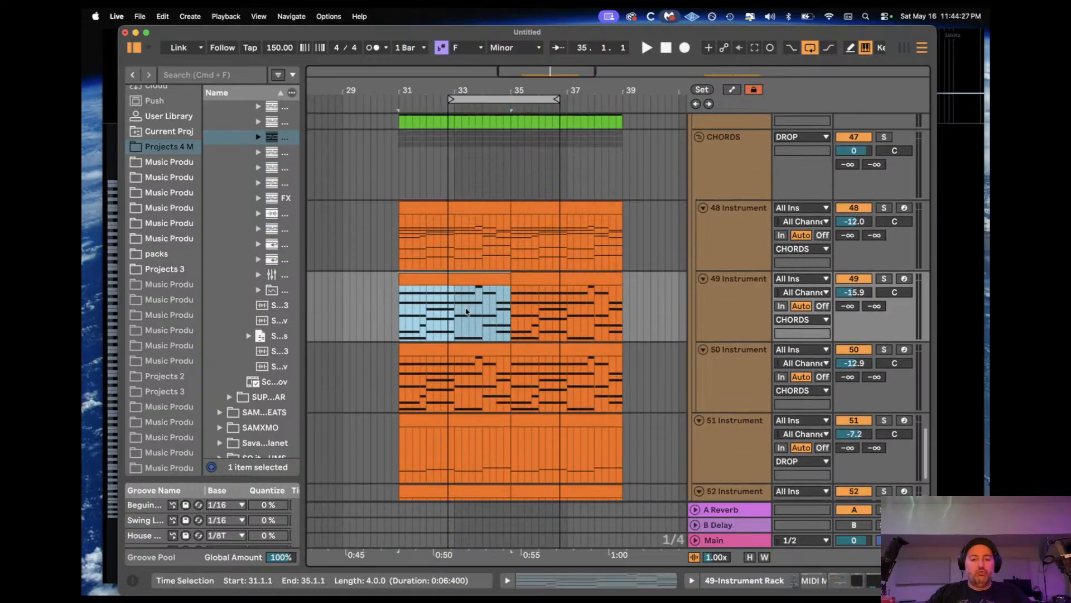
pyautogui.press('Down')
pyautogui.scroll(2, 448, 351)
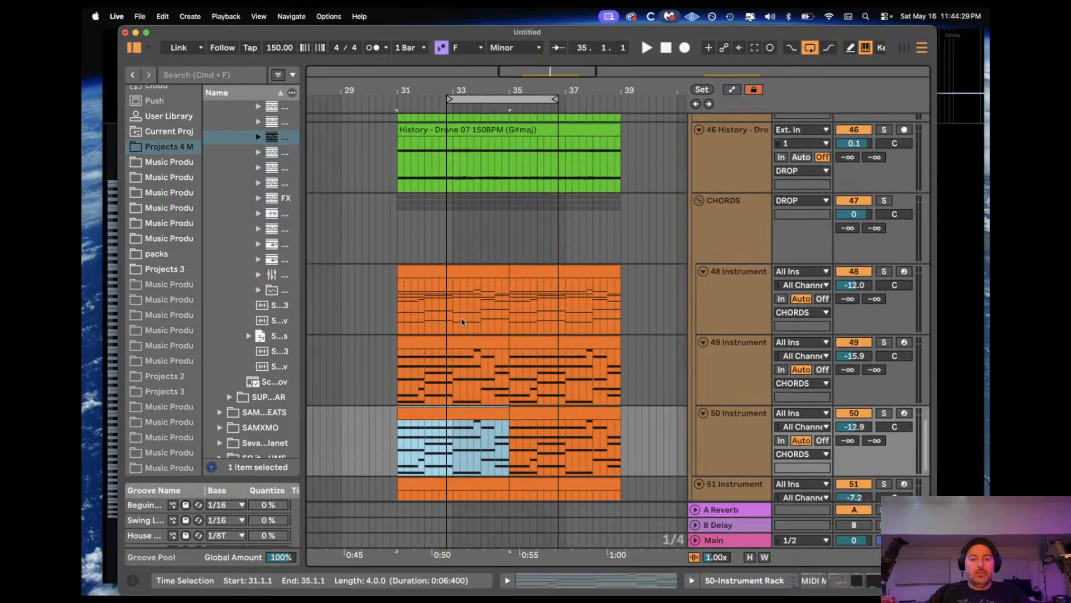
pyautogui.keyDown('shift'); pyautogui.click(473, 268); pyautogui.keyUp('shift')
pyautogui.press('Delete')
pyautogui.scroll(10, 475, 271)
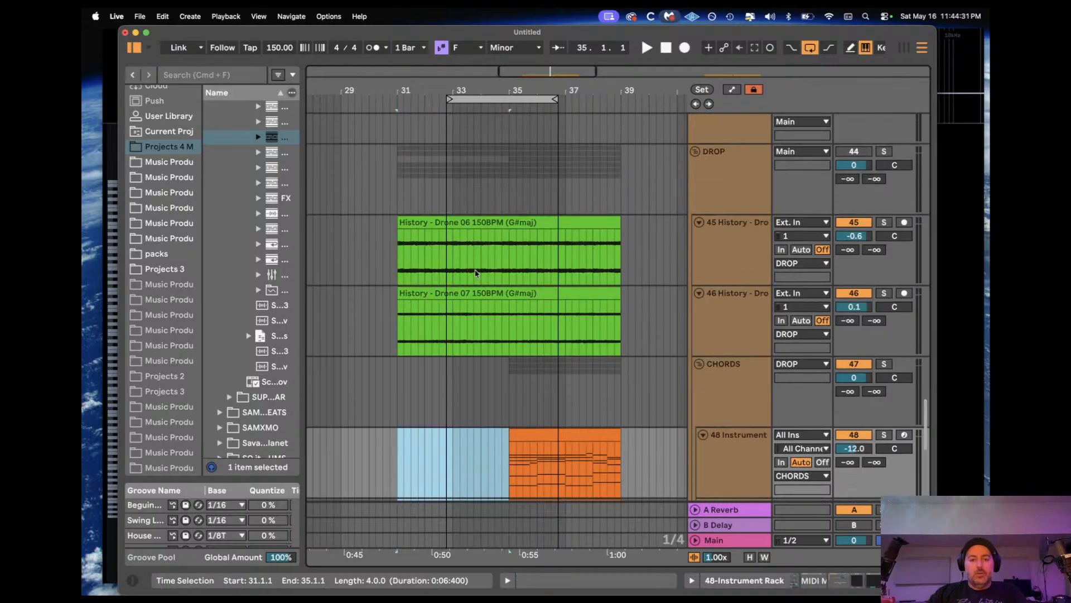
pyautogui.scroll(-8, 475, 273)
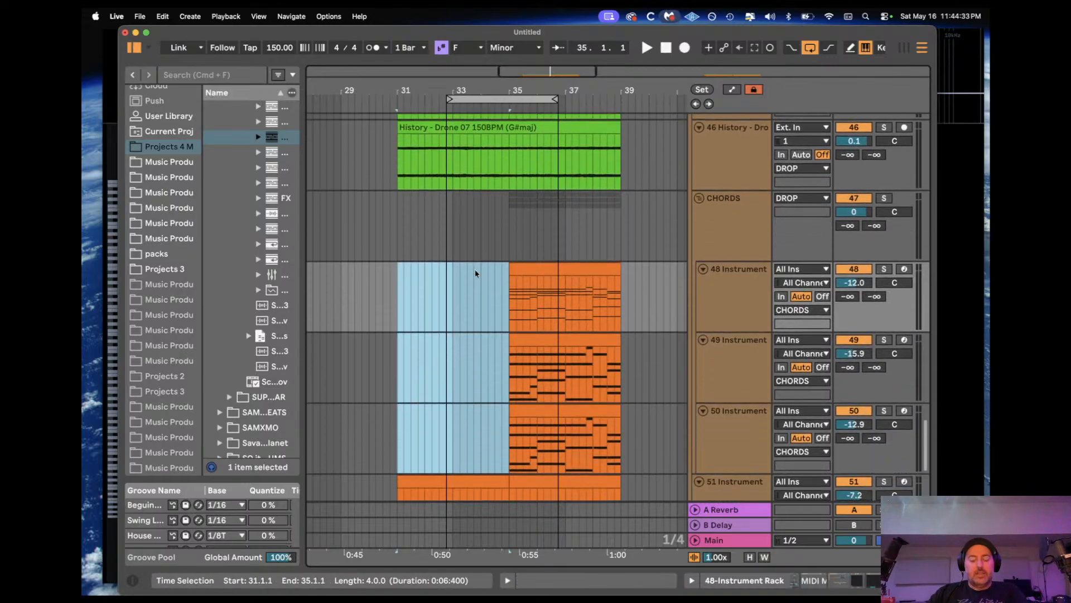
# Step: Select the first clip on track 51 and play the arrangement from bar 31
pyautogui.click(426, 273)
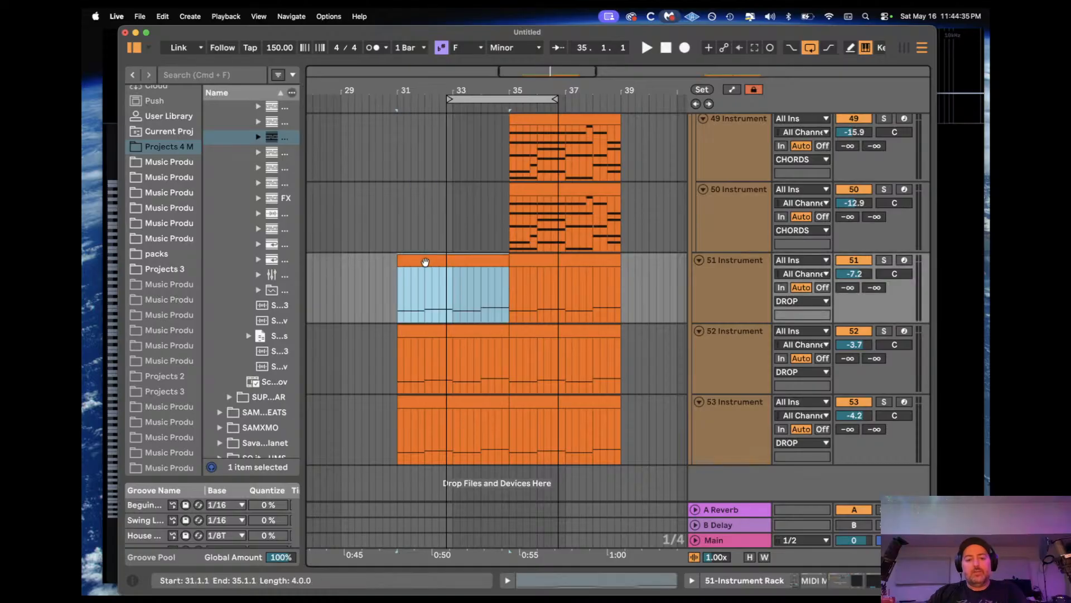
pyautogui.press('space')
pyautogui.scroll(5, 776, 269)
pyautogui.scroll(4, 787, 251)
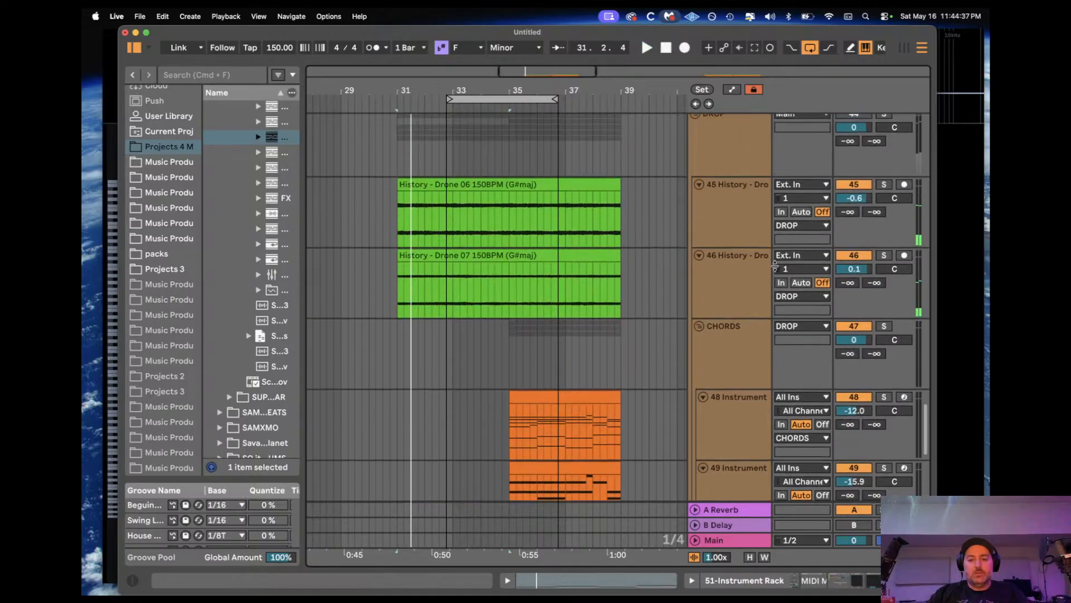
# Step: Activate the DROP group track and play the section again from bar 31
pyautogui.click(727, 166)
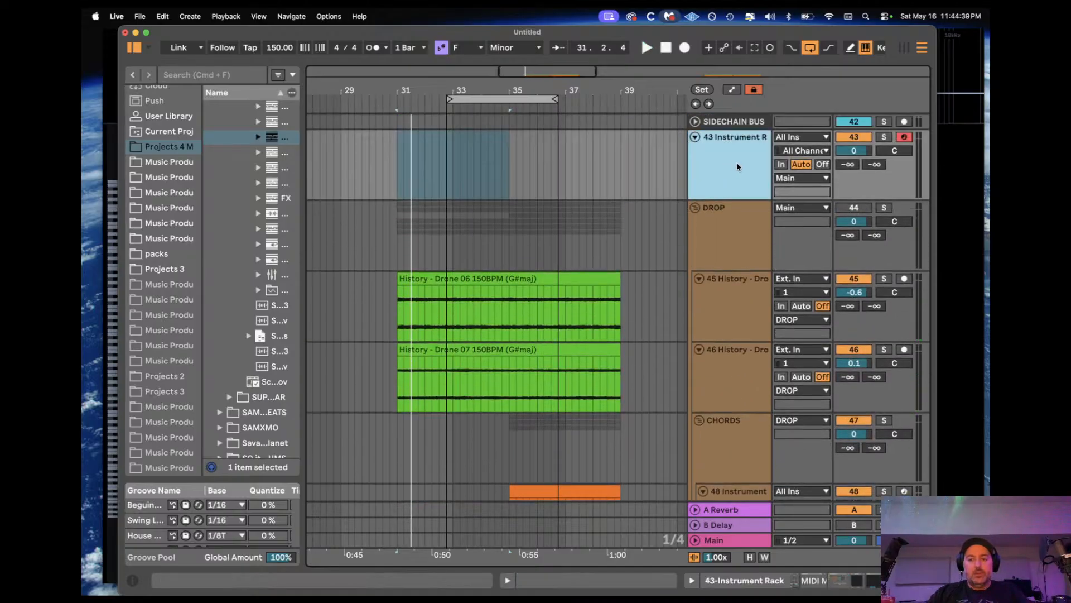
pyautogui.press('space')
pyautogui.press('space')
pyautogui.click(849, 206)
pyautogui.press('space')
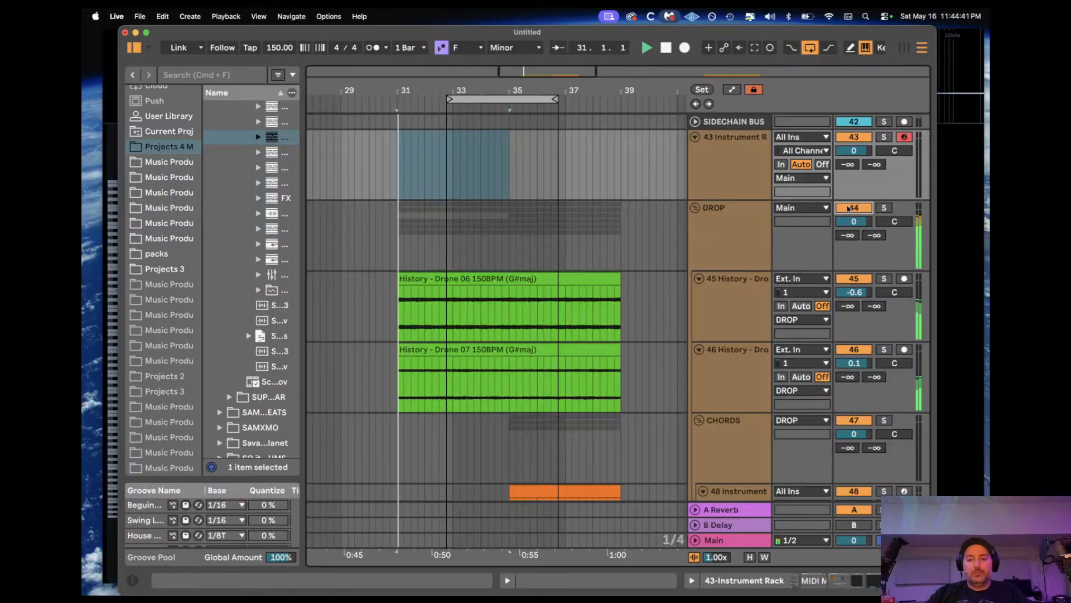
pyautogui.scroll(-12, 501, 164)
pyautogui.hscroll(-3, 501, 164)
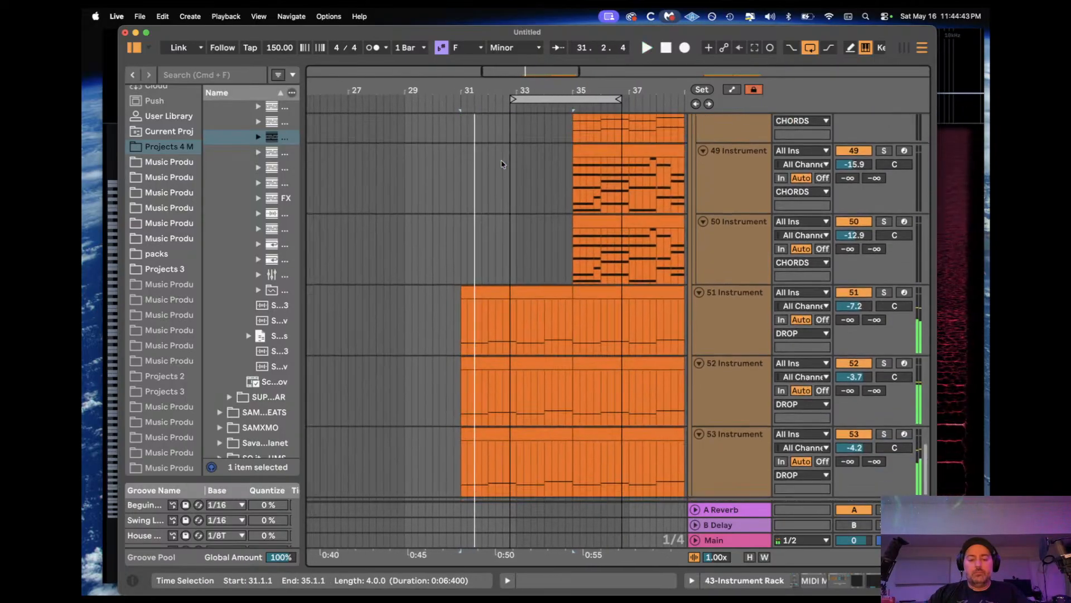
# Step: Stop playback and delete bars 32 to 35 from the clips on tracks 51, 52 and 53
pyautogui.hscroll(2, 501, 164)
pyautogui.press('space')
pyautogui.scroll(2, 502, 284)
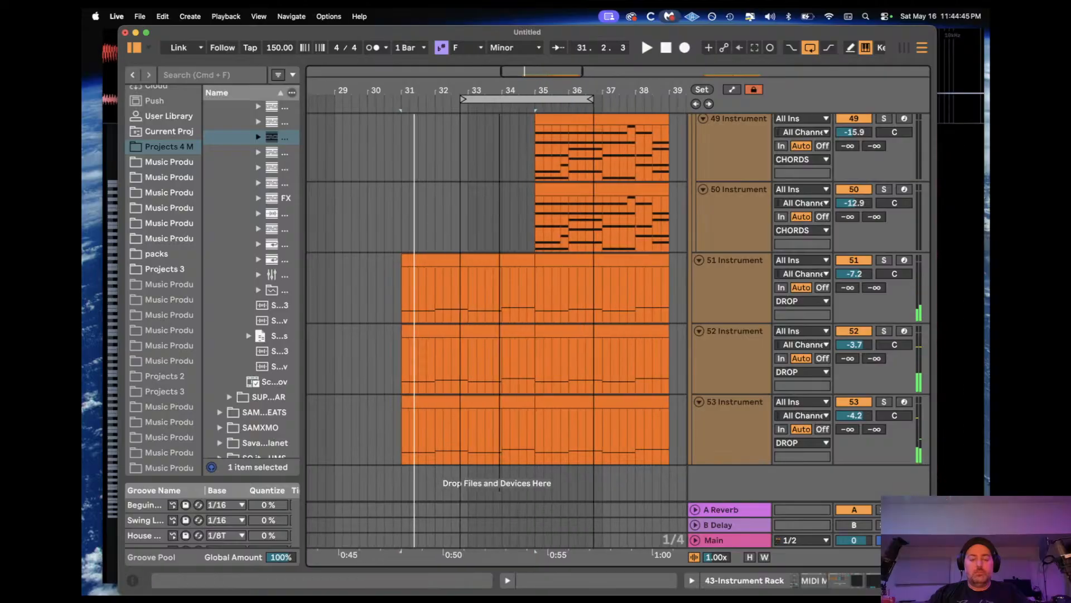
pyautogui.moveTo(439, 271); pyautogui.dragTo(487, 398)
# Step: Open the one-bar clip on track 53 and delete all chord notes above its lowest bass note
pyautogui.doubleClick(422, 402)
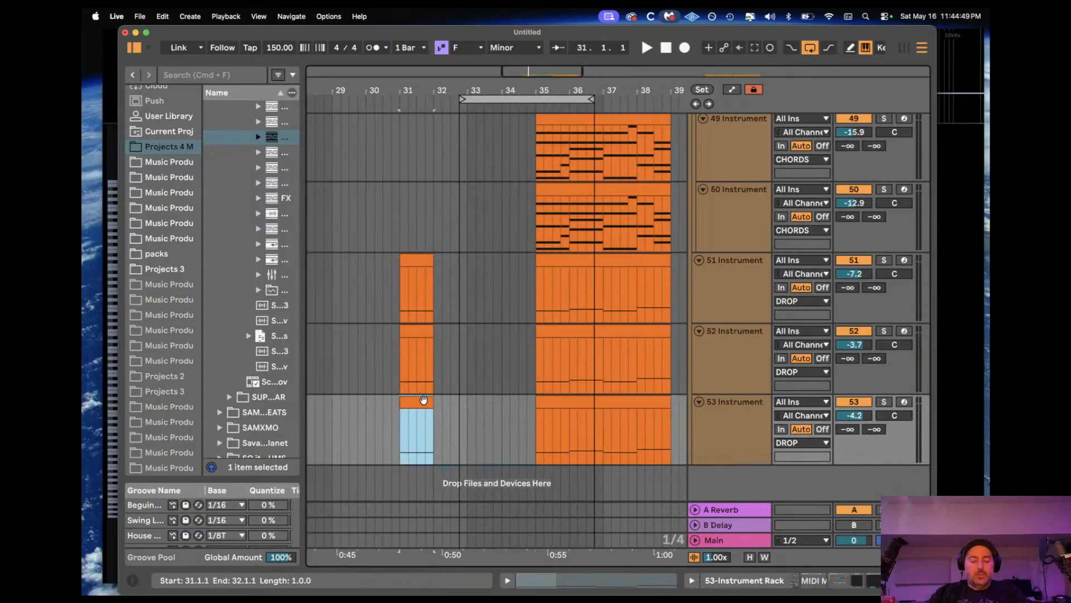
pyautogui.scroll(-3, 393, 433)
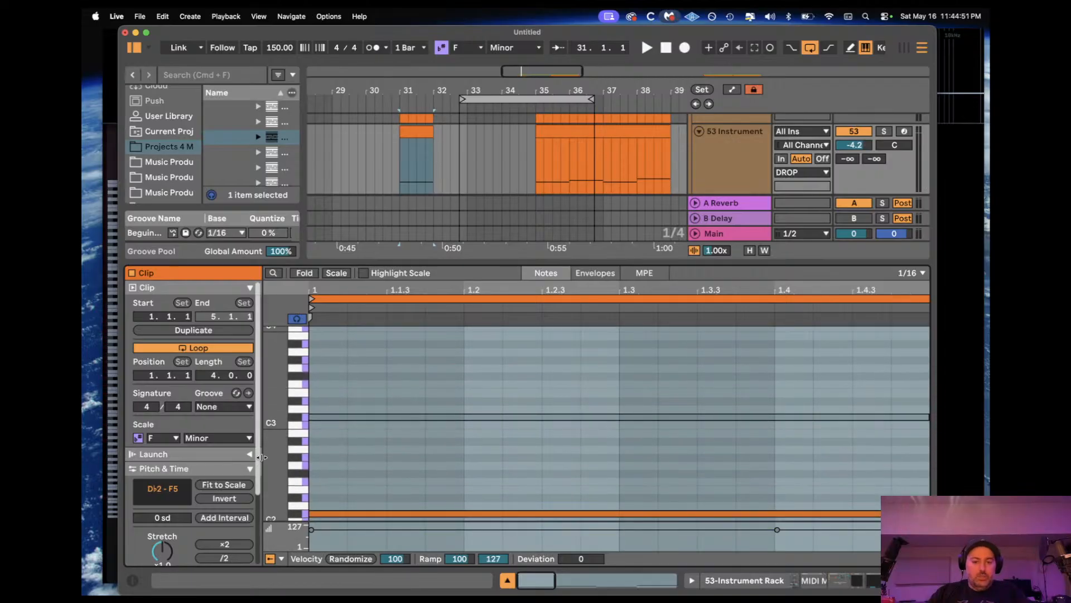
pyautogui.moveTo(272, 431); pyautogui.dragTo(252, 433)
pyautogui.moveTo(342, 461); pyautogui.dragTo(874, 275)
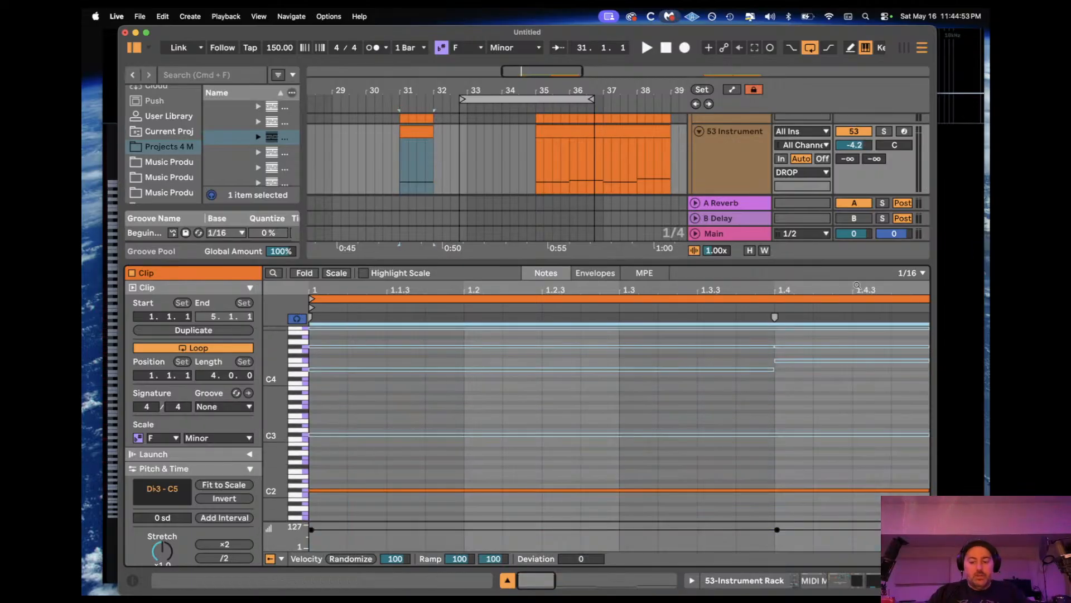
pyautogui.press('Delete')
pyautogui.scroll(3, 736, 400)
pyautogui.moveTo(737, 400); pyautogui.dragTo(659, 288)
pyautogui.press('super+z')
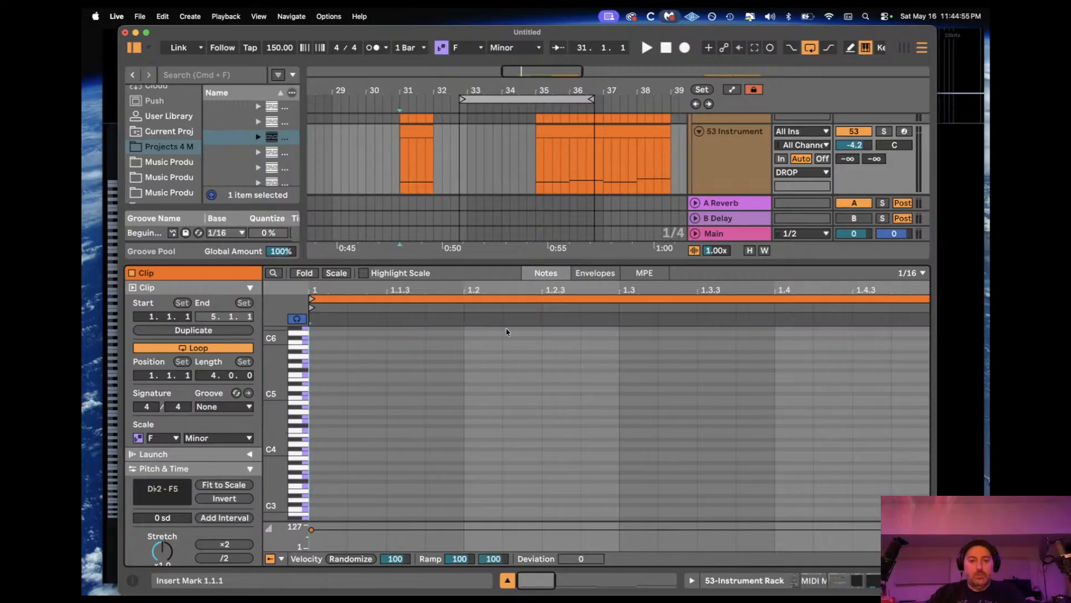
# Step: Transpose the remaining bass note in the track 53 clip to C2 while auditioning it from bar 31
pyautogui.scroll(-5, 506, 335)
pyautogui.moveTo(349, 484); pyautogui.dragTo(358, 442)
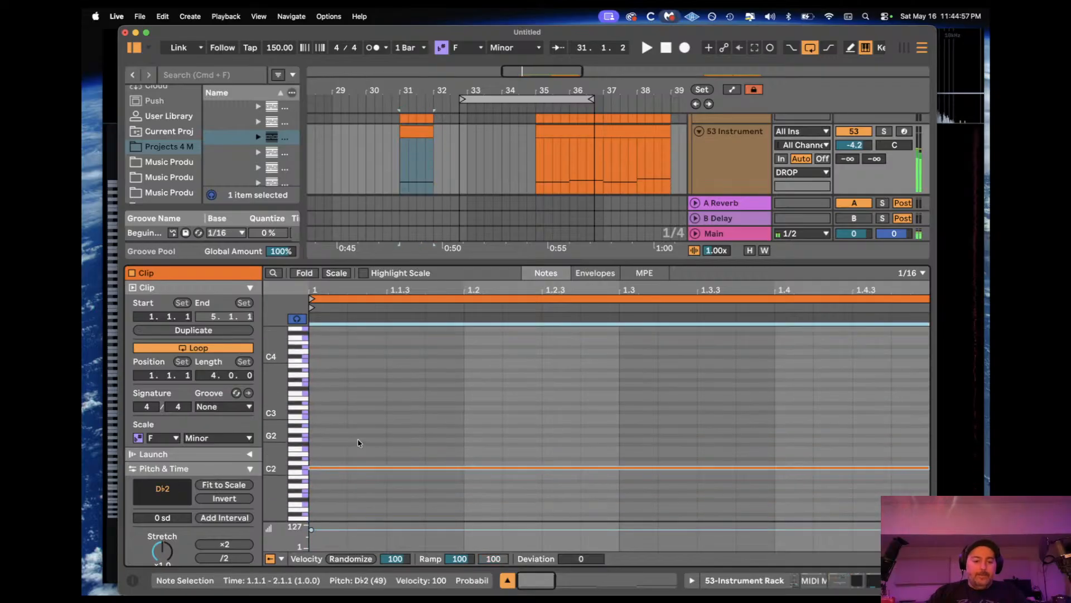
pyautogui.press('space')
pyautogui.press('Down')
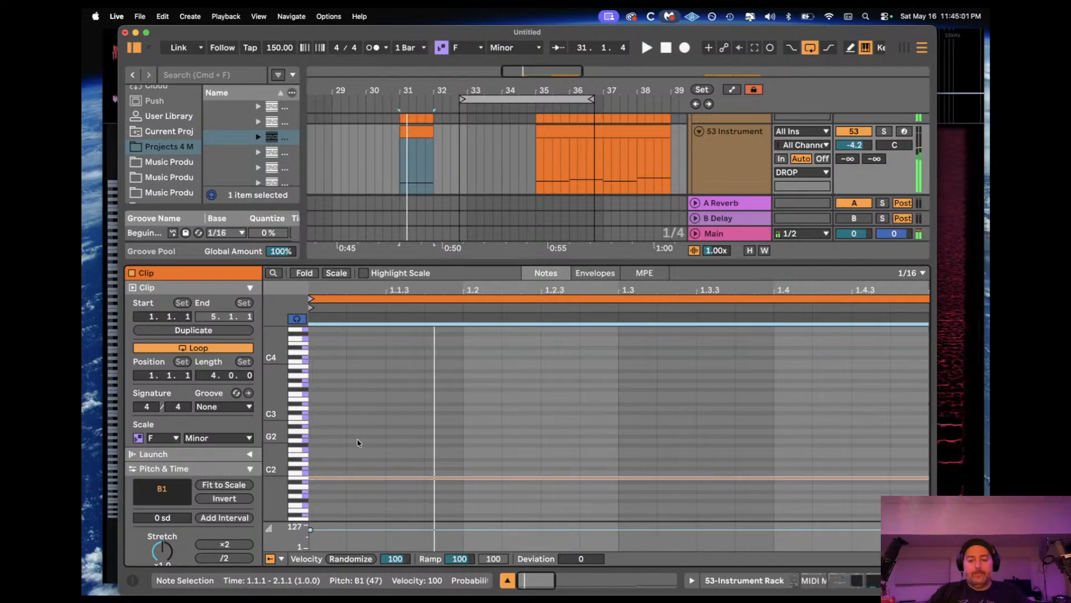
pyautogui.press('space')
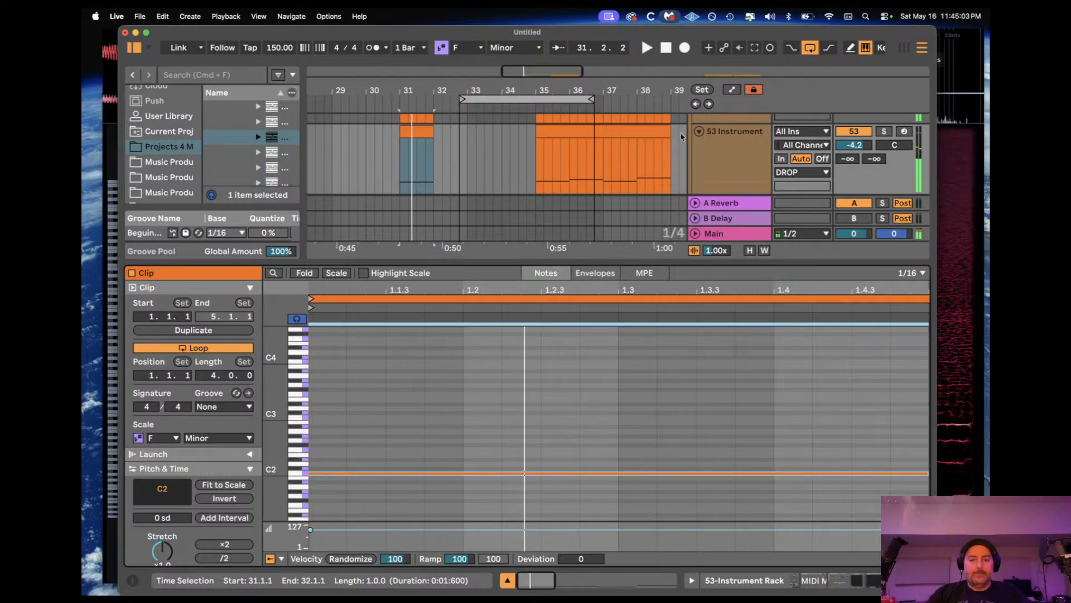
# Step: Copy the edited one-bar clip from track 53 over the bar 31 clips on tracks 52 and 51
pyautogui.doubleClick(751, 160)
pyautogui.scroll(-1, 444, 262)
pyautogui.scroll(-3, 443, 262)
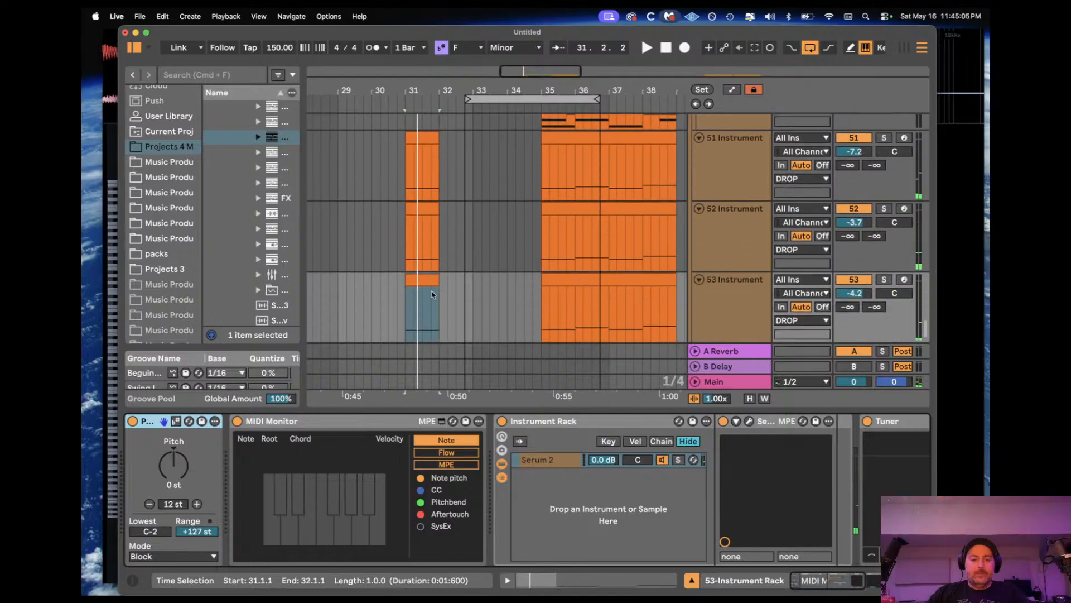
pyautogui.click(419, 211)
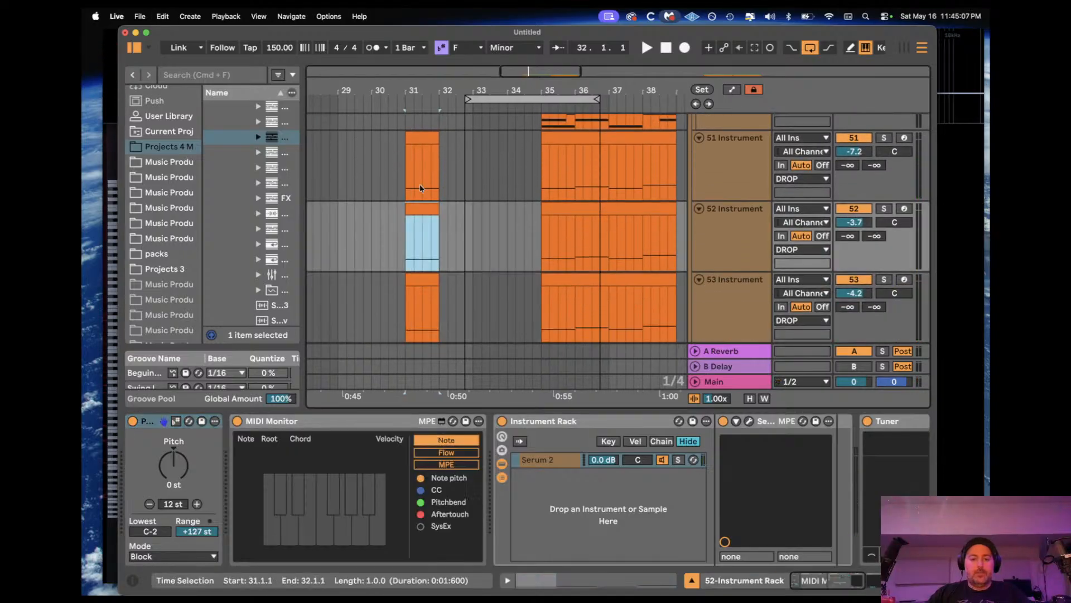
pyautogui.click(423, 139)
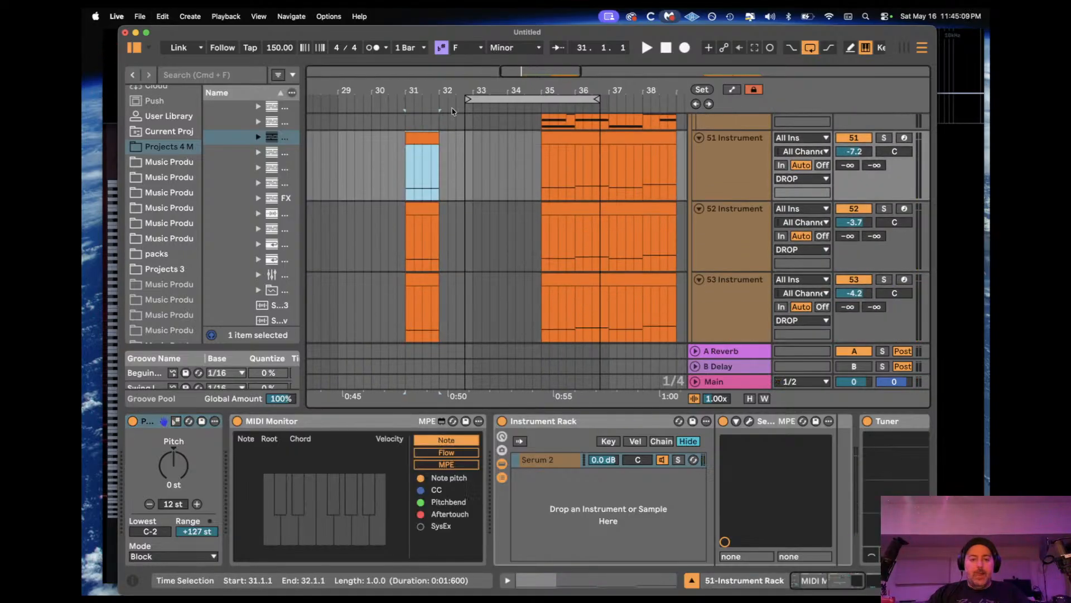
# Step: Hide the device view and select the one-bar clip on track 53
pyautogui.scroll(-4, 540, 312)
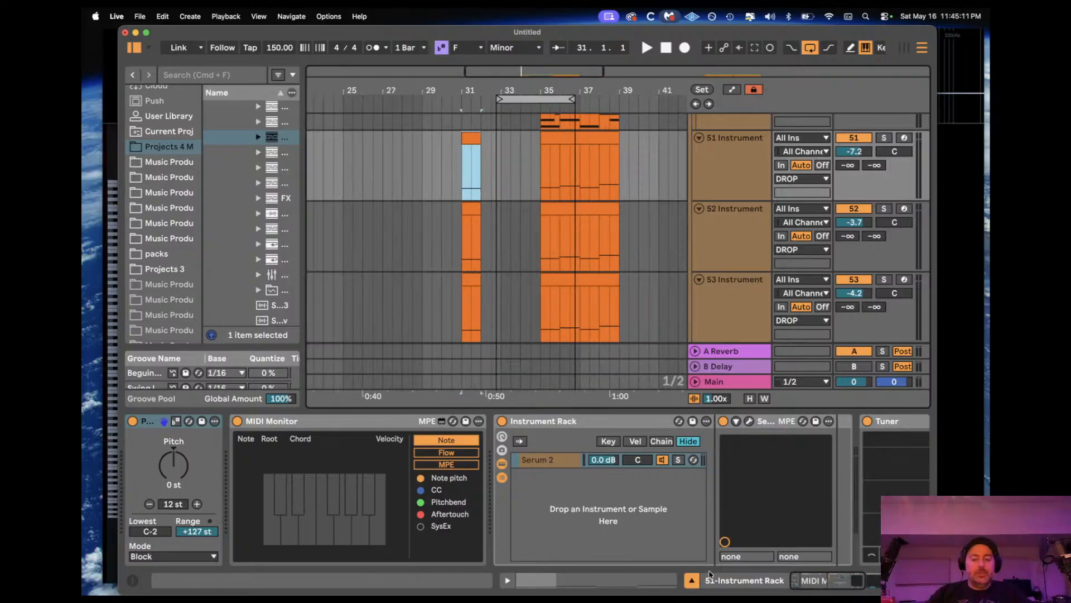
pyautogui.press('super+alt+l')
pyautogui.hscroll(-2, 509, 377)
pyautogui.hscroll(-4, 509, 377)
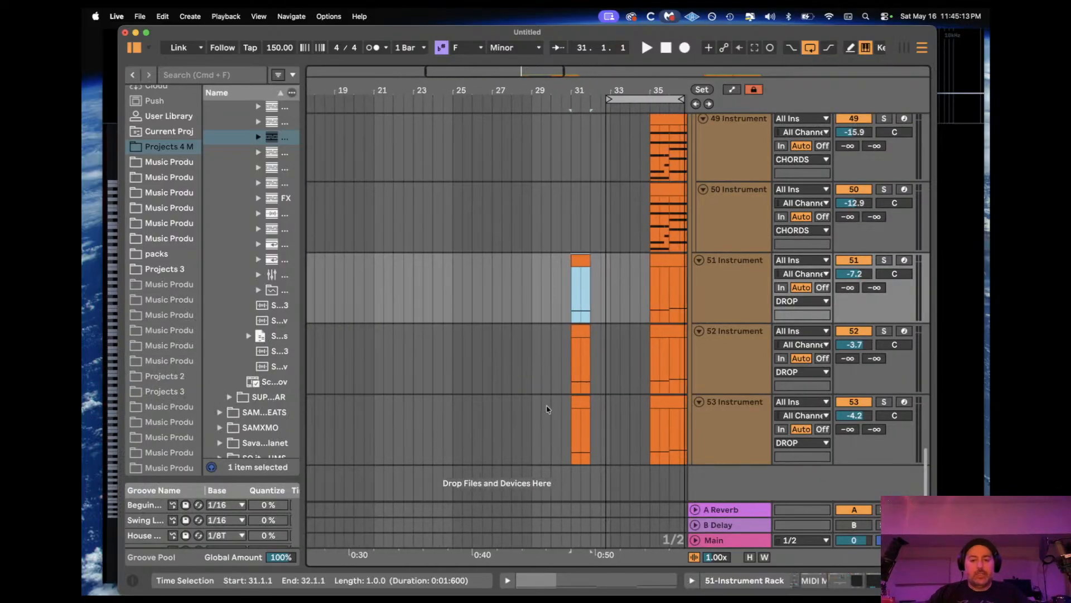
pyautogui.click(578, 400)
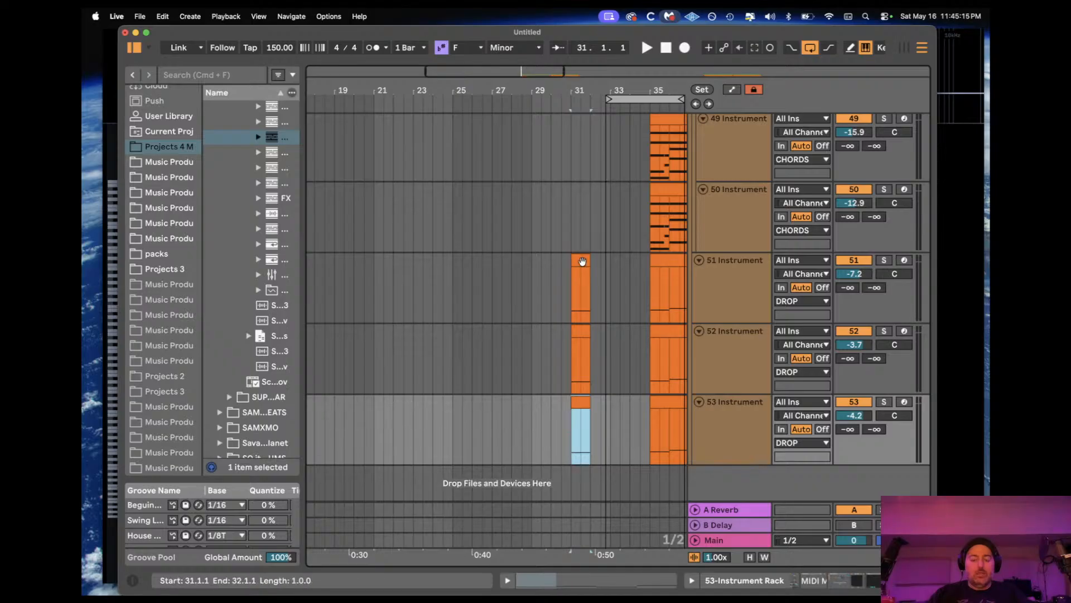
# Step: Select the History Drone 06 and Drone 07 clips on tracks 45 and 46, and set their pitch transposition to 0 st
pyautogui.scroll(10, 587, 259)
pyautogui.scroll(-5, 589, 261)
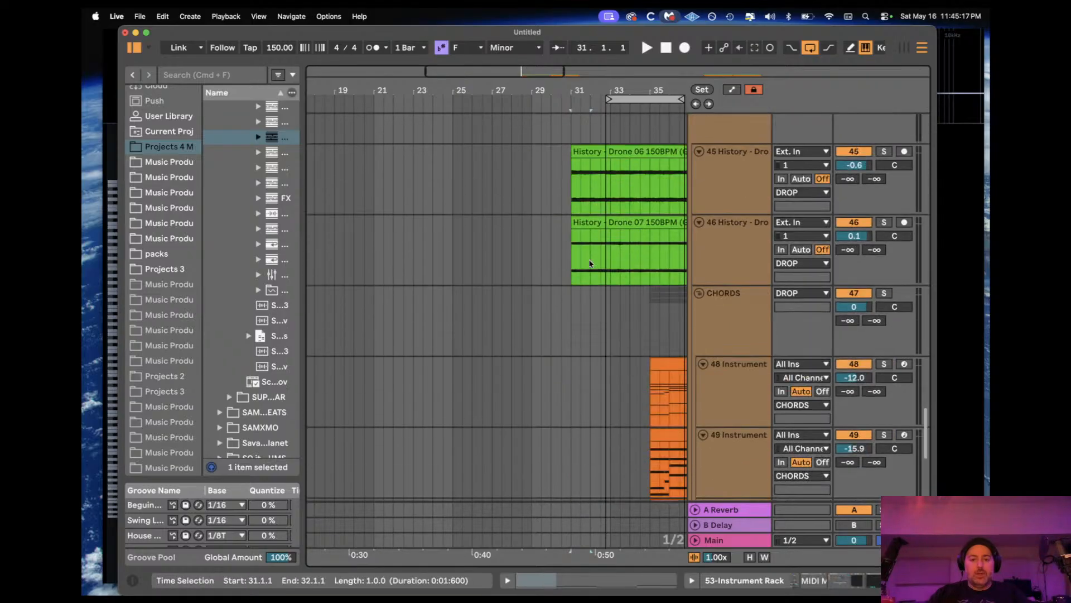
pyautogui.hscroll(4, 592, 263)
pyautogui.hscroll(2, 586, 260)
pyautogui.scroll(3, 558, 251)
pyautogui.click(517, 243)
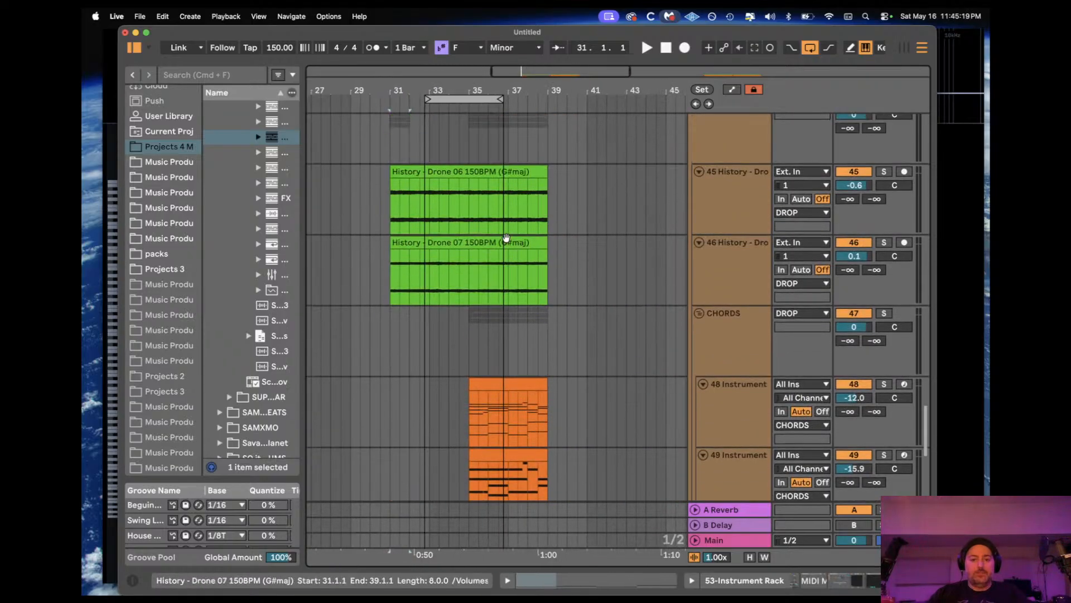
pyautogui.click(506, 238)
pyautogui.hscroll(-3, 507, 239)
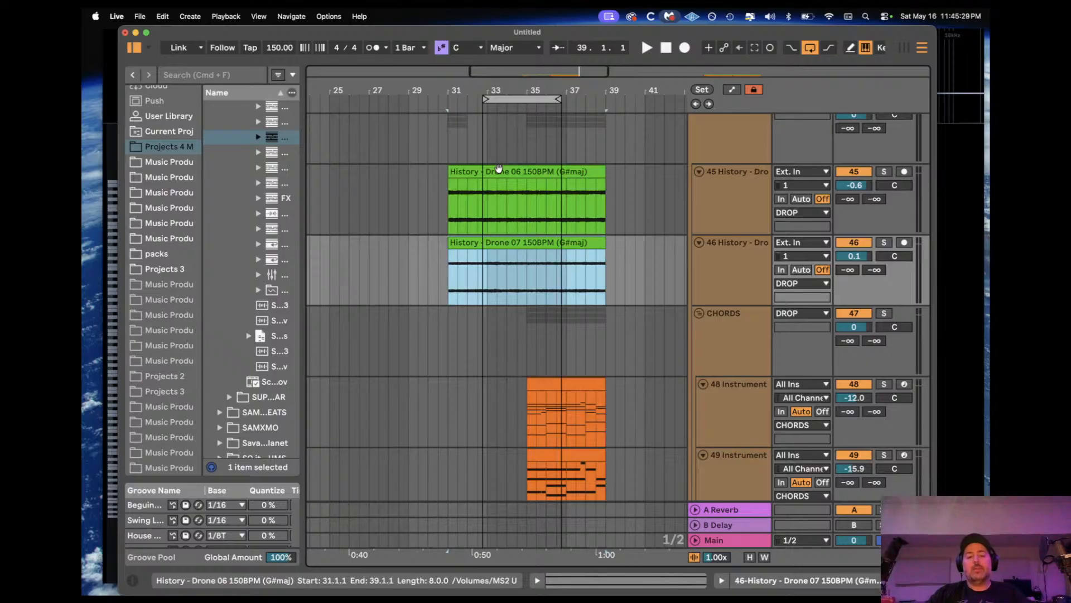
pyautogui.click(498, 170)
pyautogui.keyDown('shift'); pyautogui.click(504, 243); pyautogui.keyUp('shift')
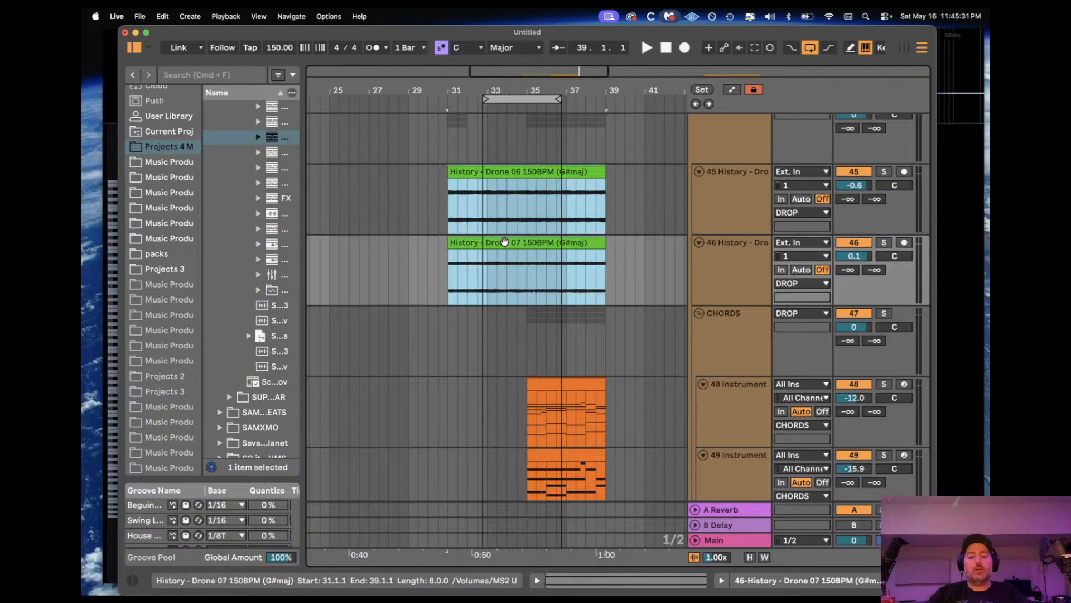
pyautogui.doubleClick(503, 242)
pyautogui.scroll(-3, 209, 516)
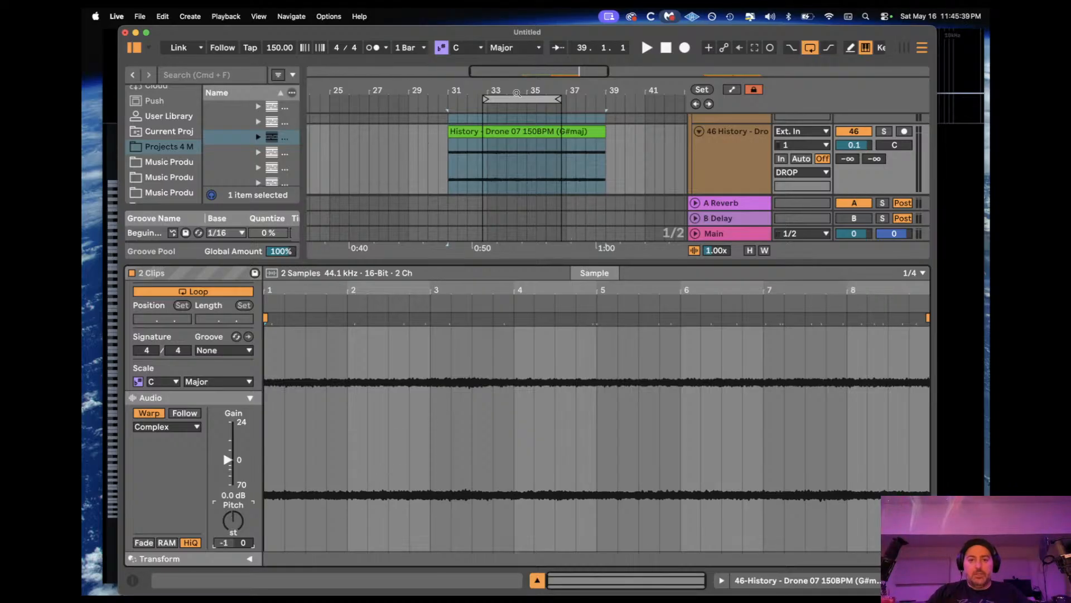
pyautogui.moveTo(521, 69); pyautogui.dragTo(522, 93)
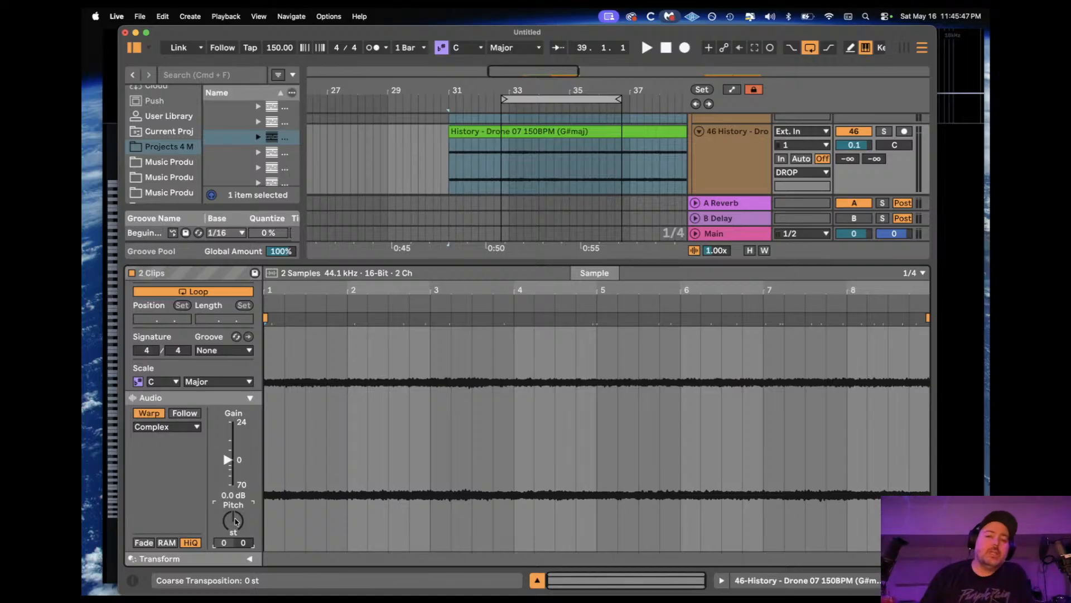
# Step: Check track 46 for devices, and play the arrangement from the one-bar clip on track 51 into bar 33
pyautogui.doubleClick(727, 172)
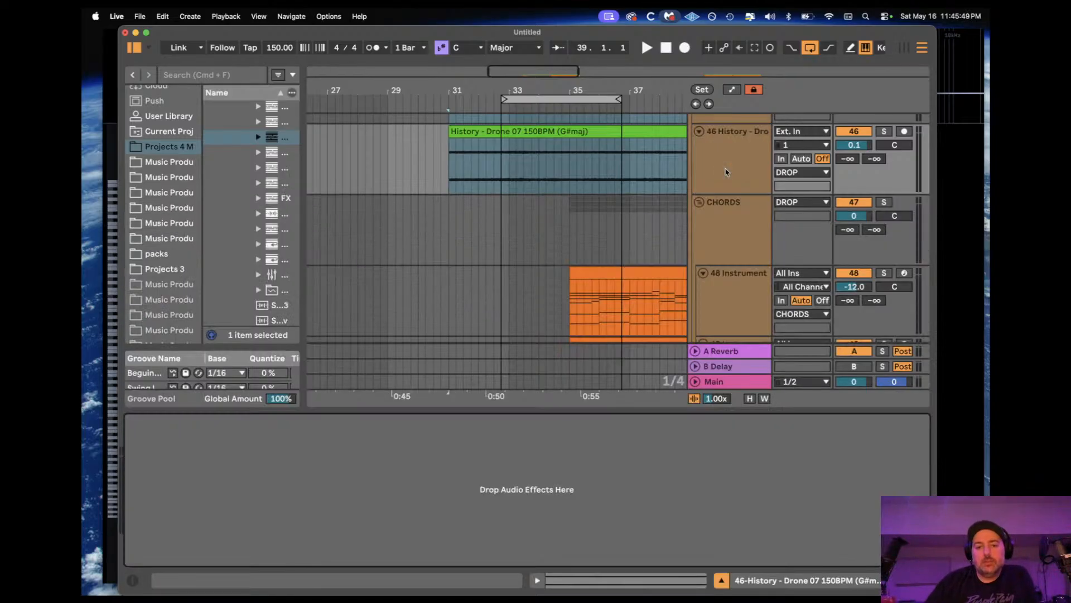
pyautogui.click(722, 580)
pyautogui.scroll(-5, 512, 305)
pyautogui.click(459, 293)
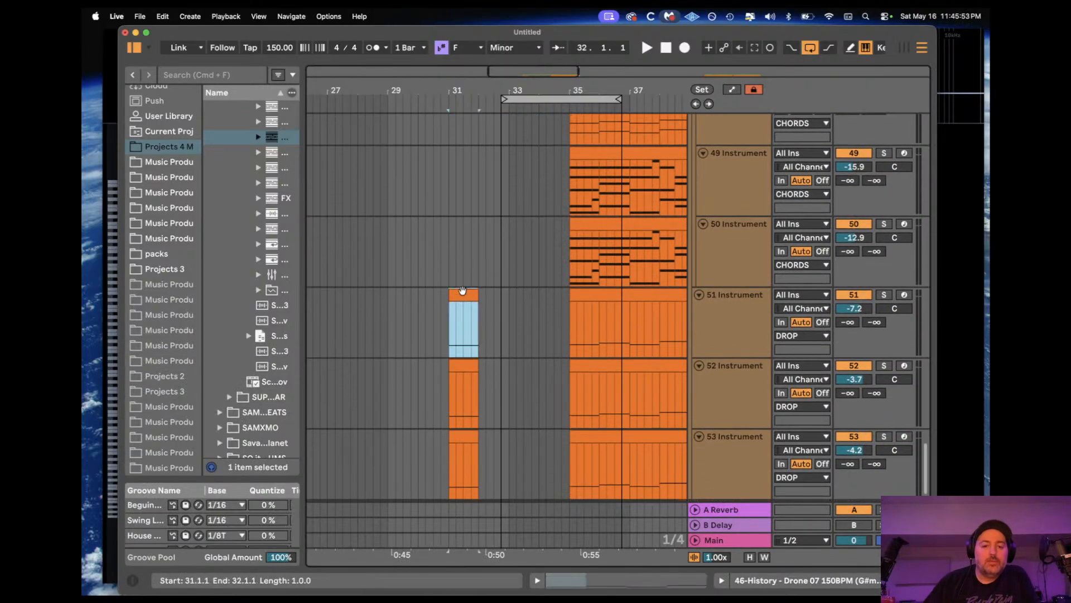
pyautogui.press('space')
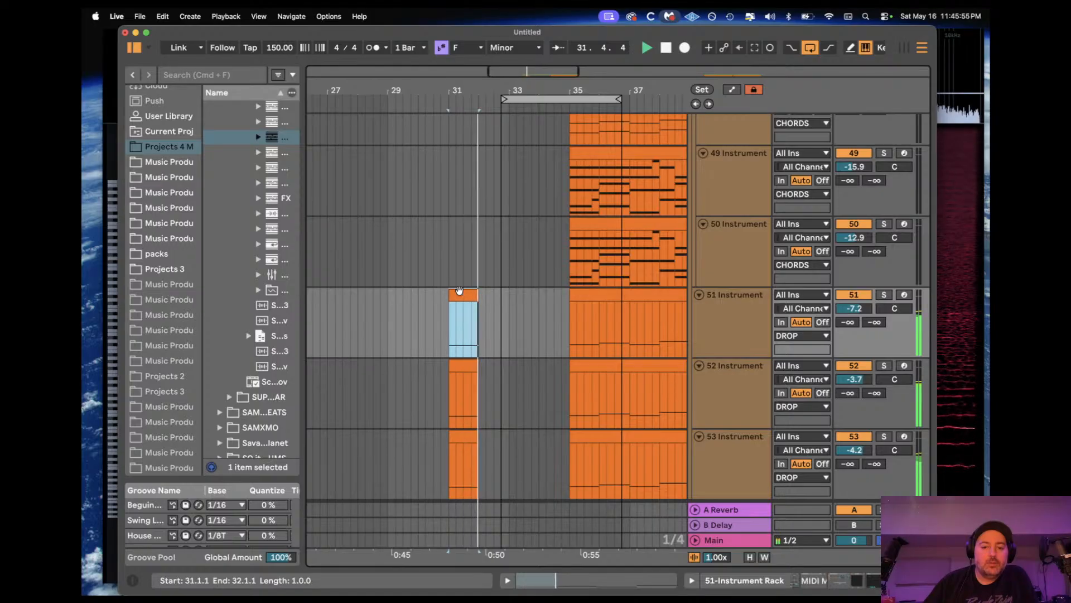
pyautogui.press('space')
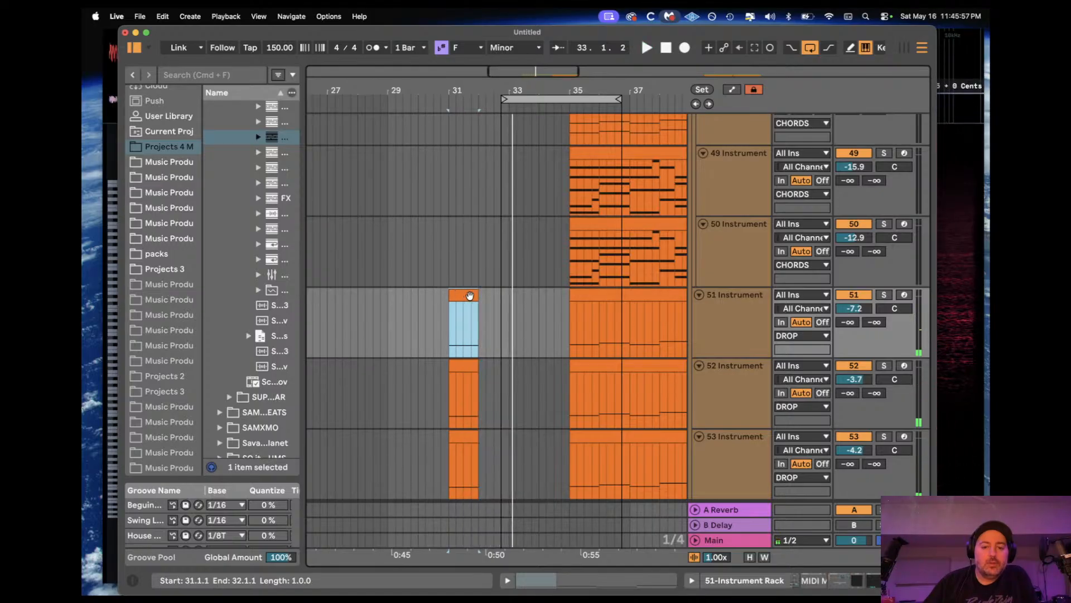
# Step: Lengthen the track 51 clip to end at bar 33 and delete all notes in its second bar
pyautogui.moveTo(479, 294); pyautogui.dragTo(508, 295)
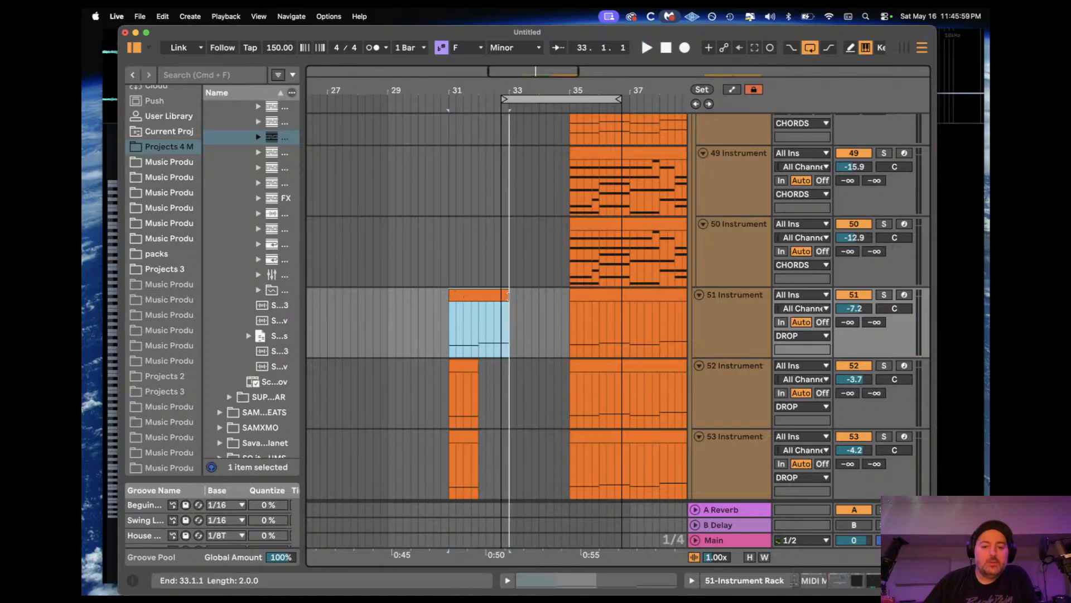
pyautogui.doubleClick(487, 296)
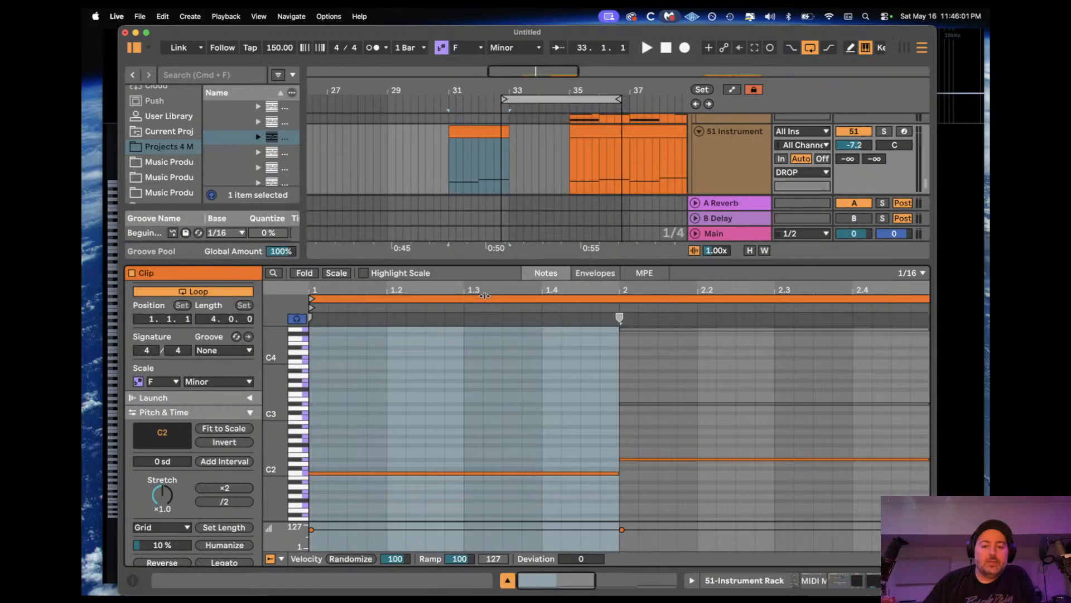
pyautogui.click(631, 461)
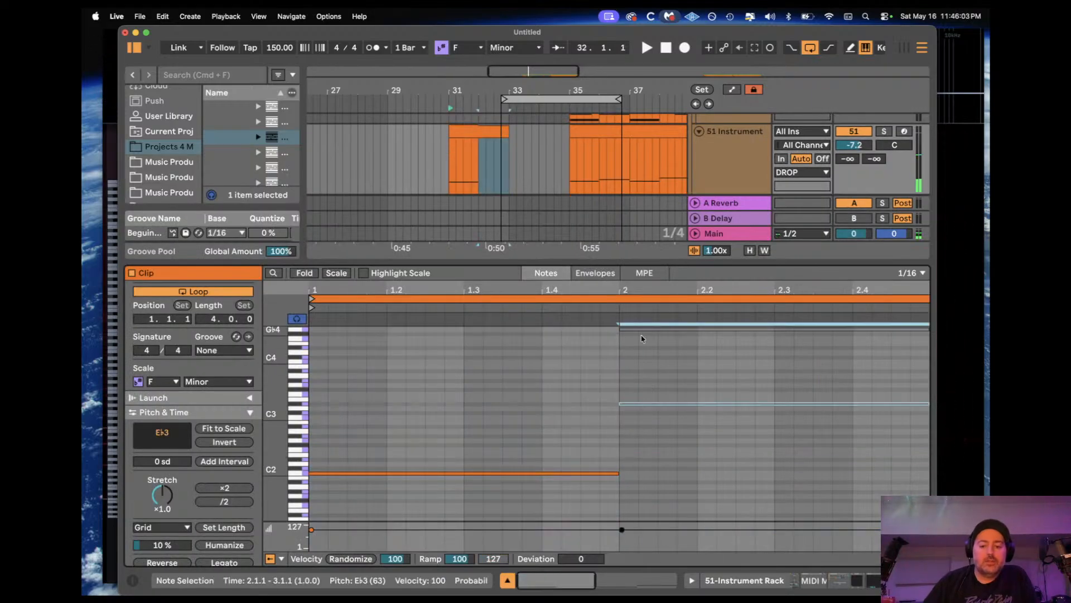
pyautogui.scroll(3, 618, 354)
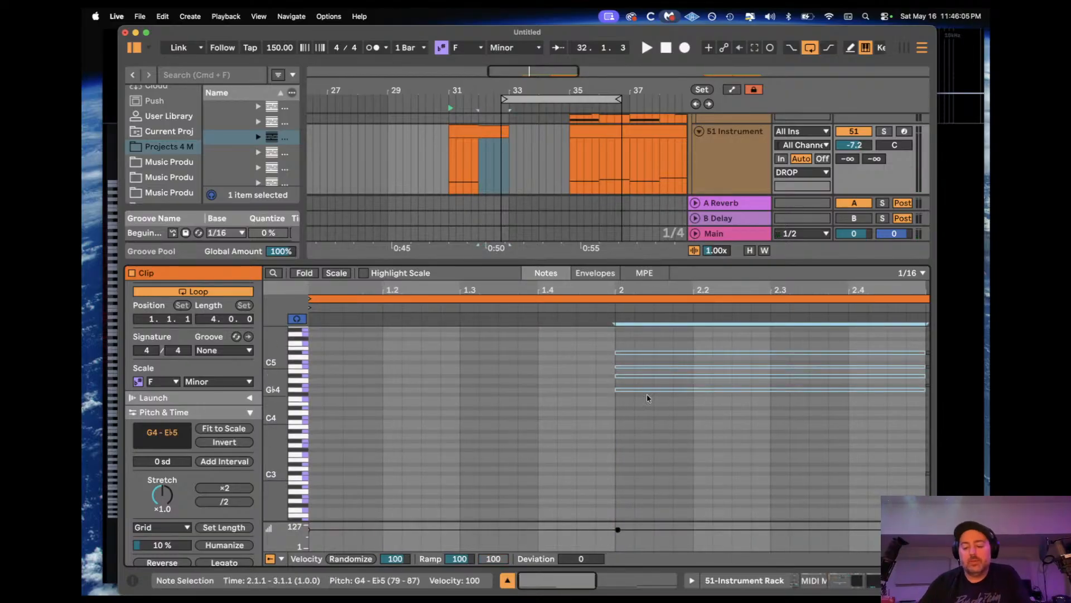
pyautogui.scroll(-5, 636, 440)
pyautogui.scroll(-2, 636, 444)
pyautogui.scroll(2, 626, 406)
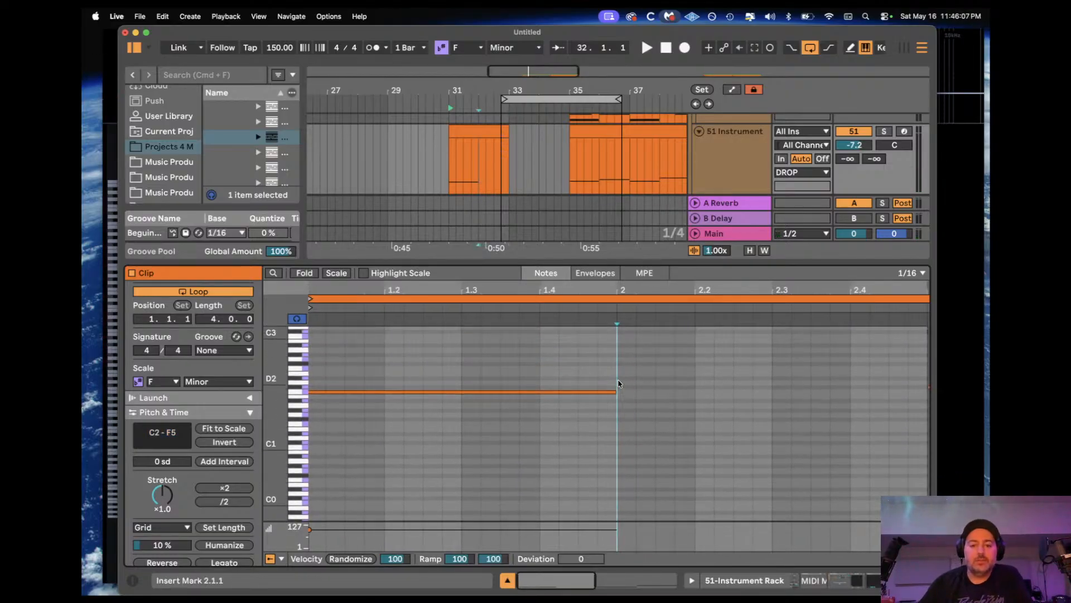
# Step: Stretch the C2 note through the clip's second bar, and duplicate the two-bar clip to fill bars 31 to 35
pyautogui.moveTo(614, 392); pyautogui.dragTo(921, 374)
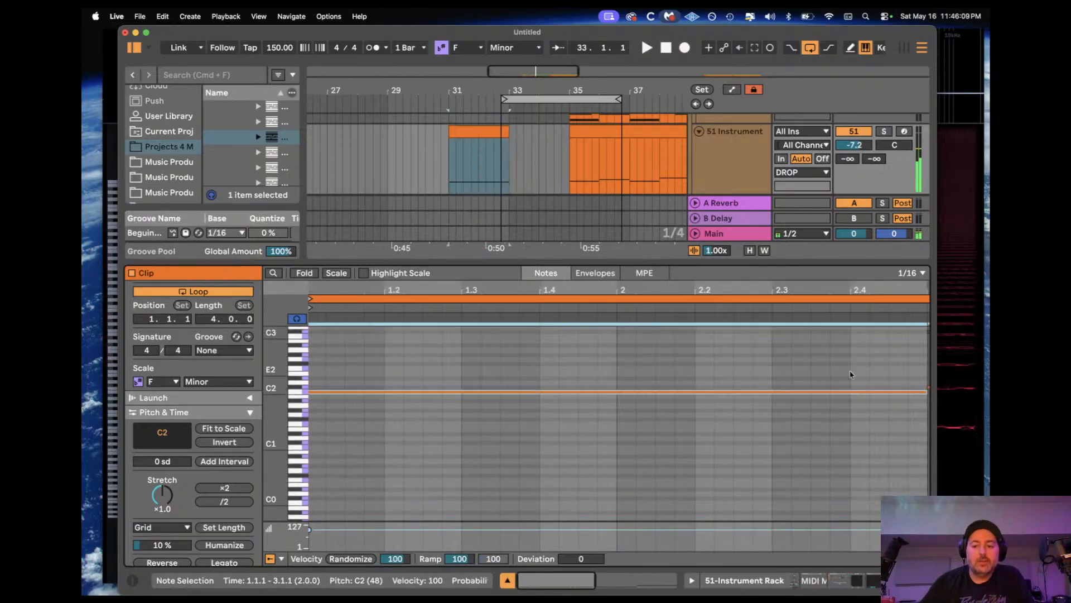
pyautogui.hscroll(3, 849, 375)
pyautogui.click(493, 130)
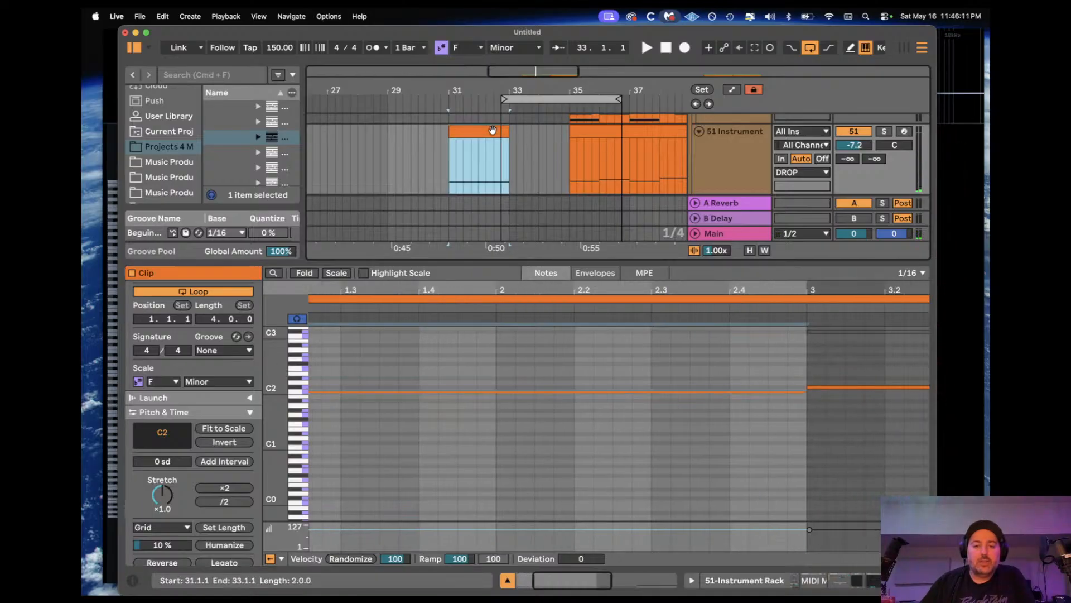
pyautogui.press('super+d')
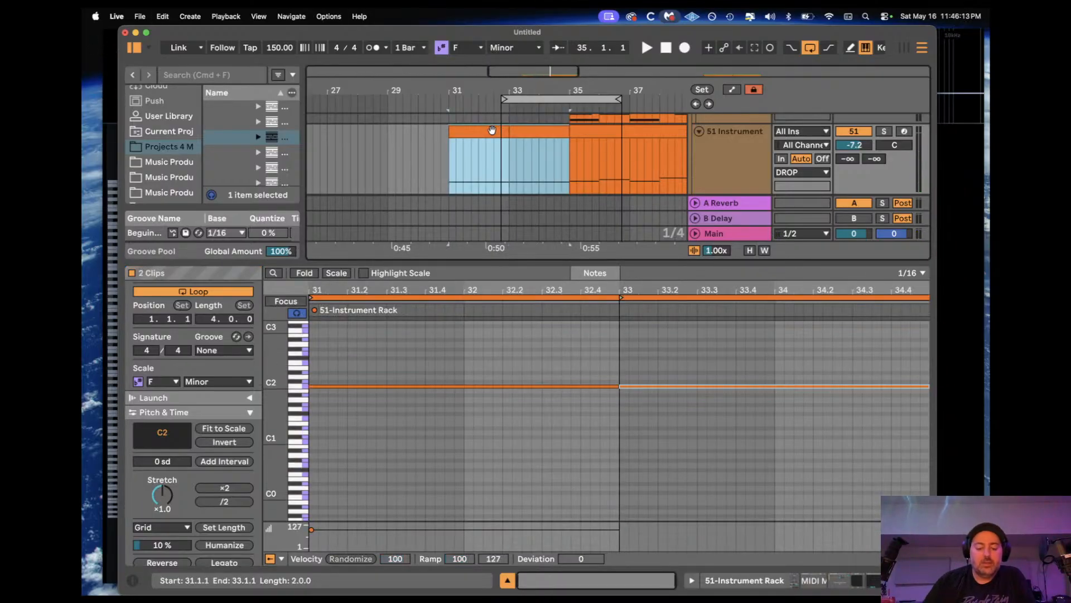
# Step: Consolidate the two track 51 clips into one four-bar clip and make its C2 note last until the clip's end
pyautogui.press('super+j')
pyautogui.moveTo(615, 420); pyautogui.dragTo(875, 426)
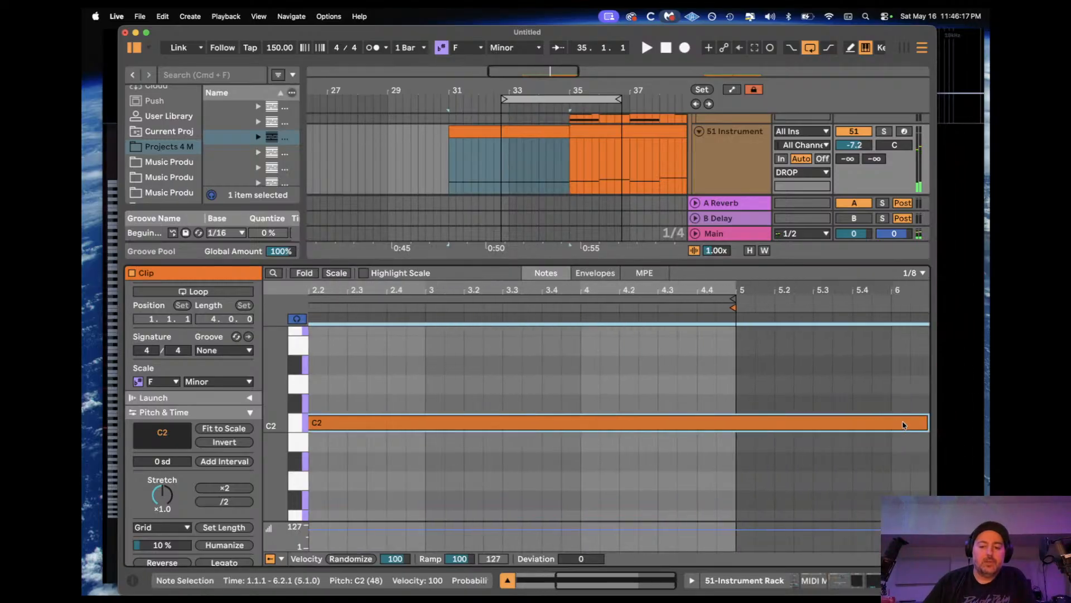
pyautogui.moveTo(924, 419); pyautogui.dragTo(736, 422)
# Step: Copy the four-bar C2 clip from track 51 and paste it at bar 31 on track 52
pyautogui.click(733, 145)
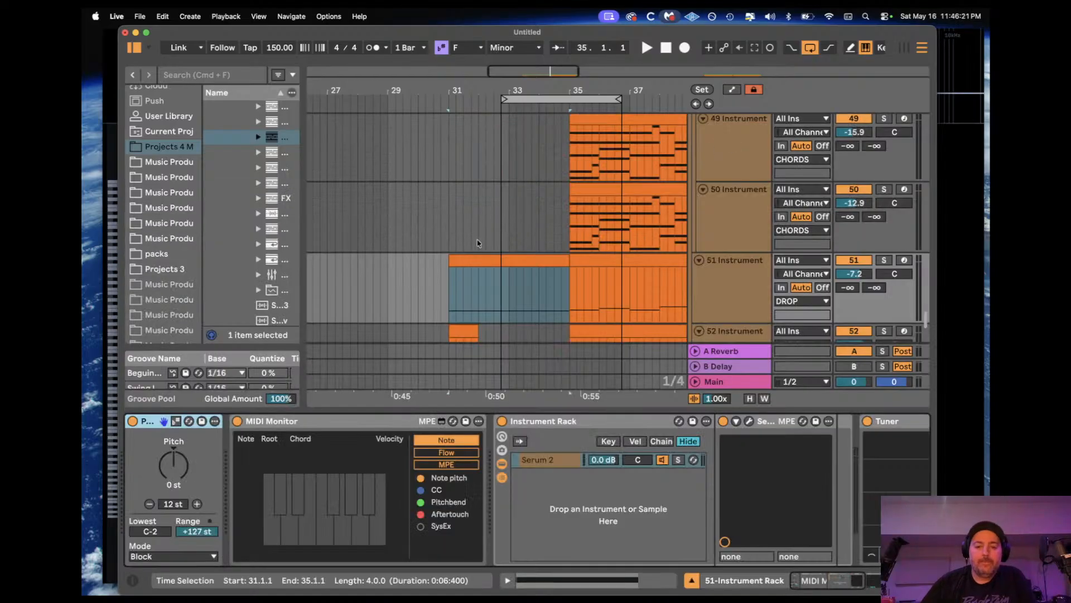
pyautogui.click(513, 259)
pyautogui.scroll(-5, 516, 254)
pyautogui.click(468, 191)
pyautogui.press('super+v')
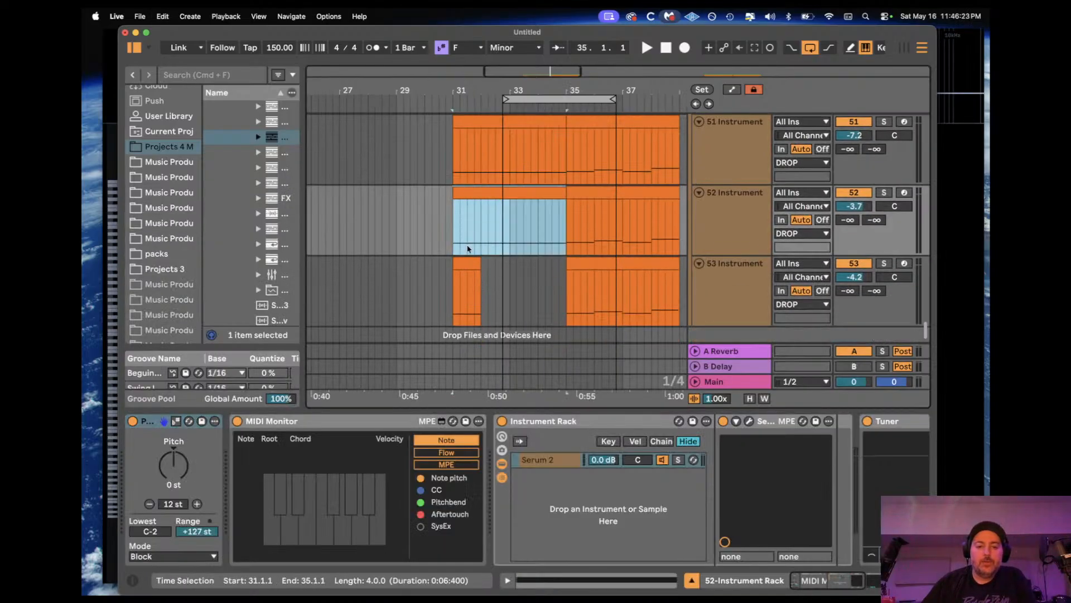
# Step: Paste the four-bar C2 bass clip at bar 31 on track 53
pyautogui.click(468, 262)
pyautogui.press('super+v')
pyautogui.scroll(5, 531, 207)
pyautogui.scroll(-5, 530, 208)
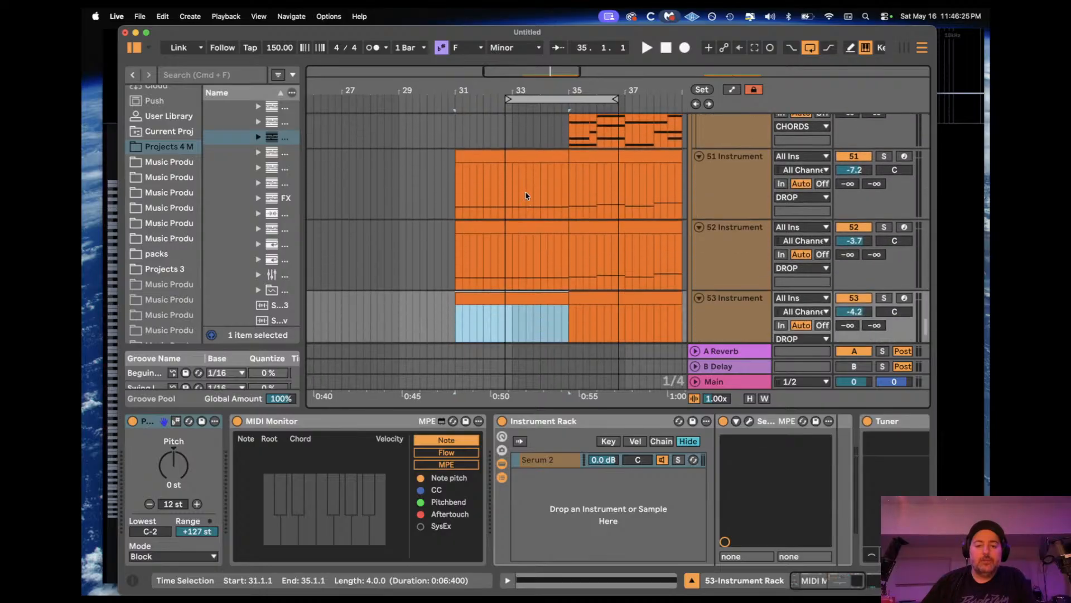
# Step: Set the playback loop to the track 51 clip at bars 31 to 35 and play the section
pyautogui.press('space')
pyautogui.click(522, 157)
pyautogui.press('super+l')
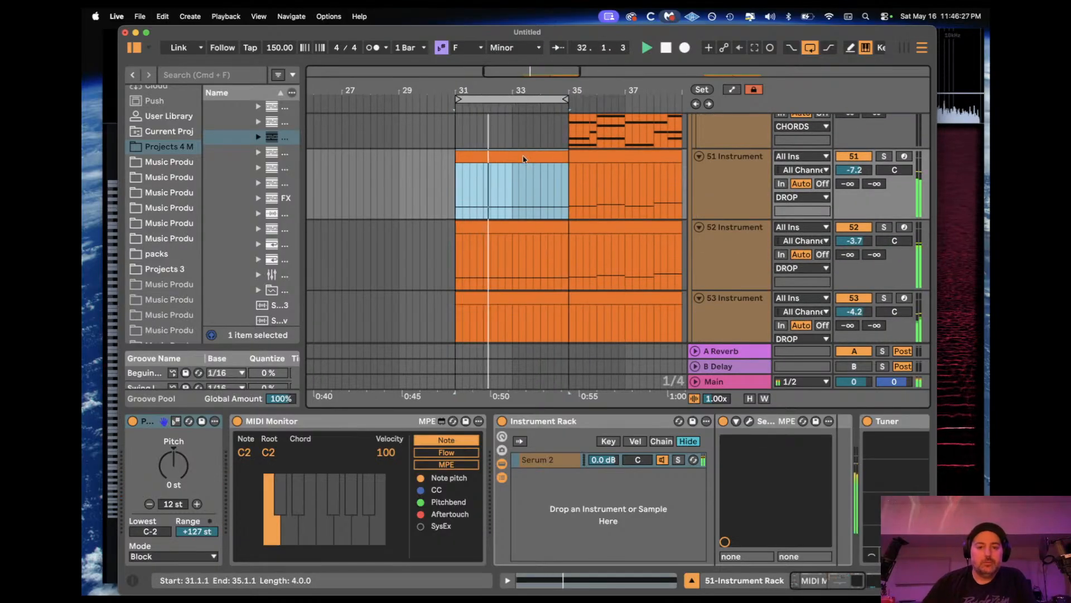
# Step: Edit the History Drone 06 and Drone 07 clips together and set their pitch to -5 st
pyautogui.scroll(5, 523, 158)
pyautogui.scroll(3, 524, 159)
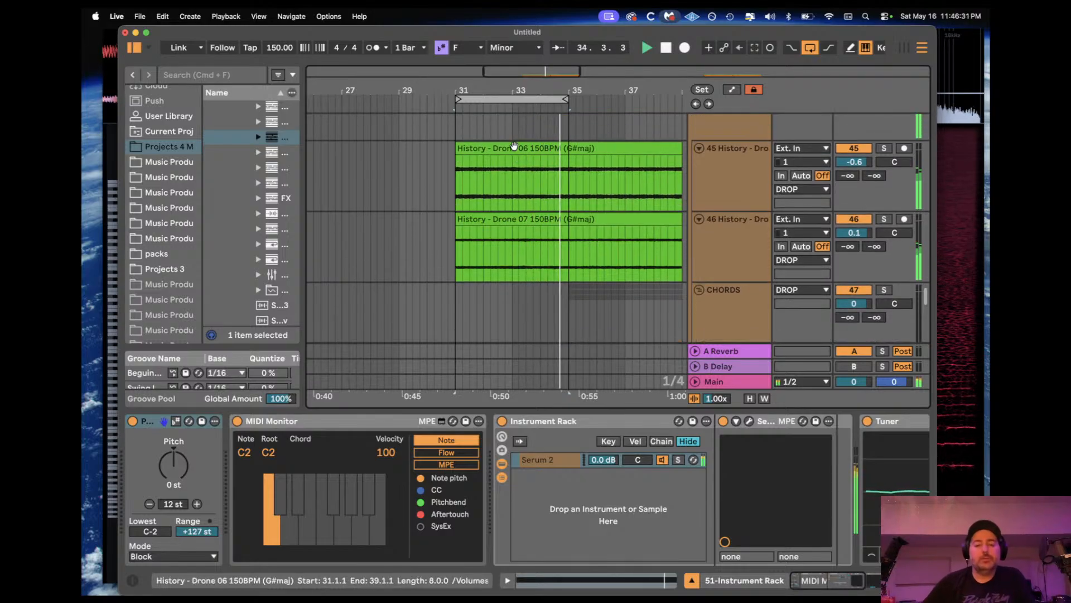
pyautogui.click(514, 147)
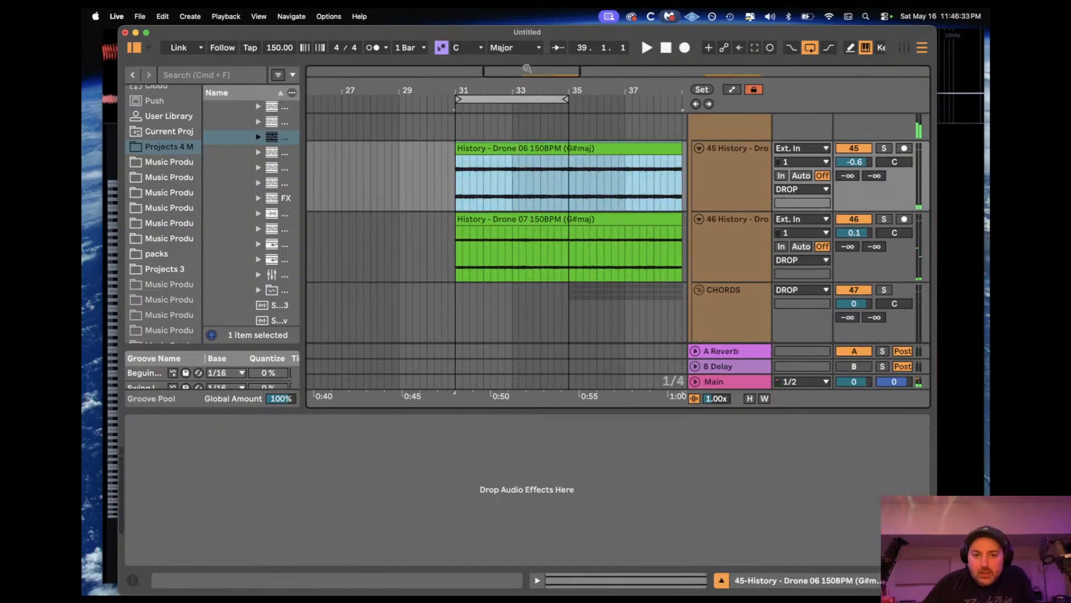
pyautogui.moveTo(546, 84); pyautogui.dragTo(537, 109)
pyautogui.click(506, 219)
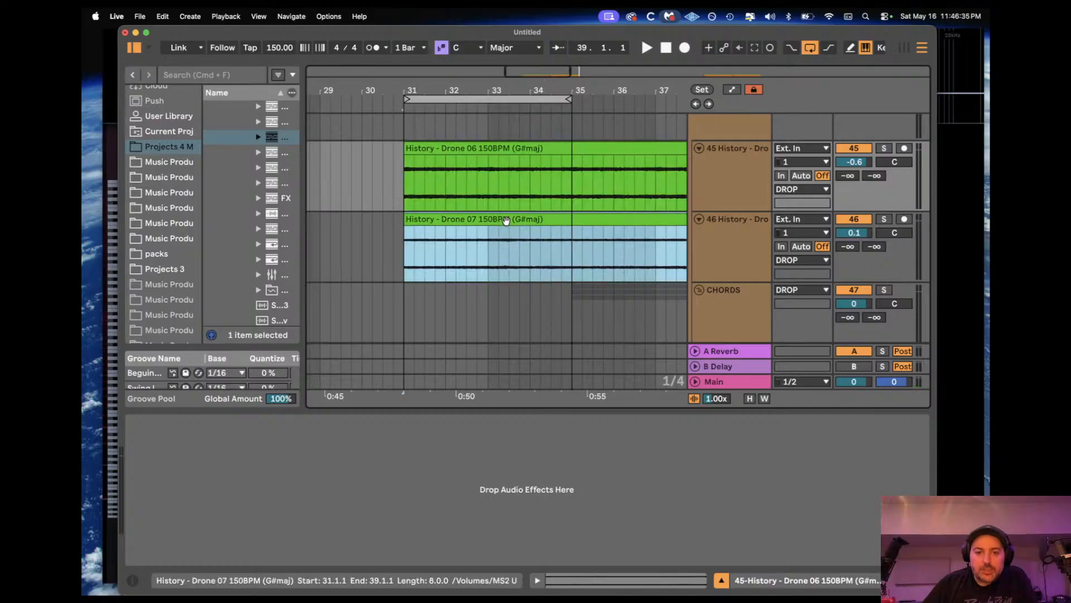
pyautogui.keyDown('shift'); pyautogui.doubleClick(499, 148); pyautogui.keyUp('shift')
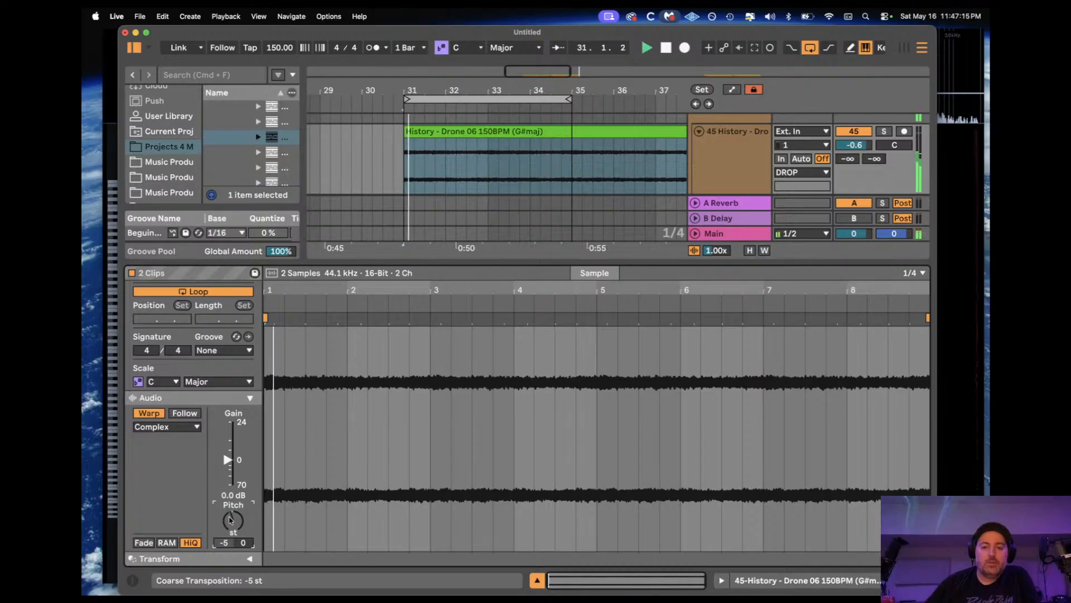
pyautogui.click(734, 170)
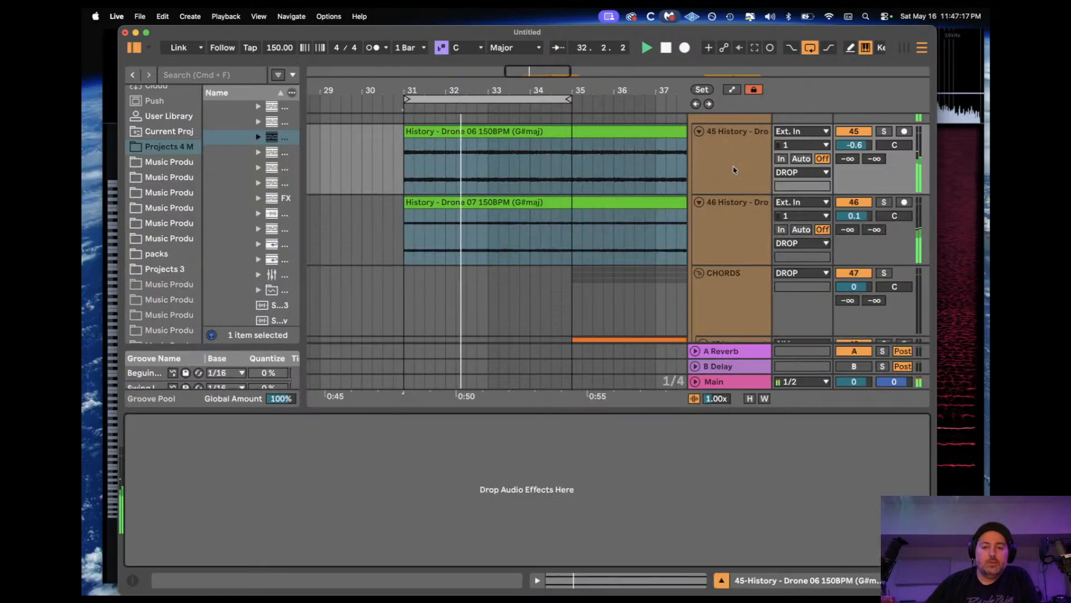
# Step: Copy the track 50 chord clip's bar 35, paste it at bar 31, and extend the copy to bar 35
pyautogui.scroll(-10, 531, 197)
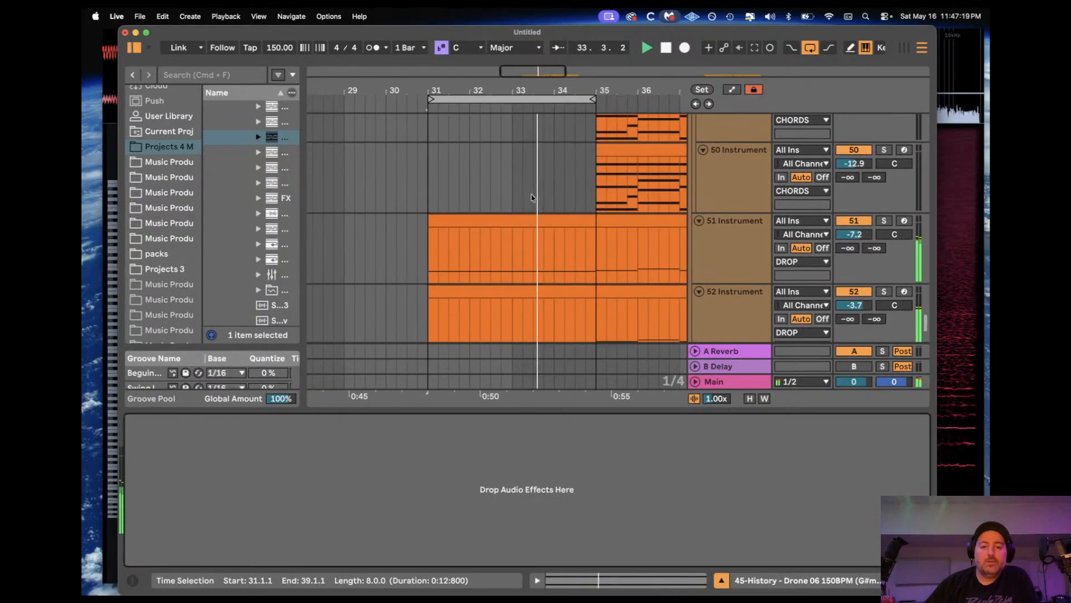
pyautogui.hscroll(3, 531, 198)
pyautogui.press('space')
pyautogui.moveTo(541, 164); pyautogui.dragTo(579, 156)
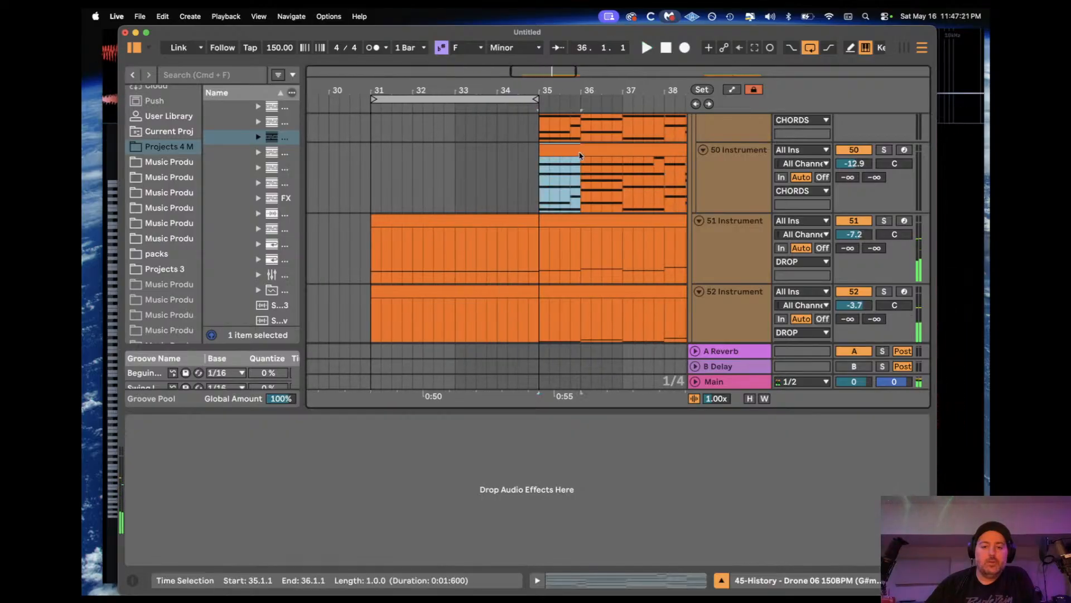
pyautogui.press('super+c')
pyautogui.click(374, 174)
pyautogui.press('super+v')
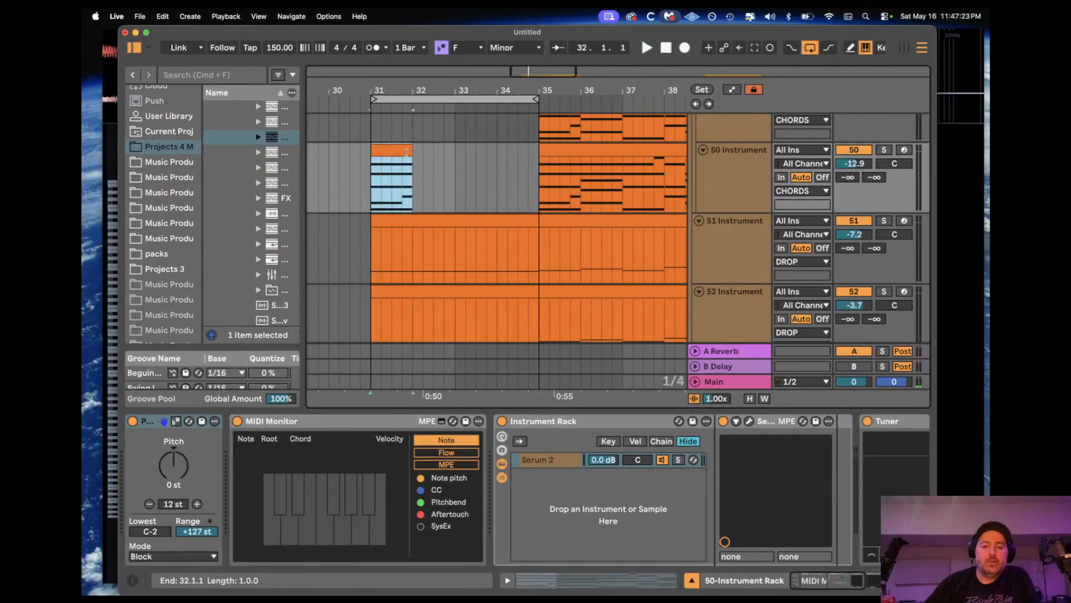
pyautogui.moveTo(414, 150); pyautogui.dragTo(532, 149)
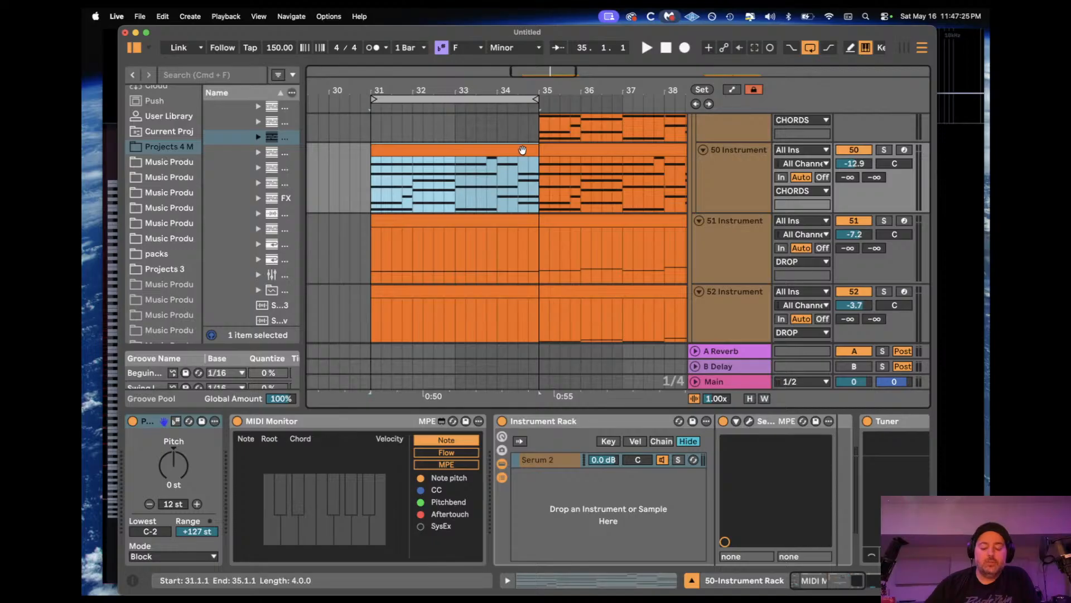
# Step: Transpose all notes in the new track 50 chord clip down one semitone
pyautogui.doubleClick(522, 149)
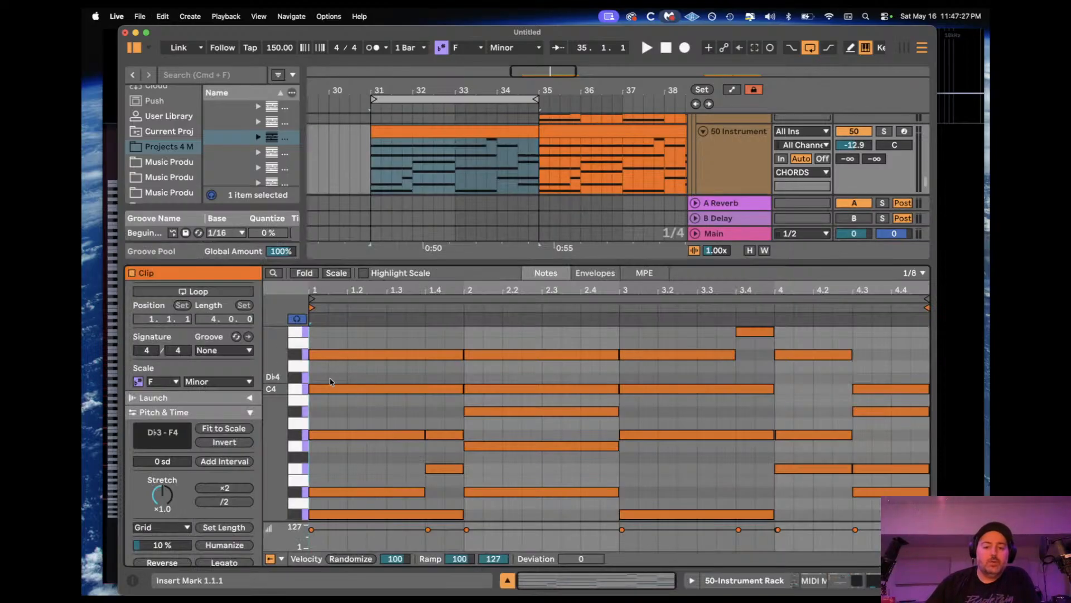
pyautogui.moveTo(271, 389); pyautogui.dragTo(316, 383)
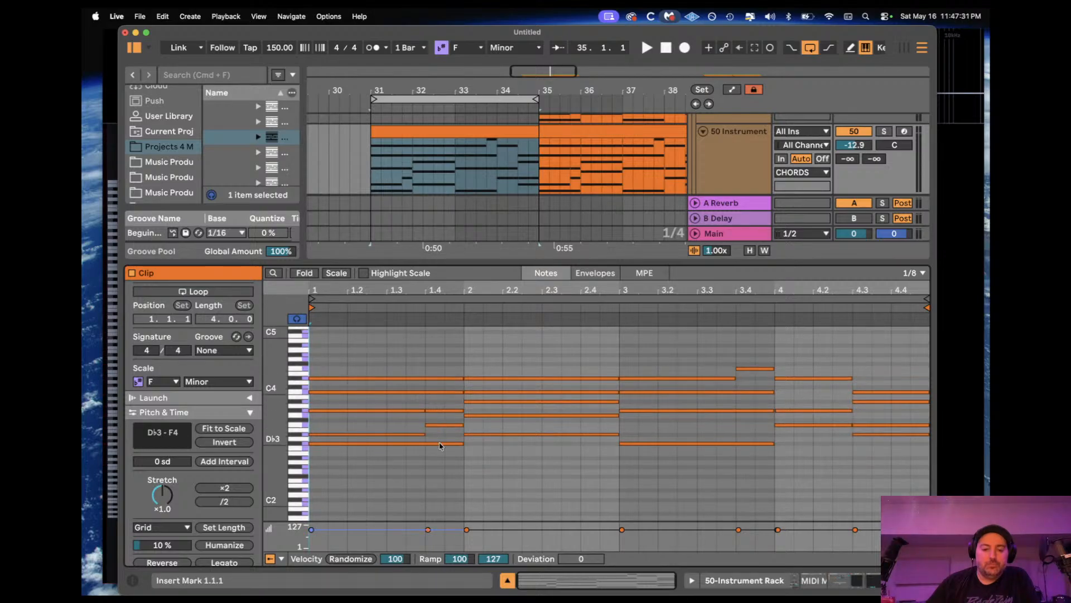
pyautogui.moveTo(445, 452); pyautogui.dragTo(882, 344)
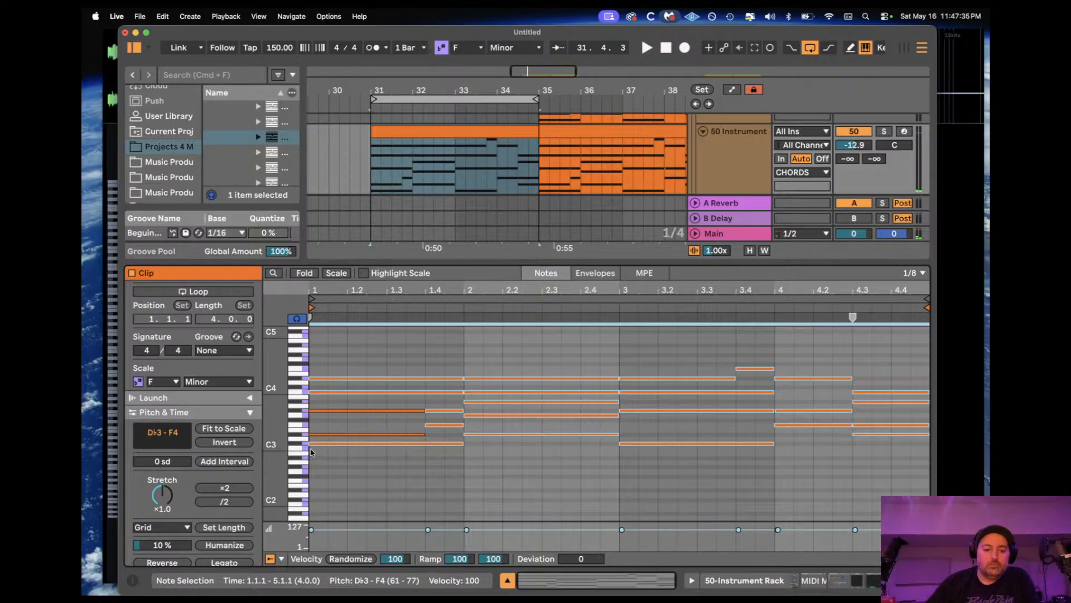
pyautogui.press('Down')
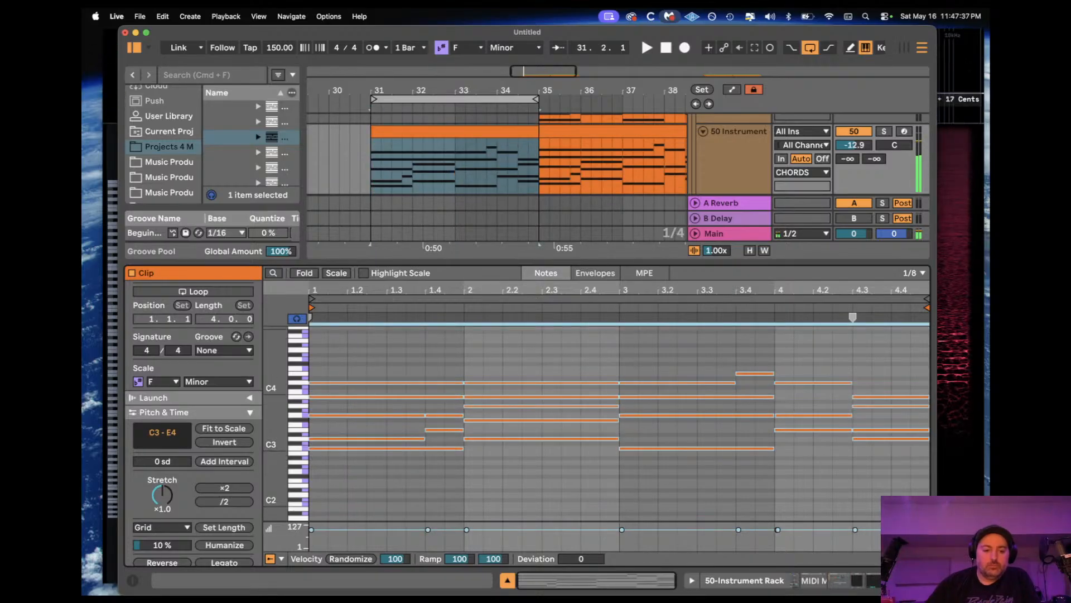
# Step: Delete every chord note from bar 2 onward and the two short notes starting at 1.4
pyautogui.click(442, 474)
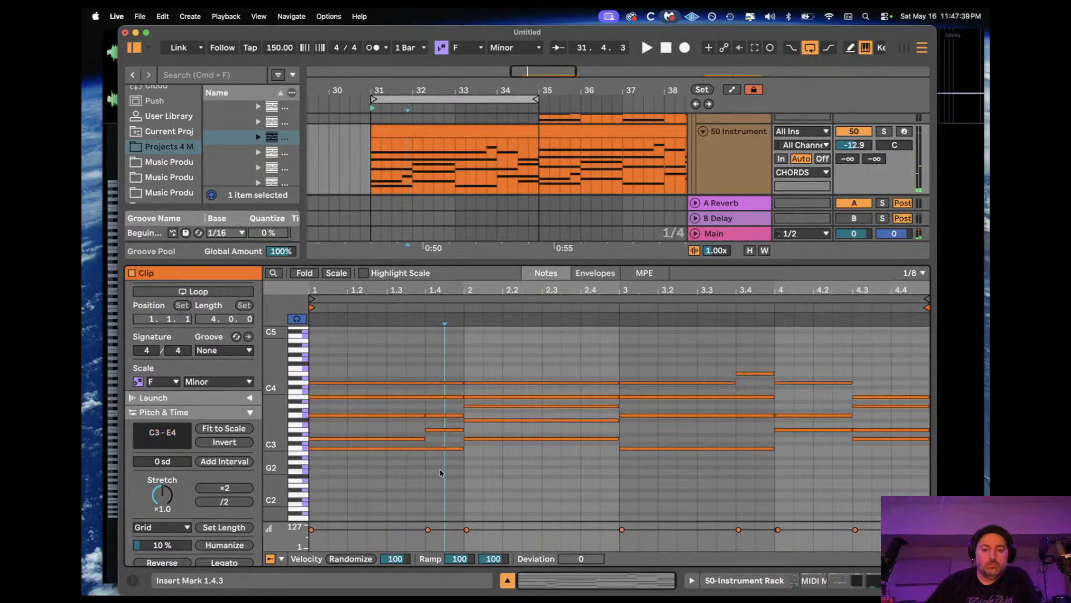
pyautogui.moveTo(491, 470); pyautogui.dragTo(970, 353)
pyautogui.press('Delete')
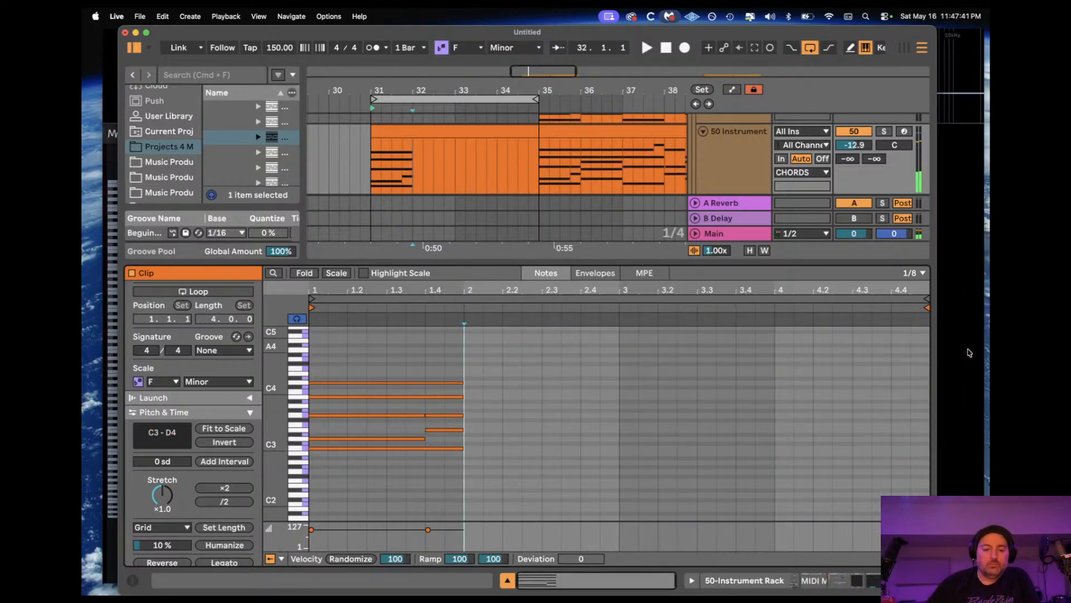
pyautogui.moveTo(450, 440); pyautogui.dragTo(449, 412)
pyautogui.press('Delete')
# Step: Shorten the longer notes of the remaining chord to end at 1.4 and play it
pyautogui.moveTo(433, 366); pyautogui.dragTo(448, 473)
pyautogui.hotkey('shift', 'Left')
pyautogui.hotkey('shift', 'Left')
pyautogui.press('space')
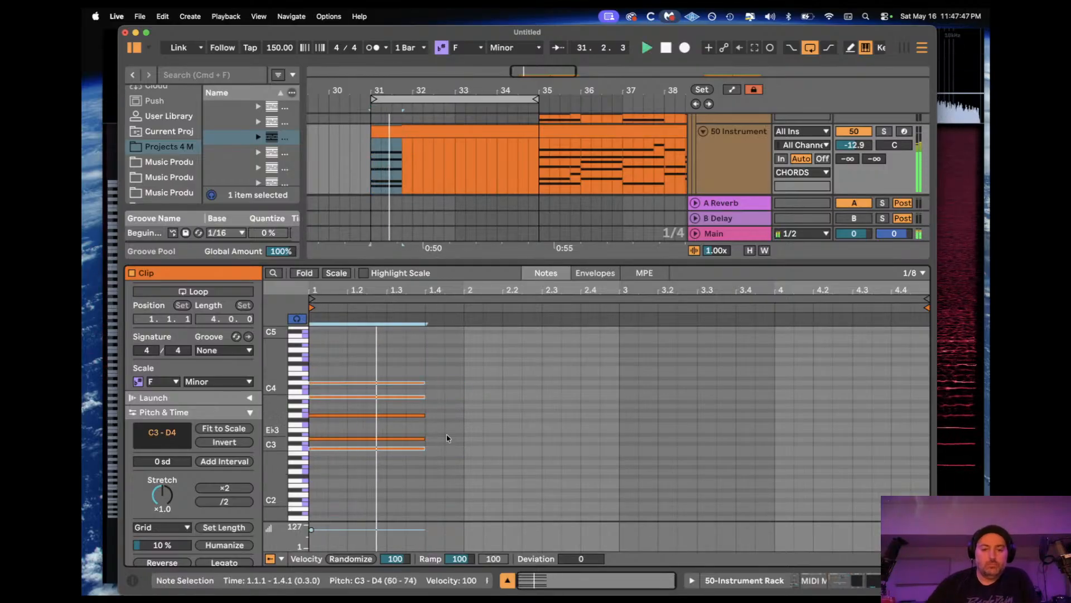
# Step: Stretch all five chord notes to last until bar 3 of the clip and audition them
pyautogui.press('space')
pyautogui.moveTo(407, 366); pyautogui.dragTo(423, 486)
pyautogui.moveTo(421, 447); pyautogui.dragTo(619, 450)
pyautogui.press('space')
pyautogui.press('space')
# Step: Play the held chord while examining its notes in the MIDI Monitor, and return to the arrangement tracks
pyautogui.click(692, 580)
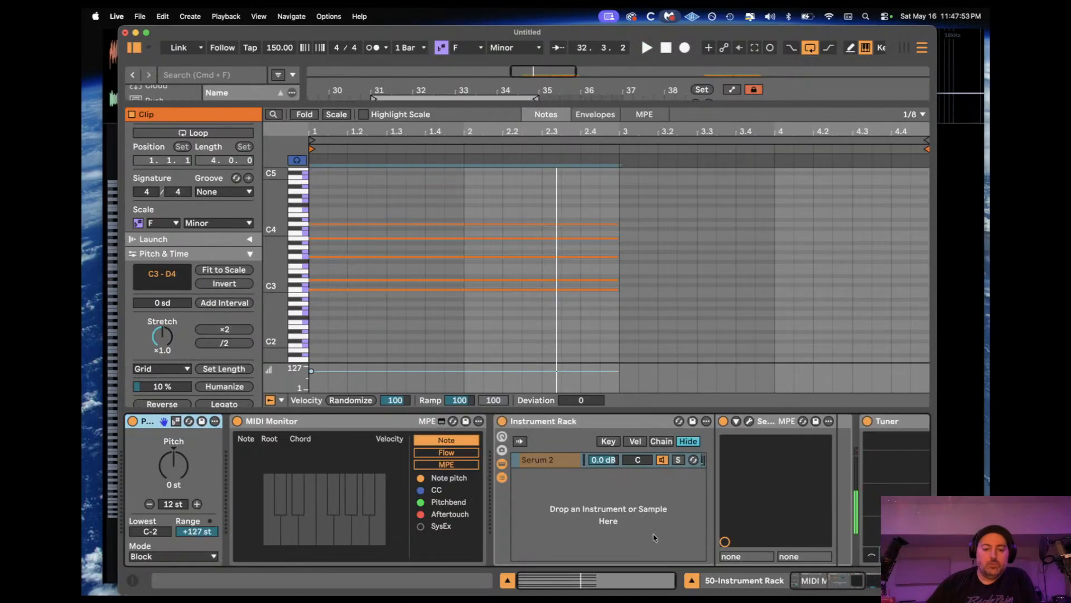
pyautogui.press('space')
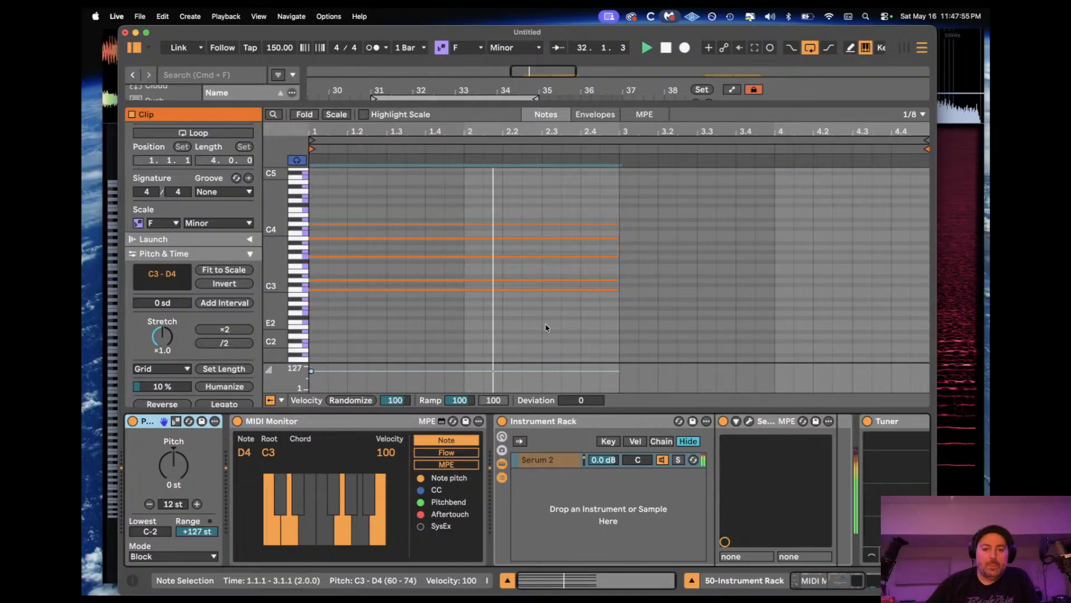
pyautogui.press('space')
pyautogui.click(692, 581)
pyautogui.press('space')
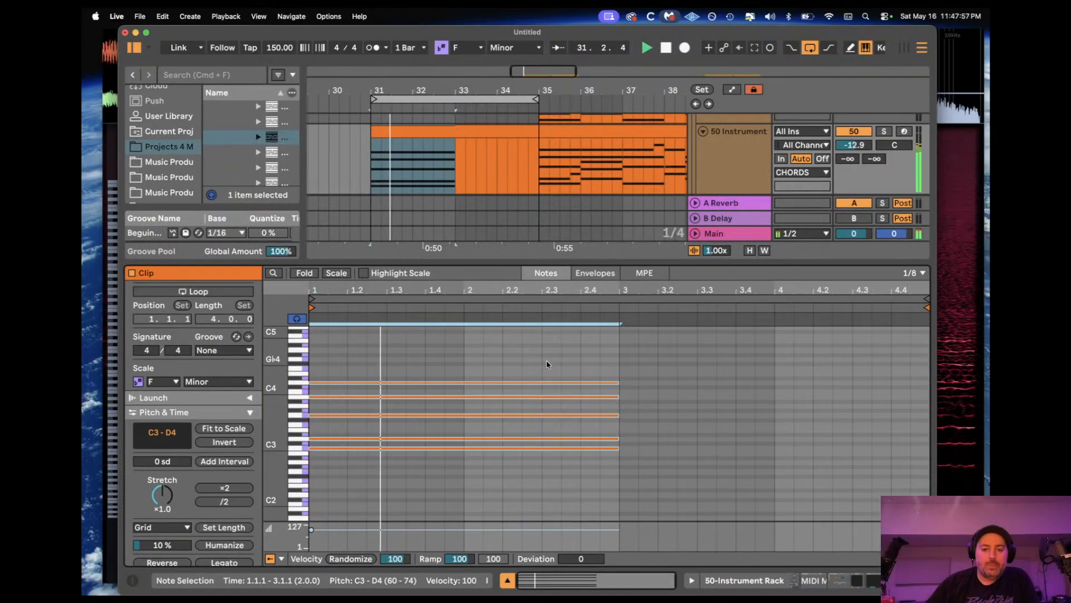
pyautogui.press('space')
pyautogui.doubleClick(751, 160)
pyautogui.scroll(2, 402, 276)
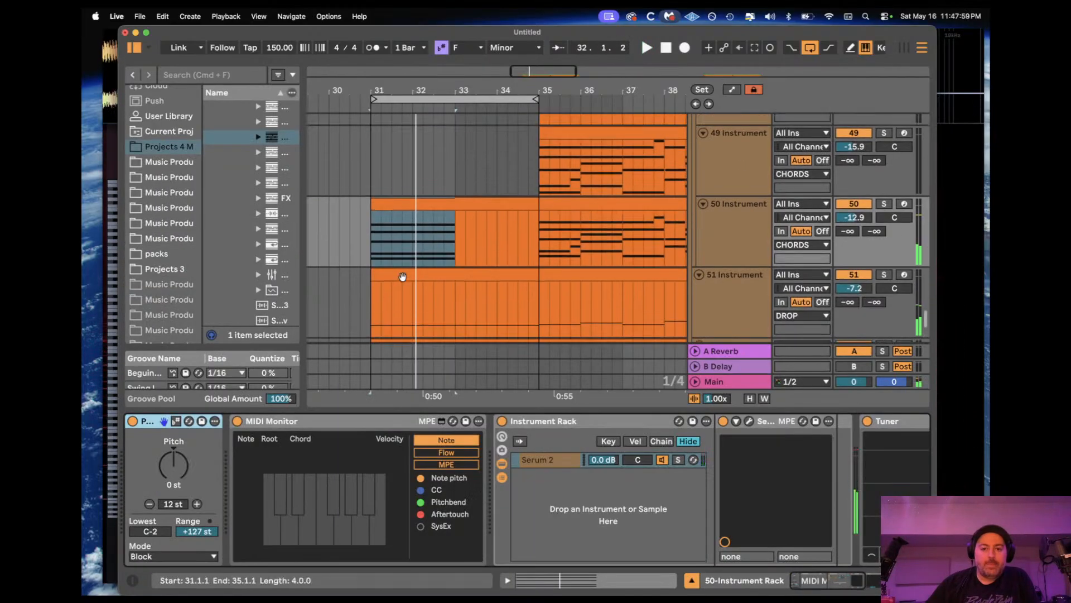
# Step: Reopen the track 50 chord clip and audition it with only the B3 note selected
pyautogui.doubleClick(428, 239)
pyautogui.moveTo(571, 474); pyautogui.dragTo(586, 359)
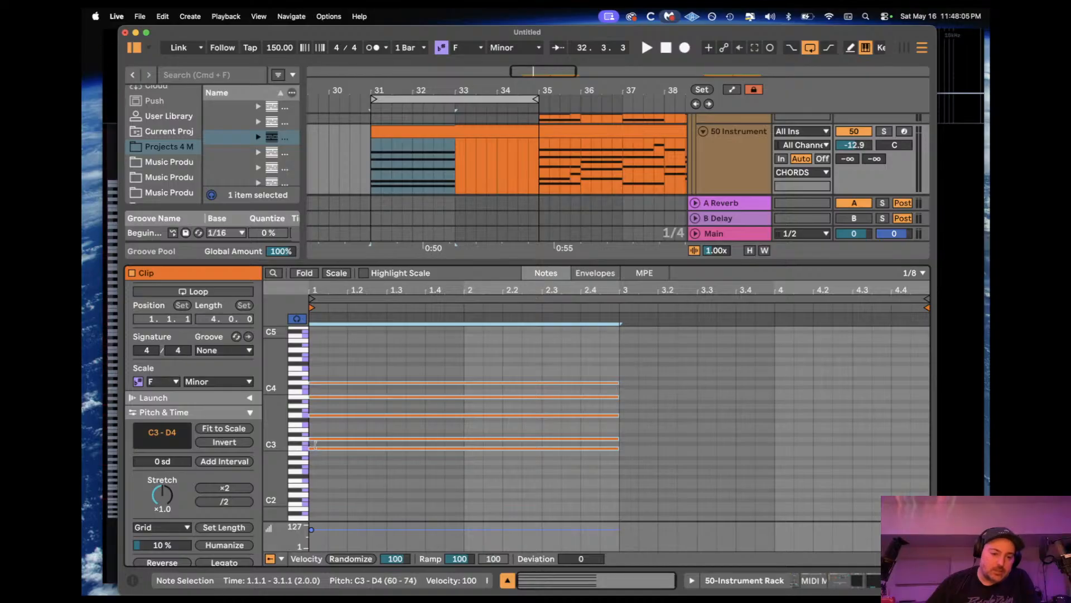
pyautogui.click(322, 402)
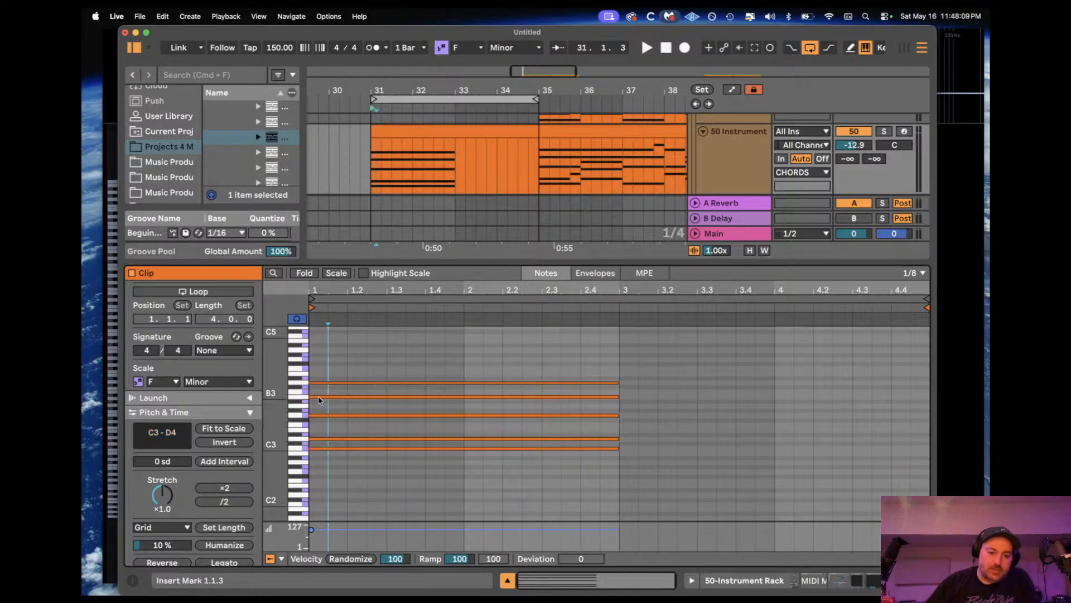
pyautogui.click(319, 397)
pyautogui.press('space')
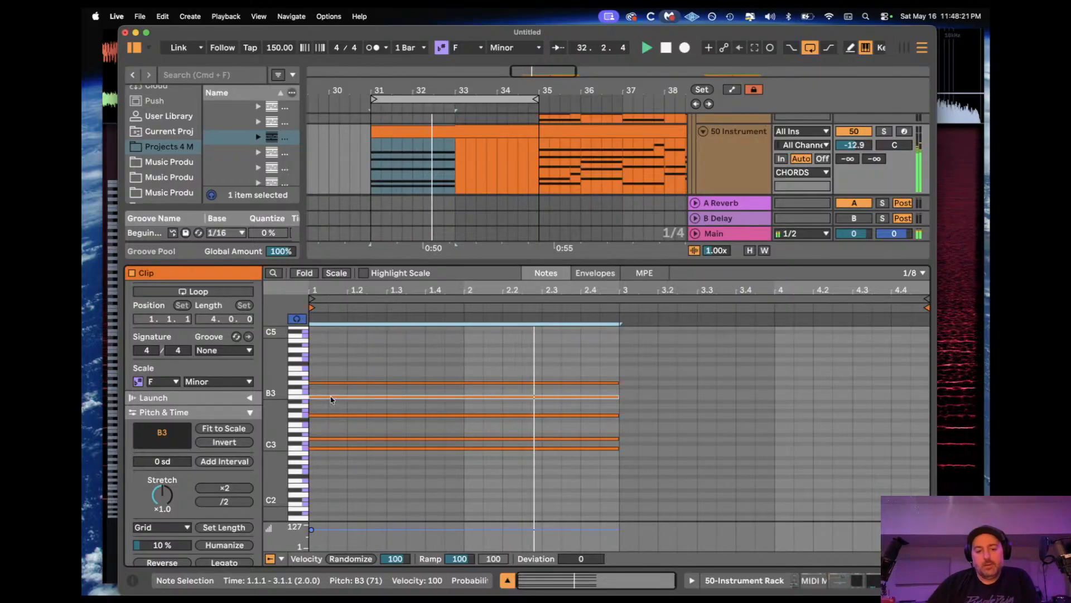
# Step: Try lowering the chord's B3 note to B♭3 and A♭3, and raising it to C4
pyautogui.press('Down')
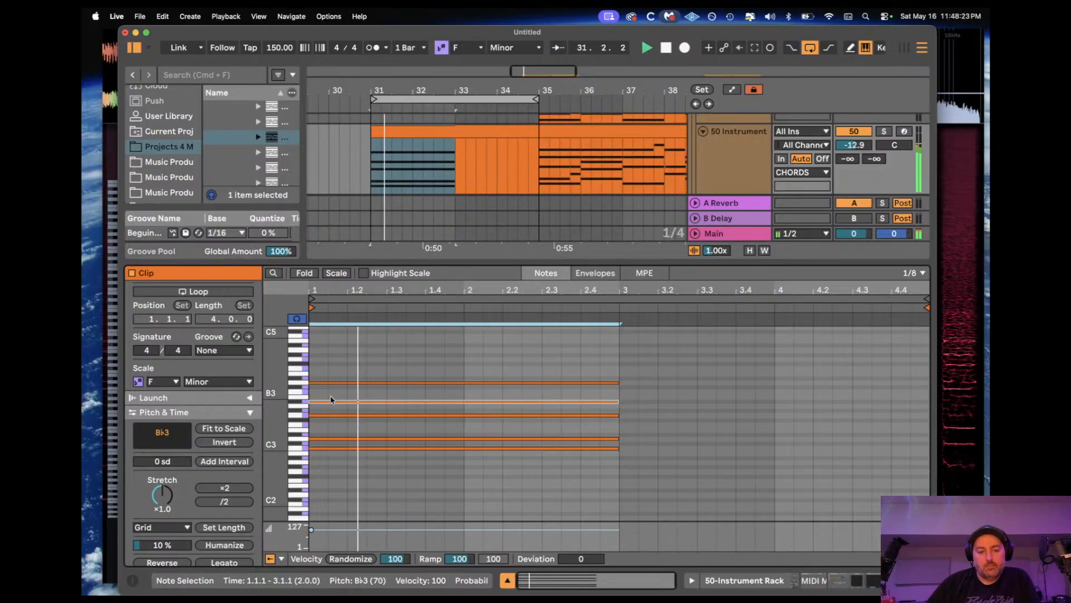
pyautogui.press('space')
pyautogui.press('Down')
pyautogui.press('Down')
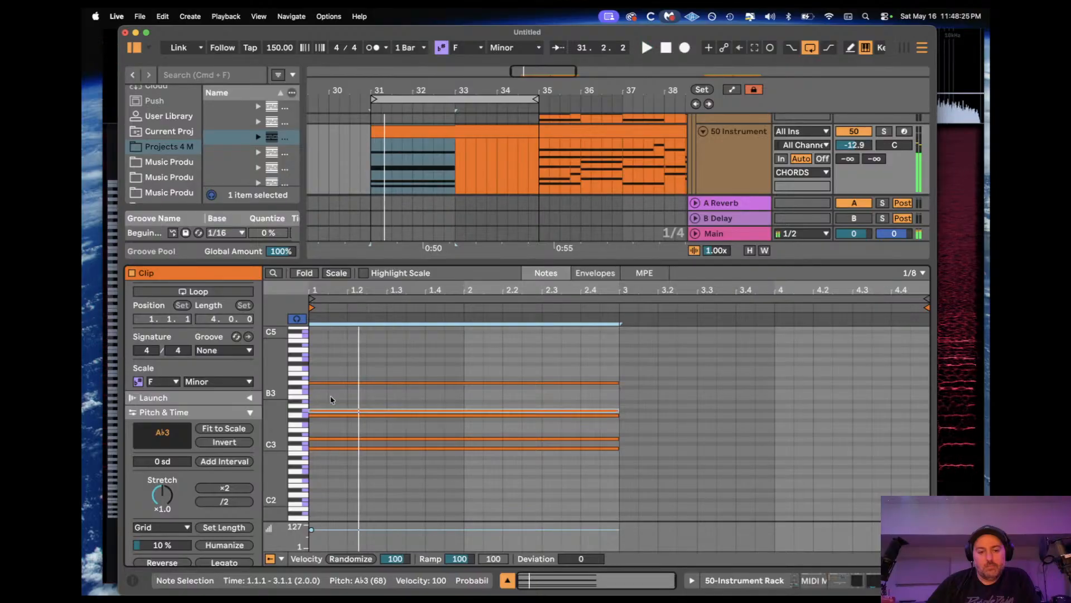
pyautogui.press('Up')
pyautogui.press('Up')
pyautogui.press('Up')
pyautogui.press('Up')
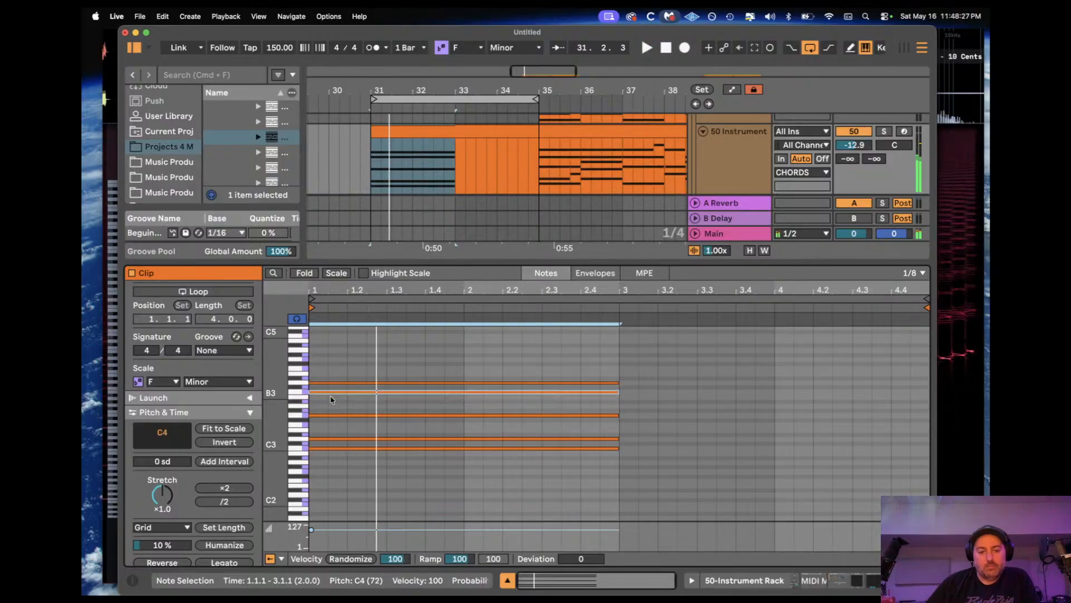
# Step: Compare the adjusted note at B3 and D♭4 during playback, and return it to B3
pyautogui.press('space')
pyautogui.press('Down')
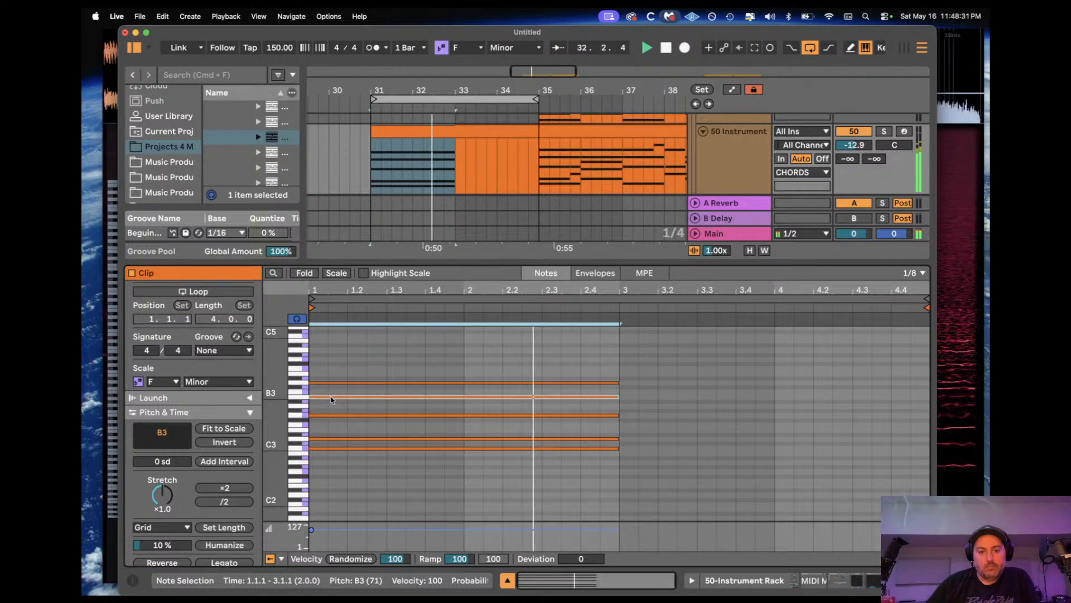
pyautogui.press('Up')
pyautogui.press('Up')
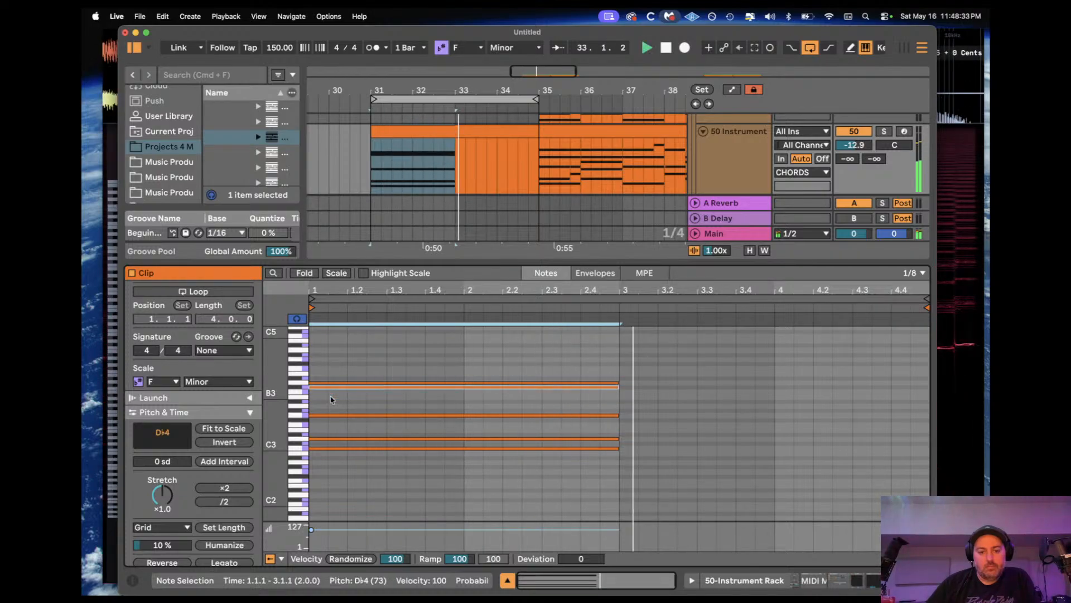
pyautogui.press('Down')
pyautogui.press('Down')
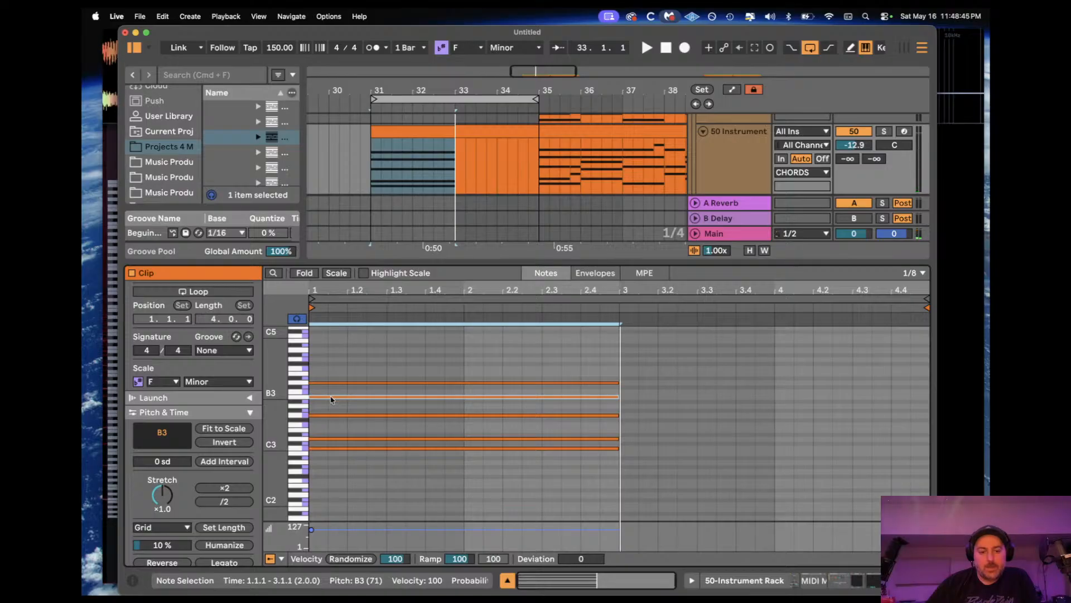
# Step: Raise the chord's B3 note to E♭4 and audition the result
pyautogui.press('Up')
pyautogui.press('Up')
pyautogui.press('Up')
pyautogui.press('Up')
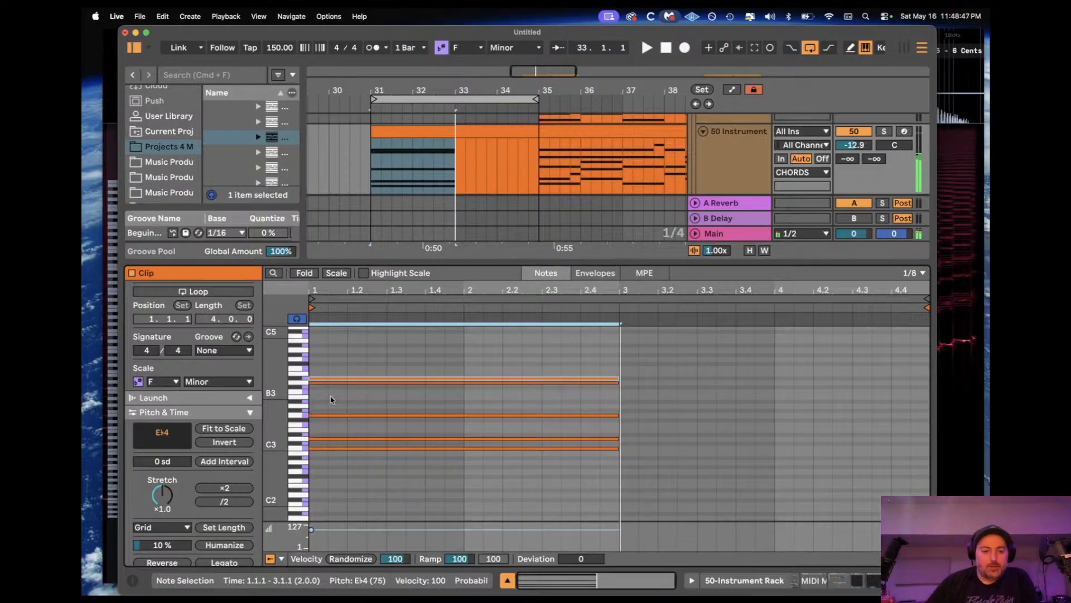
pyautogui.press('space')
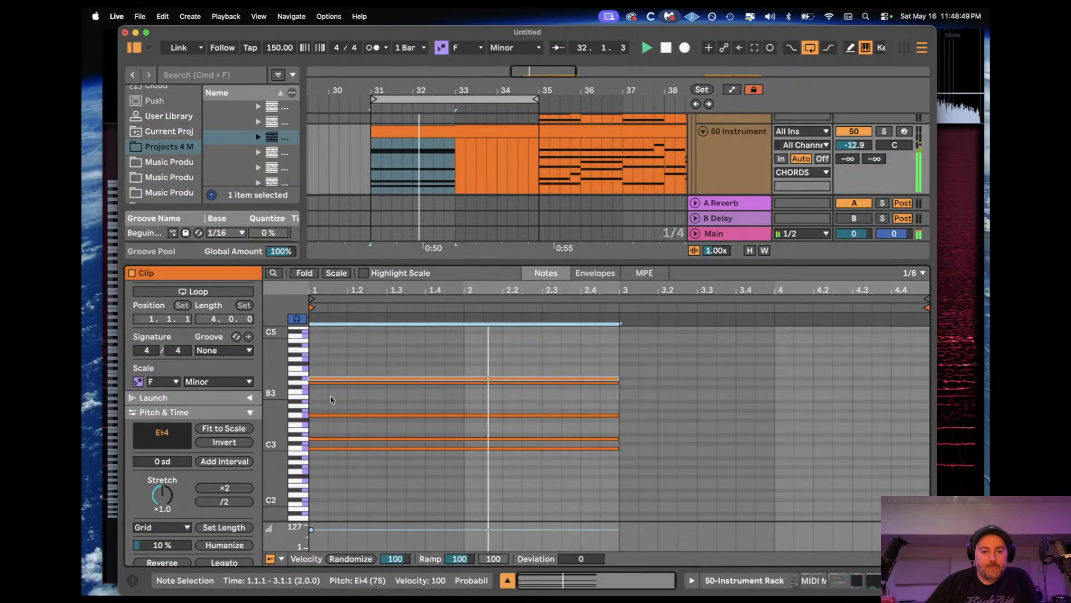
pyautogui.press('space')
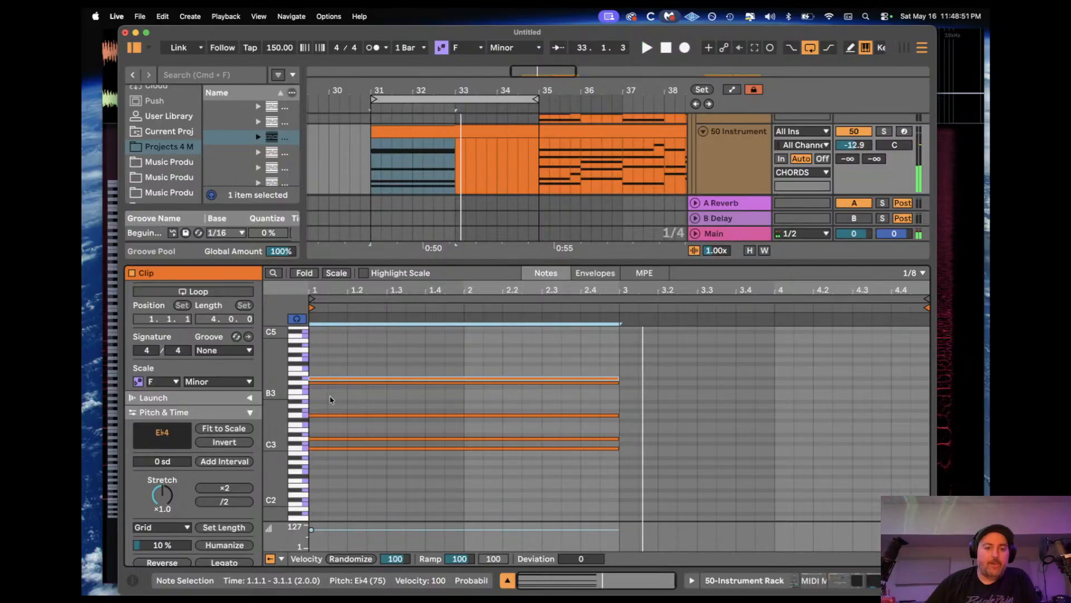
# Step: Extend all of the track 50 chord's notes to fill the four-bar clip and start playback
pyautogui.click(554, 342)
pyautogui.press('super+a')
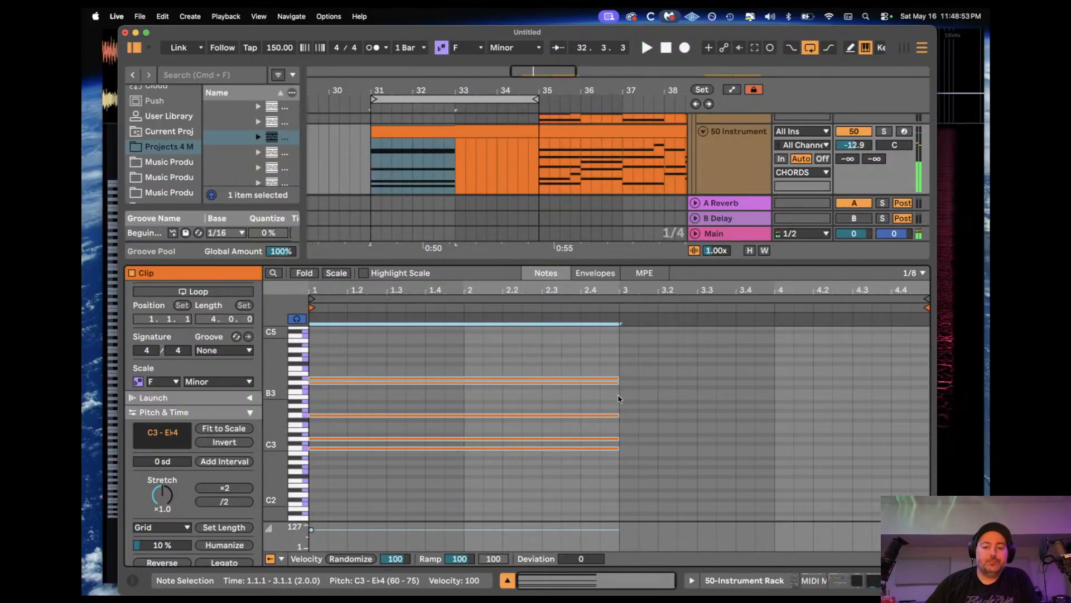
pyautogui.moveTo(618, 378); pyautogui.dragTo(930, 375)
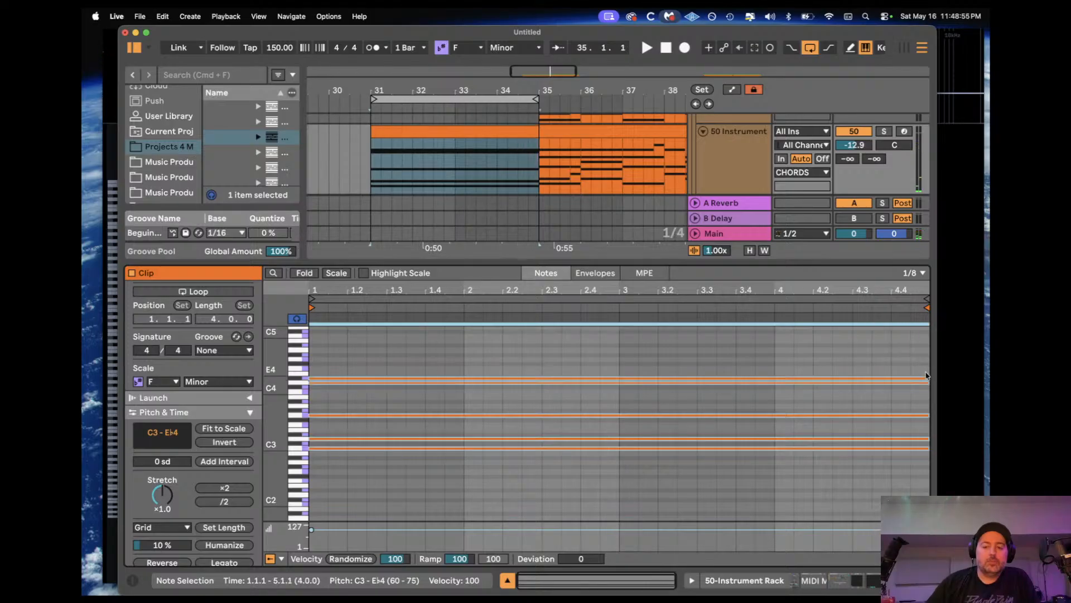
pyautogui.click(719, 158)
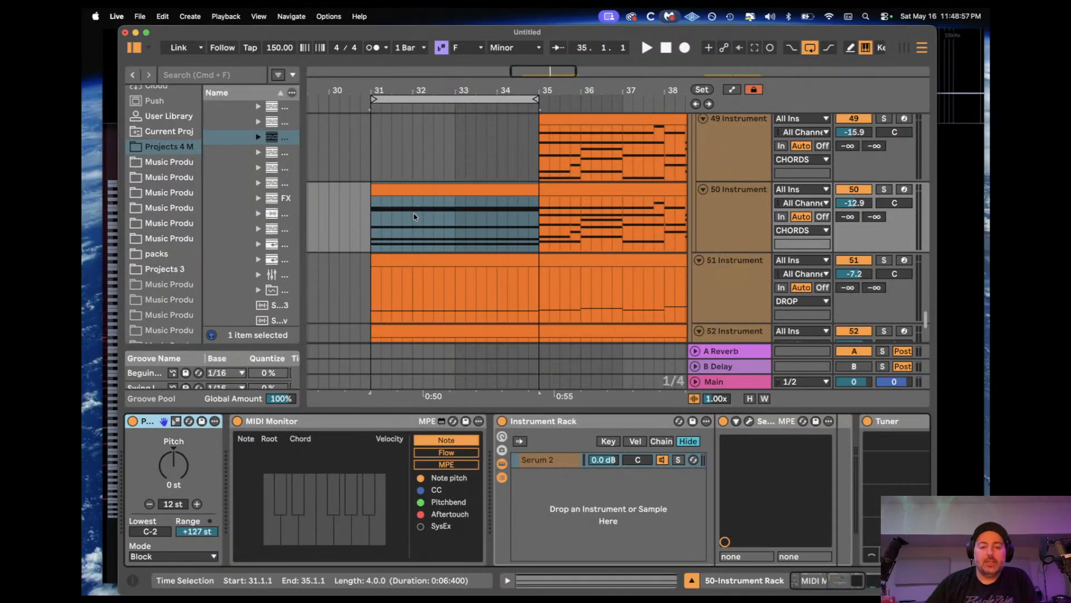
pyautogui.press('space')
# Step: Duplicate the time of bars 31 to 35 across all tracks and loop the new section from bar 35 to 39
pyautogui.moveTo(495, 90); pyautogui.dragTo(495, 77)
pyautogui.click(455, 191)
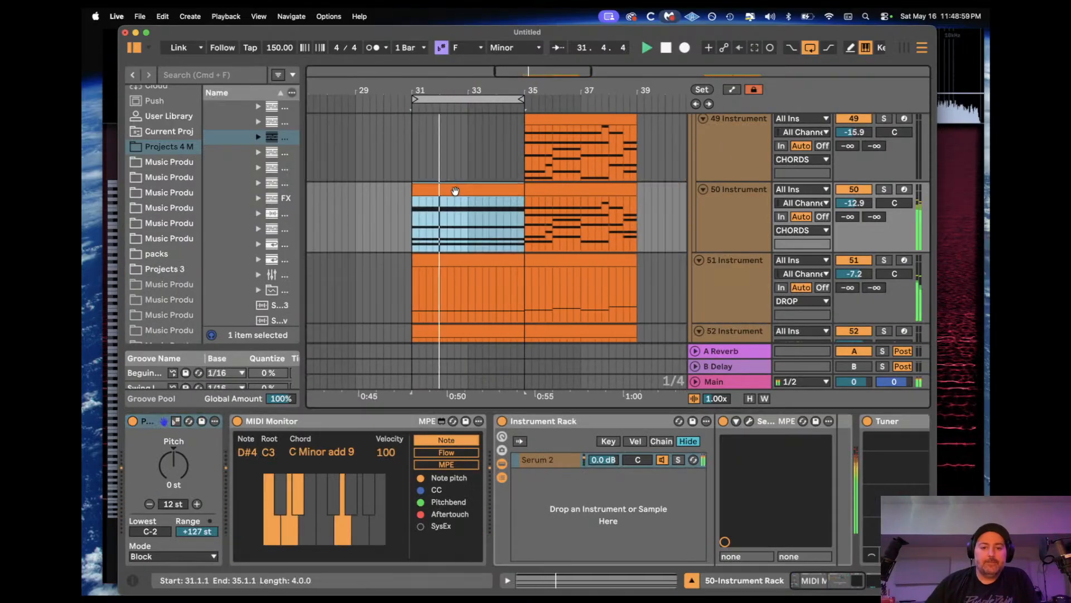
pyautogui.press('super+shift+d')
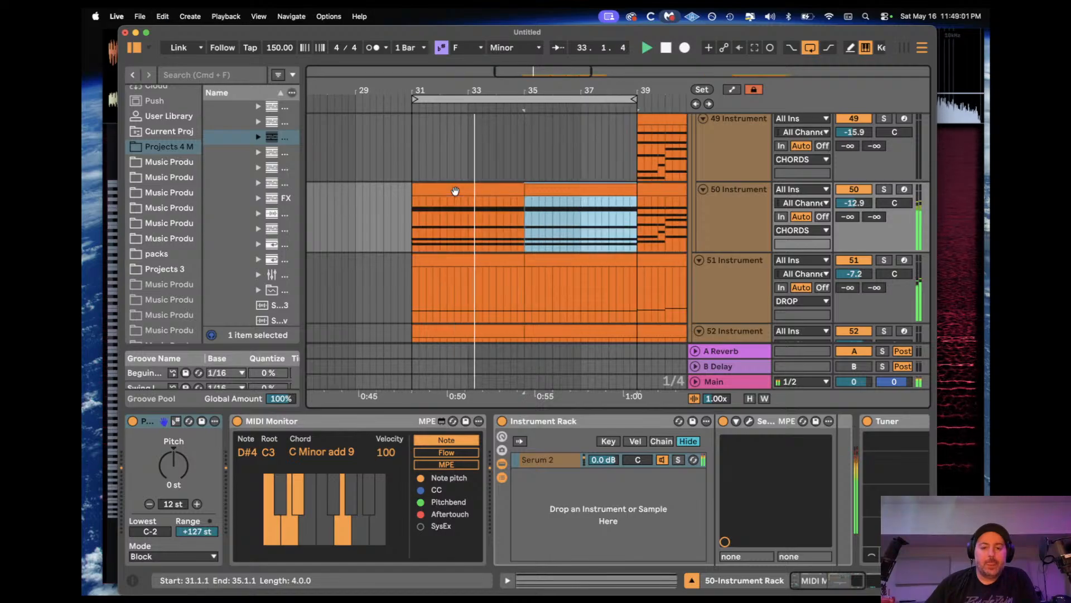
pyautogui.press('super+l')
pyautogui.hscroll(4, 470, 192)
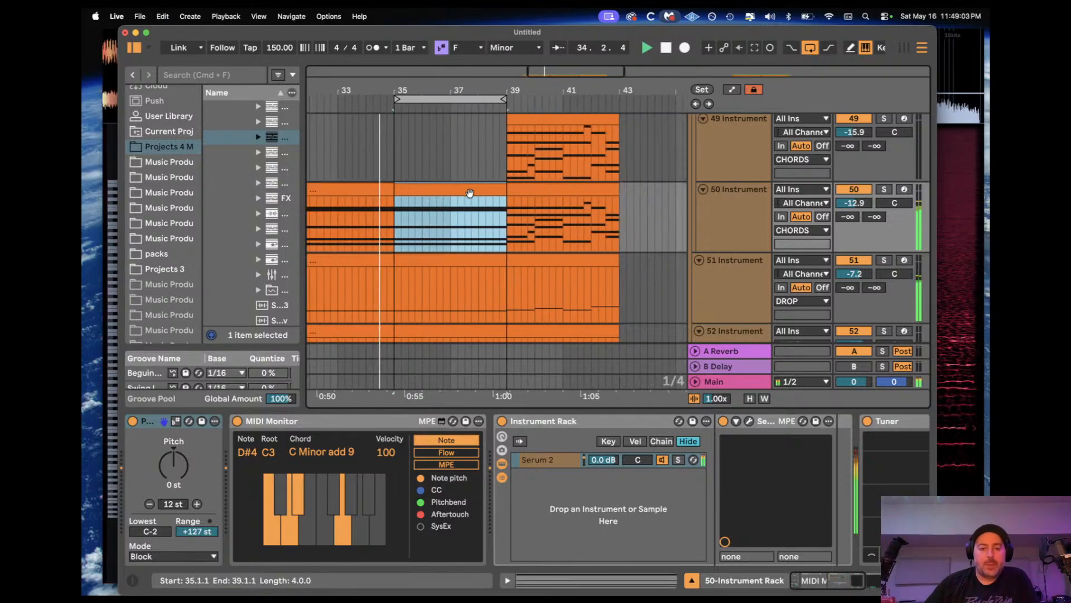
# Step: Copy track 50's chord clip at bar 31 onto tracks 49 and 48, and play the layered chords
pyautogui.press('space')
pyautogui.hscroll(-3, 450, 192)
pyautogui.click(426, 191)
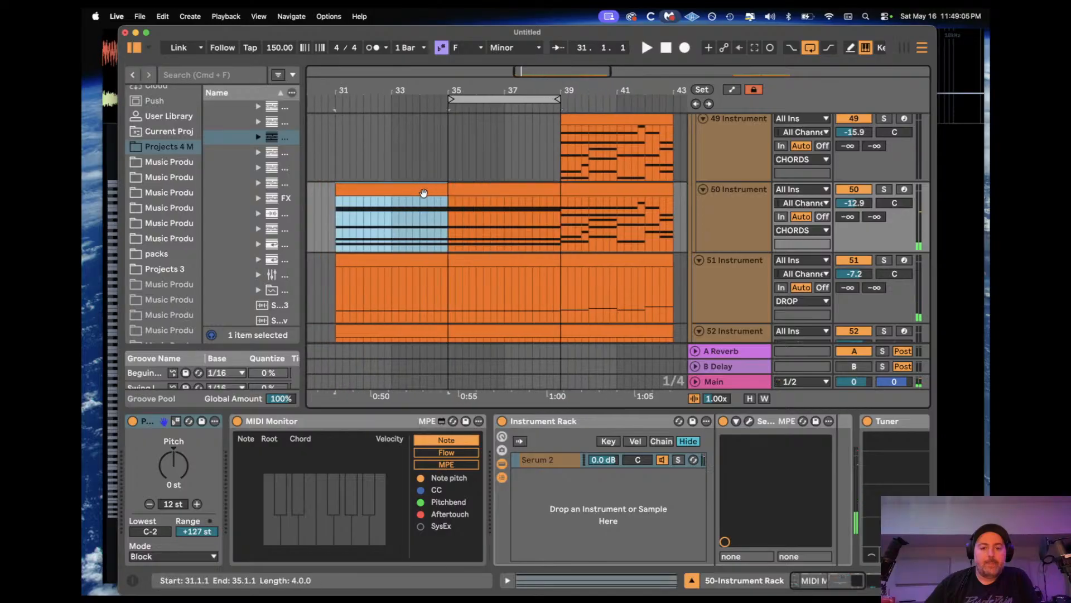
pyautogui.scroll(3, 424, 193)
pyautogui.click(335, 202)
pyautogui.press('super+v')
pyautogui.click(335, 159)
pyautogui.press('super+v')
pyautogui.press('space')
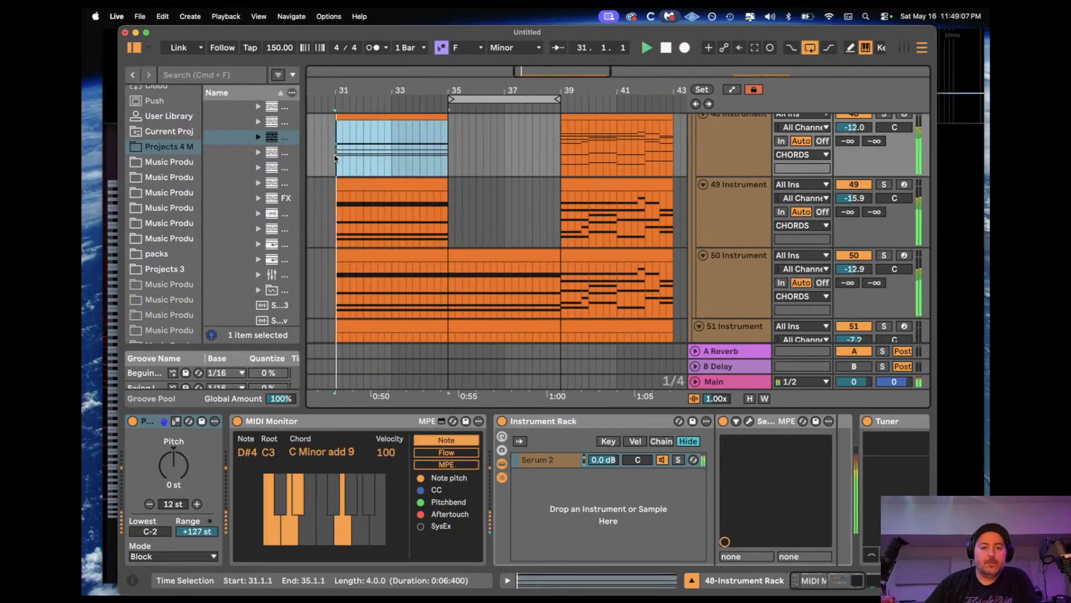
pyautogui.scroll(2, 407, 178)
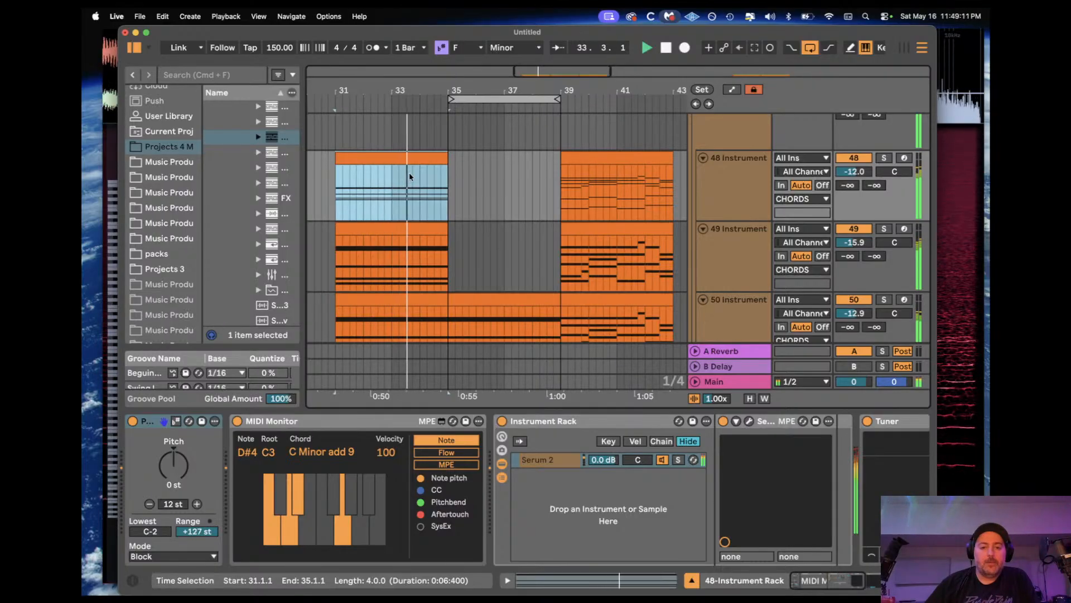
# Step: Turn off the Utility and EQ Eight devices on the DROP group and restart playback
pyautogui.click(484, 299)
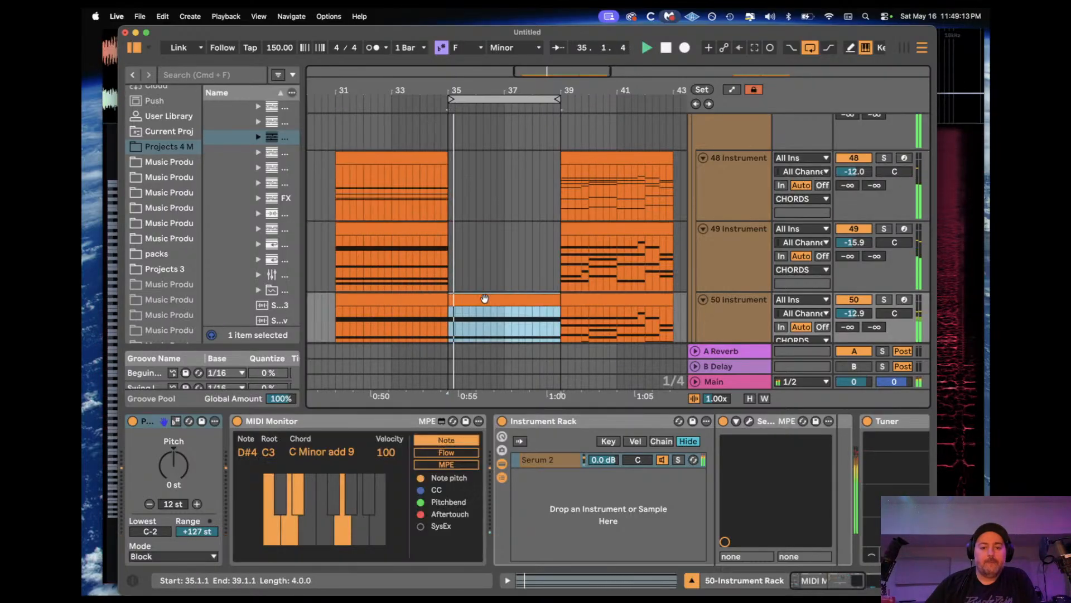
pyautogui.scroll(-4, 487, 292)
pyautogui.scroll(6, 518, 245)
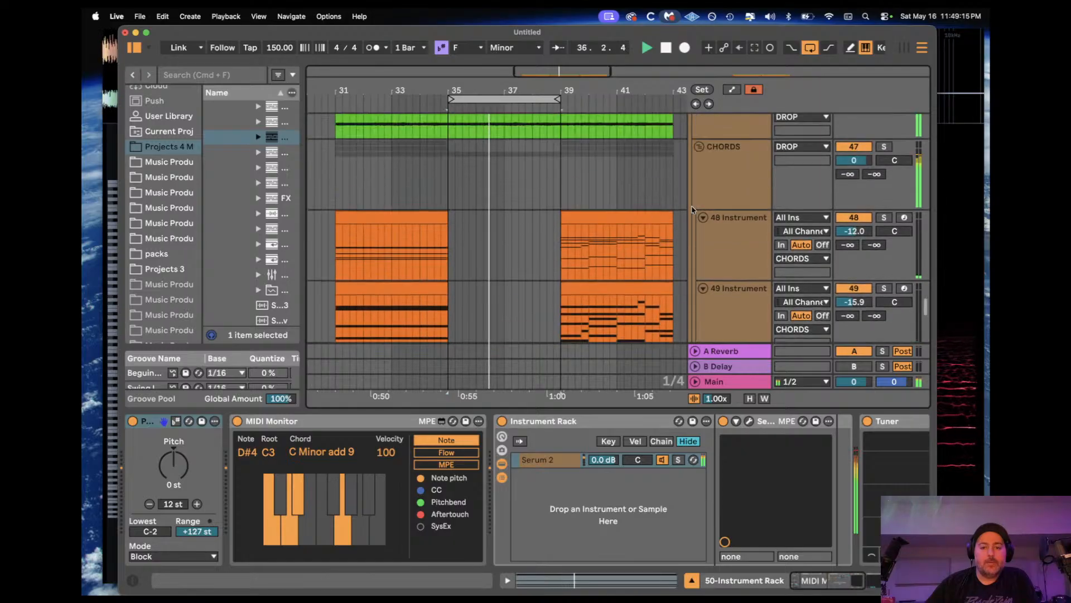
pyautogui.scroll(3, 691, 209)
pyautogui.click(741, 295)
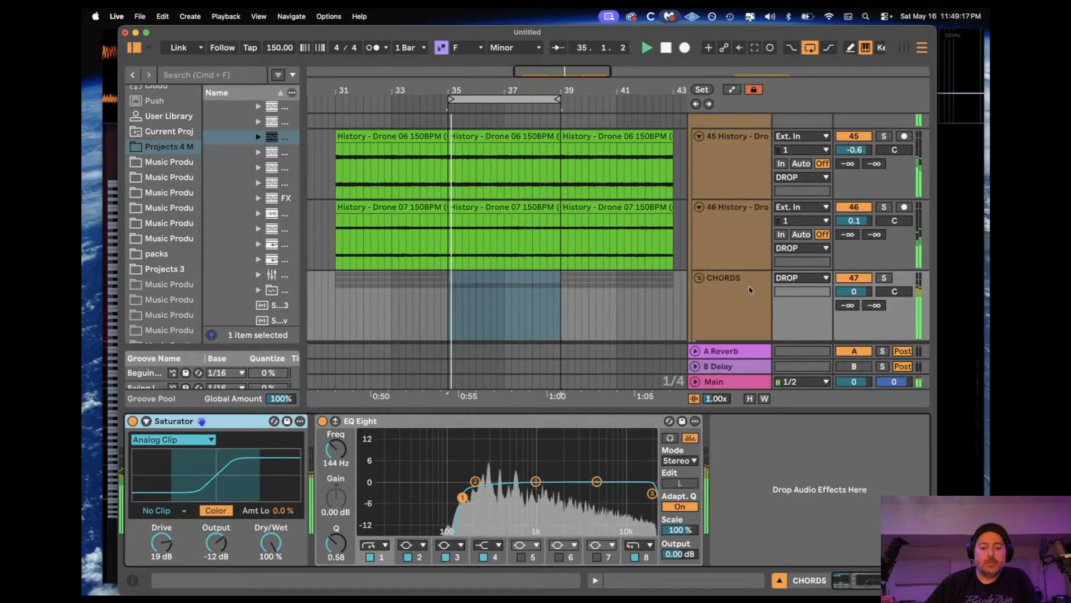
pyautogui.scroll(5, 747, 287)
pyautogui.click(731, 240)
pyautogui.click(728, 285)
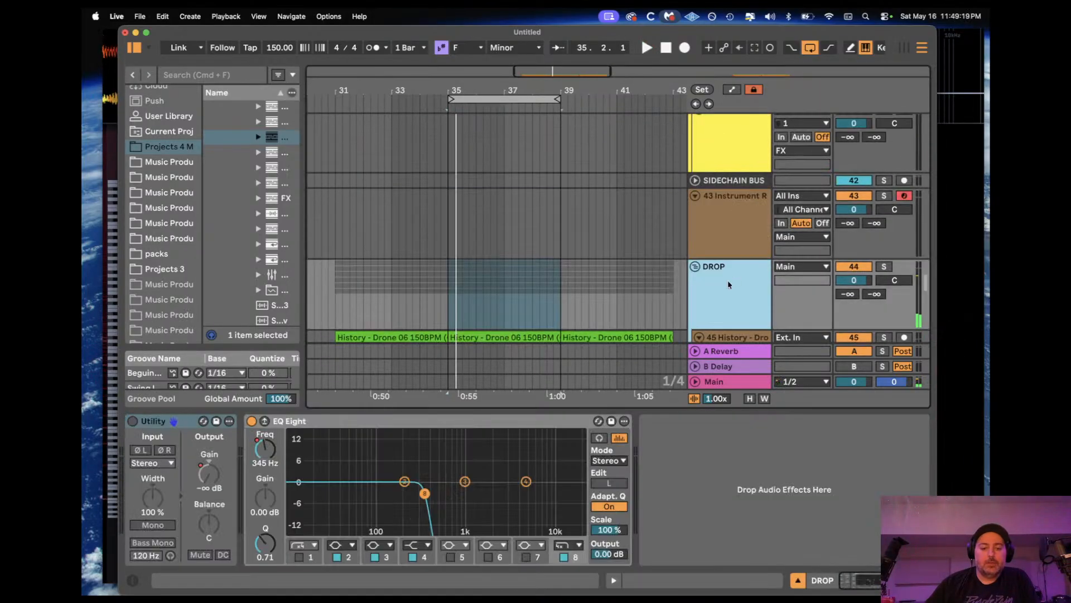
pyautogui.press('space')
pyautogui.click(252, 422)
pyautogui.press('space')
pyautogui.press('space')
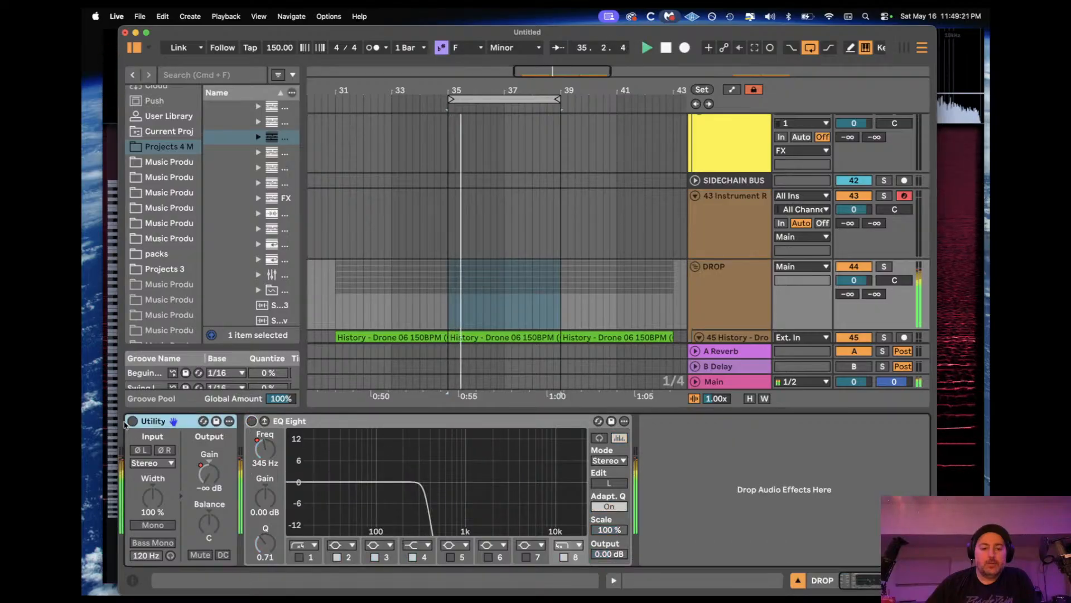
pyautogui.press('space')
pyautogui.press('space')
# Step: Open the bar 35 to 39 clips on tracks 50 to 53 together in the note editor
pyautogui.scroll(-10, 491, 223)
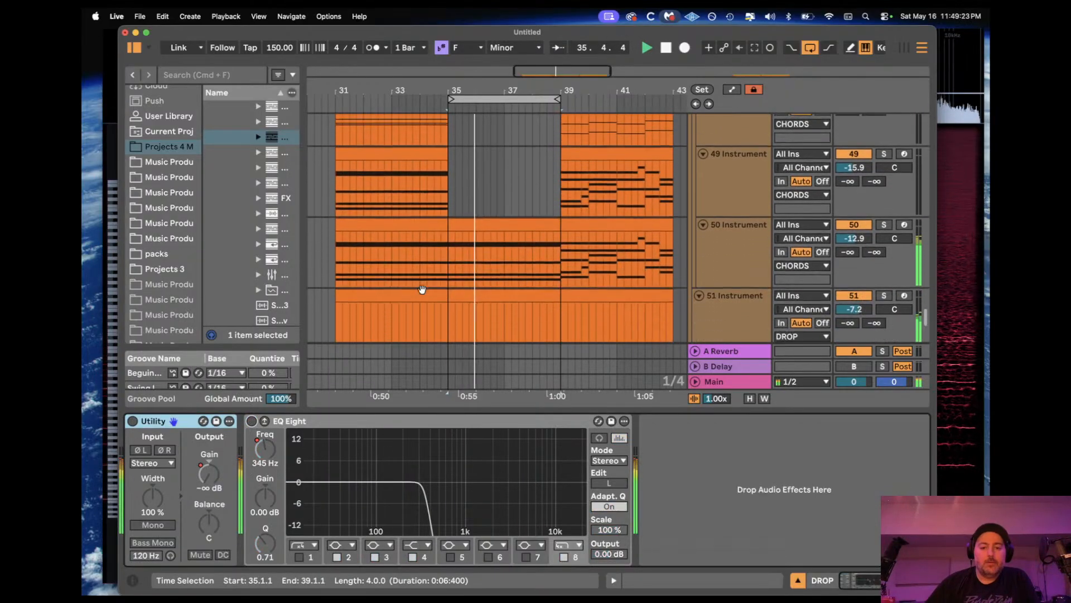
pyautogui.press('space')
pyautogui.doubleClick(490, 202)
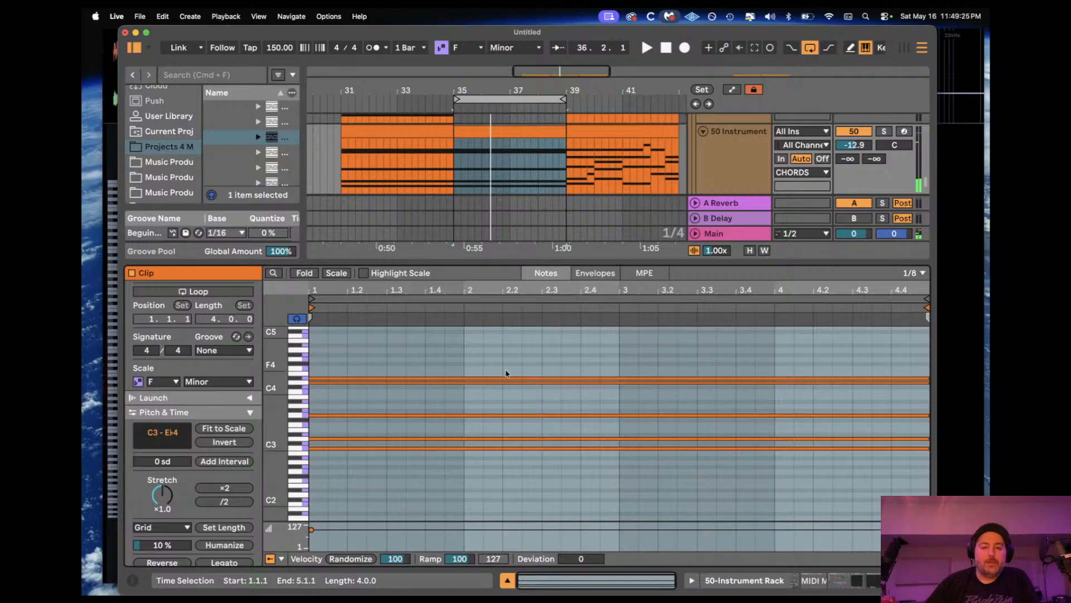
pyautogui.doubleClick(742, 172)
pyautogui.click(527, 190)
pyautogui.scroll(-5, 527, 193)
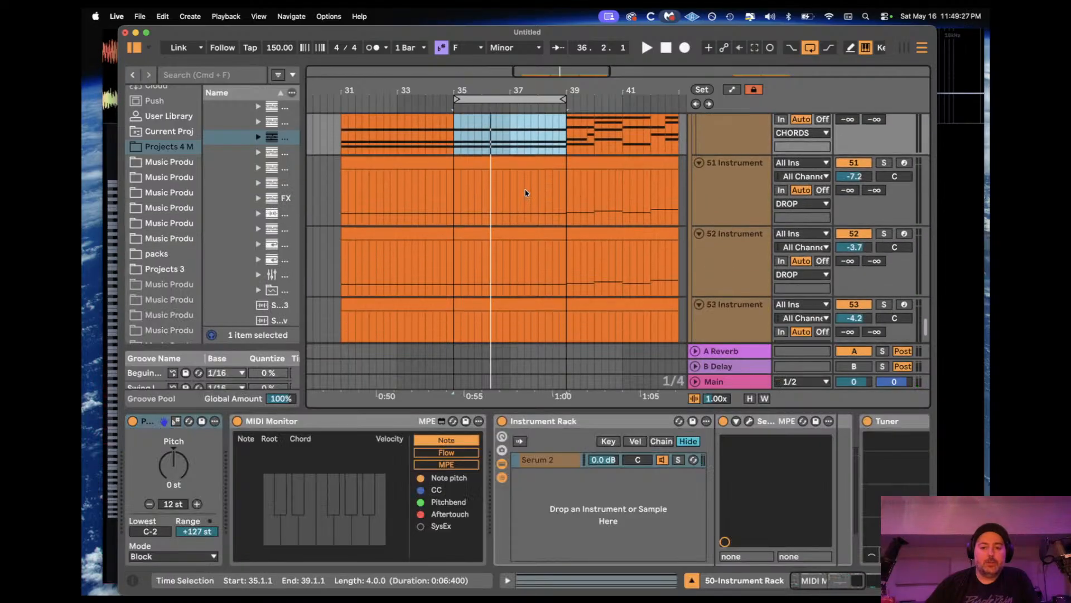
pyautogui.doubleClick(527, 235)
pyautogui.click(439, 363)
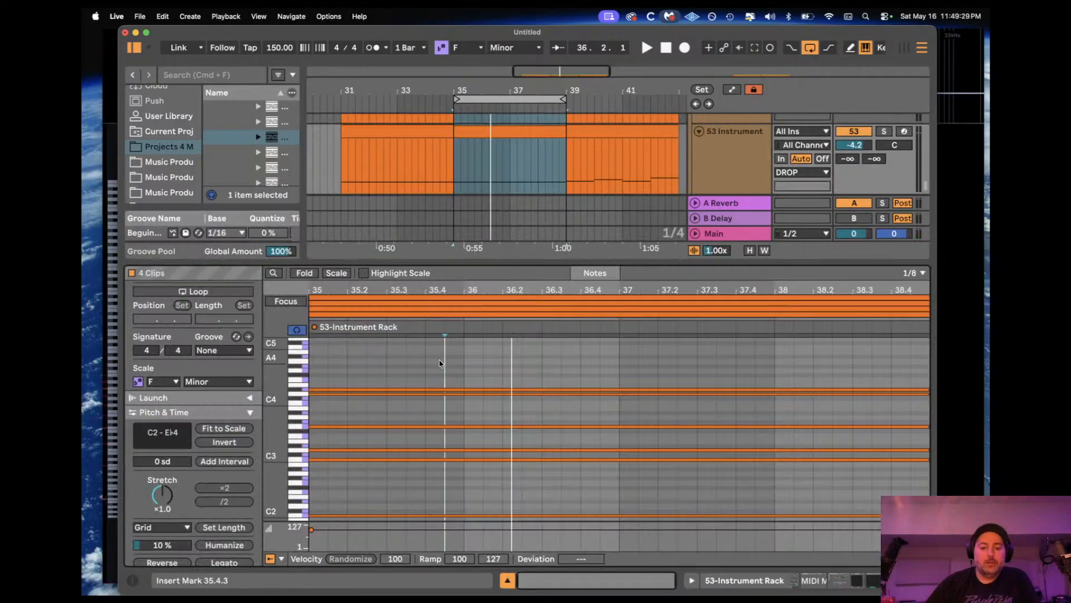
# Step: Transpose all notes in the four clips up three semitones to span E♭2 to G♭4, and audition them
pyautogui.press('super+a')
pyautogui.scroll(-3, 438, 362)
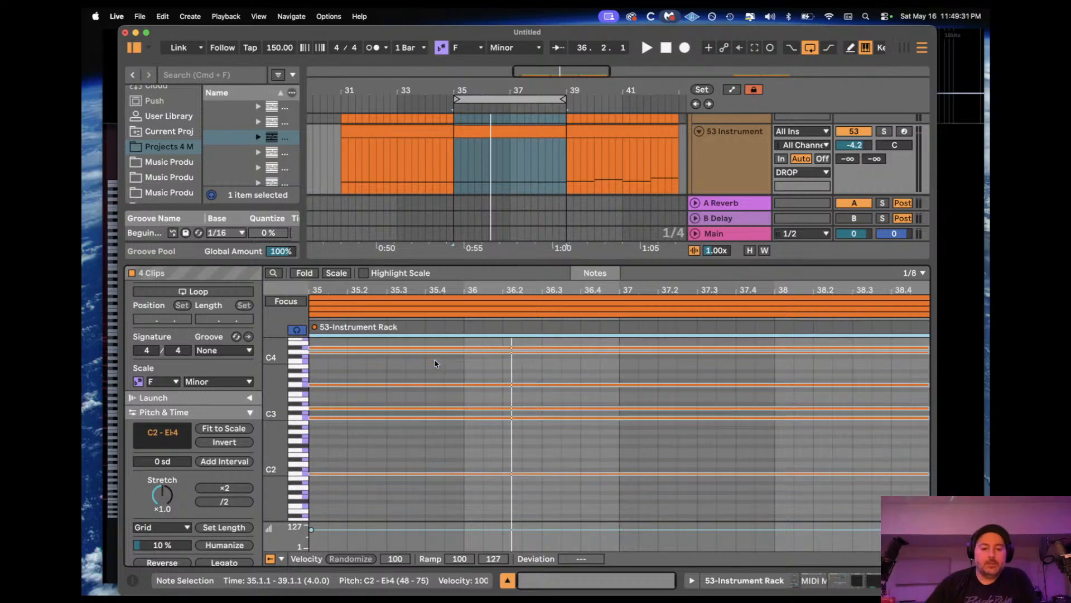
pyautogui.press('Up')
pyautogui.press('Up')
pyautogui.press('Up')
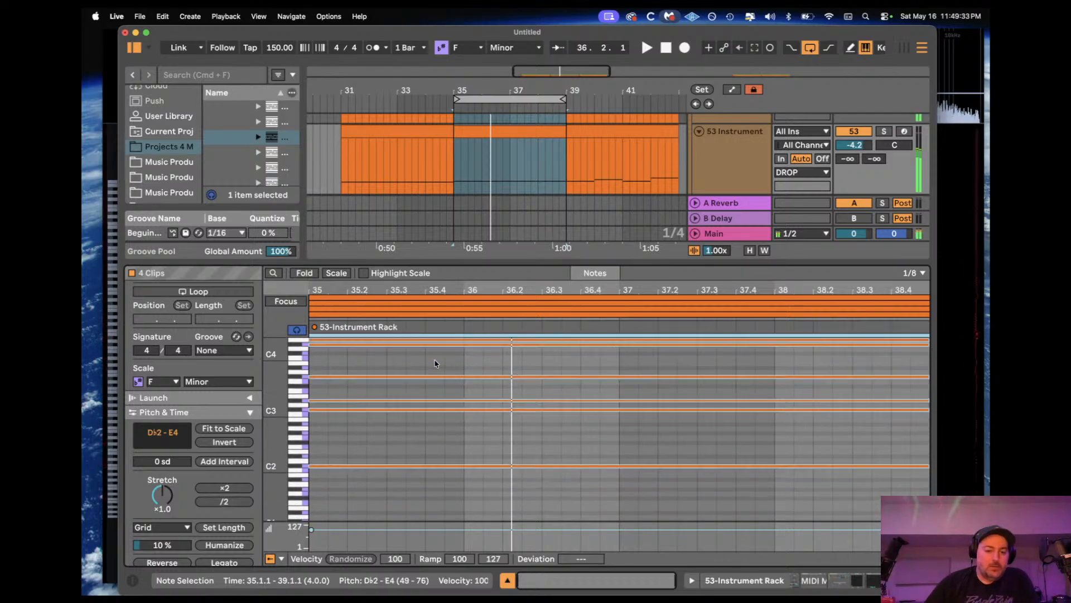
pyautogui.press('space')
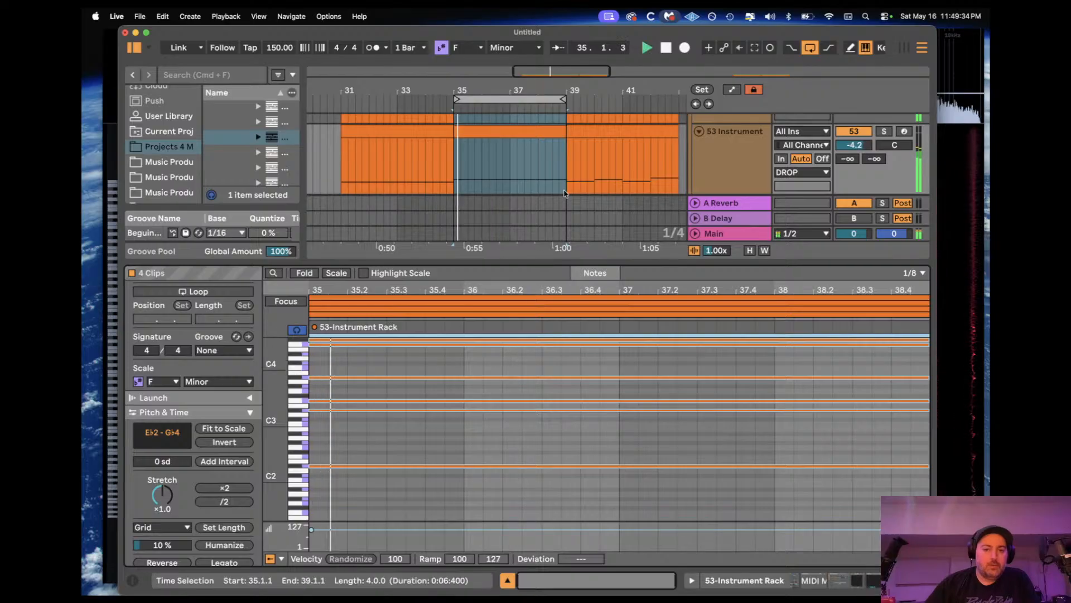
# Step: Reopen only track 50's chord clip at bar 35 and change the scale root to C, keeping Minor
pyautogui.doubleClick(748, 159)
pyautogui.scroll(5, 730, 173)
pyautogui.press('space')
pyautogui.click(514, 223)
pyautogui.doubleClick(513, 223)
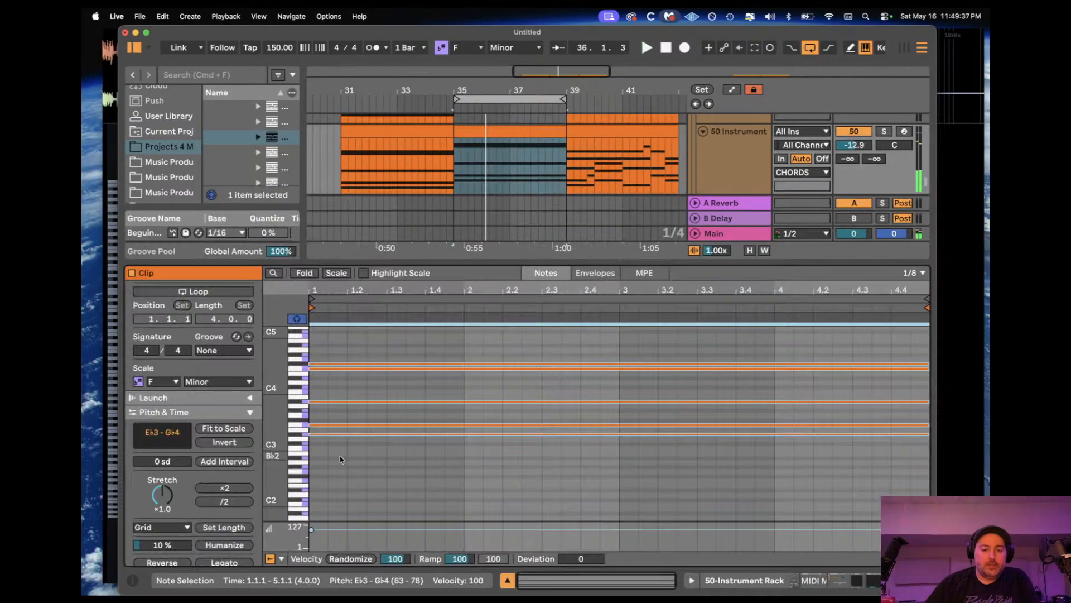
pyautogui.scroll(-1, 242, 468)
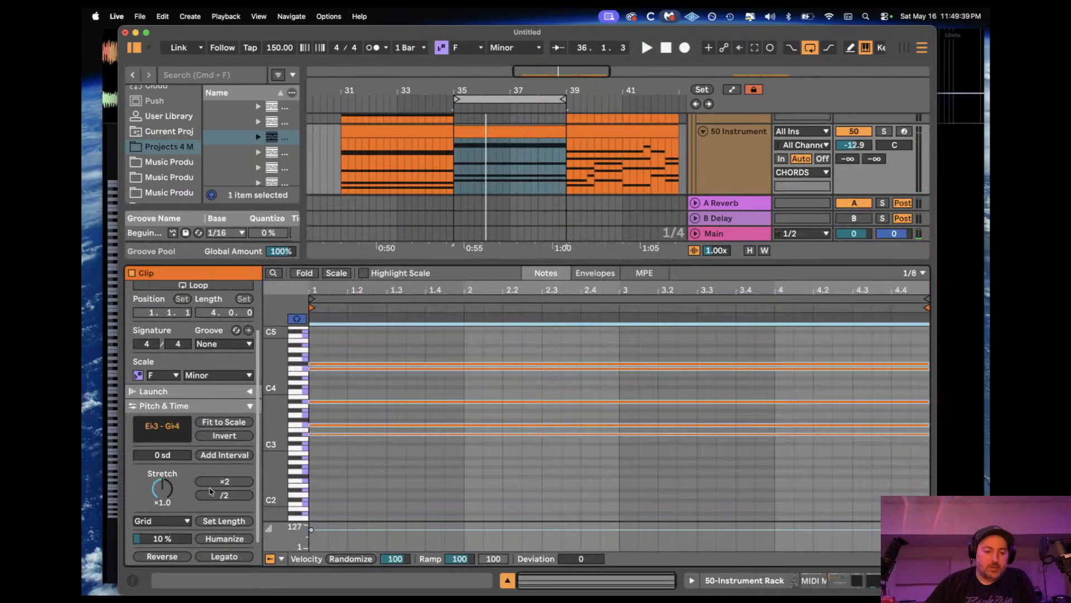
pyautogui.click(467, 49)
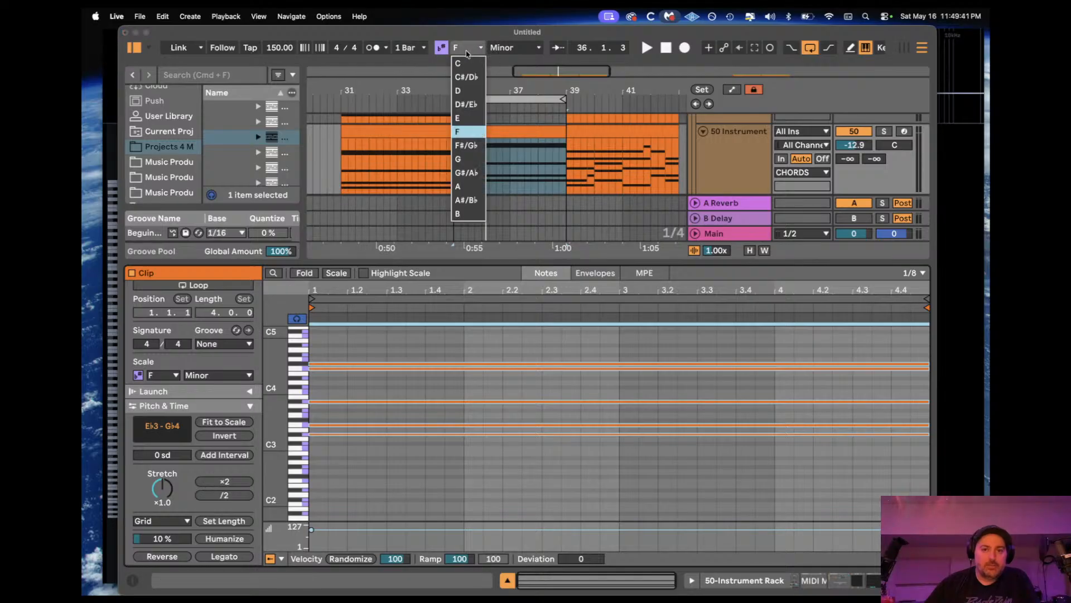
pyautogui.click(463, 60)
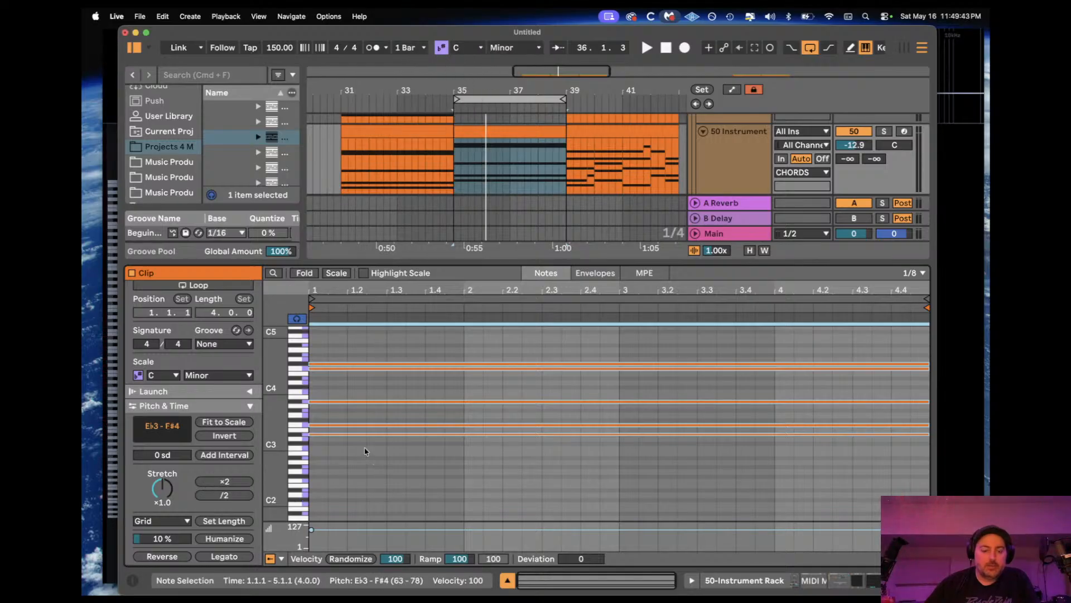
# Step: Raise the chord's top F♯4 note to G4 and audition the chord while checking it in the MIDI Monitor
pyautogui.click(320, 425)
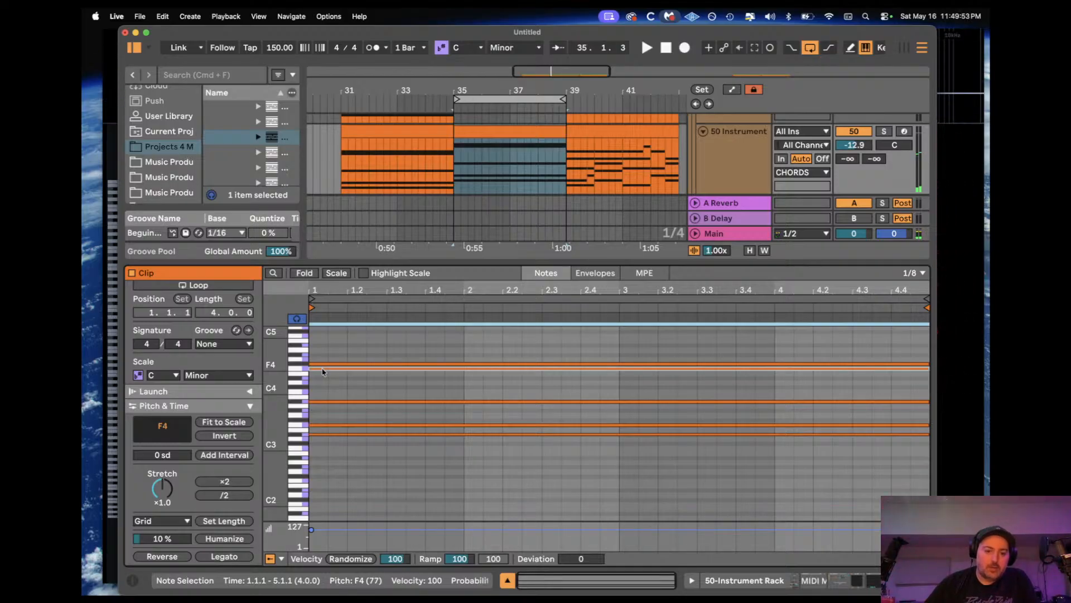
pyautogui.press('Up')
pyautogui.press('Up')
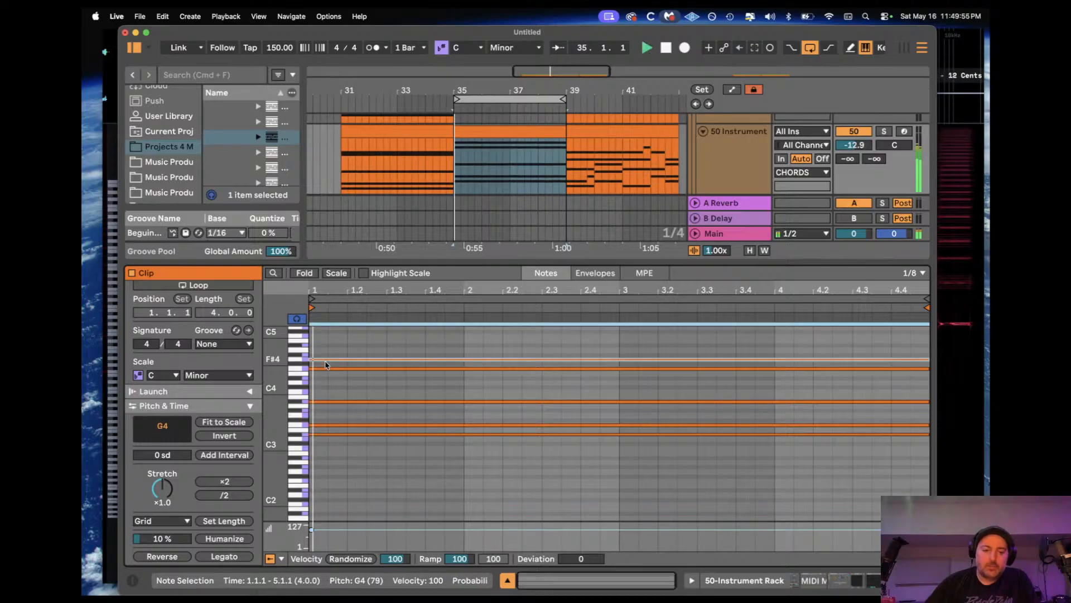
pyautogui.press('space')
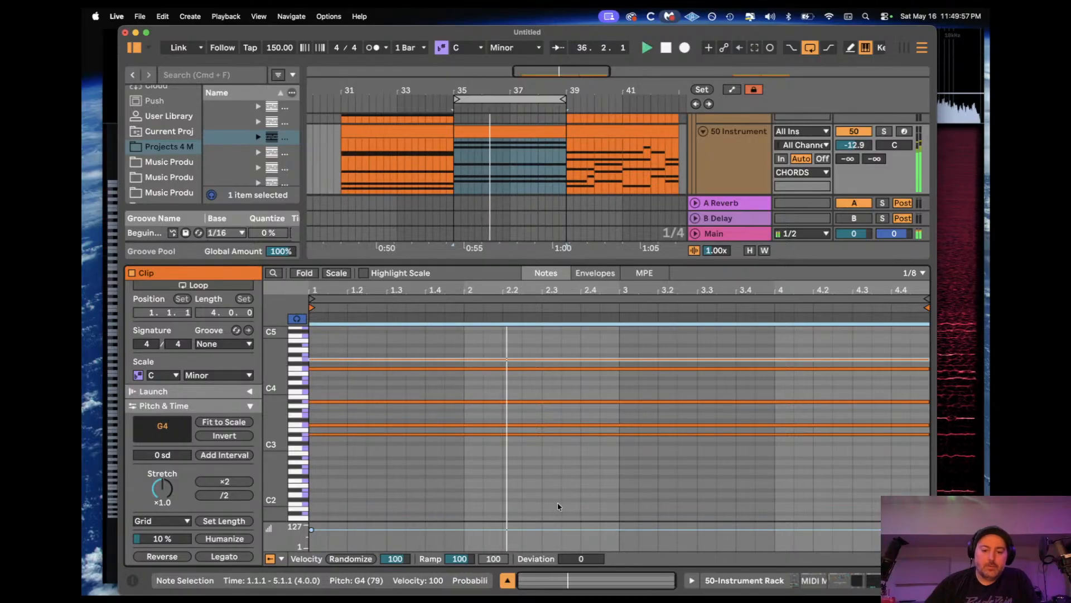
pyautogui.click(691, 580)
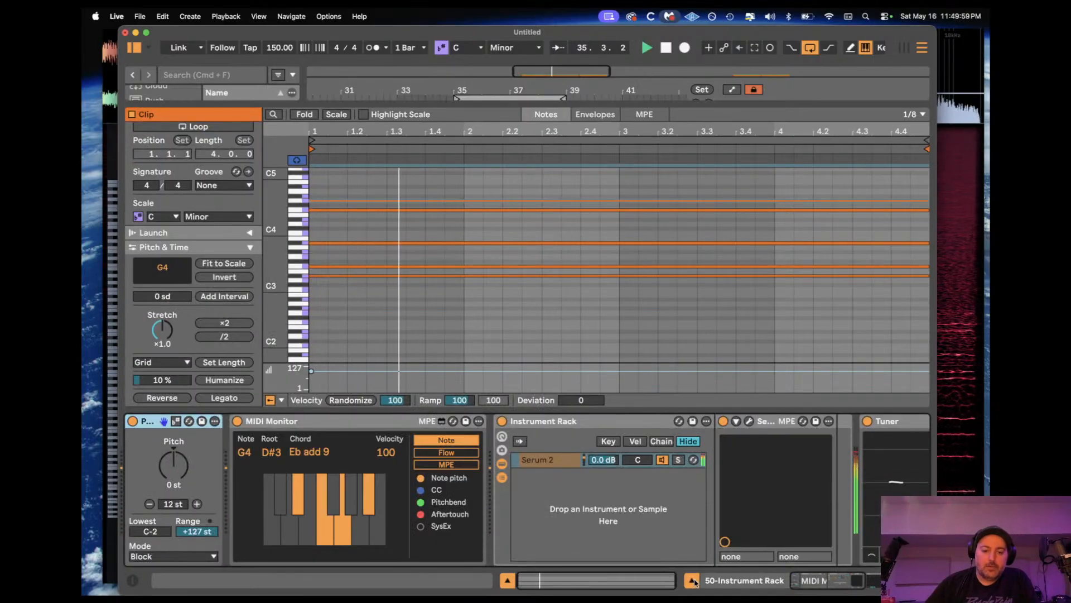
pyautogui.click(693, 581)
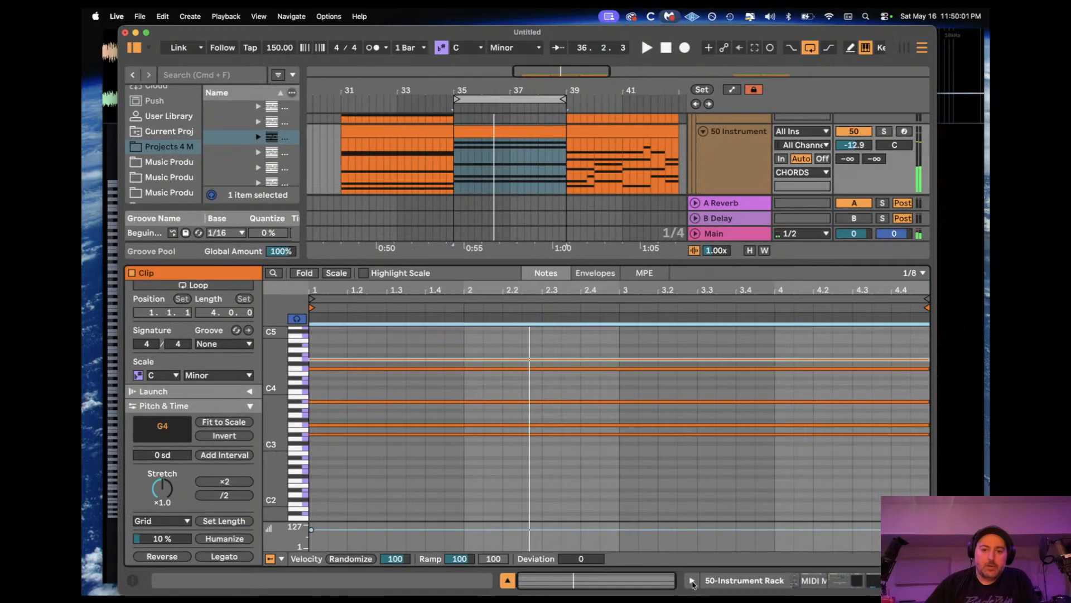
# Step: Copy track 50's chord clip at bar 35 onto tracks 49 and 48, and play the section
pyautogui.doubleClick(744, 141)
pyautogui.scroll(3, 530, 236)
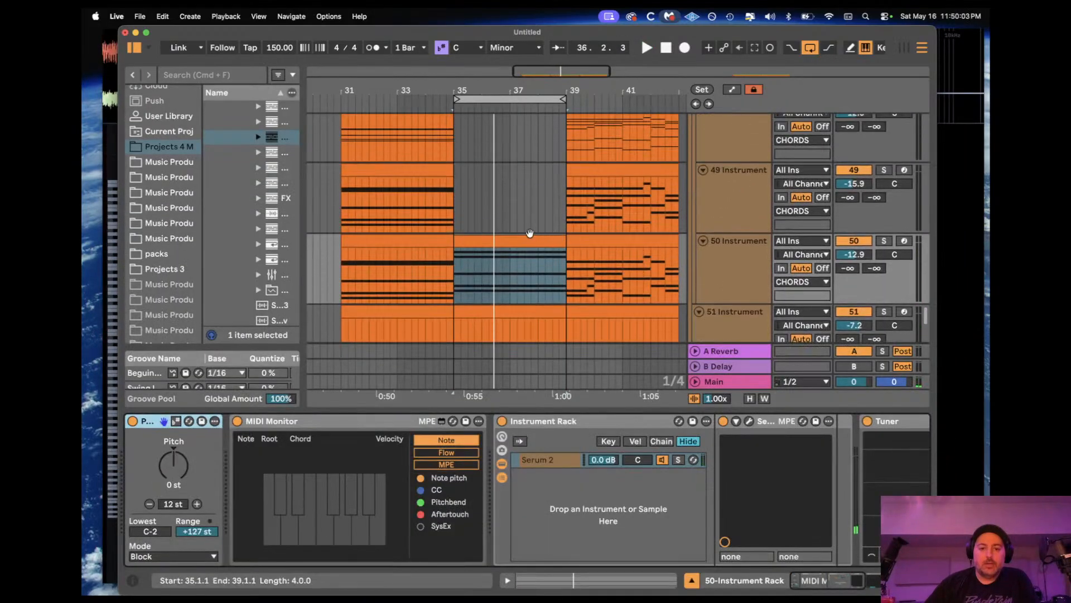
pyautogui.click(527, 240)
pyautogui.click(456, 213)
pyautogui.press('super+v')
pyautogui.click(462, 159)
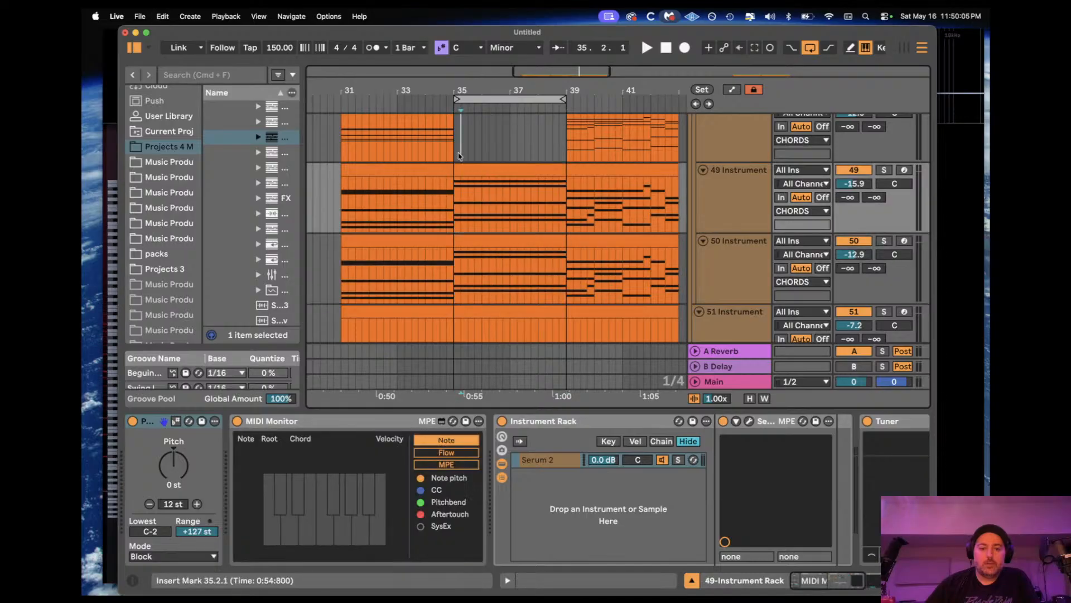
pyautogui.press('super+v')
pyautogui.press('space')
pyautogui.scroll(2, 510, 172)
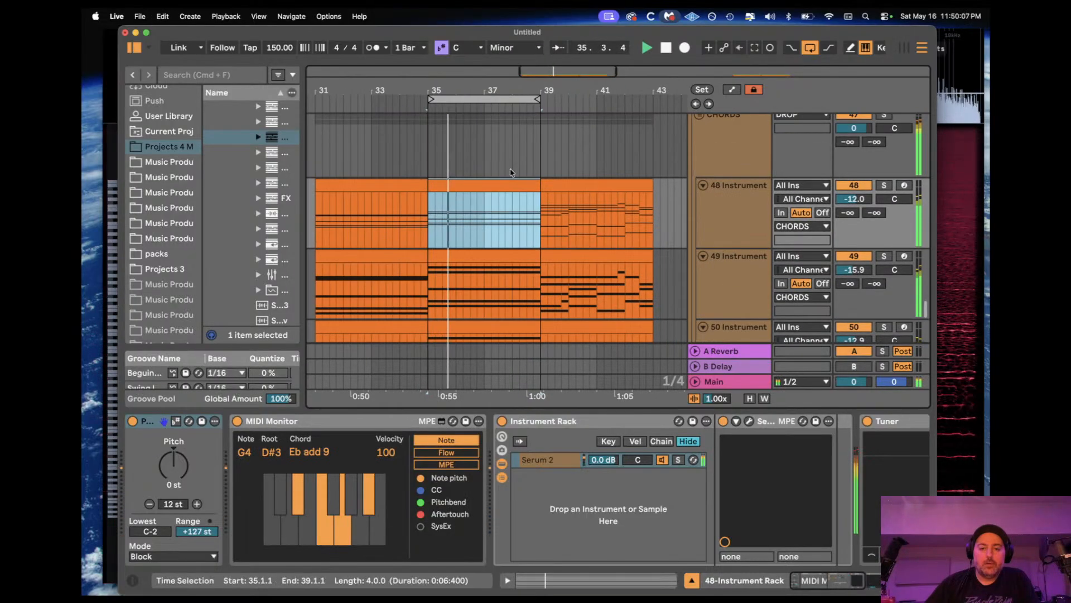
# Step: Audition track 48's chord layer in solo and unsolo it
pyautogui.click(884, 185)
pyautogui.press('space')
pyautogui.press('space')
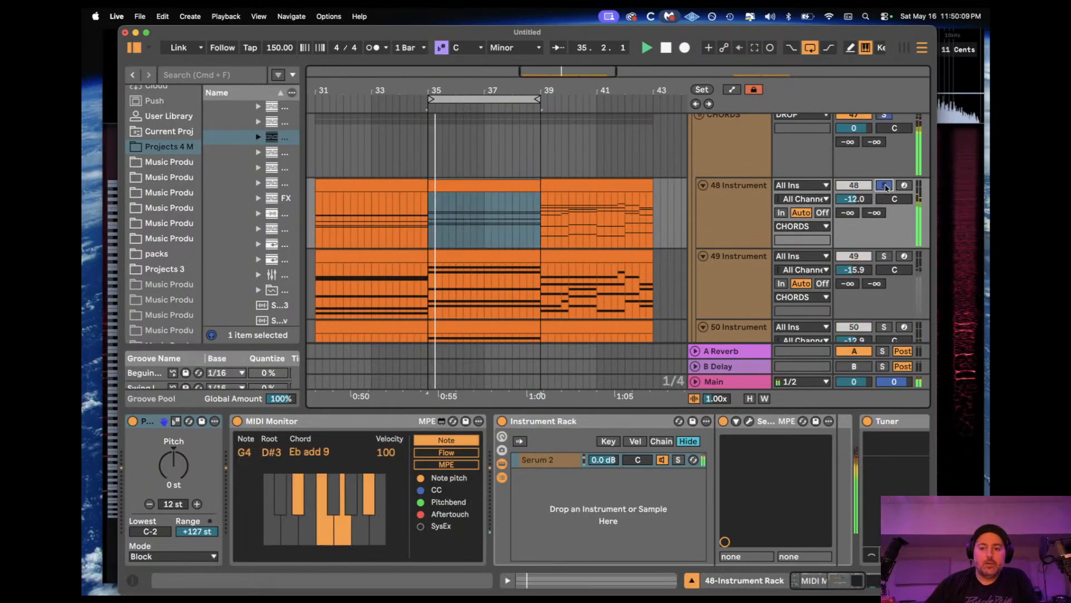
pyautogui.press('space')
pyautogui.click(884, 185)
# Step: Audition track 49 in solo, unsolo it, and lower its volume to about -24.2 dB
pyautogui.click(885, 256)
pyautogui.press('space')
pyautogui.click(884, 256)
pyautogui.press('space')
pyautogui.press('space')
pyautogui.moveTo(853, 269); pyautogui.dragTo(853, 287)
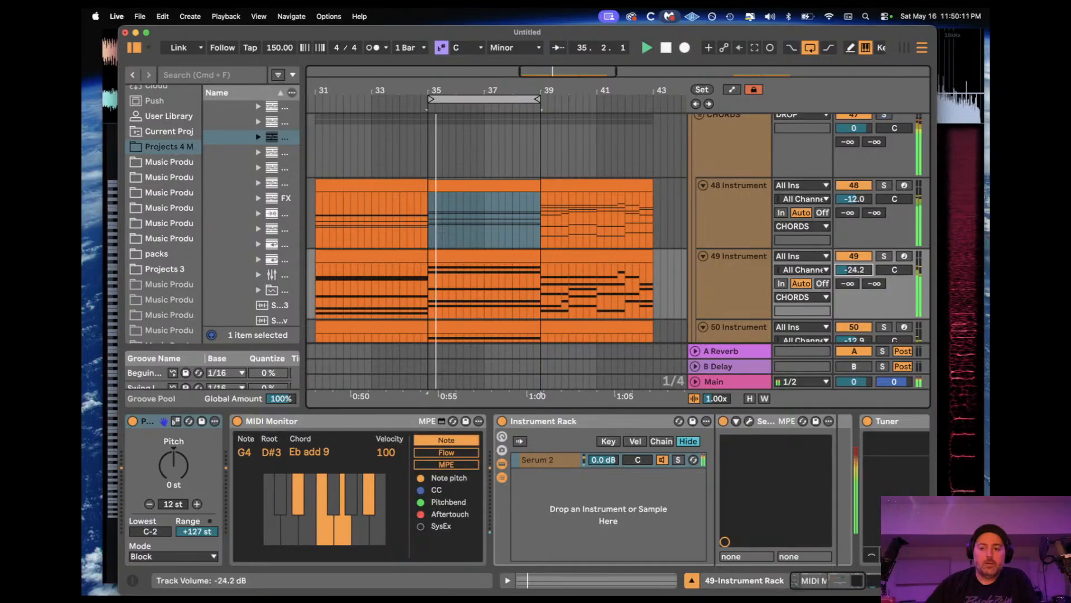
# Step: Play the section from the bar 31 chord on track 49, then compare it with the bar 35 chord on track 48
pyautogui.scroll(-2, 502, 245)
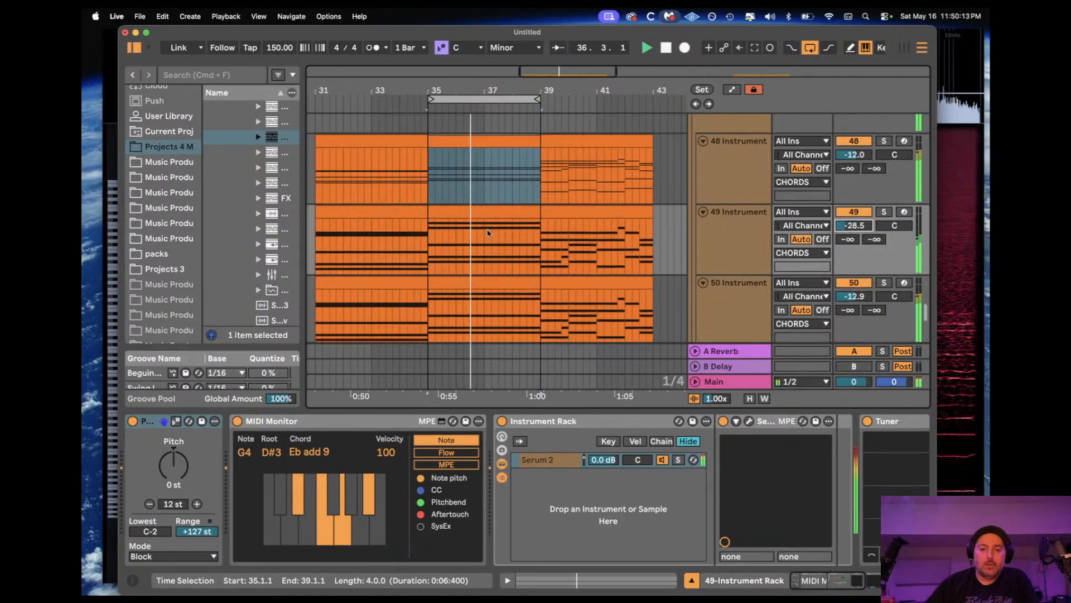
pyautogui.click(394, 210)
pyautogui.press('space')
pyautogui.press('space')
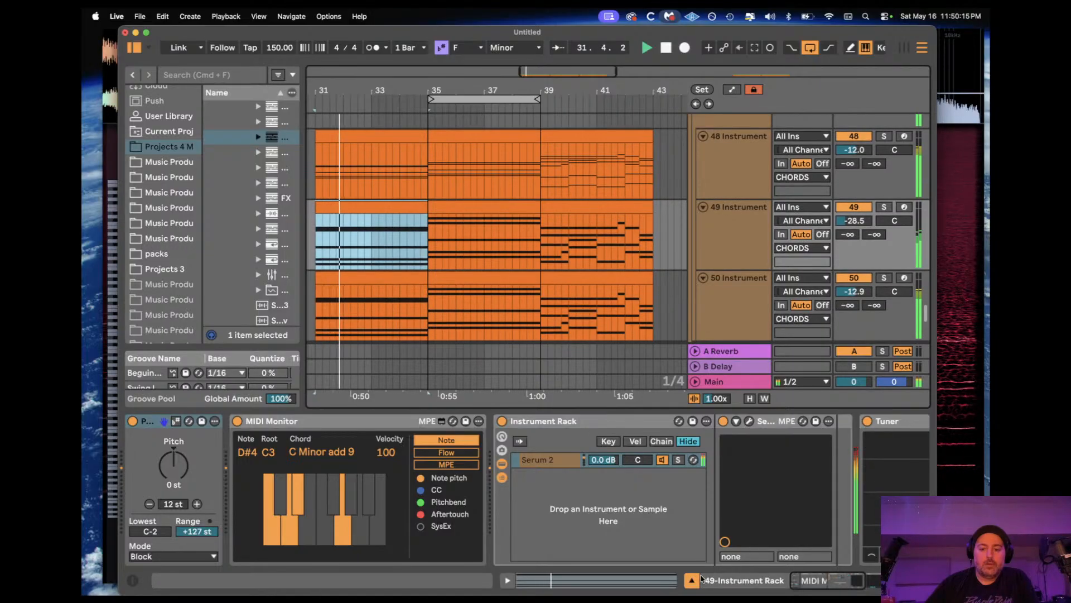
pyautogui.click(692, 579)
pyautogui.scroll(-2, 483, 257)
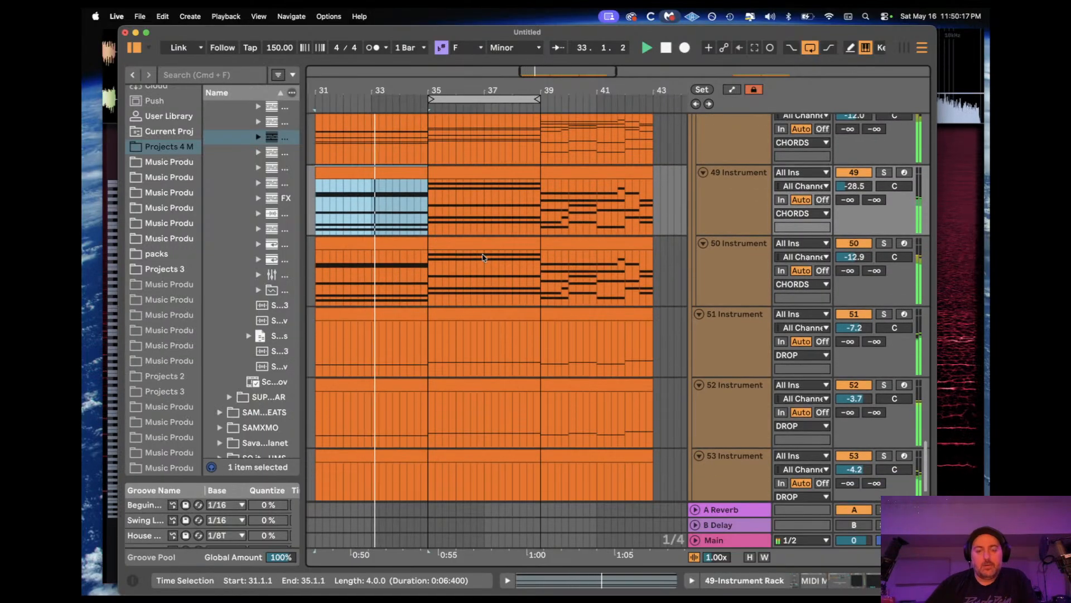
pyautogui.scroll(1, 483, 257)
pyautogui.click(491, 154)
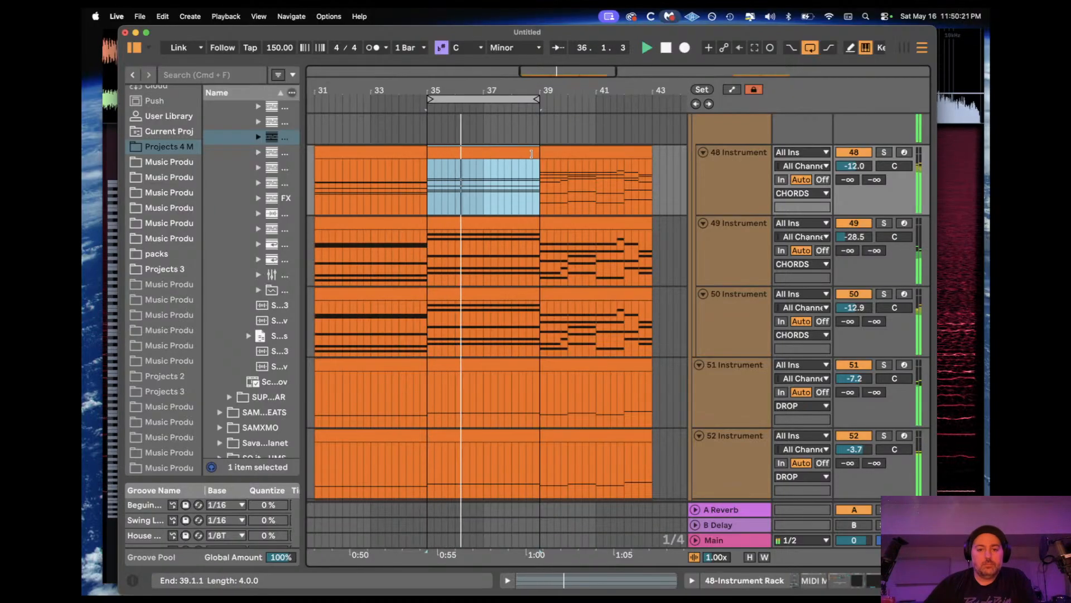
pyautogui.press('space')
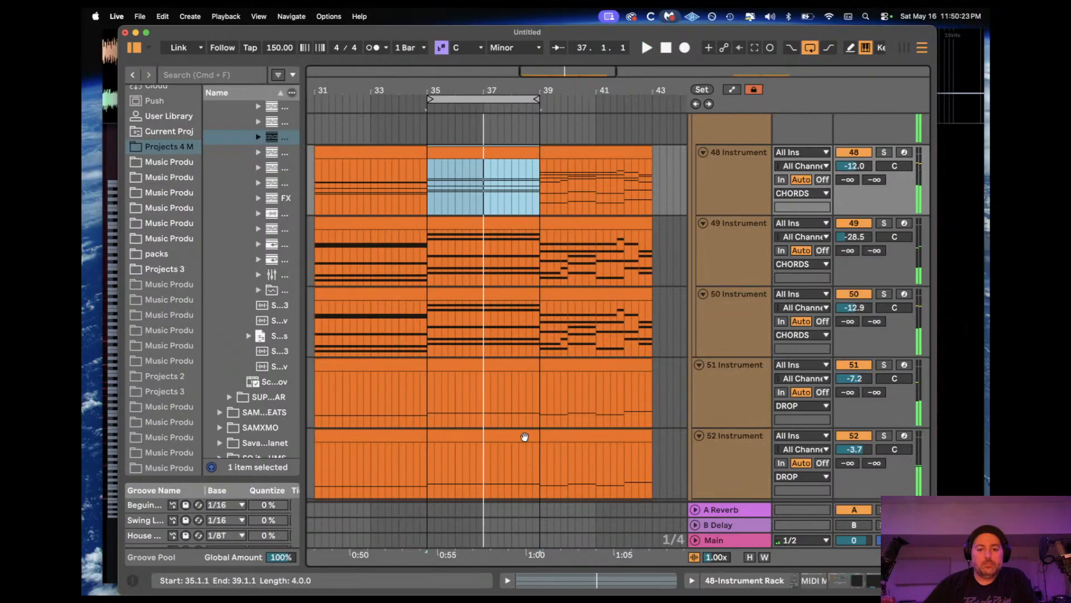
# Step: Copy the bar 31–35 clips on tracks 48 to 52 to bar 39, replacing the clips there
pyautogui.keyDown('shift'); pyautogui.click(526, 432); pyautogui.keyUp('shift')
pyautogui.click(395, 430)
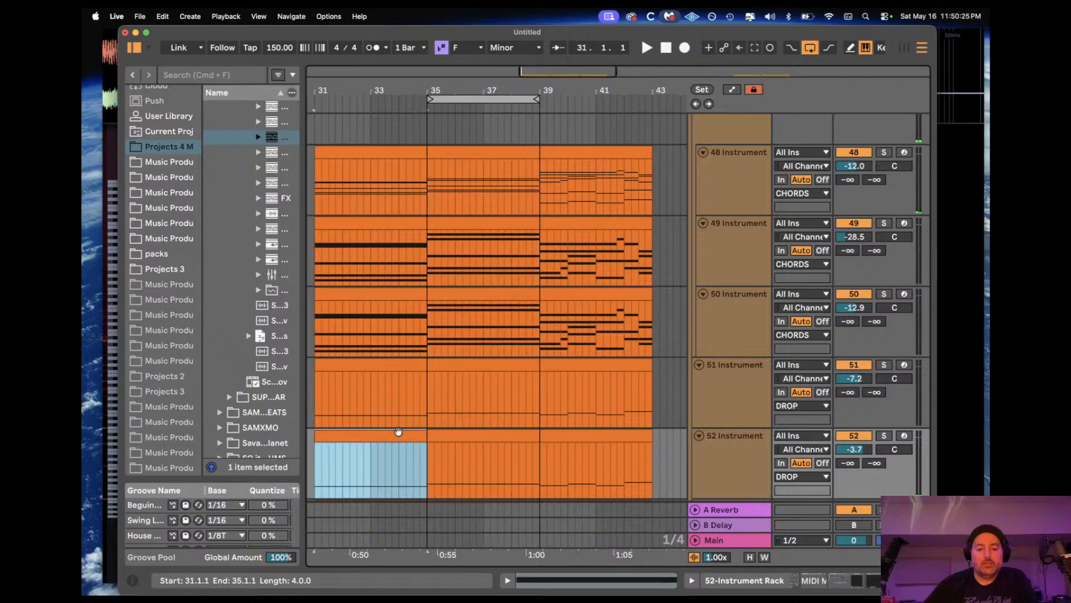
pyautogui.keyDown('shift'); pyautogui.click(406, 154); pyautogui.keyUp('shift')
pyautogui.press('super+c')
pyautogui.click(559, 152)
pyautogui.press('super+v')
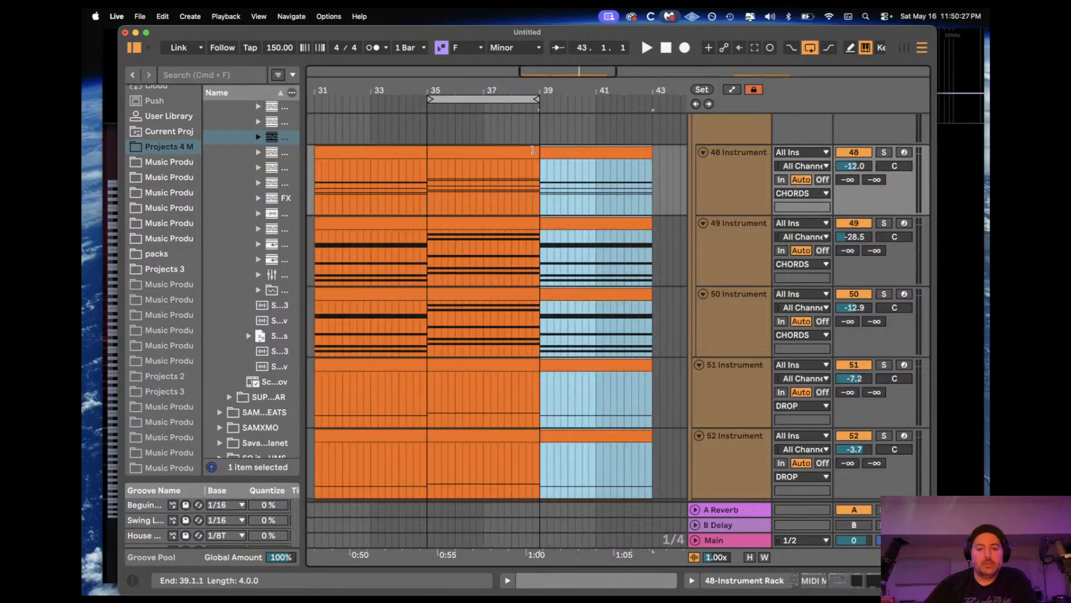
# Step: Transpose all notes of the five copied clips at bar 39 up five semitones and play them
pyautogui.doubleClick(552, 151)
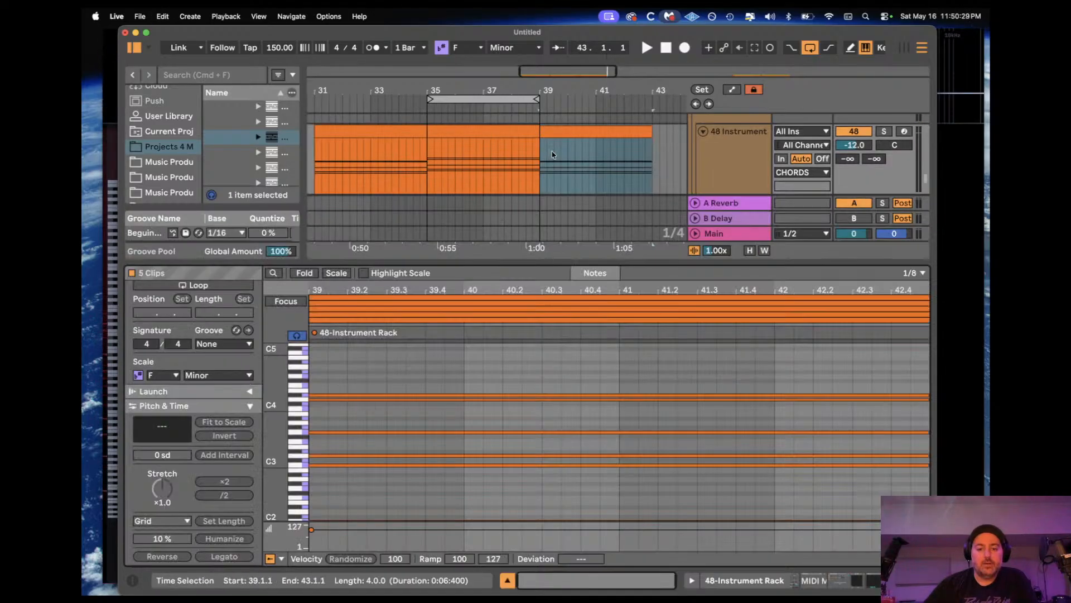
pyautogui.press('super+a')
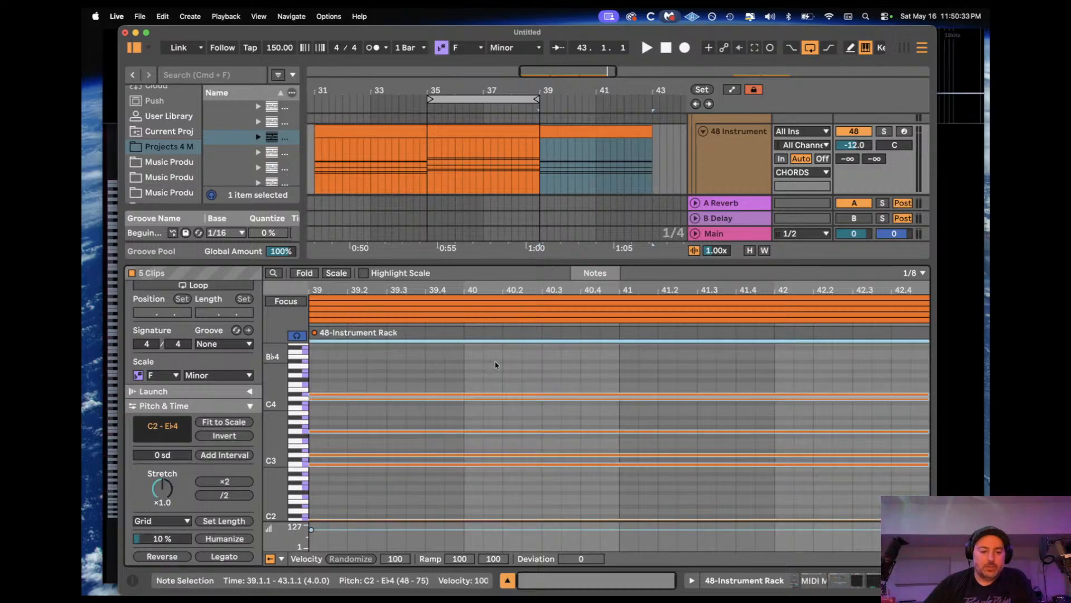
pyautogui.press('Up')
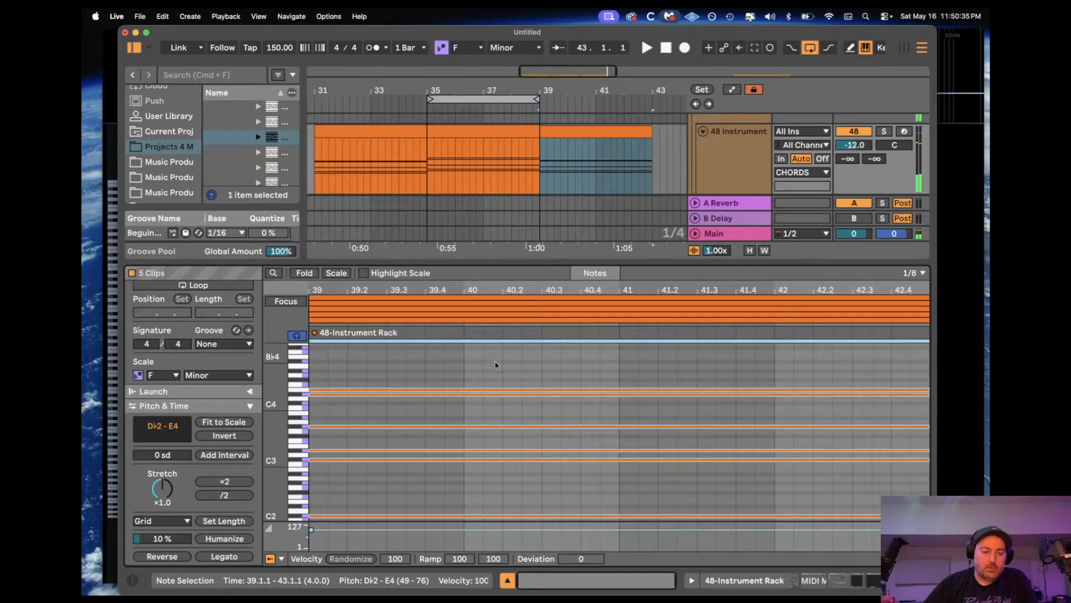
pyautogui.press('Up')
pyautogui.press('Up')
pyautogui.press('Up')
pyautogui.press('Up')
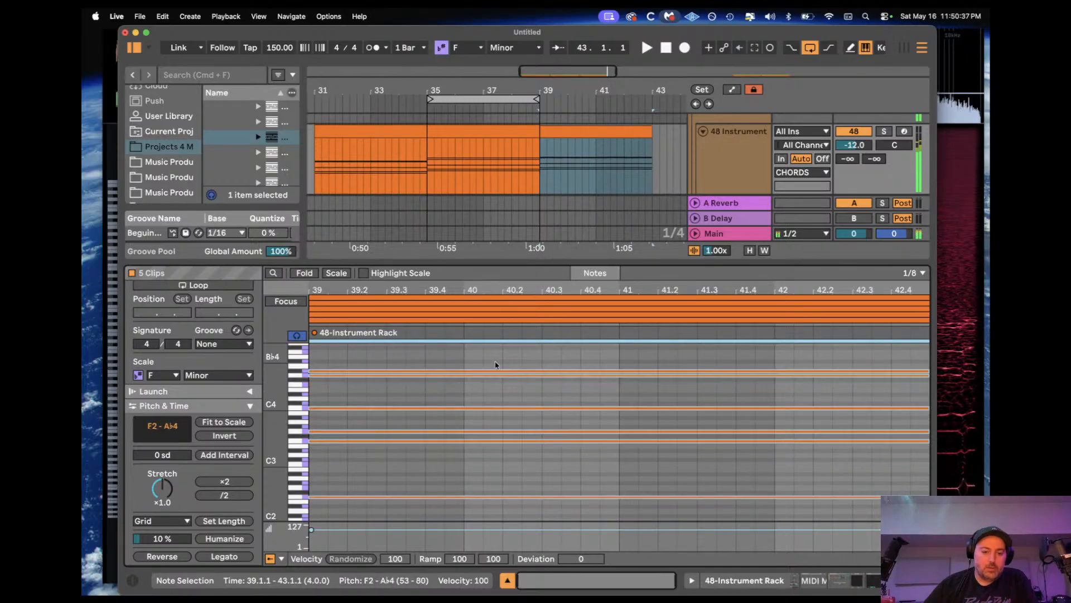
pyautogui.press('space')
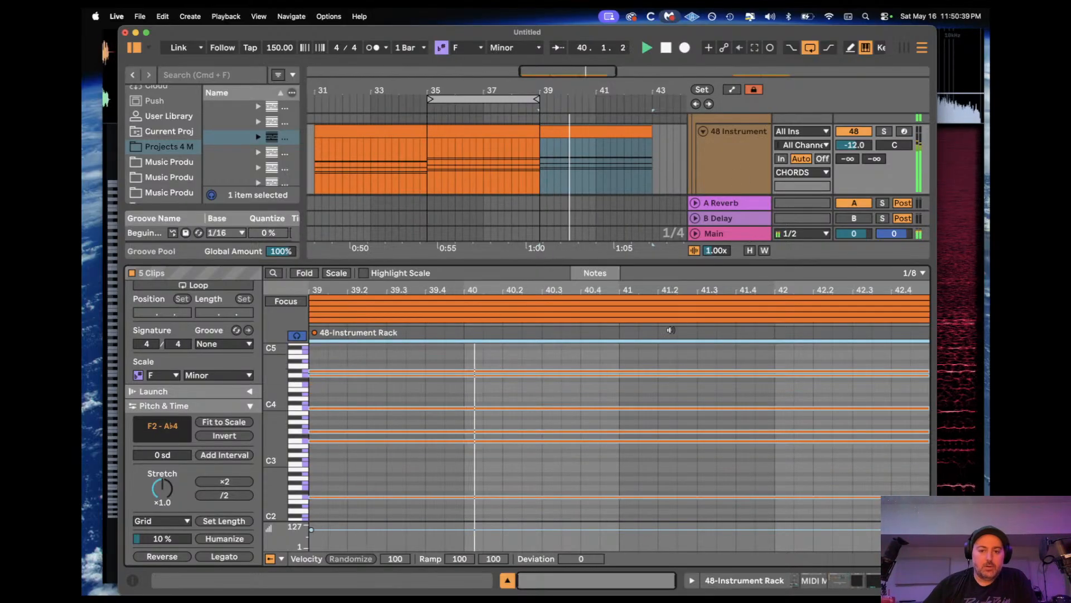
pyautogui.doubleClick(739, 176)
pyautogui.scroll(-4, 585, 234)
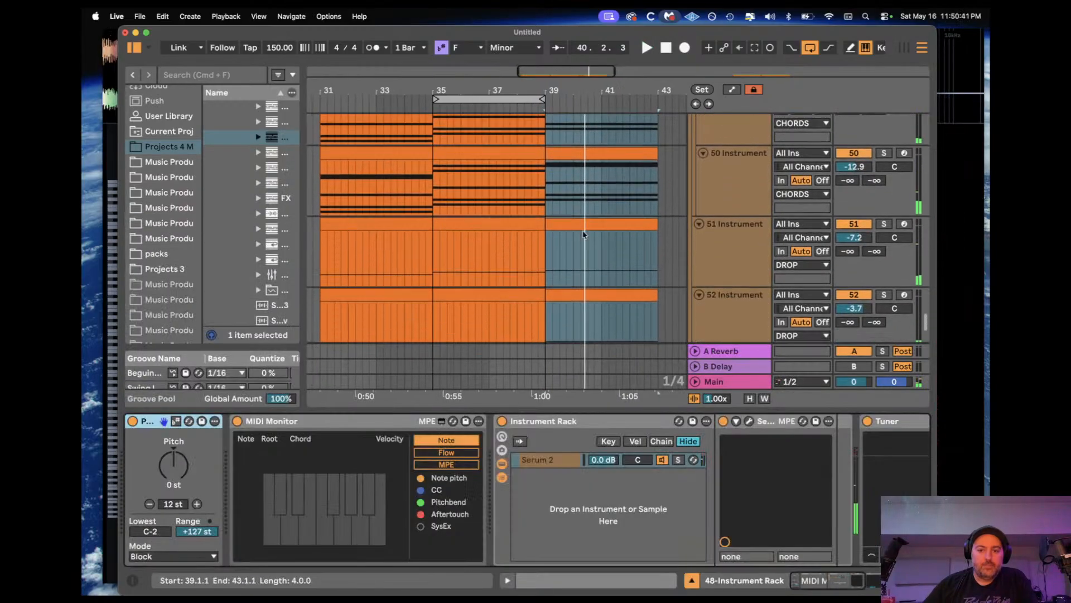
# Step: Copy track 53's bar 31 clip to bar 39, raise its note to F2, and play it
pyautogui.scroll(-4, 584, 235)
pyautogui.hscroll(-1, 584, 235)
pyautogui.press('space')
pyautogui.press('space')
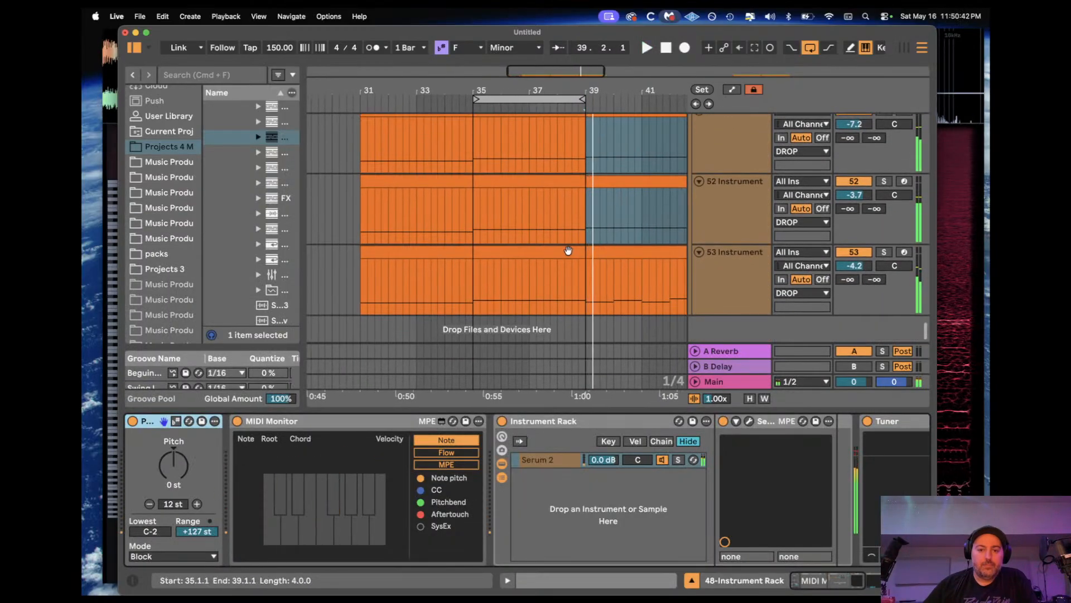
pyautogui.click(439, 252)
pyautogui.doubleClick(625, 186)
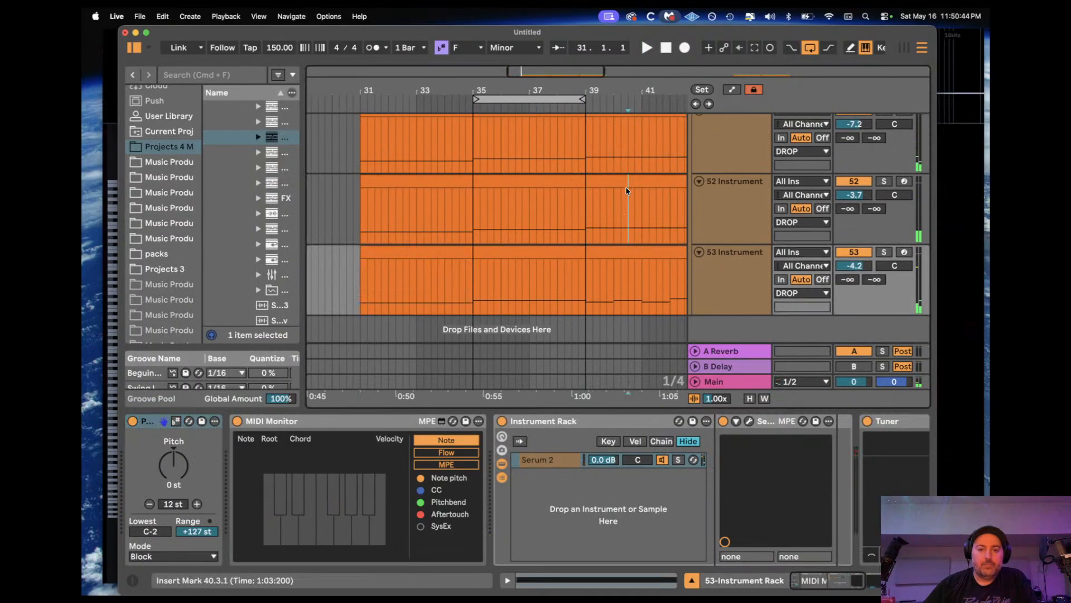
pyautogui.click(624, 247)
pyautogui.press('space')
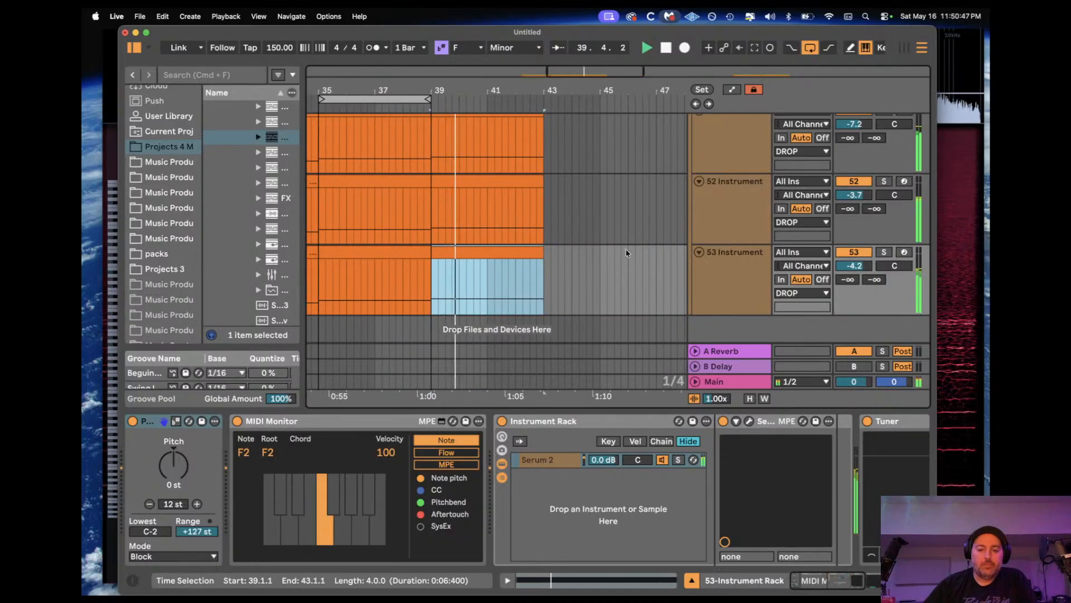
# Step: Audition the bar 39 chord on track 50 and check it in the MIDI Monitor
pyautogui.scroll(4, 626, 253)
pyautogui.click(495, 214)
pyautogui.press('space')
pyautogui.press('space')
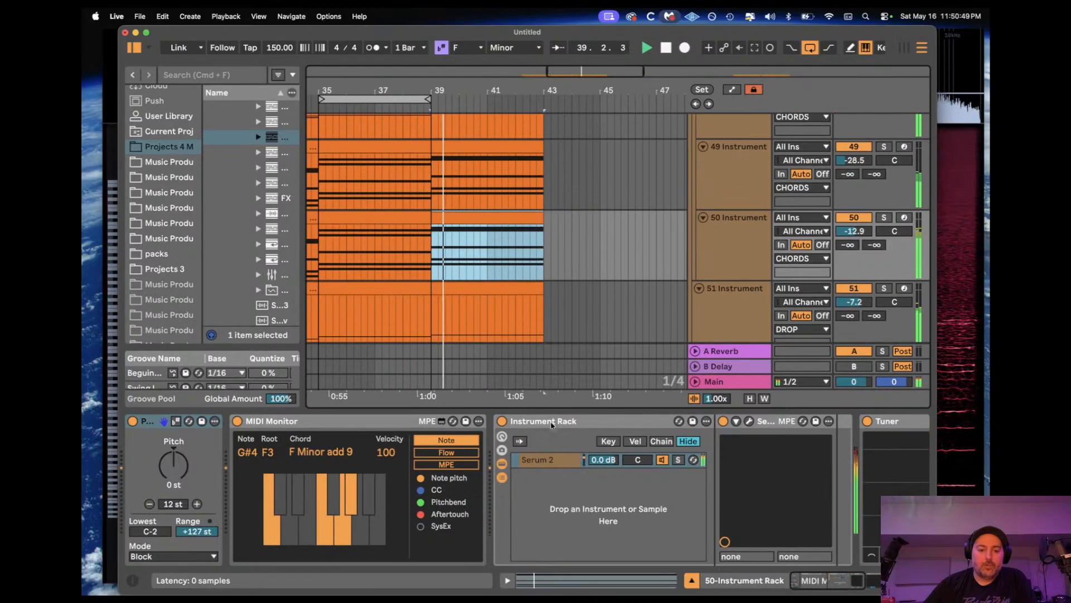
pyautogui.scroll(2, 500, 219)
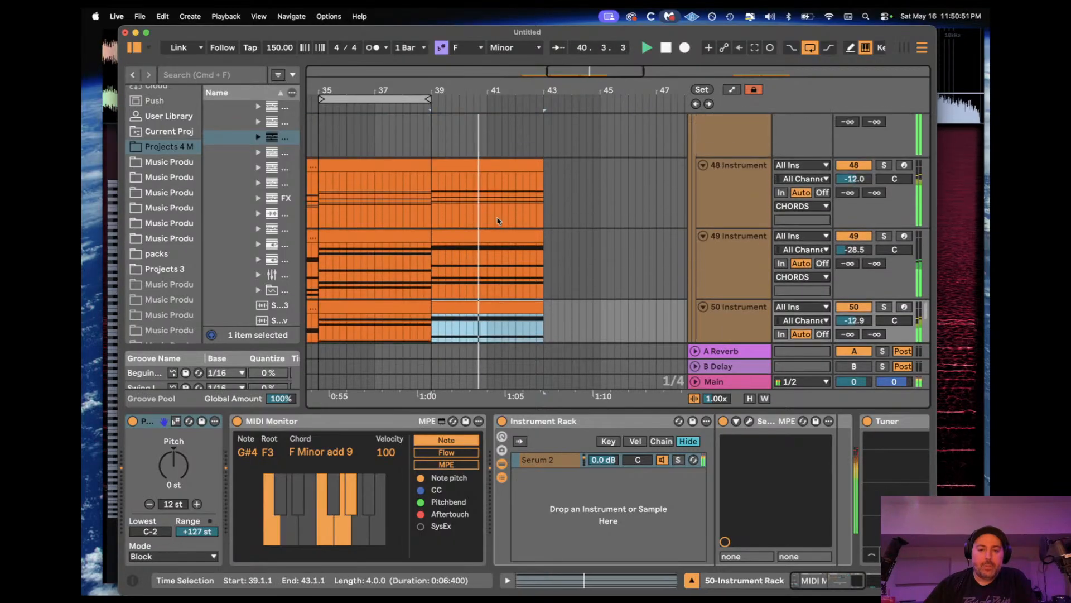
pyautogui.press('space')
# Step: Duplicate the bar 39 clips on tracks 48 to 53 to bar 43 and transpose the copies up two semitones
pyautogui.click(493, 166)
pyautogui.scroll(-6, 493, 166)
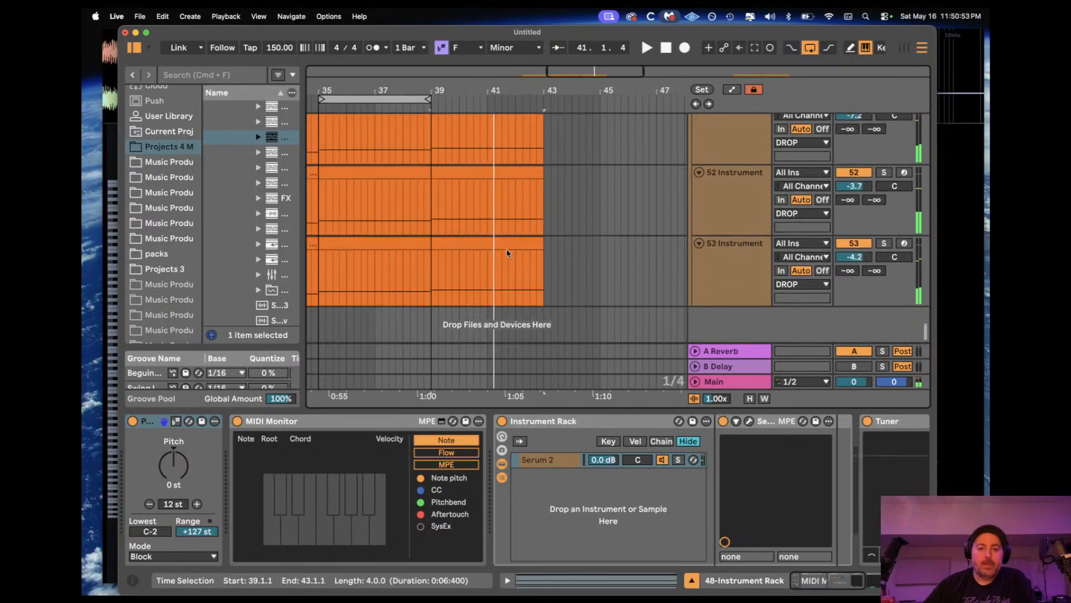
pyautogui.press('super+d')
pyautogui.doubleClick(572, 240)
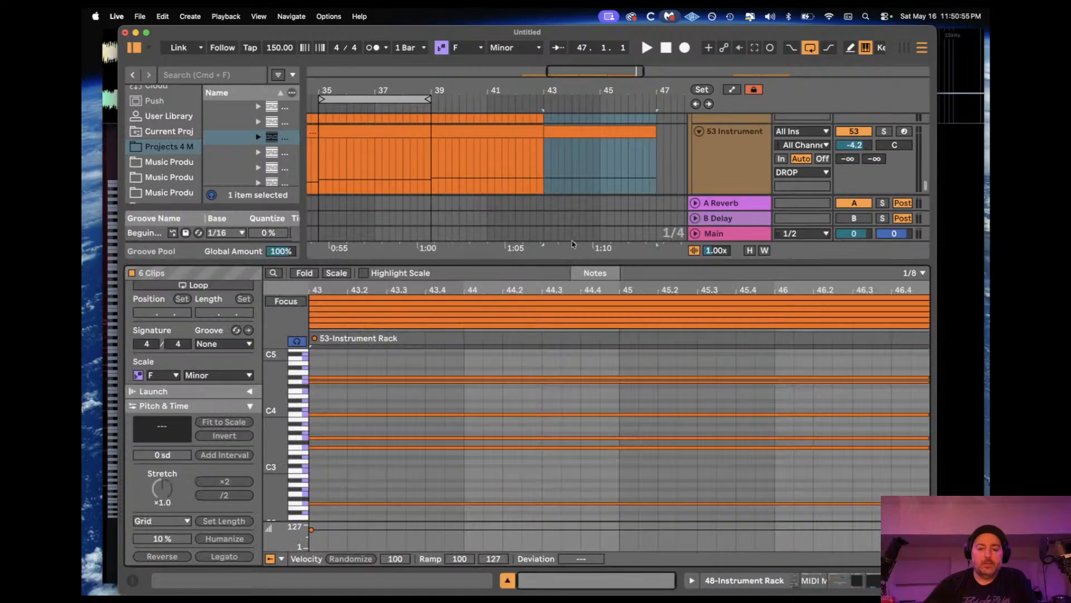
pyautogui.press('super+a')
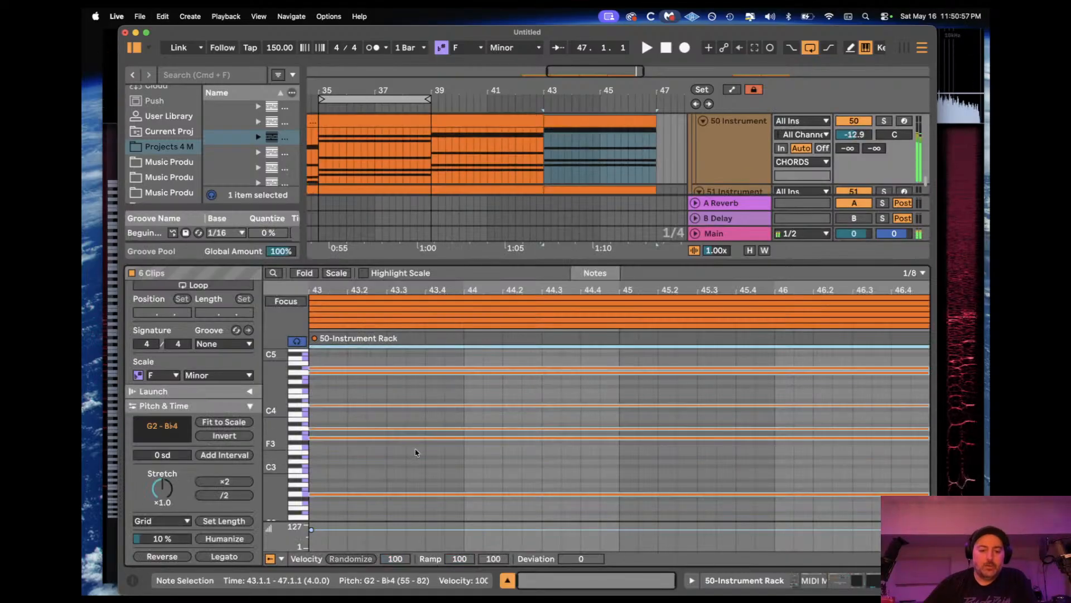
# Step: Audition the bar 43 chord with the MIDI Monitor open, and play from bar 35 on track 53 for comparison
pyautogui.press('space')
pyautogui.click(749, 154)
pyautogui.scroll(-5, 608, 217)
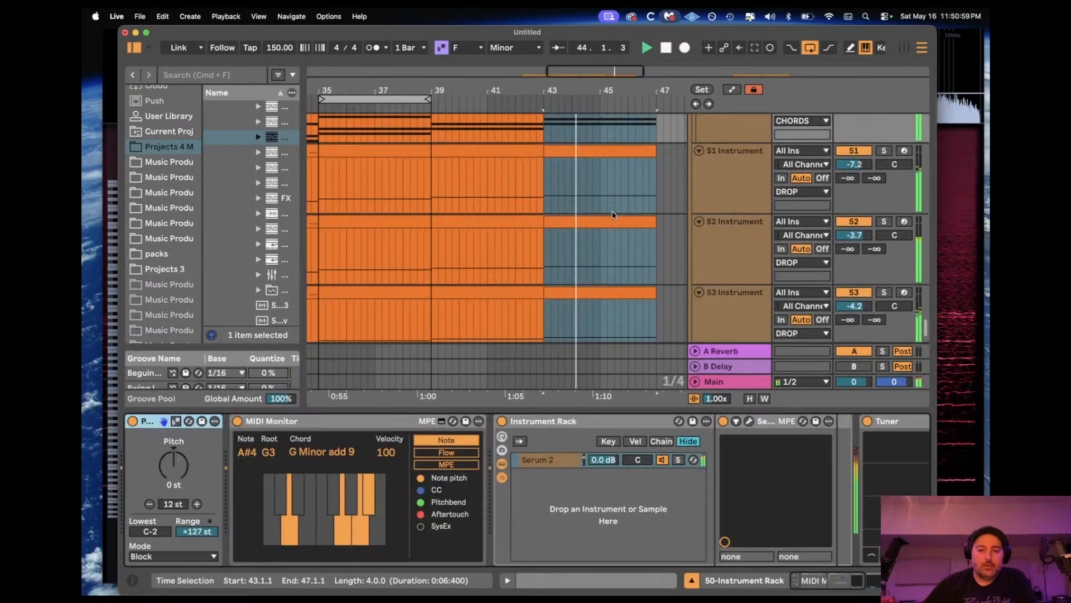
pyautogui.click(340, 241)
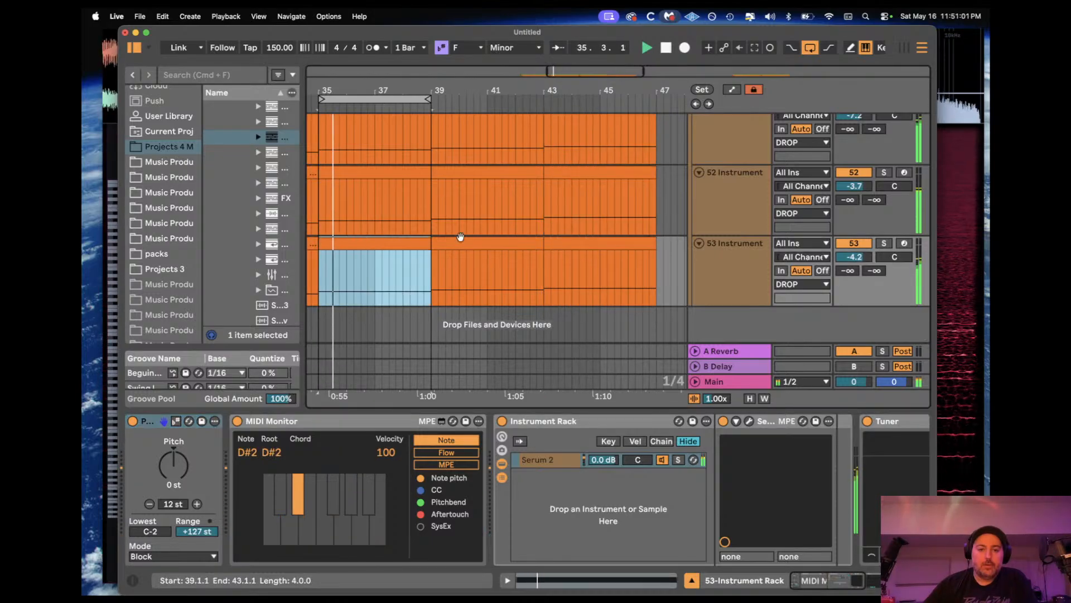
pyautogui.press('space')
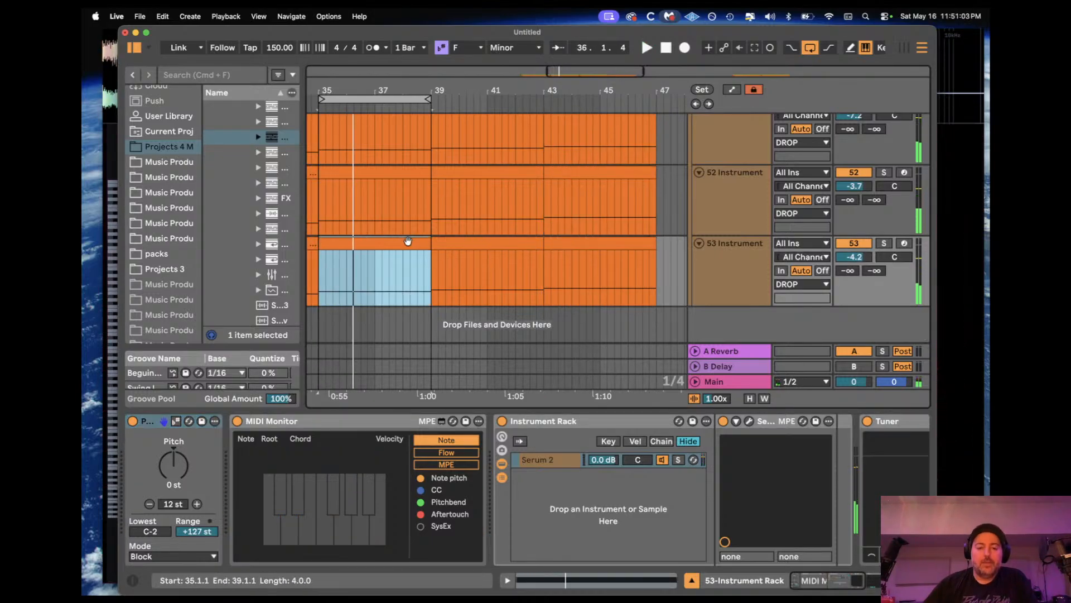
# Step: Copy the bar 35–39 clips on tracks 48 to 53 to bar 47
pyautogui.scroll(5, 407, 241)
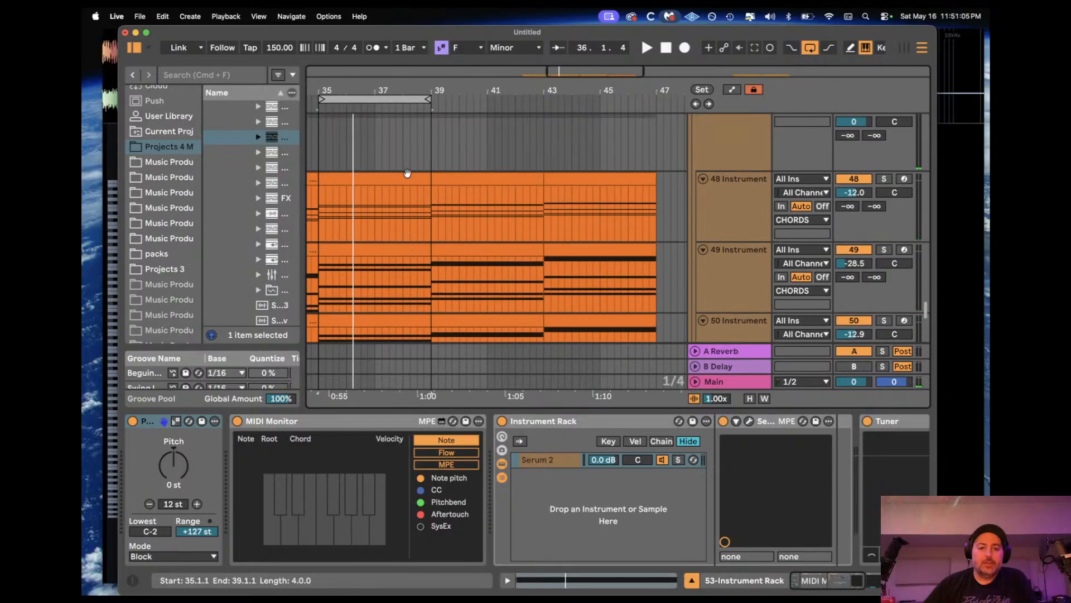
pyautogui.click(408, 174)
pyautogui.press('super+d')
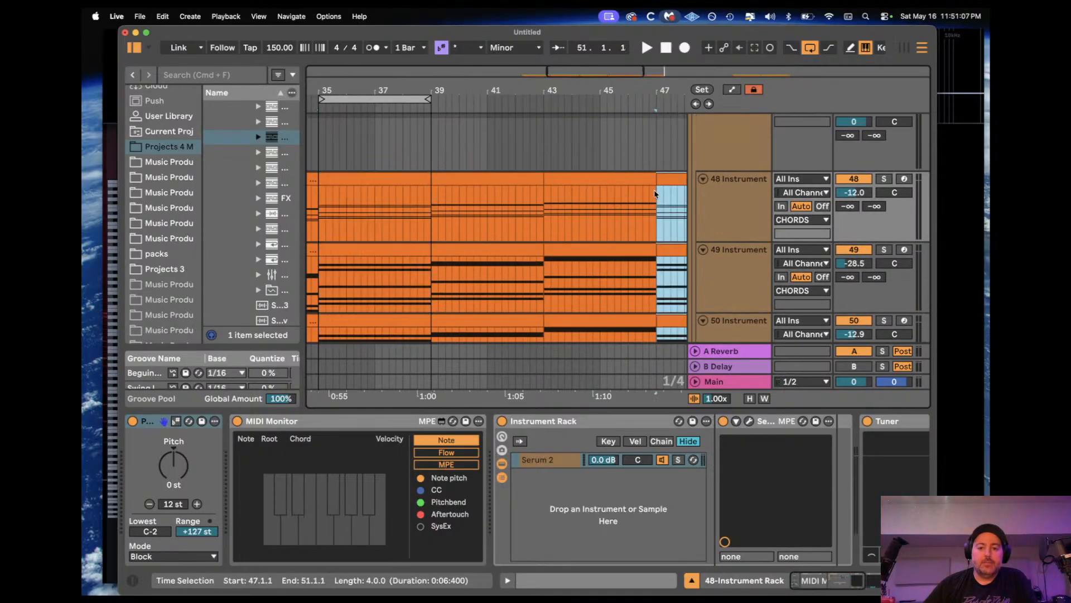
# Step: Transpose all notes of the six clips at bar 47 up five semitones and audition them with the MIDI Monitor
pyautogui.doubleClick(565, 180)
pyautogui.press('super+a')
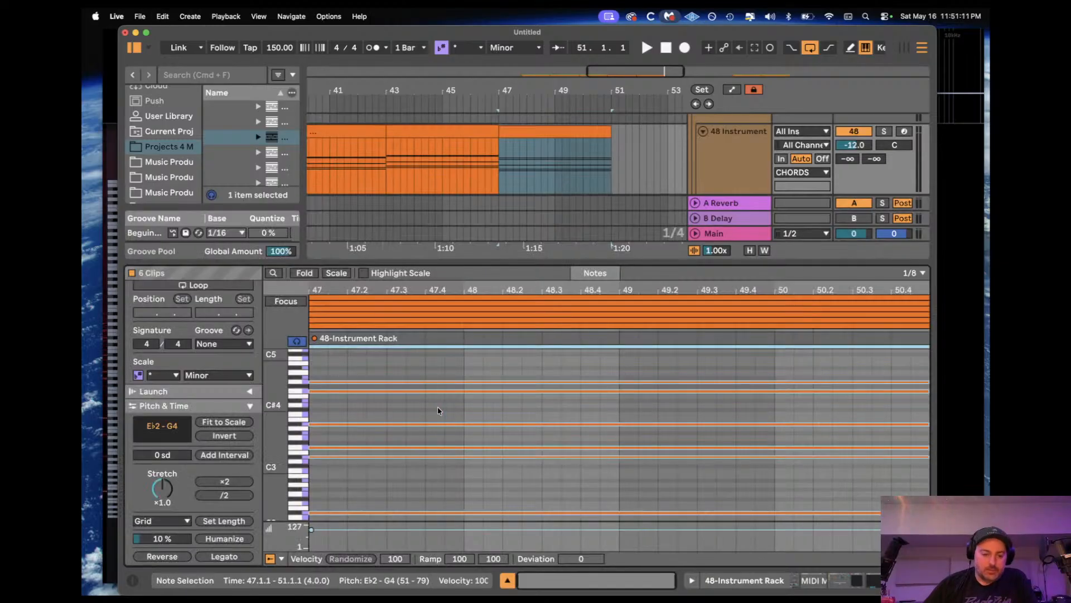
pyautogui.press('Up')
pyautogui.press('Up')
pyautogui.press('Up')
pyautogui.press('Up')
pyautogui.press('Up')
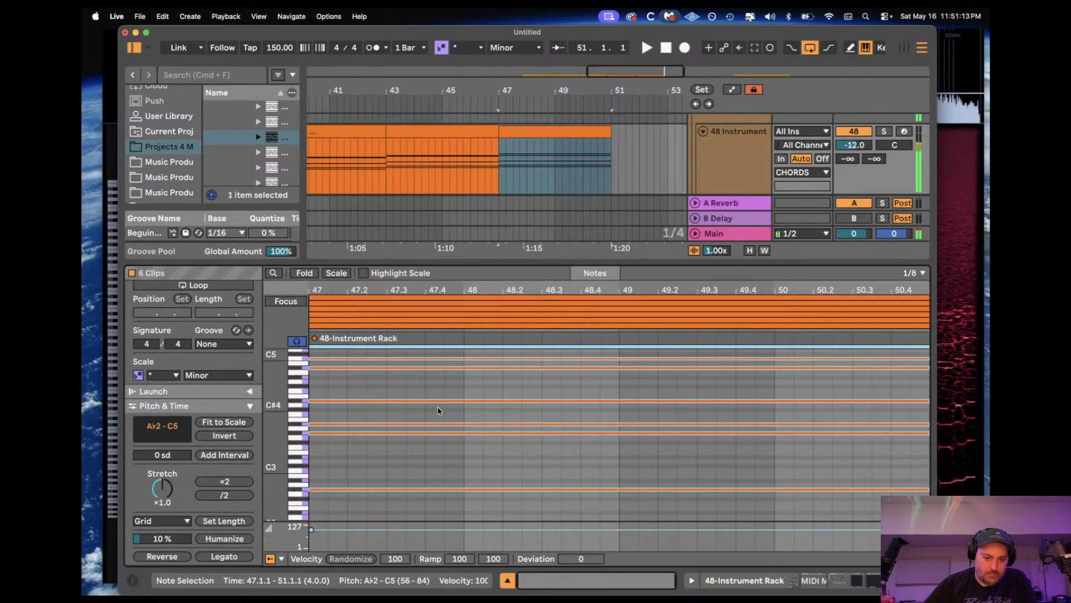
pyautogui.press('space')
pyautogui.doubleClick(760, 155)
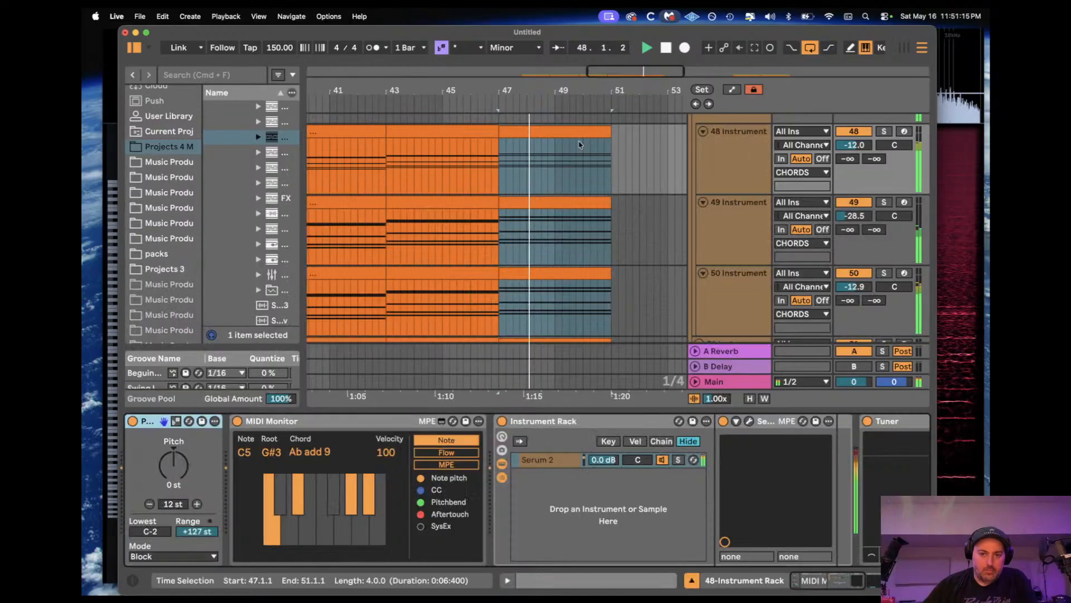
# Step: Duplicate the bar 47 clips on tracks 48 to 53 to bar 51
pyautogui.press('space')
pyautogui.click(568, 132)
pyautogui.scroll(-5, 568, 132)
pyautogui.keyDown('shift'); pyautogui.click(567, 244); pyautogui.keyUp('shift')
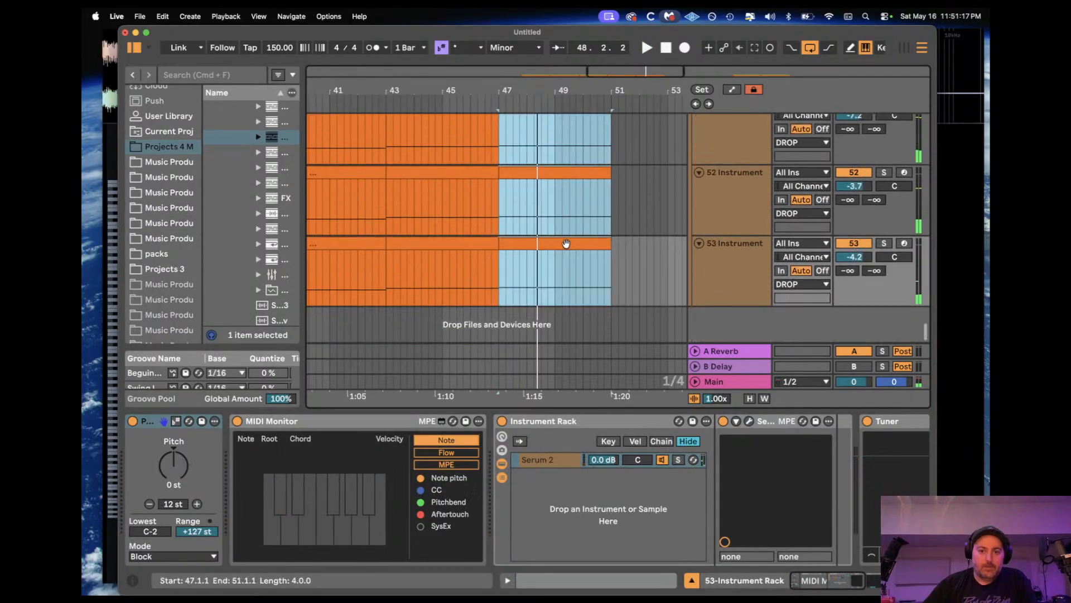
pyautogui.press('super+d')
pyautogui.scroll(5, 573, 244)
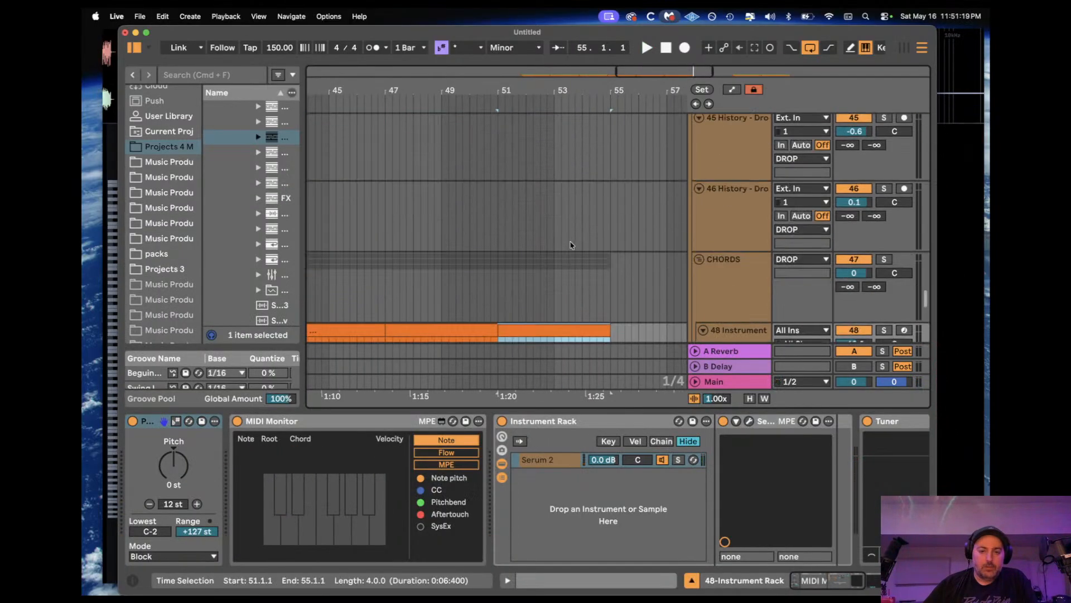
# Step: Transpose all notes of the six clips at bar 51 up two semitones and play them
pyautogui.doubleClick(567, 205)
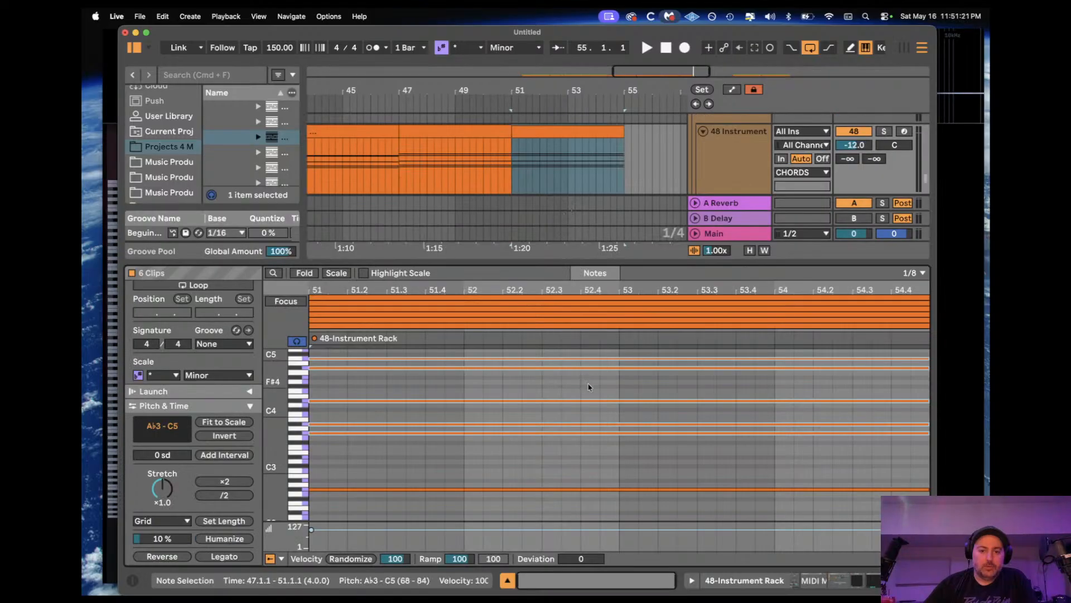
pyautogui.press('super+a')
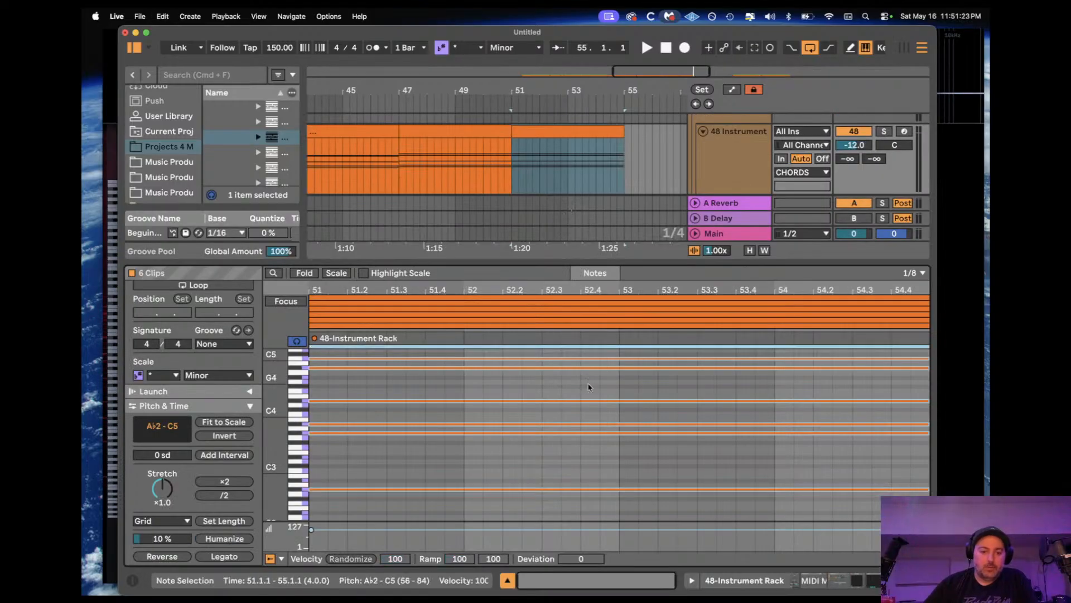
pyautogui.press('Up')
pyautogui.press('Up')
pyautogui.press('space')
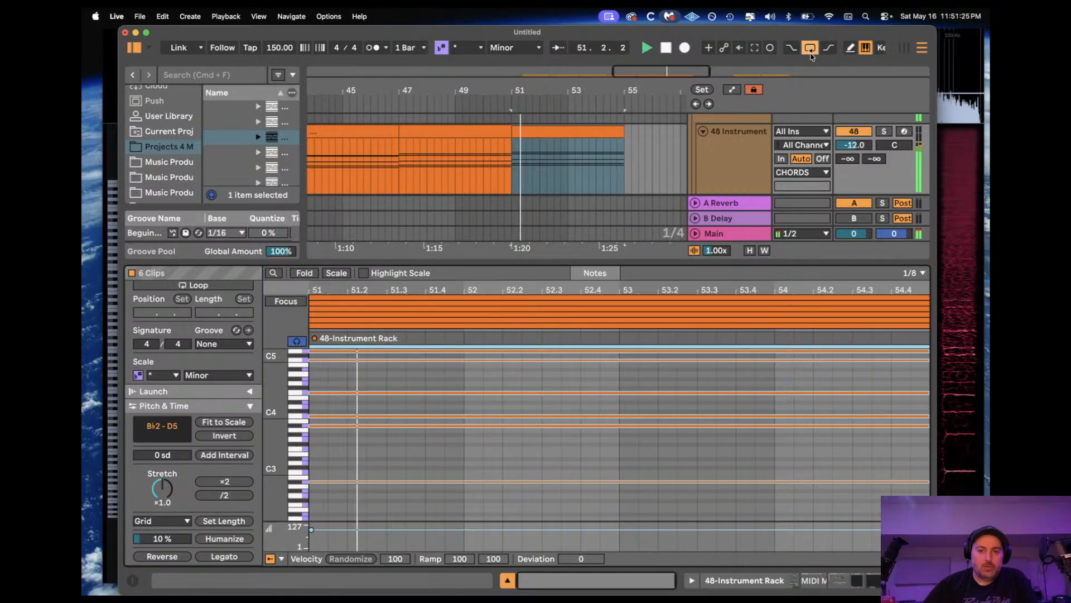
pyautogui.click(718, 164)
pyautogui.doubleClick(718, 164)
pyautogui.scroll(-6, 550, 216)
pyautogui.hscroll(-2, 550, 216)
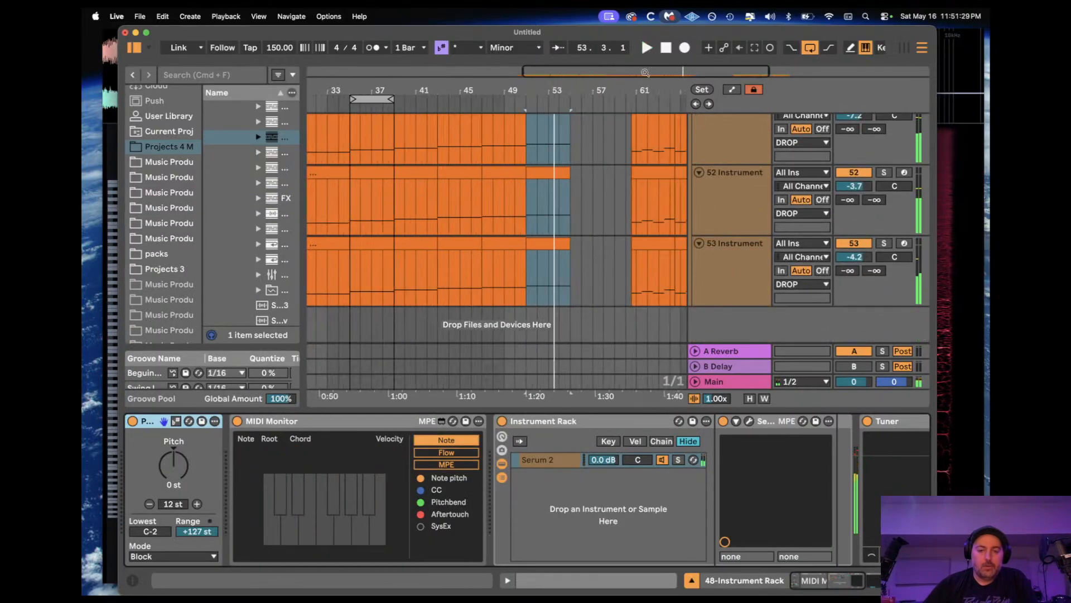
# Step: Stop playback and delete the leftover clips between bars 60.3 and 72 on tracks 45 to 53
pyautogui.scroll(-5, 516, 211)
pyautogui.hscroll(-2, 462, 205)
pyautogui.hscroll(6, 462, 205)
pyautogui.press('space')
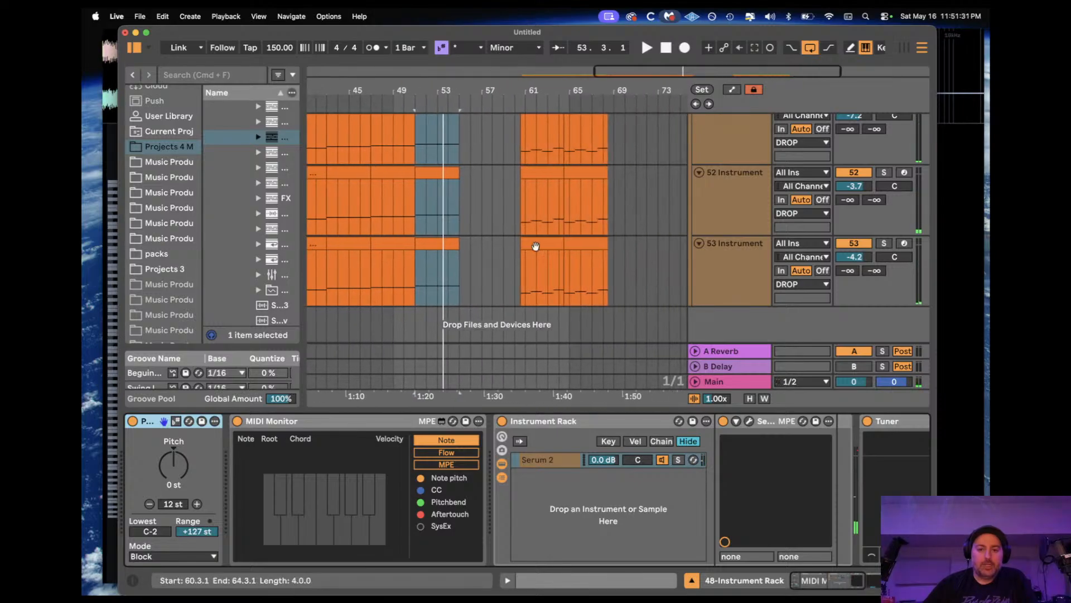
pyautogui.click(535, 245)
pyautogui.scroll(4, 536, 246)
pyautogui.scroll(8, 535, 249)
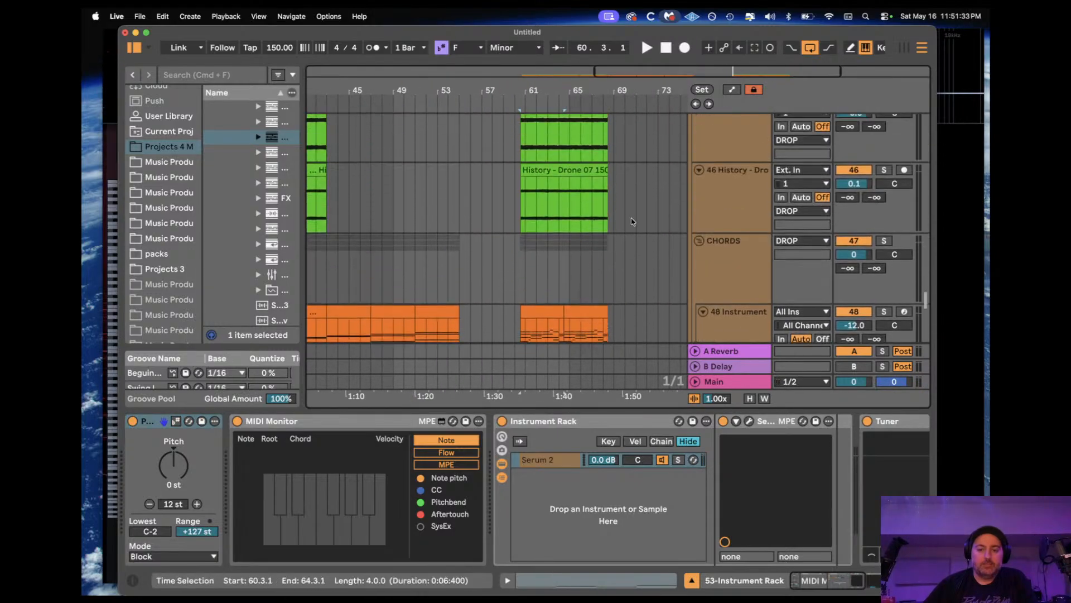
pyautogui.scroll(3, 631, 220)
pyautogui.keyDown('shift'); pyautogui.click(641, 274); pyautogui.keyUp('shift')
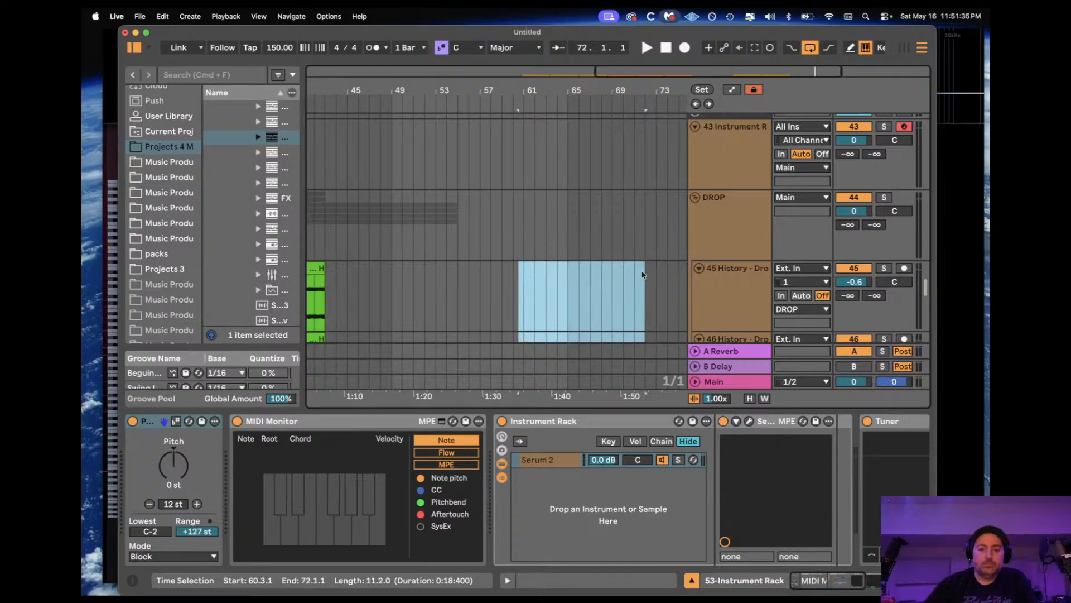
# Step: Duplicate the time of bars 31 to 35 so the first chord and bass clips repeat from bar 35
pyautogui.scroll(-10, 526, 243)
pyautogui.hscroll(-10, 526, 243)
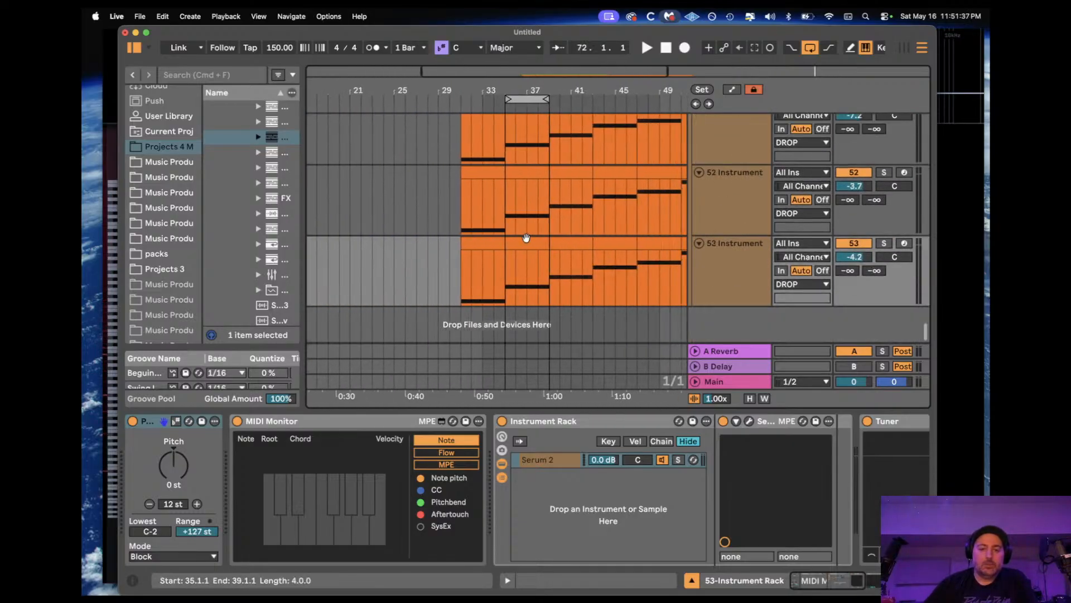
pyautogui.click(466, 246)
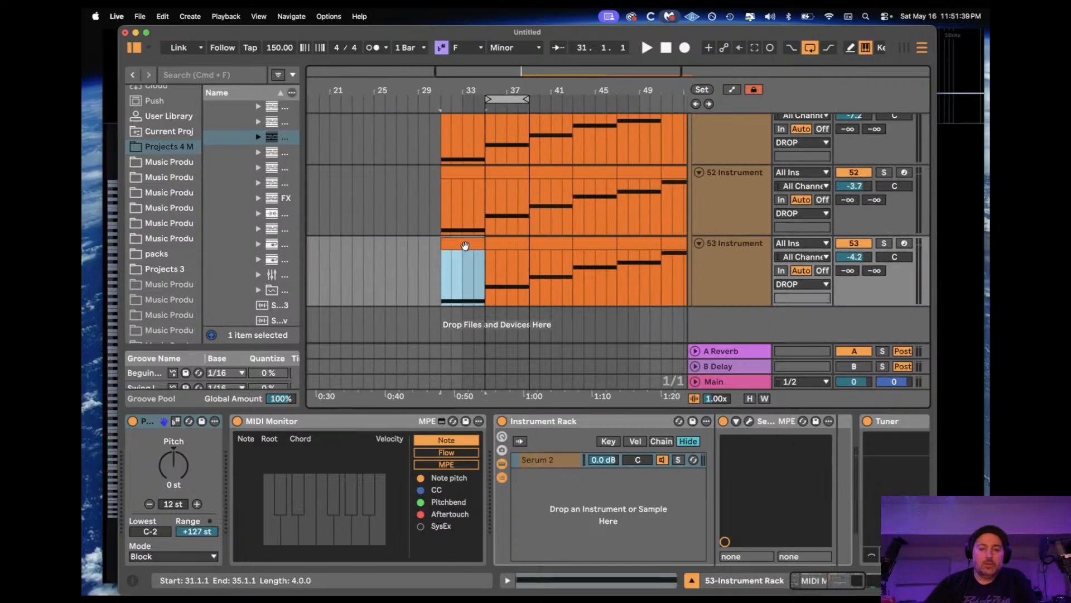
pyautogui.press('super+shift+d')
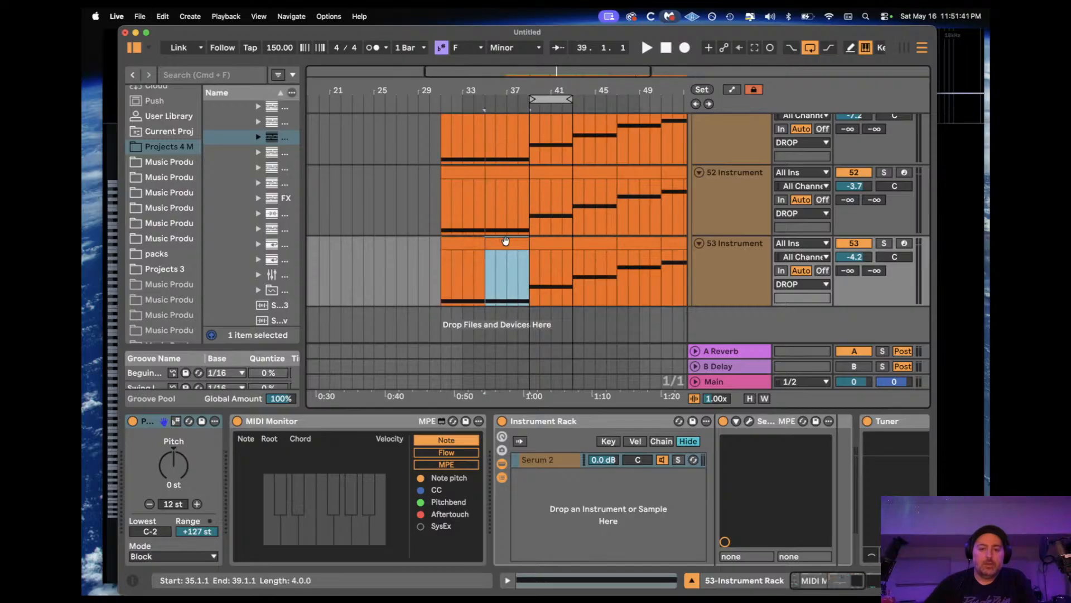
# Step: Transpose all notes of the six clips at bar 35 up two semitones and play them with track 48's MIDI Monitor shown
pyautogui.scroll(6, 506, 241)
pyautogui.doubleClick(505, 214)
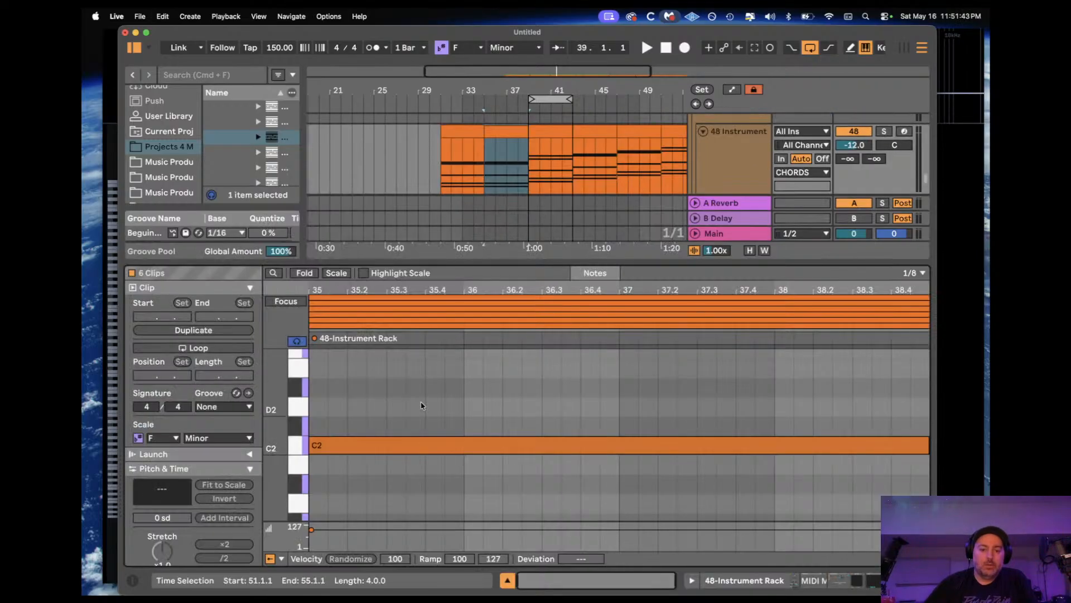
pyautogui.press('super+a')
pyautogui.press('Up')
pyautogui.press('Up')
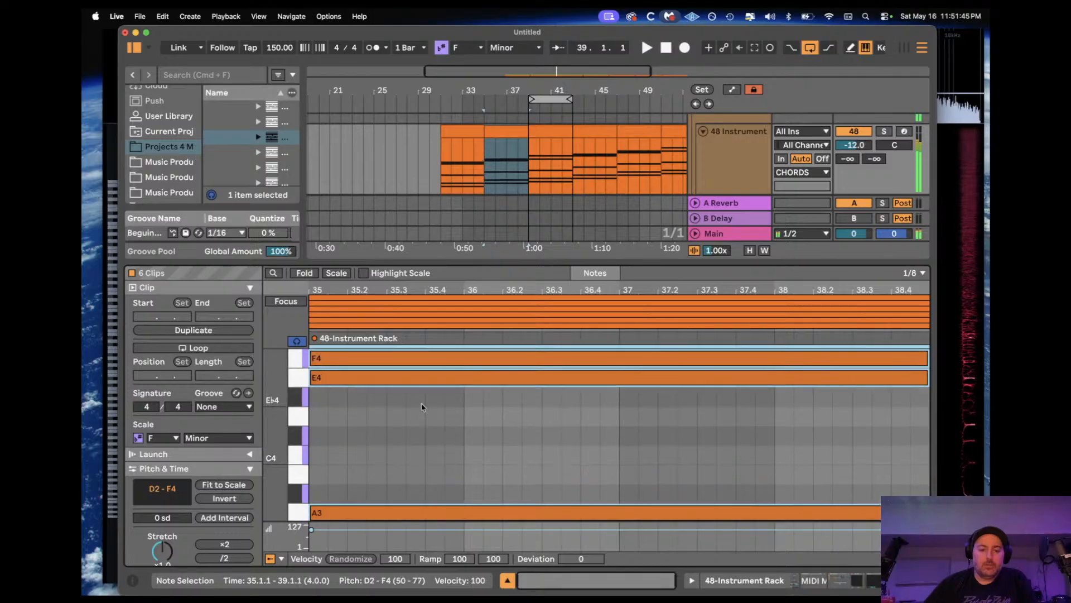
pyautogui.press('space')
pyautogui.click(711, 172)
pyautogui.doubleClick(711, 172)
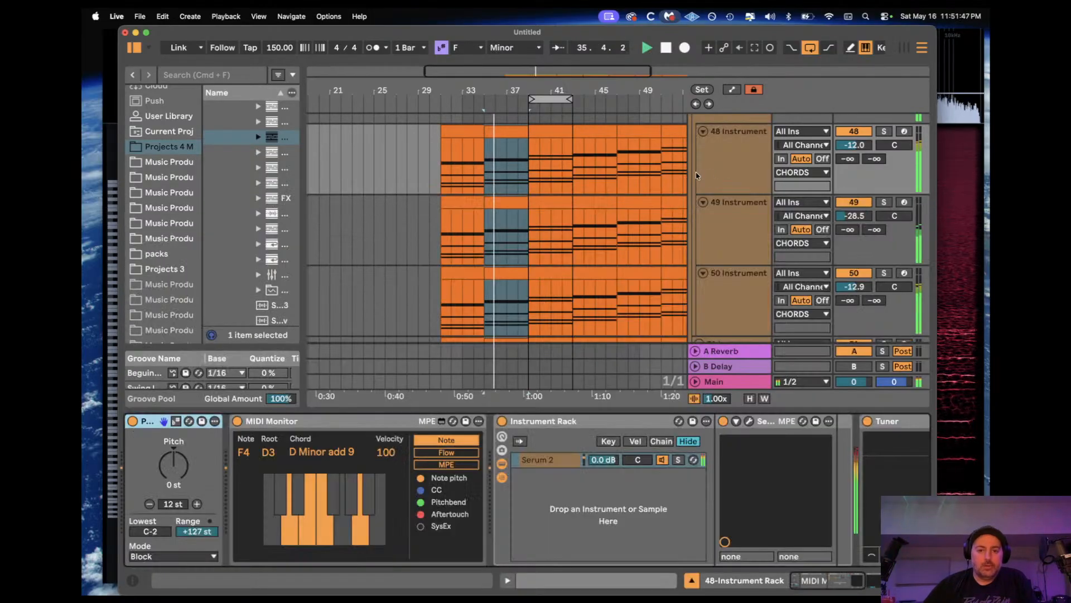
# Step: Audition the track 48 chords at bars 43, 39, 31, 47 and 35, comparing their names in the MIDI Monitor
pyautogui.scroll(3, 539, 136)
pyautogui.click(613, 135)
pyautogui.press('space')
pyautogui.press('space')
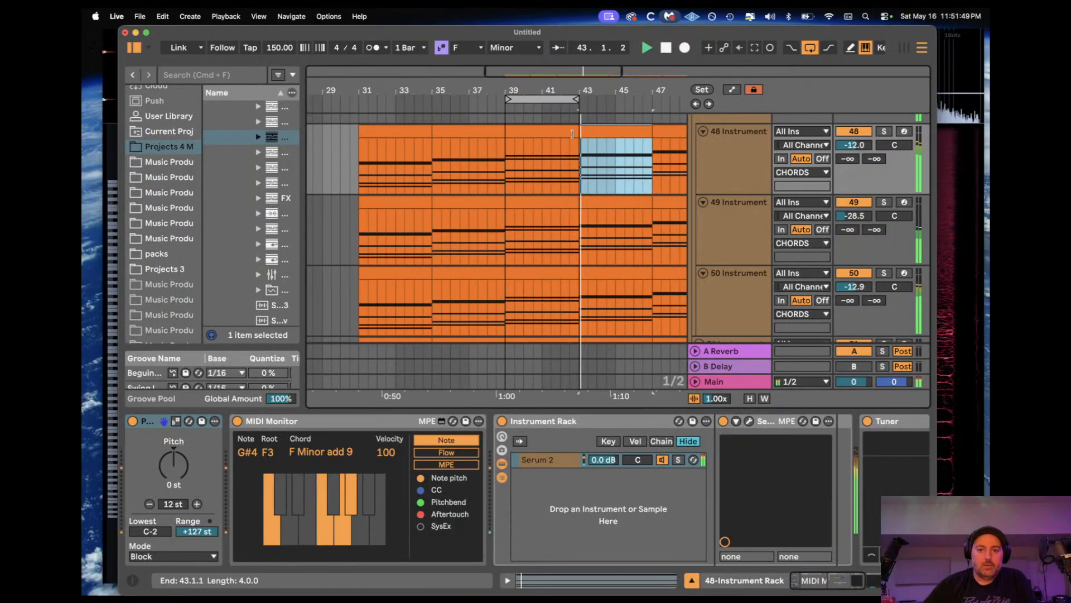
pyautogui.click(550, 136)
pyautogui.press('space')
pyautogui.press('space')
pyautogui.click(398, 134)
pyautogui.press('space')
pyautogui.press('space')
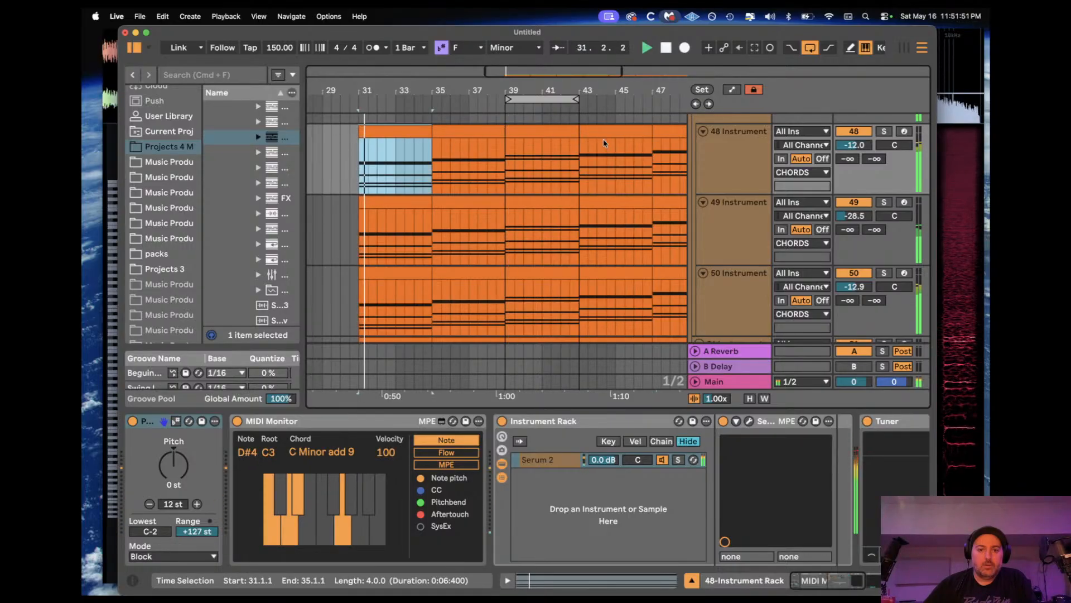
pyautogui.click(659, 136)
pyautogui.press('space')
pyautogui.press('space')
pyautogui.click(497, 131)
pyautogui.press('space')
pyautogui.press('space')
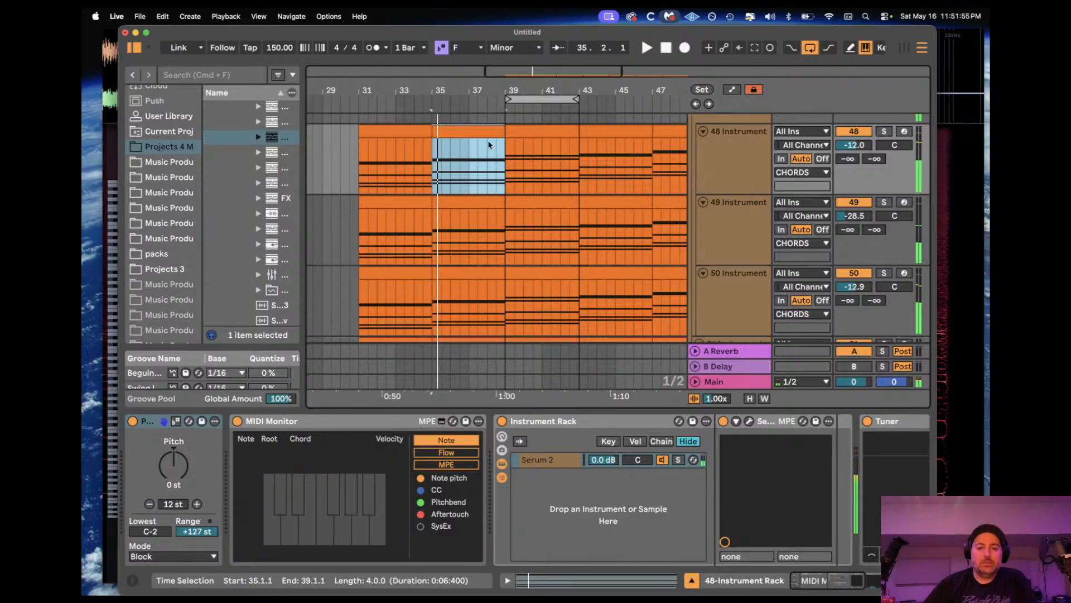
pyautogui.press('space')
# Step: Delete the bar 35 clips on tracks 48 and 49 and open the track 50 clip's notes
pyautogui.keyDown('shift'); pyautogui.click(485, 204); pyautogui.keyUp('shift')
pyautogui.scroll(-5, 480, 223)
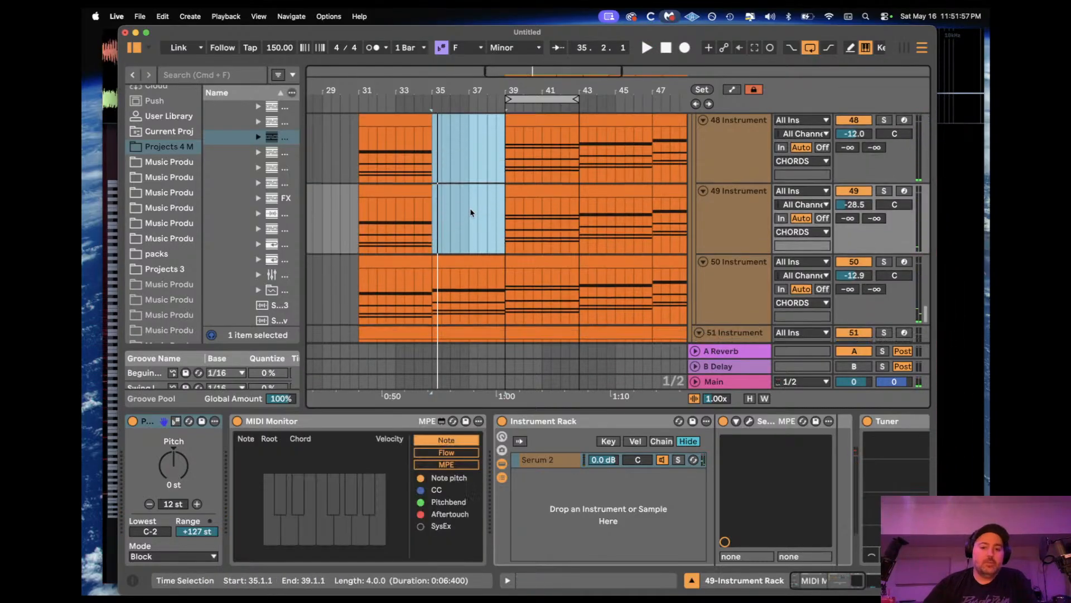
pyautogui.doubleClick(472, 240)
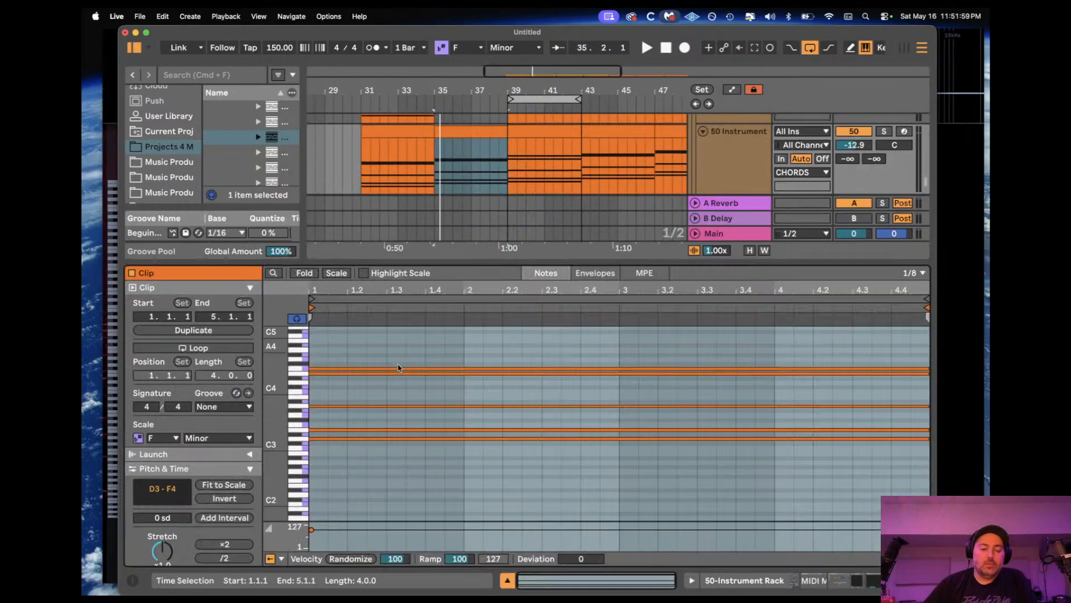
# Step: Clear all existing notes from the bar 35 clip on track 50
pyautogui.moveTo(325, 439); pyautogui.dragTo(331, 328)
pyautogui.moveTo(370, 416); pyautogui.dragTo(382, 302)
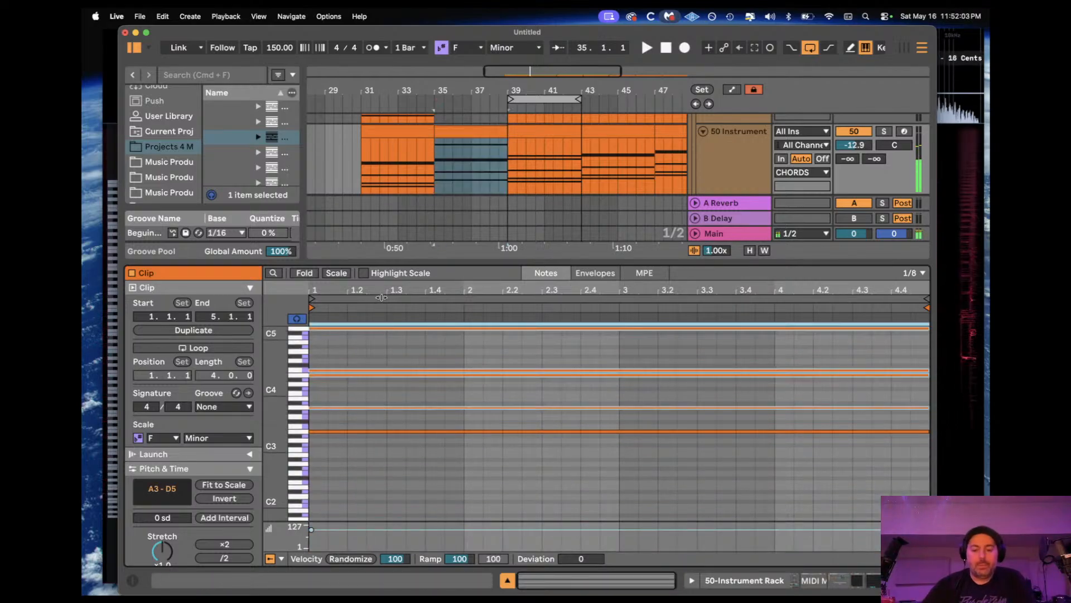
pyautogui.press('Delete')
pyautogui.press('super+a')
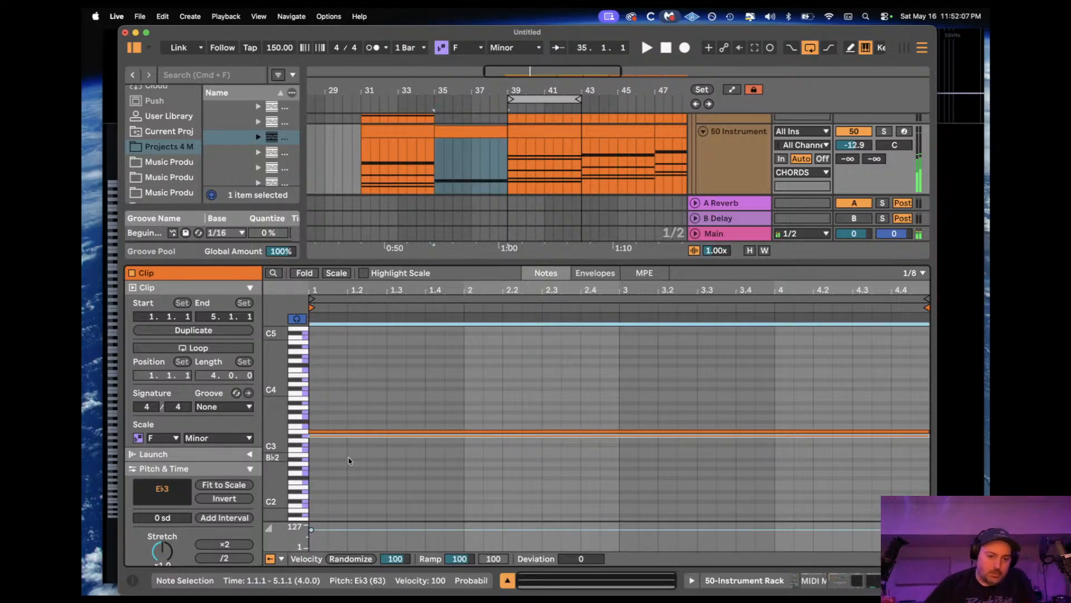
pyautogui.press('Up')
pyautogui.moveTo(354, 457); pyautogui.dragTo(357, 407)
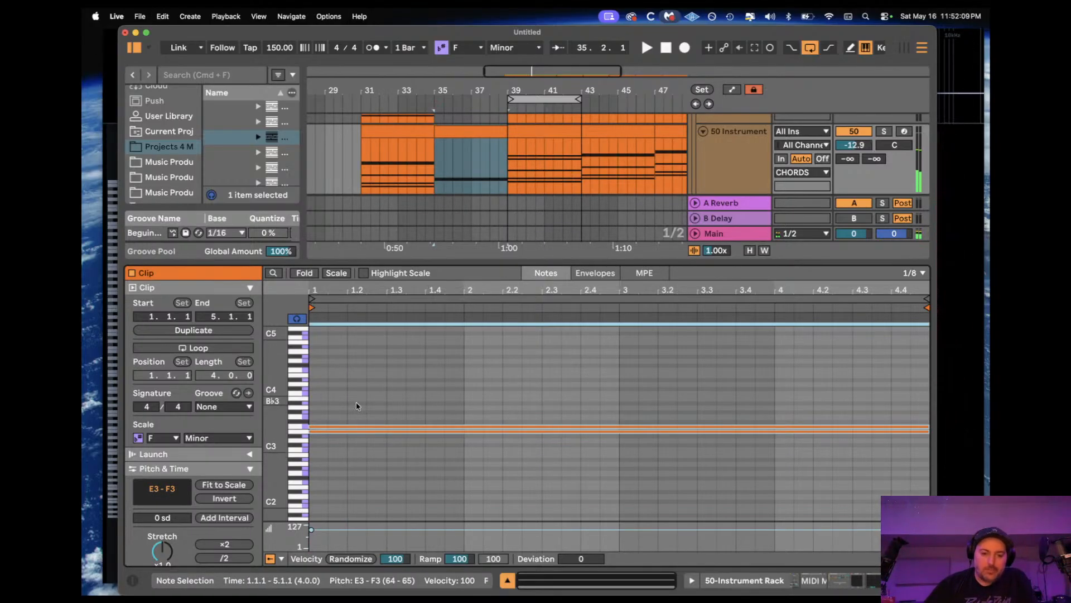
pyautogui.press('Delete')
# Step: Draw a four-bar D3 note in the emptied clip and copy it to F3 and A3 to form a triad
pyautogui.doubleClick(319, 441)
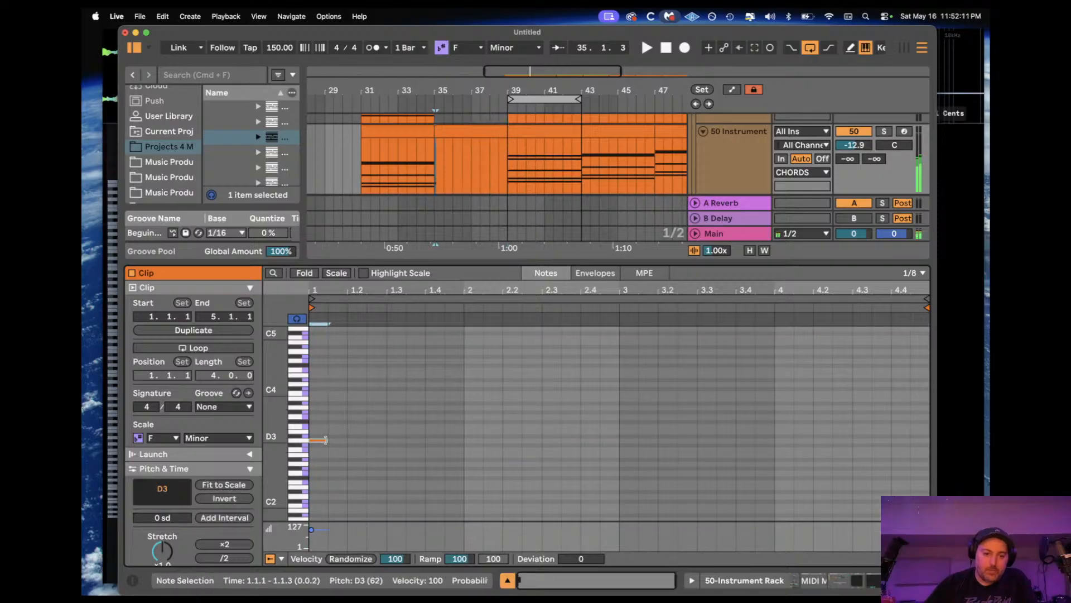
pyautogui.moveTo(327, 441); pyautogui.dragTo(924, 444)
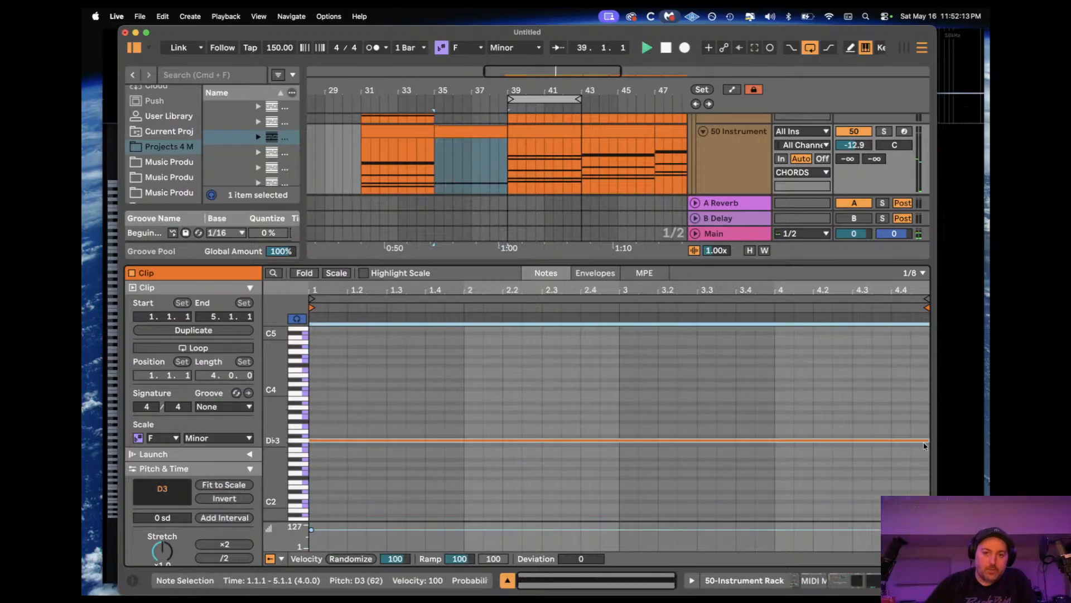
pyautogui.press('space')
pyautogui.press('super+c')
pyautogui.press('super+v')
pyautogui.press('Up')
pyautogui.press('Up')
pyautogui.press('Up')
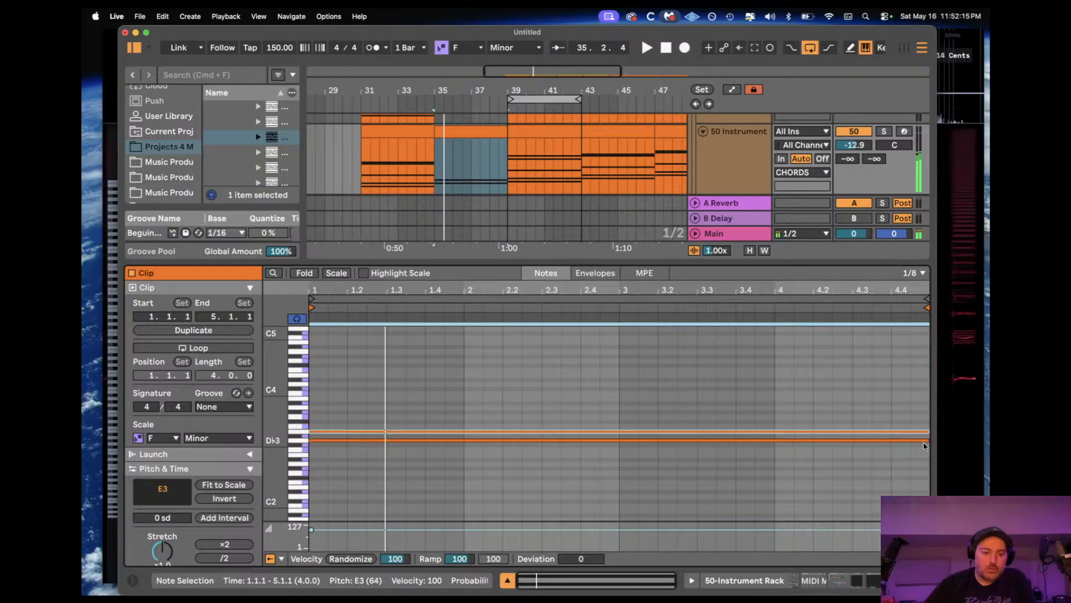
pyautogui.press('Up')
pyautogui.press('Up')
pyautogui.press('Up')
pyautogui.press('Up')
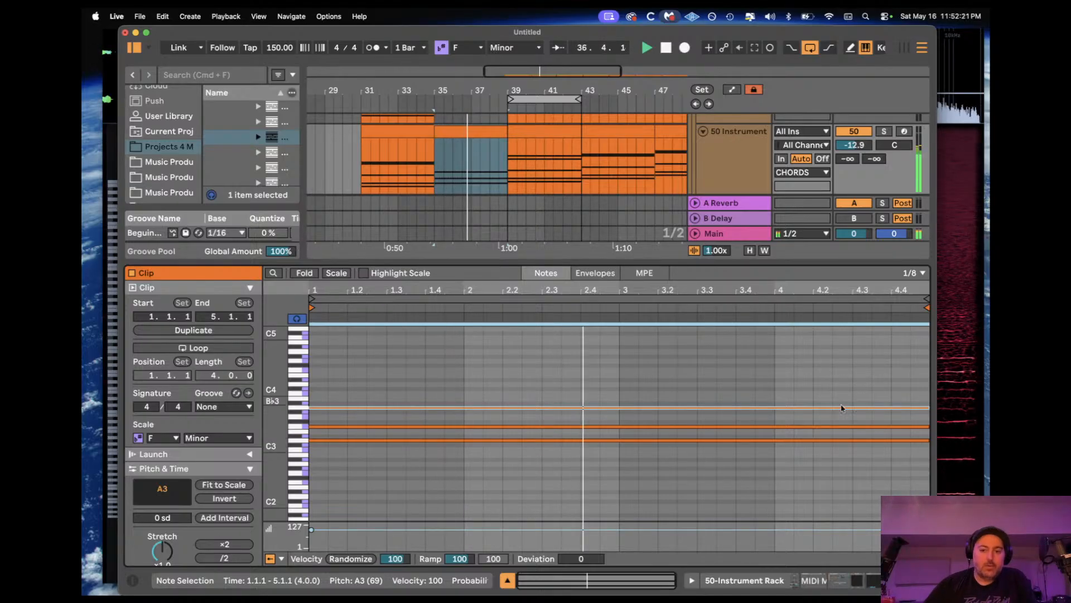
# Step: Raise the F3 note an octave to F4 and add an octave copy of D3 at D4
pyautogui.click(551, 425)
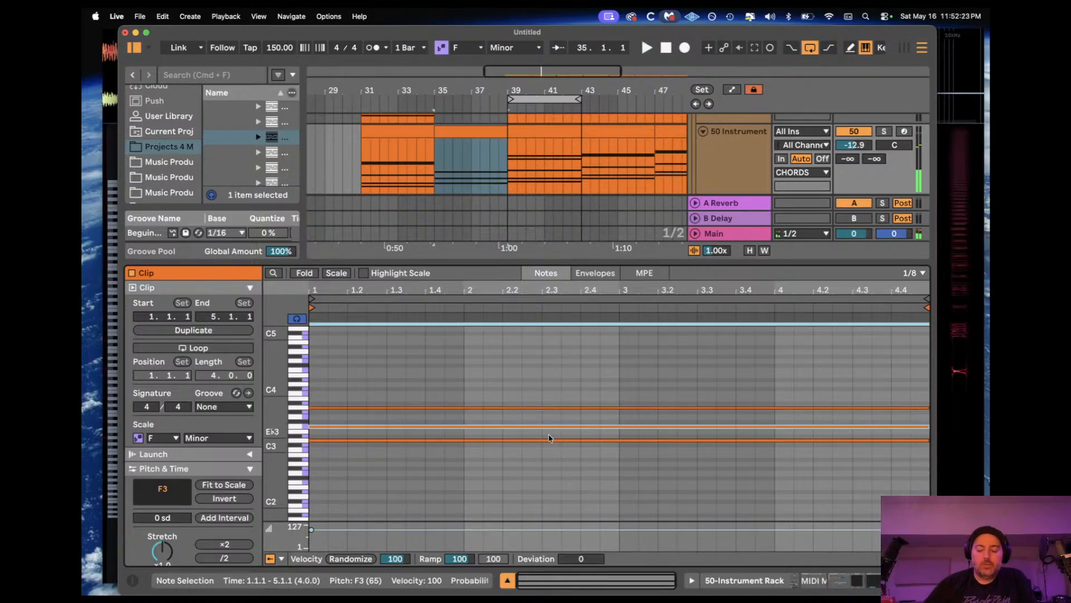
pyautogui.hotkey('shift', 'Up')
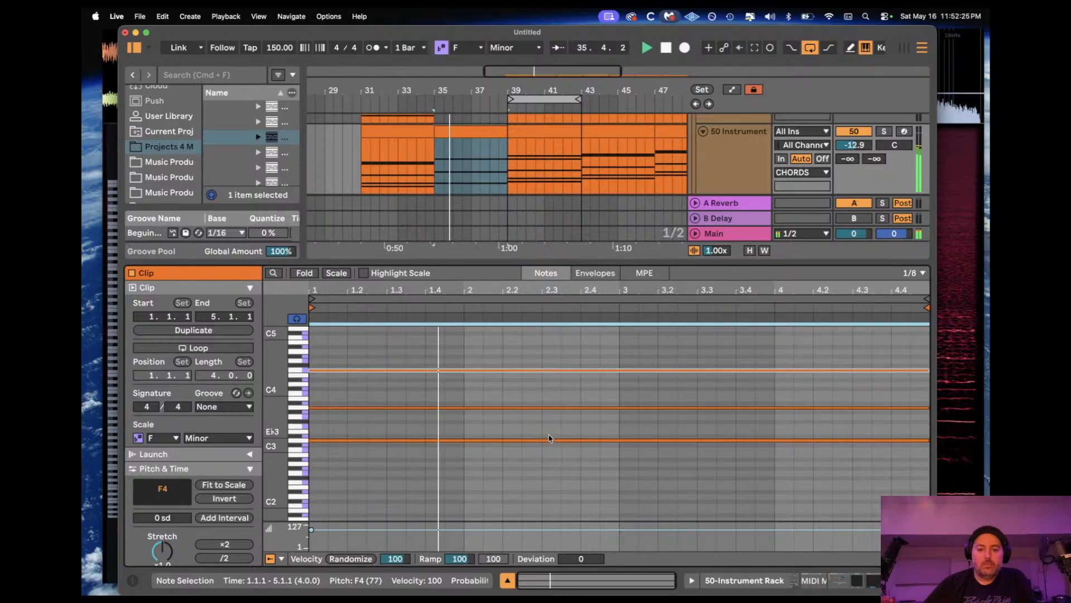
pyautogui.click(549, 440)
pyautogui.hotkey('shift', 'Up')
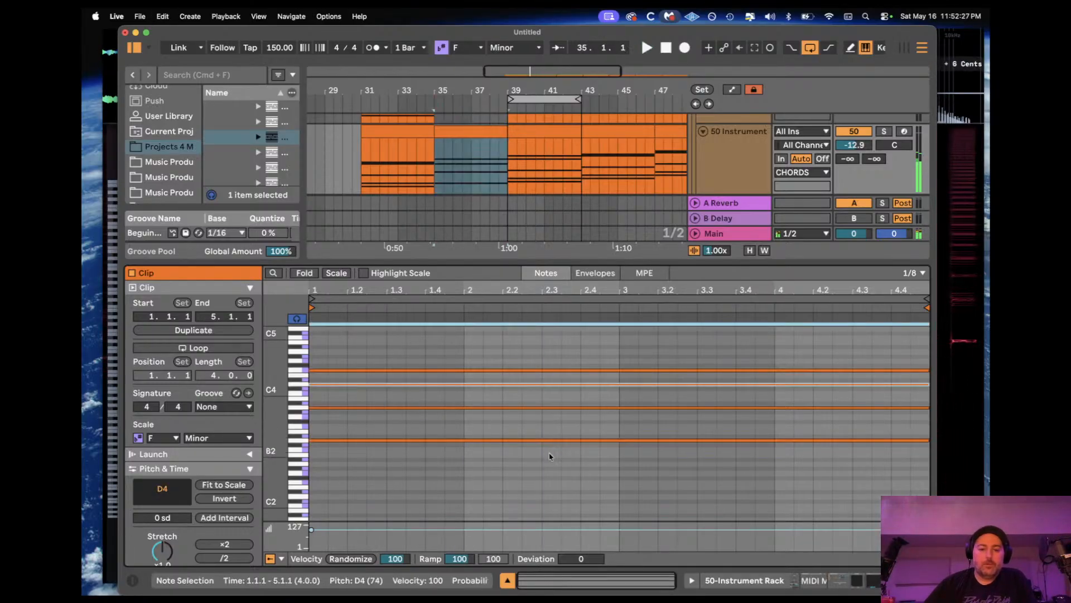
pyautogui.hotkey('shift', 'Up')
pyautogui.hotkey('shift', 'Down')
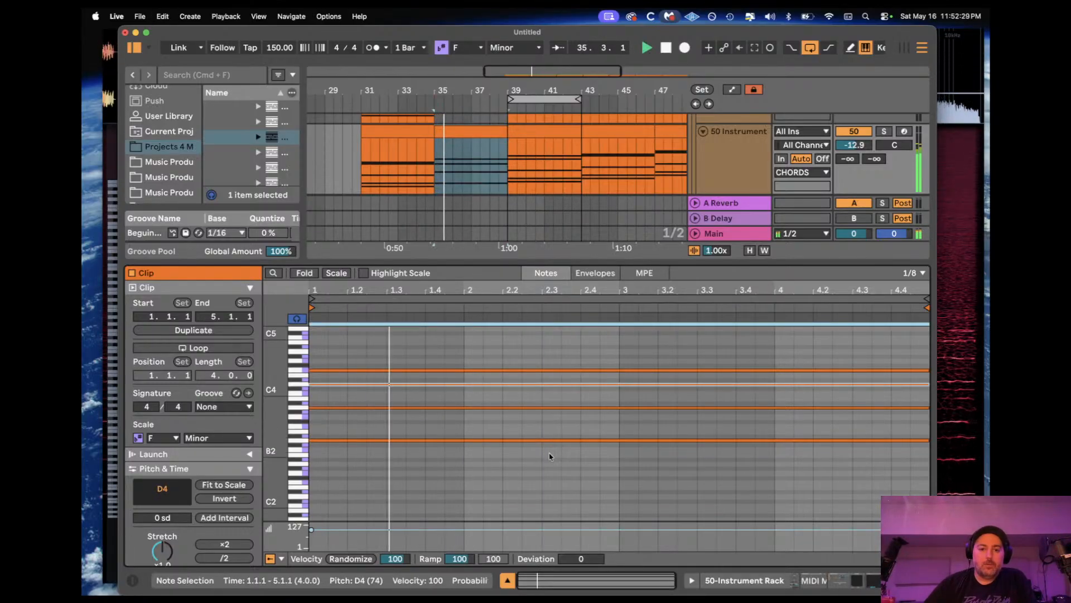
# Step: Try the D4 note at E♭4, E4, F4 and G4 during playback and return it to D4
pyautogui.press('Up')
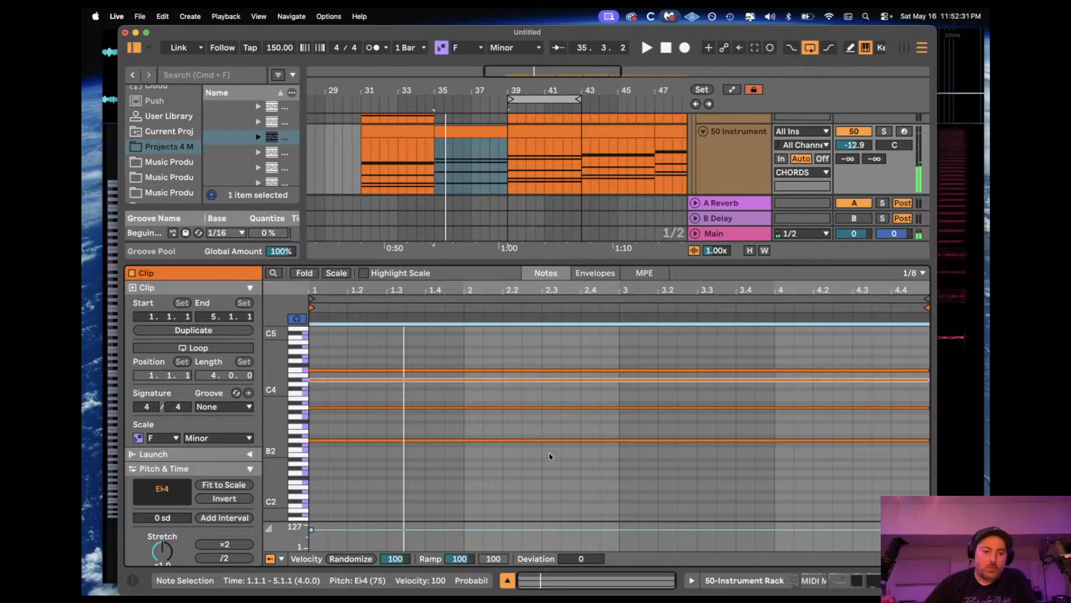
pyautogui.press('Up')
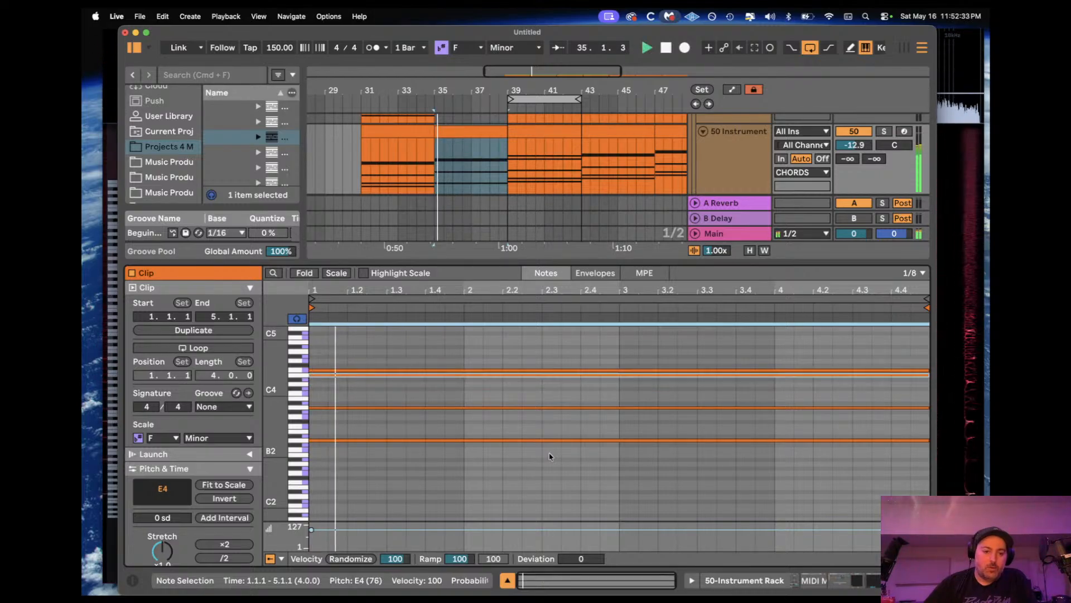
pyautogui.press('Up')
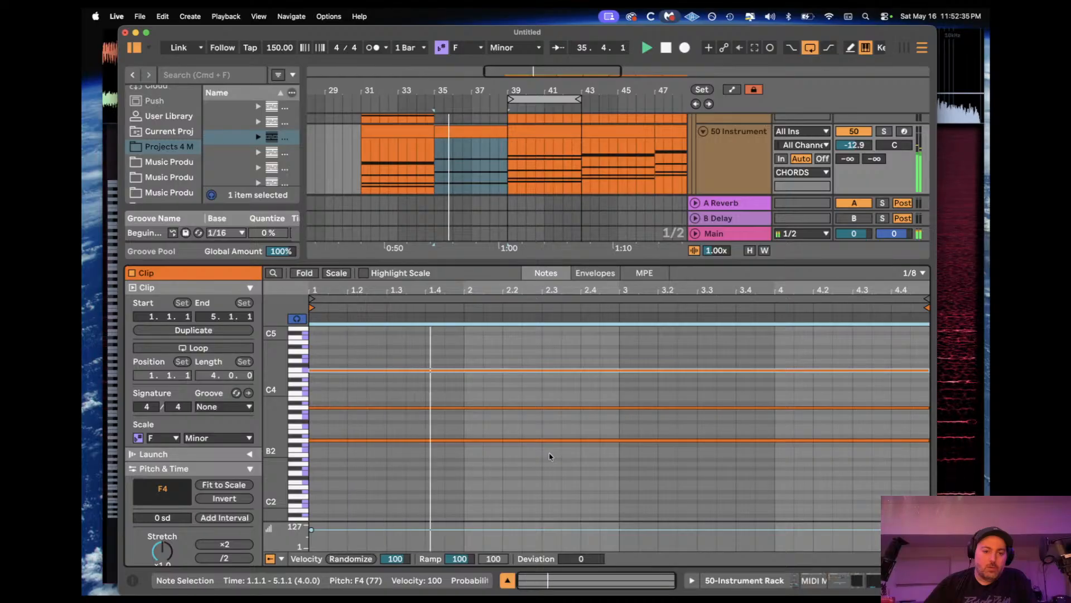
pyautogui.press('Down')
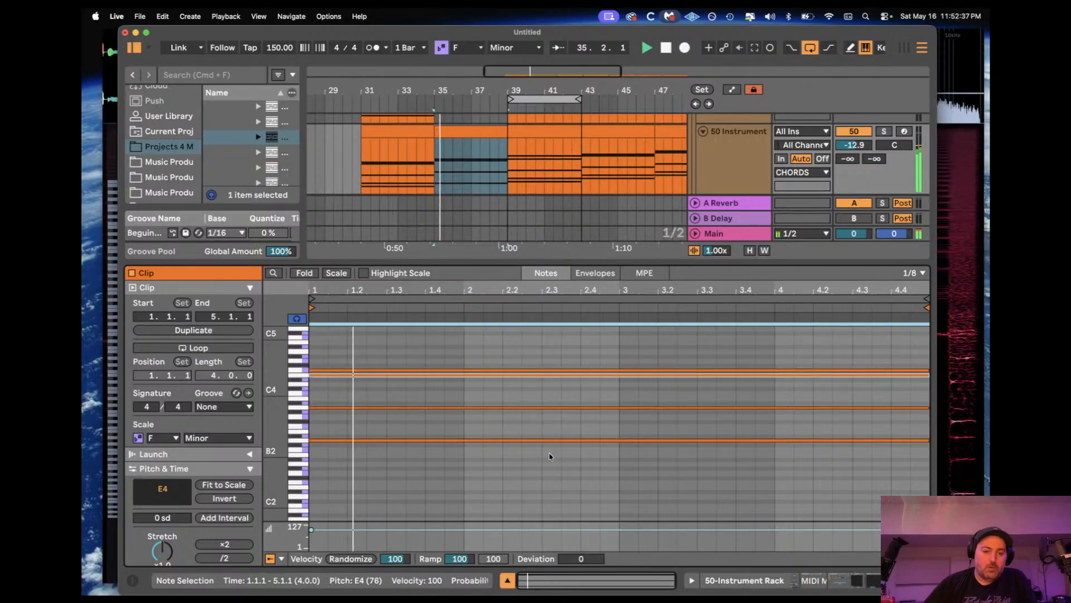
pyautogui.press('Up')
pyautogui.press('Up')
pyautogui.press('Up')
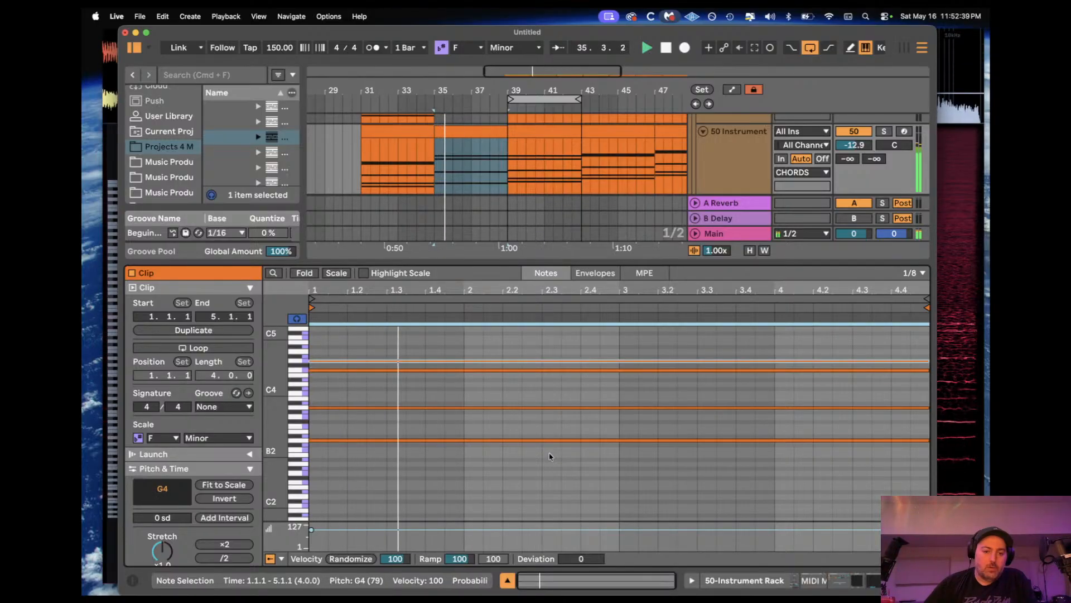
pyautogui.press('Down')
pyautogui.press('Down')
pyautogui.press('Down')
pyautogui.press('Down')
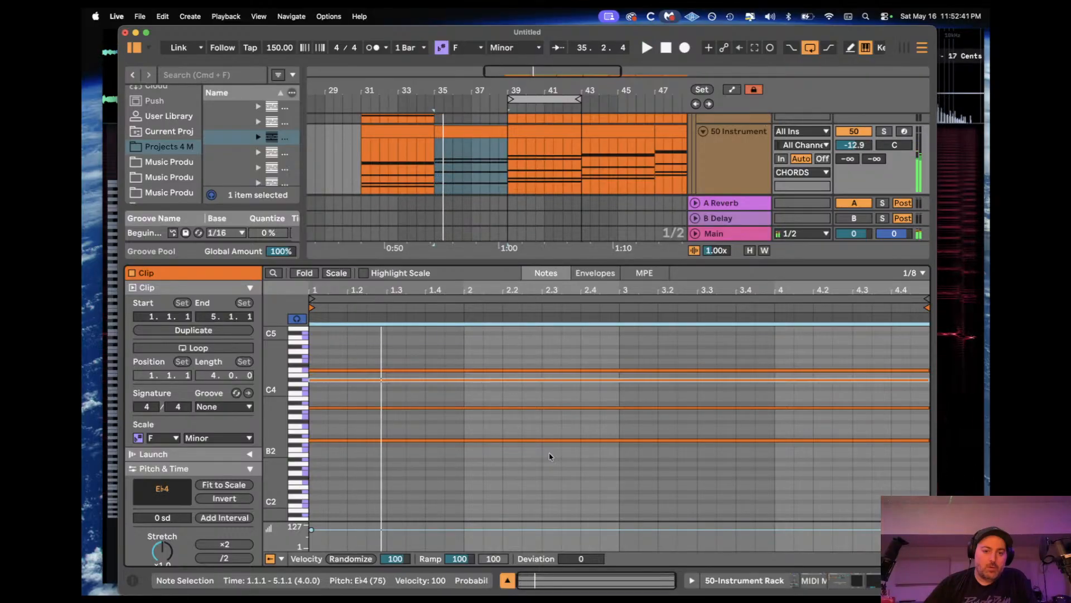
pyautogui.press('Up')
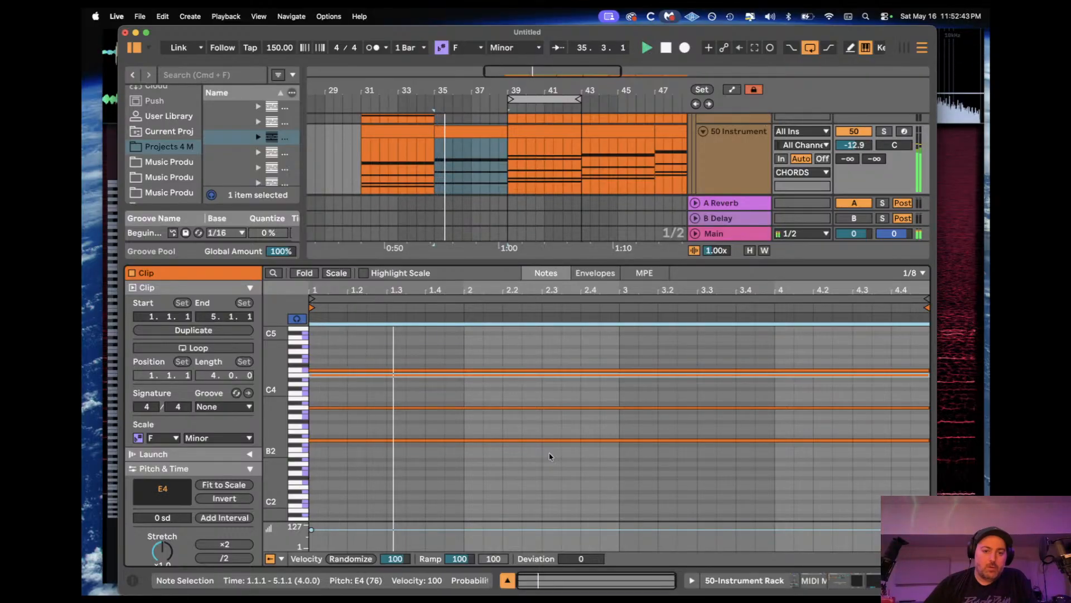
pyautogui.press('Down')
pyautogui.press('Down')
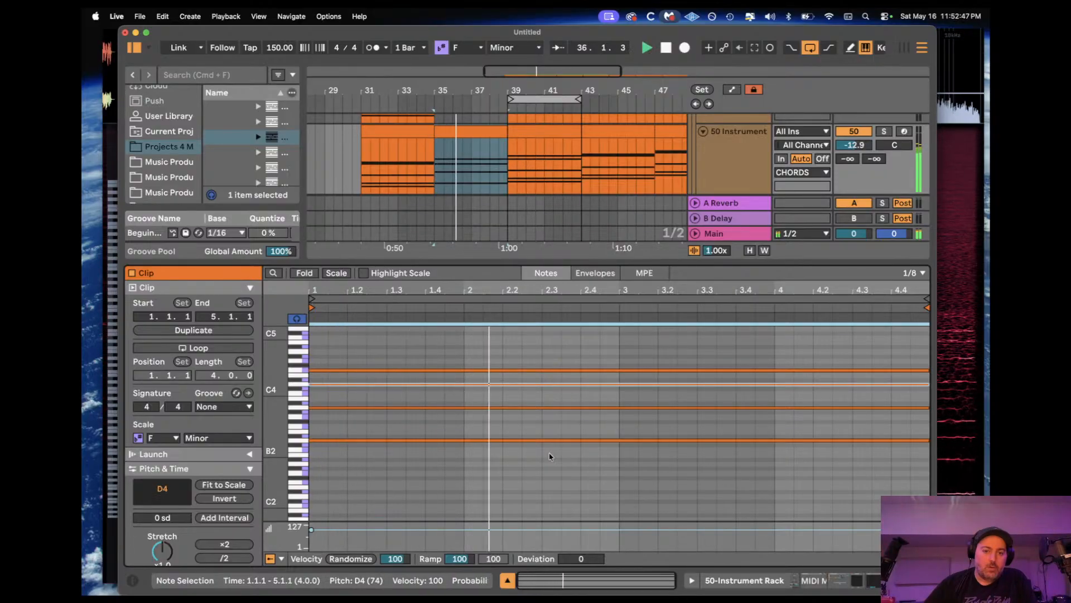
# Step: Play the track 50 chord clips at bars 31, 43 and 39 to compare their voicings
pyautogui.click(418, 132)
pyautogui.press('space')
pyautogui.press('space')
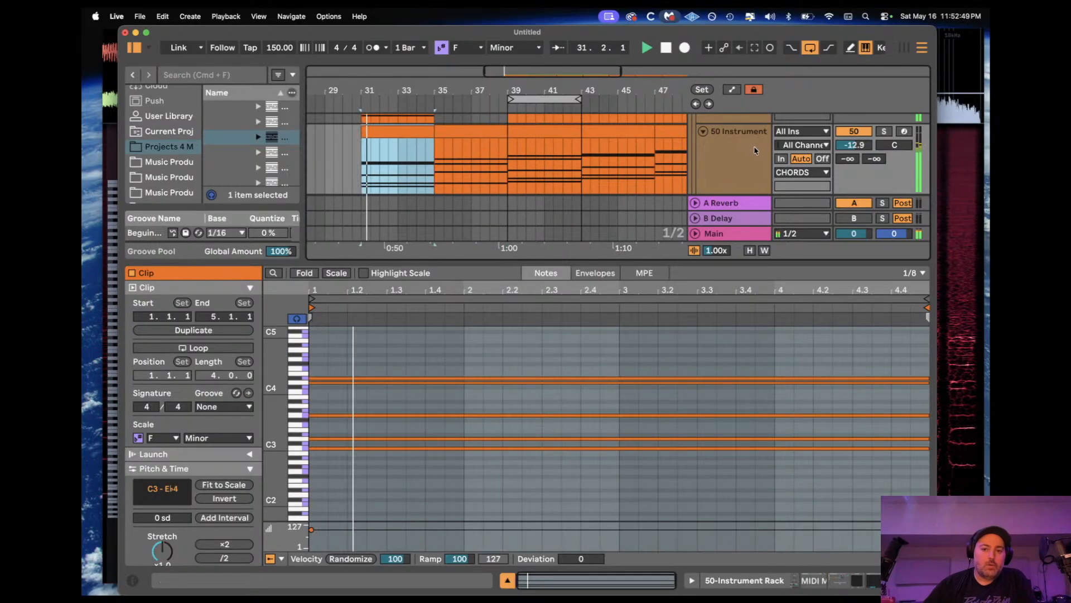
pyautogui.click(598, 132)
pyautogui.click(516, 135)
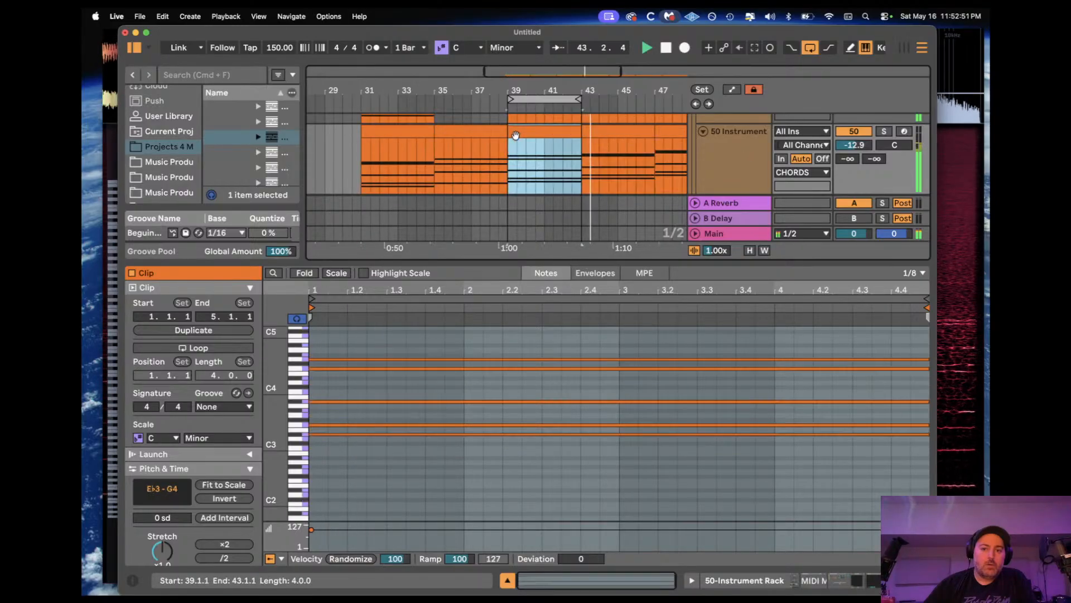
# Step: Show track 50's devices and read its bar 31, 43, 47 and 51 chords in MIDI Monitor during playback
pyautogui.click(744, 174)
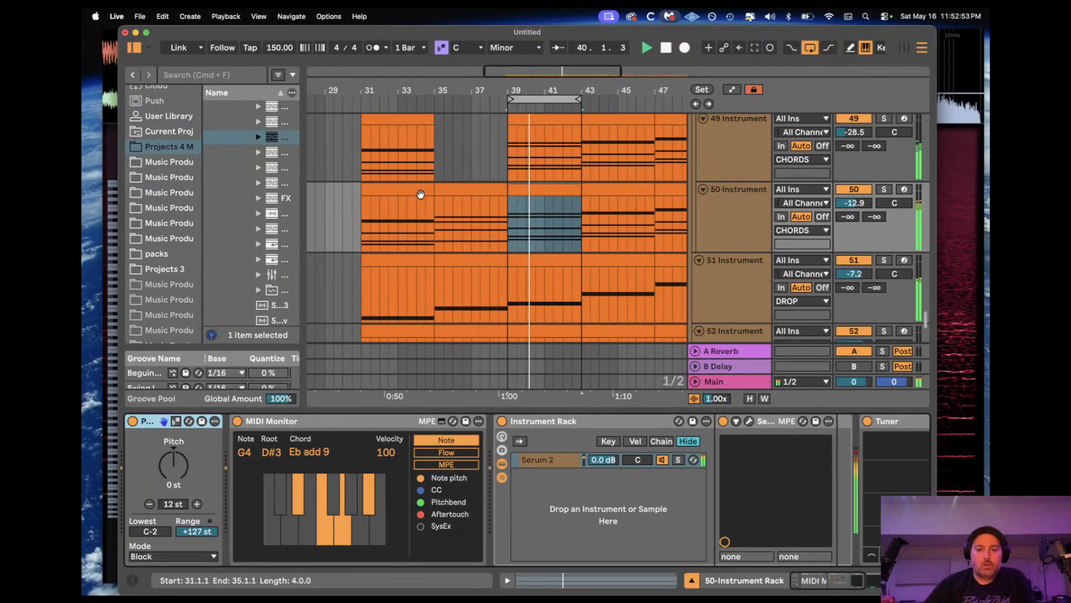
pyautogui.click(421, 194)
pyautogui.click(619, 189)
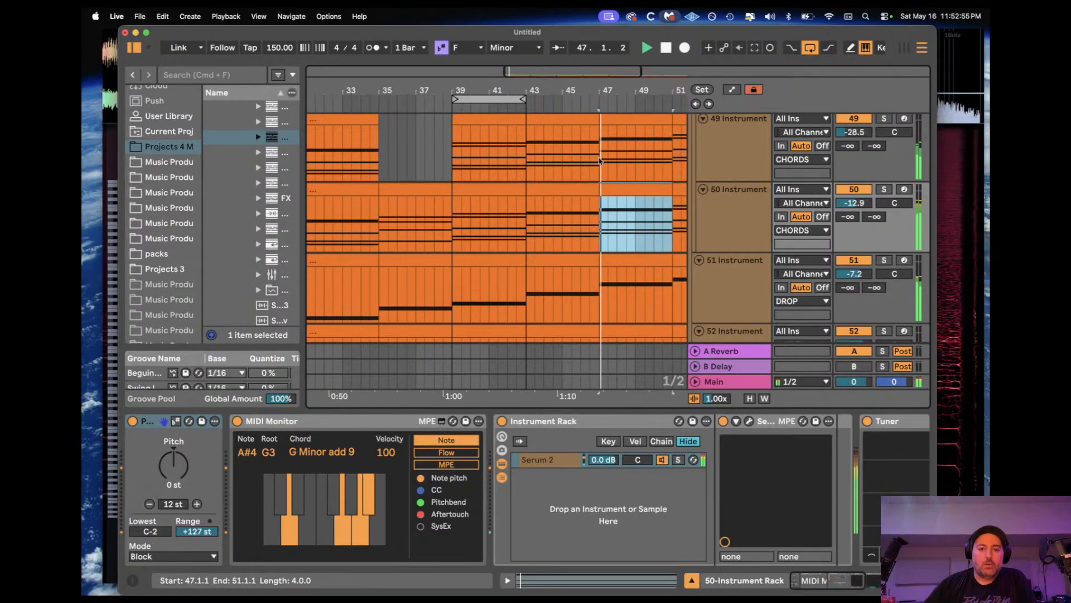
pyautogui.click(552, 189)
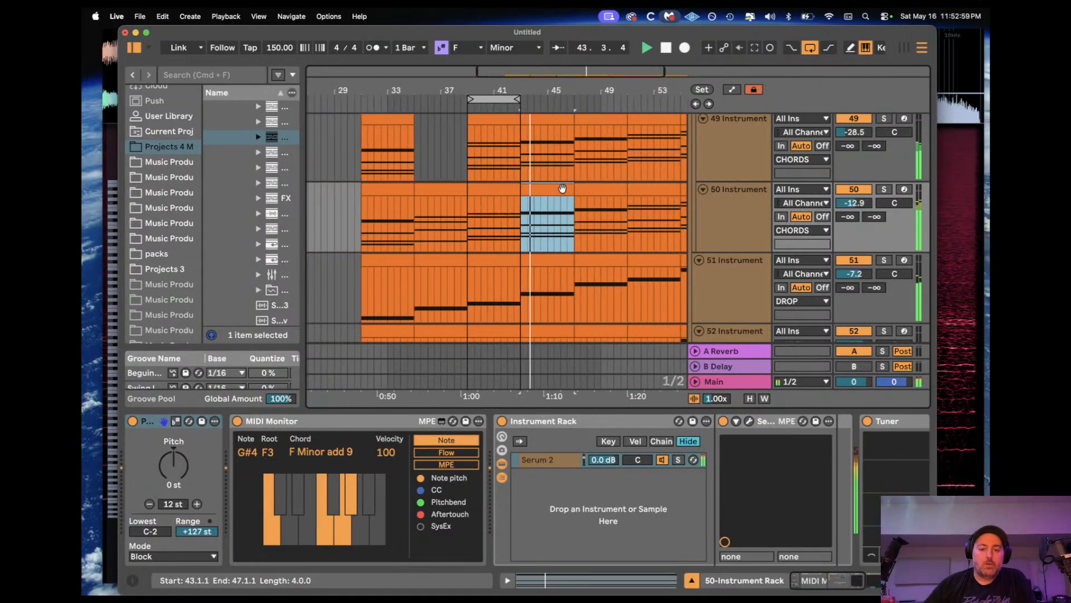
pyautogui.click(595, 189)
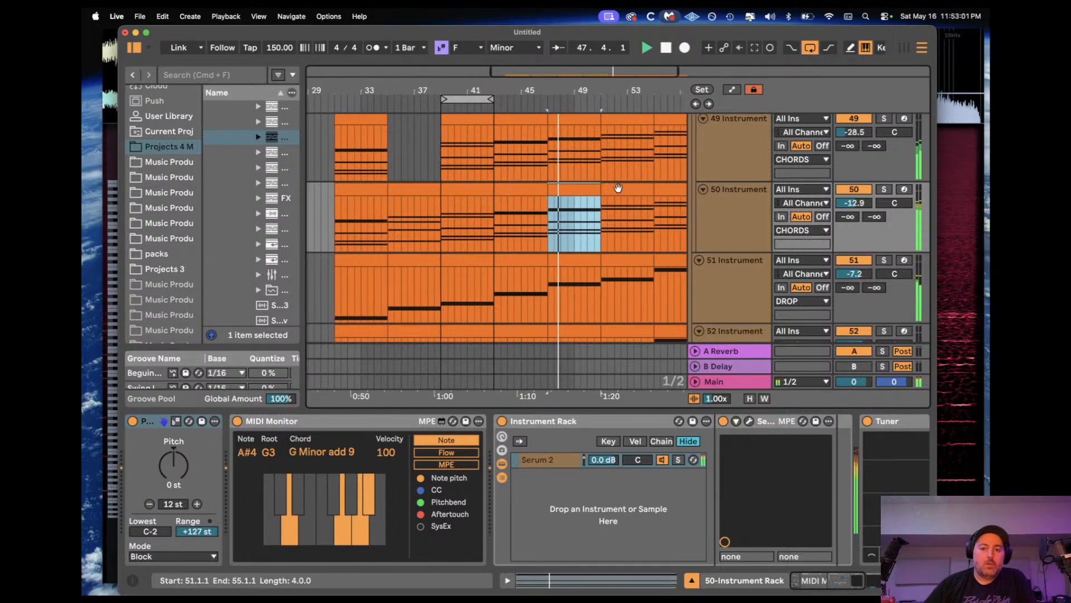
pyautogui.click(612, 188)
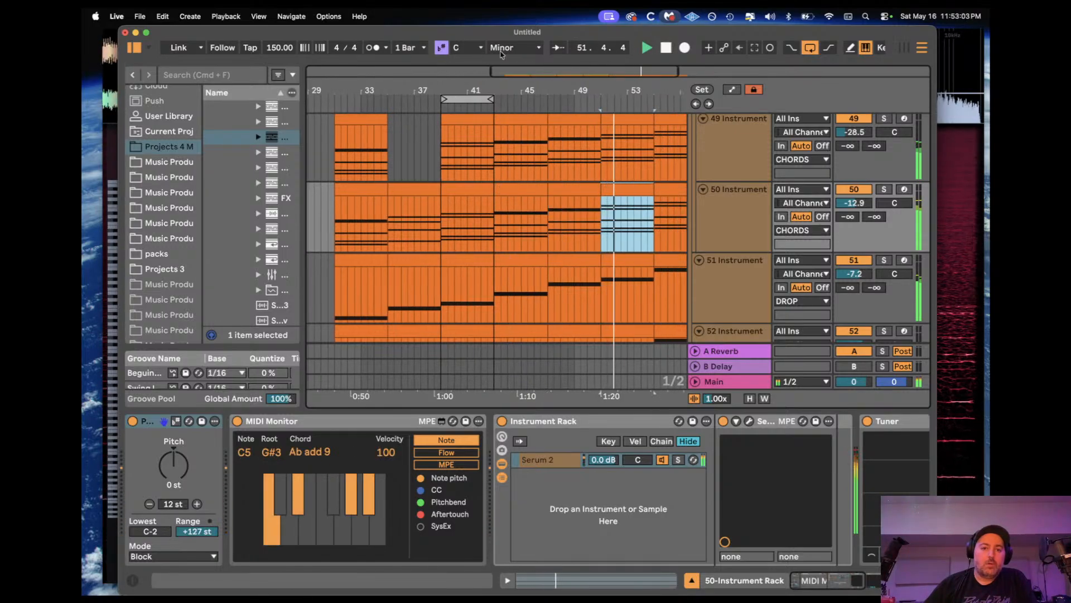
# Step: Audition different chord orders by playing track 50's clips at bars 39, 55, 31, 35, 47 and 51, and stop at bar 35
pyautogui.moveTo(498, 90); pyautogui.dragTo(470, 71)
pyautogui.click(441, 189)
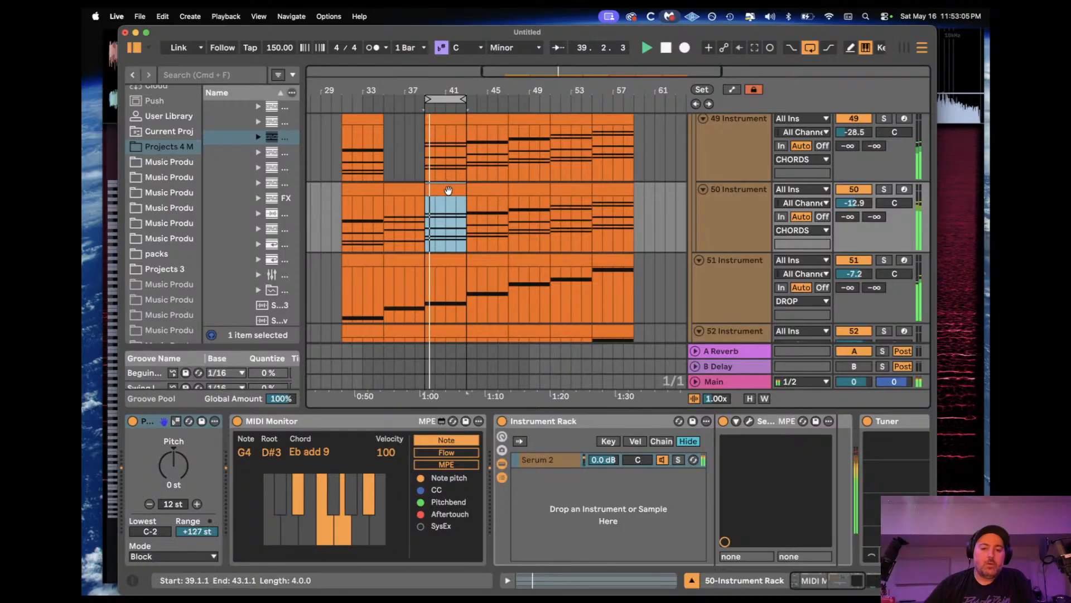
pyautogui.click(598, 190)
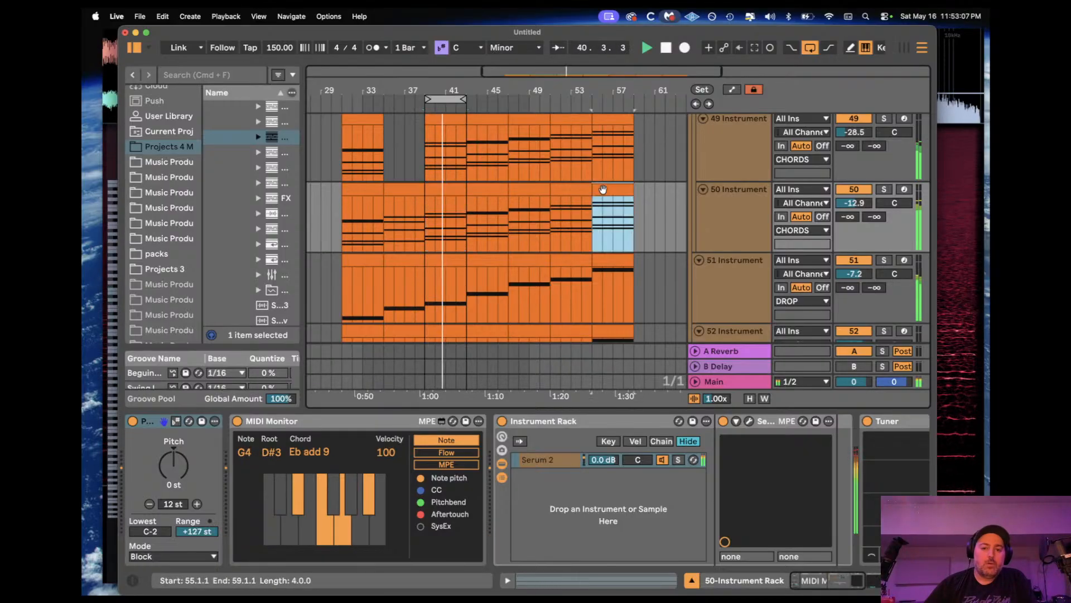
pyautogui.click(371, 194)
pyautogui.click(398, 189)
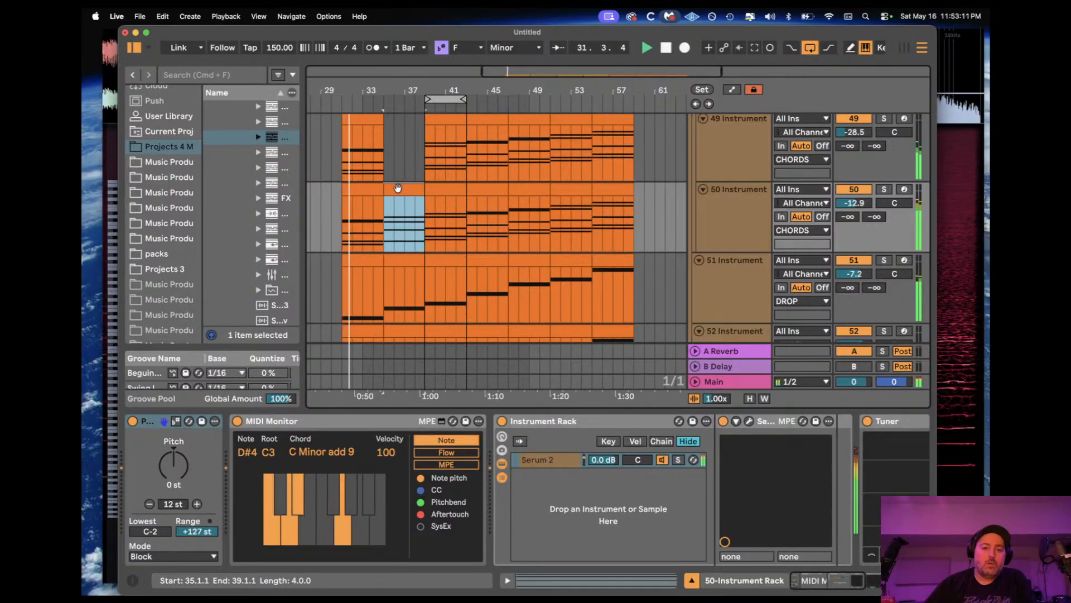
pyautogui.click(519, 188)
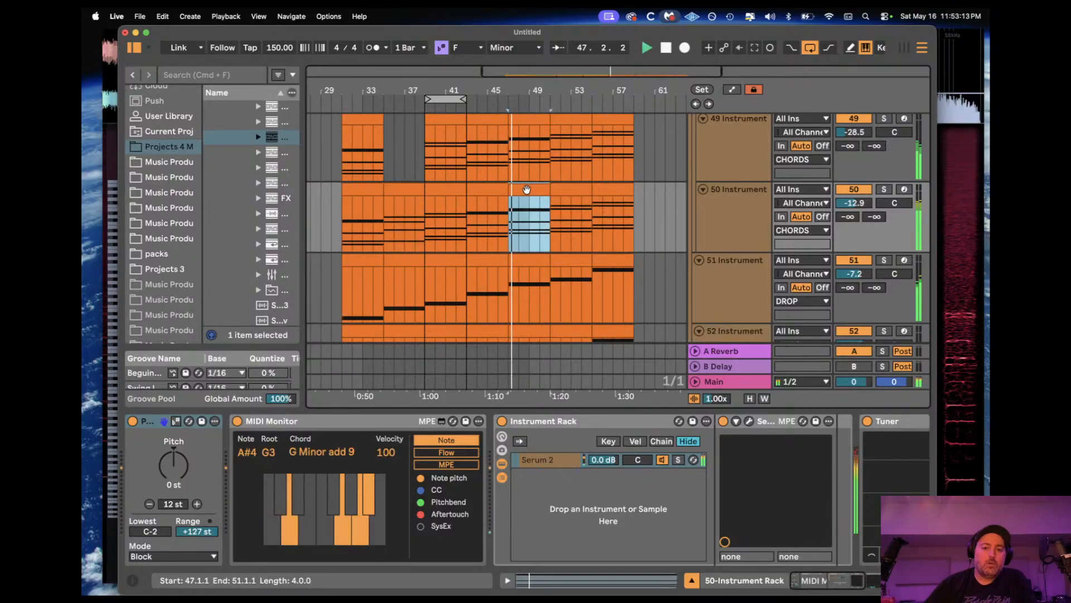
pyautogui.click(555, 188)
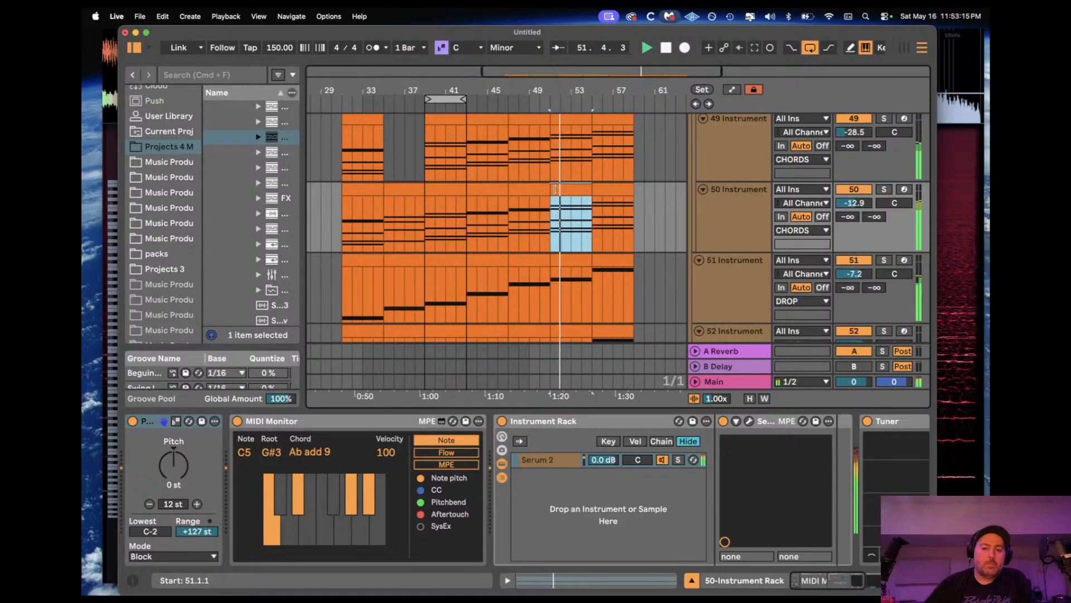
pyautogui.click(404, 190)
pyautogui.click(446, 191)
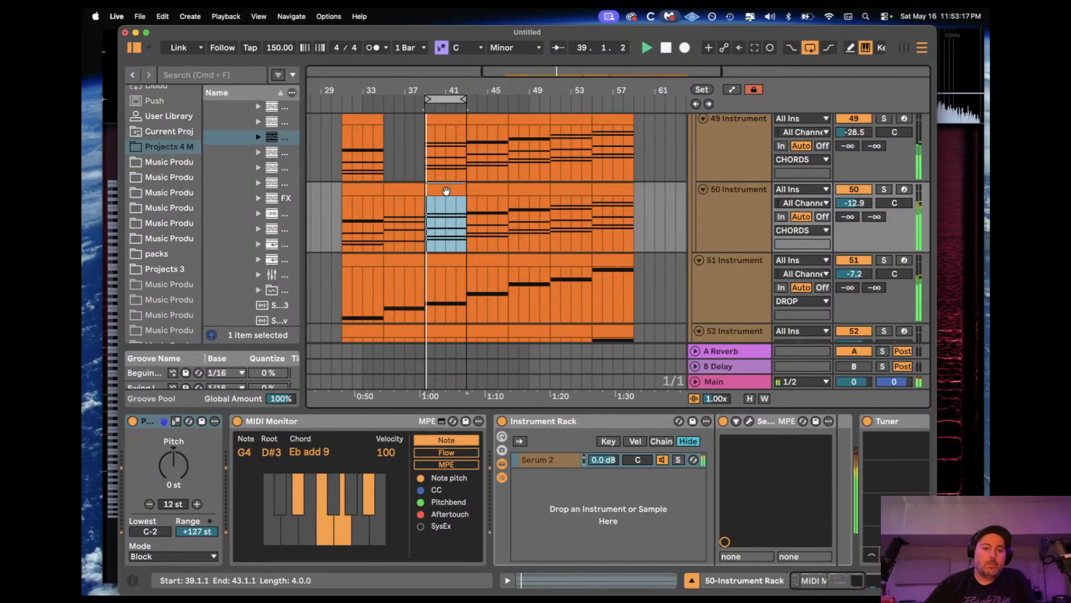
pyautogui.click(410, 188)
pyautogui.press('space')
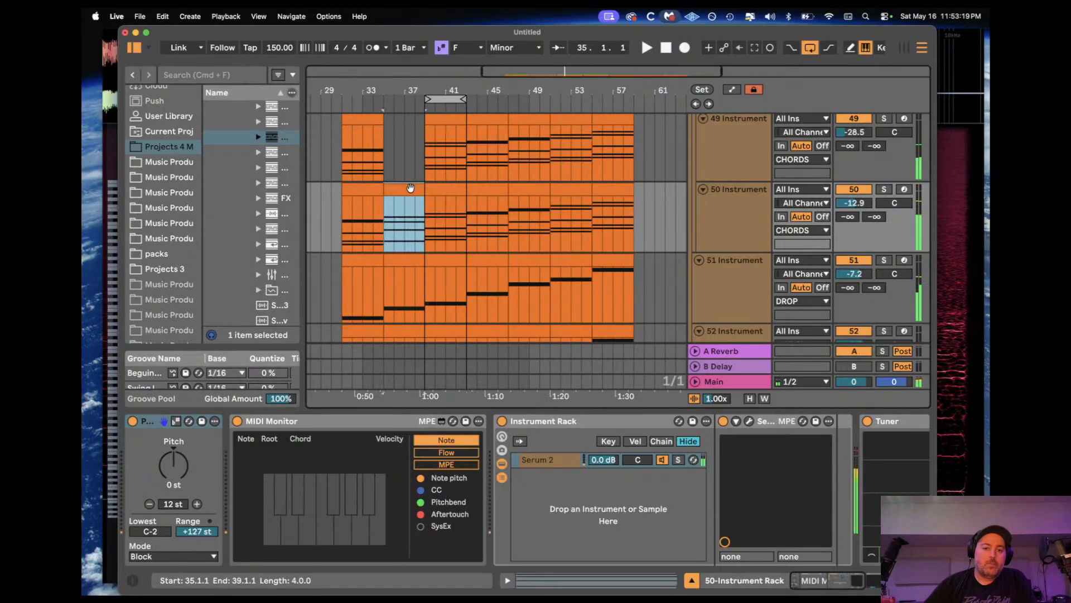
# Step: Copy the bar 35 chord clip from track 50 to tracks 49 and 48 and select bar 31 for playback
pyautogui.scroll(2, 410, 190)
pyautogui.press('Up')
pyautogui.scroll(2, 386, 192)
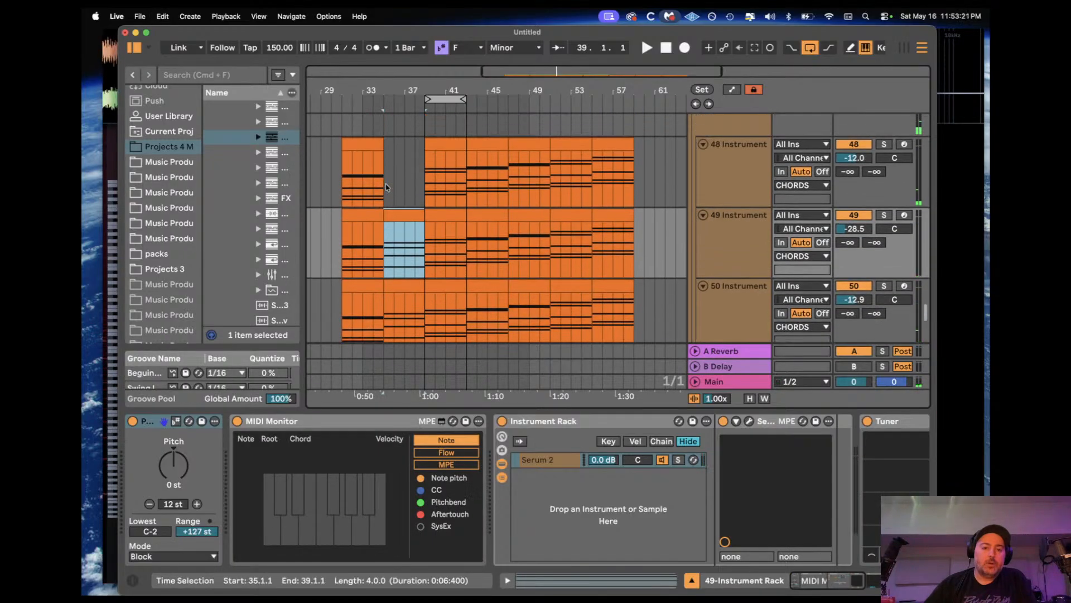
pyautogui.press('Up')
pyautogui.press('space')
pyautogui.press('Down')
pyautogui.press('Left')
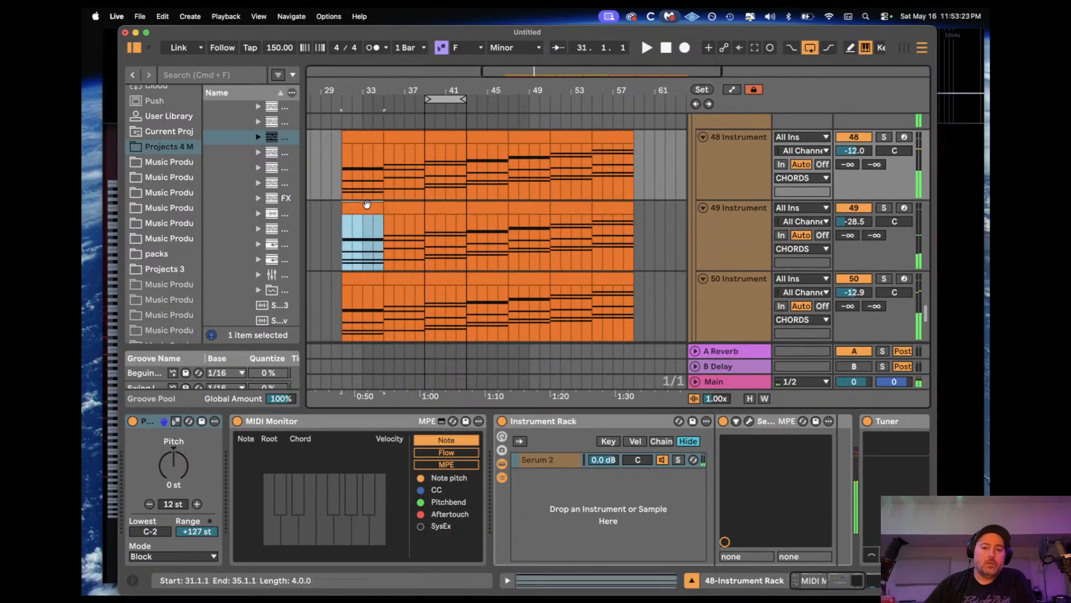
# Step: Try the bar 31 chord on track 50 an octave higher during playback and return it to C3–E♭4
pyautogui.scroll(-2, 384, 191)
pyautogui.scroll(-1, 380, 194)
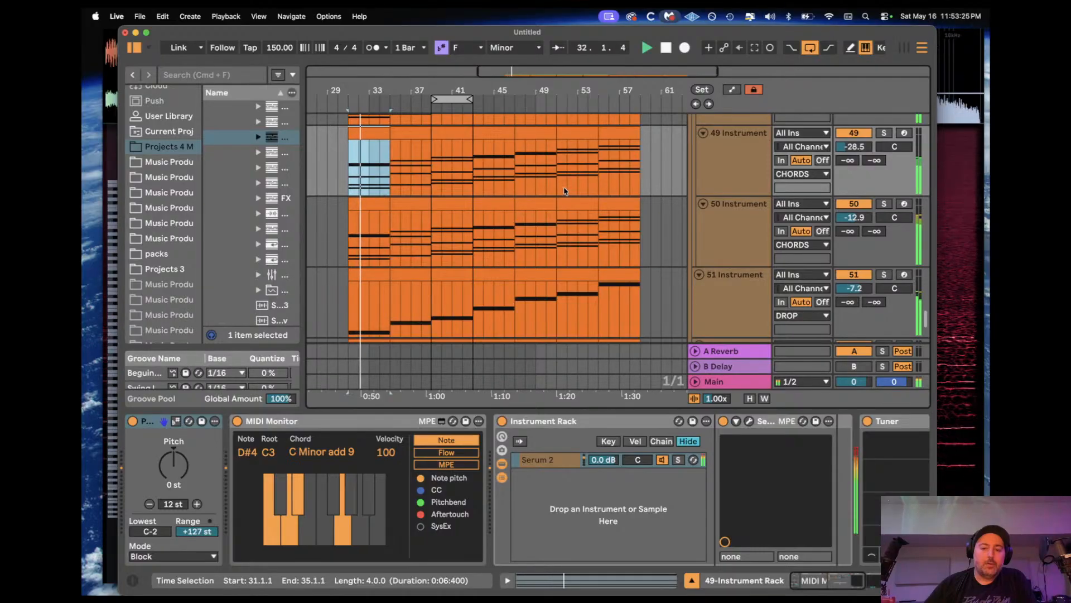
pyautogui.doubleClick(378, 205)
pyautogui.press('space')
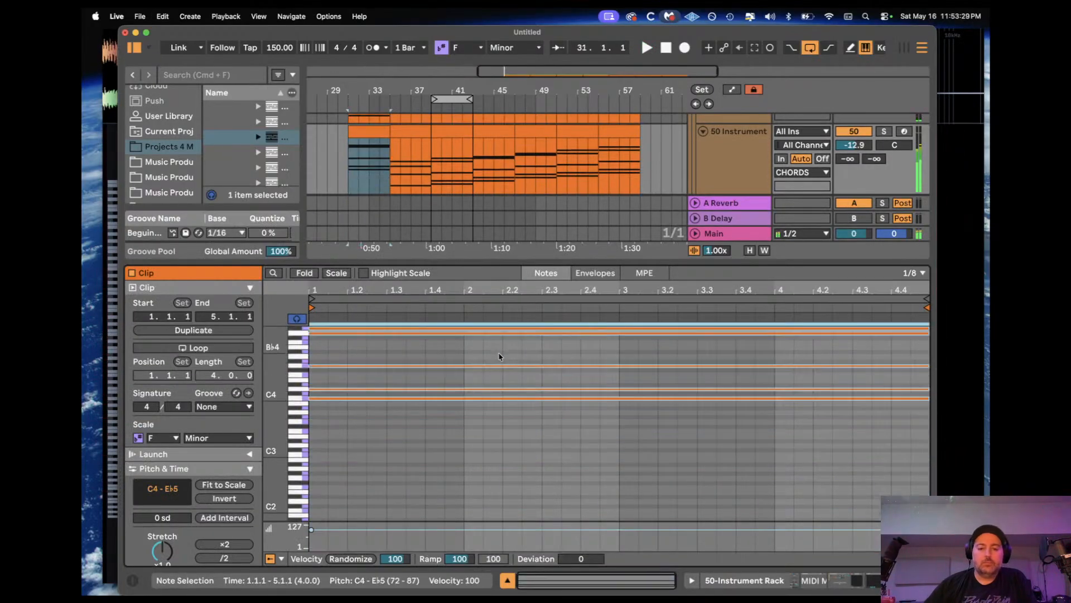
pyautogui.press('space')
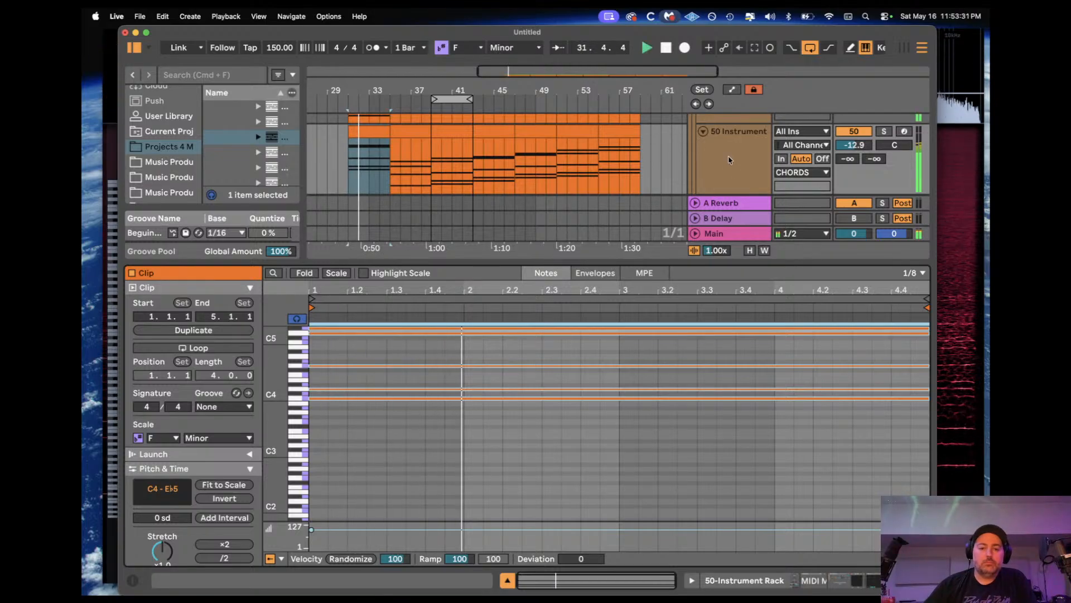
pyautogui.hotkey('shift', 'Down')
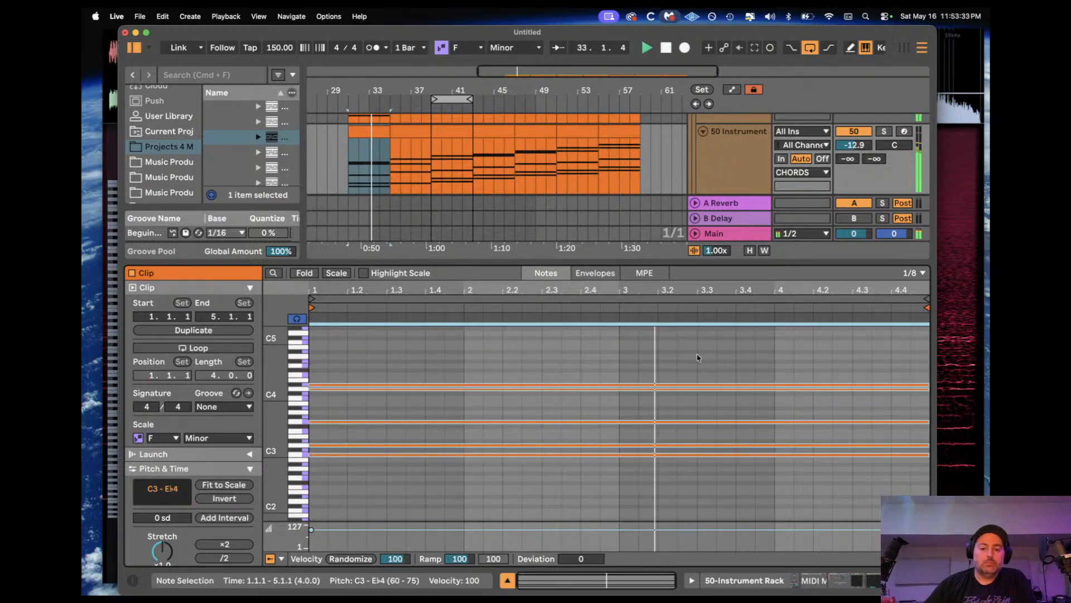
# Step: Hide the clip view and briefly play each track 50 chord in turn from bar 39 through bar 55
pyautogui.click(508, 581)
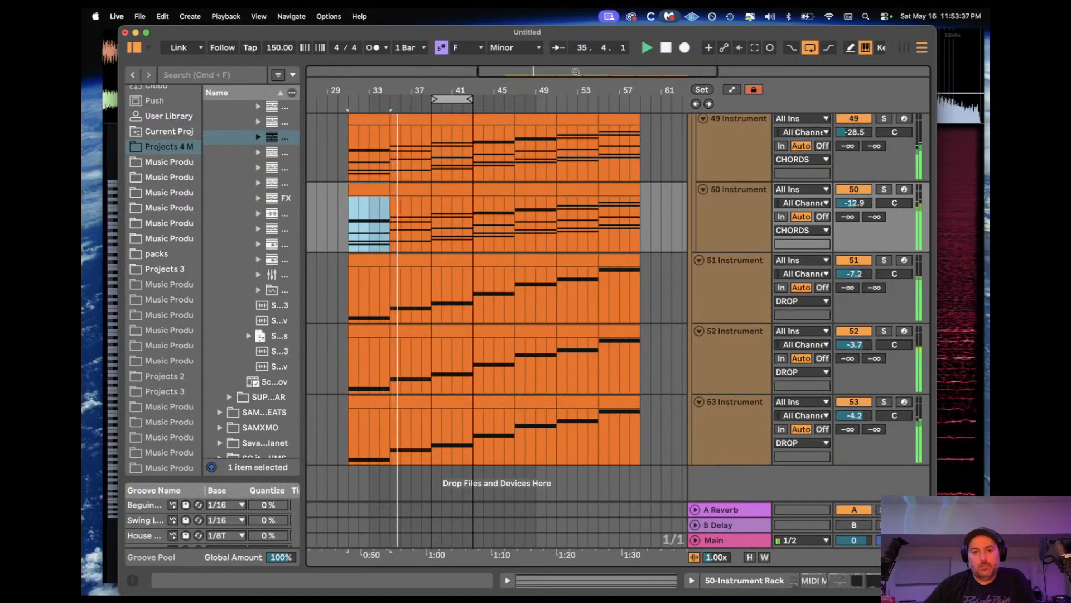
pyautogui.moveTo(576, 72); pyautogui.dragTo(576, 55)
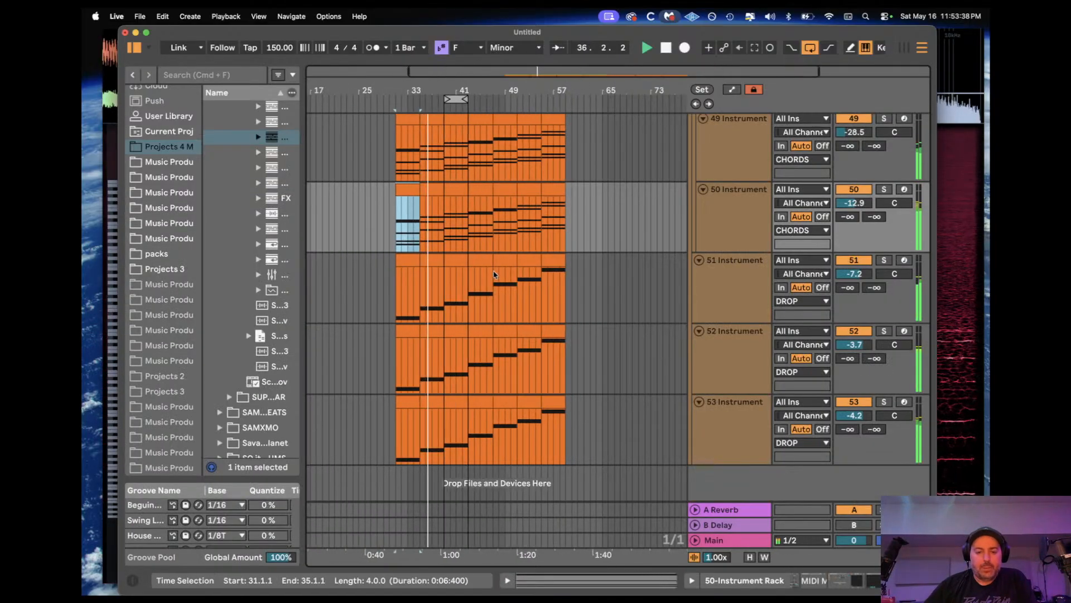
pyautogui.click(443, 212)
pyautogui.press('space')
pyautogui.press('space')
pyautogui.click(476, 190)
pyautogui.press('space')
pyautogui.press('space')
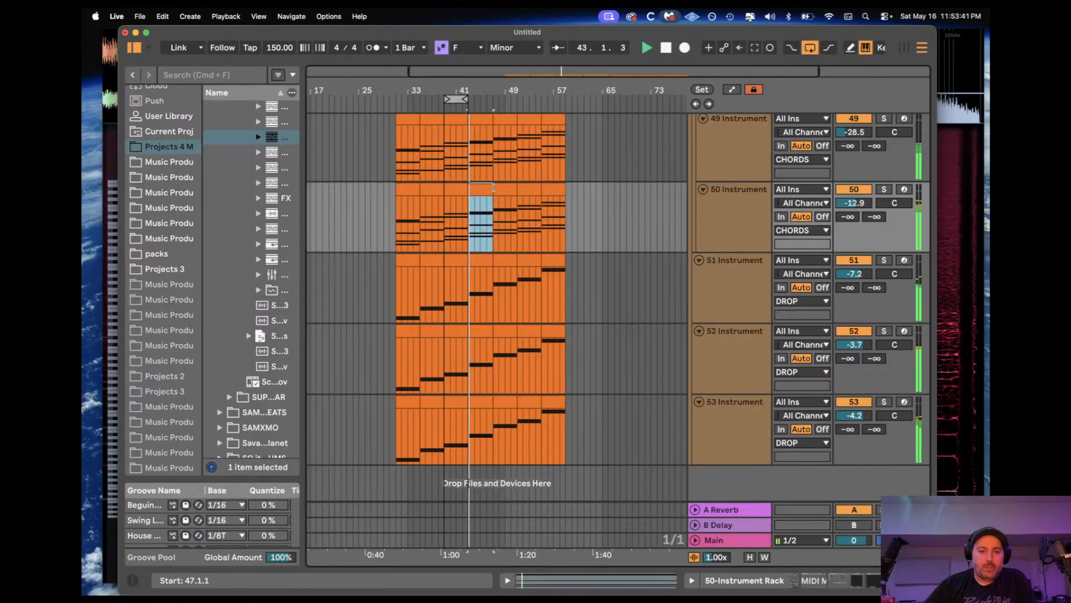
pyautogui.click(505, 188)
pyautogui.press('space')
pyautogui.press('space')
pyautogui.click(525, 189)
pyautogui.press('space')
pyautogui.press('space')
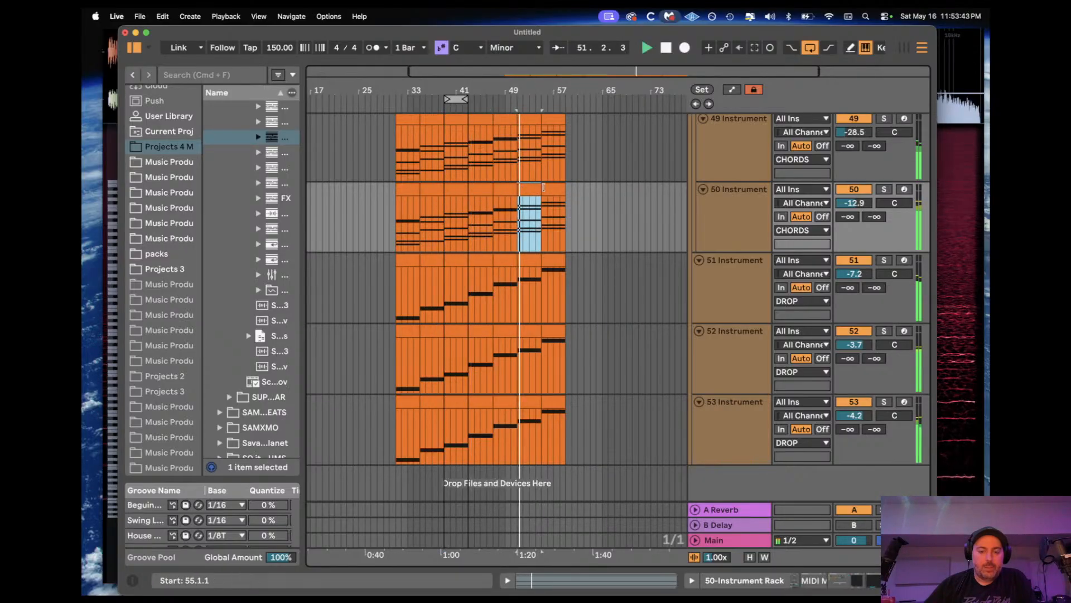
pyautogui.click(548, 189)
pyautogui.press('space')
pyautogui.press('space')
# Step: Play the start of all seven track 50 chords in order, from bar 31 through bar 55
pyautogui.moveTo(419, 190); pyautogui.dragTo(413, 189)
pyautogui.press('space')
pyautogui.press('space')
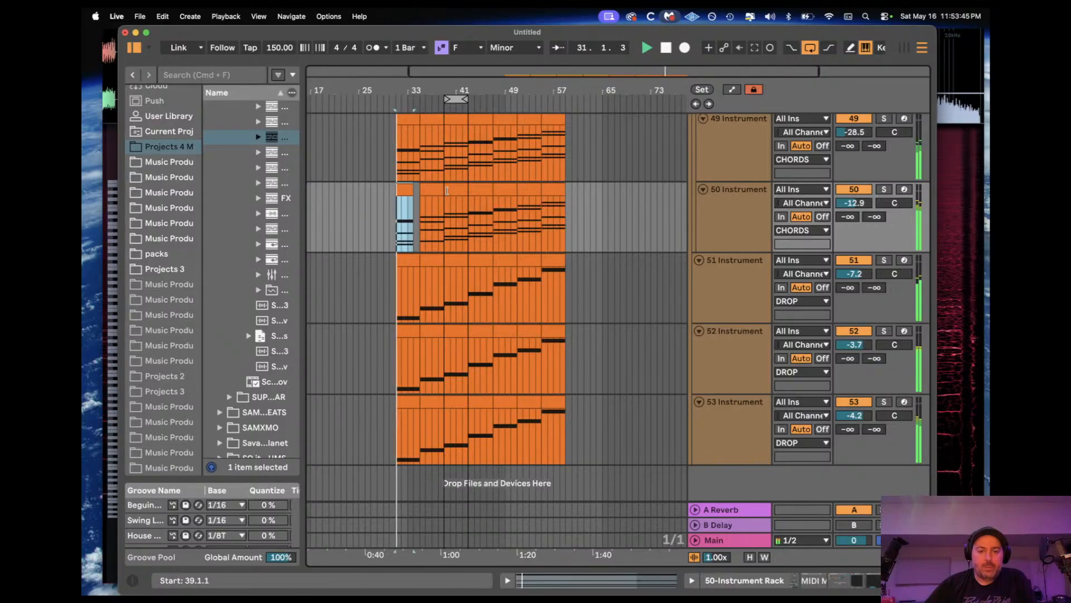
pyautogui.click(434, 190)
pyautogui.press('space')
pyautogui.press('space')
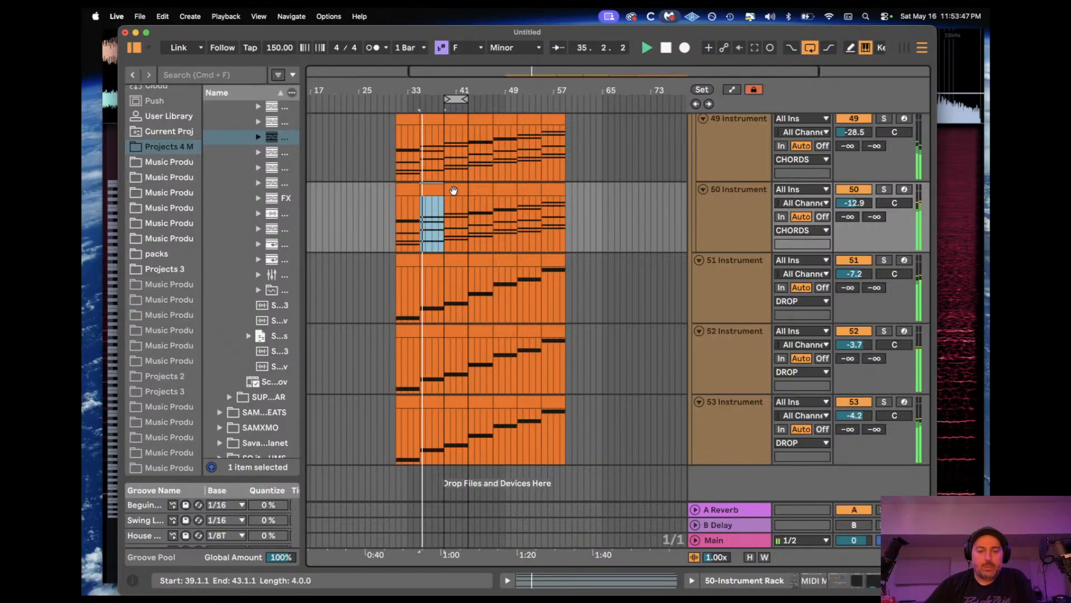
pyautogui.click(457, 189)
pyautogui.press('space')
pyautogui.press('space')
pyautogui.click(479, 190)
pyautogui.press('space')
pyautogui.press('space')
pyautogui.click(505, 189)
pyautogui.press('space')
pyautogui.press('space')
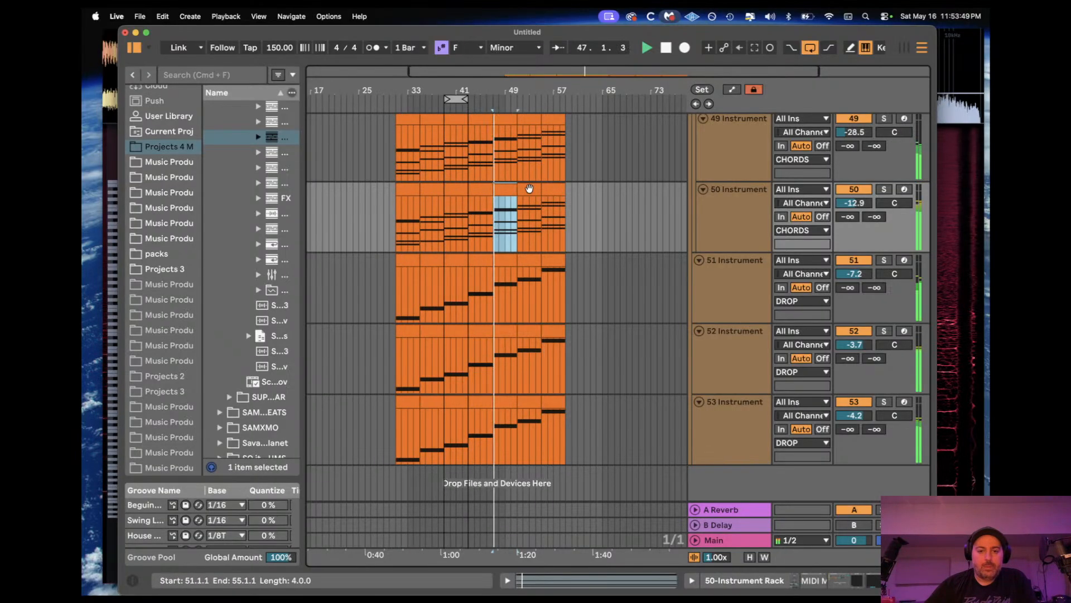
pyautogui.click(529, 188)
pyautogui.press('space')
pyautogui.press('space')
pyautogui.click(552, 189)
pyautogui.press('space')
pyautogui.press('space')
# Step: Duplicate the bar 31–47 History drone clips on tracks 45 and 46 so they continue from bar 47, and start playback
pyautogui.scroll(4, 553, 201)
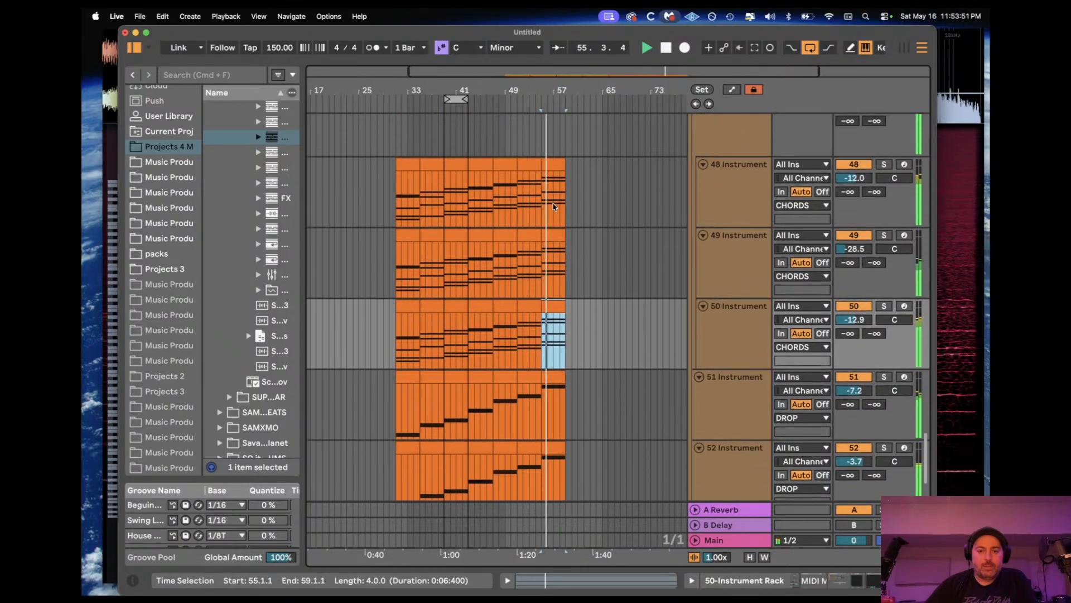
pyautogui.scroll(3, 553, 207)
pyautogui.click(448, 129)
pyautogui.press('space')
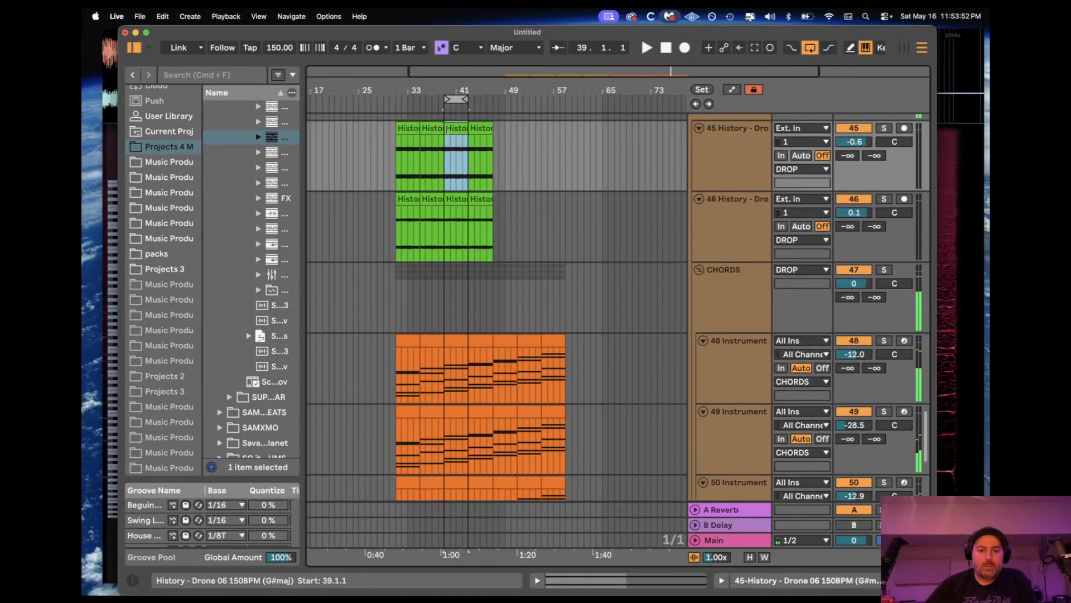
pyautogui.click(417, 131)
pyautogui.keyDown('shift'); pyautogui.click(486, 198); pyautogui.keyUp('shift')
pyautogui.press('super+d')
pyautogui.press('space')
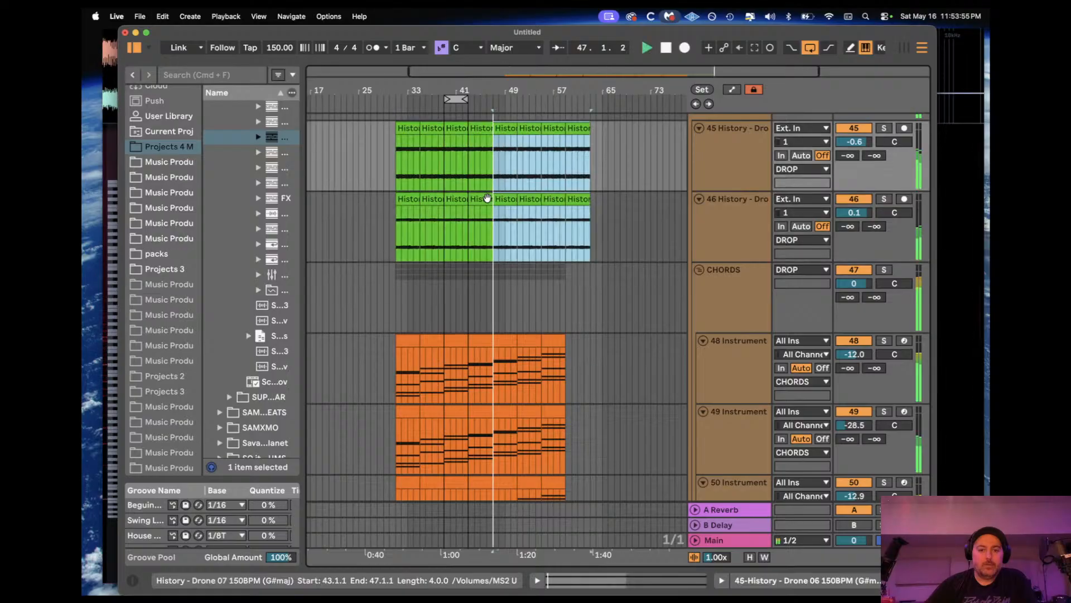
# Step: Compare playback with drone track 46 muted and unmuted, and continue listening from bar 51
pyautogui.click(854, 199)
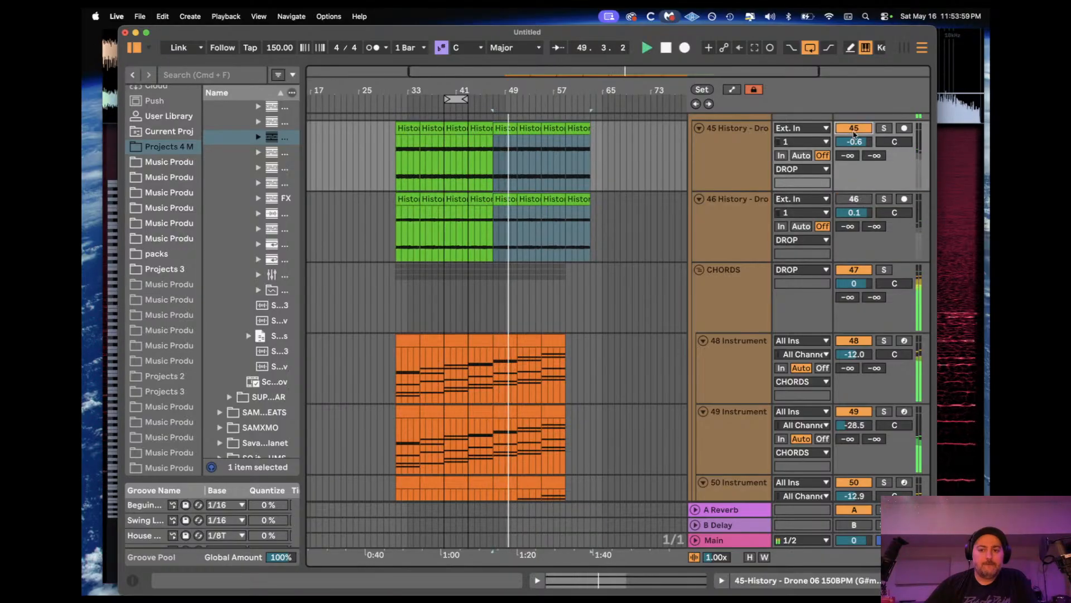
pyautogui.click(854, 199)
pyautogui.click(533, 198)
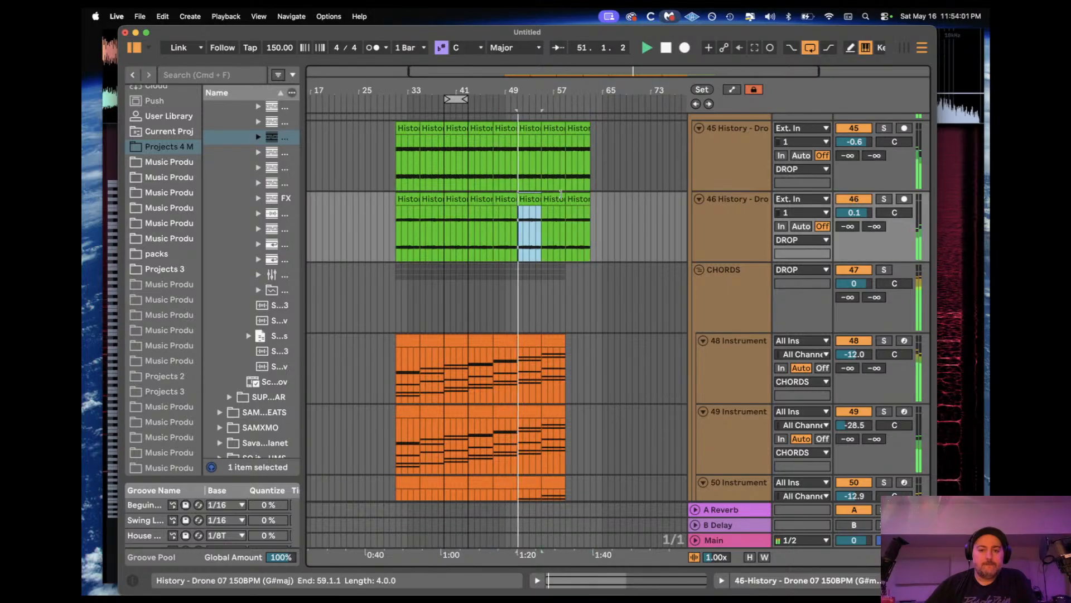
# Step: Delete the excess drone clips on tracks 45 and 46 from bar 59 onward
pyautogui.click(554, 199)
pyautogui.click(575, 199)
pyautogui.scroll(1, 576, 202)
pyautogui.keyDown('shift'); pyautogui.click(614, 189); pyautogui.keyUp('shift')
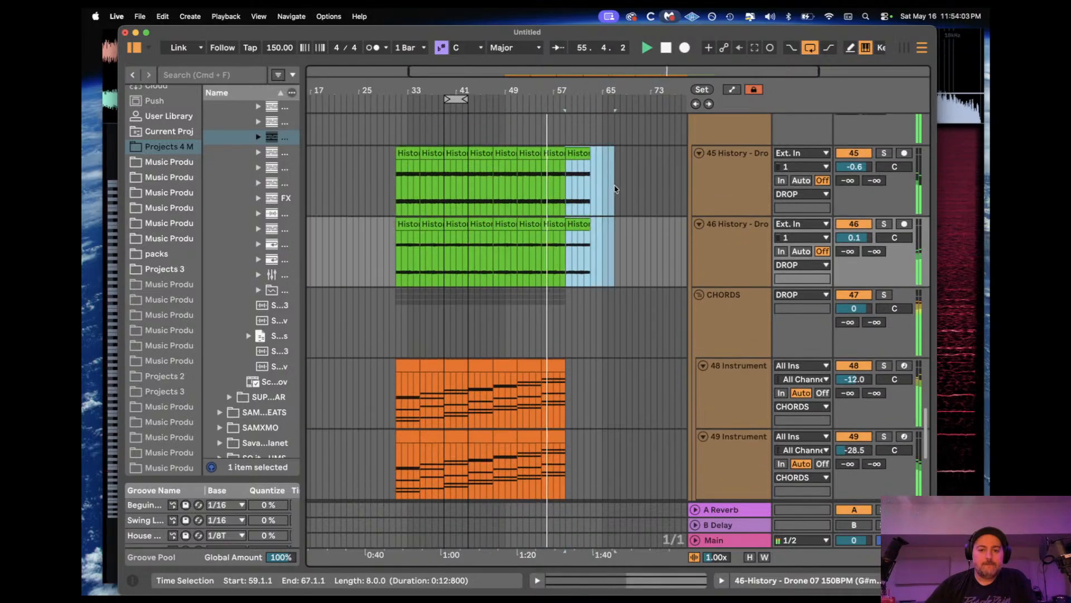
pyautogui.press('Delete')
# Step: Play from bar 31 with drone track 45 muted, switching track 46 off and back on for comparison
pyautogui.click(397, 165)
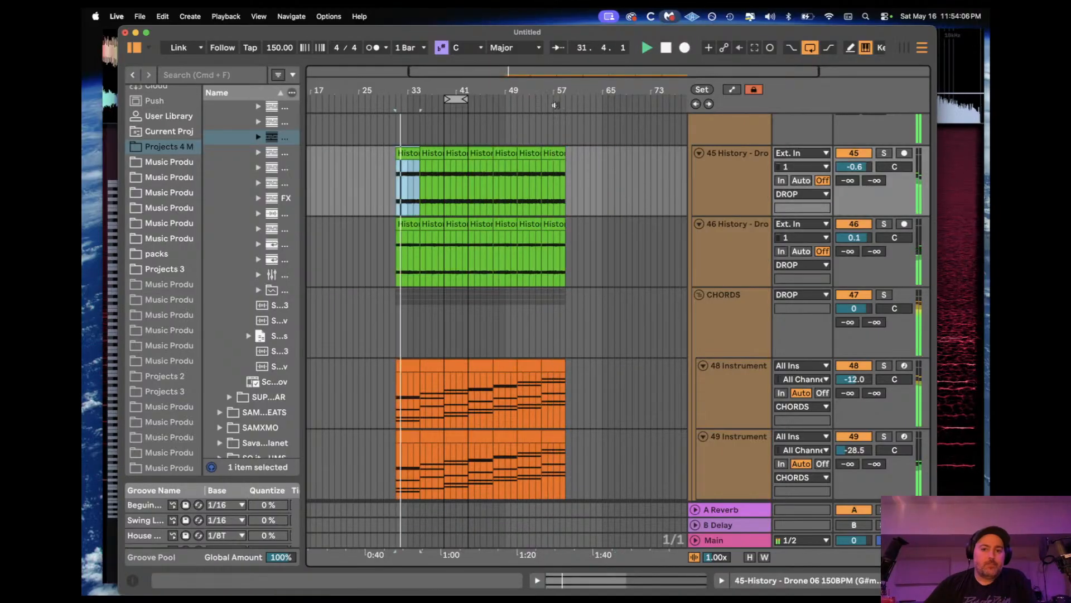
pyautogui.click(854, 153)
pyautogui.click(854, 223)
pyautogui.click(854, 224)
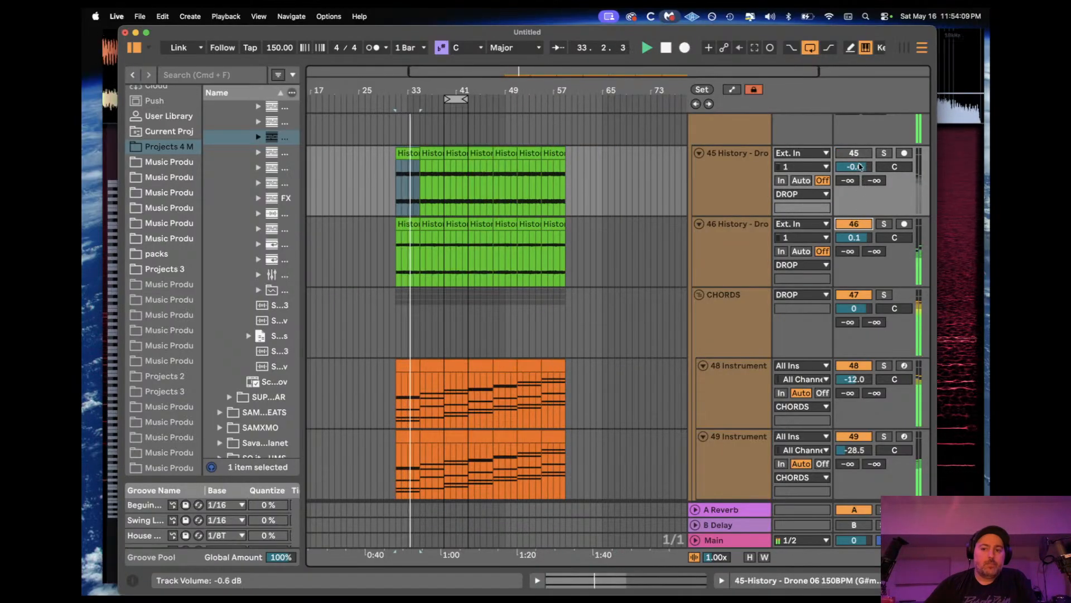
# Step: Switch drone track 45 back on and extend the arrangement loop to span bars 31 to 59
pyautogui.click(854, 152)
pyautogui.scroll(2, 473, 179)
pyautogui.scroll(-10, 473, 179)
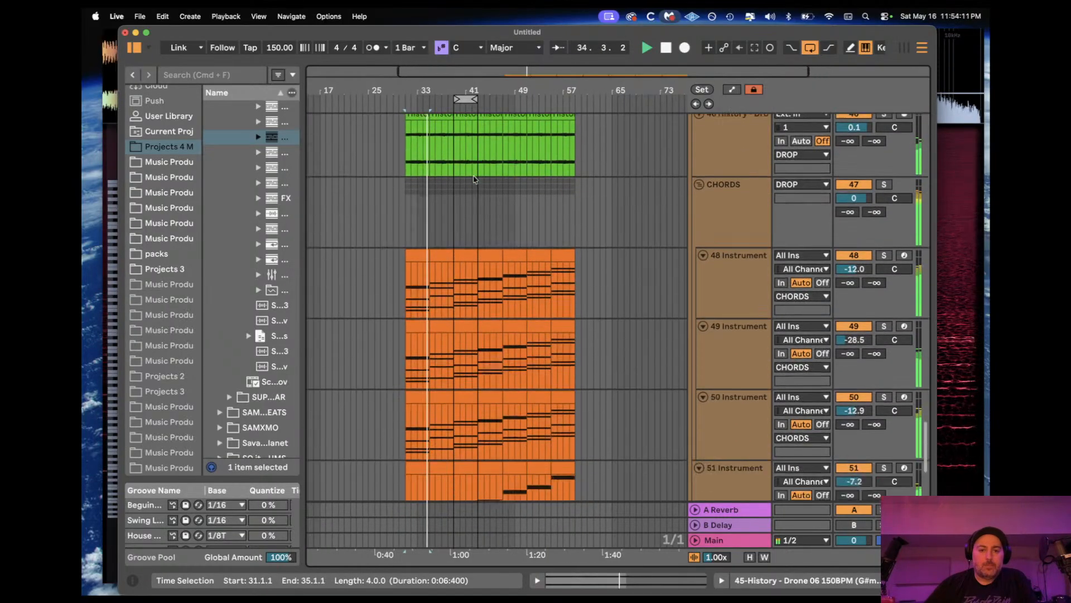
pyautogui.hscroll(-2, 473, 179)
pyautogui.scroll(-1, 473, 179)
pyautogui.hscroll(-1, 474, 179)
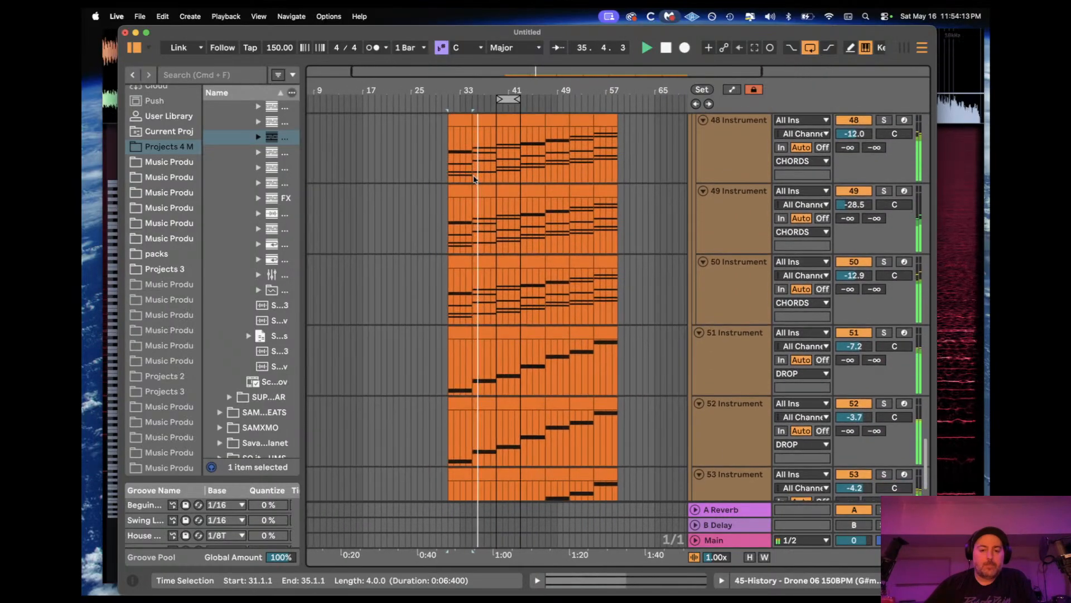
pyautogui.moveTo(486, 104); pyautogui.dragTo(450, 103)
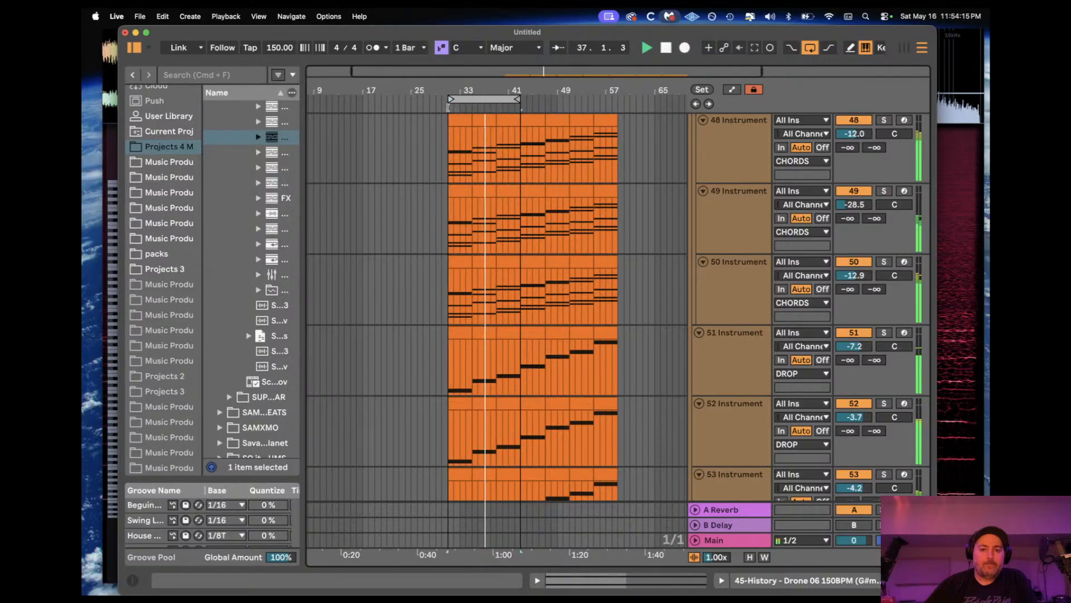
pyautogui.moveTo(518, 100); pyautogui.dragTo(616, 101)
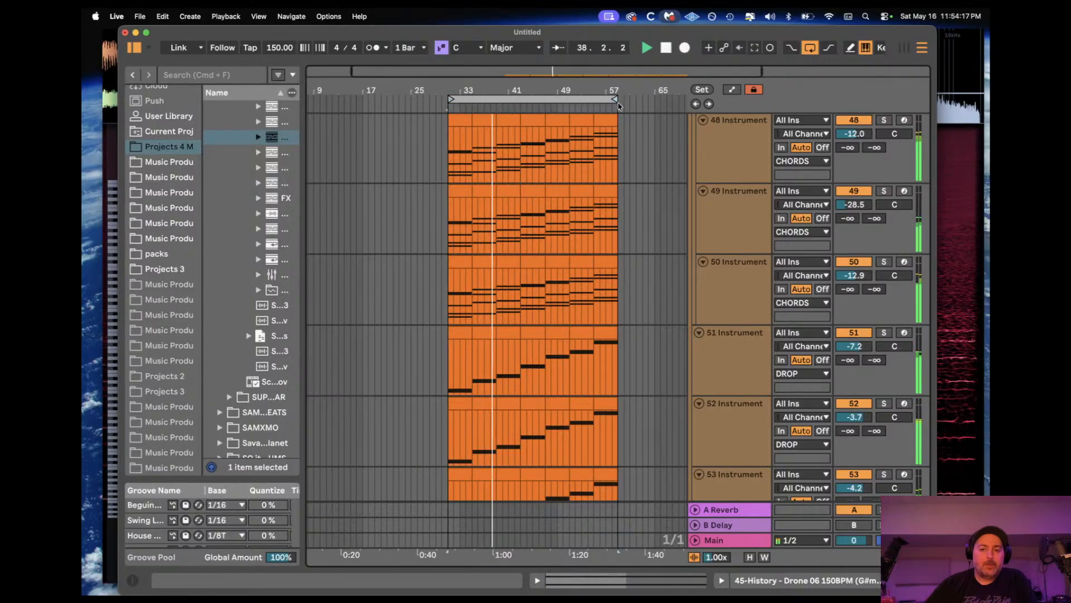
# Step: Stop playback and duplicate the time of the two bars before bar 31, shifting the DROP material to bar 33
pyautogui.scroll(10, 553, 166)
pyautogui.hscroll(3, 553, 166)
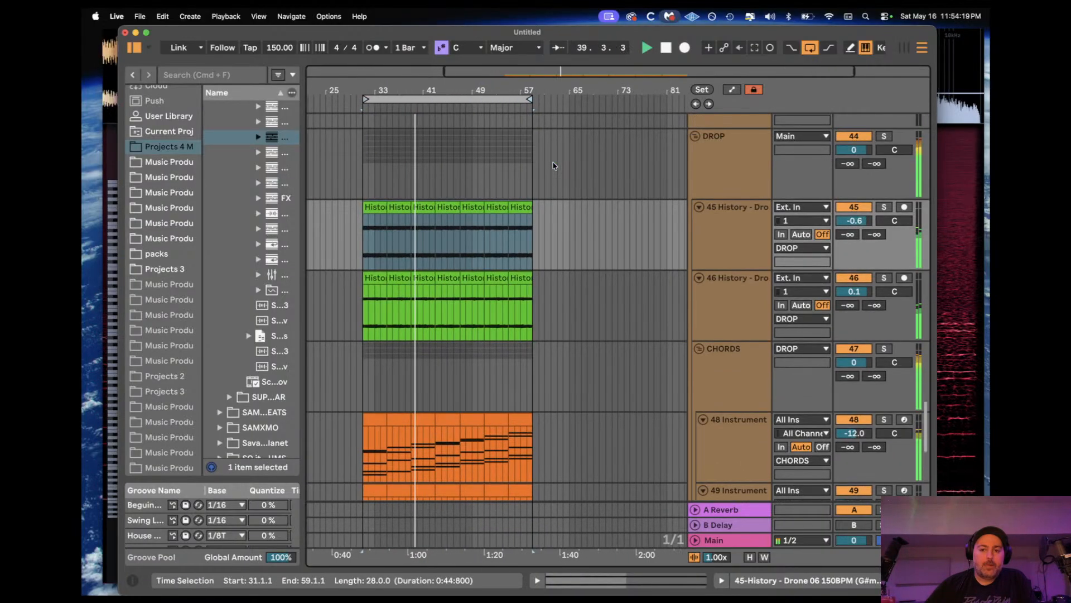
pyautogui.scroll(4, 553, 166)
pyautogui.hscroll(1, 553, 166)
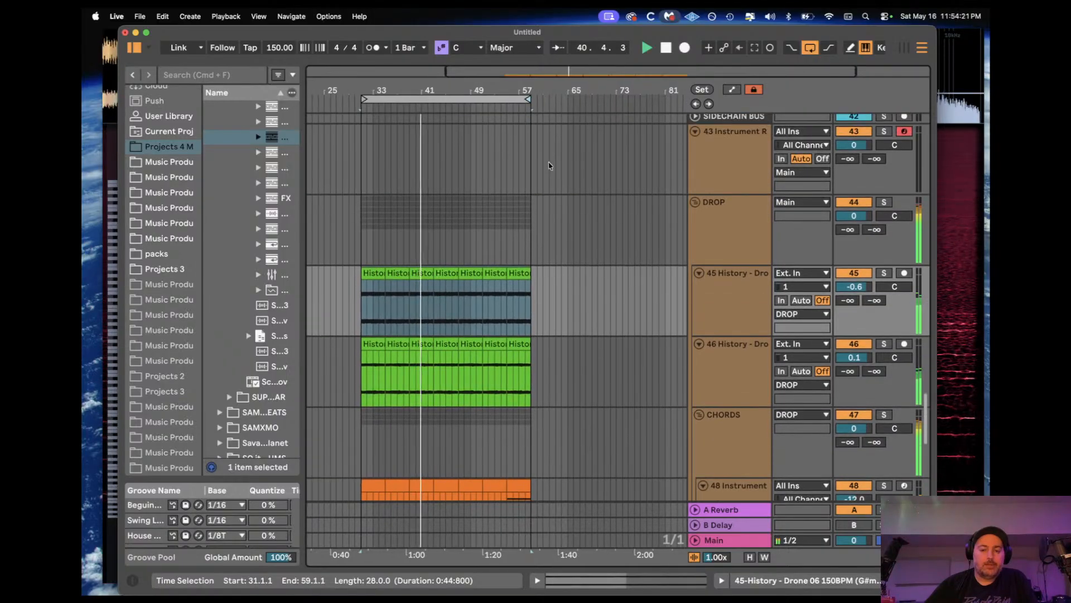
pyautogui.click(694, 202)
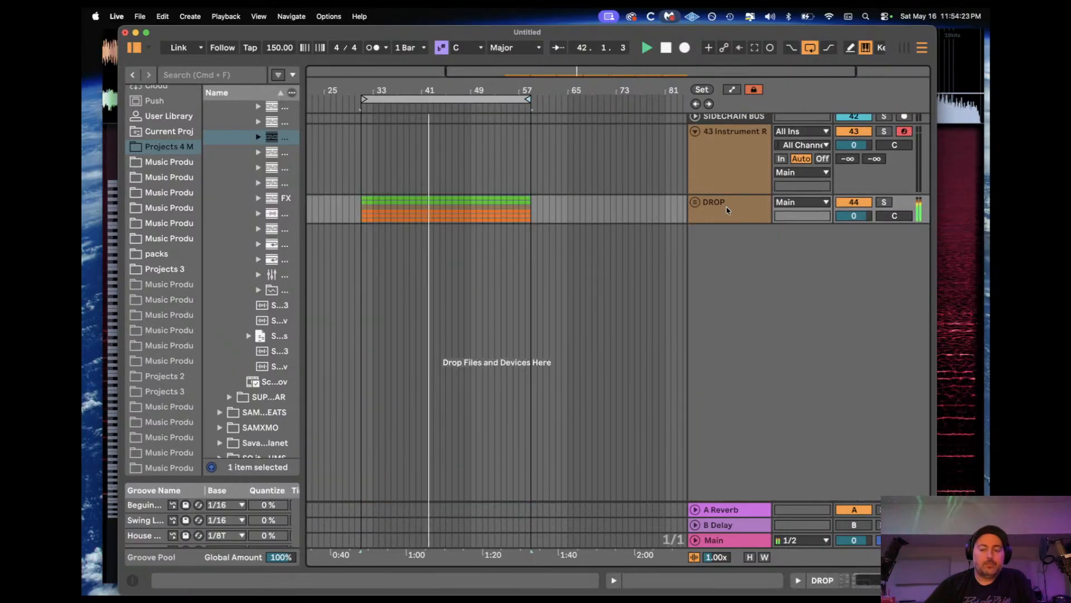
pyautogui.click(696, 203)
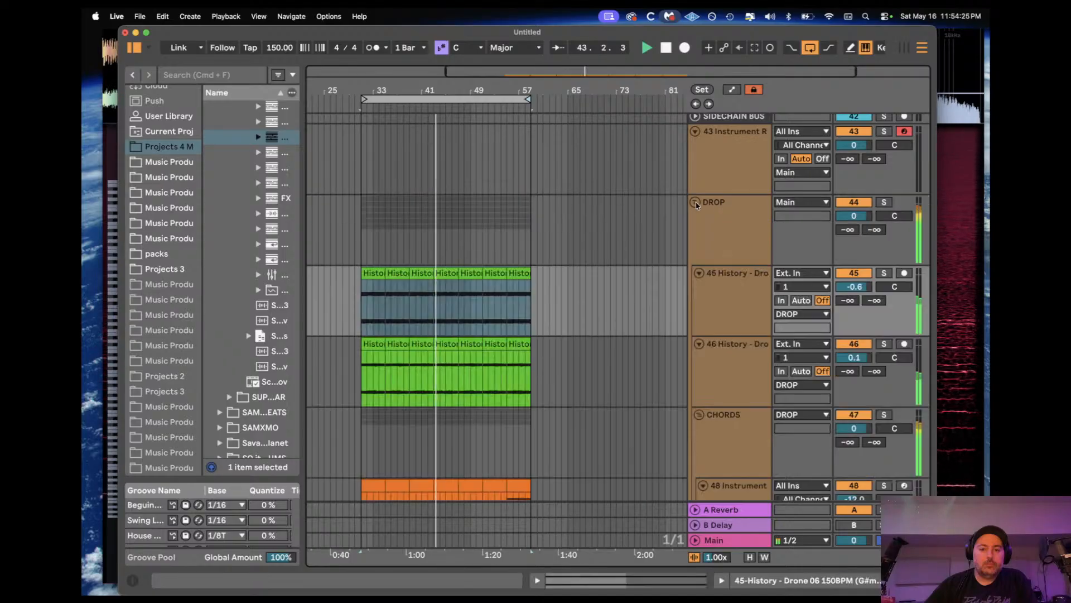
pyautogui.click(360, 215)
pyautogui.press('space')
pyautogui.moveTo(360, 214); pyautogui.dragTo(348, 215)
pyautogui.press('super+shift+d')
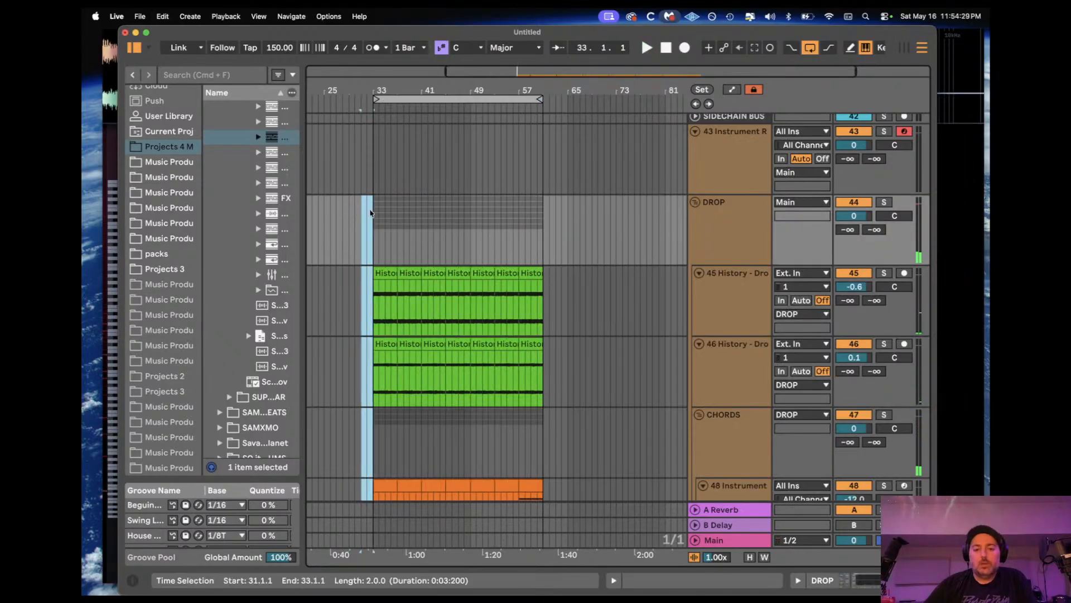
pyautogui.click(370, 212)
# Step: Enable EQ Eight on the DROP group, delete its band 8 frequency automation, and lower that high cut to 562 Hz during playback
pyautogui.doubleClick(721, 195)
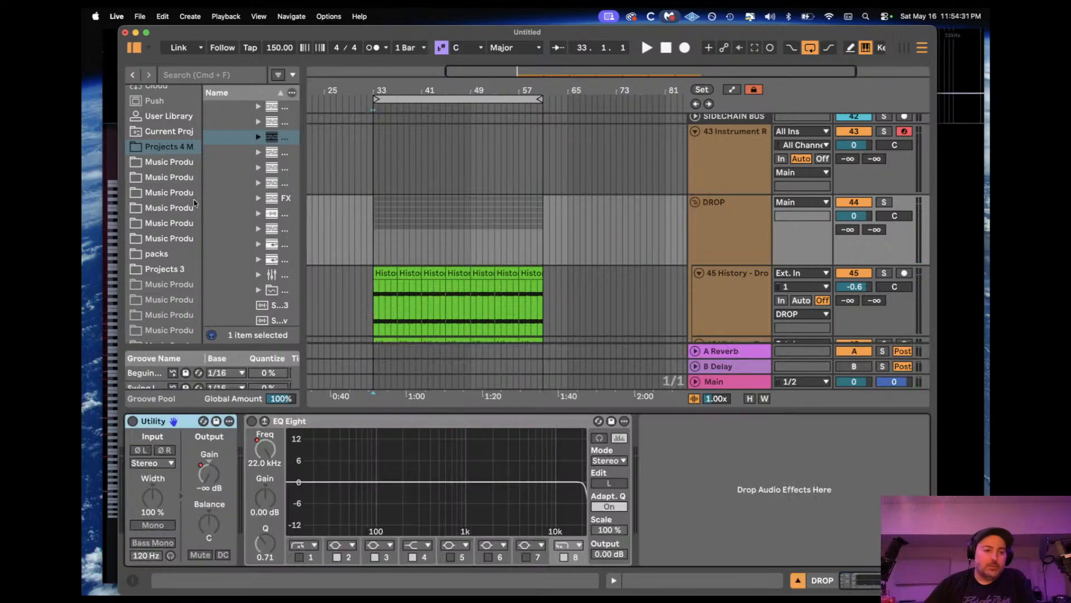
pyautogui.click(250, 421)
pyautogui.rightClick(275, 457)
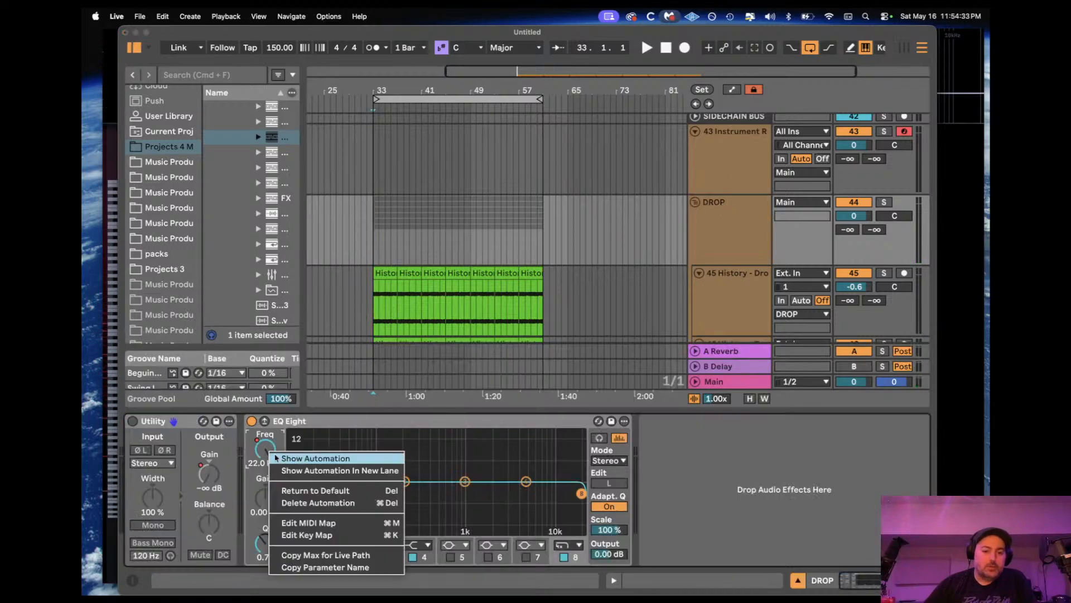
pyautogui.click(317, 490)
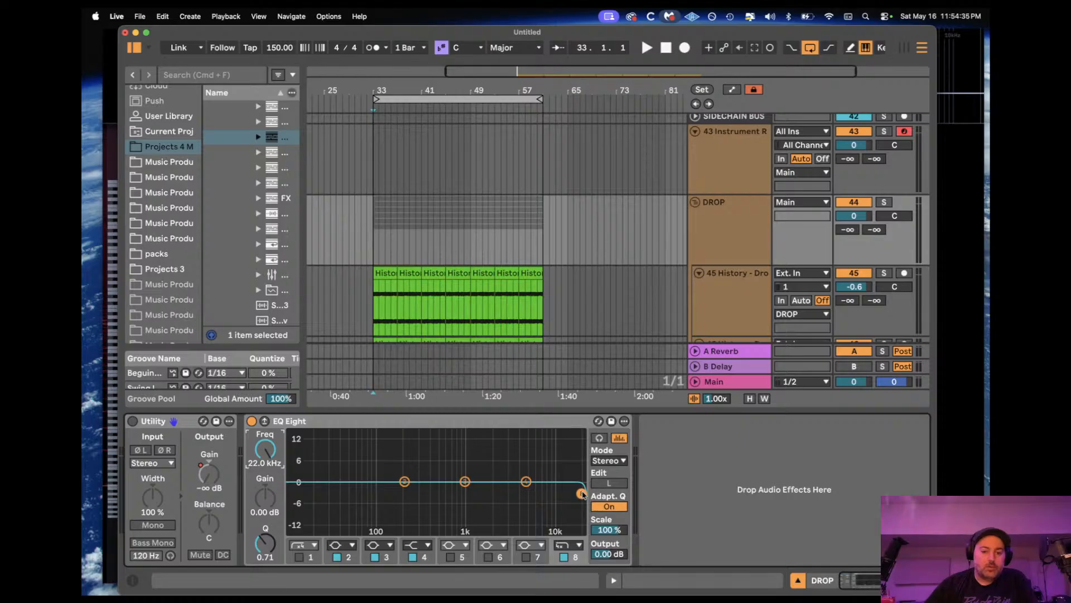
pyautogui.press('space')
pyautogui.moveTo(581, 494); pyautogui.dragTo(443, 492)
# Step: Audition the filtered DROP chords by restarting playback from bars 53, 33, 57, 41 and 45 to compare possible chord orders
pyautogui.click(498, 252)
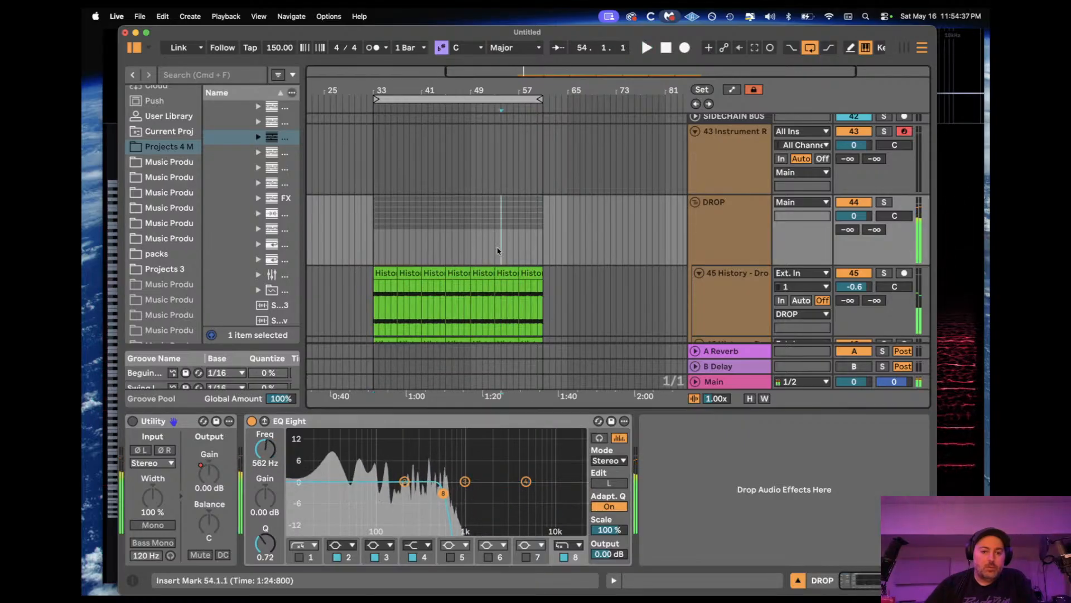
pyautogui.click(493, 252)
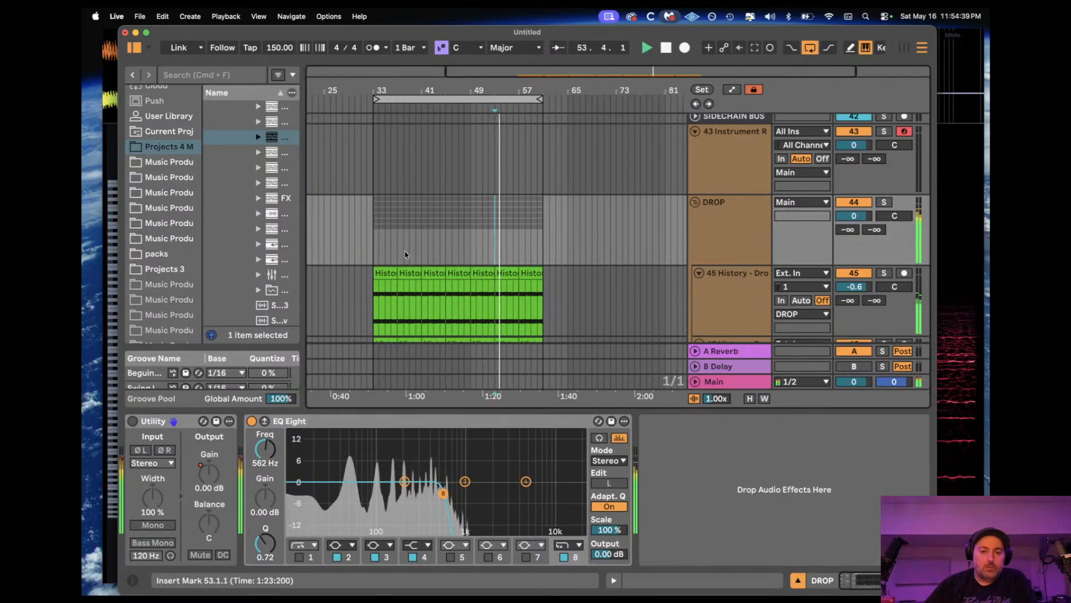
pyautogui.click(373, 258)
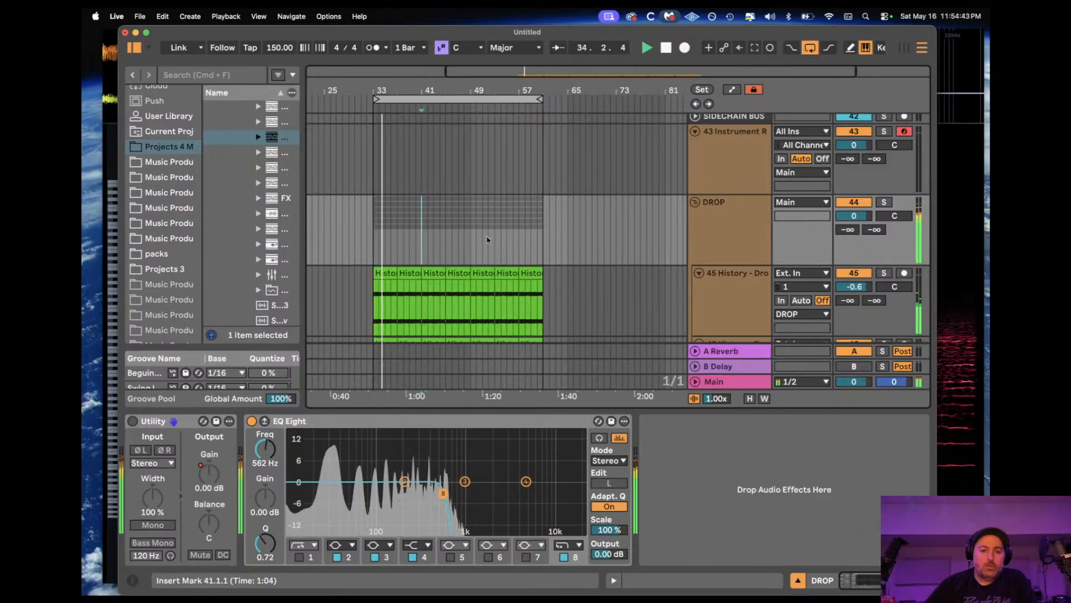
pyautogui.click(518, 235)
pyautogui.press('space')
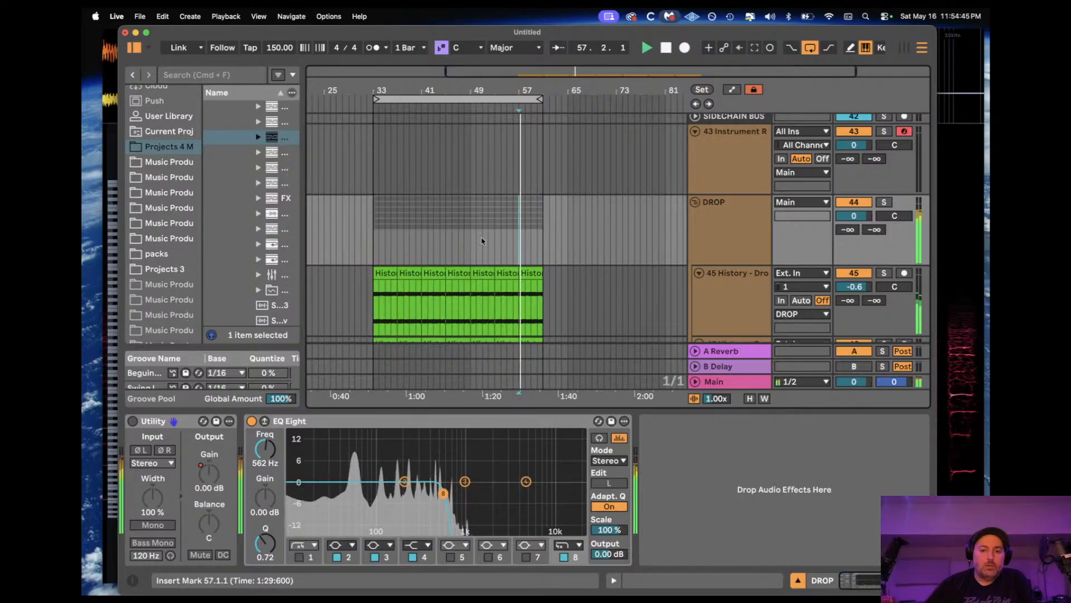
pyautogui.click(492, 236)
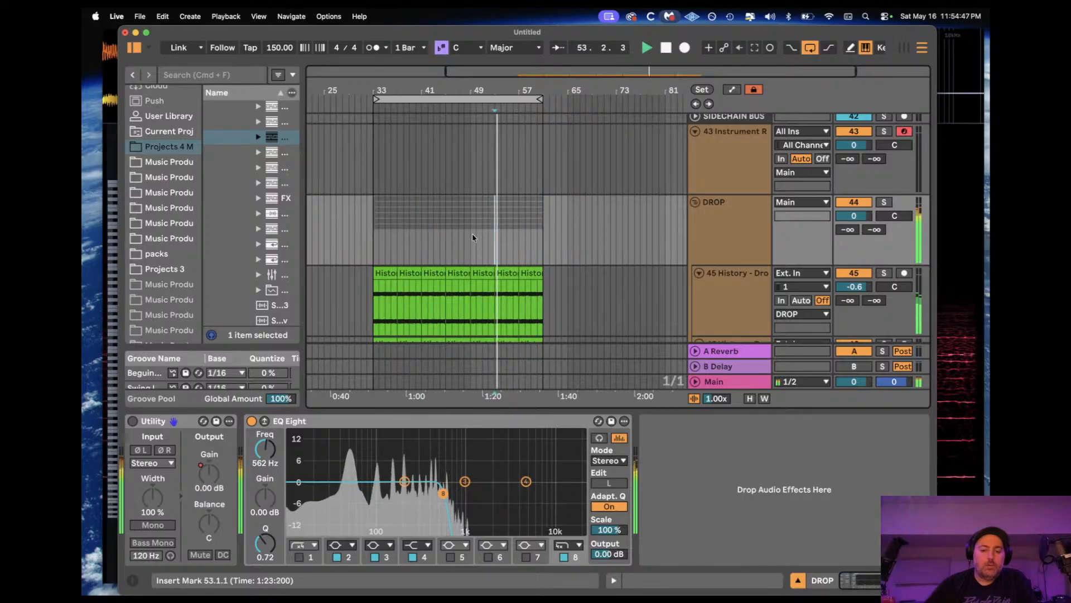
pyautogui.click(375, 251)
pyautogui.click(421, 254)
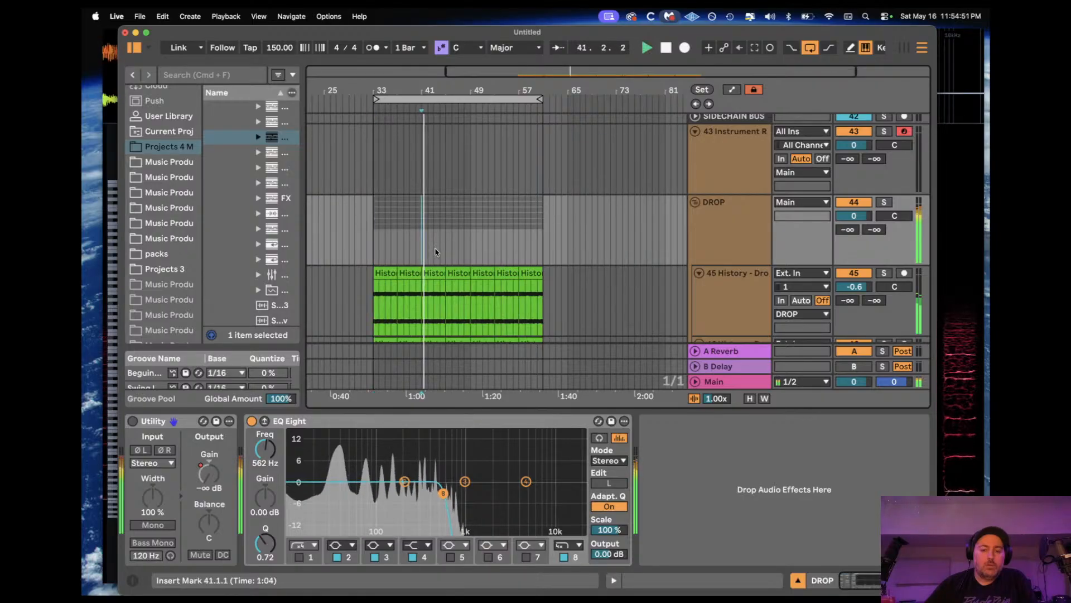
pyautogui.click(445, 249)
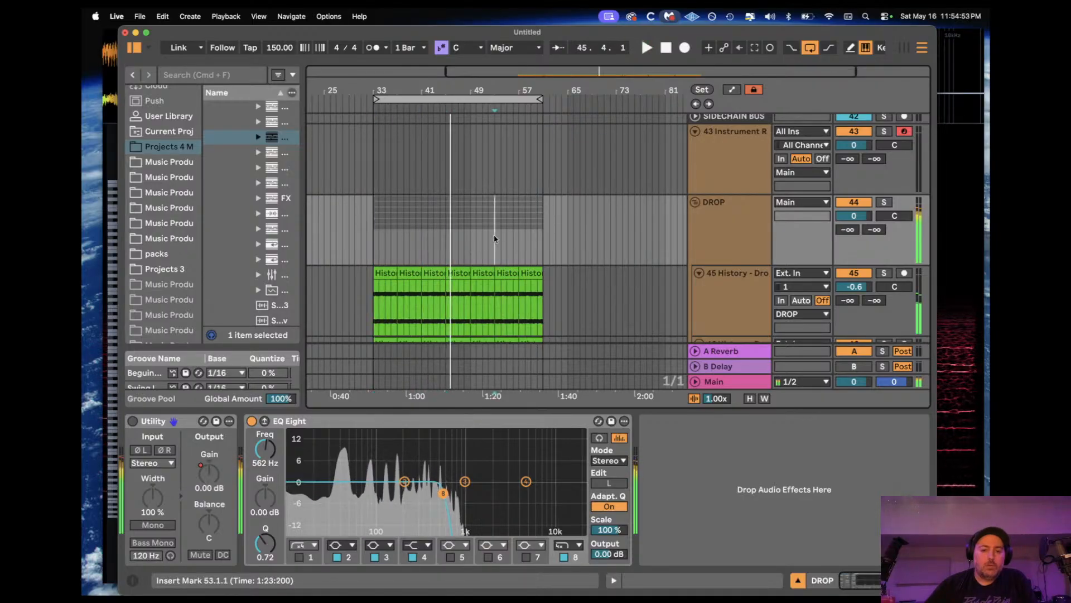
pyautogui.click(446, 244)
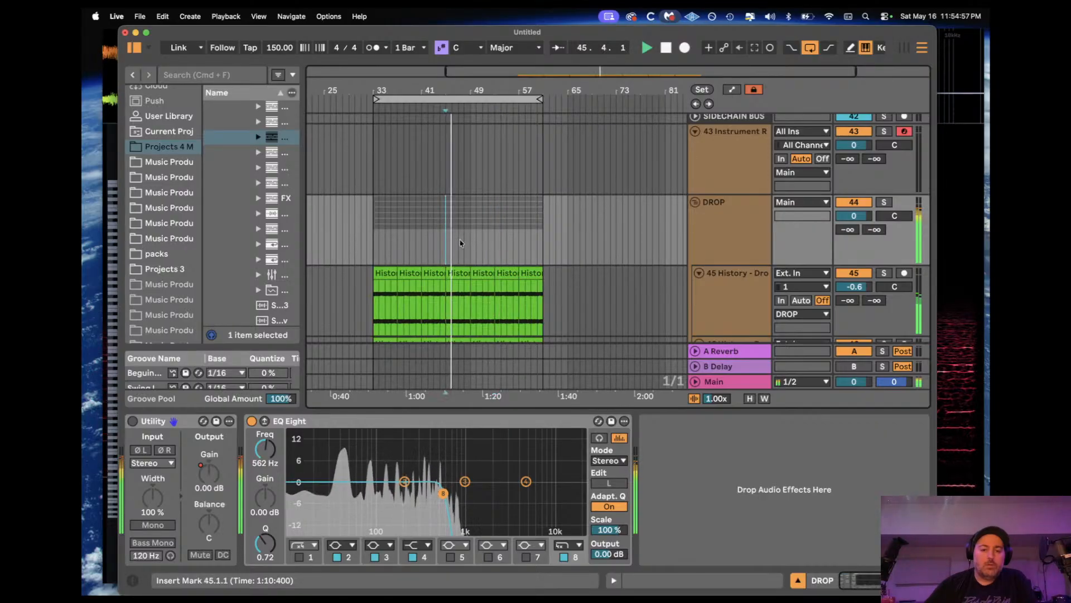
# Step: Compare more chord sequences in the filtered DROP section by jumping playback among bars 33, 38, 58, 42, 34 and 35
pyautogui.click(373, 248)
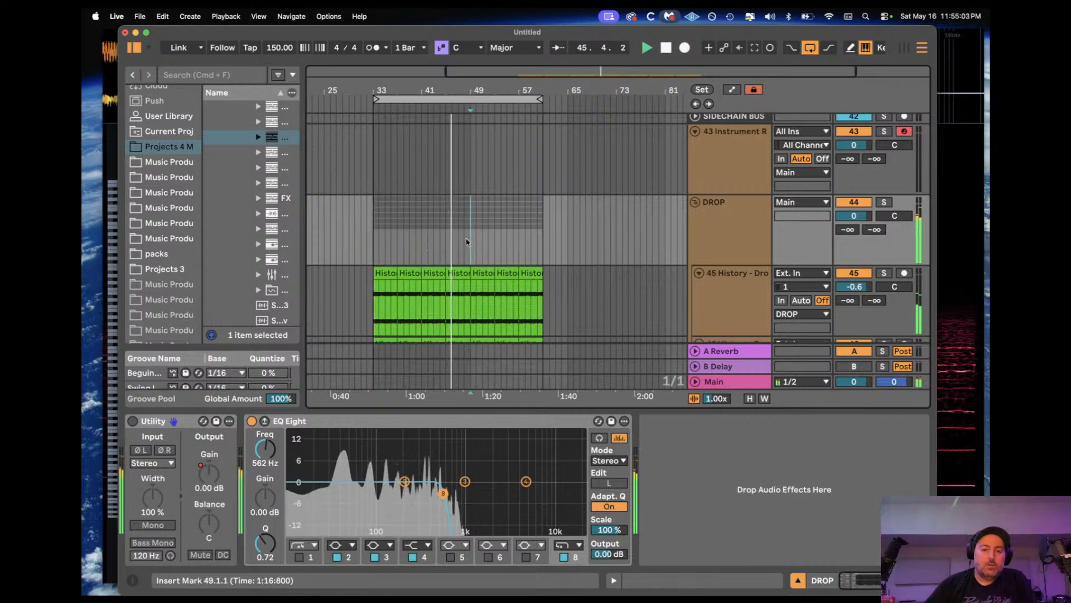
pyautogui.click(404, 247)
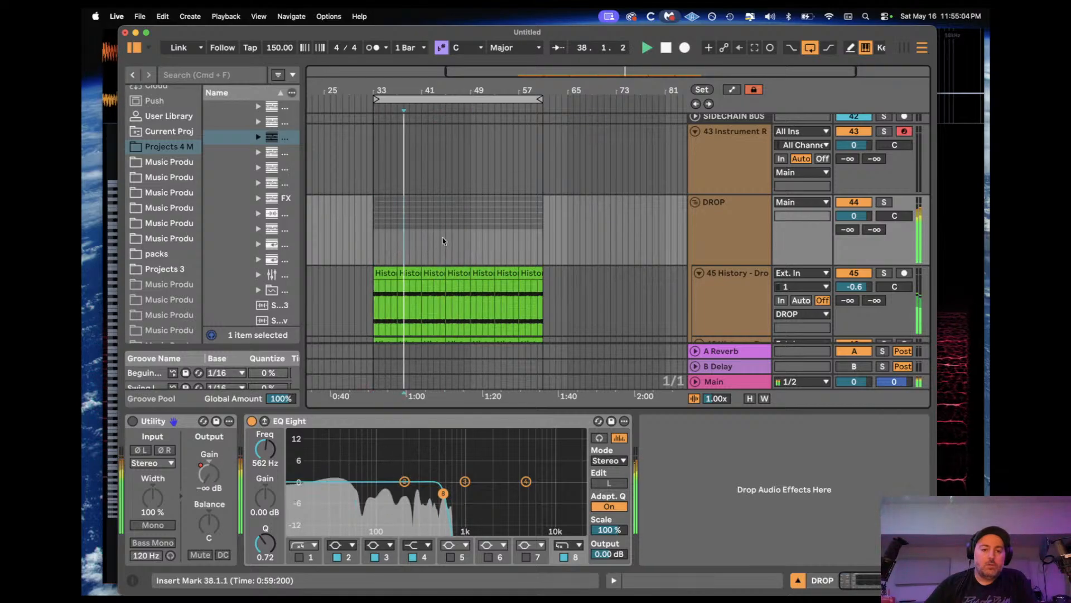
pyautogui.click(522, 249)
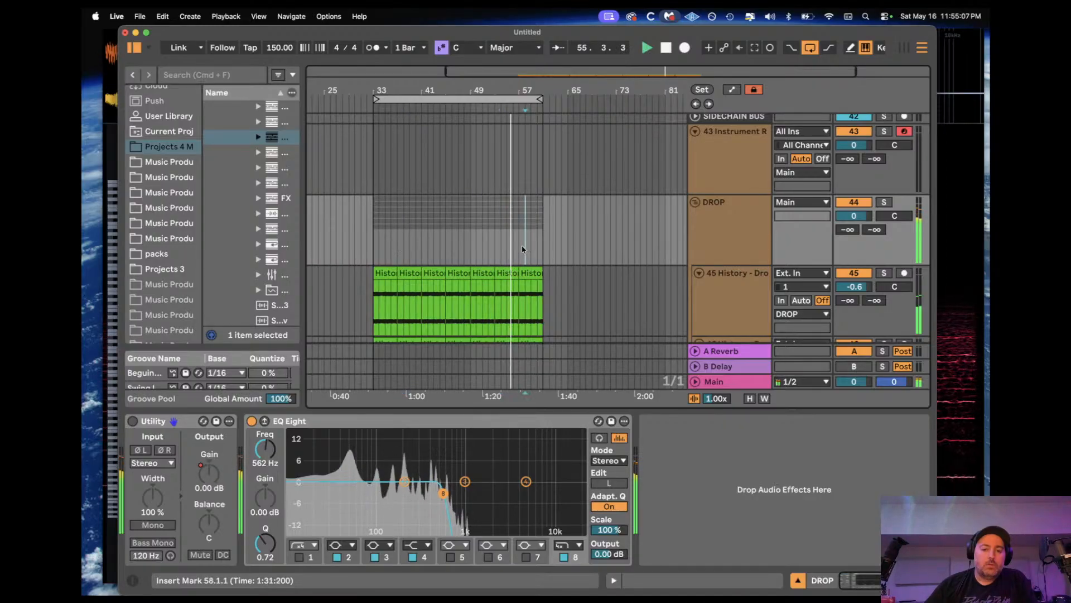
pyautogui.click(427, 252)
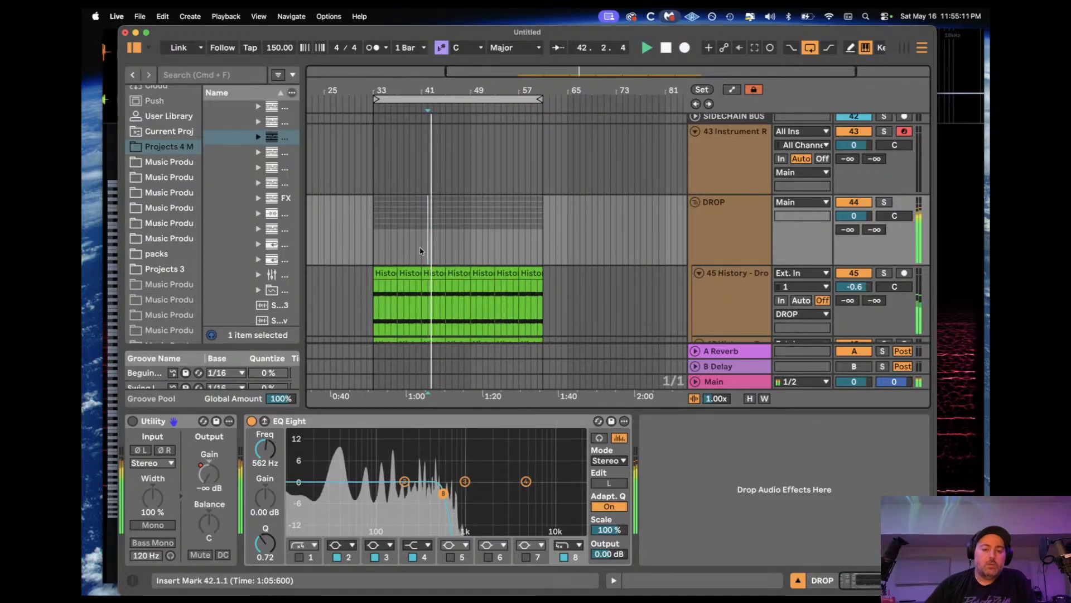
pyautogui.click(386, 250)
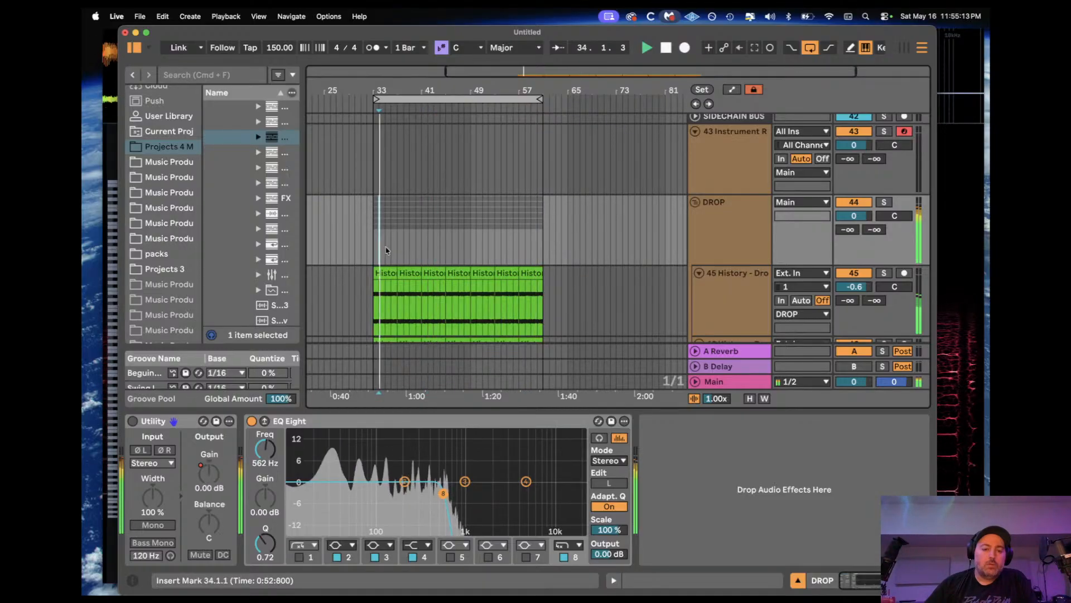
pyautogui.scroll(-3, 389, 249)
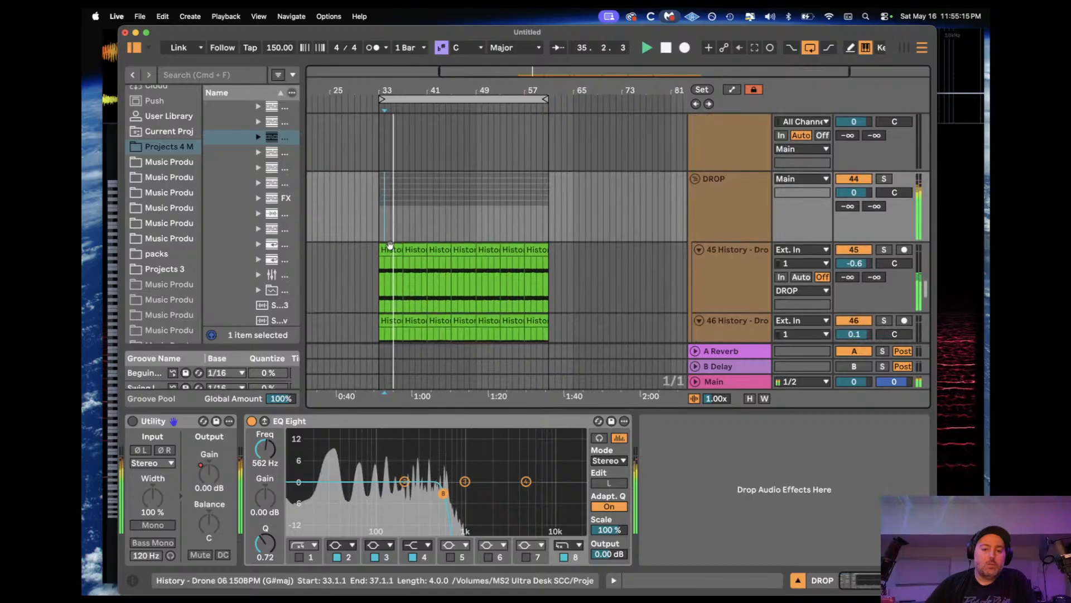
pyautogui.click(434, 184)
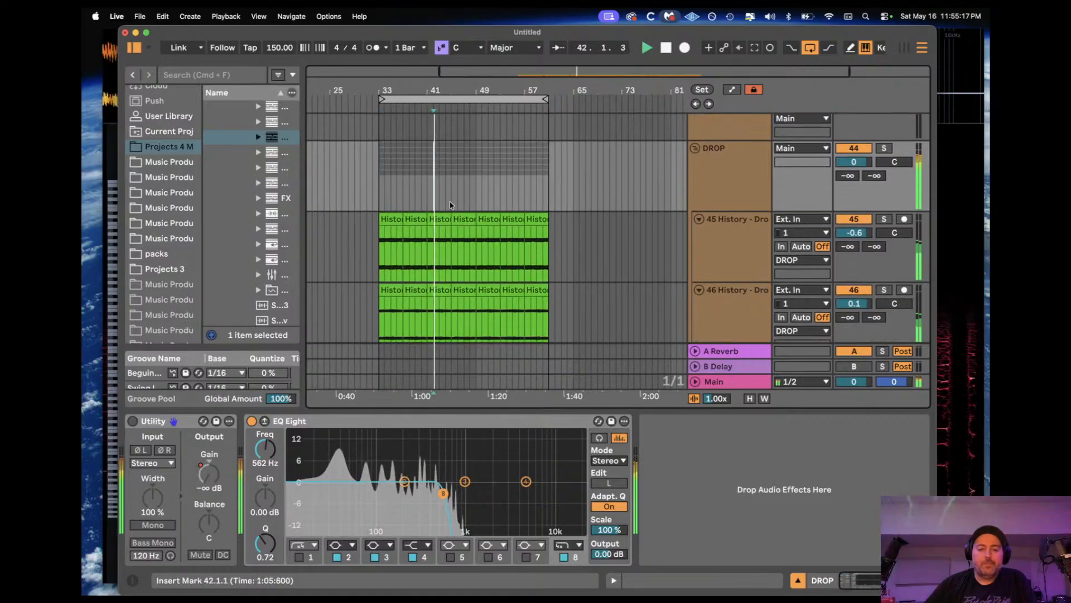
pyautogui.click(391, 201)
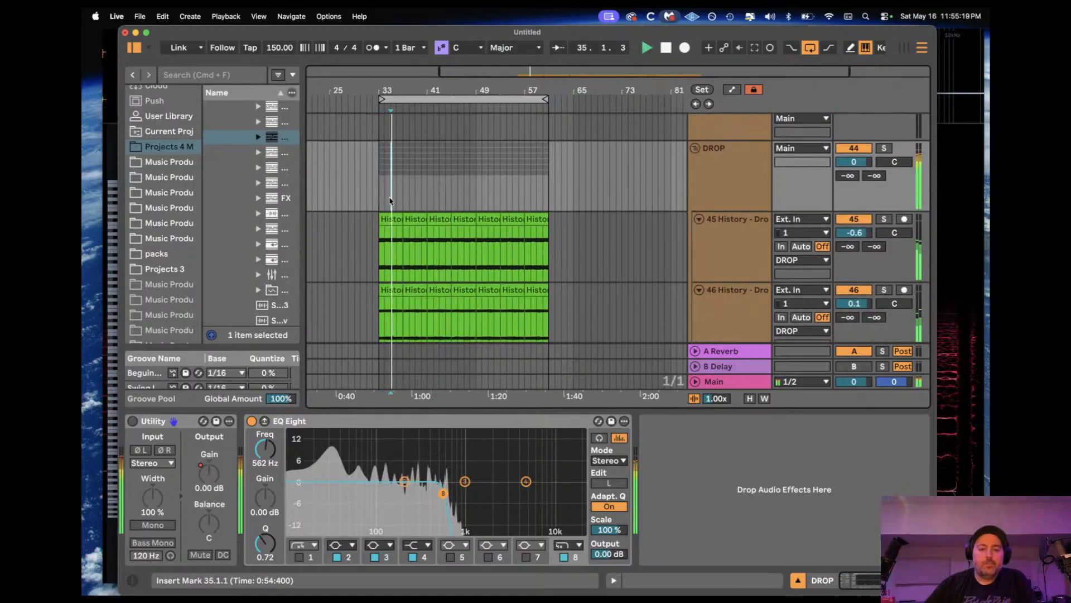
# Step: Turn off the EQ Eight on the DROP group and audition the drop from bar 33
pyautogui.click(458, 200)
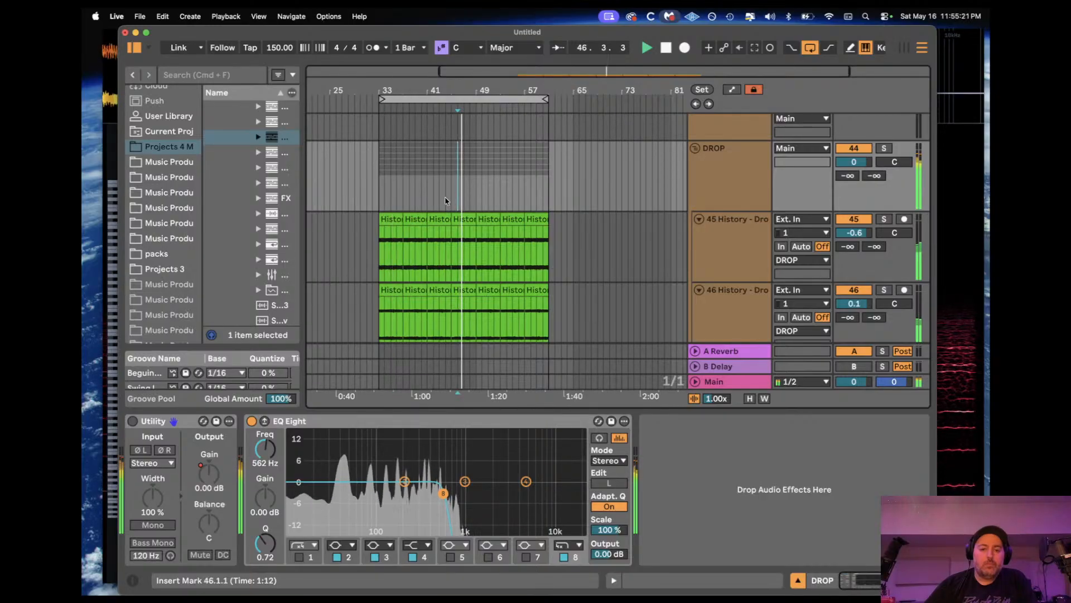
pyautogui.click(435, 201)
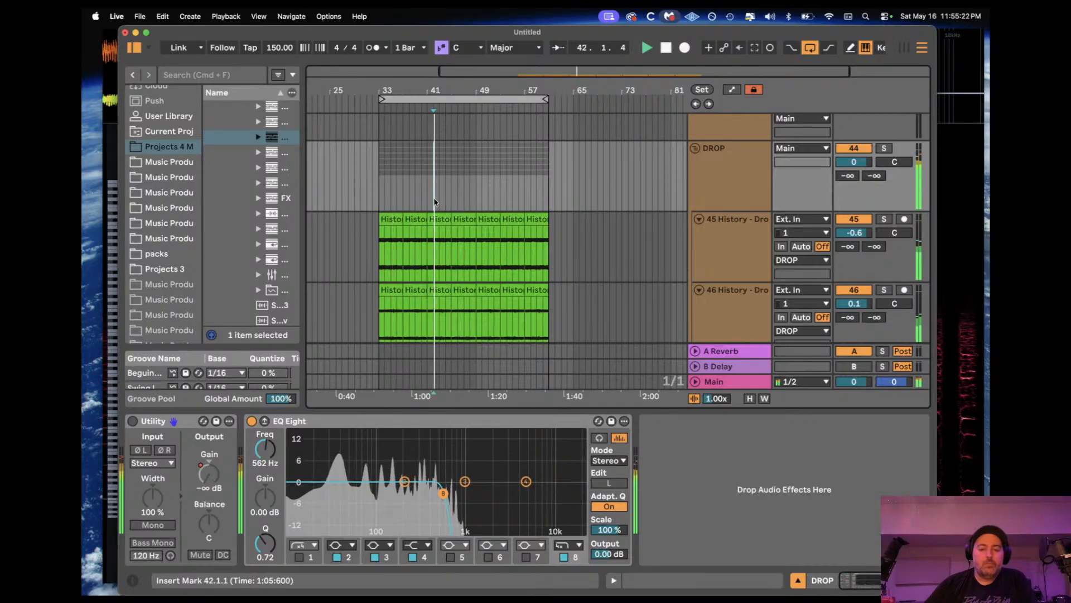
pyautogui.click(252, 420)
pyautogui.click(381, 187)
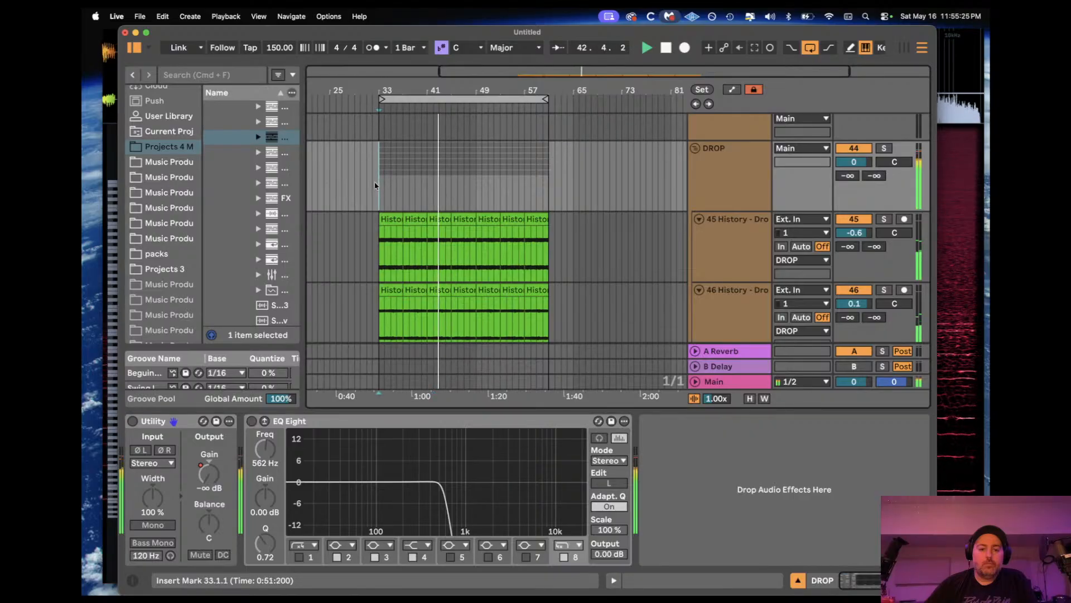
pyautogui.scroll(3, 572, 162)
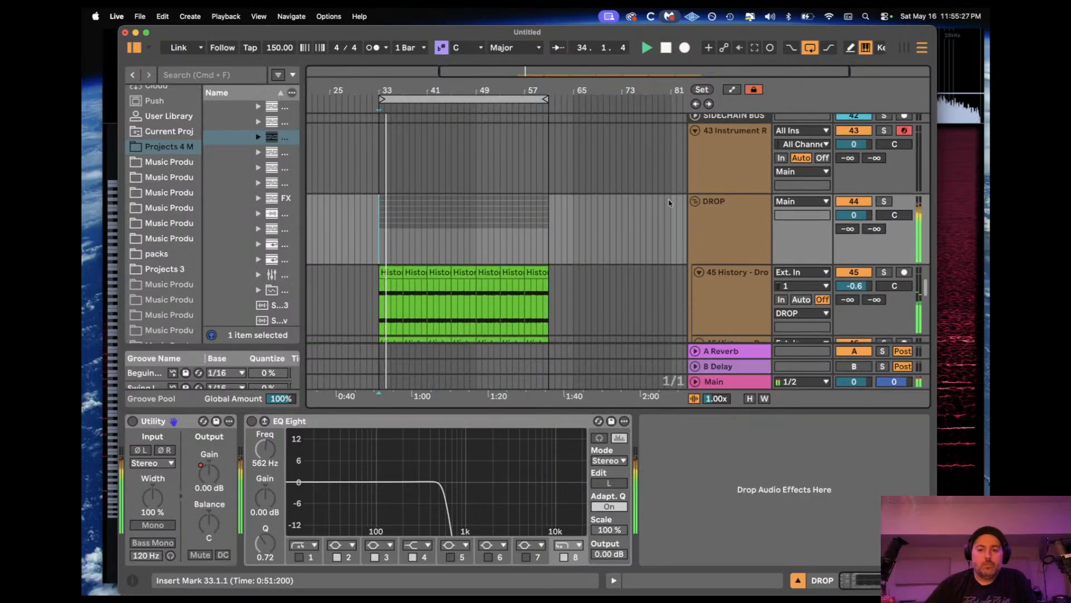
pyautogui.click(709, 220)
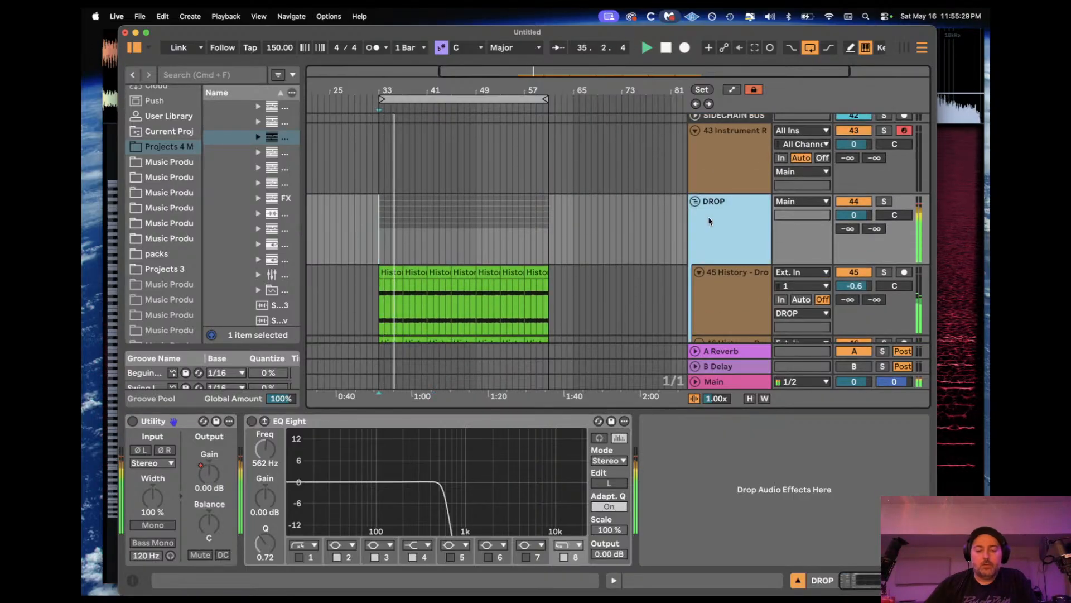
pyautogui.scroll(-3, 494, 193)
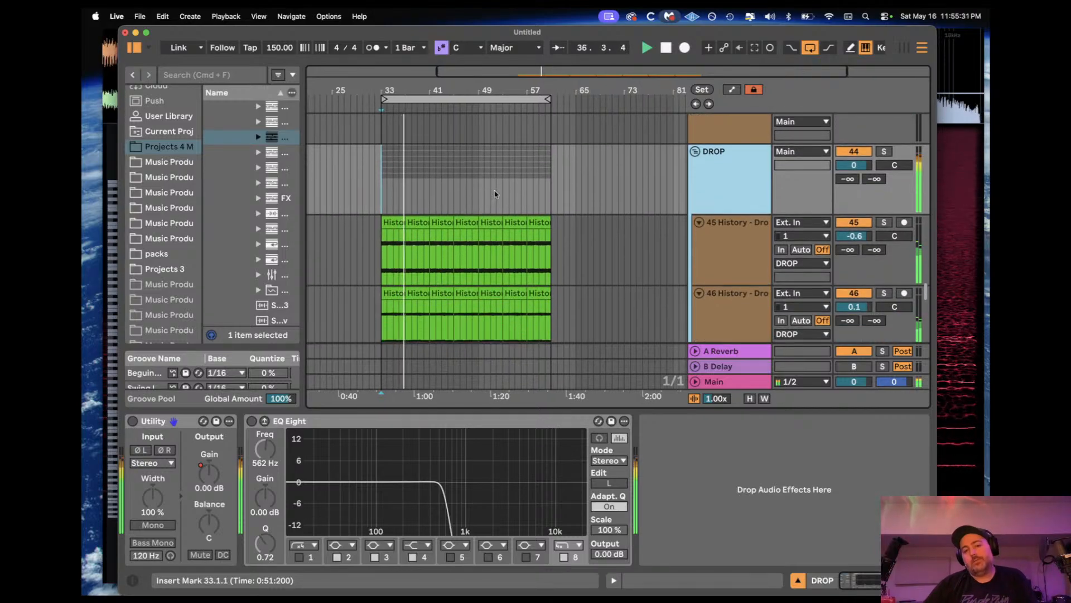
pyautogui.click(393, 217)
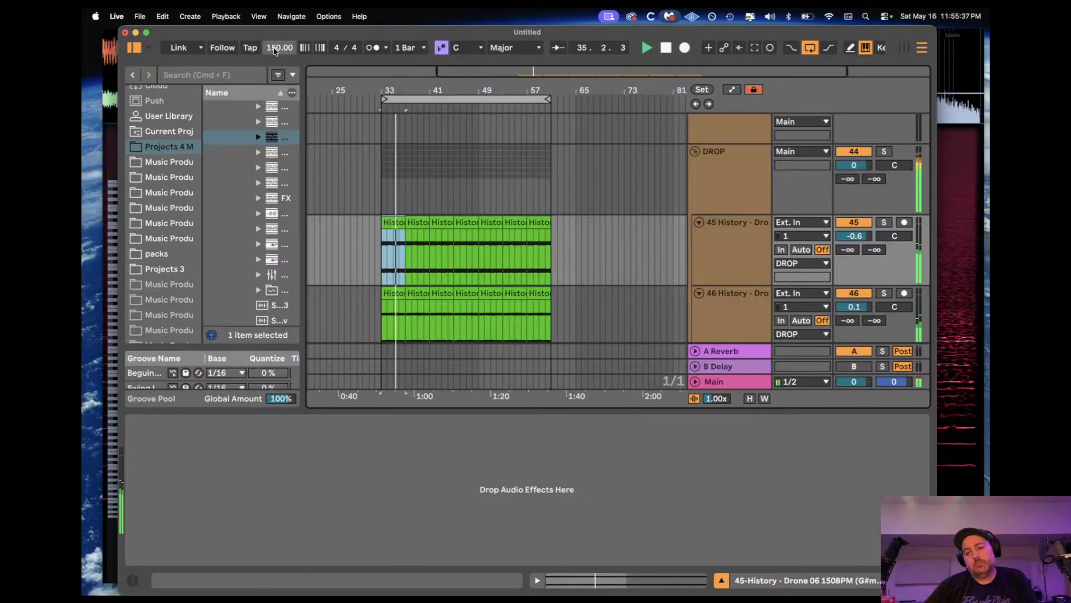
# Step: Lower the project tempo to 90 BPM and play the drop from its start to check it
pyautogui.moveTo(274, 52); pyautogui.dragTo(275, 70)
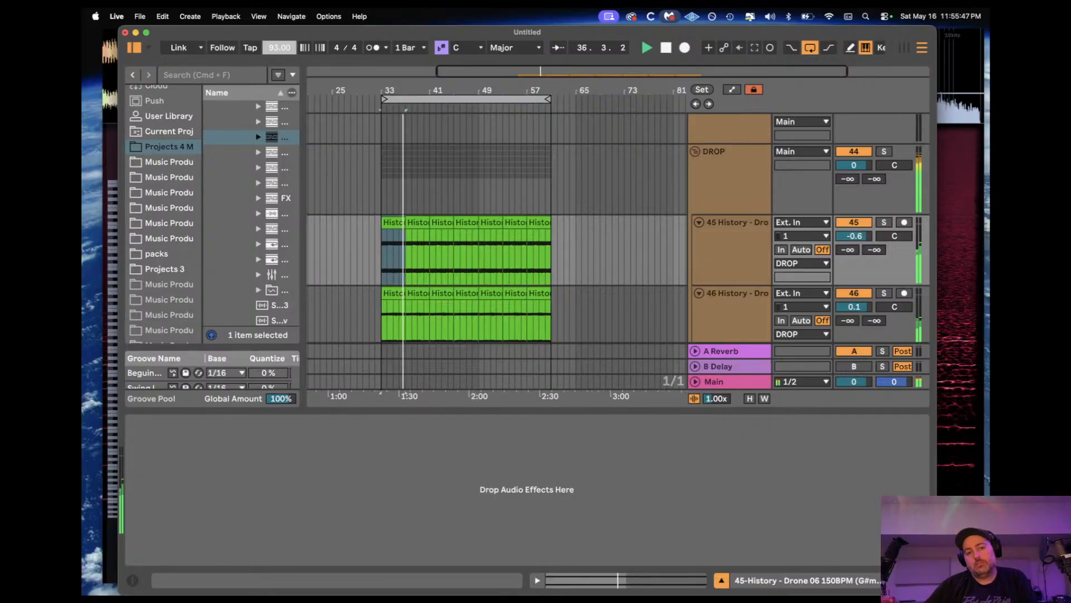
pyautogui.moveTo(279, 48); pyautogui.dragTo(279, 49)
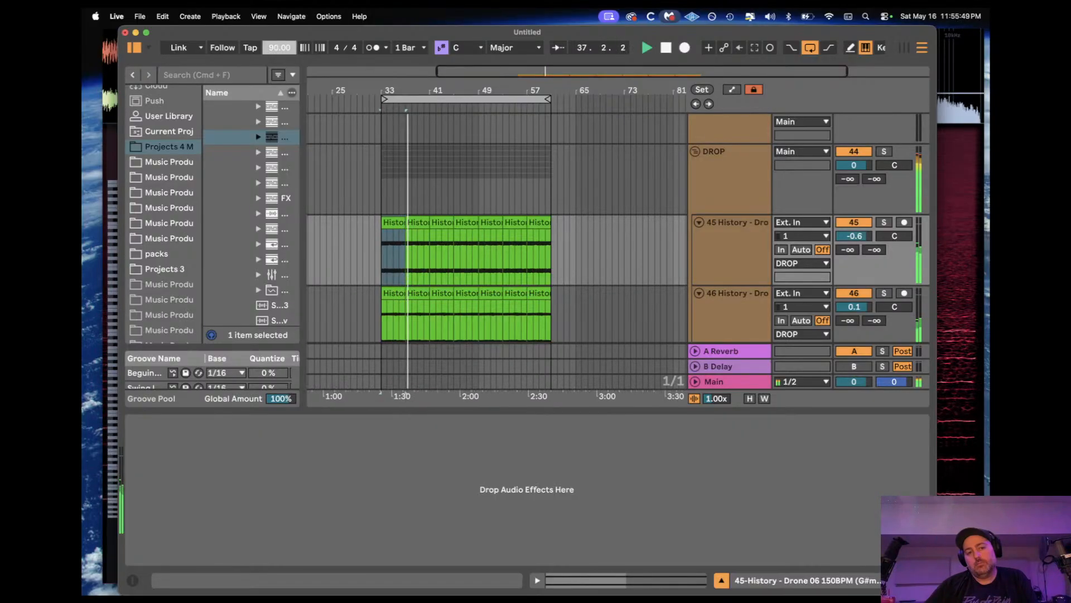
pyautogui.press('space')
pyautogui.press('space')
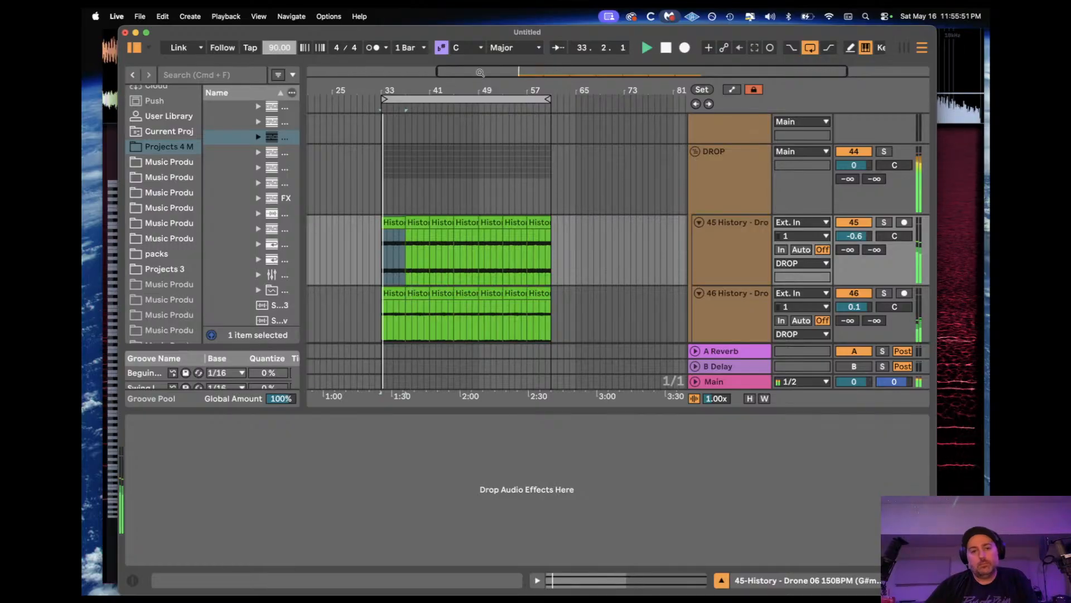
pyautogui.moveTo(480, 73); pyautogui.dragTo(479, 77)
pyautogui.hscroll(2, 517, 158)
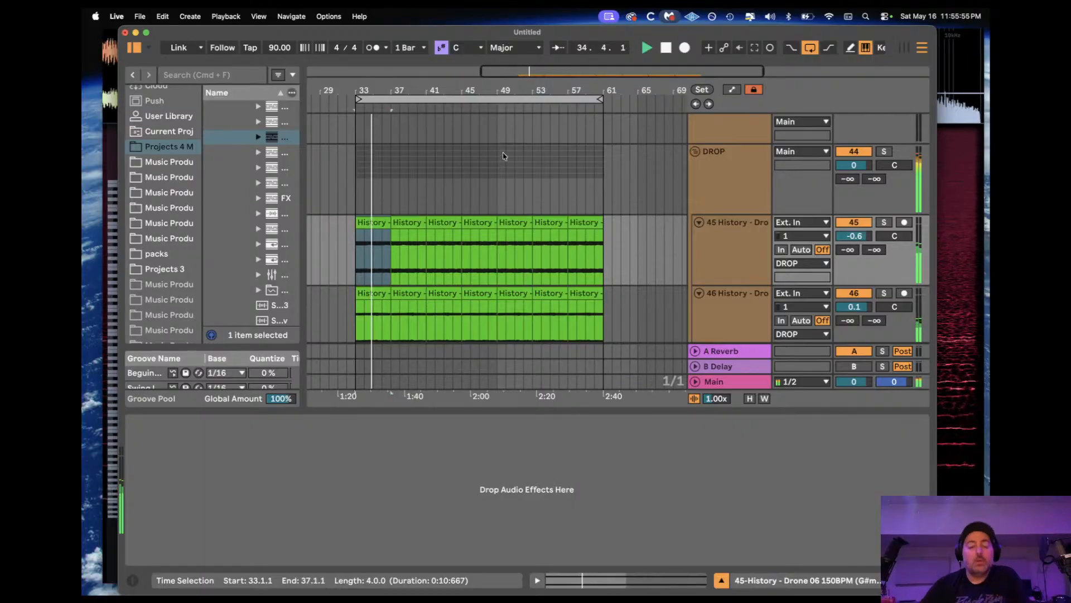
pyautogui.press('space')
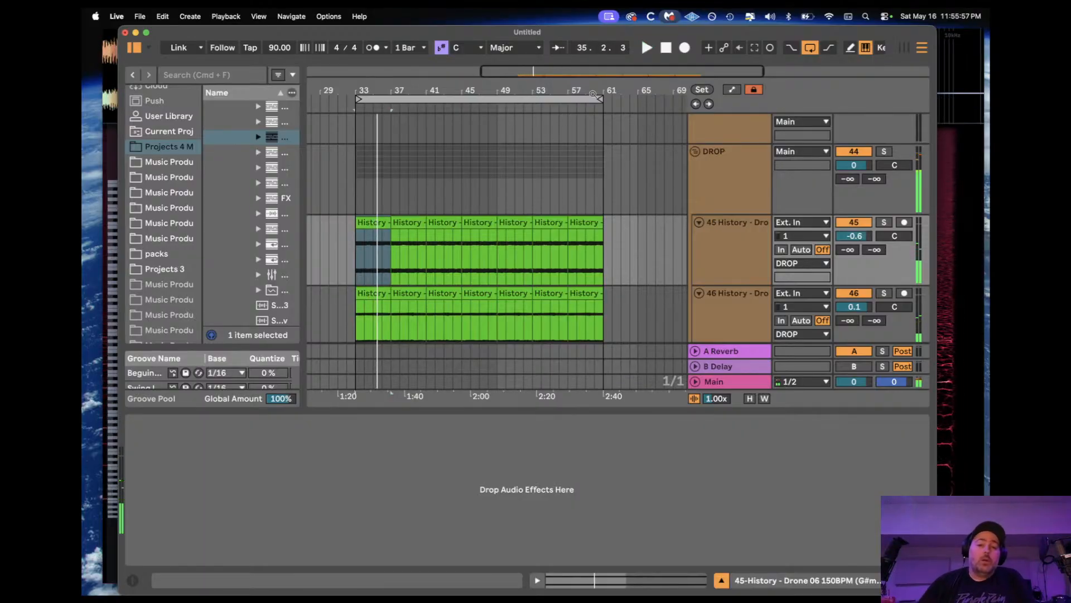
# Step: Shorten the loop to the four bars from bar 33 and export that section of the Main output as Cmin.wav
pyautogui.moveTo(600, 99); pyautogui.dragTo(391, 98)
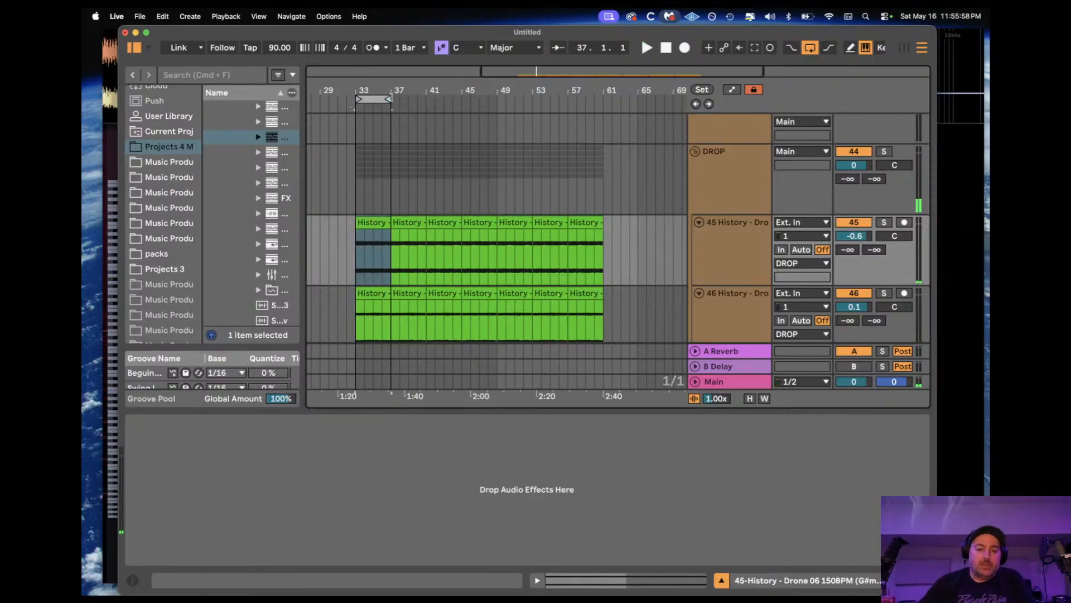
pyautogui.click(373, 99)
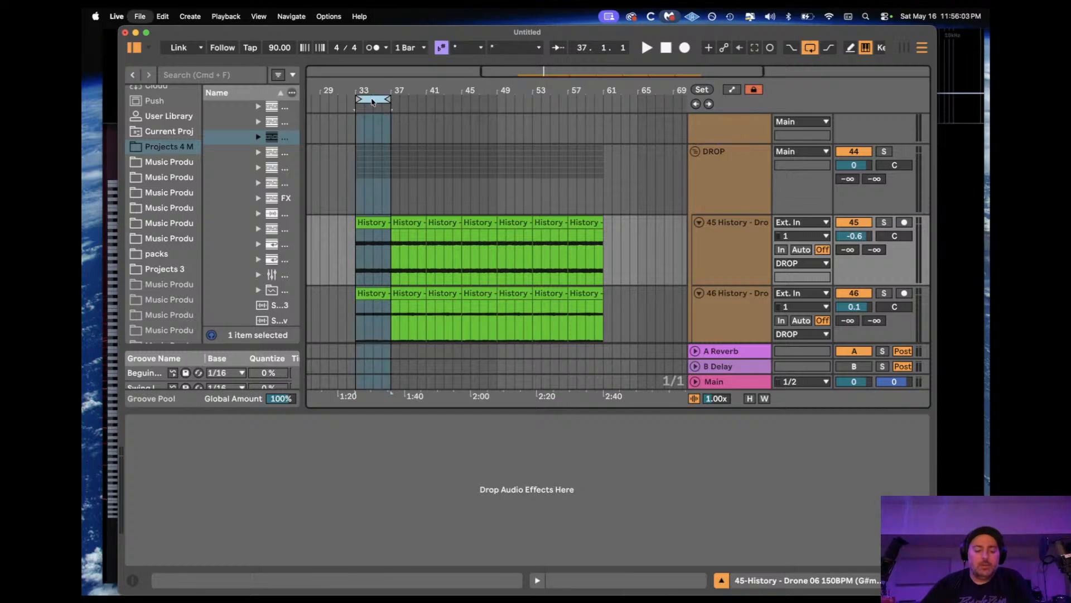
pyautogui.press('super+shift+r')
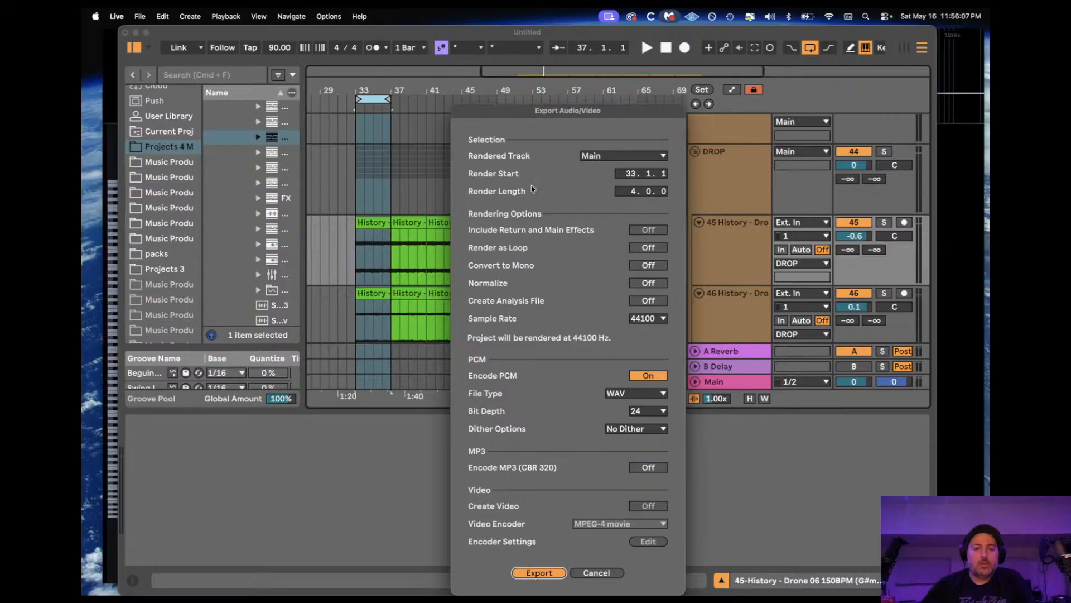
pyautogui.press('Return')
pyautogui.moveTo(436, 37); pyautogui.dragTo(453, 9)
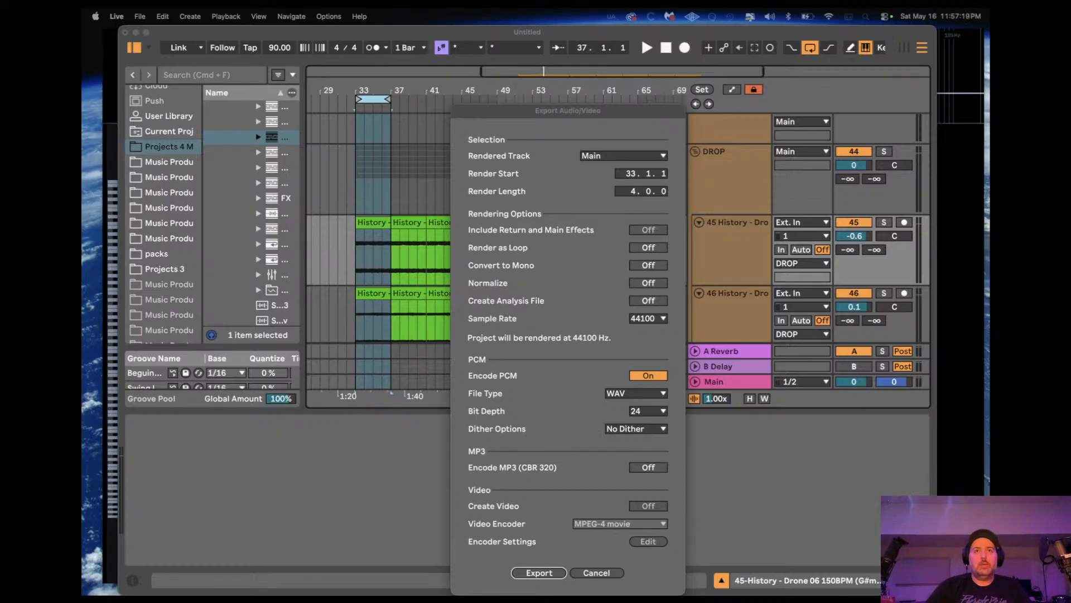
pyautogui.press('Return')
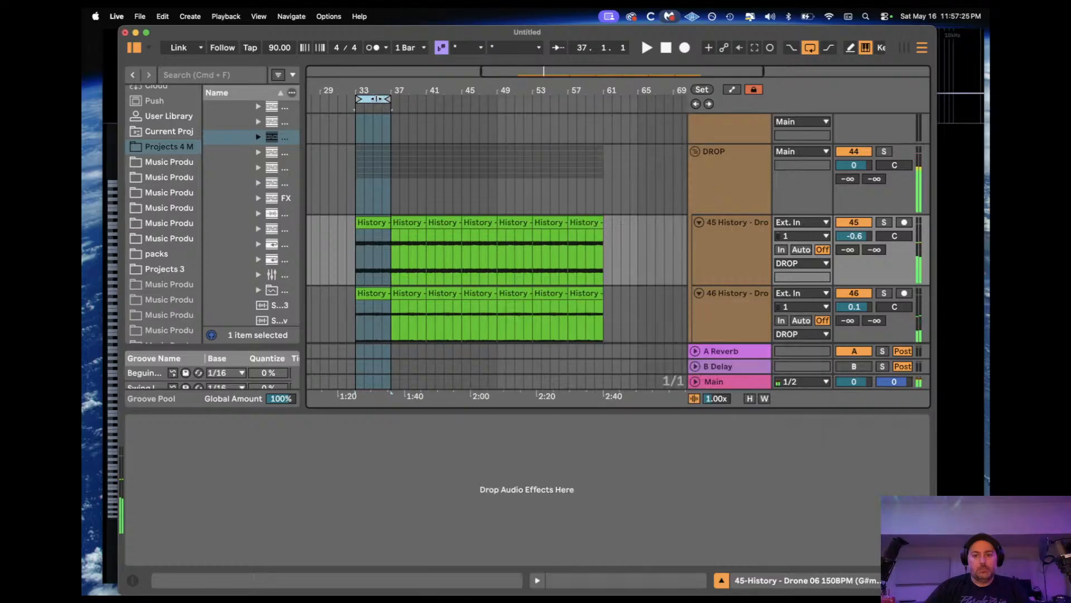
# Step: Move the loop to the four bars from bar 37 and export them as Dmin.wav in the Cminor Scale folder
pyautogui.moveTo(377, 100); pyautogui.dragTo(406, 99)
pyautogui.press('cmd+shift+r')
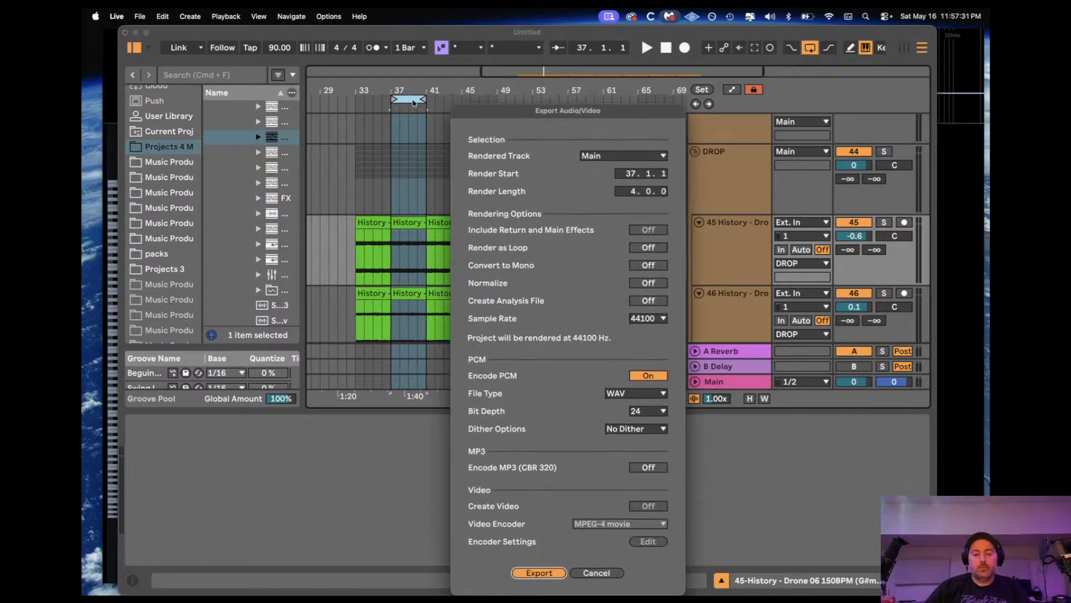
pyautogui.press('Return')
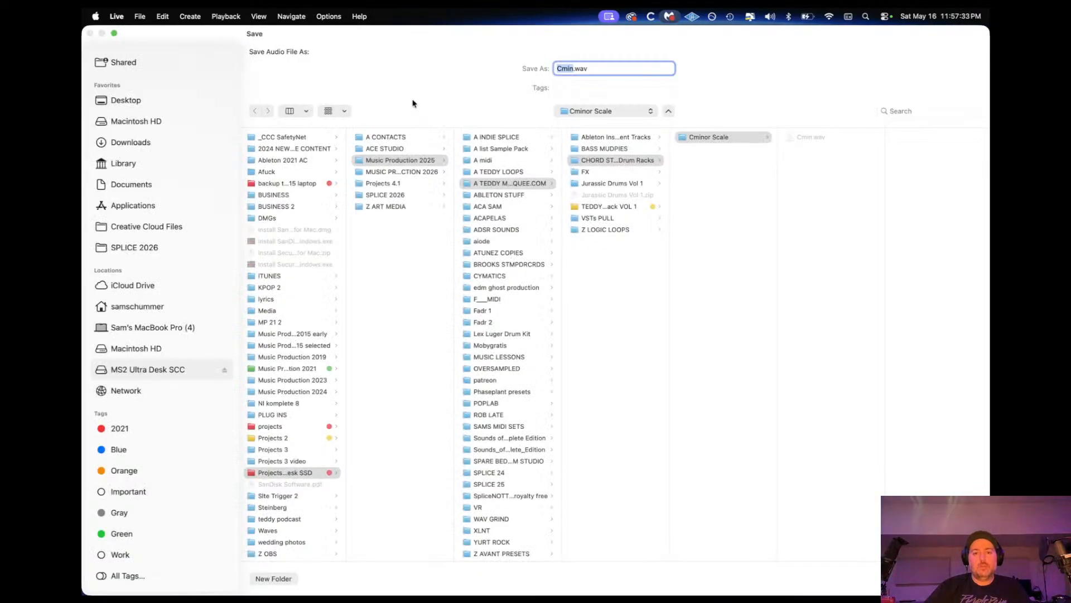
pyautogui.press('Right')
pyautogui.press('Left')
pyautogui.press('Left')
pyautogui.press('Left')
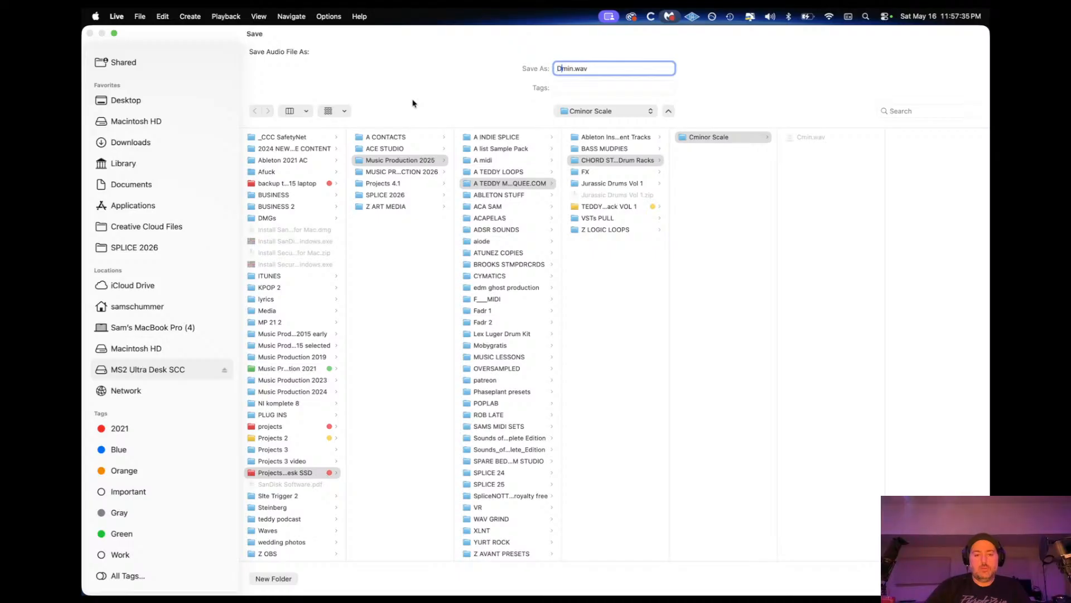
pyautogui.press('Return')
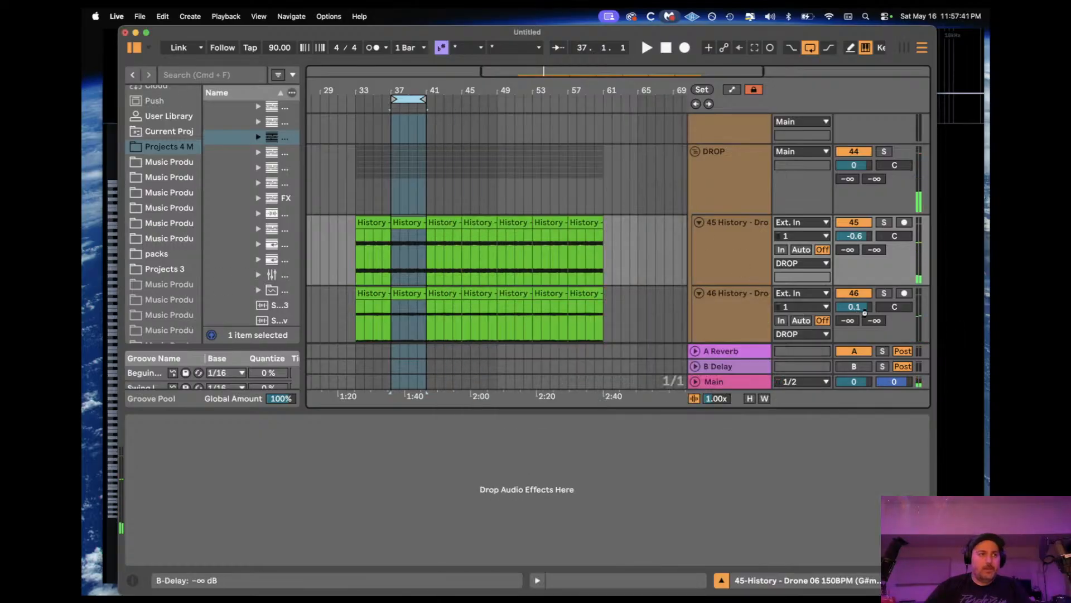
# Step: Bring the project window back into view, fold and mute the DROP group, and hide the device view
pyautogui.doubleClick(351, 33)
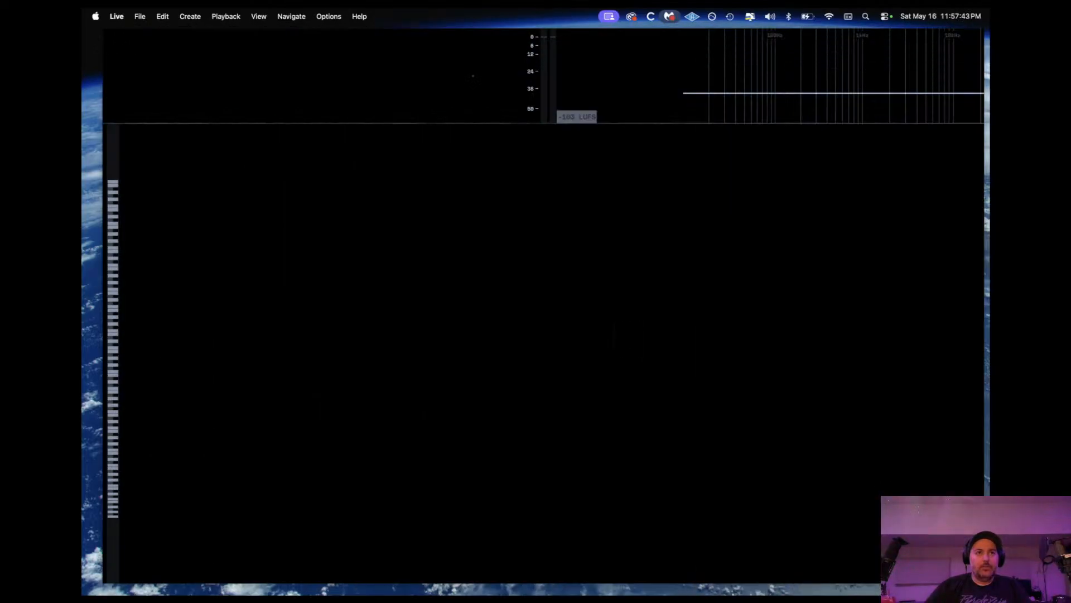
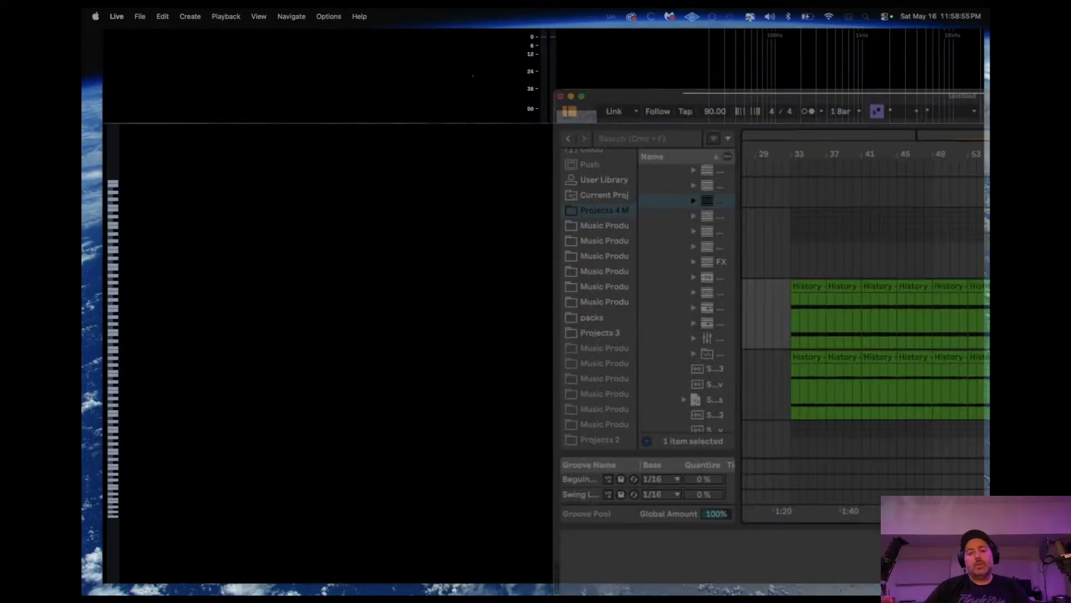
pyautogui.moveTo(990, 67); pyautogui.dragTo(765, 34)
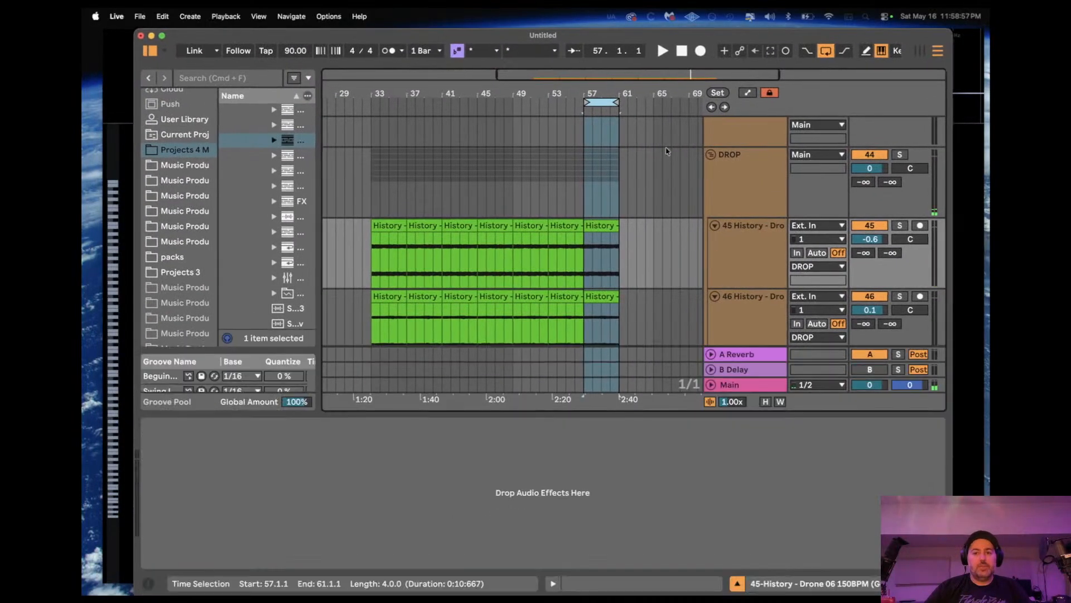
pyautogui.click(620, 205)
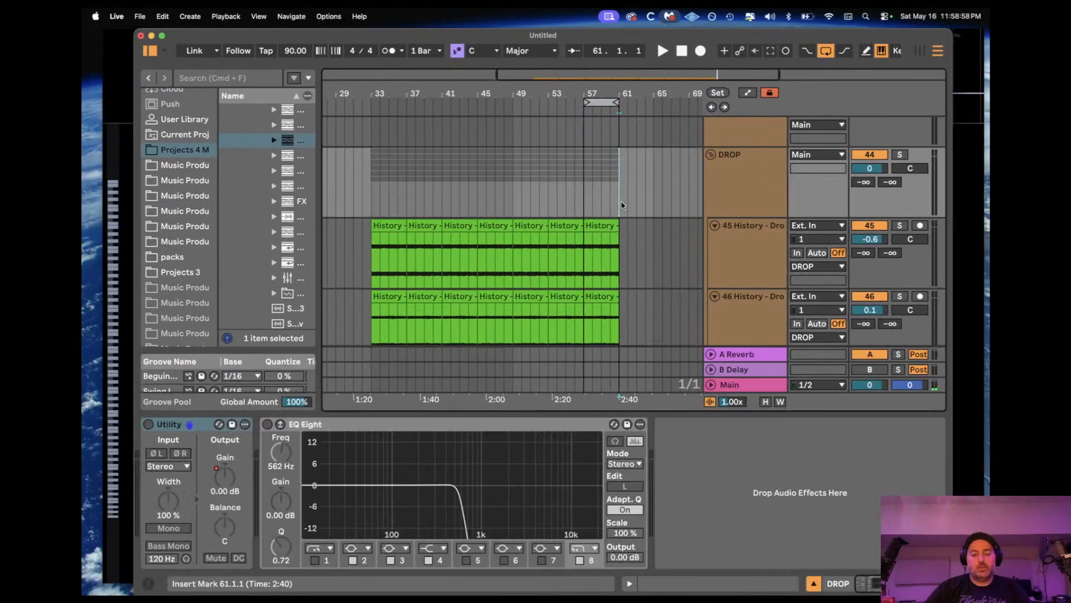
pyautogui.click(711, 154)
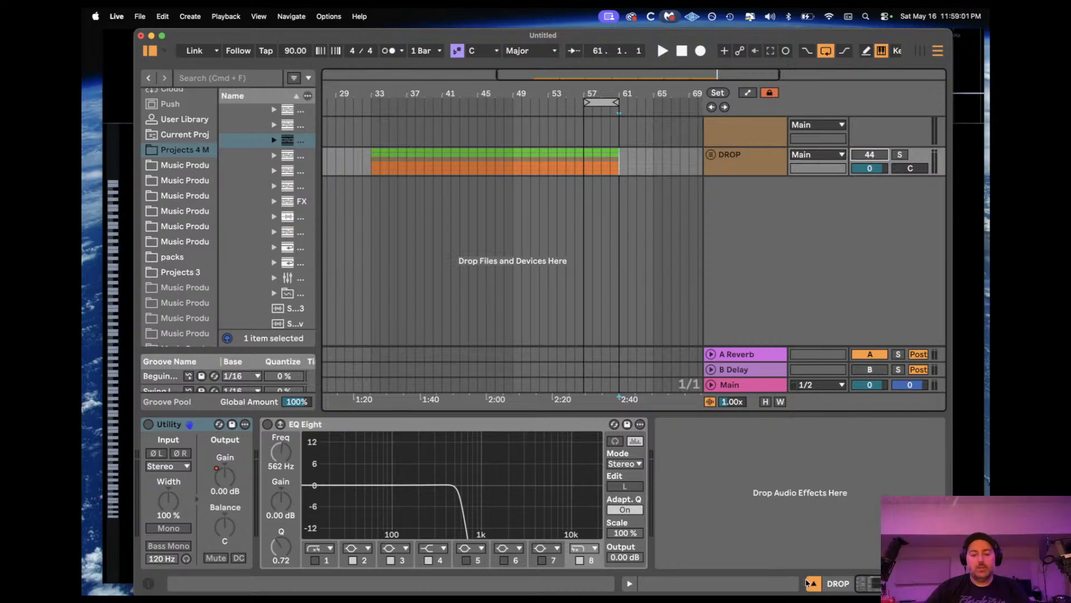
pyautogui.click(813, 583)
# Step: Widen the browser, collapse Projects 4.1 and expand the Music Production 2025 folder
pyautogui.hscroll(-1, 655, 313)
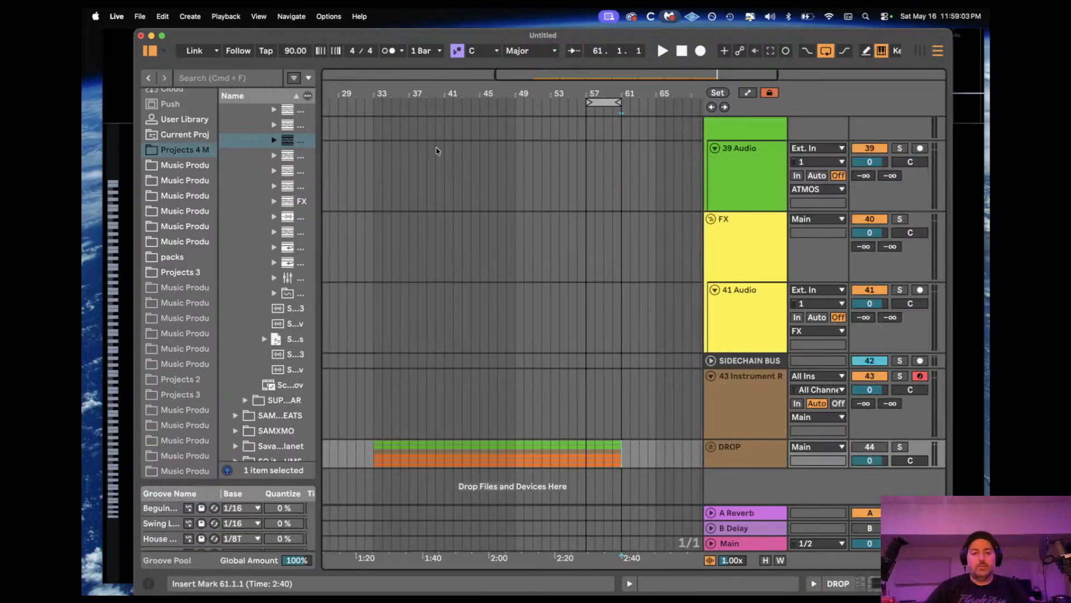
pyautogui.moveTo(530, 72); pyautogui.dragTo(519, 72)
pyautogui.hscroll(-10, 576, 270)
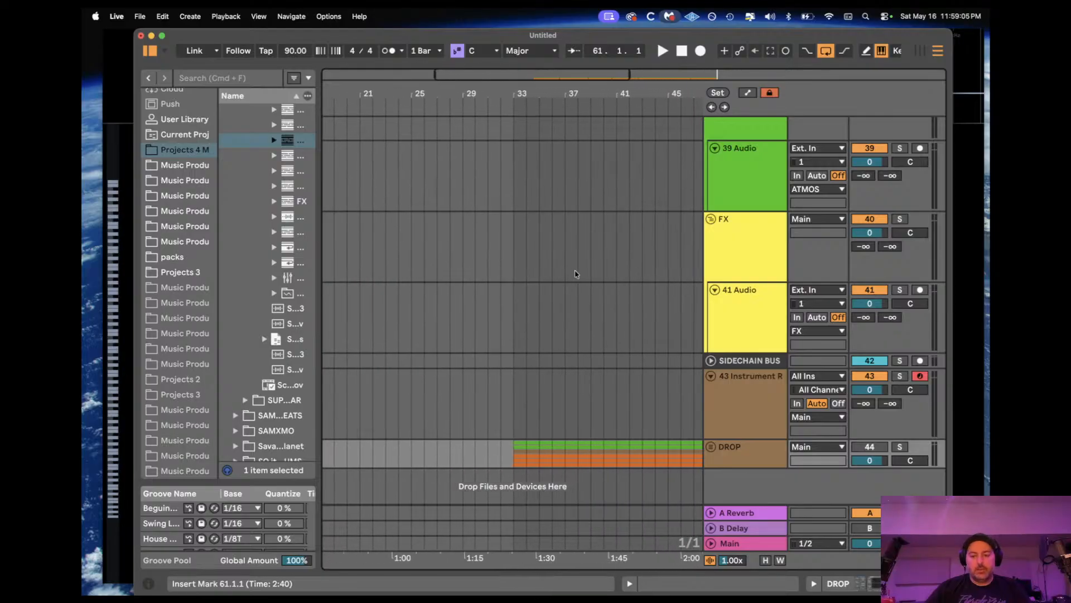
pyautogui.moveTo(319, 207); pyautogui.dragTo(621, 212)
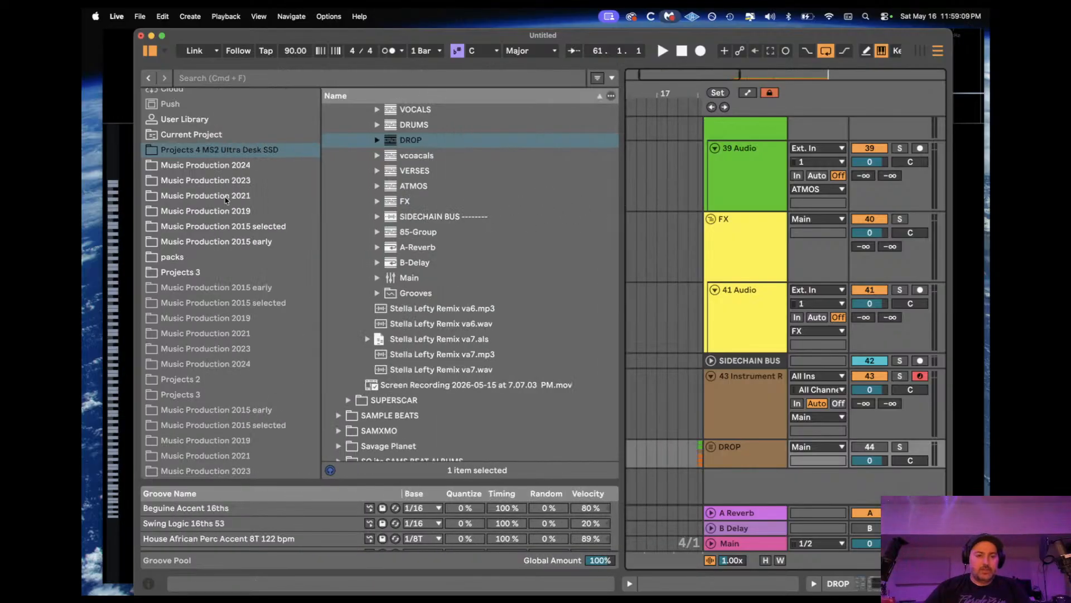
pyautogui.scroll(3, 226, 200)
pyautogui.scroll(10, 385, 218)
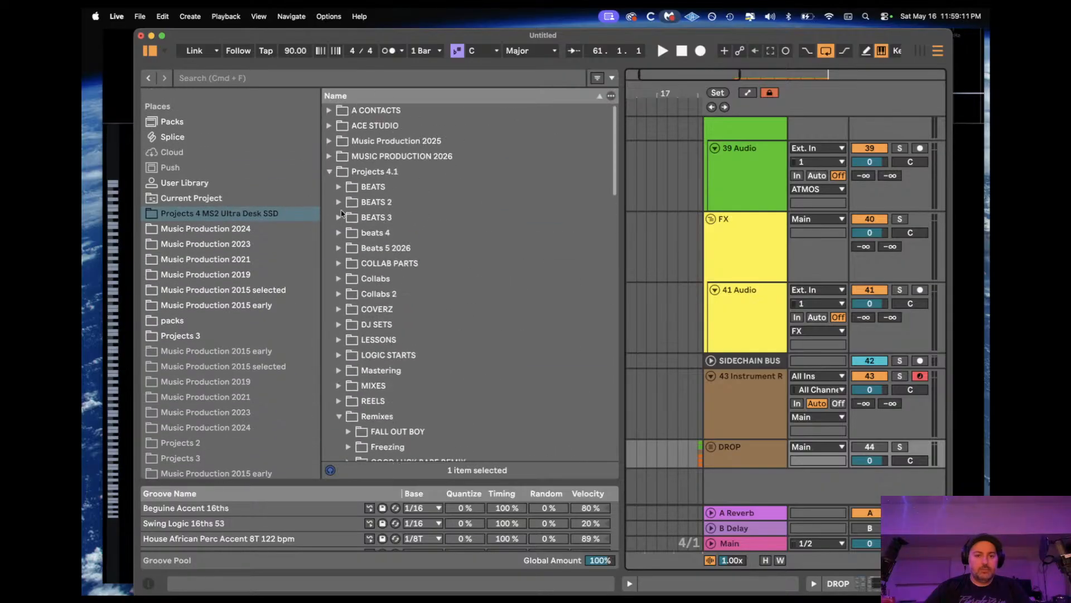
pyautogui.click(330, 172)
pyautogui.click(331, 157)
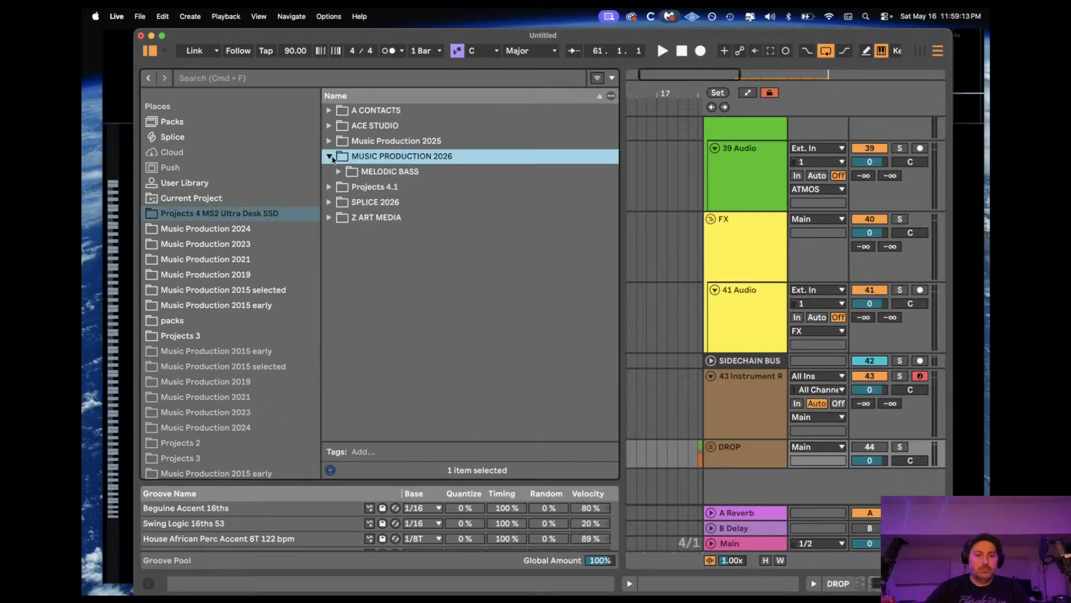
pyautogui.click(329, 140)
pyautogui.scroll(-15, 363, 229)
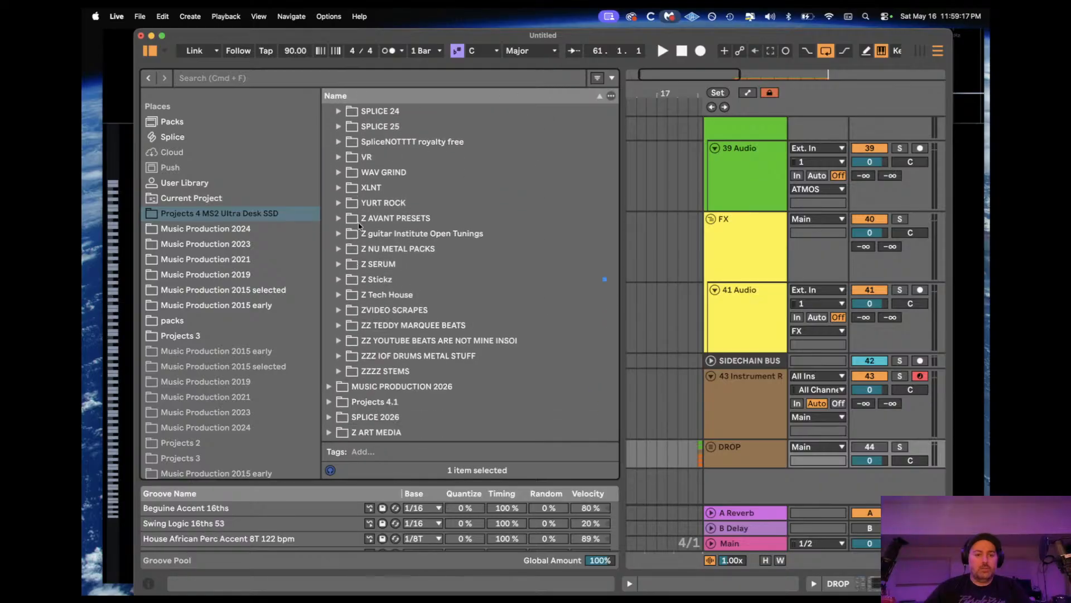
# Step: Open Ashes Filtered Drum & Texture Loops within the drum loops of the Stickz - Ashes Sample Pack
pyautogui.click(339, 279)
pyautogui.click(349, 279)
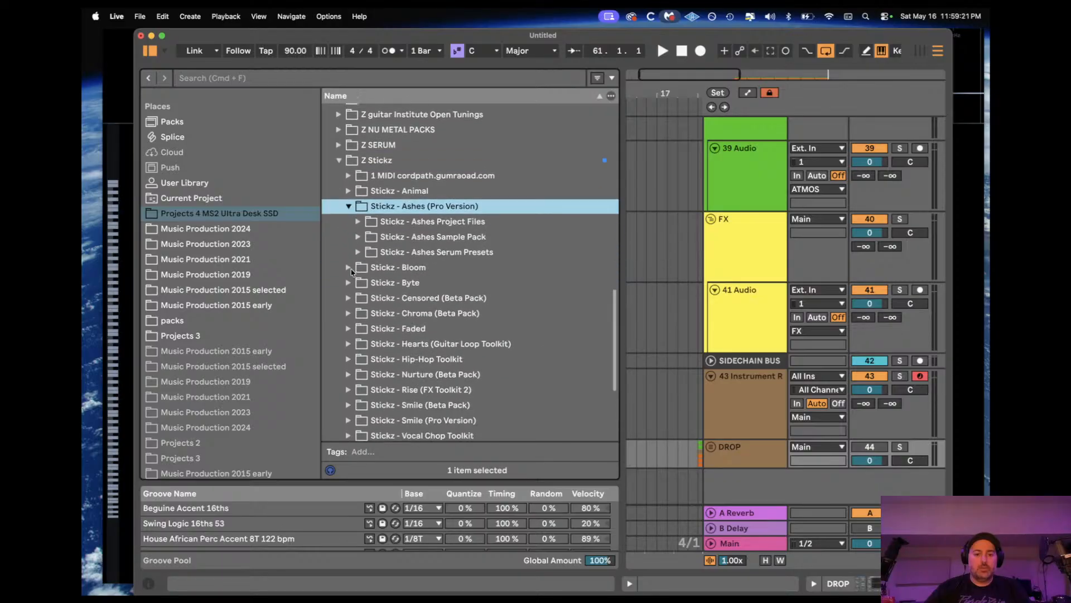
pyautogui.click(358, 233)
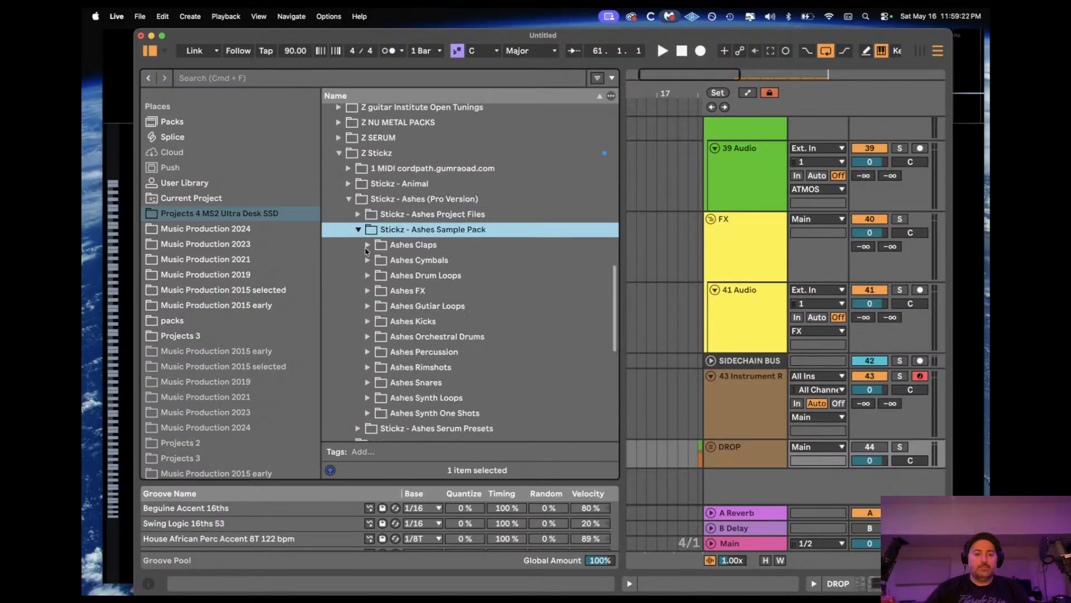
pyautogui.click(369, 276)
pyautogui.click(377, 307)
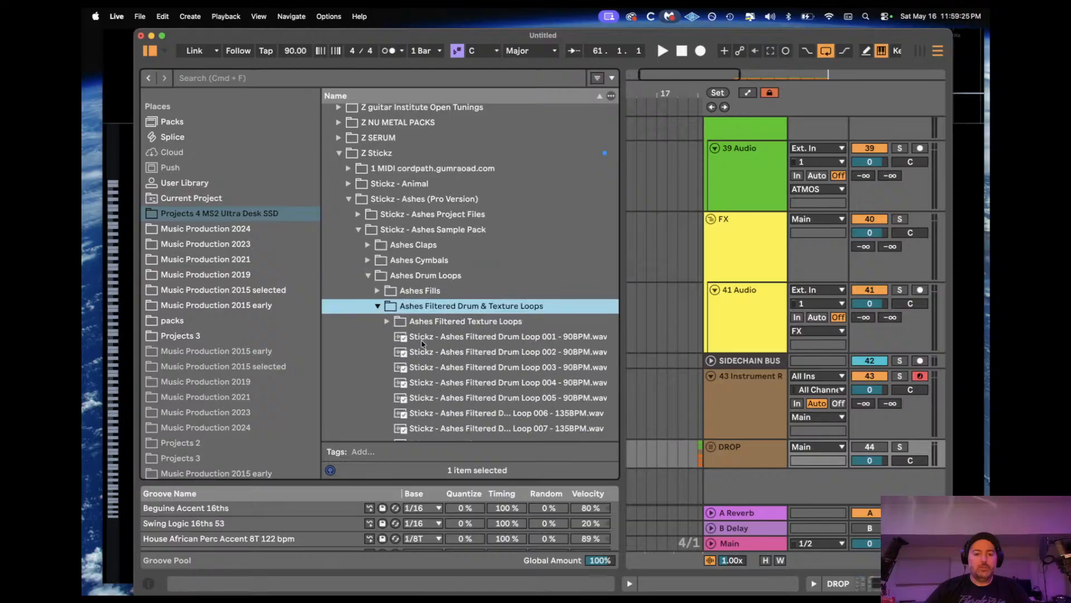
# Step: Preview and place Stickz - Ashes Filtered Drum Loop 002 - 90BPM on a new audio track at bar 17, and widen the browser's file list
pyautogui.click(424, 348)
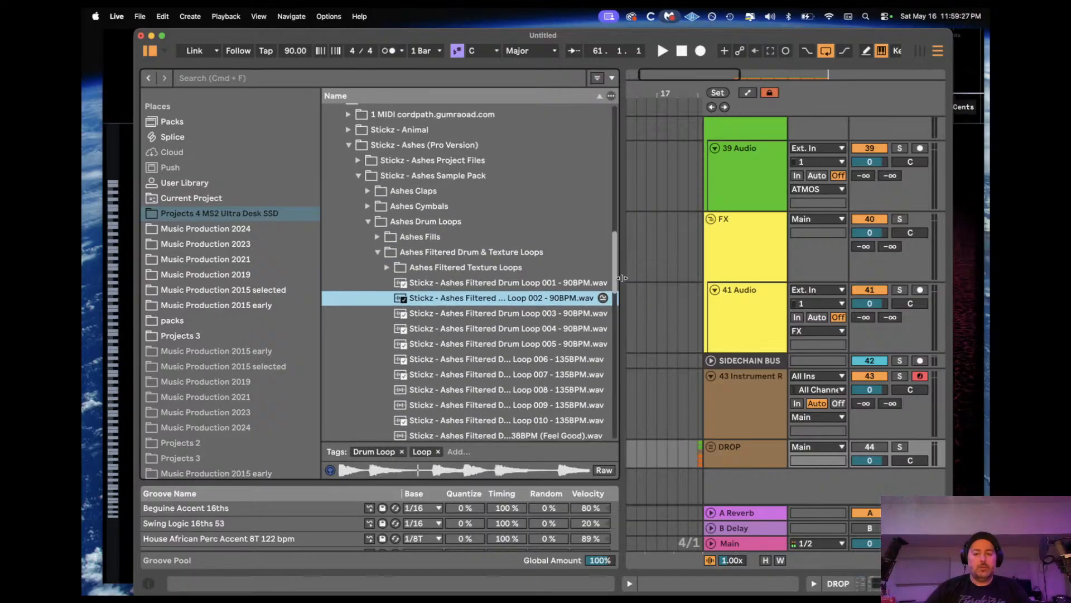
pyautogui.moveTo(622, 278)
pyautogui.mouseDown()
pyautogui.moveTo(342, 281)
pyautogui.moveTo(544, 424)
pyautogui.moveTo(521, 423)
pyautogui.moveTo(520, 453)
pyautogui.moveTo(502, 481)
pyautogui.moveTo(487, 481)
pyautogui.mouseUp()
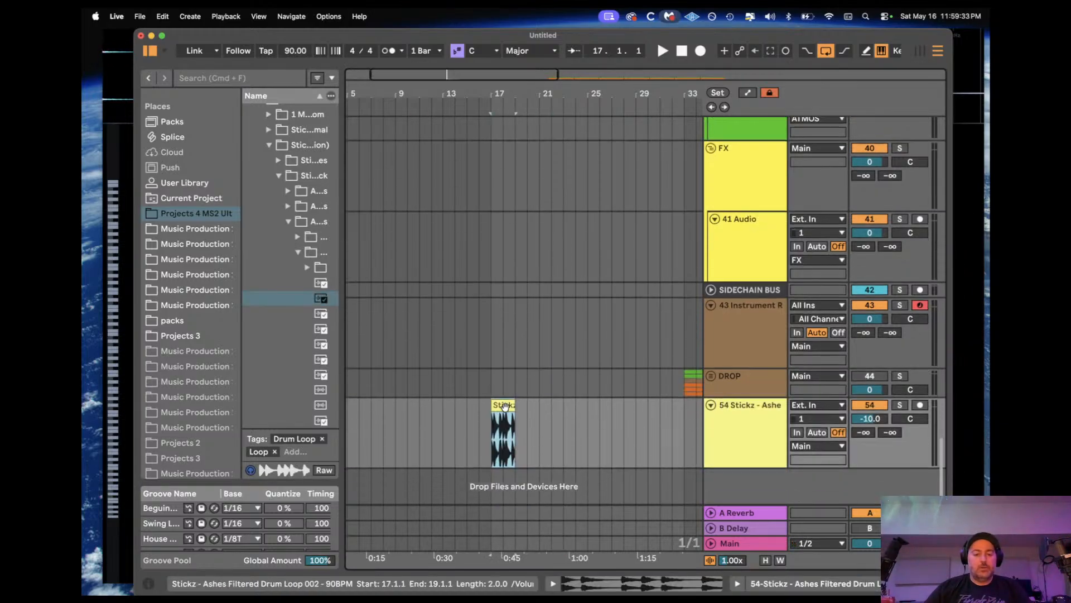
pyautogui.moveTo(348, 282); pyautogui.dragTo(412, 282)
pyautogui.scroll(3, 358, 262)
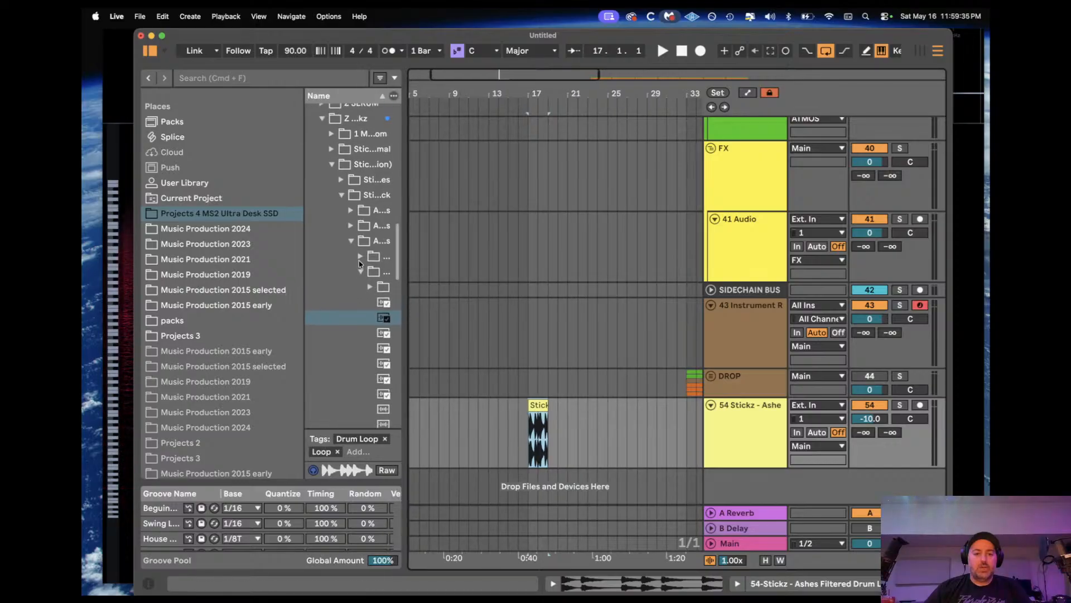
pyautogui.moveTo(303, 229); pyautogui.dragTo(207, 228)
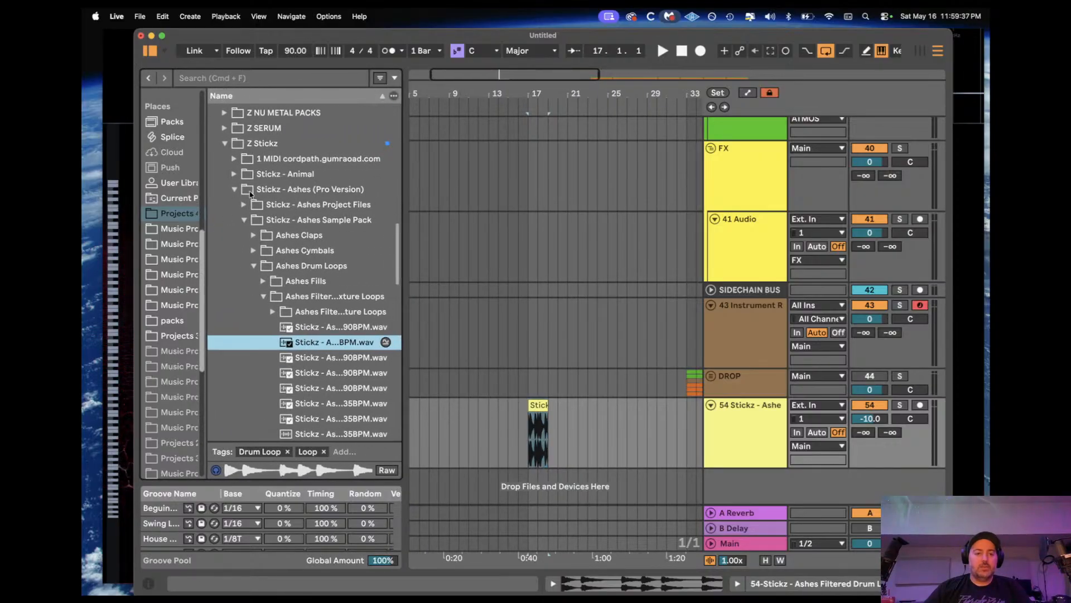
# Step: Open the Cminor Scale folder in CHORD STACKS 4 Drum Racks, inside the A TEDDY MARQUEE.COM folder
pyautogui.scroll(6, 251, 193)
pyautogui.scroll(10, 251, 193)
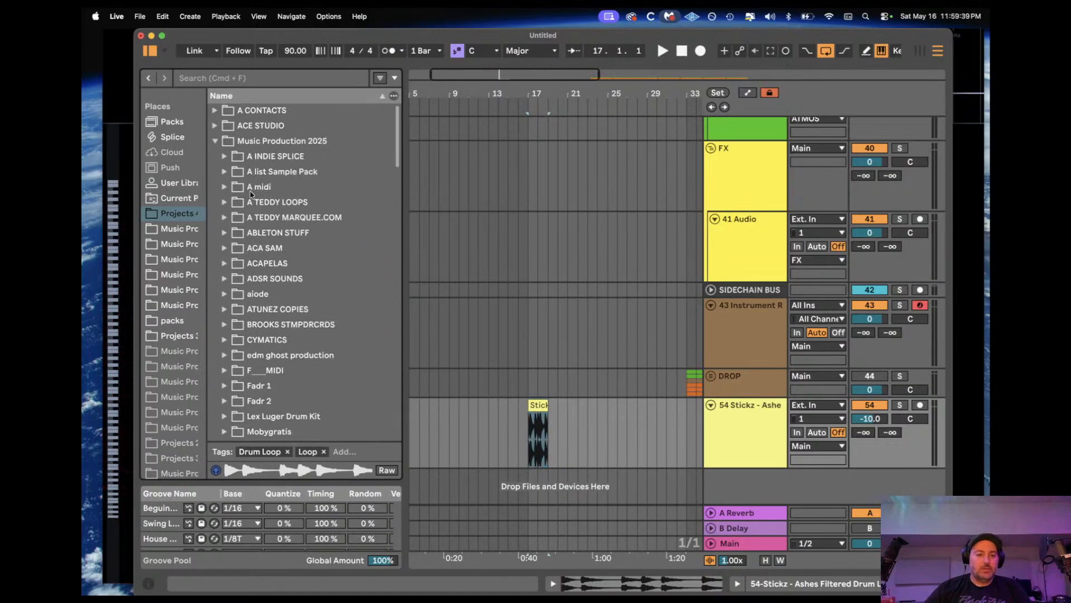
pyautogui.click(223, 218)
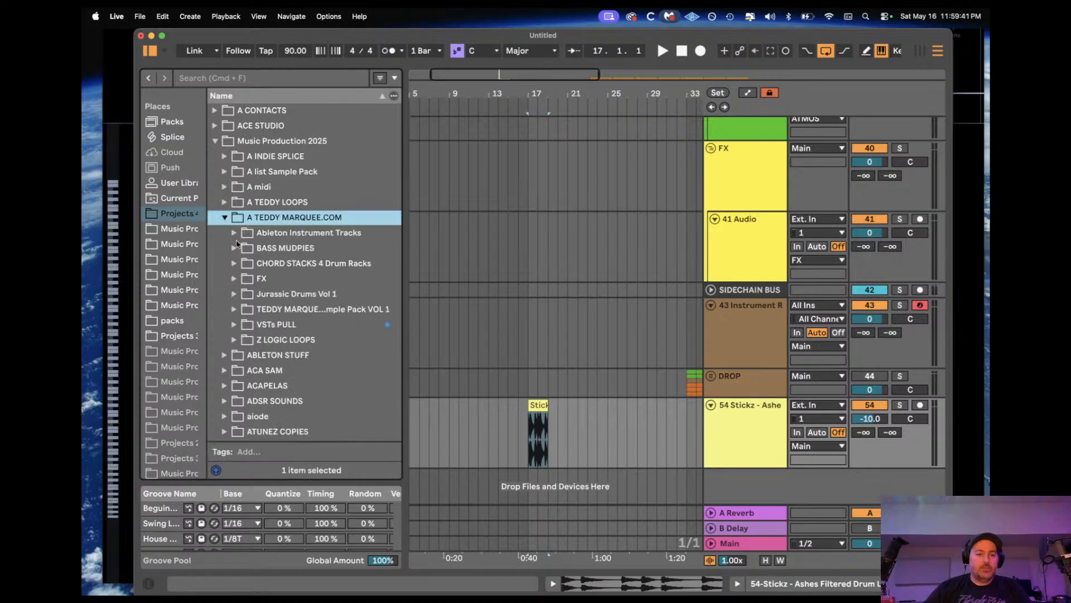
pyautogui.click(234, 264)
pyautogui.scroll(-2, 235, 262)
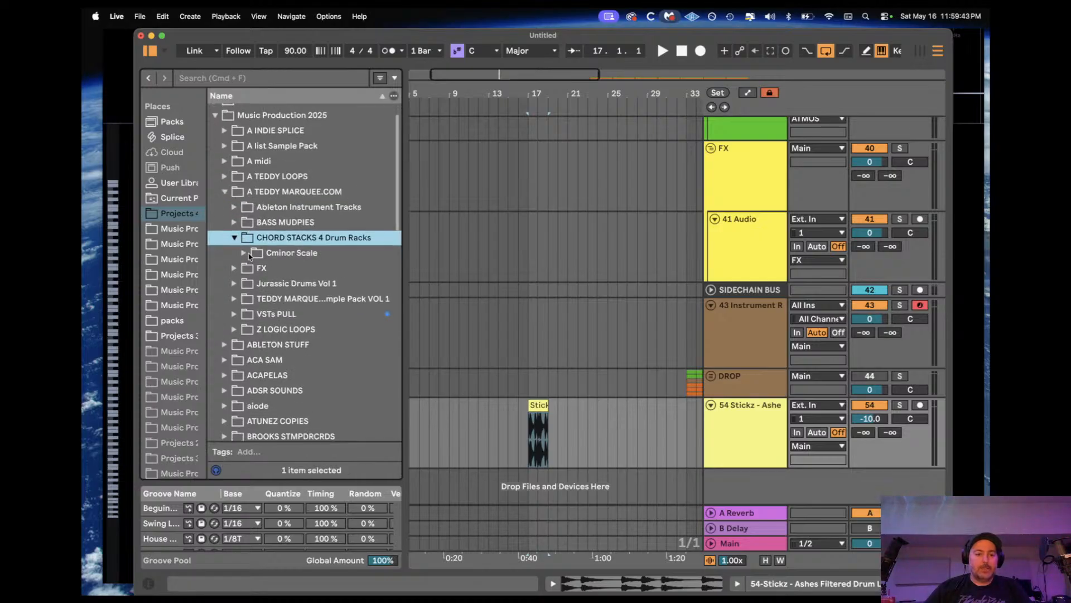
pyautogui.click(244, 248)
pyautogui.scroll(-2, 253, 257)
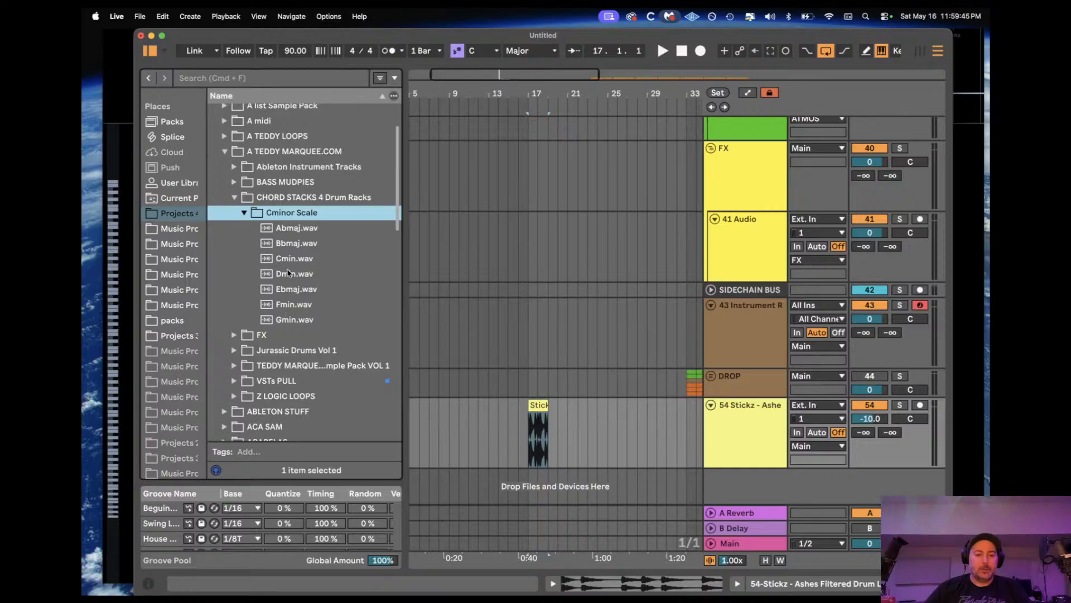
# Step: Place Cmin.wav on a new audio track at bar 17 below the drum loop and group that track
pyautogui.moveTo(289, 260); pyautogui.dragTo(530, 476)
pyautogui.moveTo(525, 475); pyautogui.dragTo(527, 476)
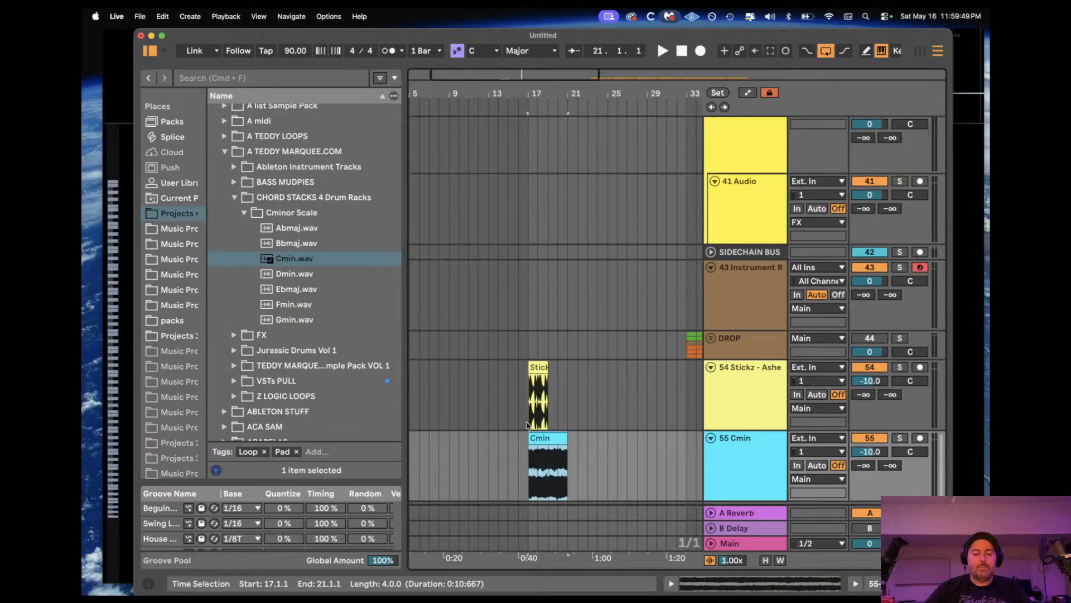
pyautogui.click(743, 406)
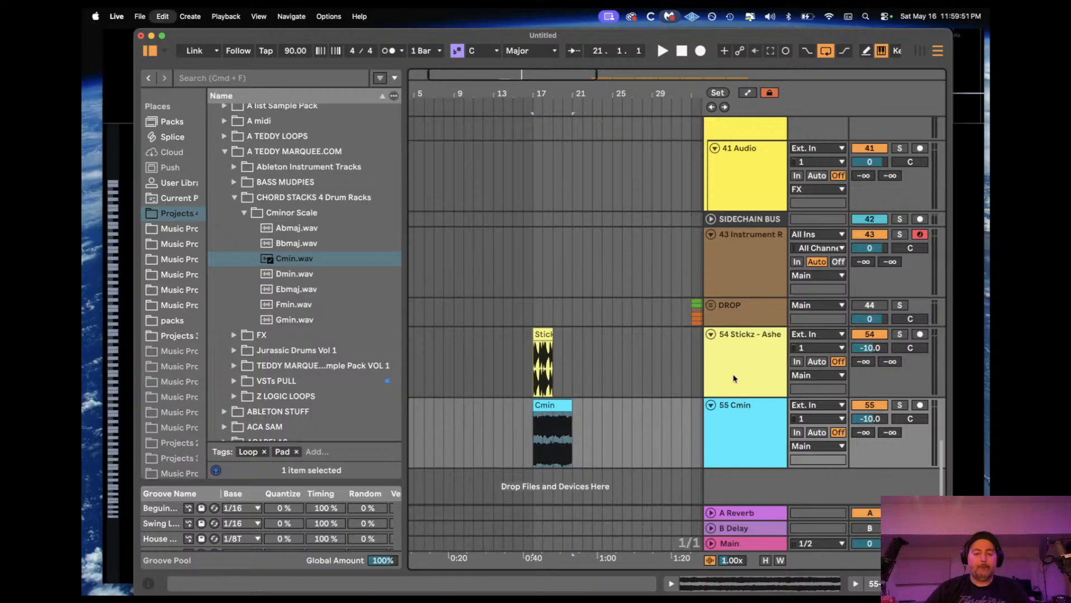
pyautogui.press('super+g')
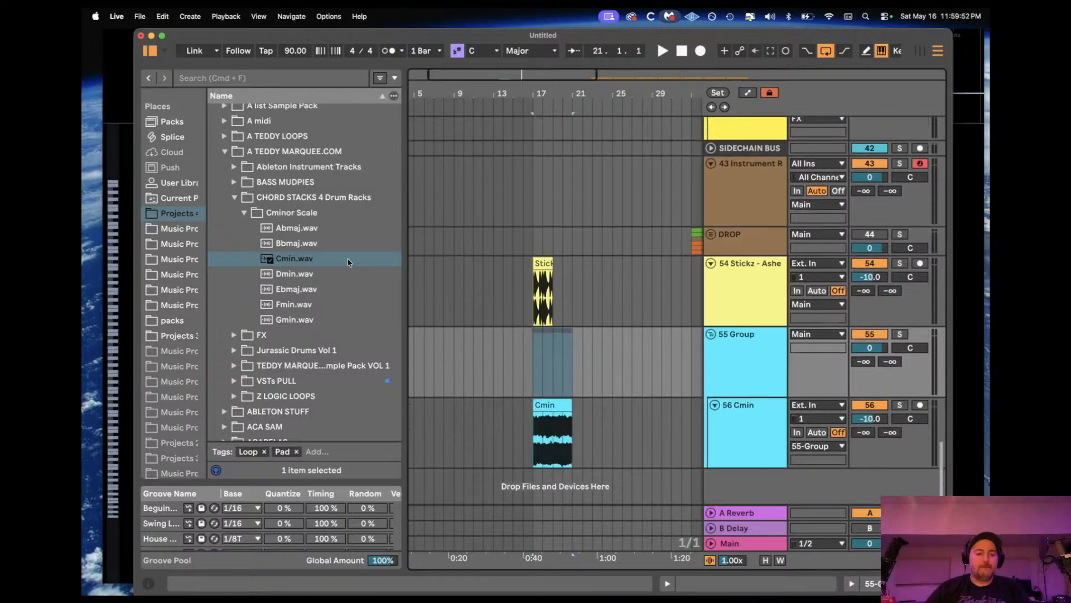
# Step: Copy the EQ Eight from the DROP group to the new group containing Cmin and switch the effect on
pyautogui.click(603, 240)
pyautogui.doubleClick(734, 243)
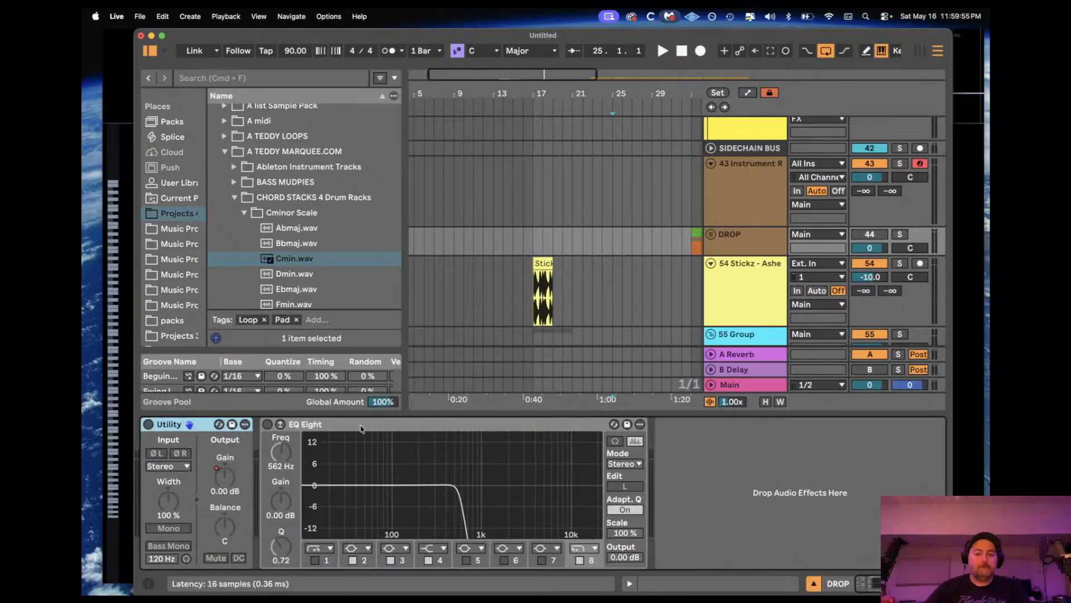
pyautogui.click(361, 426)
pyautogui.scroll(-5, 525, 295)
pyautogui.click(533, 238)
pyautogui.click(538, 426)
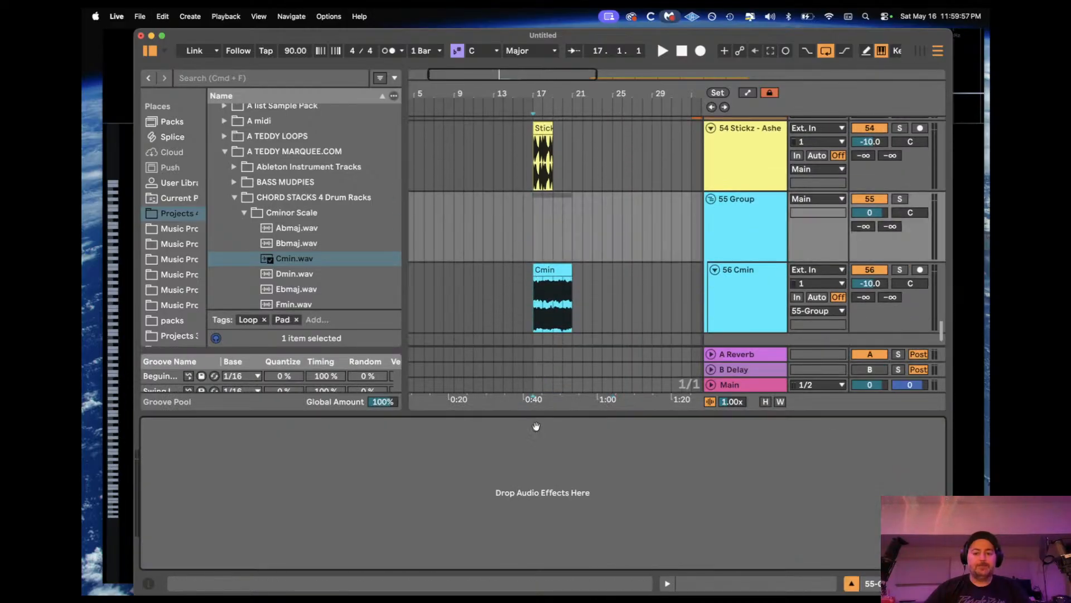
pyautogui.press('super+v')
pyautogui.click(148, 424)
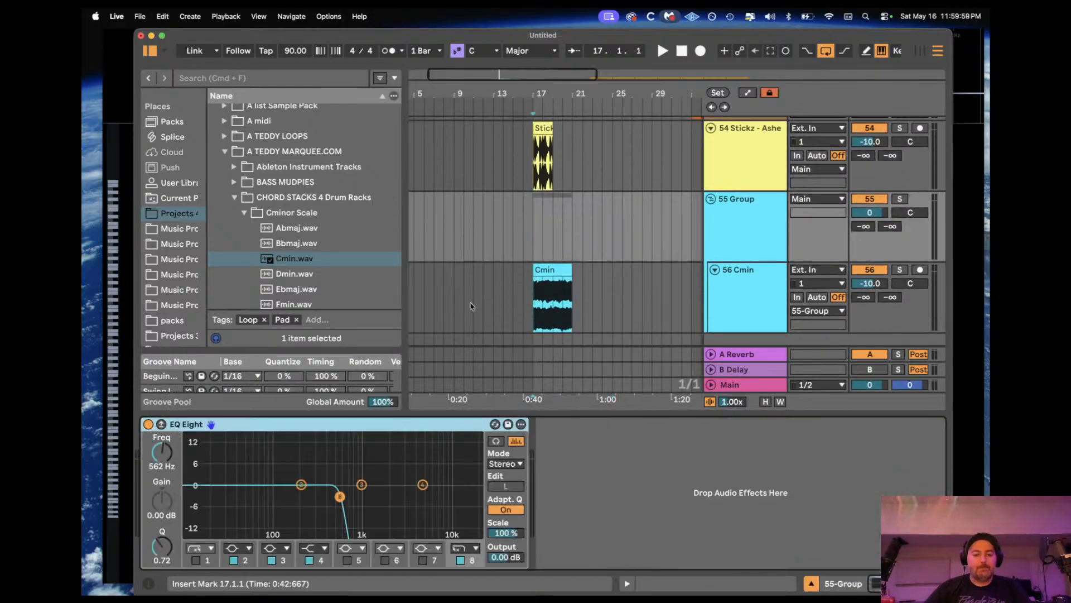
# Step: Duplicate the drum loop clip three times to fill bars 17 to 25 and play the arrangement from bar 17
pyautogui.moveTo(544, 71); pyautogui.dragTo(546, 74)
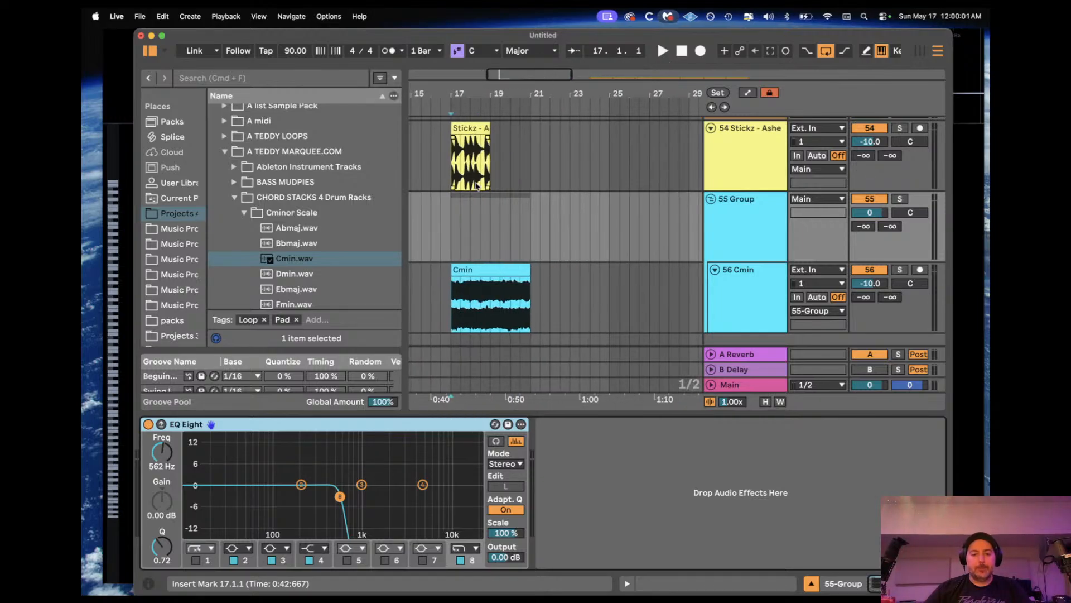
pyautogui.click(477, 129)
pyautogui.press('super+d')
pyautogui.press('super+d')
pyautogui.press('super+d')
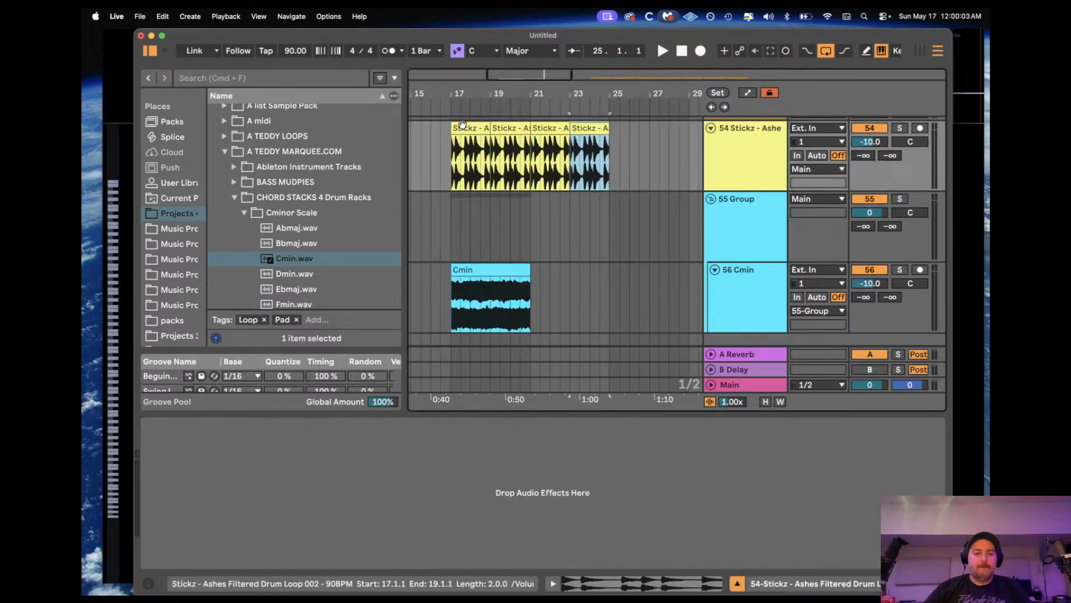
pyautogui.click(462, 126)
pyautogui.press('space')
pyautogui.moveTo(438, 93); pyautogui.dragTo(438, 103)
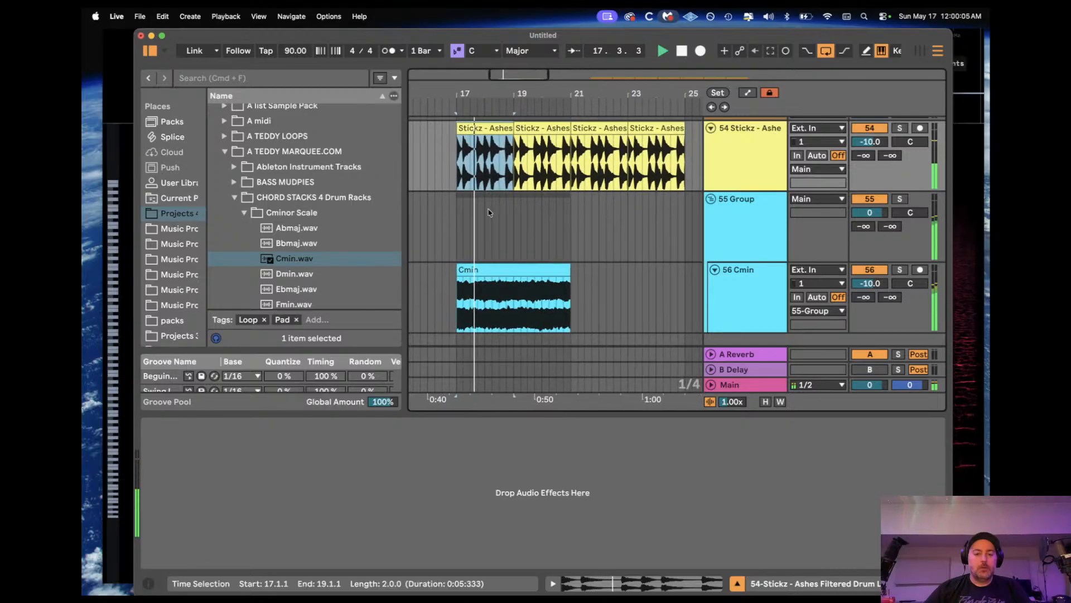
# Step: Place Fmin.wav on the Cmin track at bar 19 and trim its end to bar 21
pyautogui.scroll(-3, 286, 241)
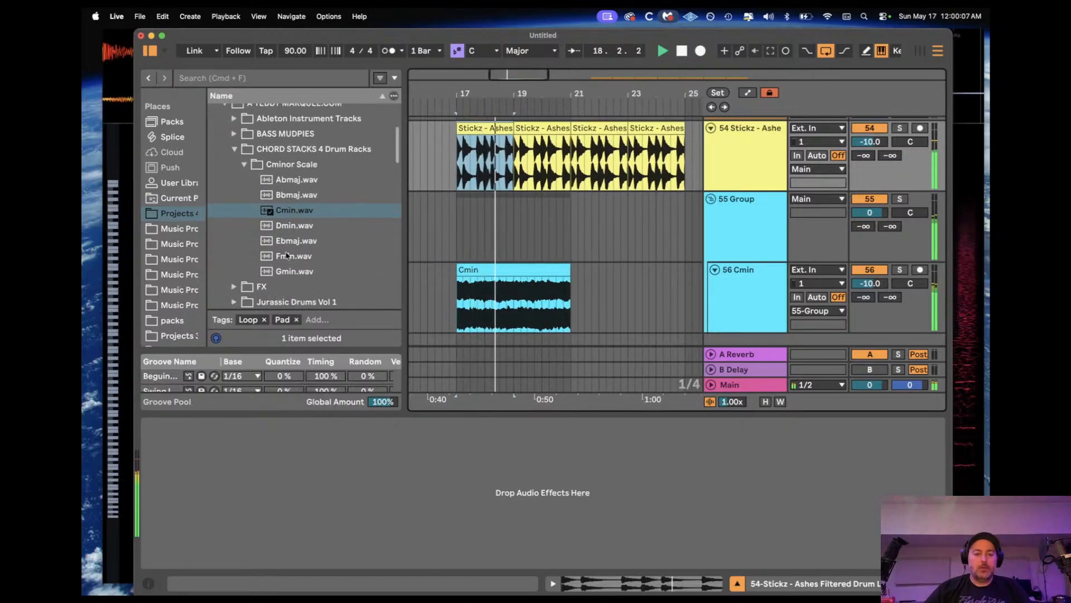
pyautogui.moveTo(295, 256); pyautogui.dragTo(516, 290)
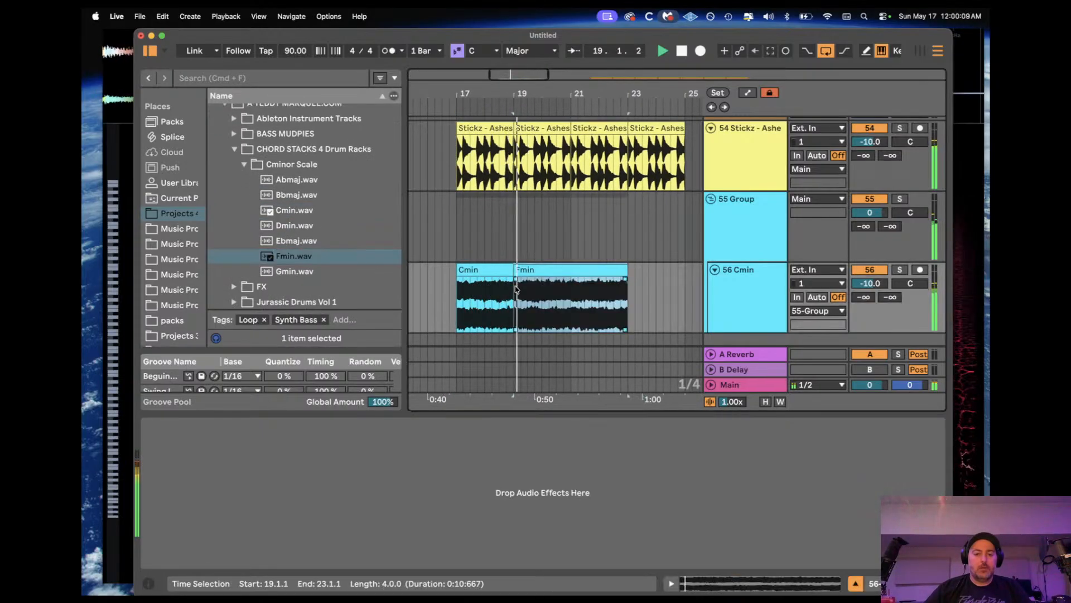
pyautogui.moveTo(620, 269); pyautogui.dragTo(570, 270)
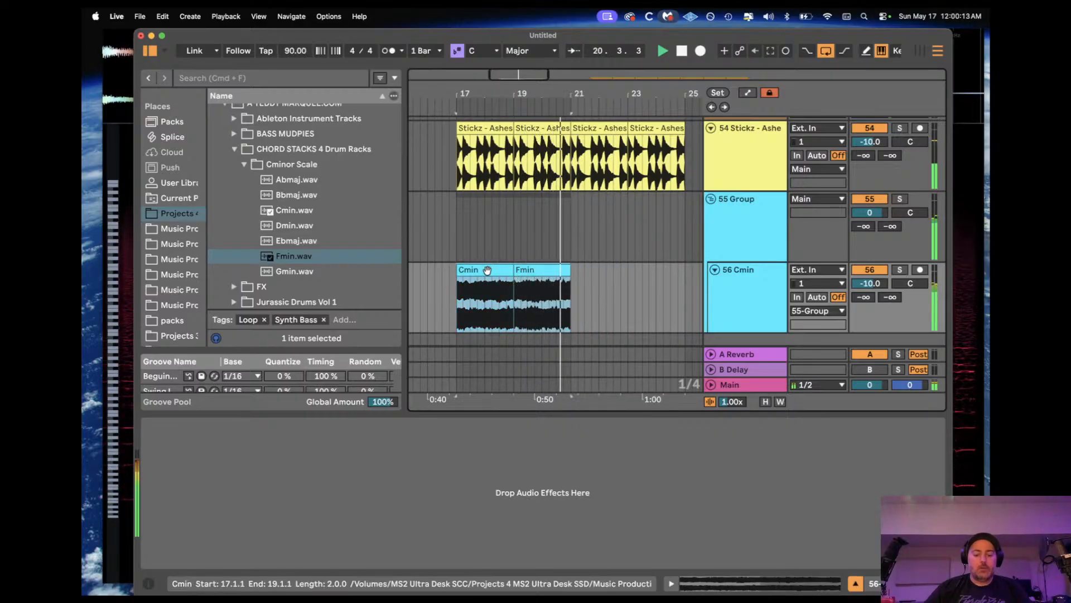
# Step: Duplicate the Cmin and Fmin clips to bar 21, set the loop to bars 17 to 25, and stop playback
pyautogui.press('super+d')
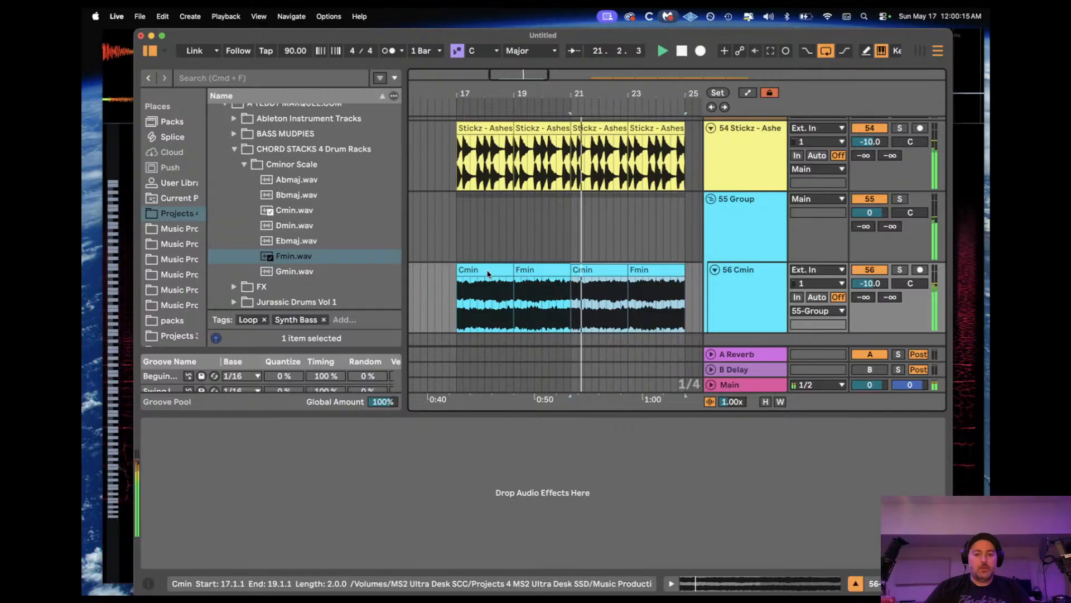
pyautogui.click(653, 269)
pyautogui.press('super+l')
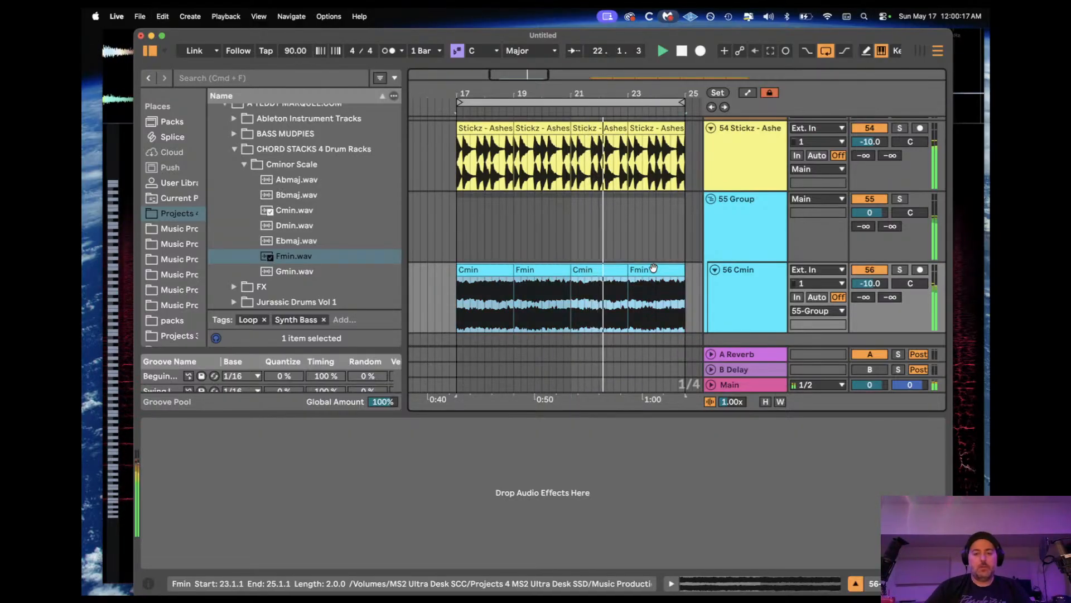
pyautogui.press('space')
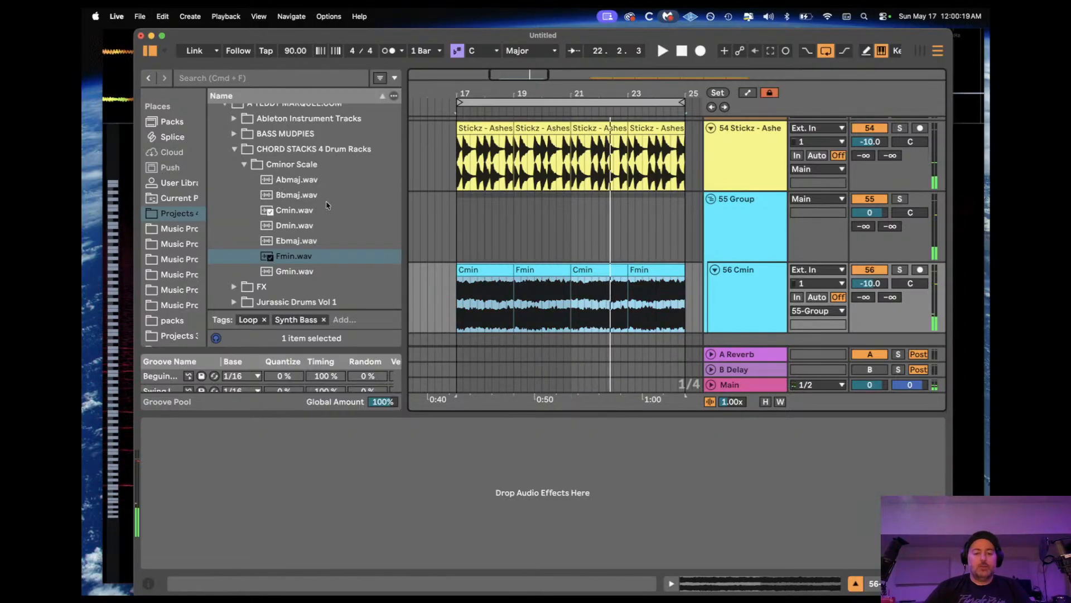
# Step: Reopen the Z Stickz folder and audition Stickz - Ashes Filtered Drum Loop 005 - 90BPM
pyautogui.scroll(-2, 328, 206)
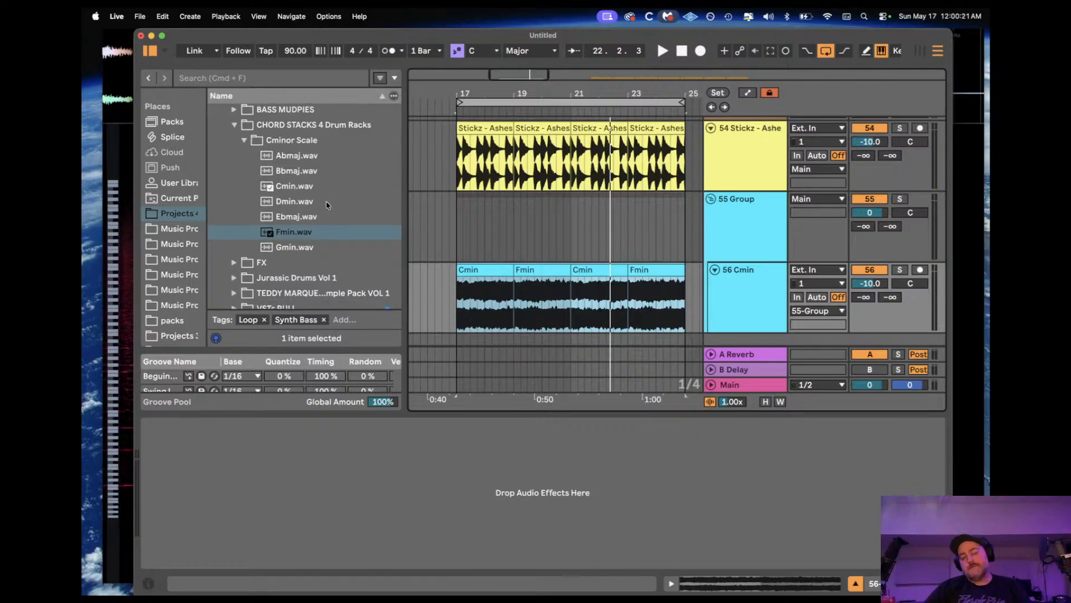
pyautogui.scroll(3, 328, 205)
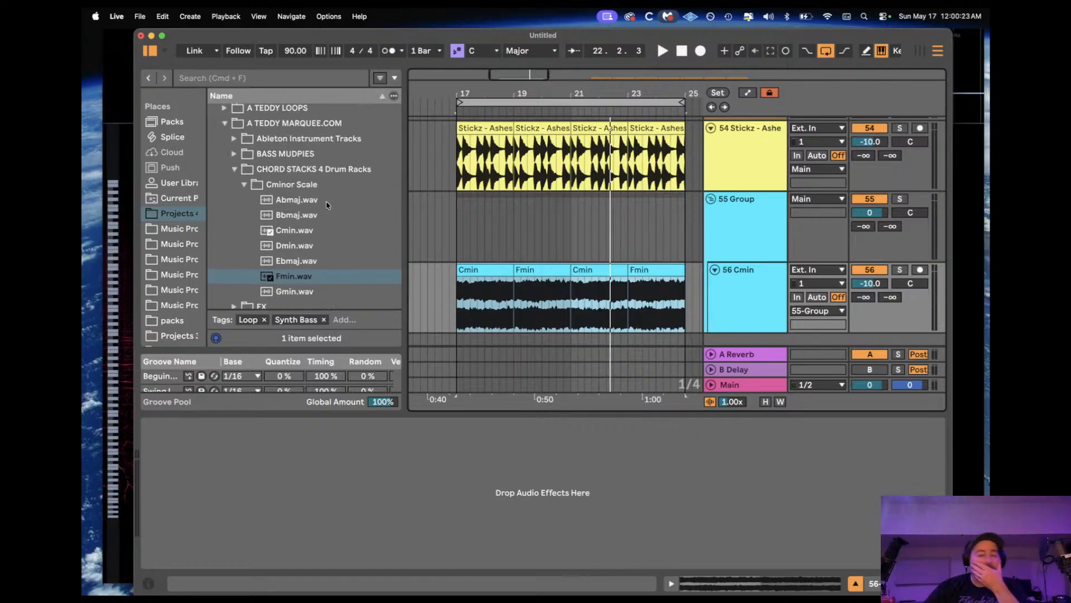
pyautogui.scroll(-5, 328, 205)
pyautogui.scroll(-10, 328, 205)
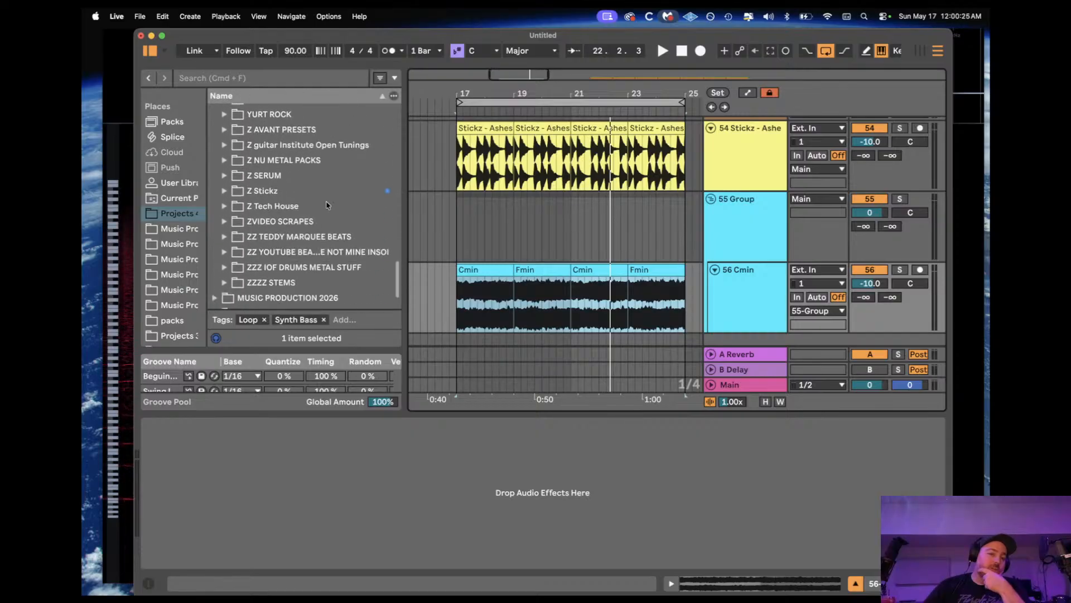
pyautogui.click(224, 147)
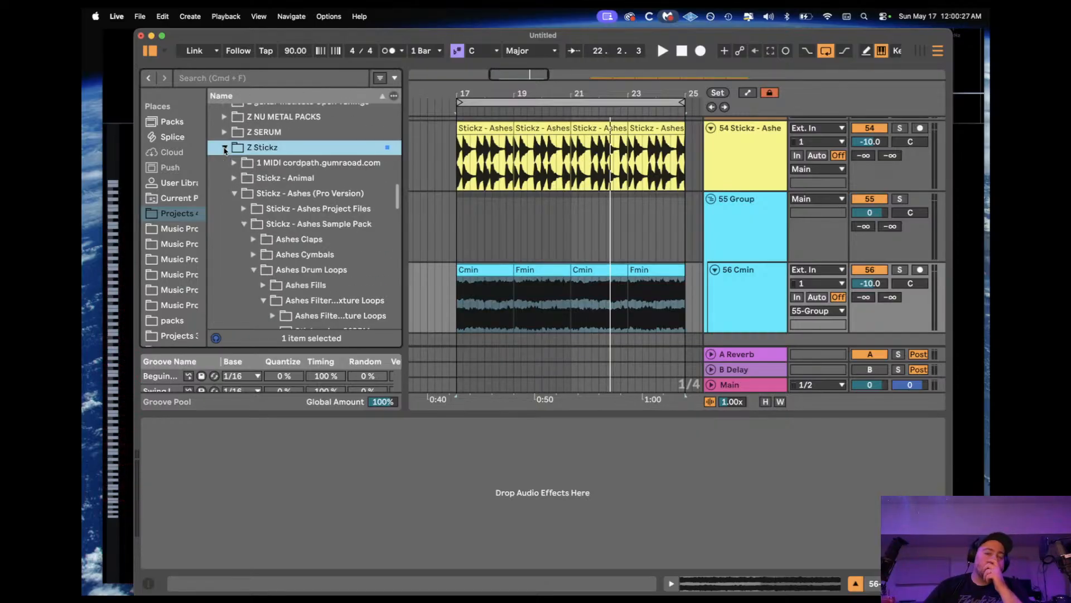
pyautogui.scroll(-5, 319, 251)
pyautogui.click(319, 201)
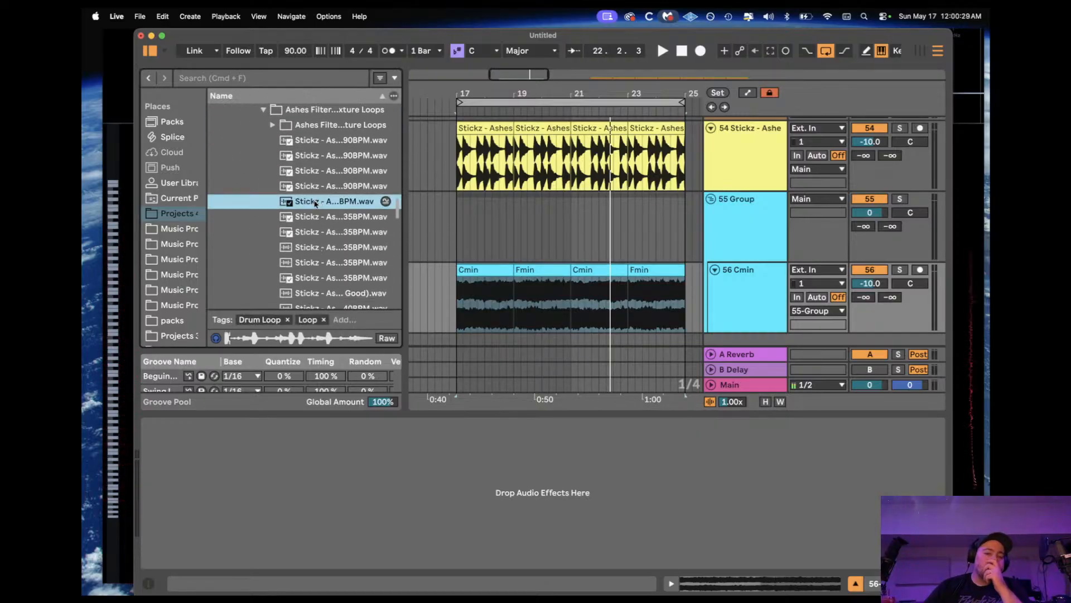
# Step: Replace the drum clips from bar 17 to 25 with four copies of Ashes Filtered Drum Loop 005 and play the arrangement
pyautogui.moveTo(318, 202); pyautogui.dragTo(466, 161)
pyautogui.press('space')
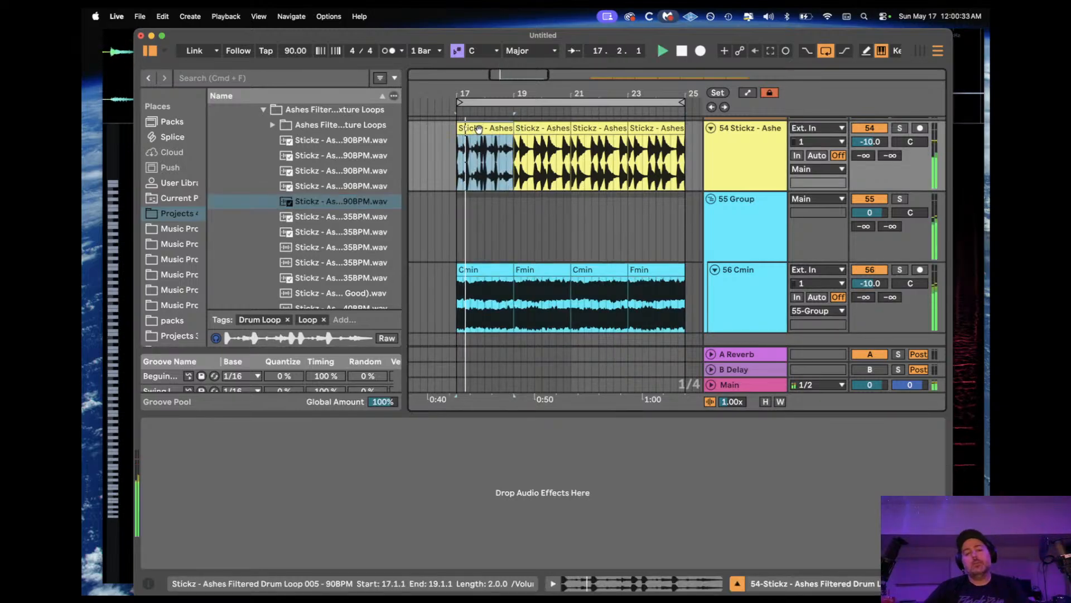
pyautogui.press('Right')
pyautogui.press('Right')
pyautogui.press('Right')
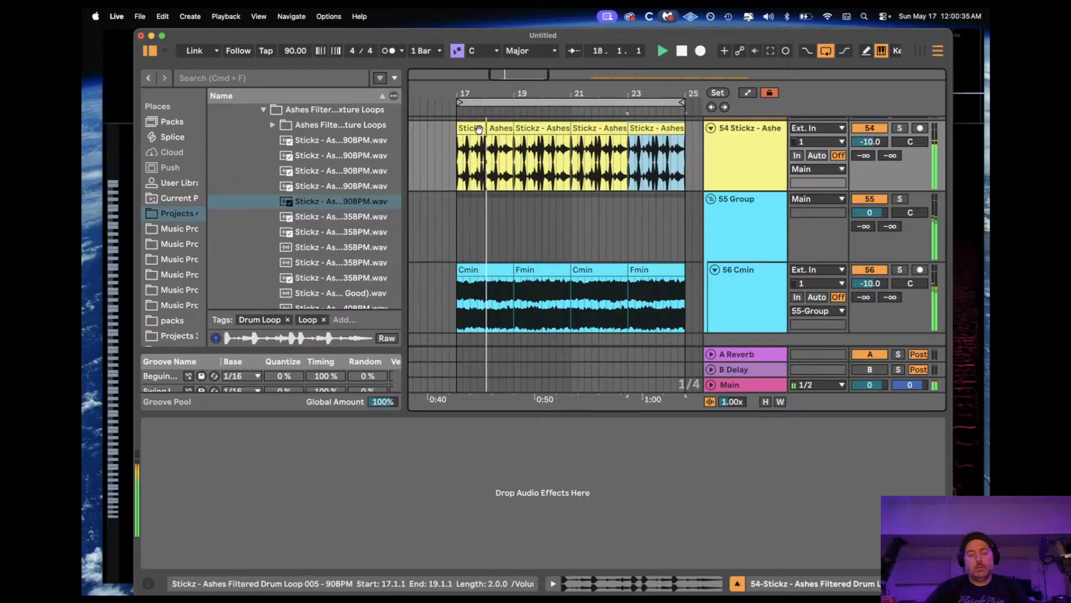
# Step: Return to the Cminor Scale folder inside A TEDDY MARQUEE.COM, select it, and stop playback
pyautogui.scroll(15, 296, 164)
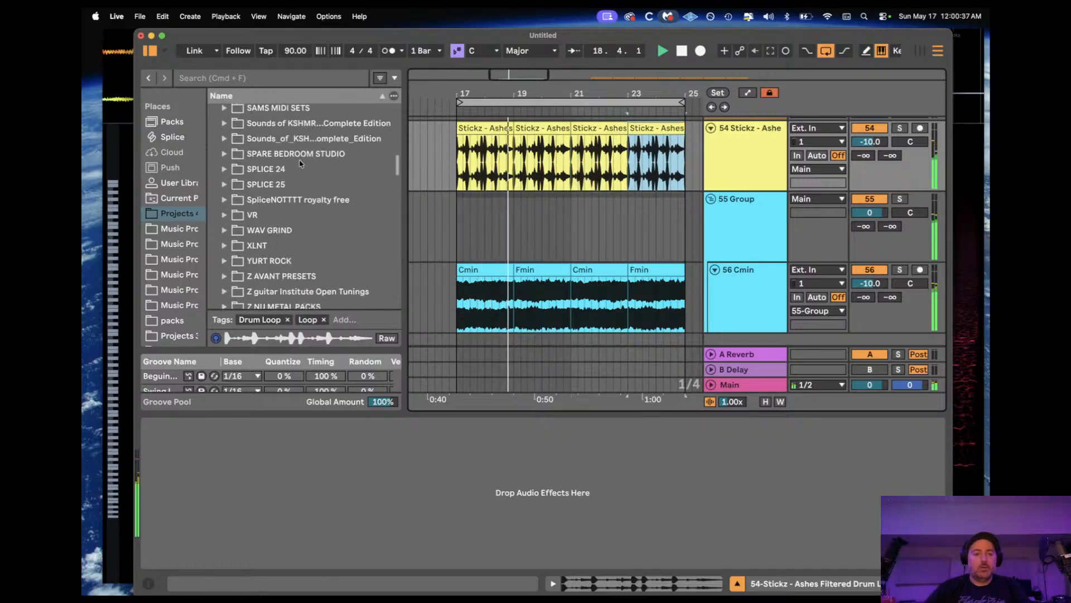
pyautogui.scroll(5, 285, 165)
pyautogui.scroll(4, 285, 164)
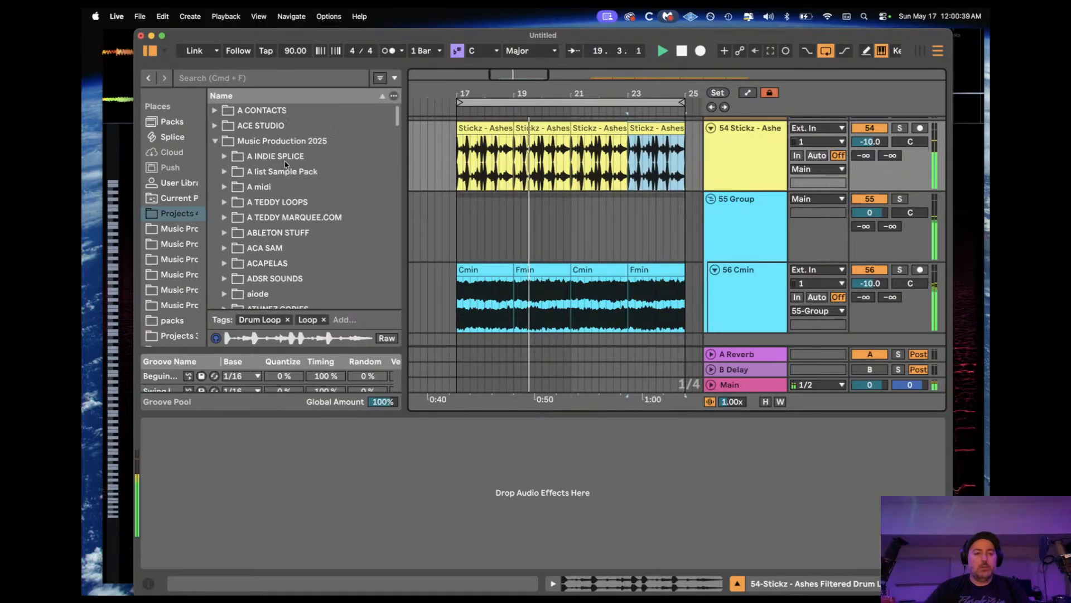
pyautogui.scroll(-2, 269, 171)
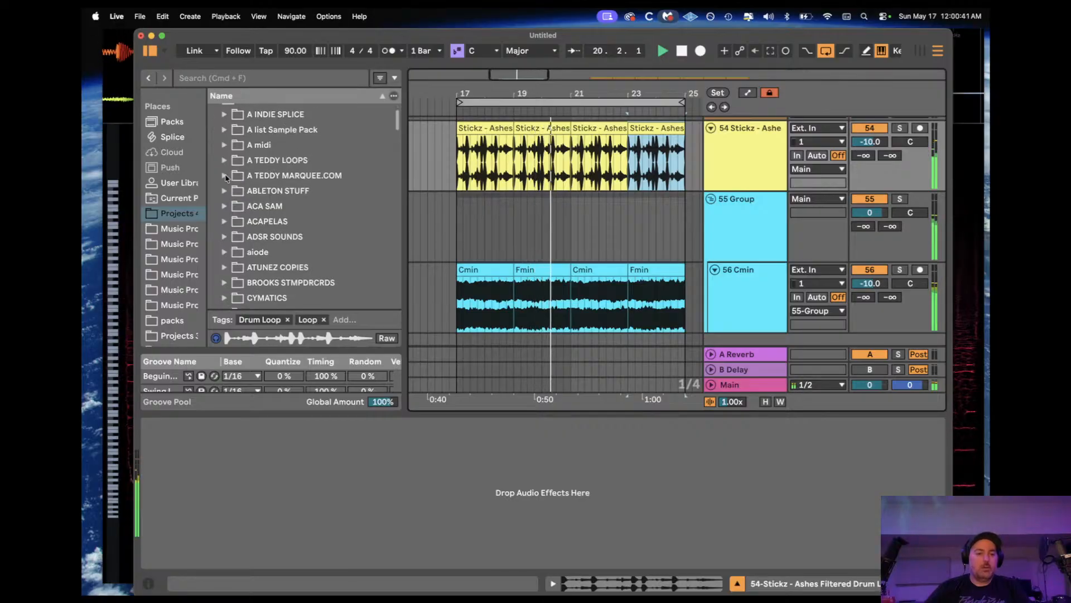
pyautogui.click(268, 174)
pyautogui.scroll(-2, 255, 188)
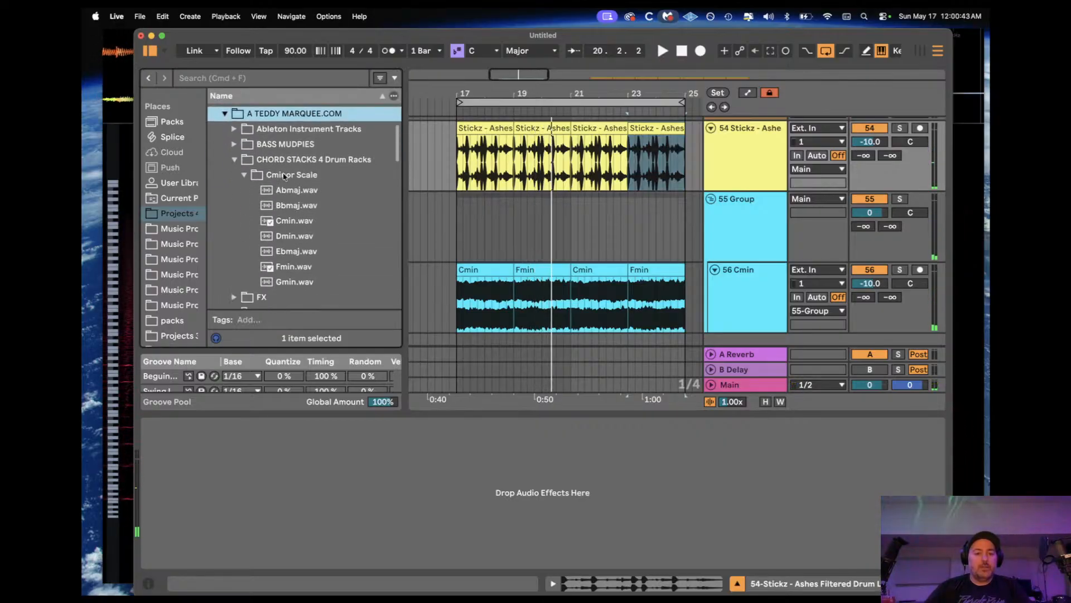
pyautogui.click(270, 175)
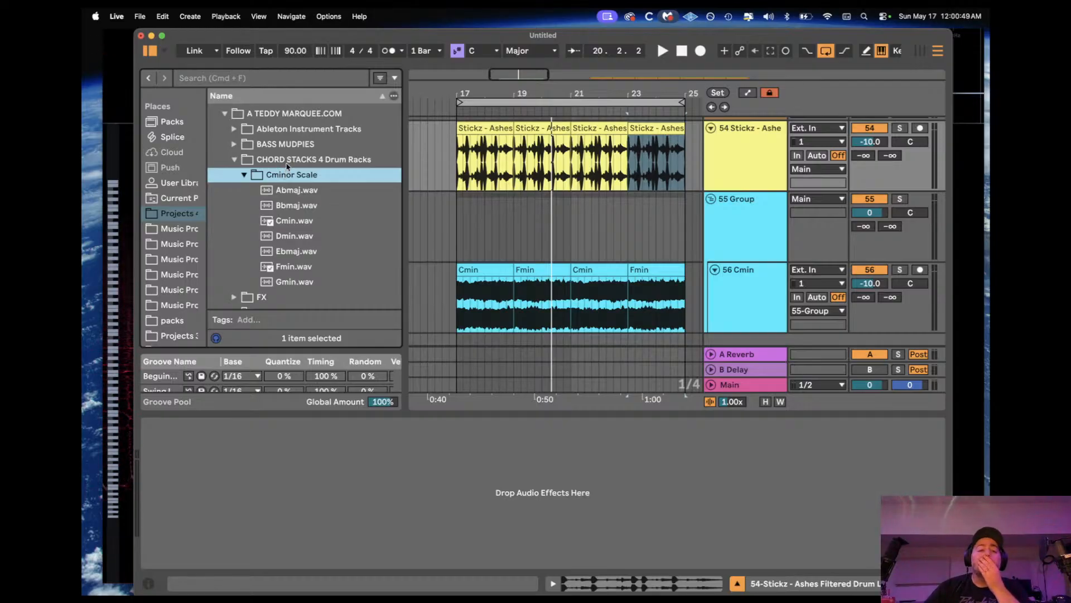
# Step: Add the CHORD STACKS 4 Drum Racks folder to the FAVORITES collection
pyautogui.click(290, 163)
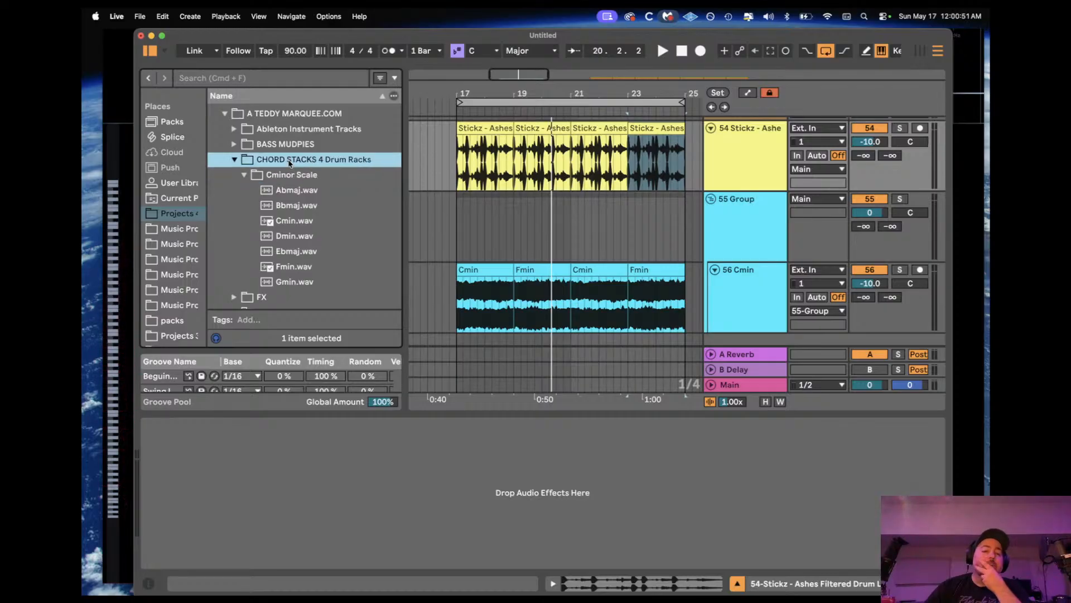
pyautogui.rightClick(289, 162)
pyautogui.click(328, 325)
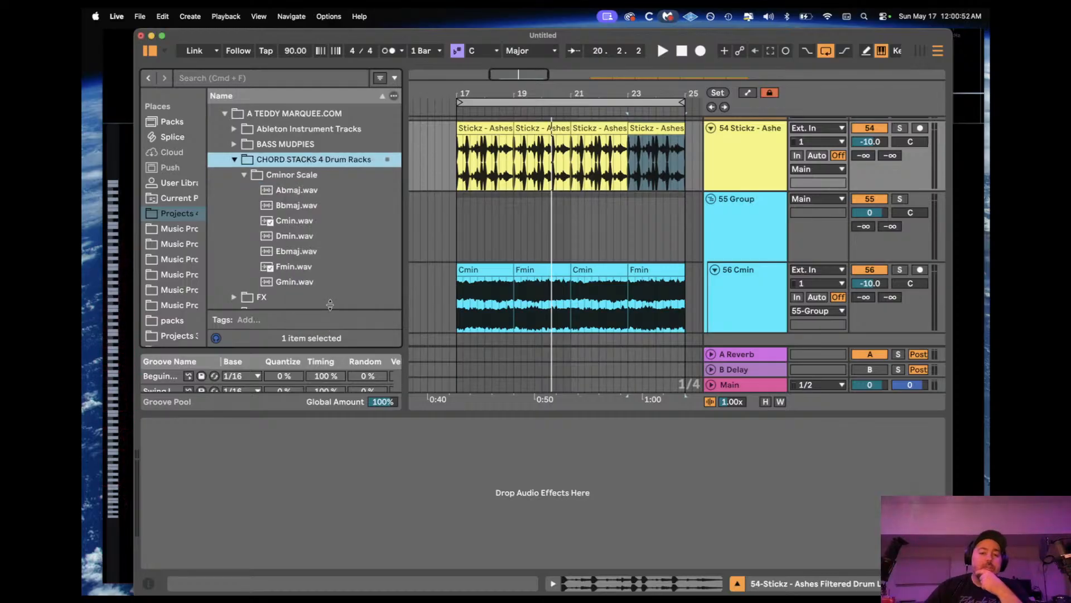
# Step: Show the browser's filter groups, open the Tag Editor for the CHORD STACKS 4 Drum Racks folder, and widen the browser
pyautogui.click(381, 79)
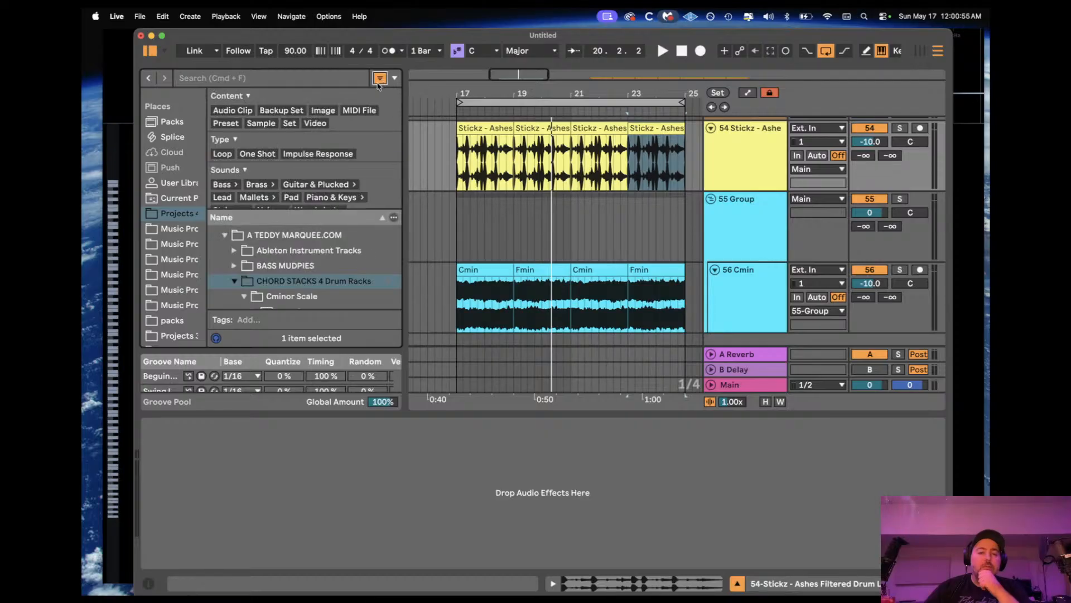
pyautogui.click(393, 79)
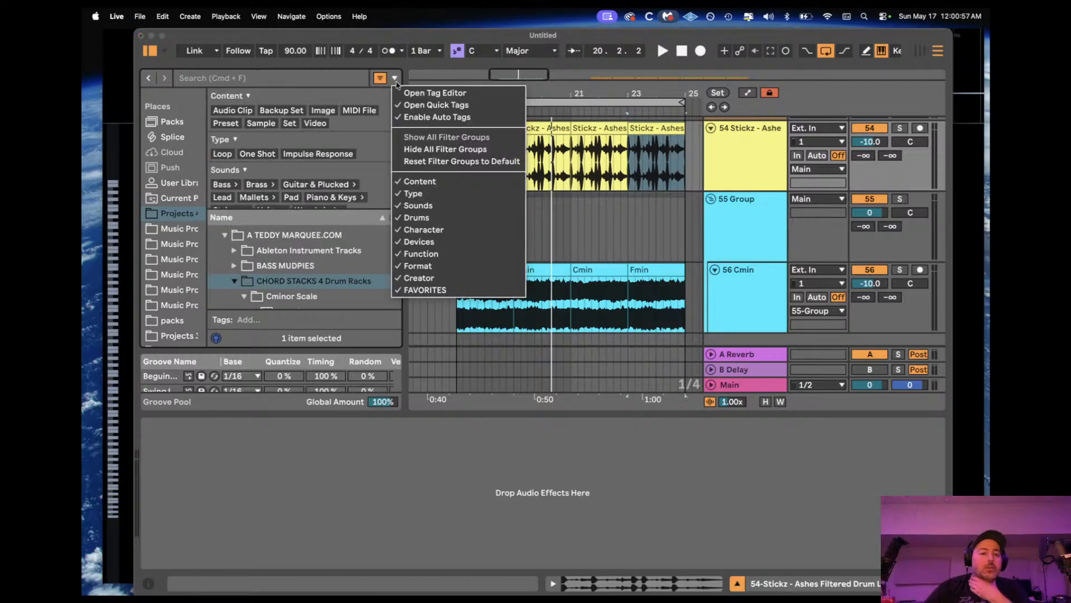
pyautogui.click(411, 92)
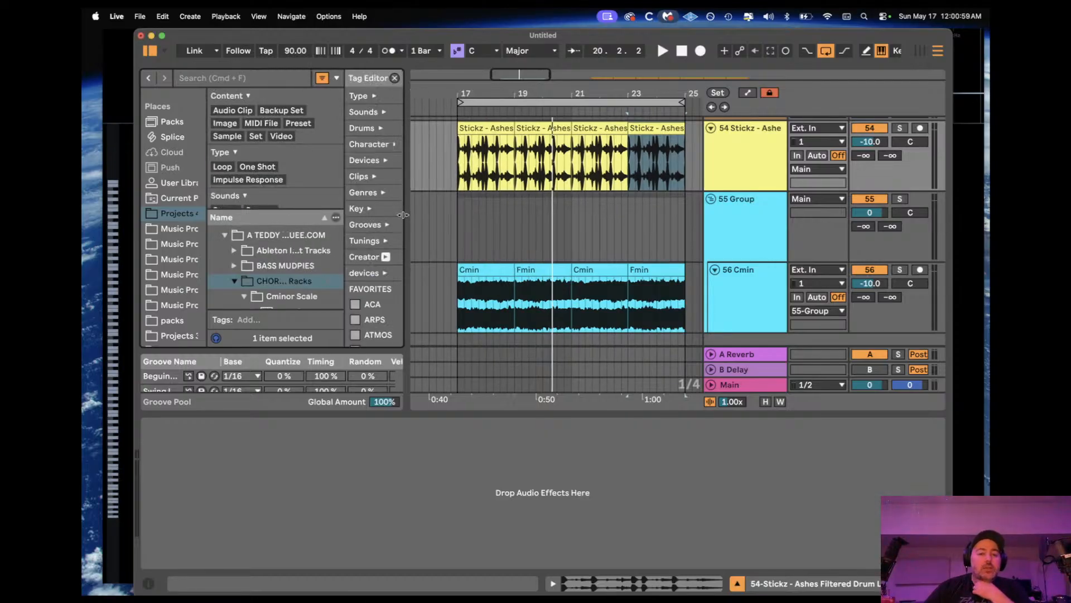
pyautogui.moveTo(403, 215); pyautogui.dragTo(329, 226)
# Step: Create a SYNTH SHOTS CHORDS tag in the FAVORITES tag group, assign it to the CHORD STACKS 4 Drum Racks folder, and close the Tag Editor
pyautogui.scroll(-10, 375, 241)
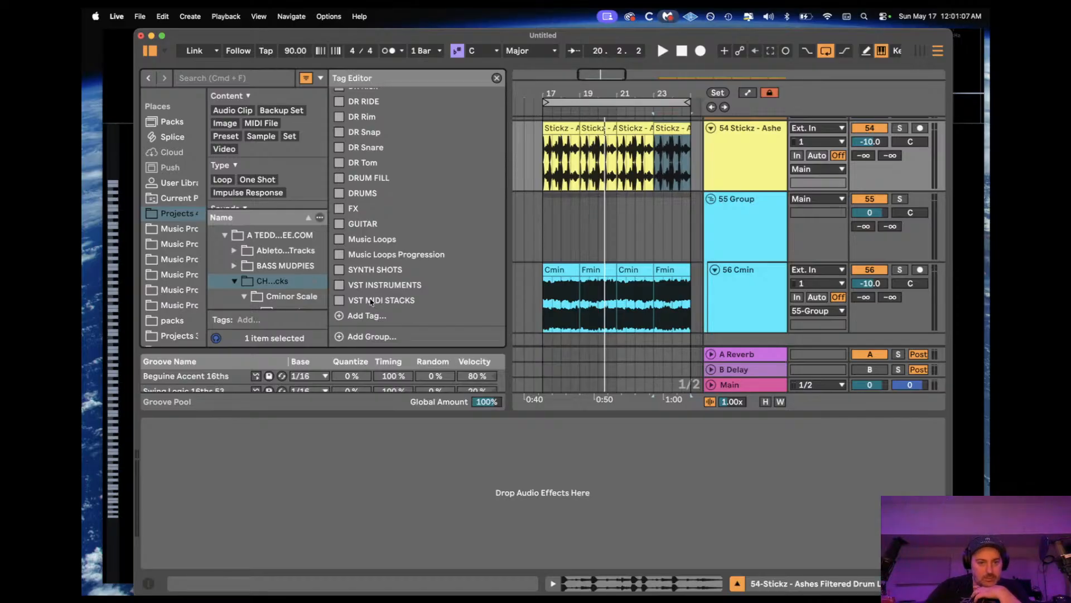
pyautogui.scroll(10, 371, 301)
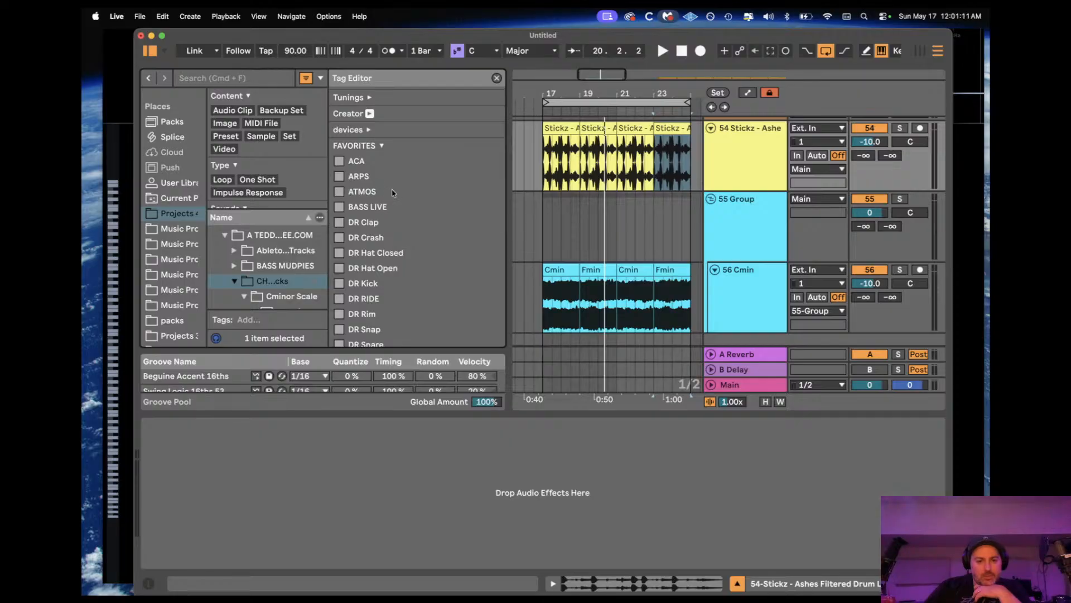
pyautogui.scroll(-5, 392, 192)
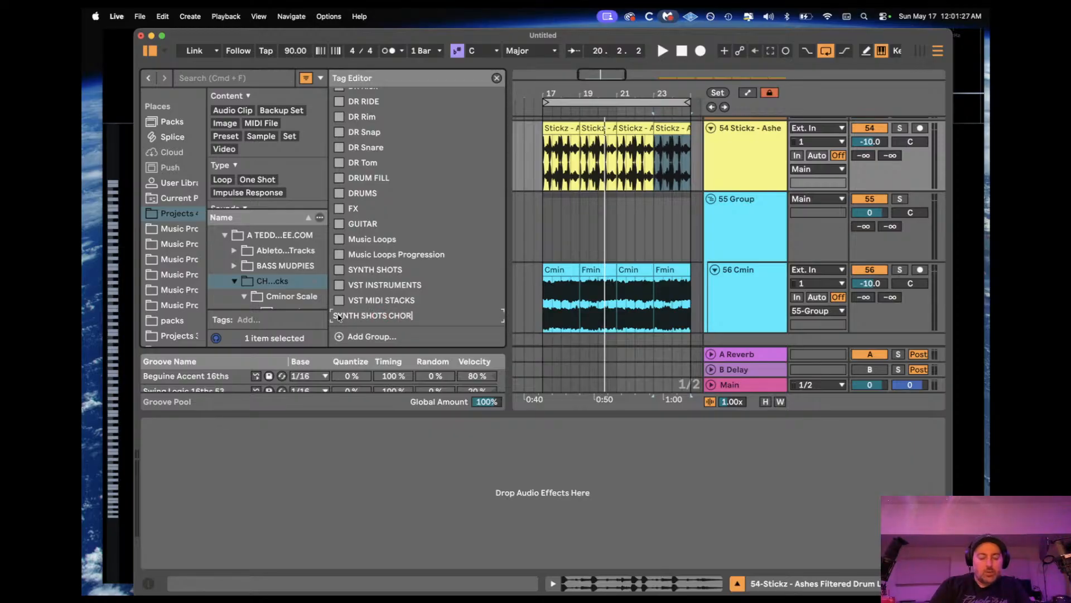
pyautogui.press('Return')
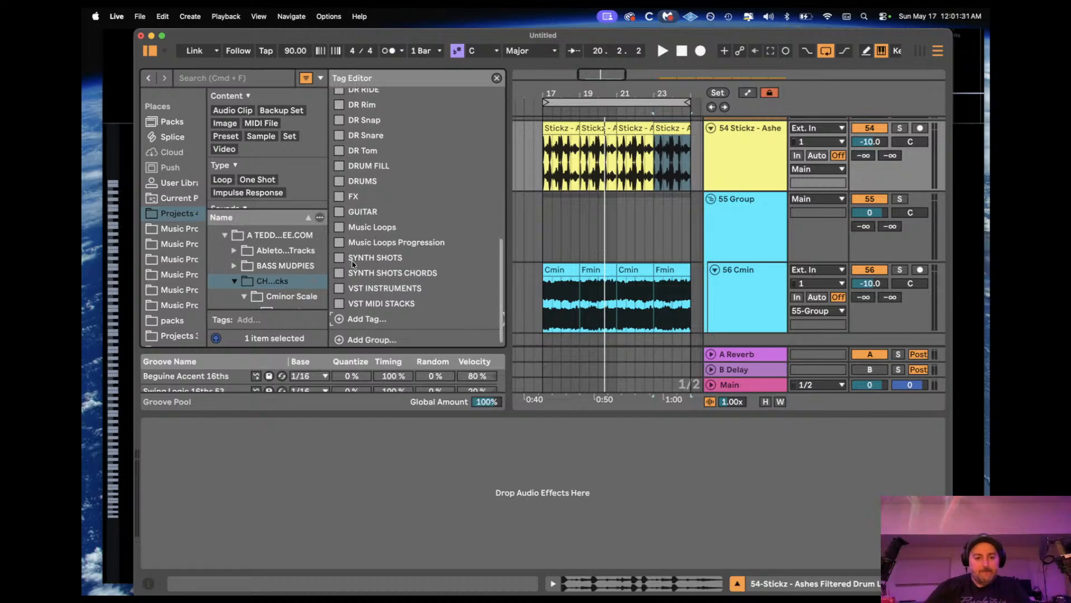
pyautogui.click(339, 273)
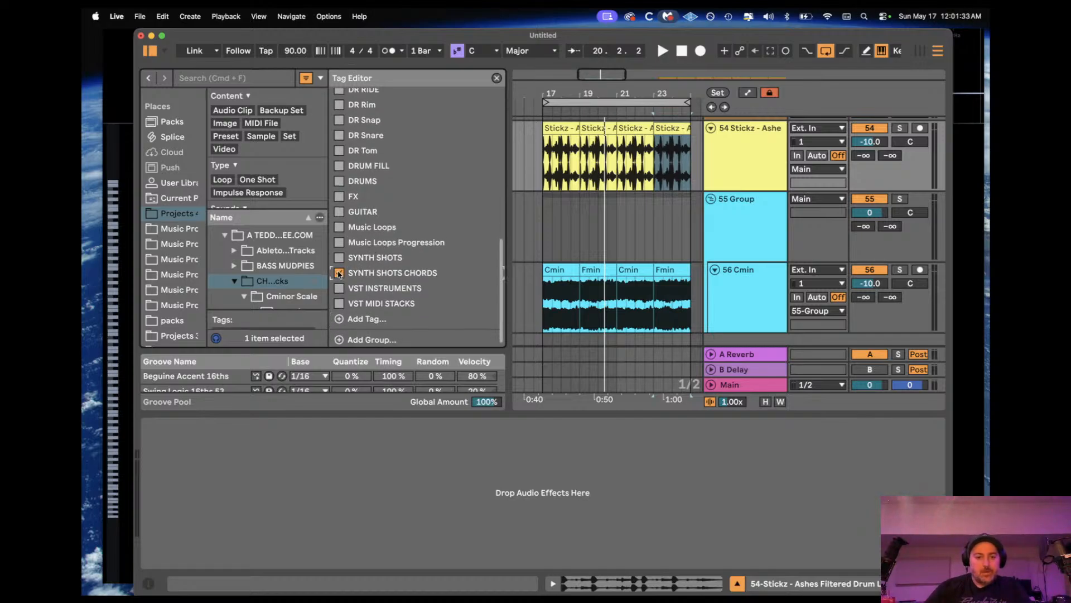
pyautogui.click(497, 79)
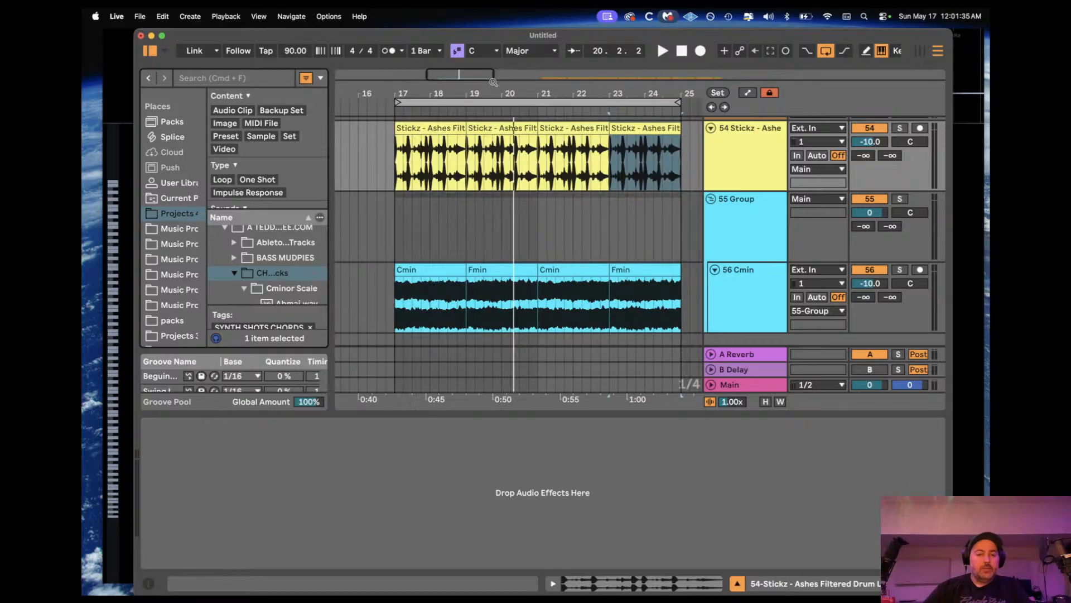
# Step: Open the FAVORITES collection and filter it by the SYNTH SHOTS CHORDS tag
pyautogui.scroll(8, 166, 200)
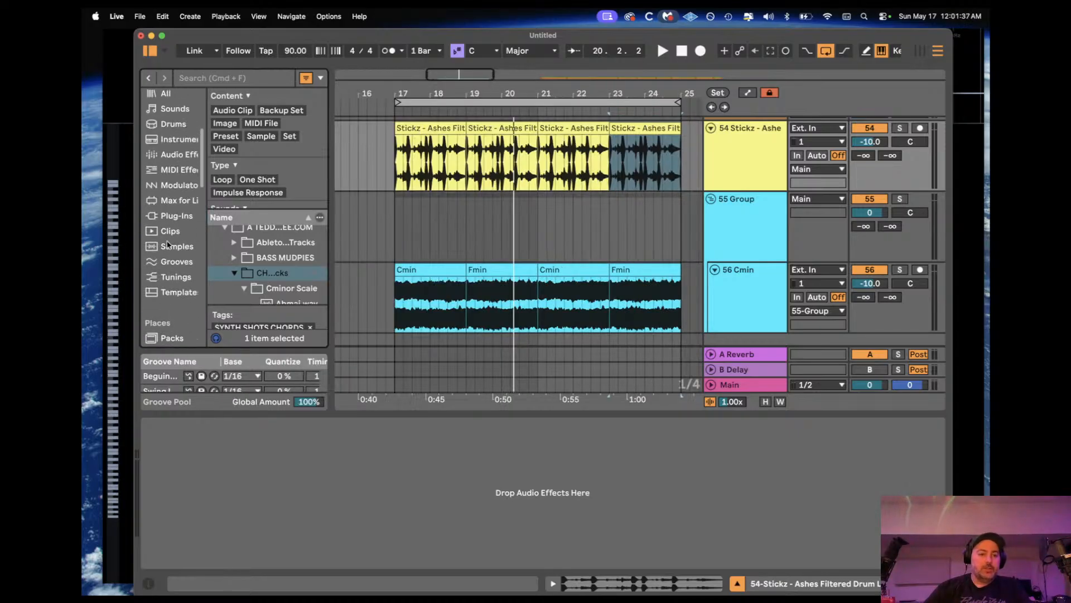
pyautogui.scroll(5, 164, 216)
pyautogui.click(169, 204)
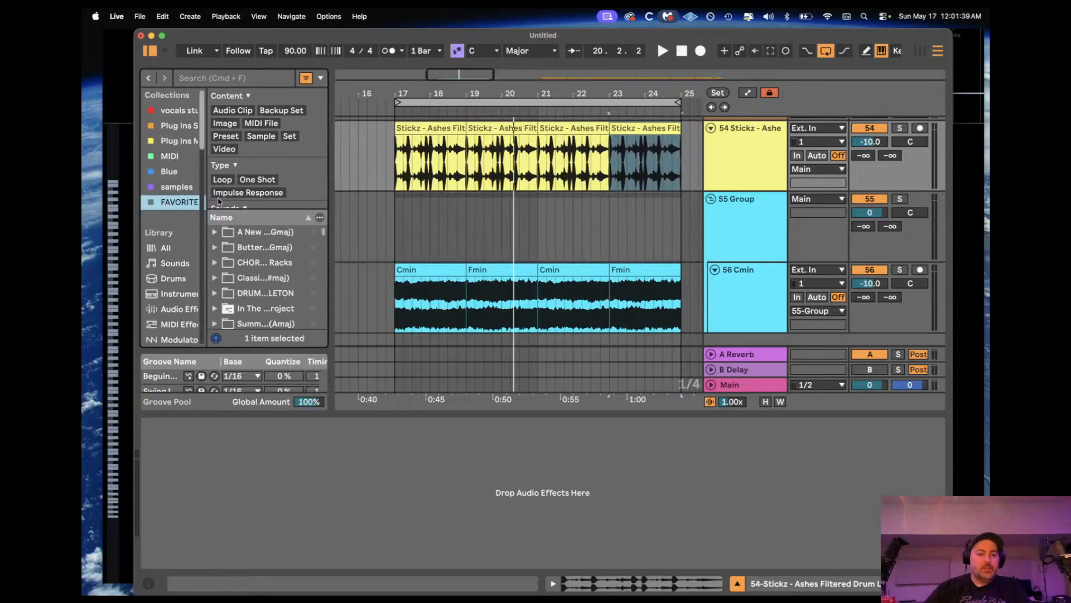
pyautogui.scroll(-10, 234, 191)
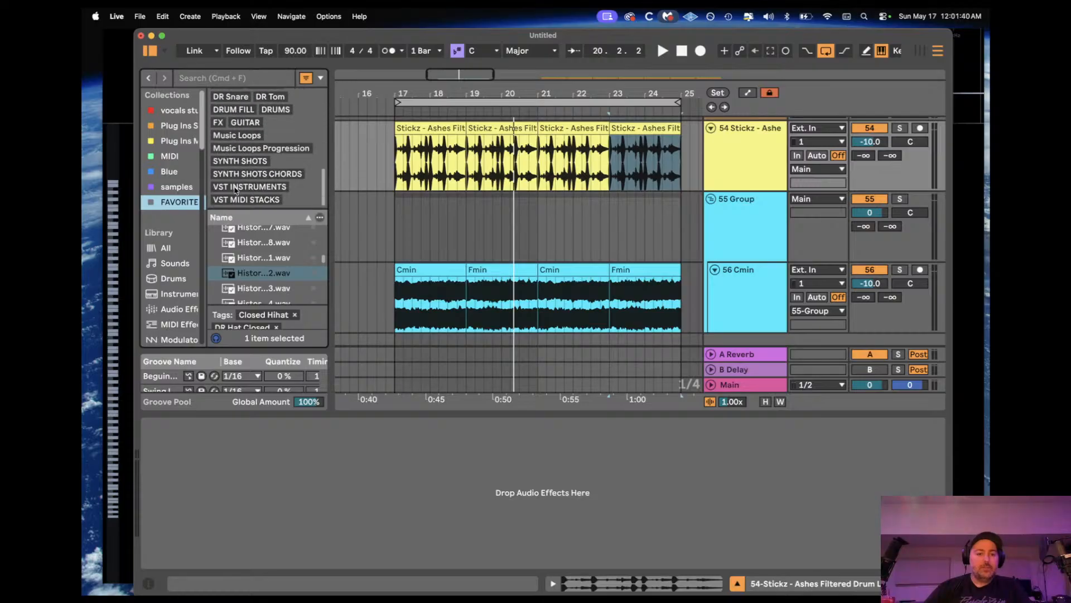
pyautogui.click(259, 175)
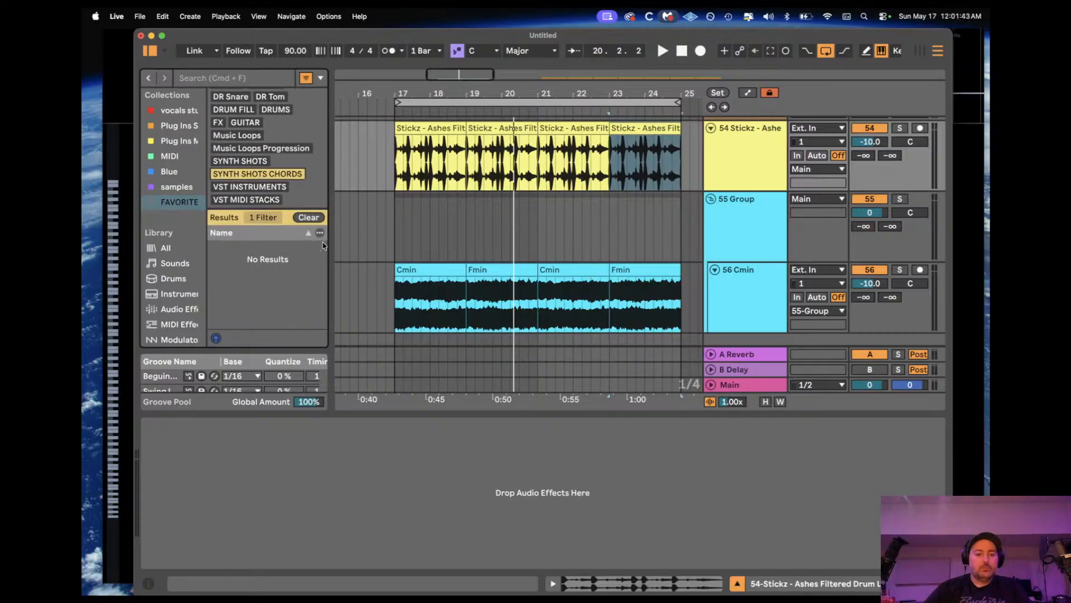
# Step: Widen the browser, clear the filter to look through the FAVORITES collection, and filter it by SYNTH SHOTS CHORDS again
pyautogui.moveTo(330, 236); pyautogui.dragTo(433, 236)
pyautogui.click(412, 78)
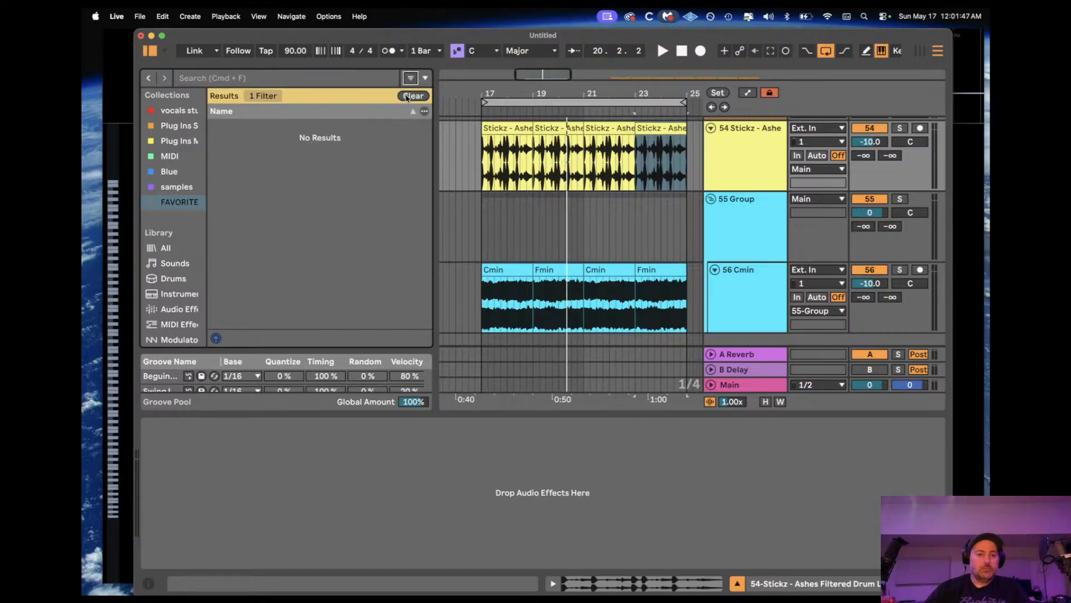
pyautogui.click(413, 96)
pyautogui.scroll(5, 288, 159)
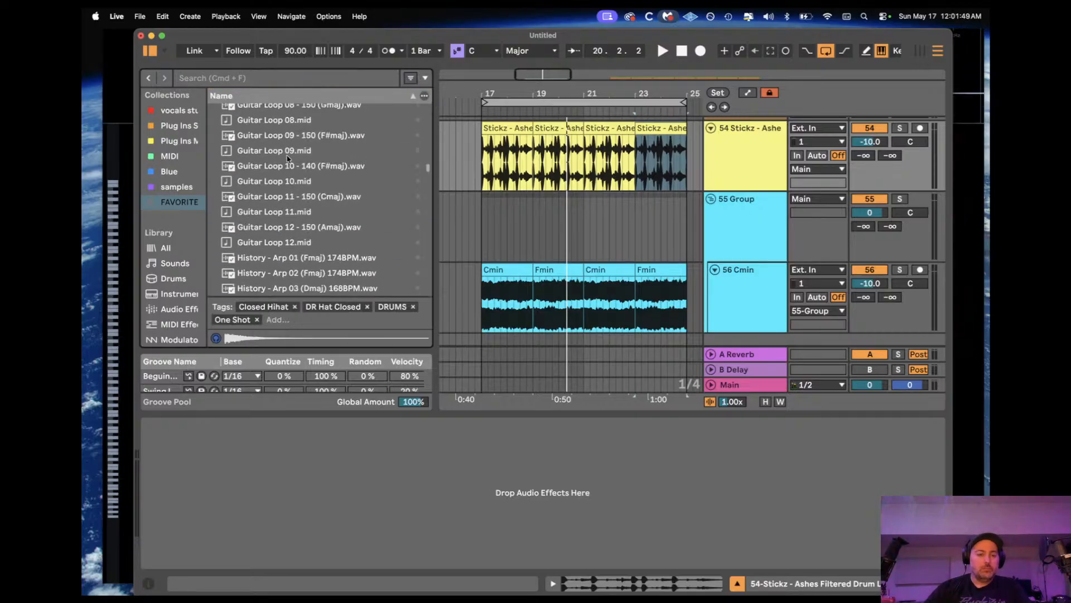
pyautogui.scroll(15, 288, 158)
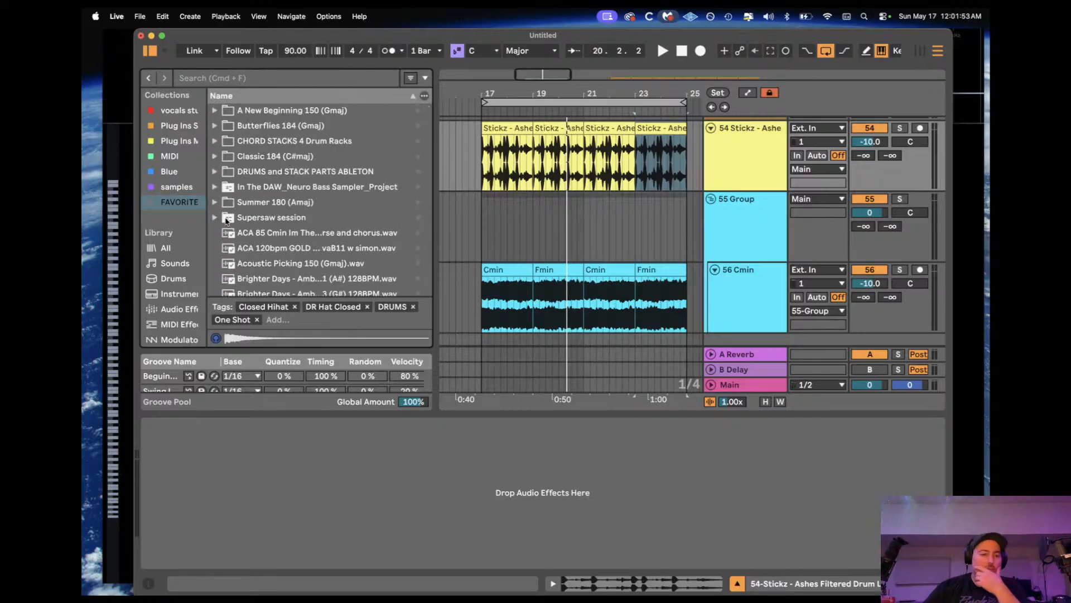
pyautogui.click(410, 78)
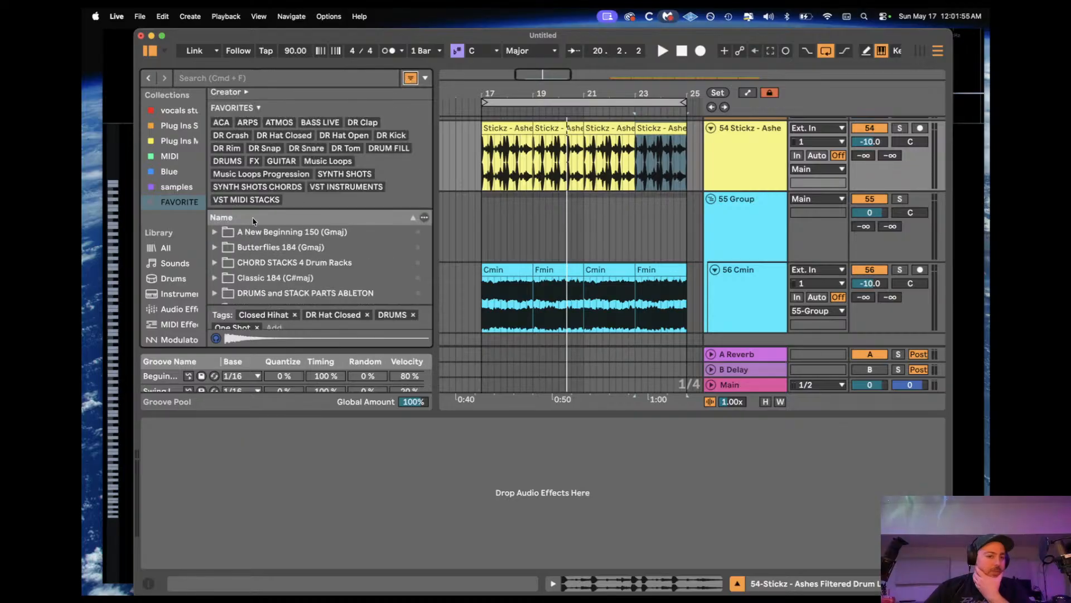
pyautogui.click(280, 187)
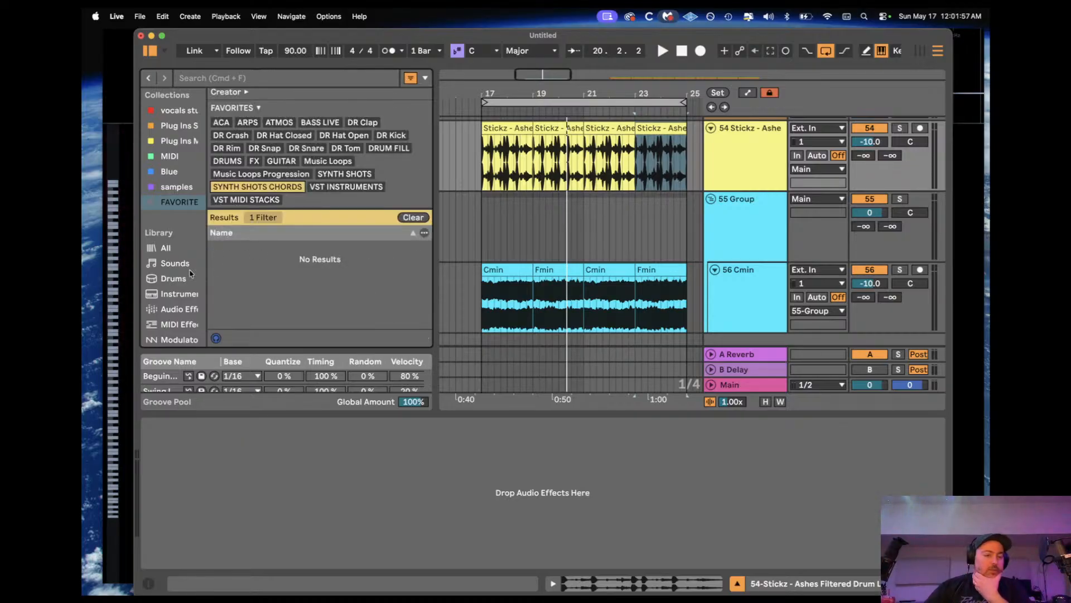
# Step: Return to the CHORD STACKS 4 Drum Racks folder in the Projects place, then remove and reassign its FAVORITES collection color
pyautogui.scroll(-4, 167, 282)
pyautogui.scroll(-3, 168, 282)
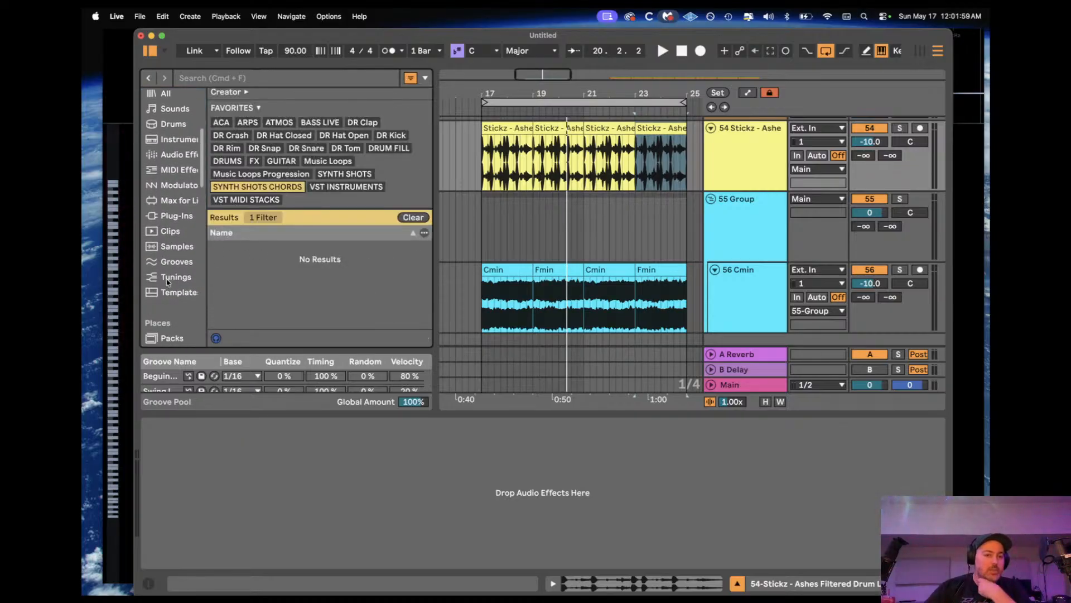
pyautogui.scroll(-10, 163, 275)
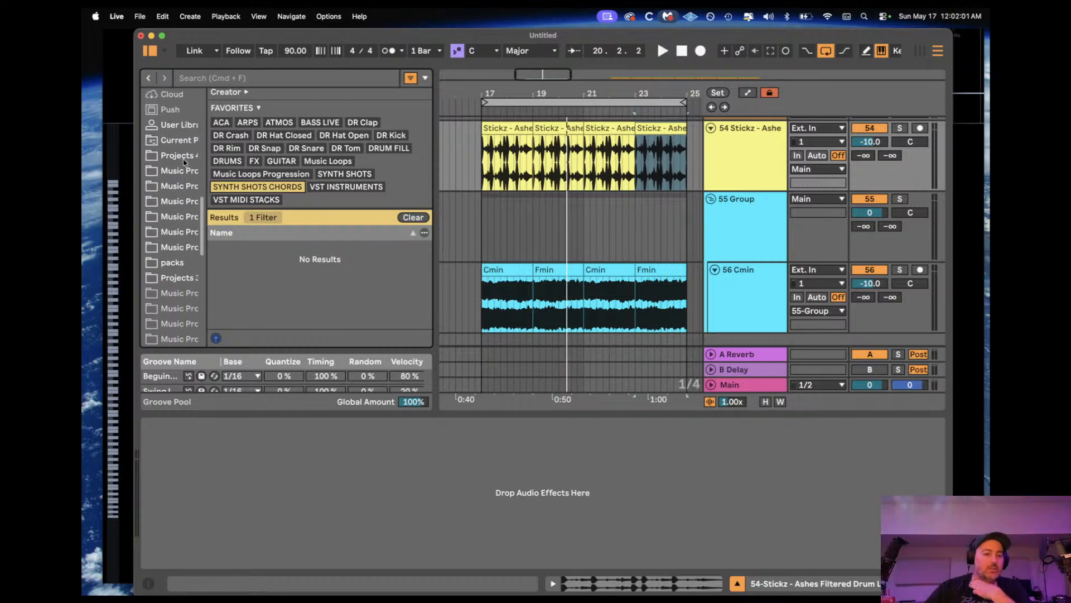
pyautogui.click(183, 158)
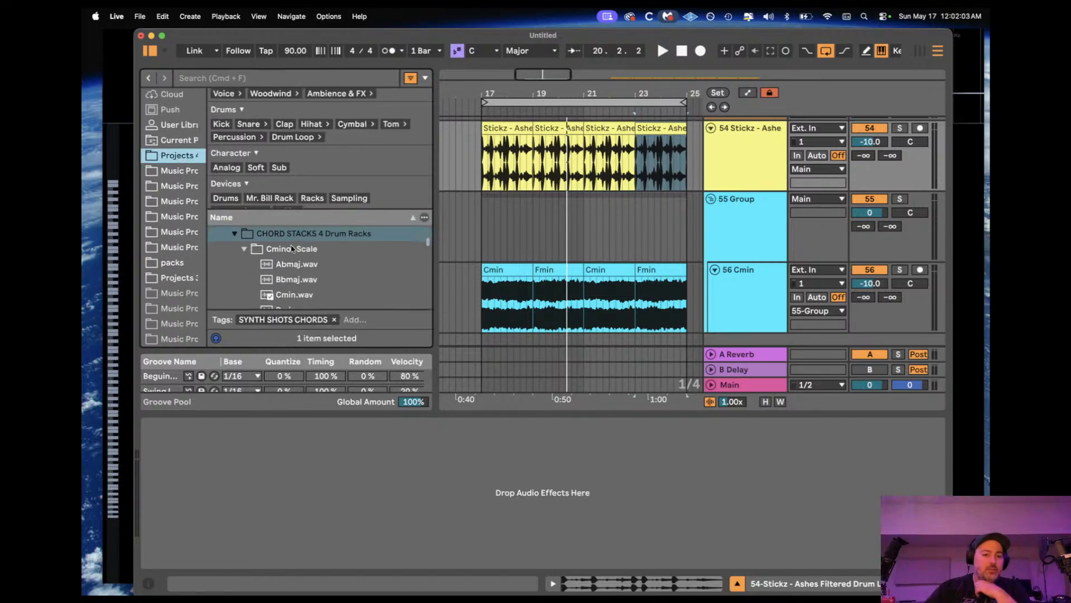
pyautogui.rightClick(299, 236)
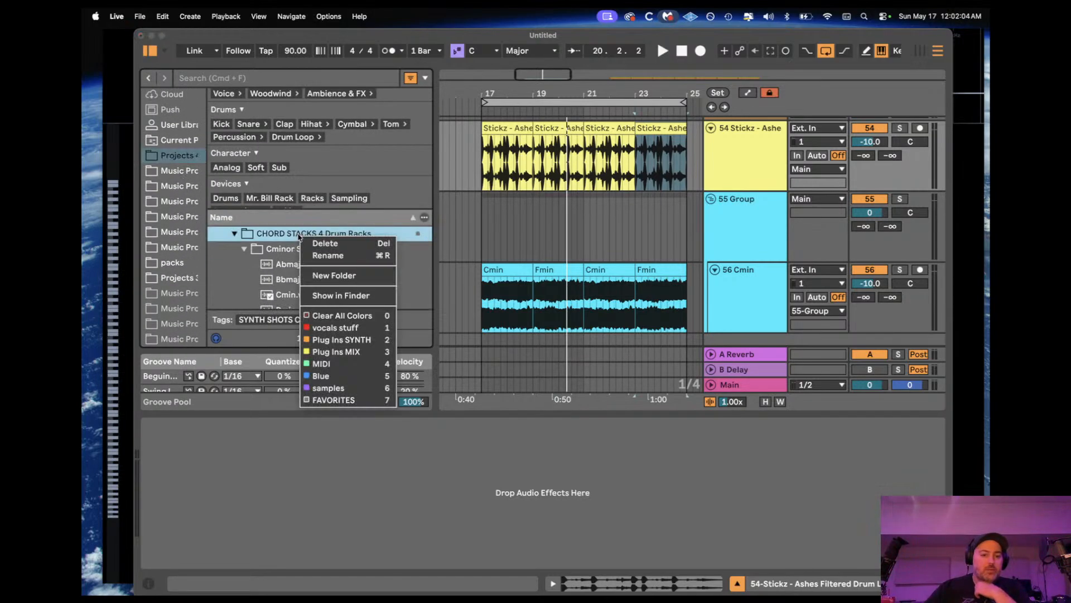
pyautogui.click(334, 401)
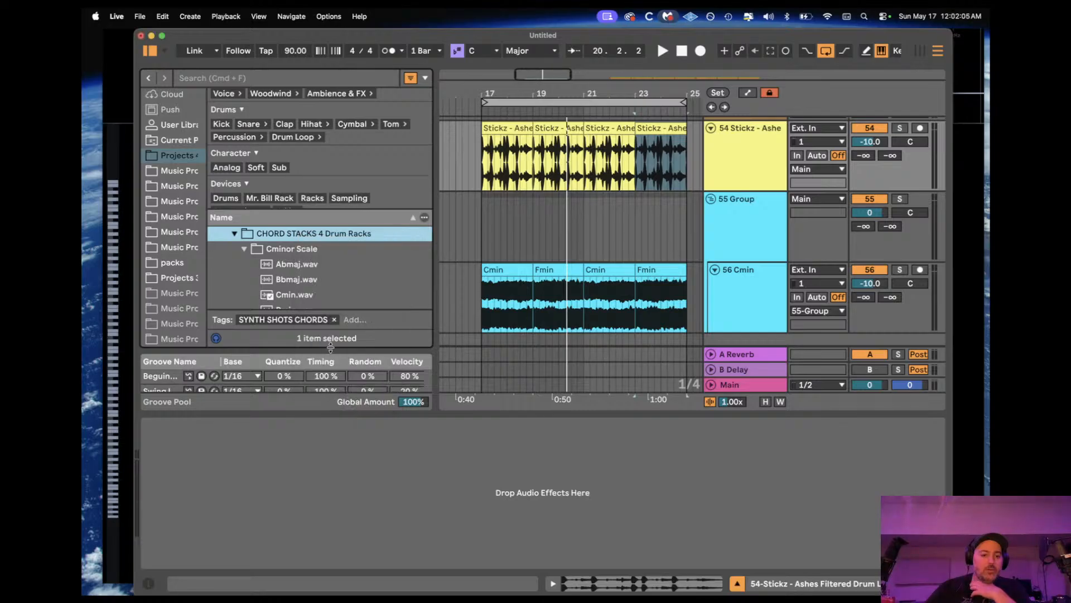
pyautogui.rightClick(319, 235)
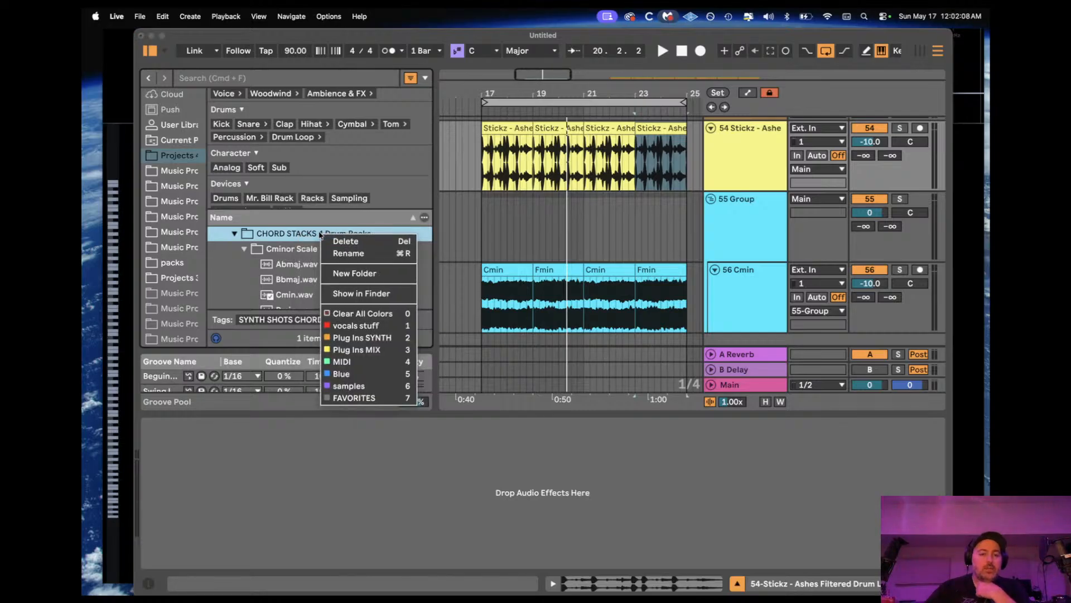
pyautogui.click(353, 397)
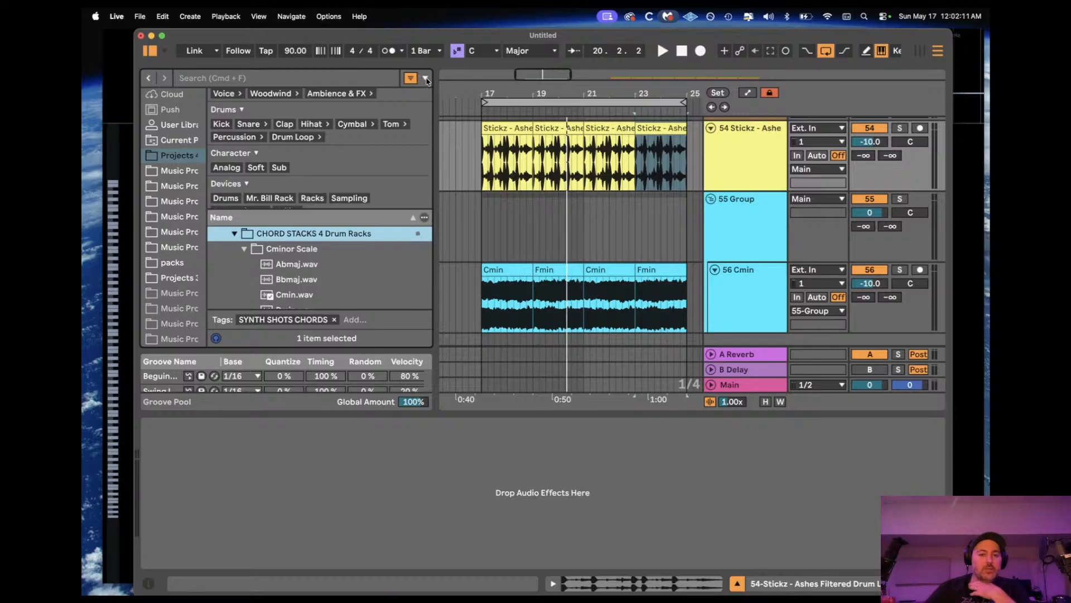
# Step: Check the SYNTH SHOTS CHORDS assignment of the CHORD STACKS 4 Drum Racks folder in the Tag Editor and close the editor
pyautogui.click(426, 80)
pyautogui.click(441, 89)
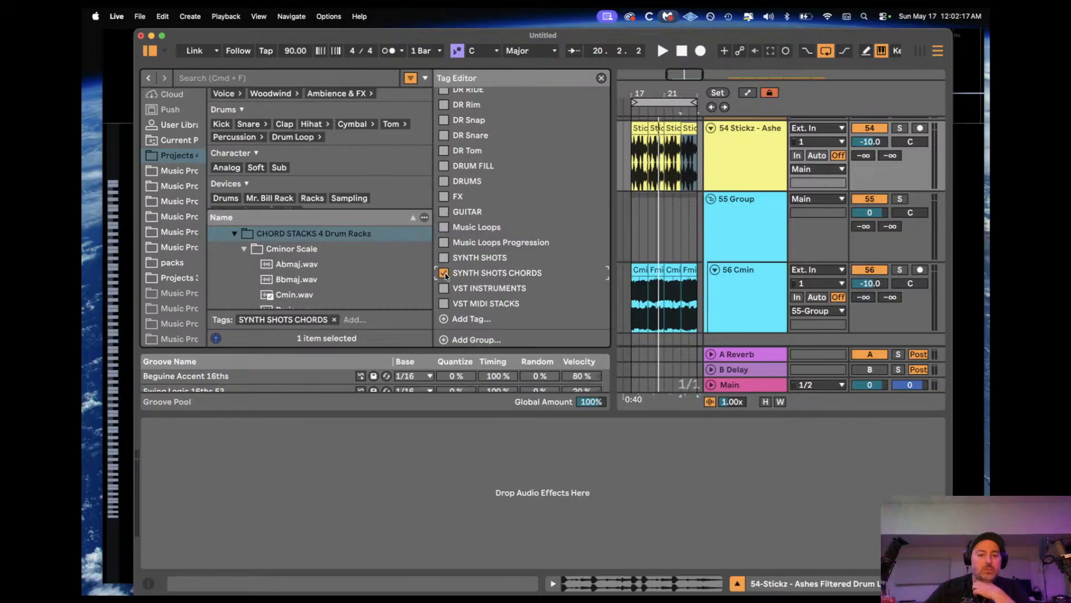
pyautogui.scroll(5, 455, 268)
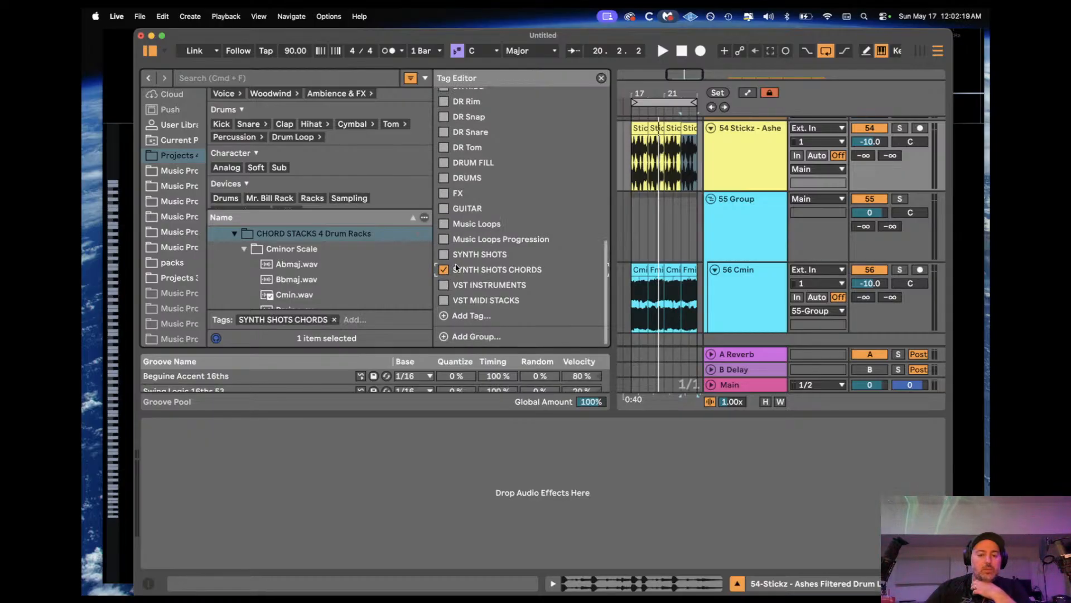
pyautogui.scroll(8, 455, 268)
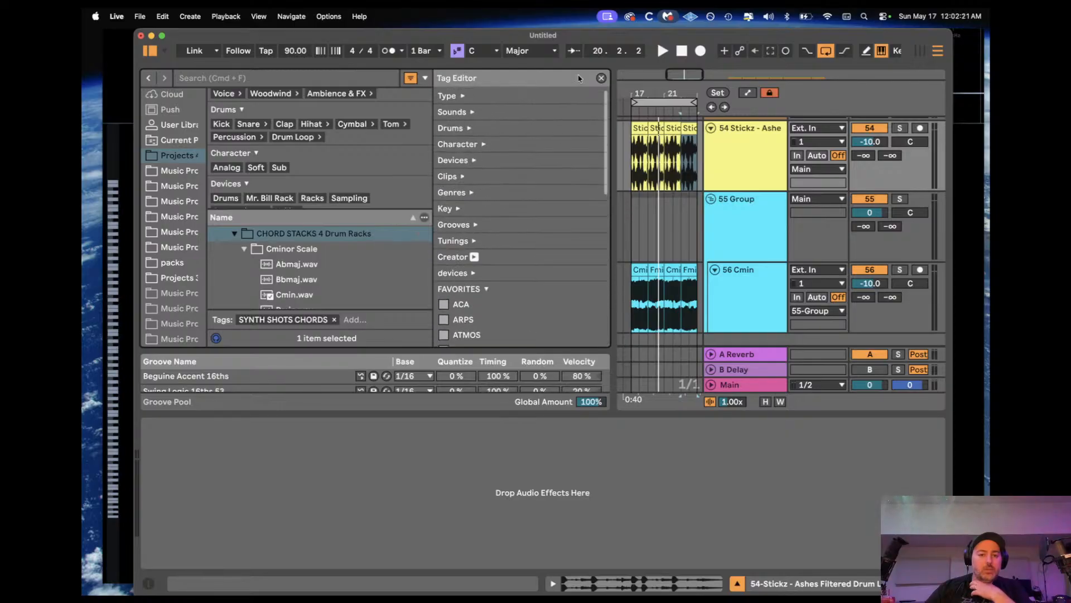
pyautogui.click(601, 78)
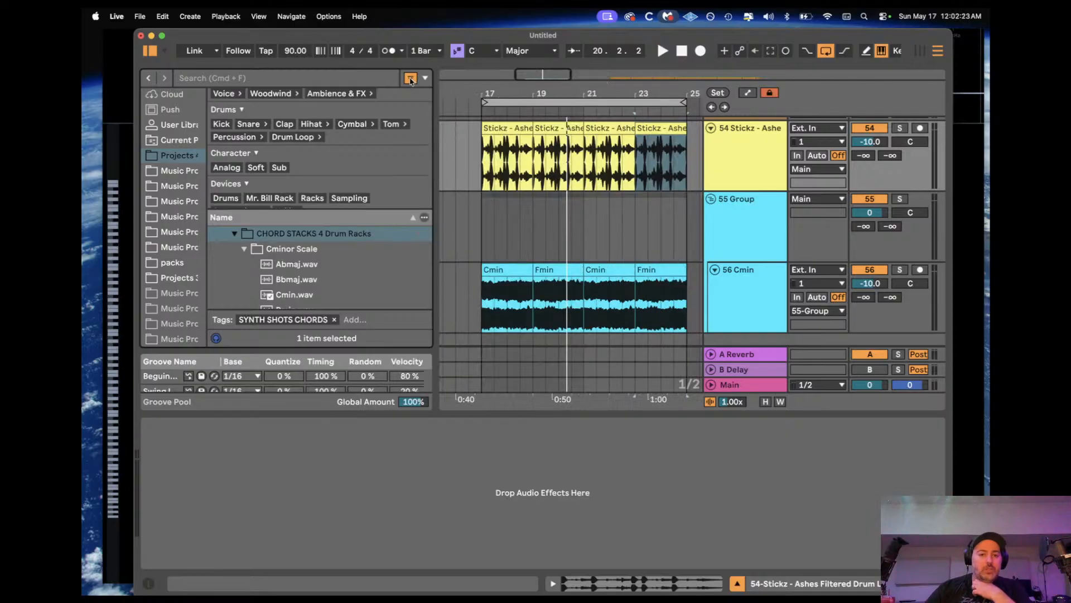
# Step: Go back to the FAVORITES collection and compare the contents of the VST INSTRUMENTS and SYNTH SHOTS tag filters
pyautogui.scroll(-3, 301, 183)
pyautogui.scroll(5, 180, 157)
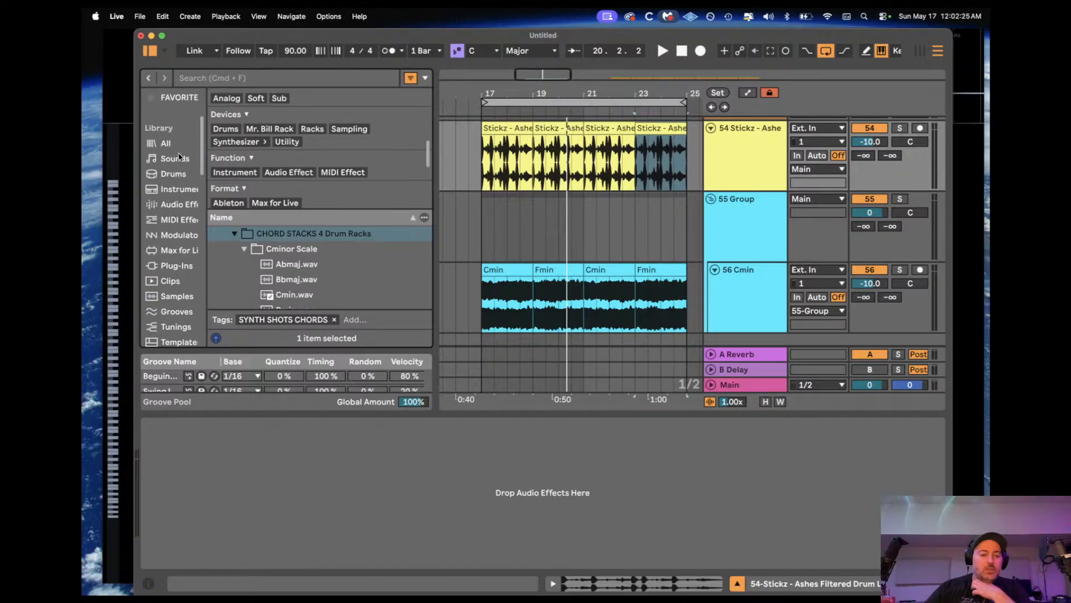
pyautogui.scroll(4, 180, 156)
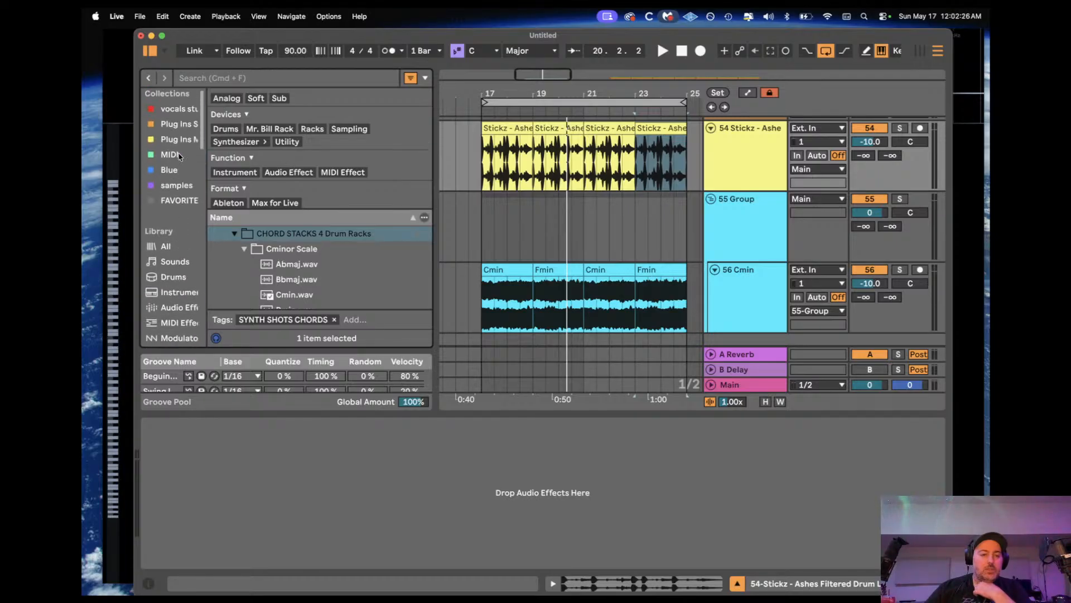
pyautogui.click(179, 202)
pyautogui.click(272, 189)
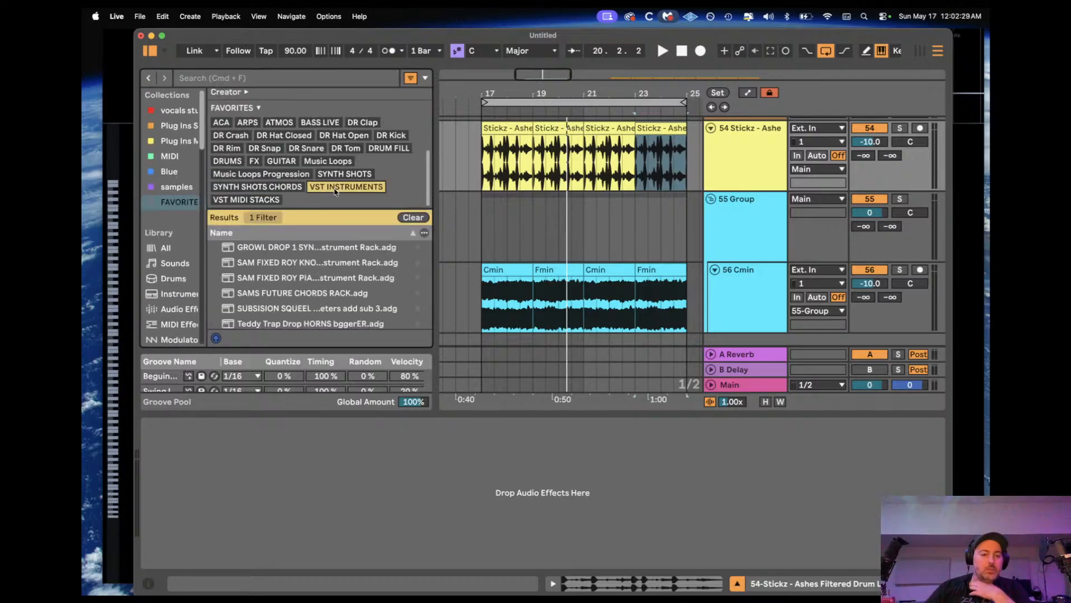
pyautogui.click(324, 175)
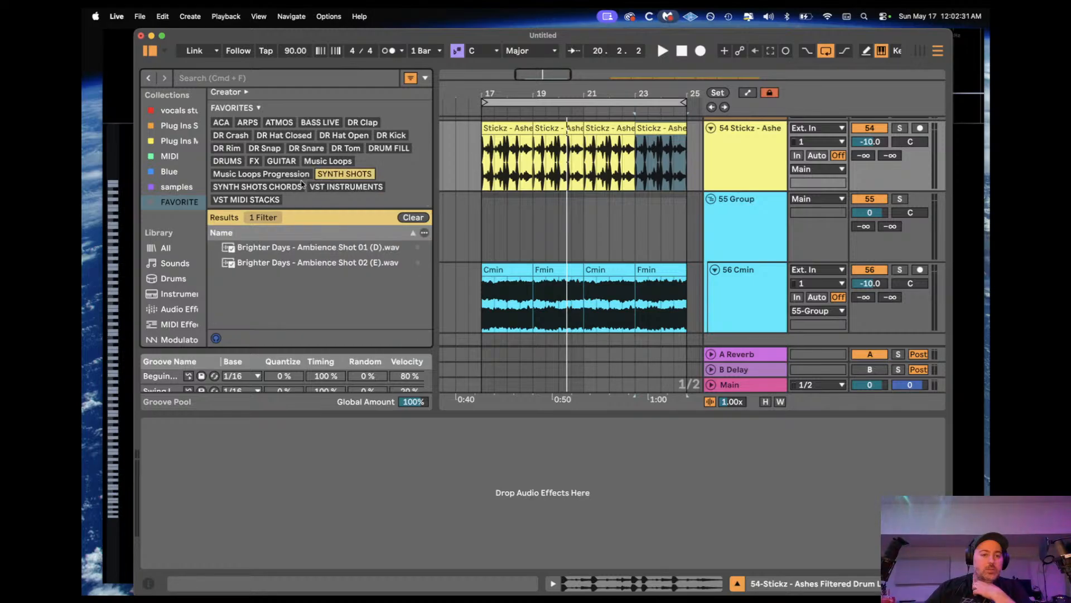
# Step: Audition the Brighter Days ambience shots, switch the FAVORITES filter to SYNTH SHOTS CHORDS, and slightly widen the browser's sidebar
pyautogui.click(338, 251)
pyautogui.click(347, 263)
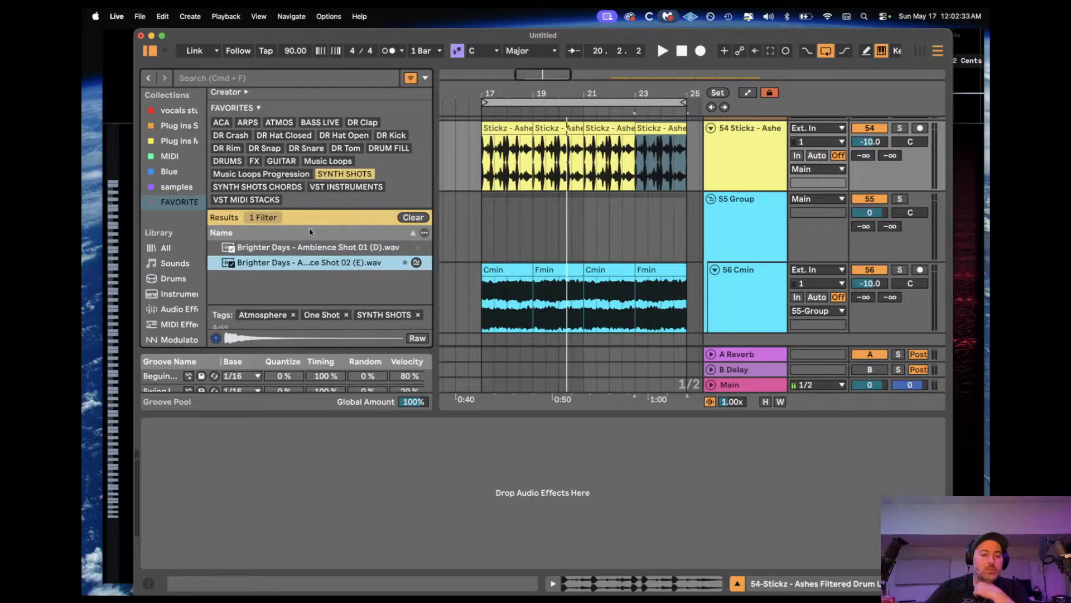
pyautogui.click(282, 189)
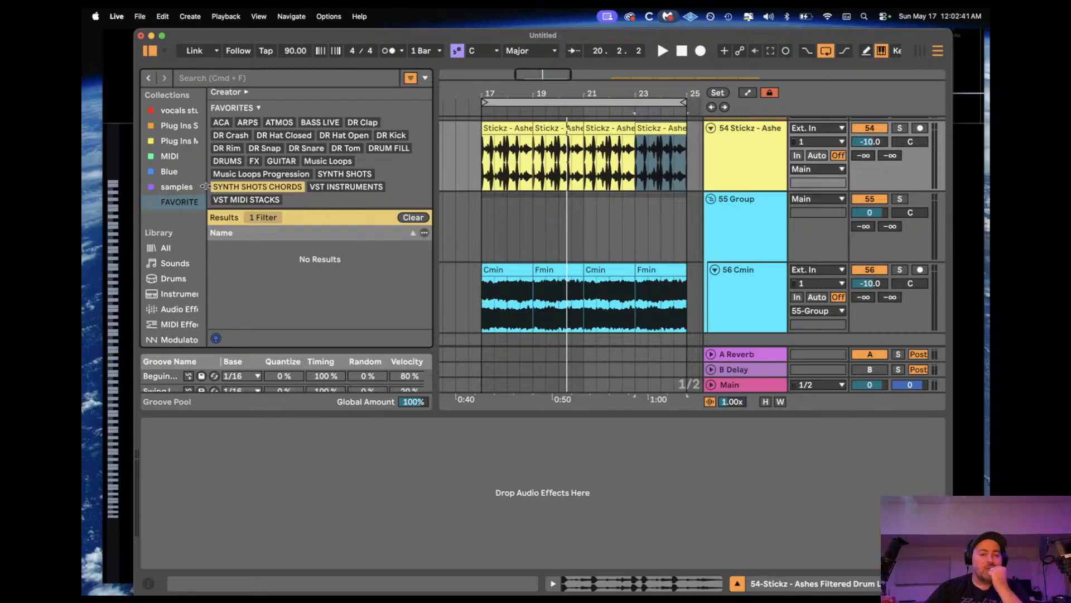
pyautogui.moveTo(204, 186)
pyautogui.mouseDown()
pyautogui.moveTo(218, 188)
pyautogui.moveTo(207, 188)
pyautogui.mouseUp()
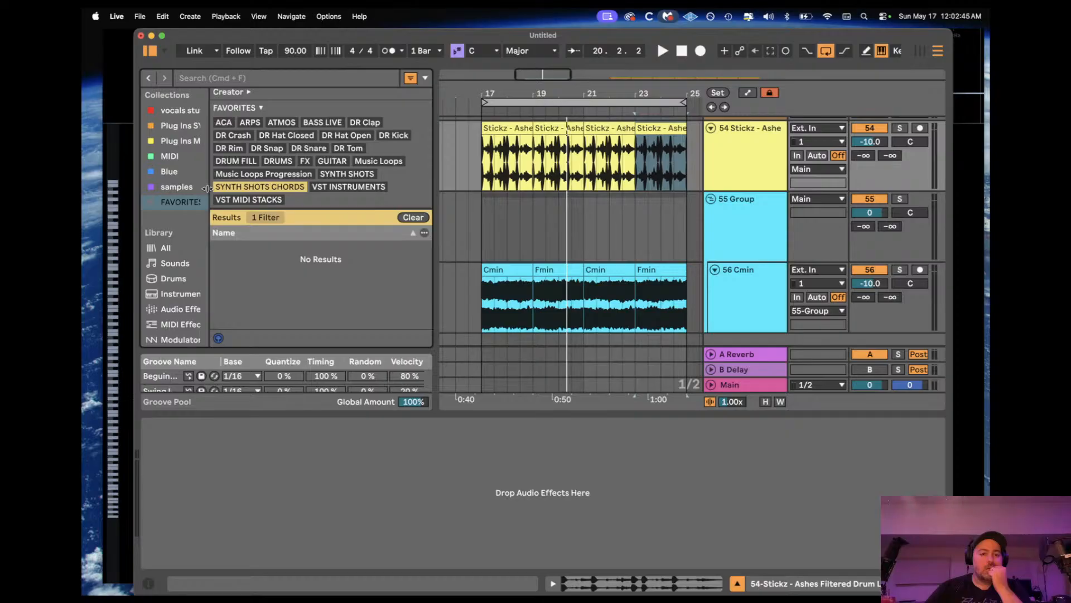
# Step: Return to the Projects 4 place and look over the Cminor Scale samples inside the CHORD STACKS 4 Drum Racks folder
pyautogui.scroll(-5, 147, 279)
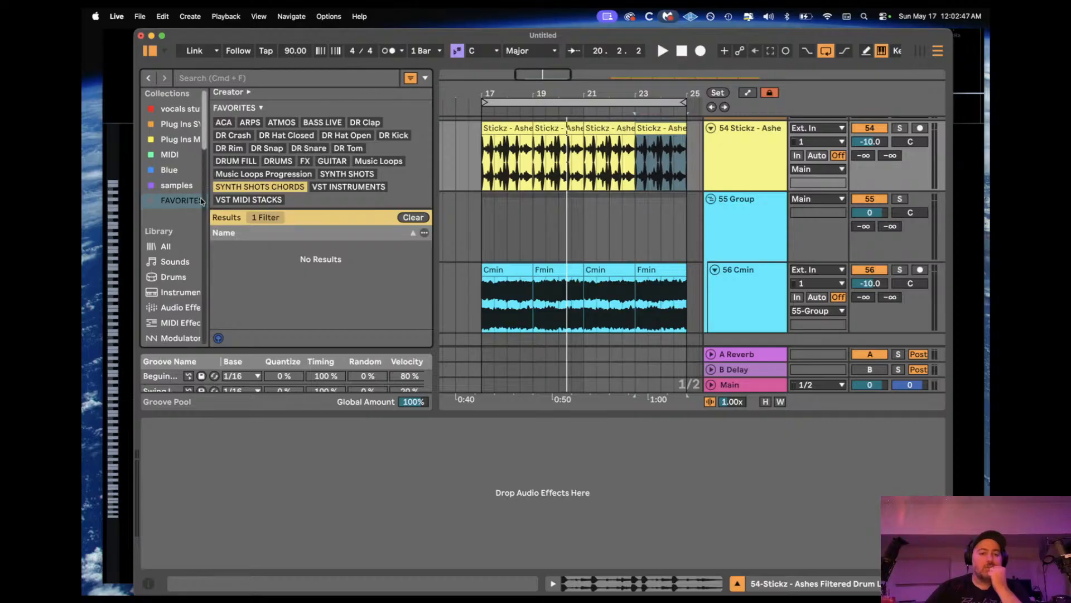
pyautogui.scroll(6, 195, 211)
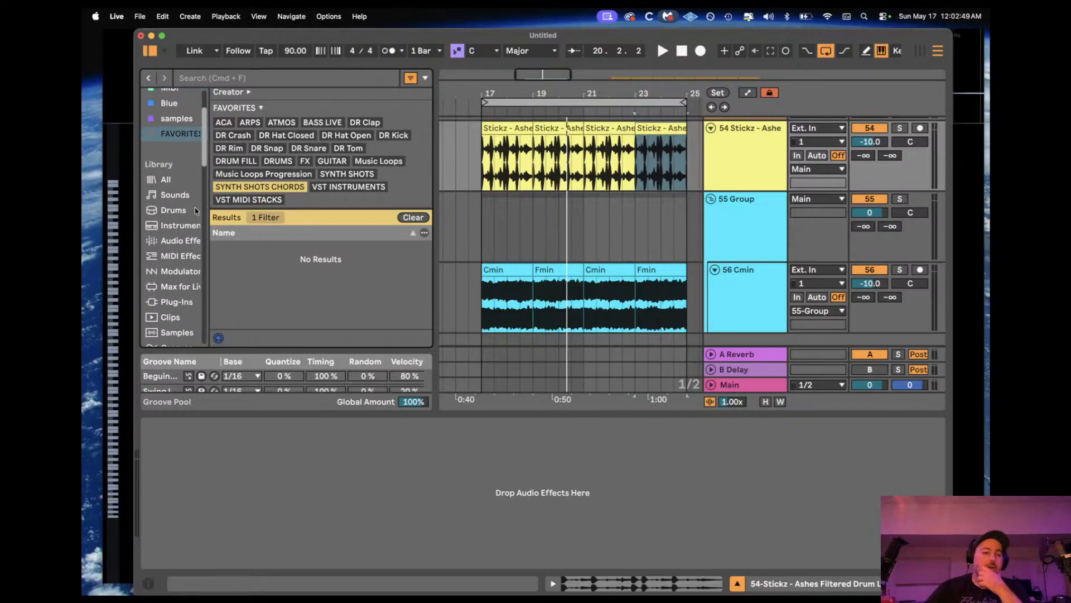
pyautogui.scroll(-8, 180, 213)
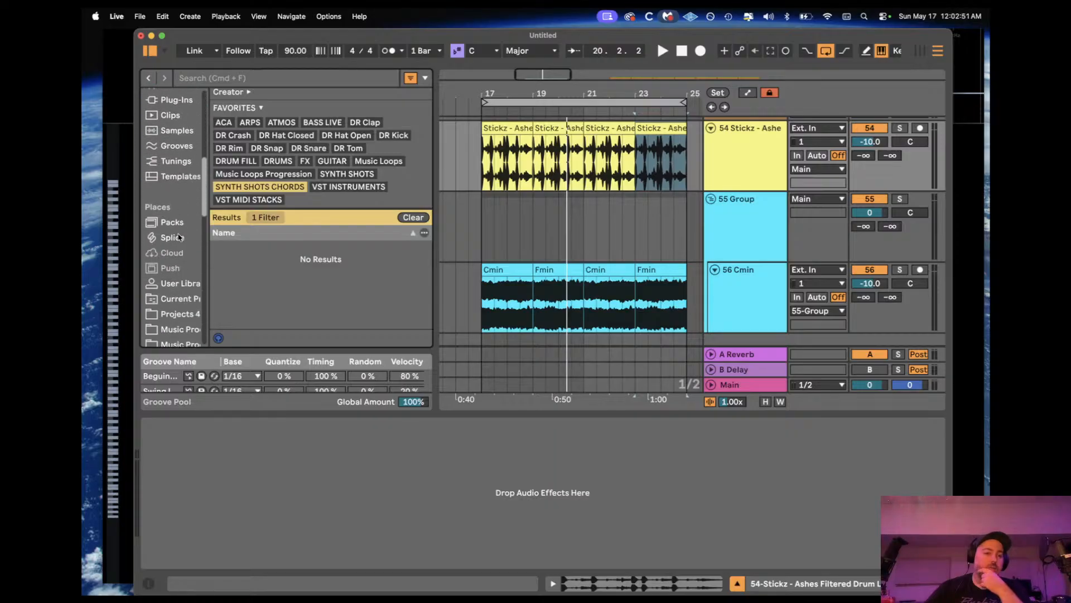
pyautogui.click(171, 226)
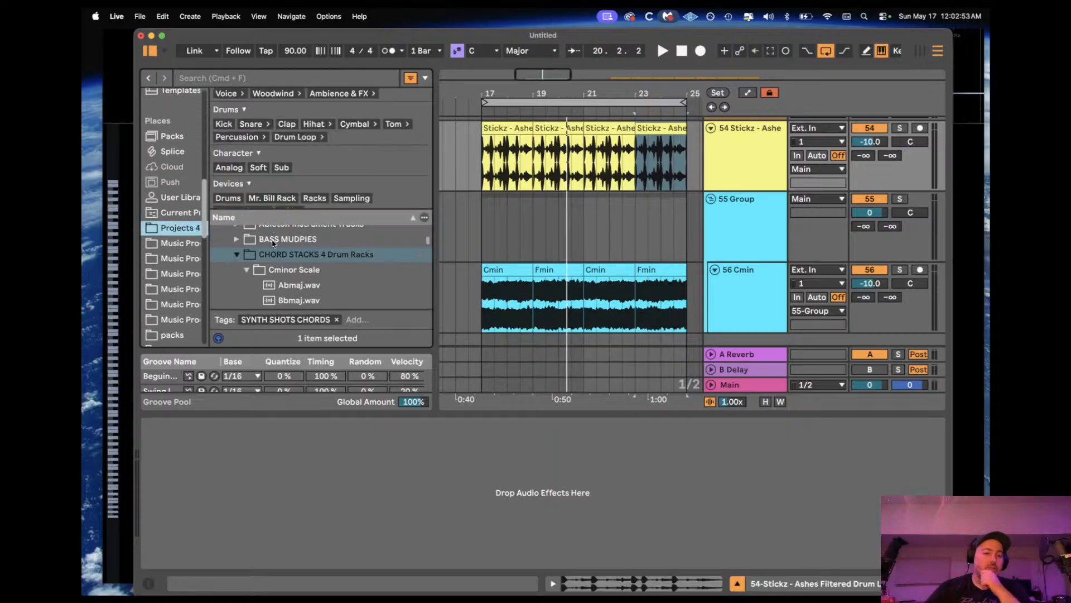
pyautogui.scroll(-2, 284, 252)
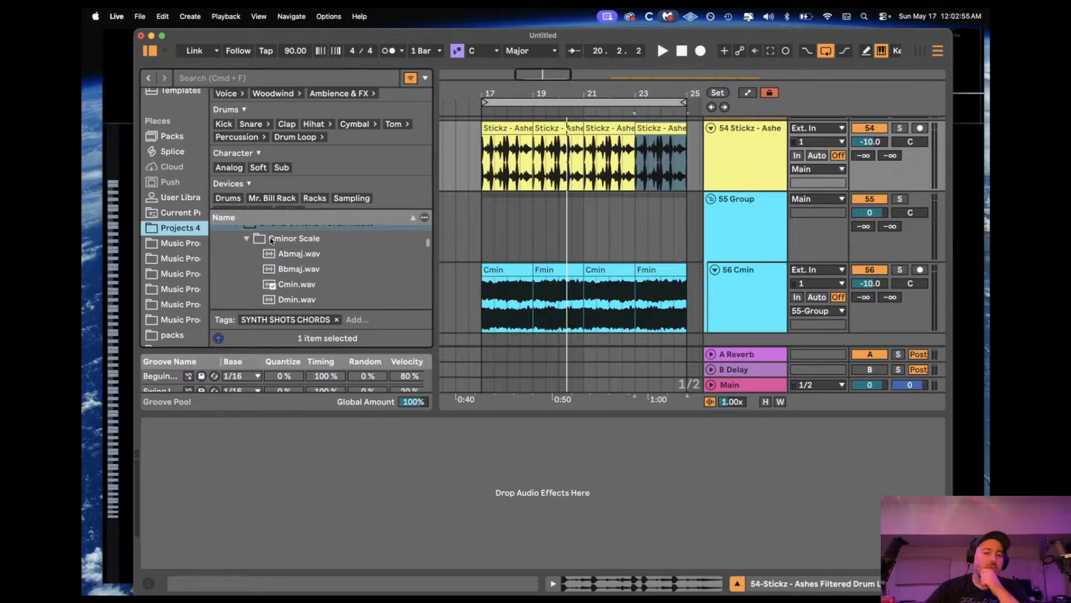
pyautogui.scroll(2, 272, 240)
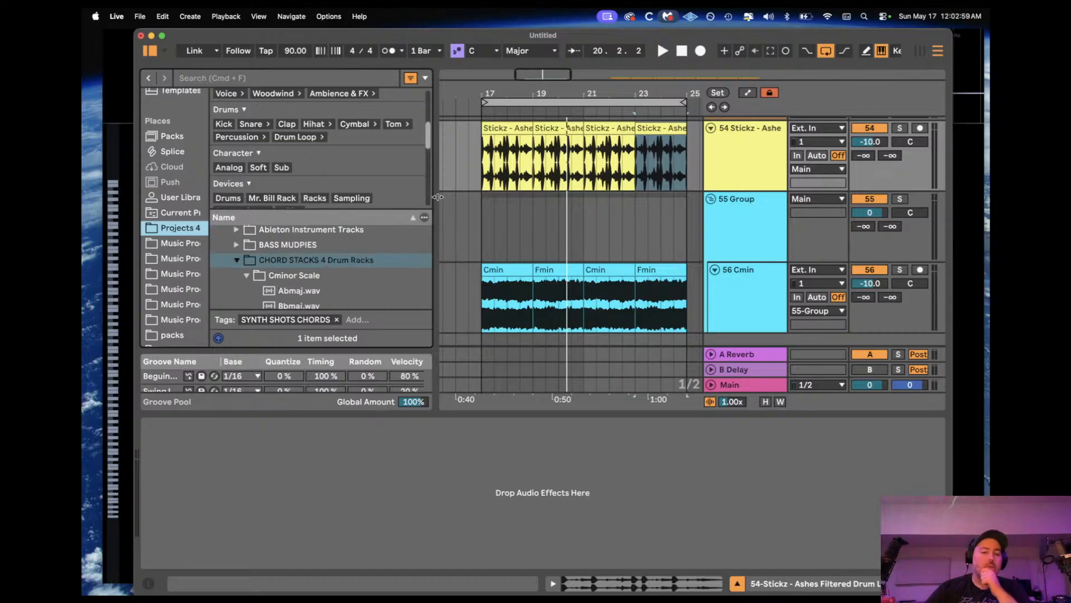
# Step: Widen the browser to view the FAVORITES filter tags, preview Abmaj.wav and check its tags, and narrow the browser slightly
pyautogui.moveTo(438, 197); pyautogui.dragTo(518, 197)
pyautogui.scroll(-5, 328, 167)
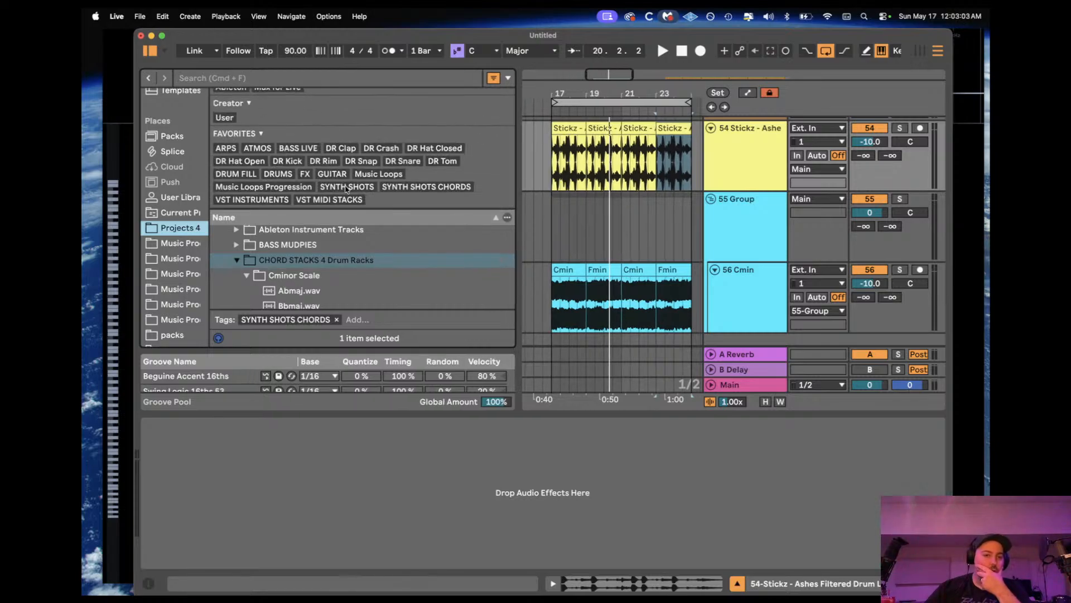
pyautogui.scroll(-2, 301, 259)
pyautogui.click(302, 258)
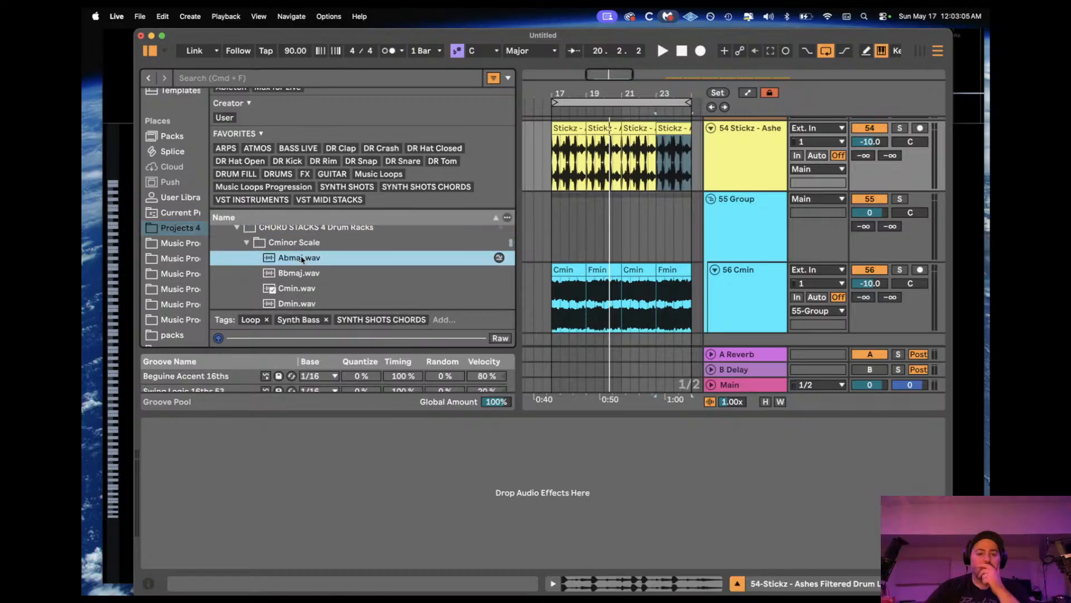
pyautogui.moveTo(518, 182); pyautogui.dragTo(480, 184)
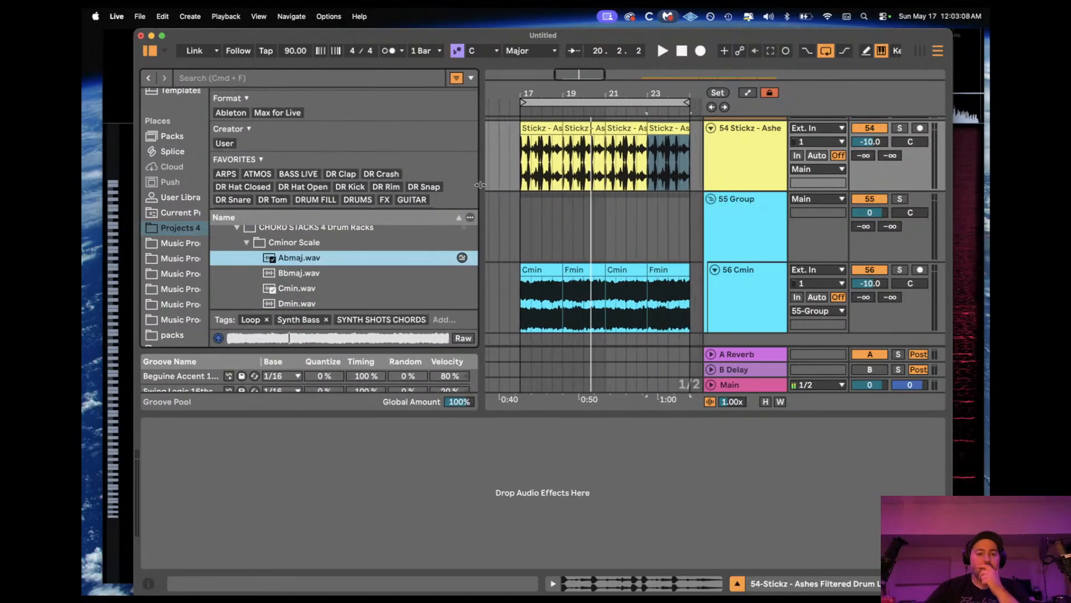
# Step: Add the Cminor Scale folder to the FAVORITES collection and tag it SYNTH SHOTS CHORDS
pyautogui.scroll(1, 311, 276)
pyautogui.rightClick(299, 263)
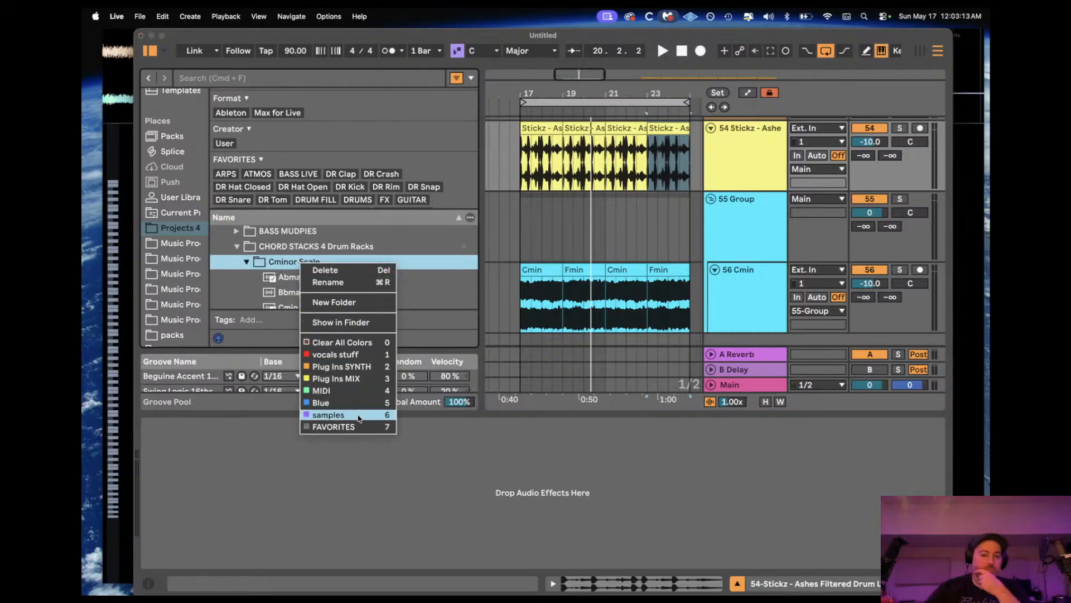
pyautogui.click(335, 427)
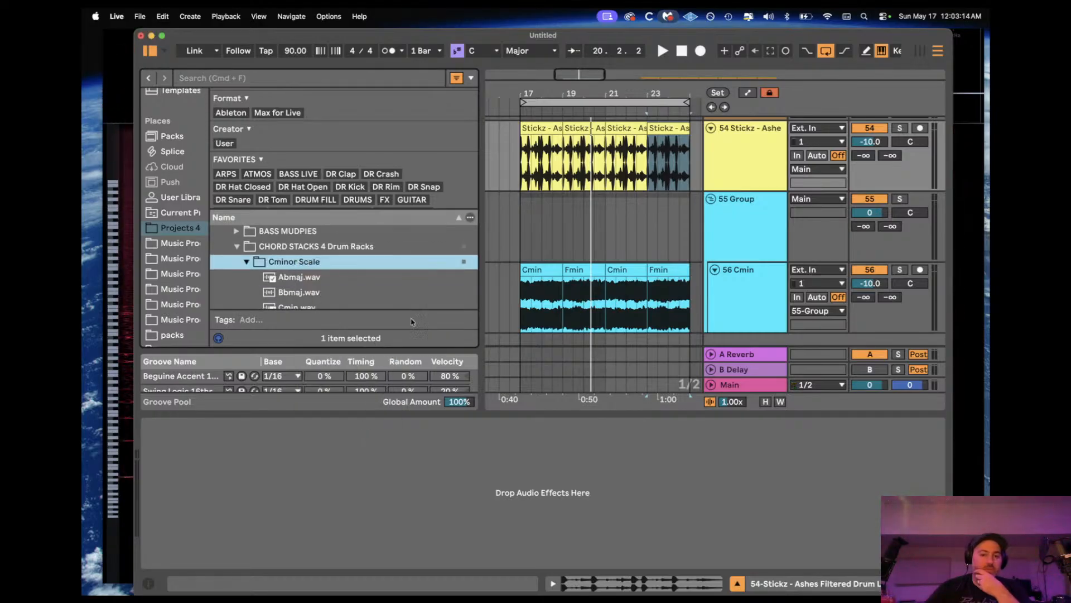
pyautogui.click(472, 79)
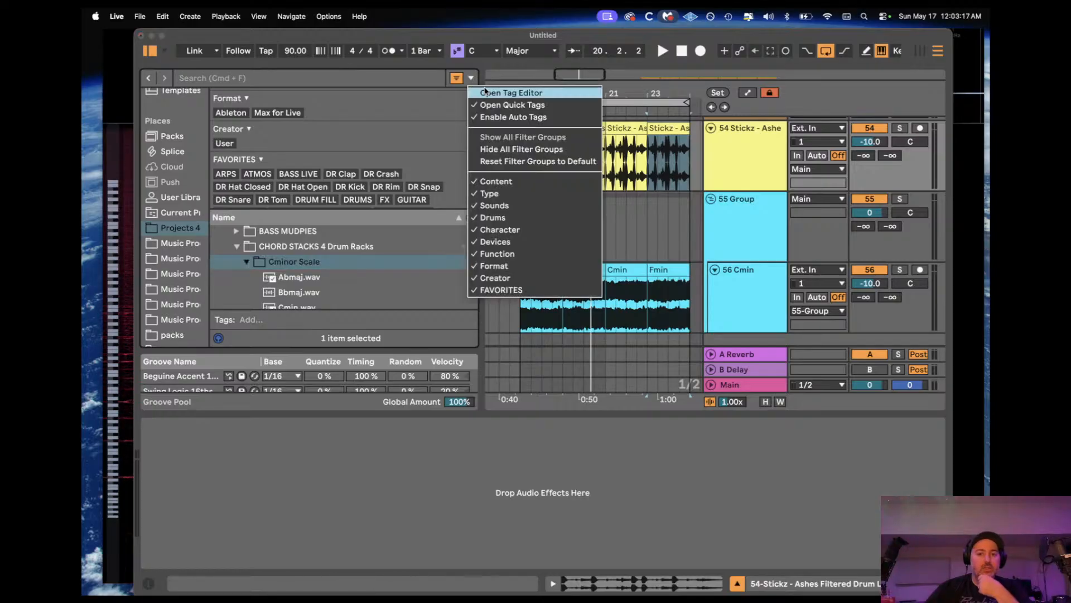
pyautogui.click(485, 93)
pyautogui.scroll(-10, 554, 314)
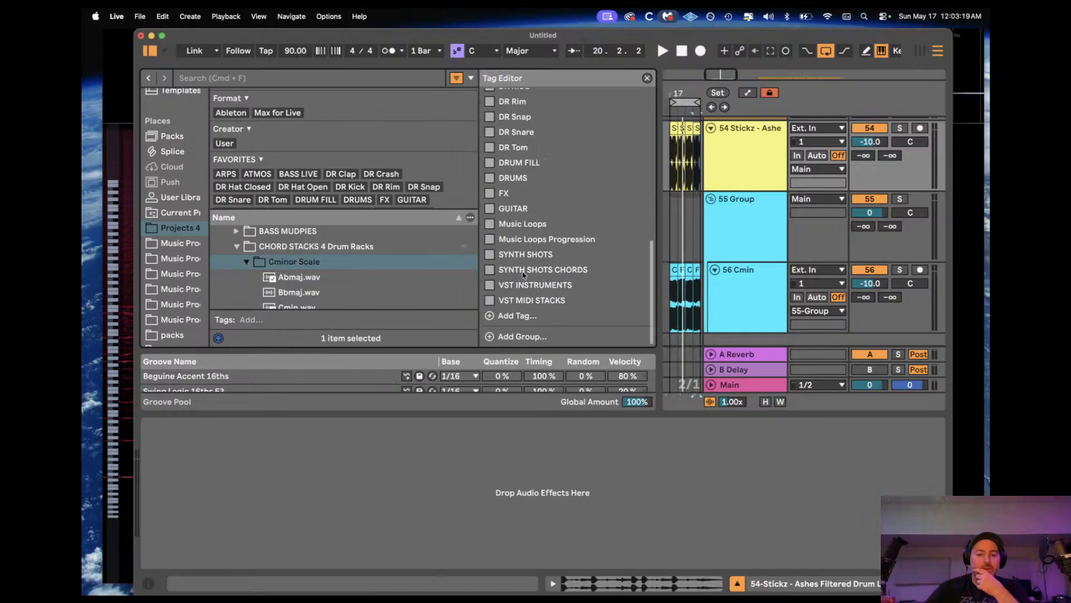
pyautogui.click(489, 270)
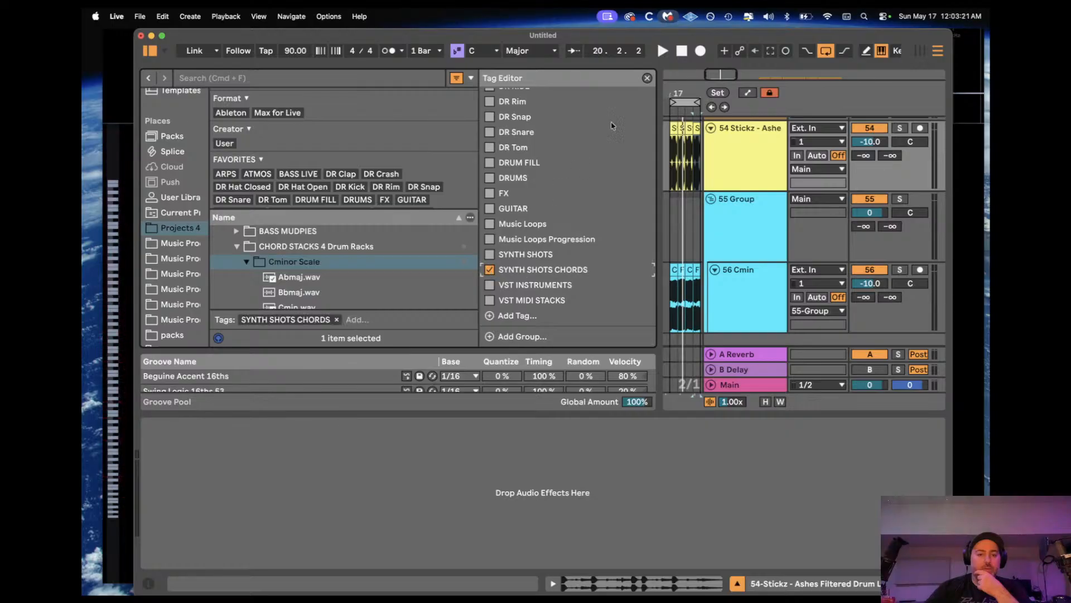
# Step: Open the FAVORITES collection and toggle between the VST INSTRUMENTS and SYNTH SHOTS CHORDS filters to look for the folder
pyautogui.scroll(10, 176, 157)
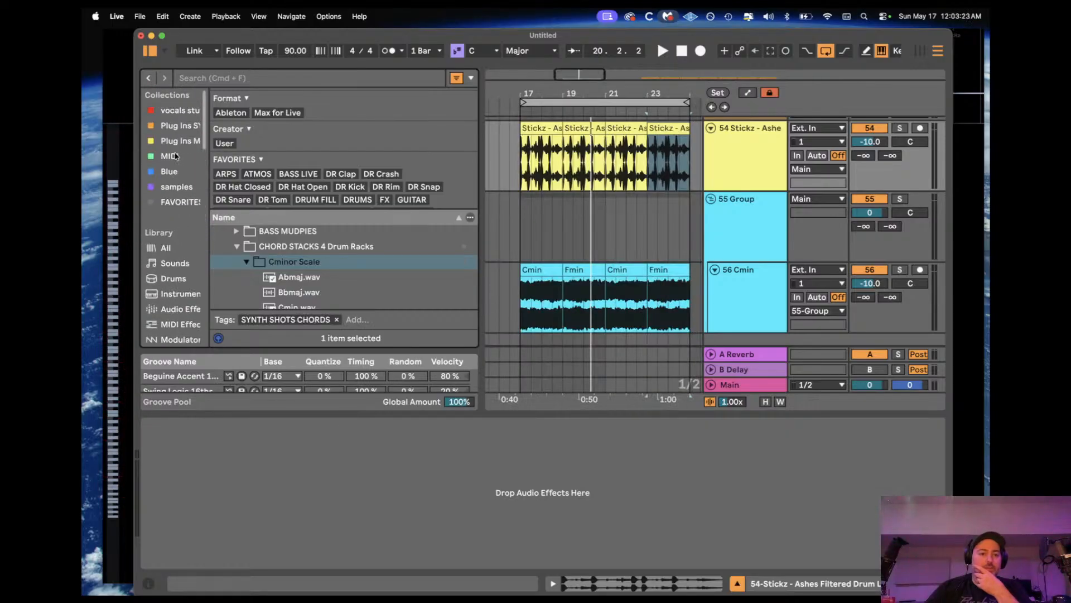
pyautogui.click(174, 200)
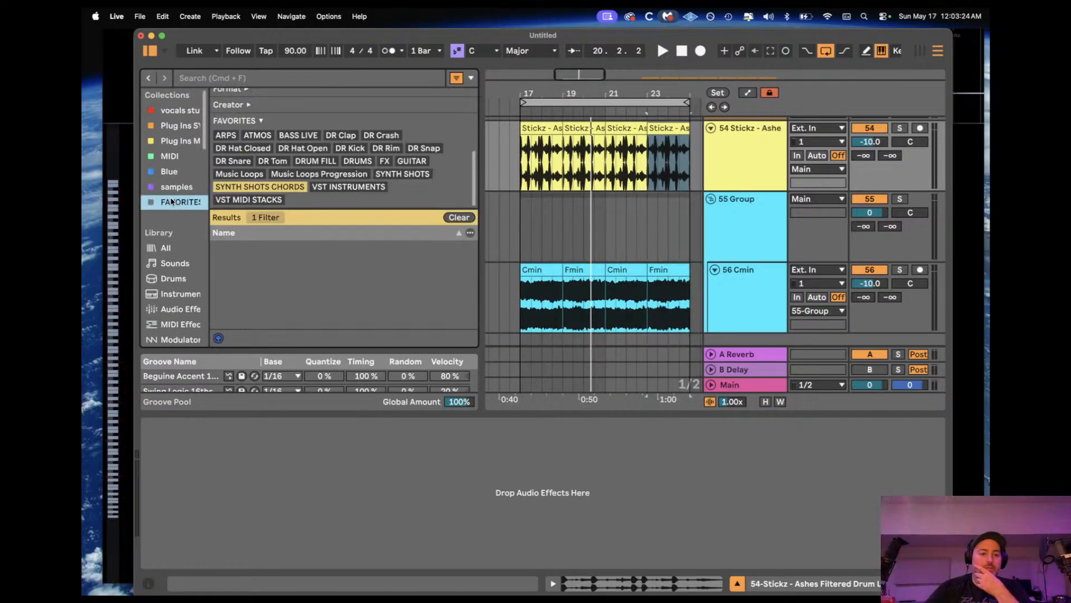
pyautogui.click(350, 188)
pyautogui.click(282, 188)
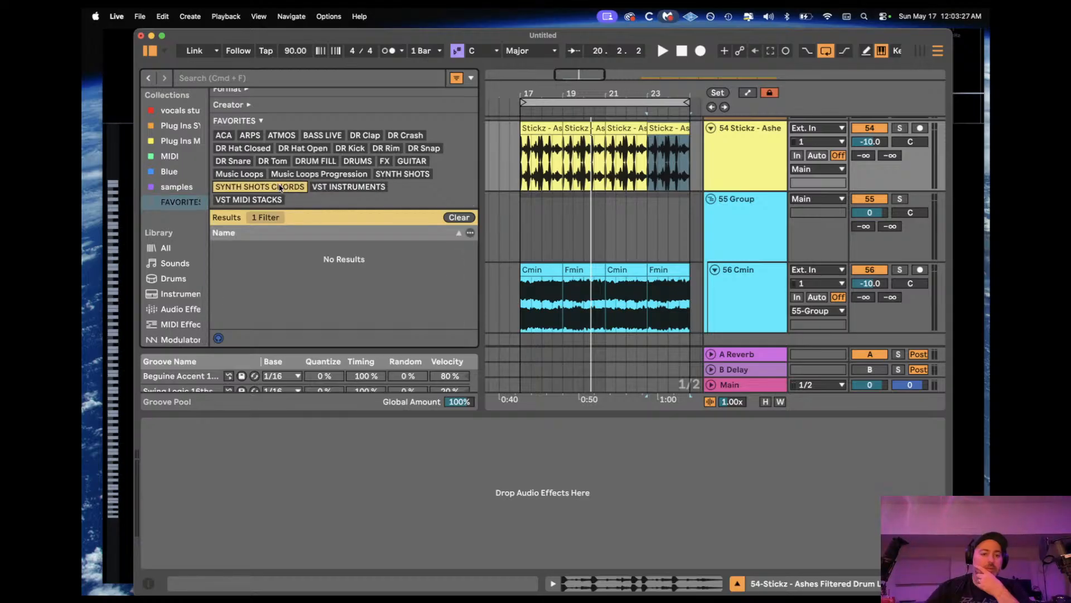
# Step: In the Projects 4 place, select the chord samples Abmaj.wav through Gmin.wav in Cminor Scale and add them to the FAVORITES collection
pyautogui.scroll(-10, 203, 227)
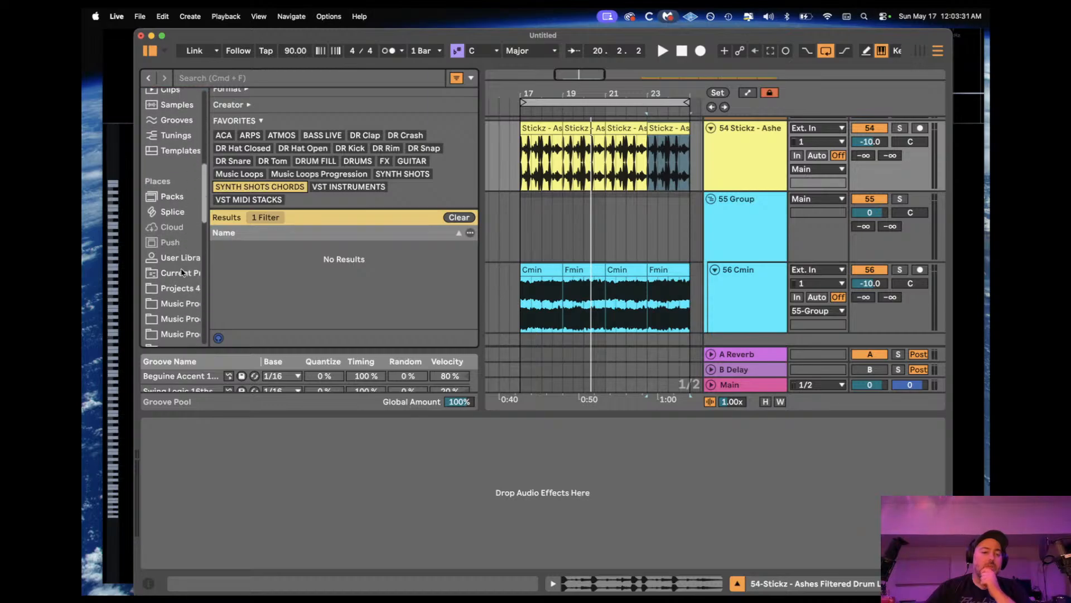
pyautogui.click(186, 287)
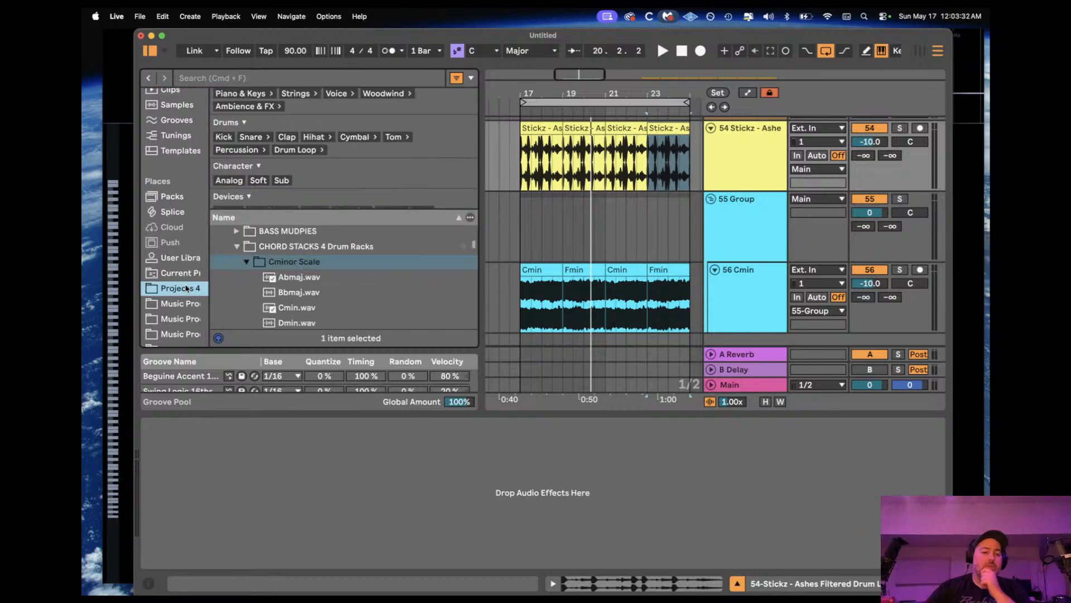
pyautogui.click(296, 277)
pyautogui.scroll(-4, 297, 273)
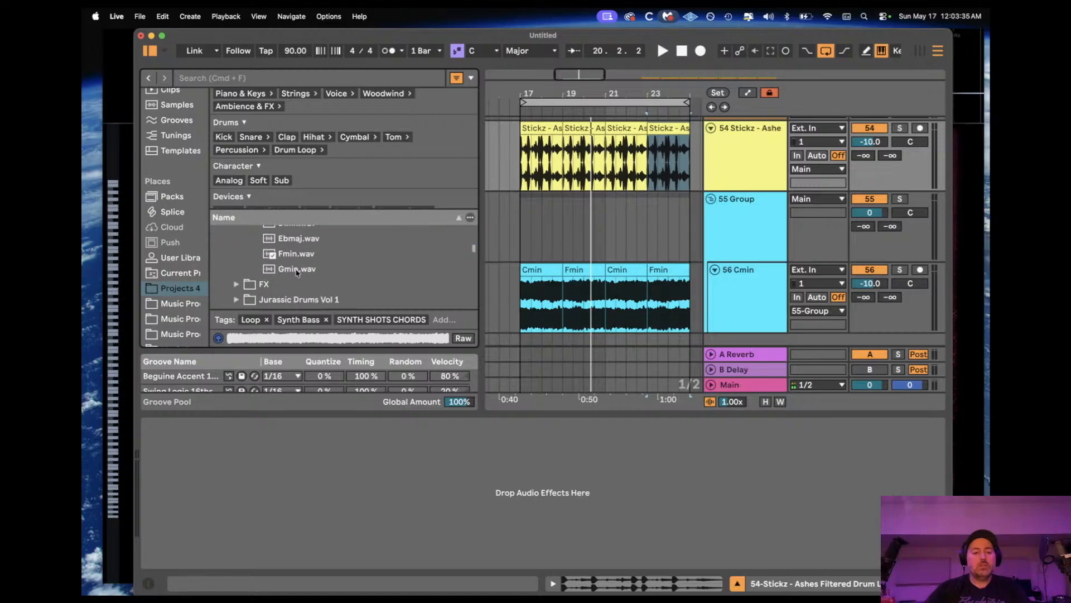
pyautogui.keyDown('shift'); pyautogui.click(296, 272); pyautogui.keyUp('shift')
pyautogui.rightClick(297, 272)
pyautogui.click(347, 383)
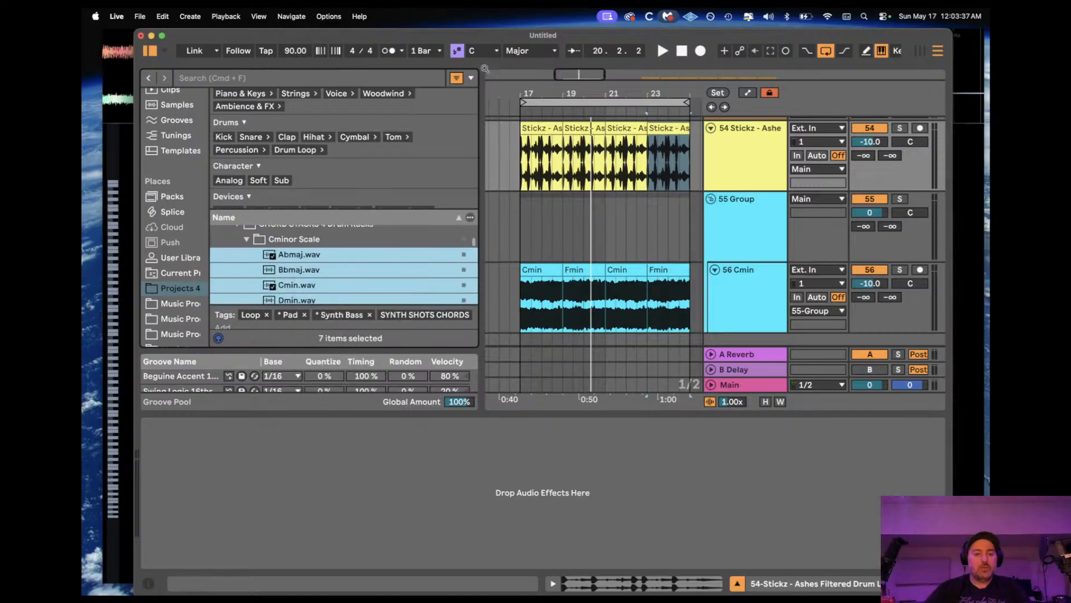
# Step: Check the selected chord samples' SYNTH SHOTS CHORDS assignment in the Tag Editor and close the editor
pyautogui.click(472, 79)
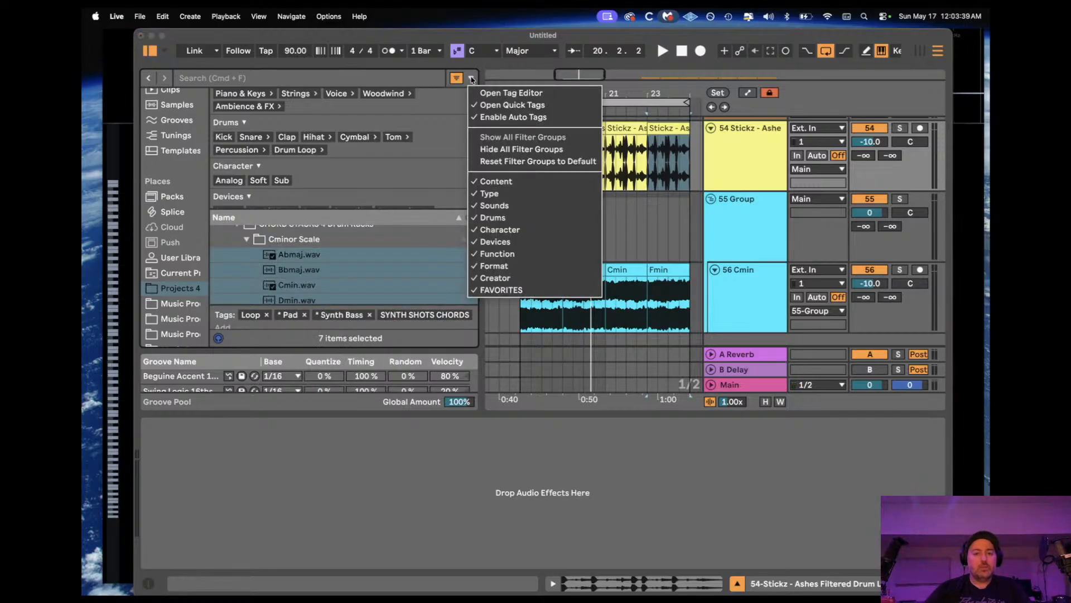
pyautogui.click(481, 92)
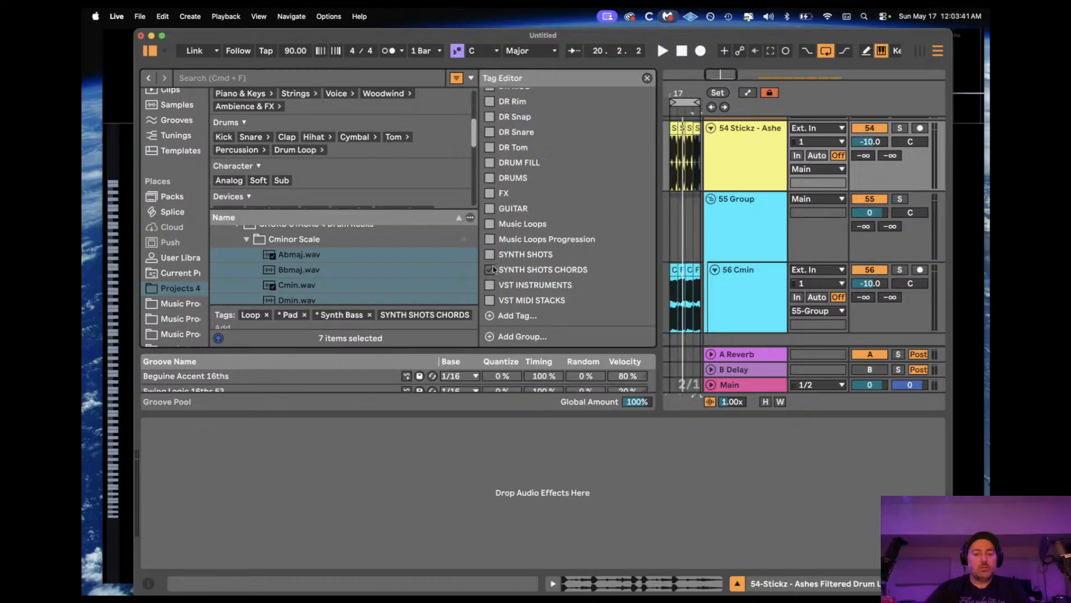
pyautogui.click(647, 79)
# Step: Open the FAVORITES collection and look through the chord samples listed under the SYNTH SHOTS CHORDS filter
pyautogui.scroll(5, 164, 190)
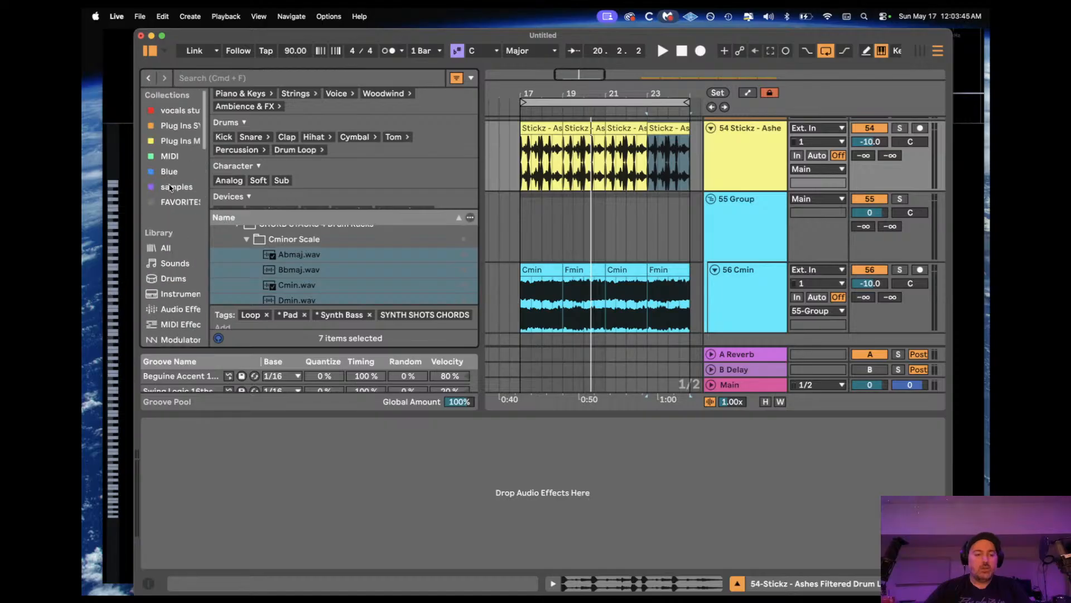
pyautogui.click(173, 201)
pyautogui.scroll(-1, 300, 204)
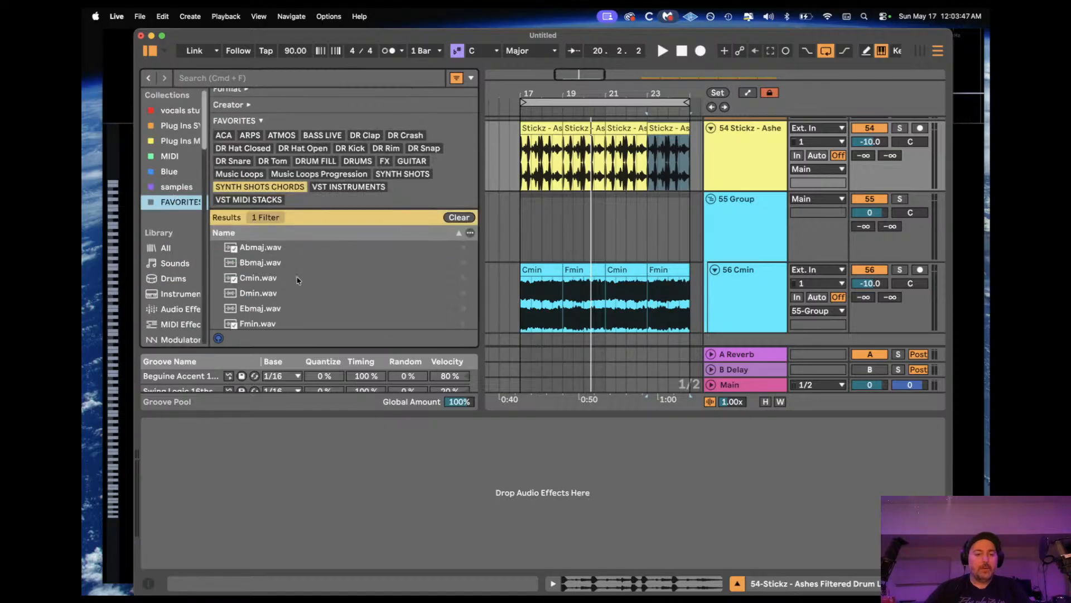
pyautogui.scroll(-2, 282, 284)
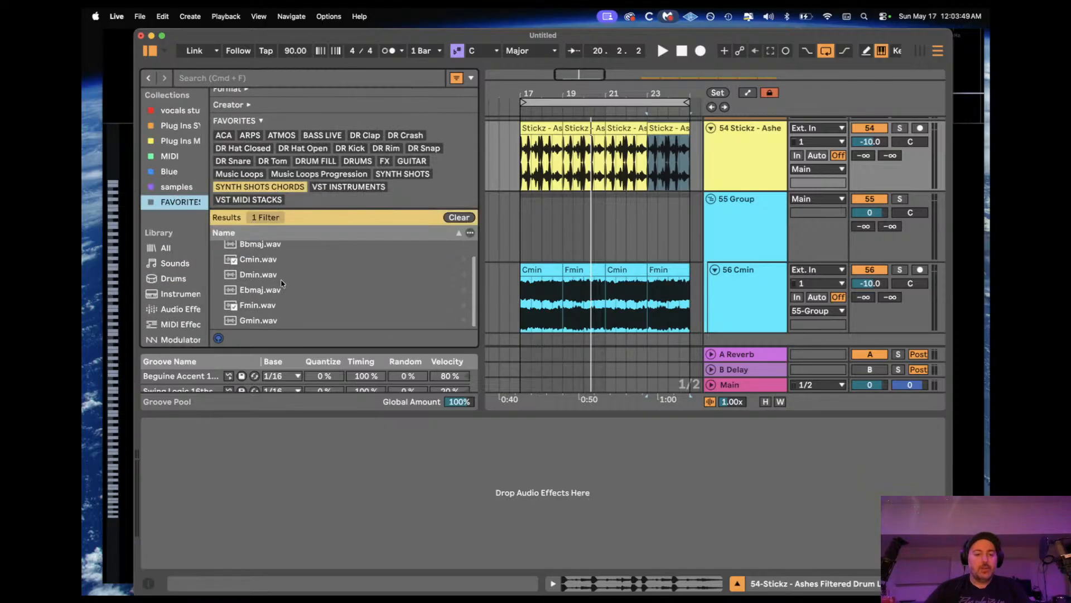
pyautogui.scroll(2, 283, 284)
# Step: Play the loop from the first Cmin clip and place Bbmaj.wav on the 56 Cmin track at bar 18
pyautogui.click(586, 227)
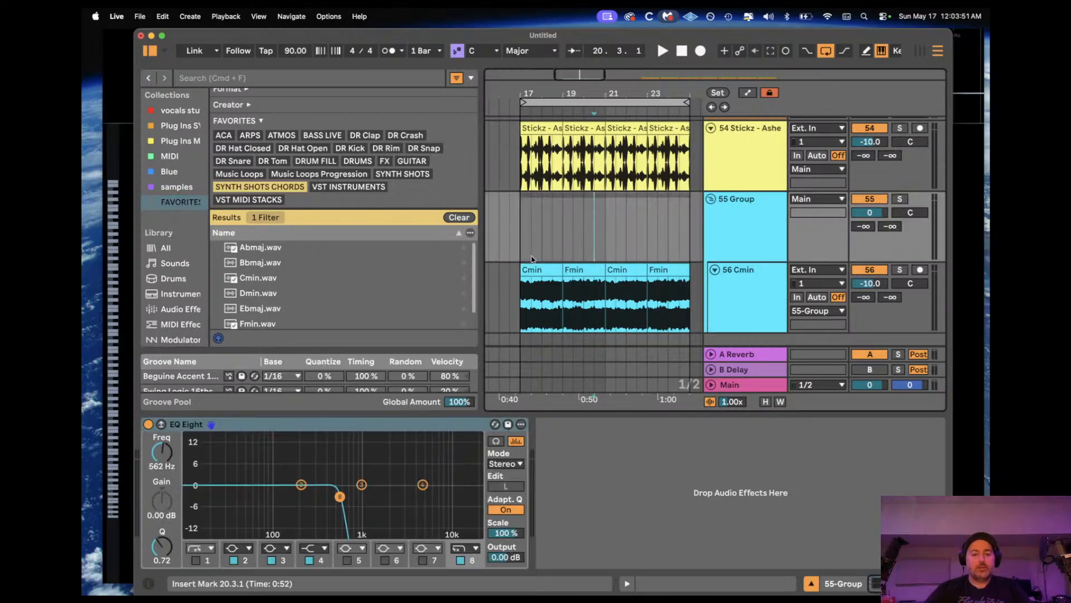
pyautogui.click(544, 269)
pyautogui.press('space')
pyautogui.scroll(-1, 543, 269)
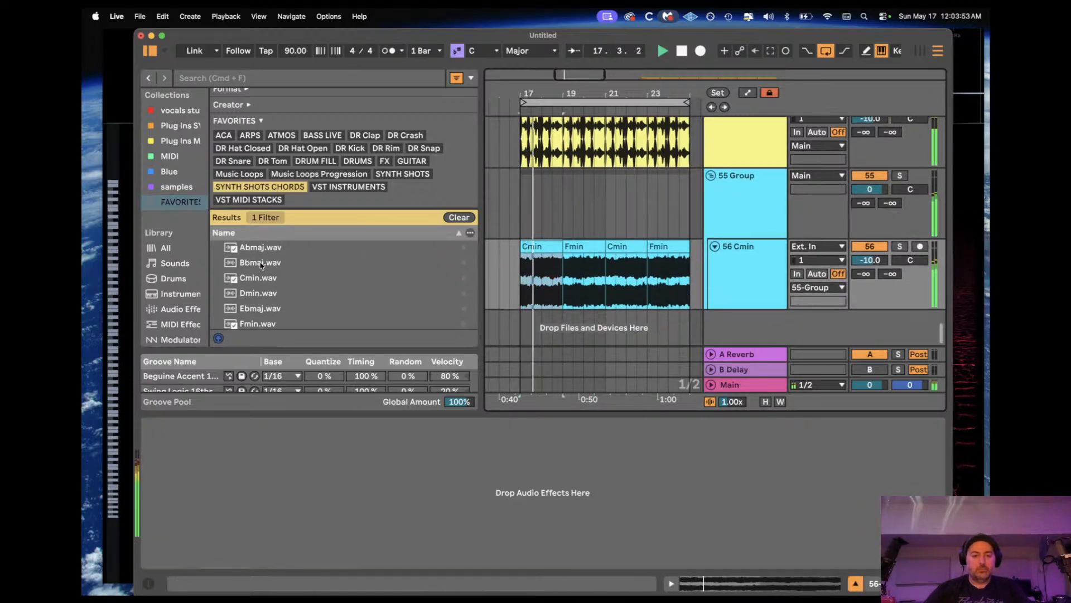
pyautogui.moveTo(260, 263); pyautogui.dragTo(550, 247)
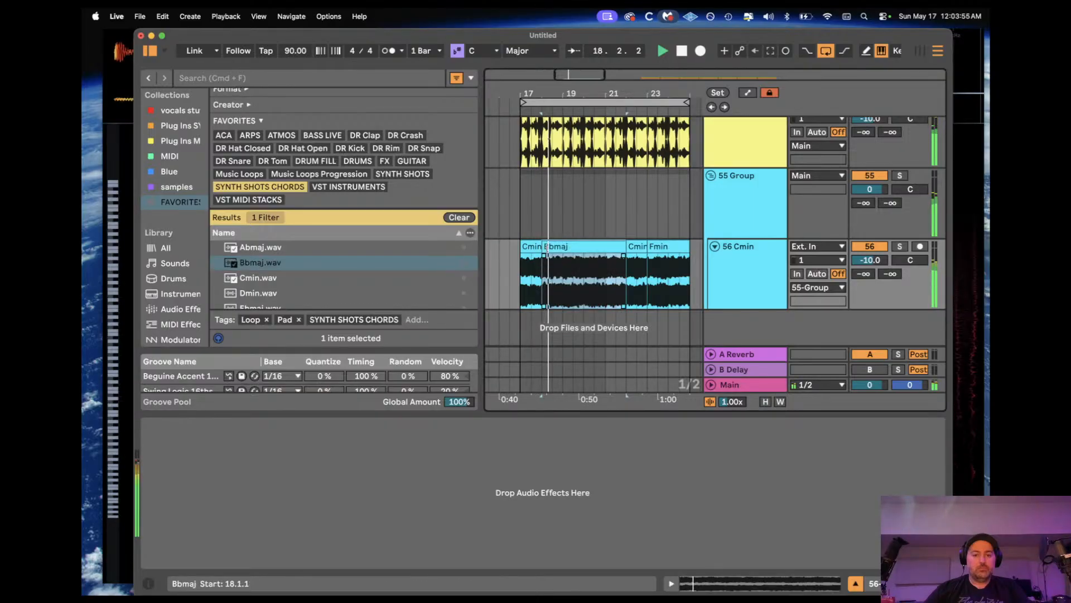
pyautogui.press('space')
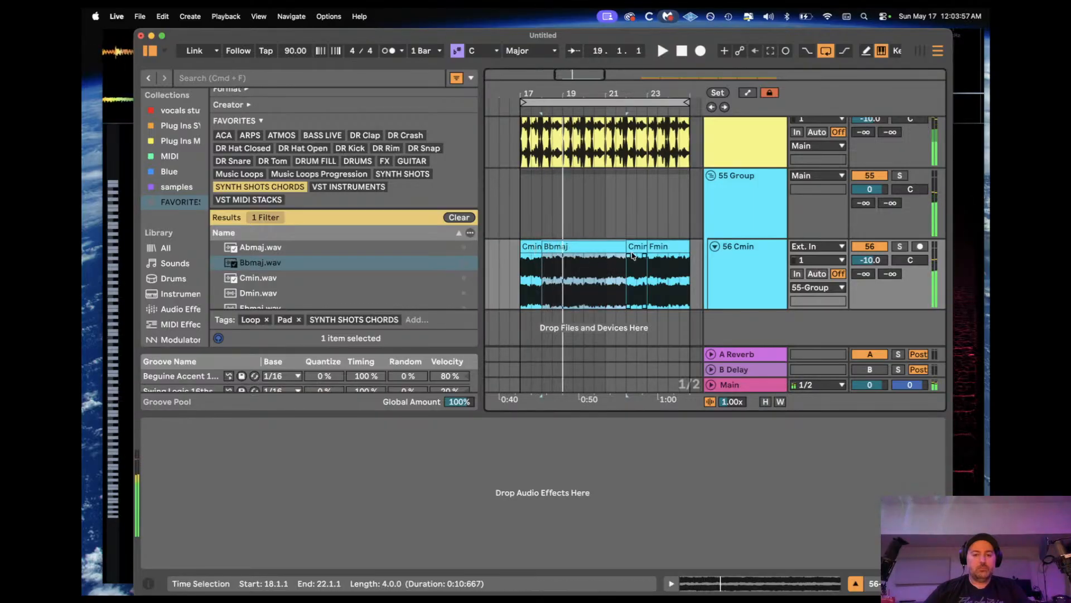
# Step: Move the last Fmin clip on the 56 Cmin track to bar 19 and resume playback
pyautogui.moveTo(660, 247); pyautogui.dragTo(575, 261)
pyautogui.press('space')
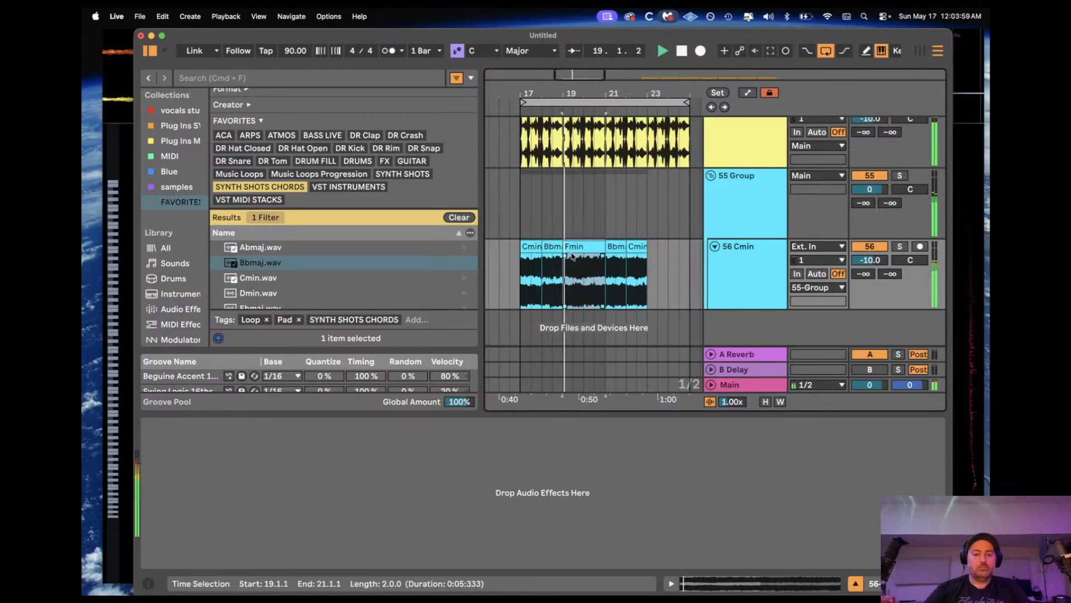
# Step: Try Ebmaj.wav at bar 20 and Gmin.wav at bar 19 on the 56 Cmin track, undoing each placement
pyautogui.scroll(-3, 328, 266)
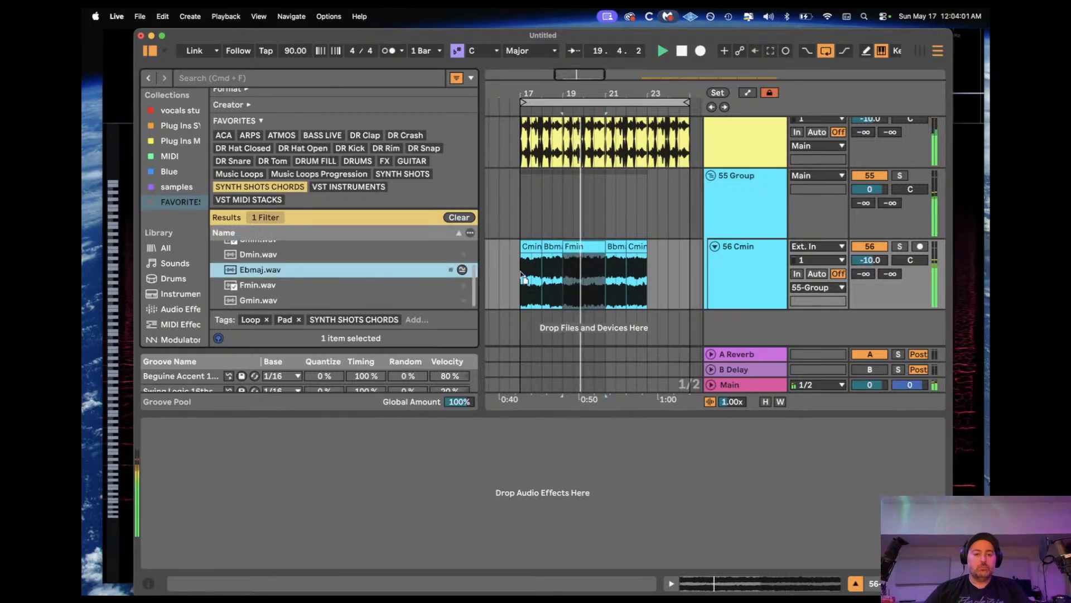
pyautogui.moveTo(328, 269); pyautogui.dragTo(587, 265)
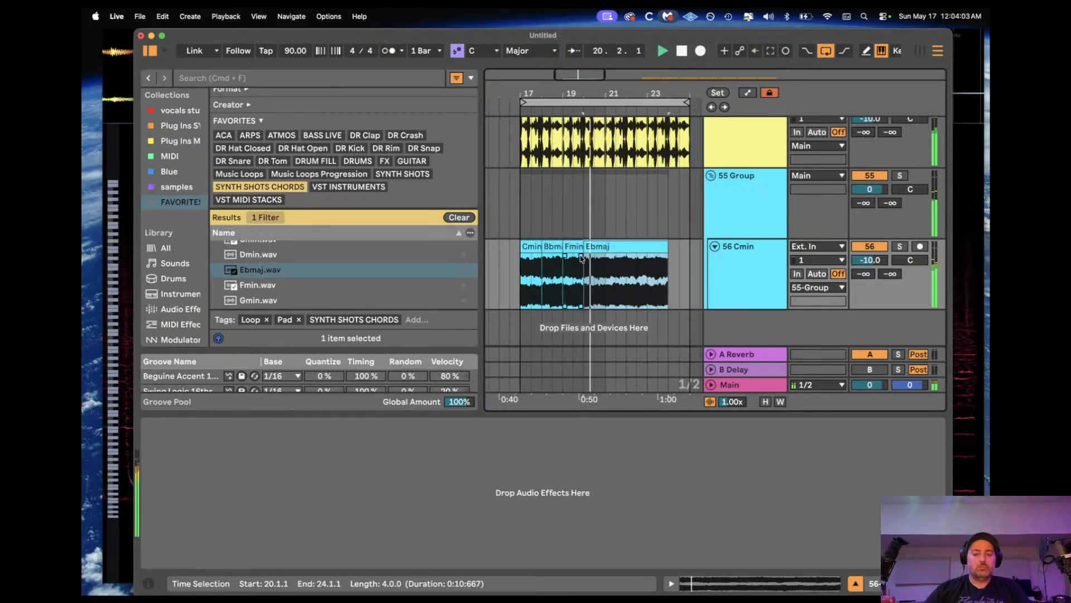
pyautogui.press('super+z')
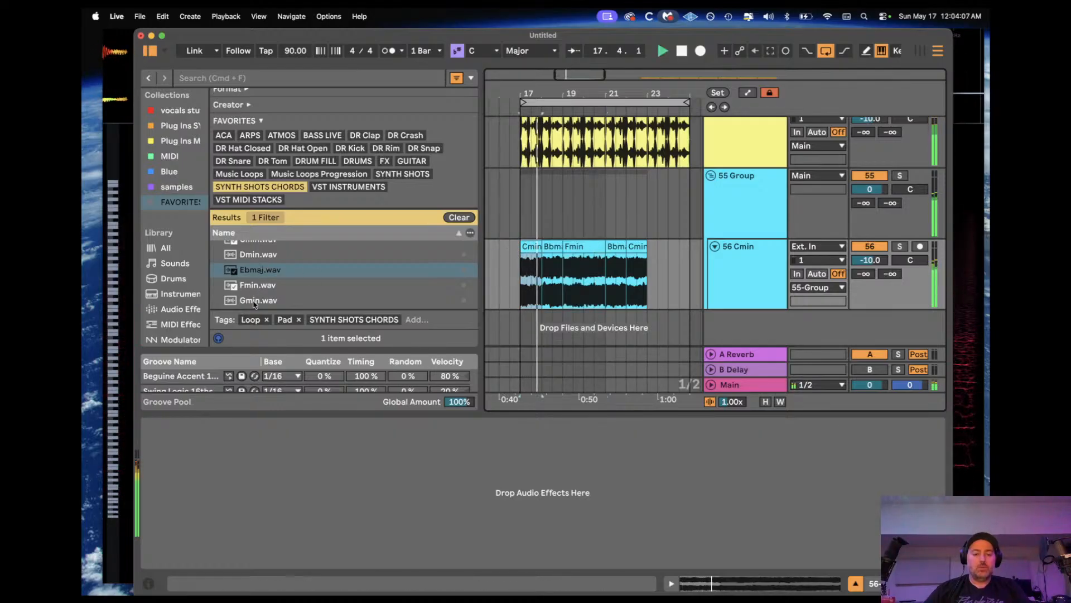
pyautogui.moveTo(254, 304); pyautogui.dragTo(558, 267)
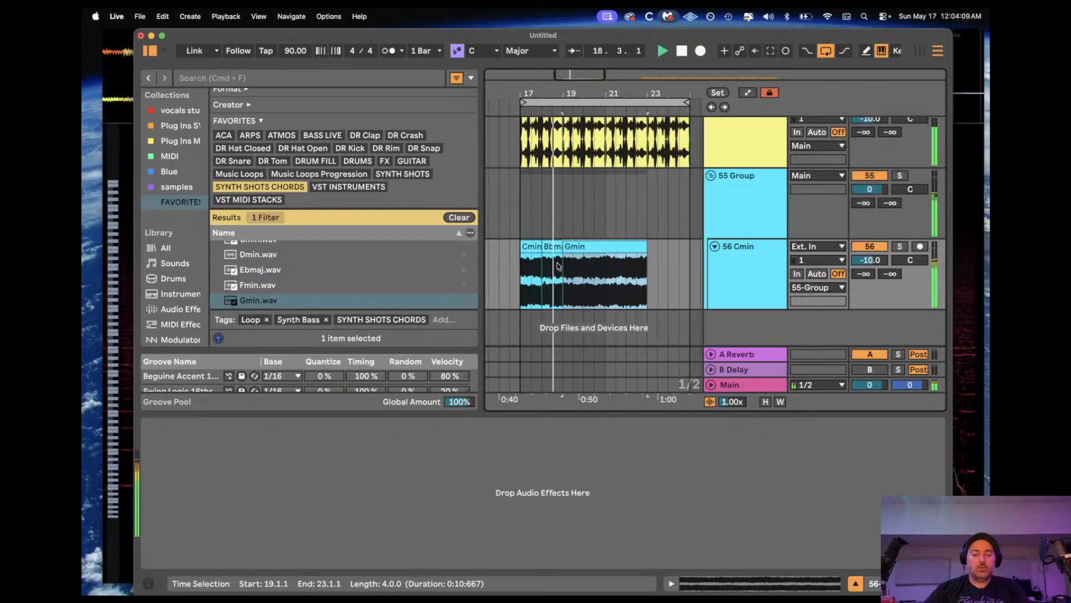
pyautogui.scroll(3, 344, 262)
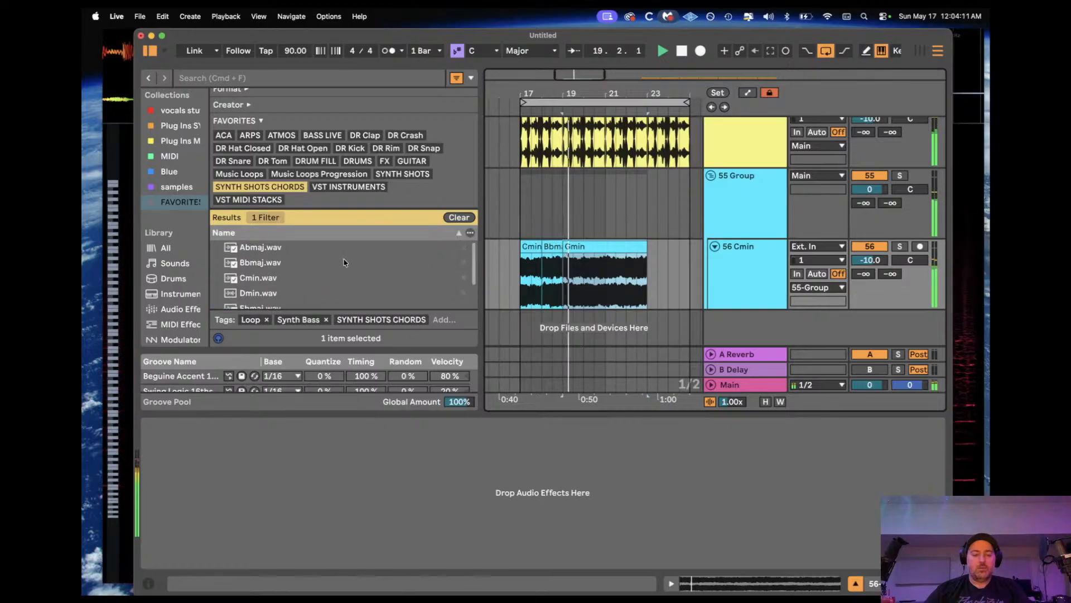
pyautogui.press('super+z')
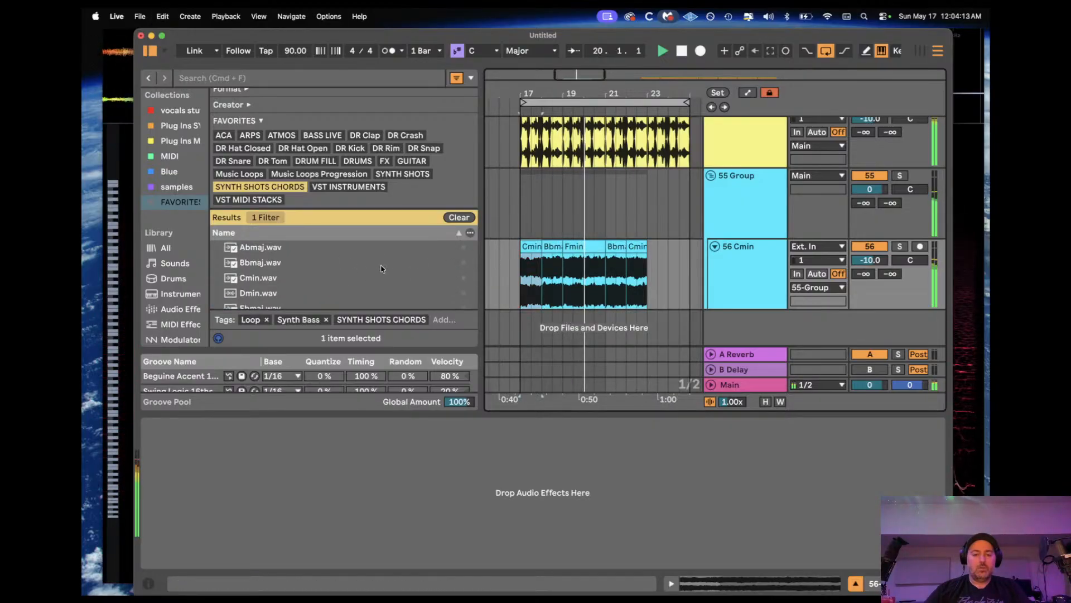
# Step: Duplicate the first four bars of chords on the 56 Cmin track to bar 21 and narrow the browser
pyautogui.press('super+d')
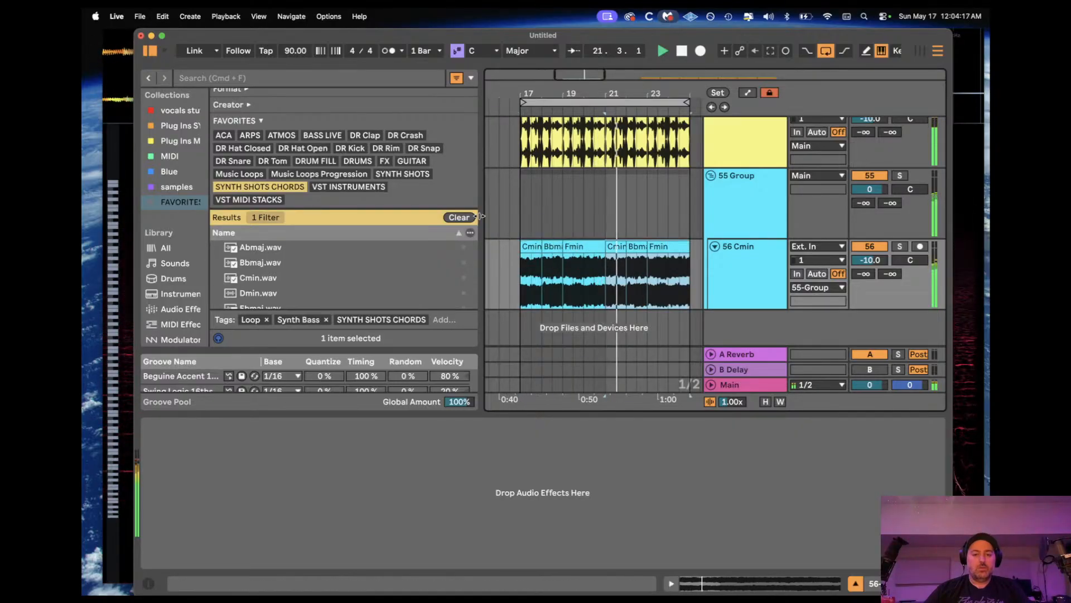
pyautogui.moveTo(481, 232); pyautogui.dragTo(418, 232)
pyautogui.scroll(-2, 329, 268)
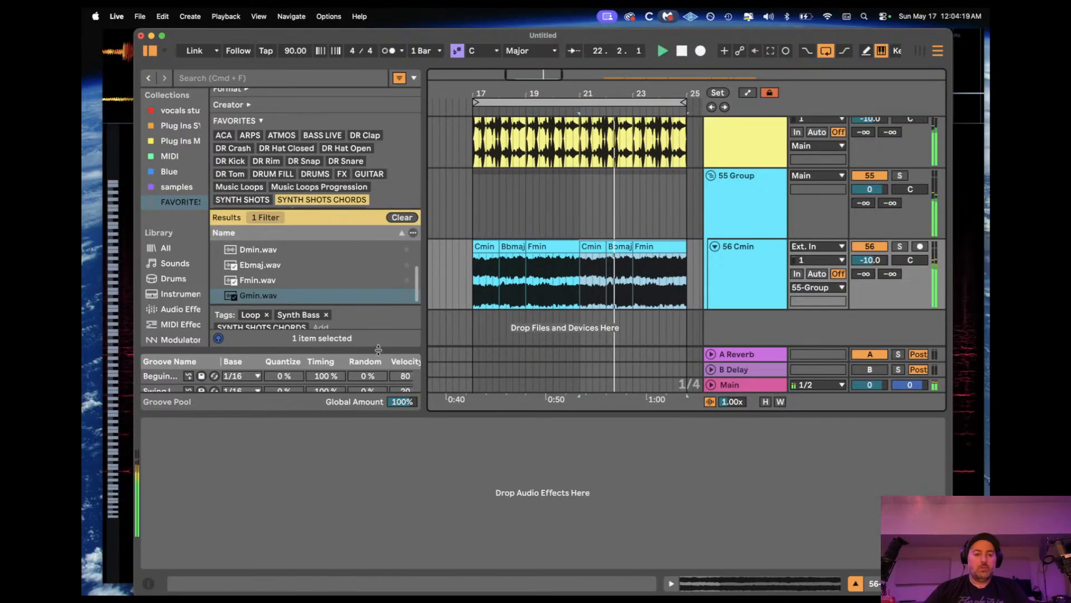
pyautogui.scroll(2, 323, 266)
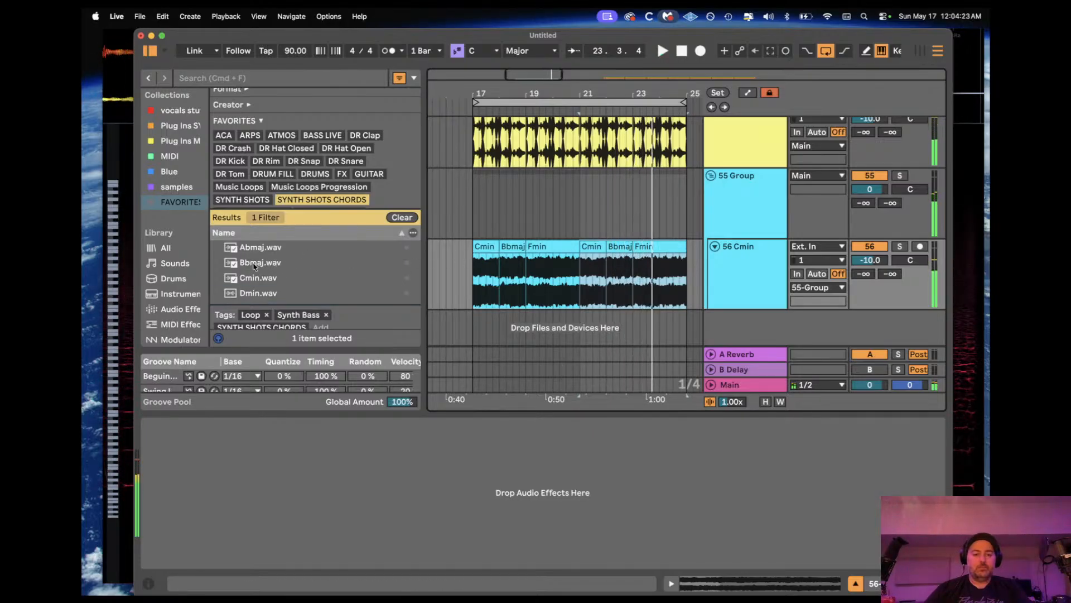
# Step: Place Bbmaj.wav over bars 17 to 21 on the 56 Cmin track, then try it on bar 21 and undo that
pyautogui.moveTo(254, 266); pyautogui.dragTo(585, 246)
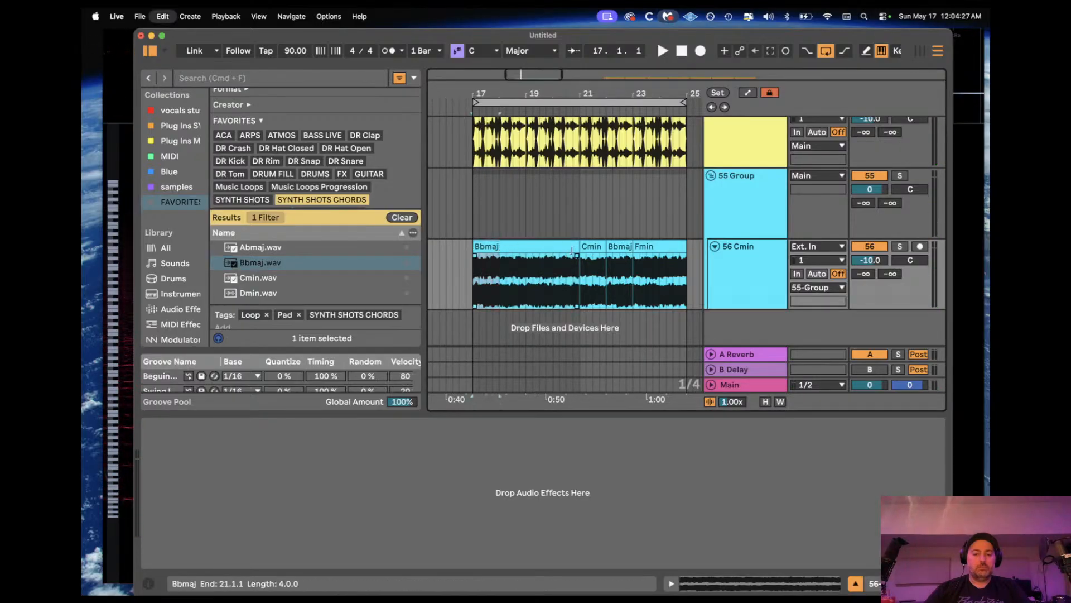
pyautogui.press('space')
pyautogui.press('super+z')
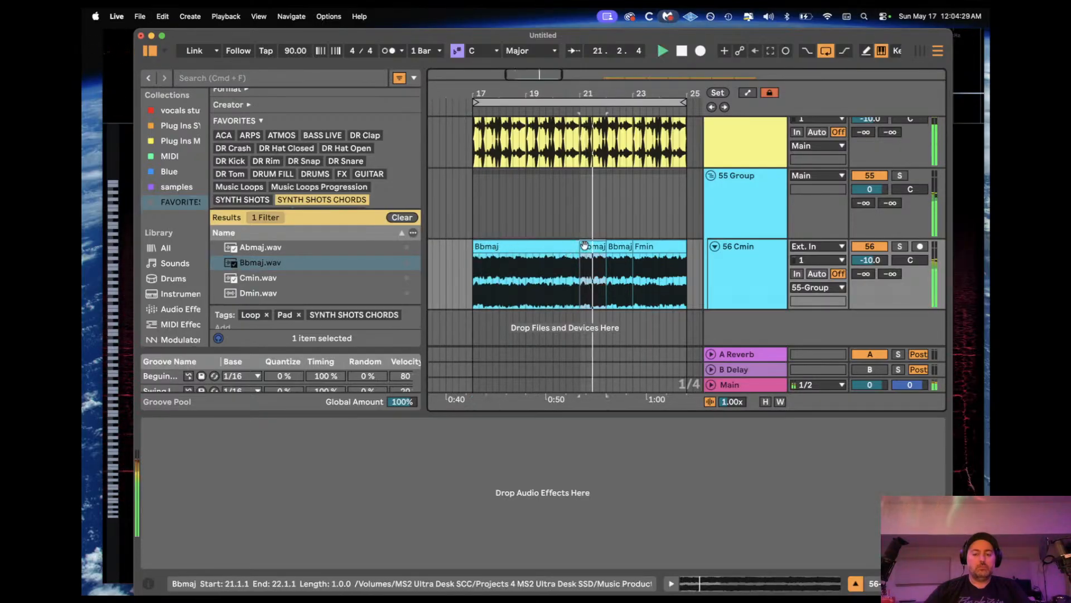
pyautogui.press('space')
pyautogui.press('space')
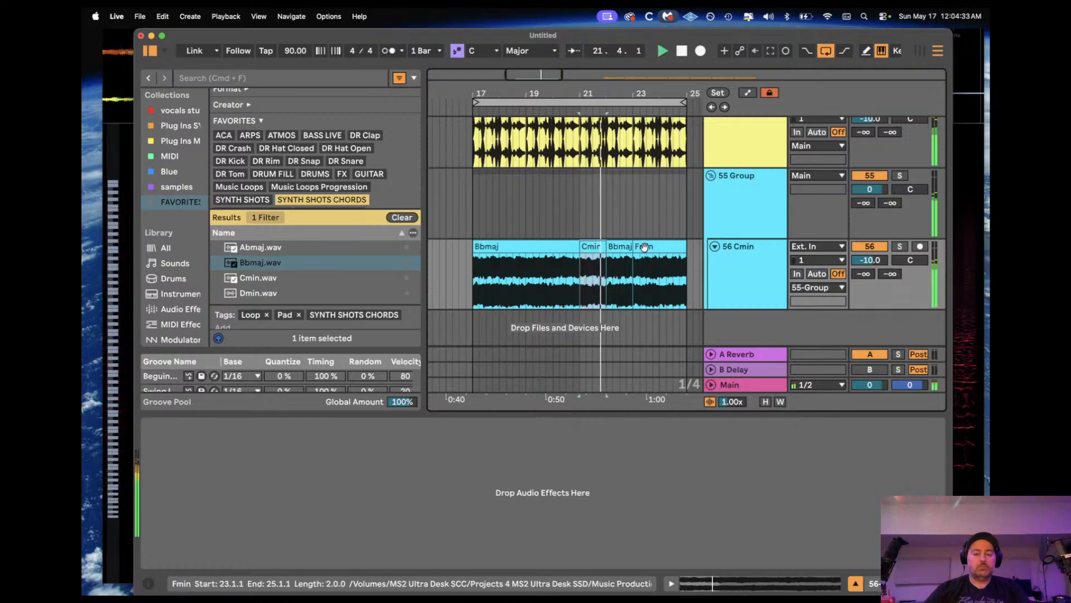
# Step: Restart playback from the first Bbmaj clip and place Cmin.wav at bar 18 on the 56 Cmin track
pyautogui.click(621, 246)
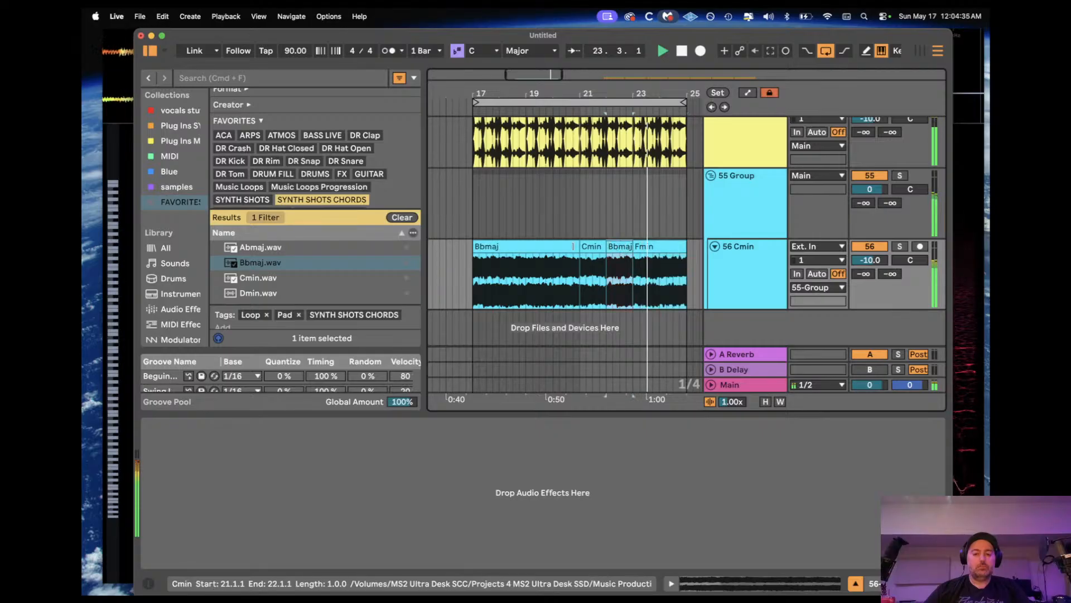
pyautogui.click(493, 246)
pyautogui.press('space')
pyautogui.press('space')
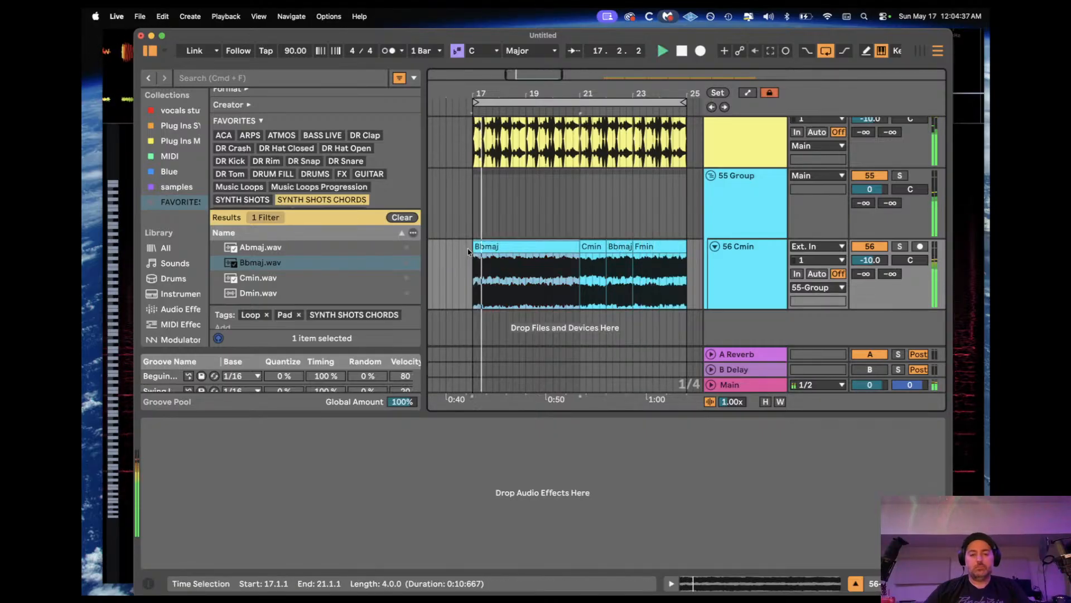
pyautogui.moveTo(251, 277); pyautogui.dragTo(514, 260)
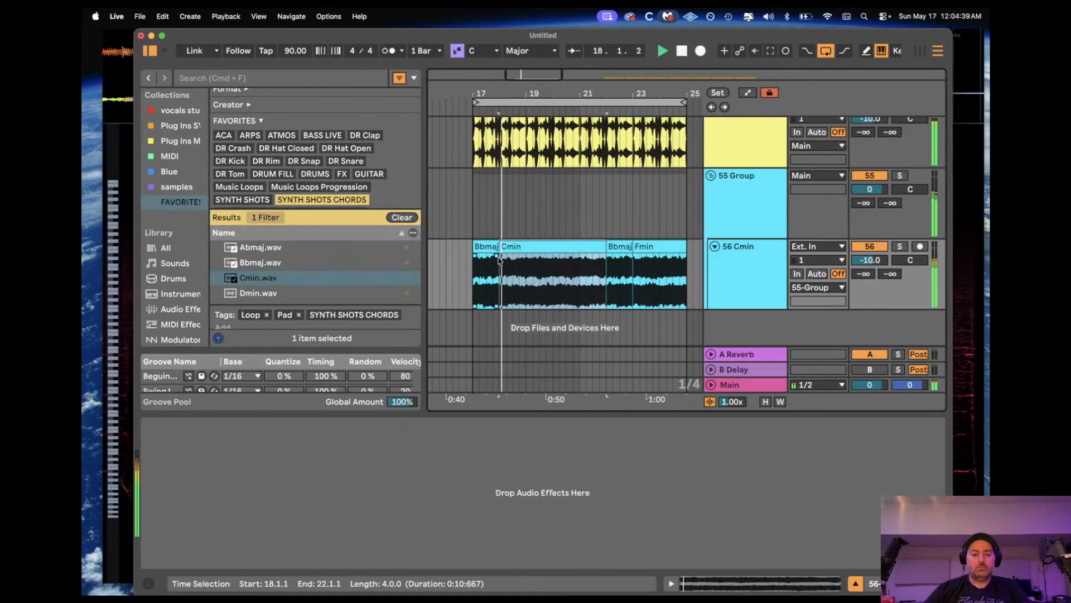
# Step: Copy the last Fmin clip on the 56 Cmin track to bar 19 and replay the progression from bar 17
pyautogui.click(646, 246)
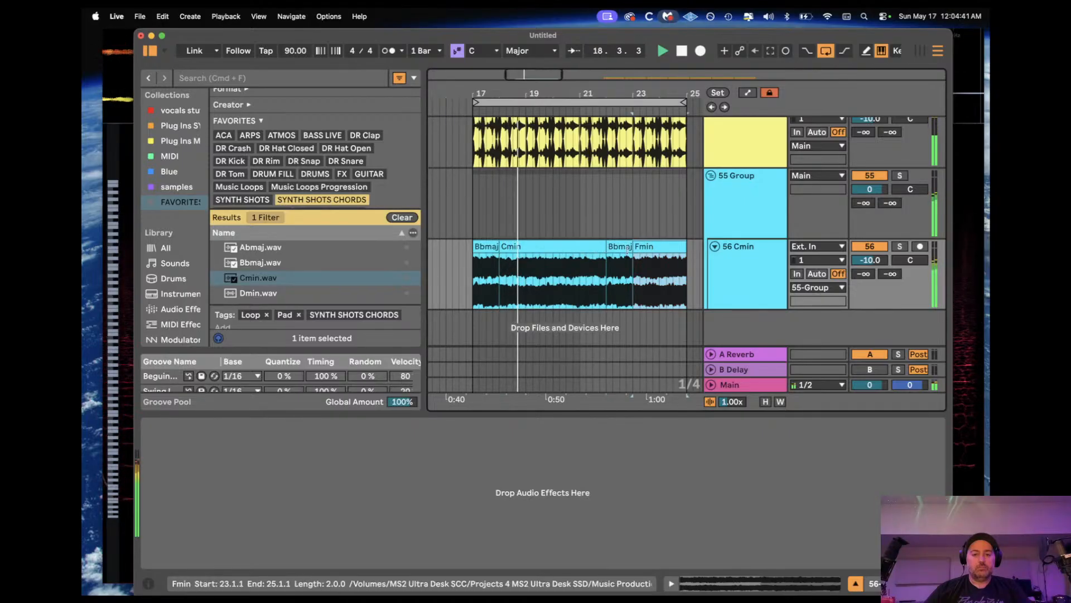
pyautogui.press('super+c')
pyautogui.click(528, 264)
pyautogui.press('super+v')
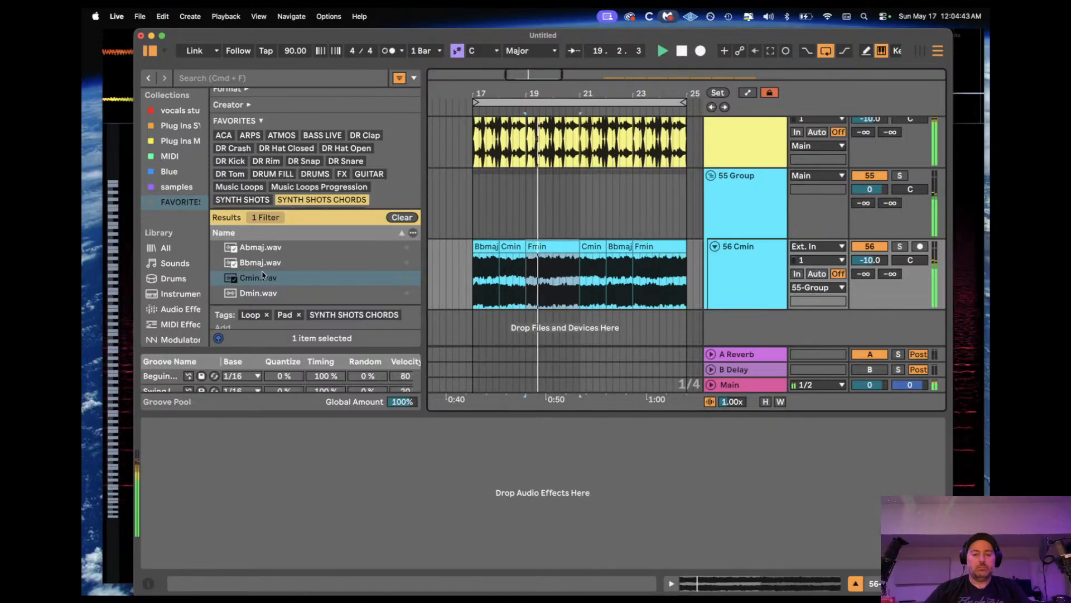
pyautogui.click(480, 258)
pyautogui.click(554, 256)
pyautogui.click(553, 246)
pyautogui.click(480, 247)
pyautogui.press('space')
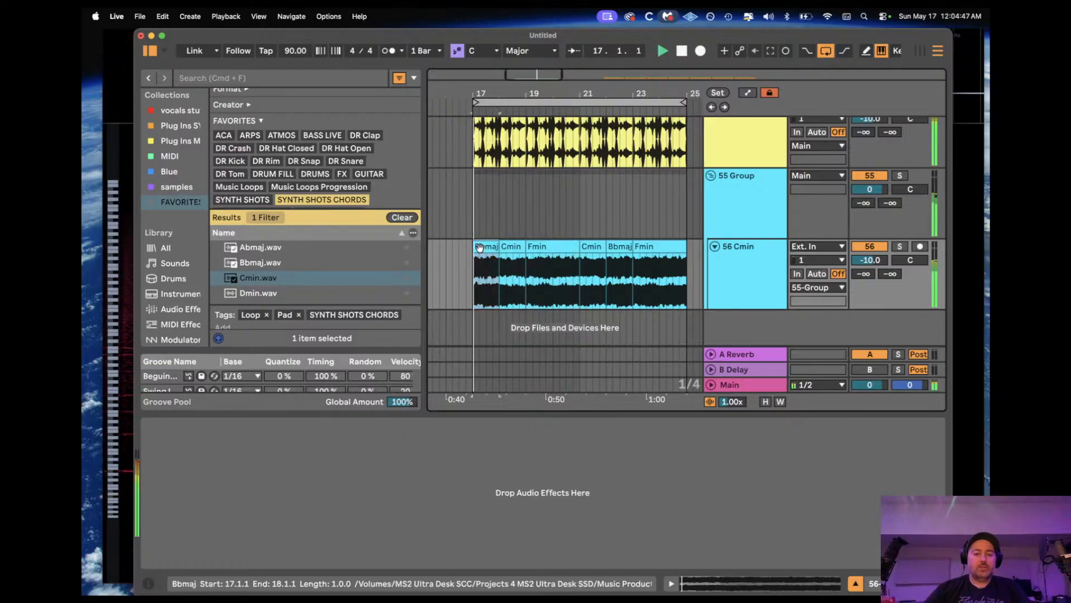
# Step: Audition the Dmin, Gmin, Bbmaj and Abmaj chord samples in the SYNTH SHOTS CHORDS results
pyautogui.scroll(-1, 257, 268)
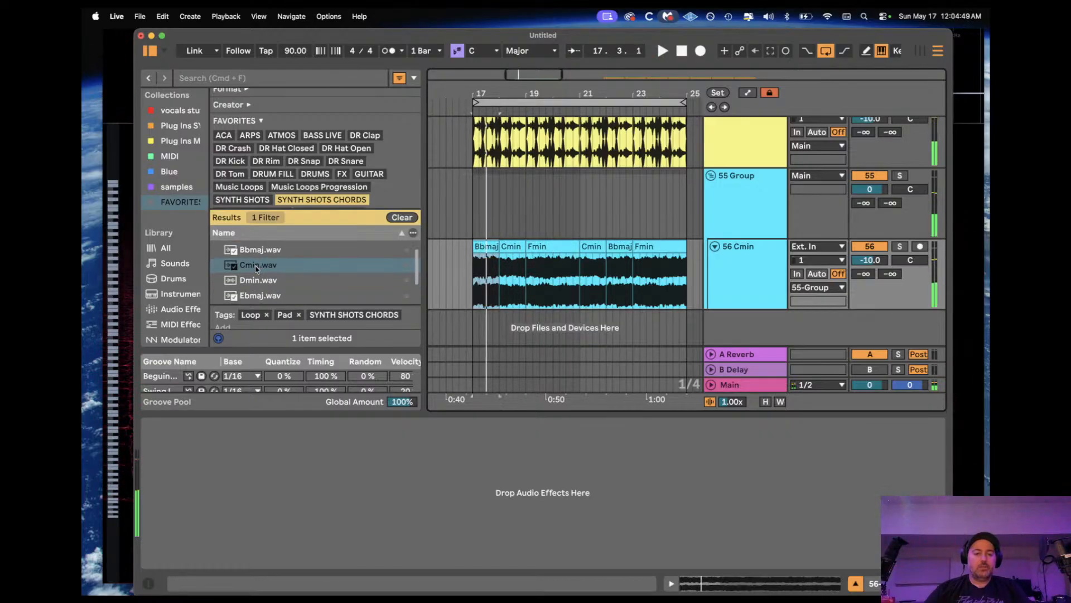
pyautogui.click(254, 280)
pyautogui.scroll(-2, 267, 281)
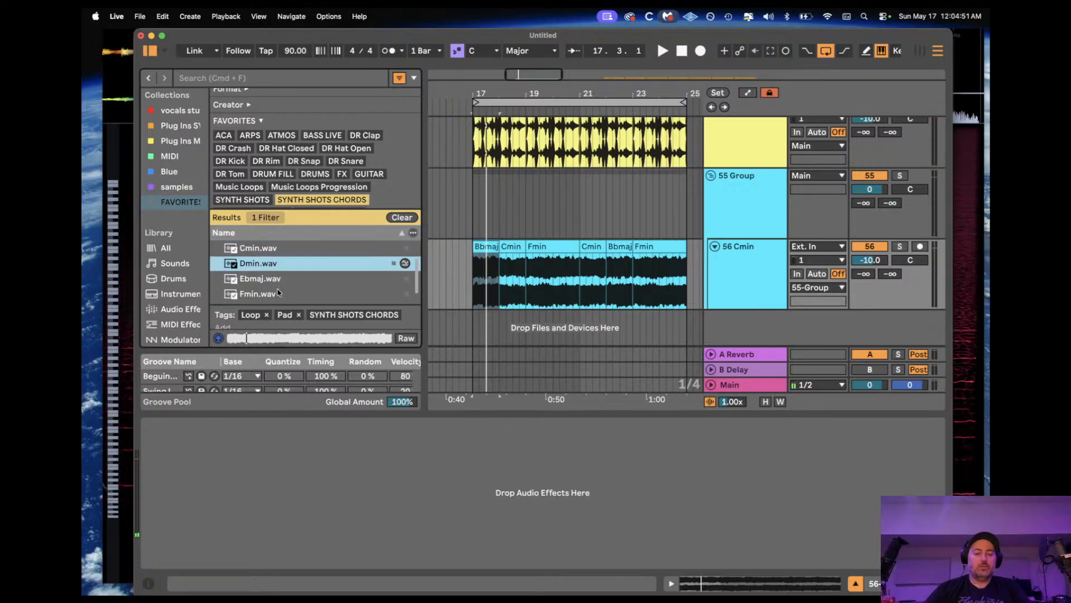
pyautogui.scroll(3, 271, 294)
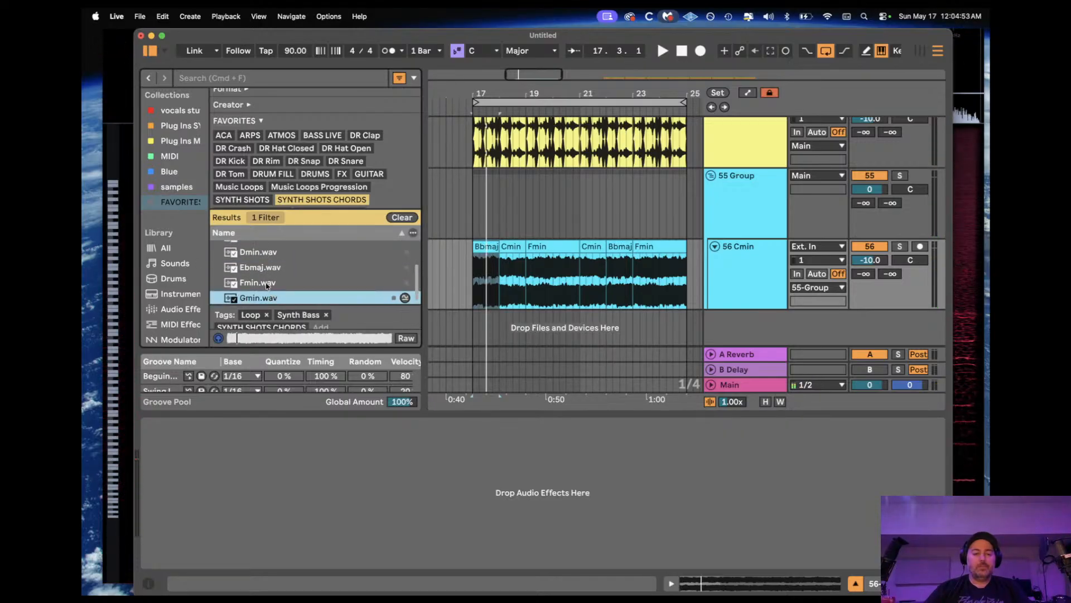
pyautogui.click(260, 261)
pyautogui.click(260, 247)
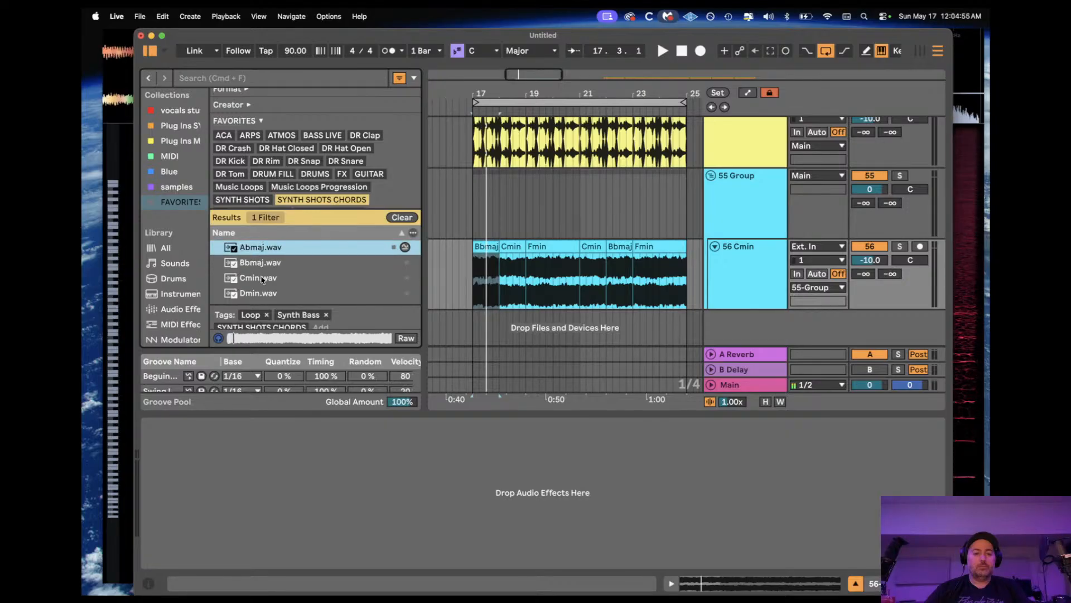
# Step: Fill bars 17 to 25 of the 56 Cmin track with two four-bar Cmin.wav clips and play the loop
pyautogui.click(256, 277)
pyautogui.moveTo(256, 279); pyautogui.dragTo(474, 270)
pyautogui.press('space')
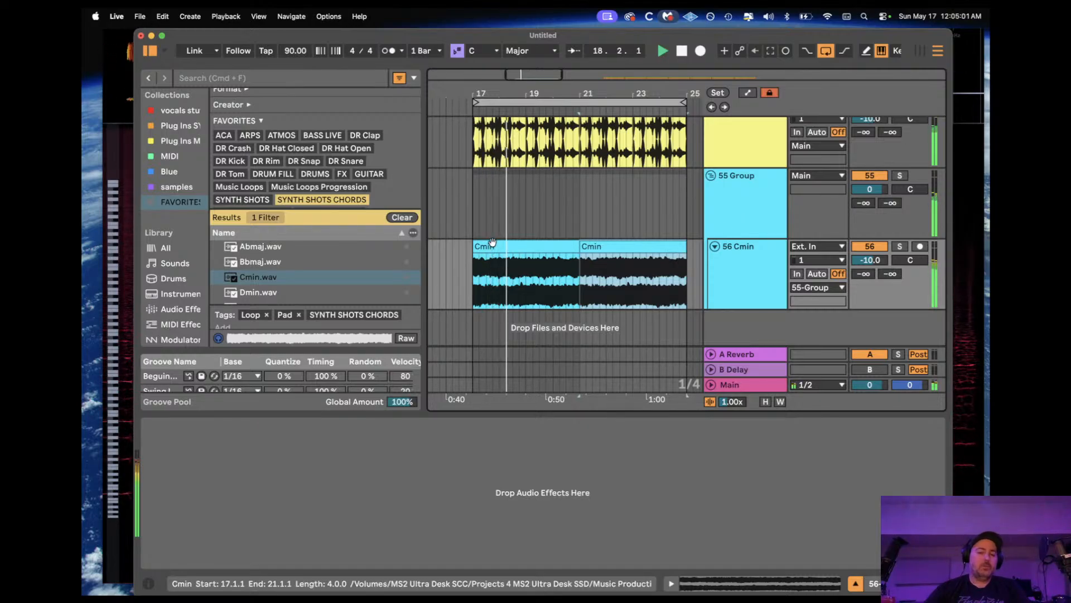
# Step: Place Ebmaj.wav at bar 19 on the 56 Cmin track and duplicate the Cmin–Ebmaj pair to bar 21
pyautogui.scroll(-3, 279, 274)
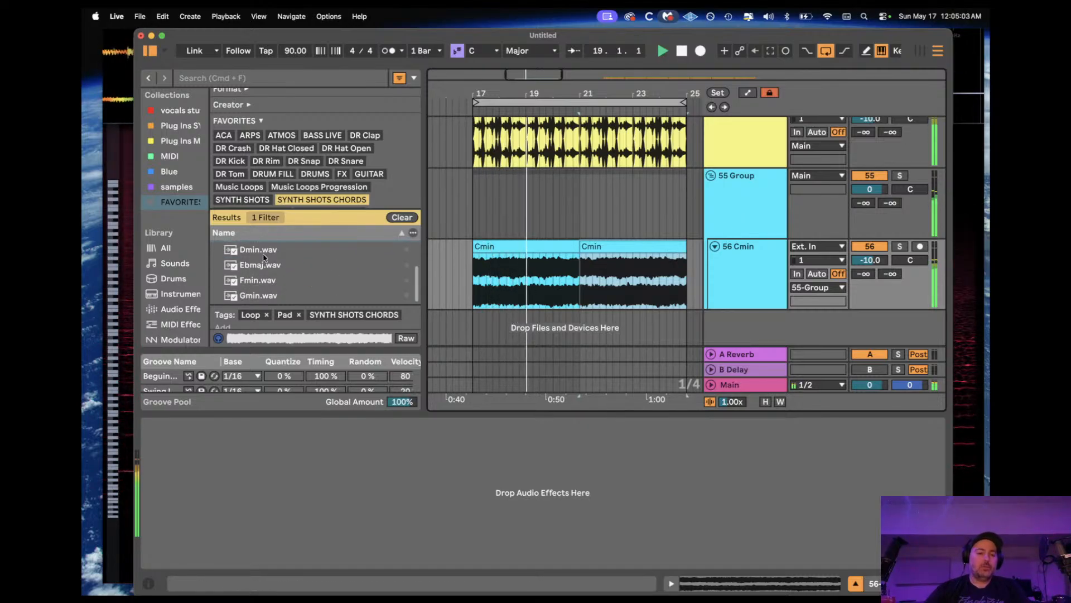
pyautogui.moveTo(263, 268); pyautogui.dragTo(533, 274)
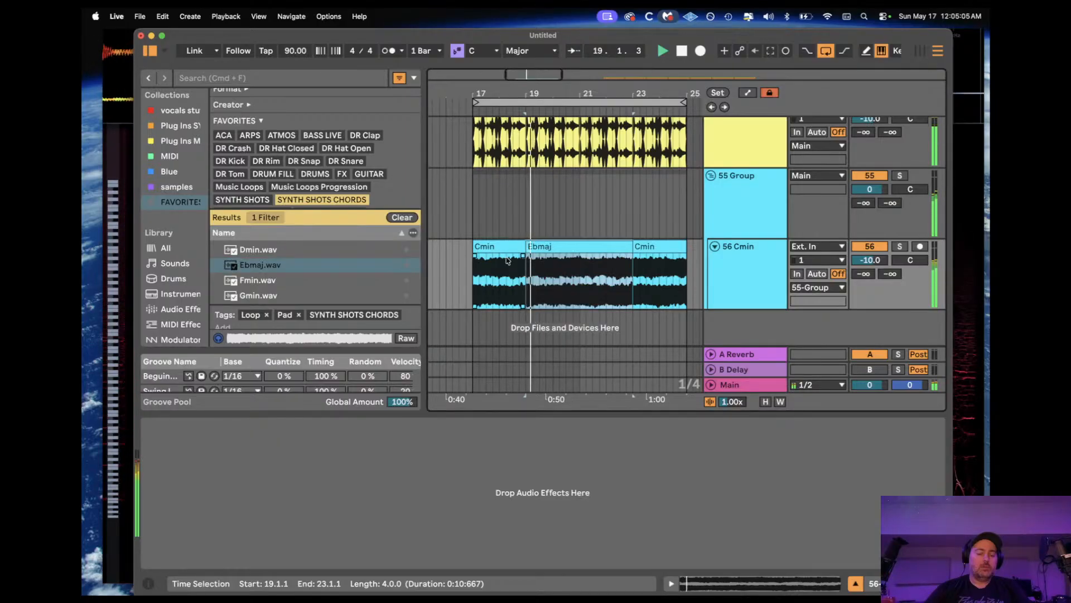
pyautogui.keyDown('shift'); pyautogui.click(576, 273); pyautogui.keyUp('shift')
pyautogui.press('super+d')
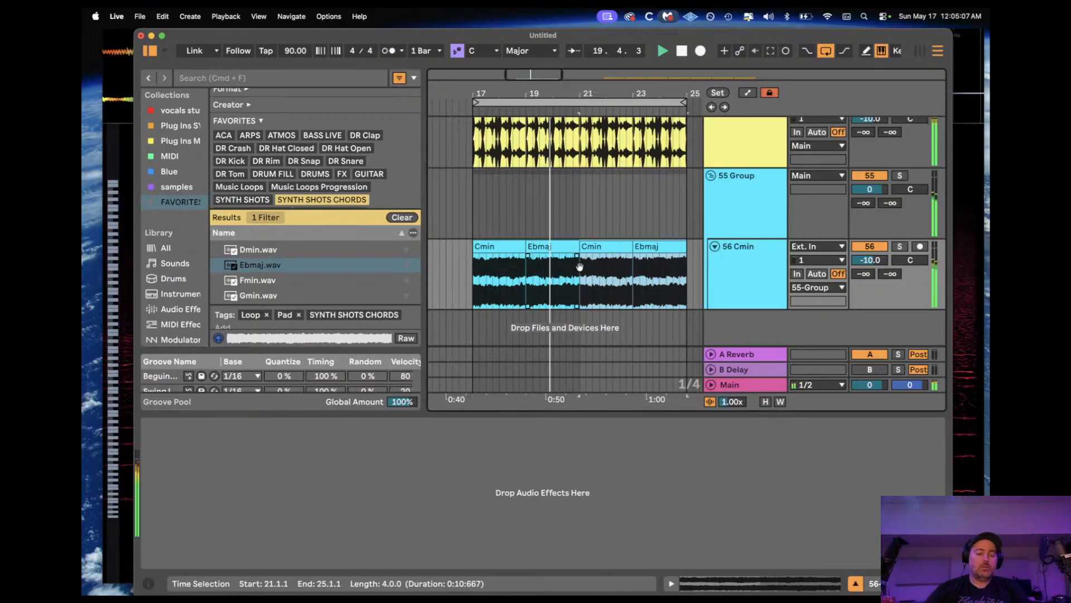
# Step: Listen to the chords with the 54 Stickz drum loop, replay from the start of bar 17, and stop playback
pyautogui.scroll(2, 703, 222)
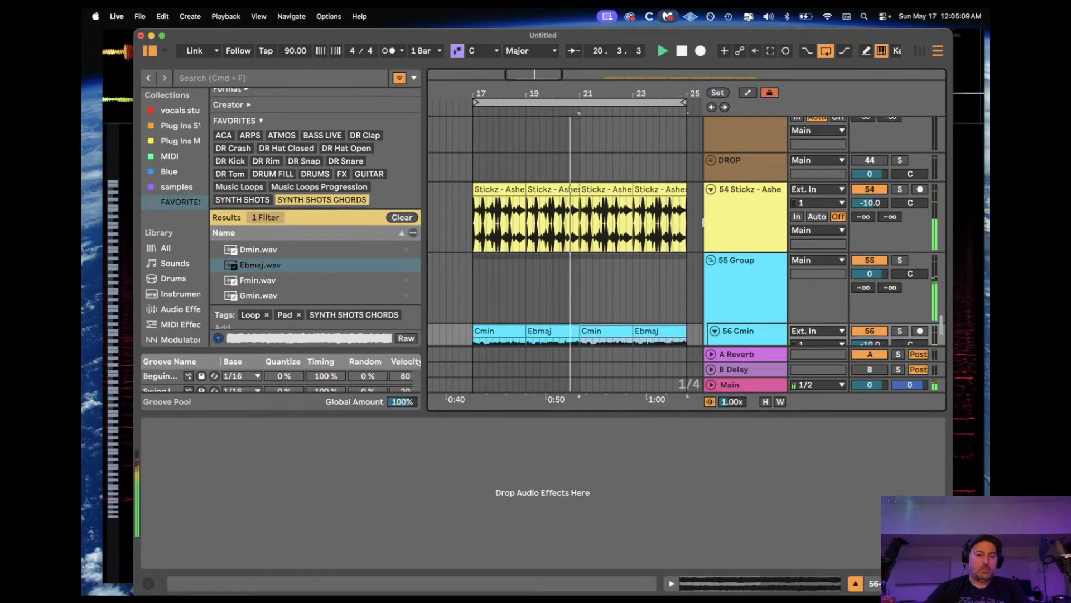
pyautogui.scroll(4, 703, 222)
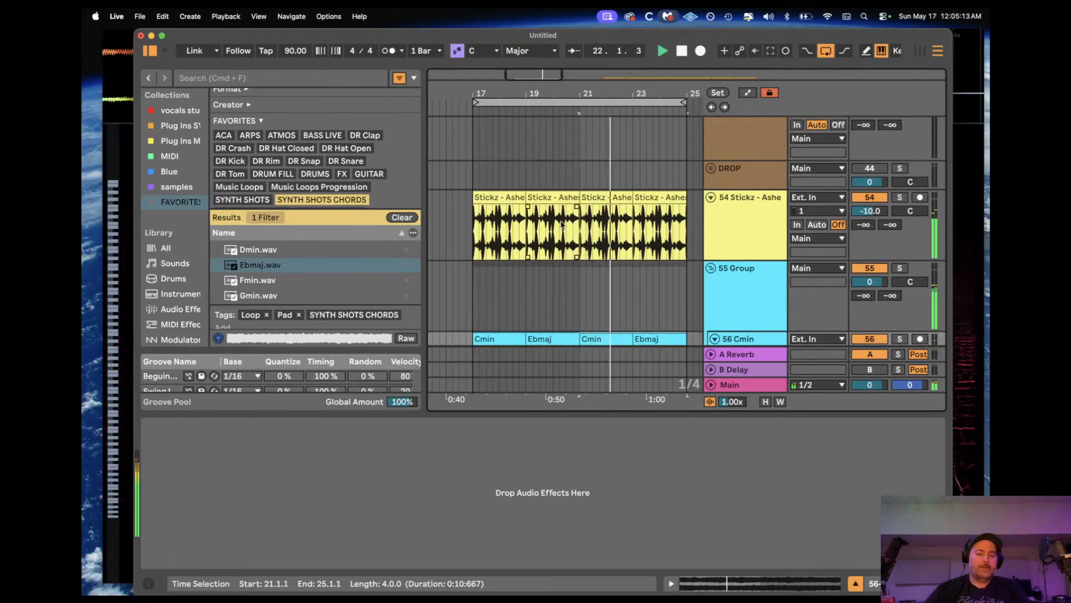
pyautogui.scroll(-1, 562, 225)
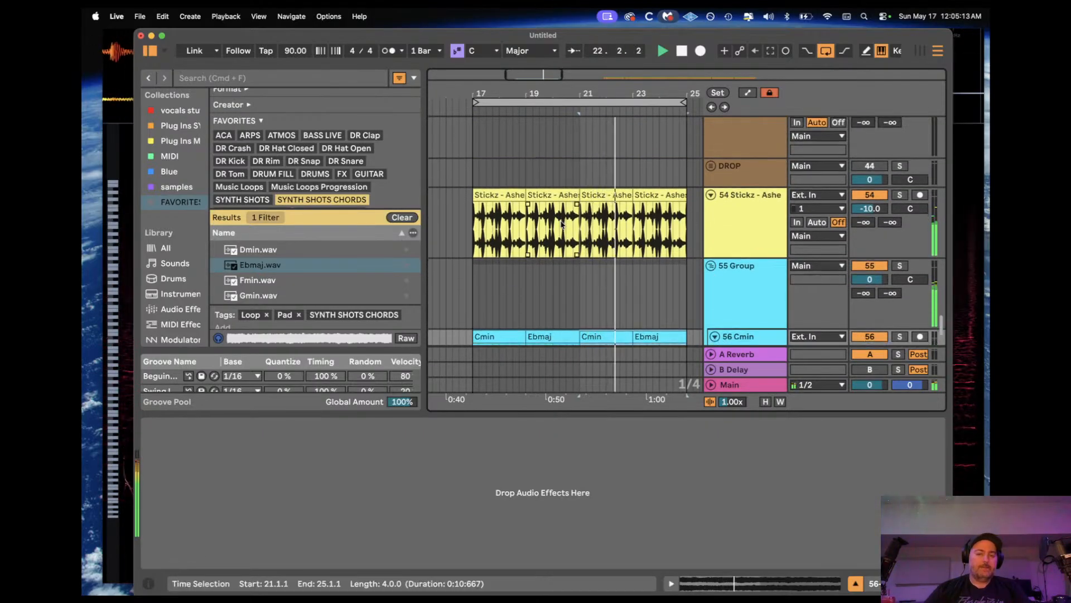
pyautogui.click(747, 212)
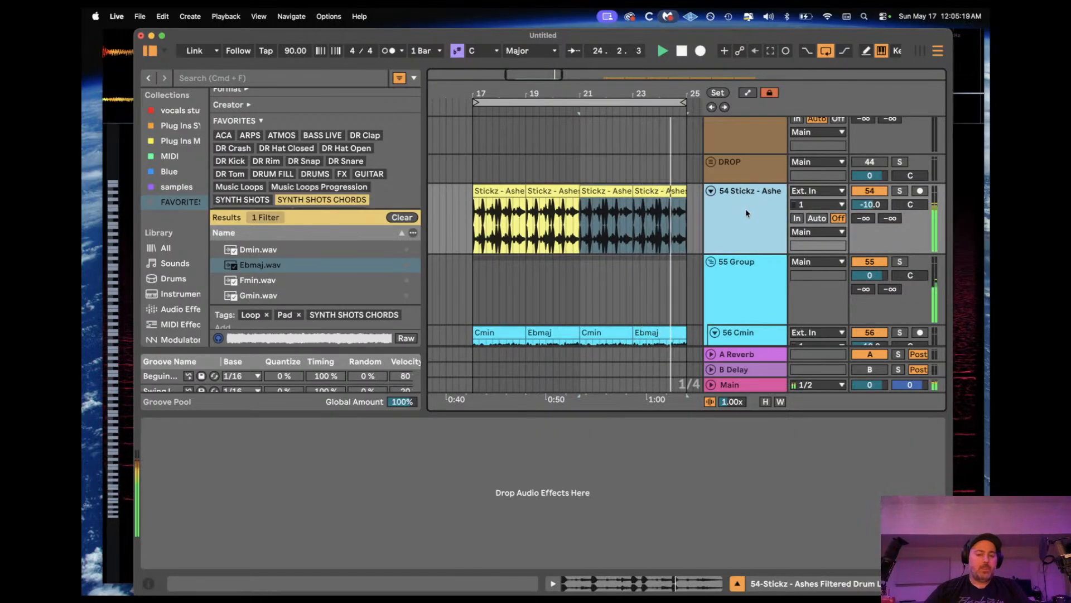
pyautogui.click(475, 228)
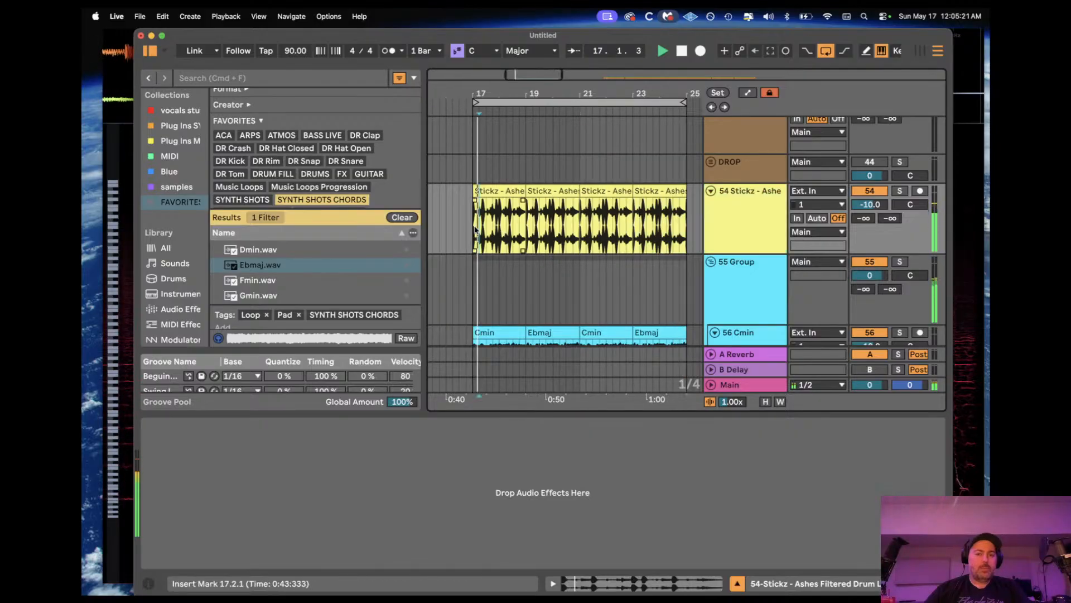
pyautogui.press('space')
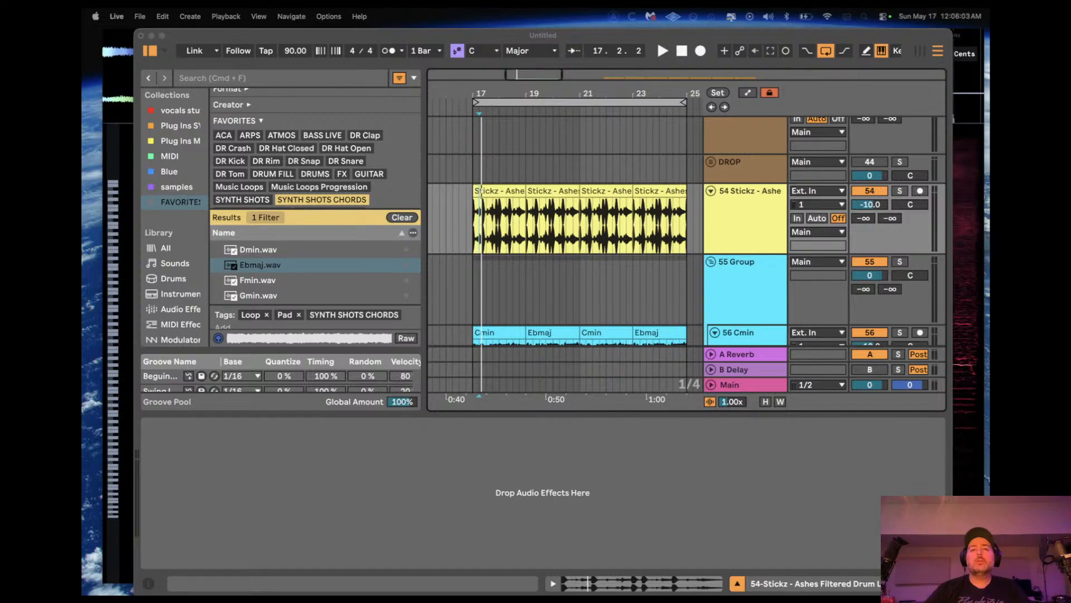
# Step: Move the first Ebmaj clip on the 56 Cmin track from bar 19 to bar 17 and play it with the drum loop
pyautogui.scroll(-3, 456, 255)
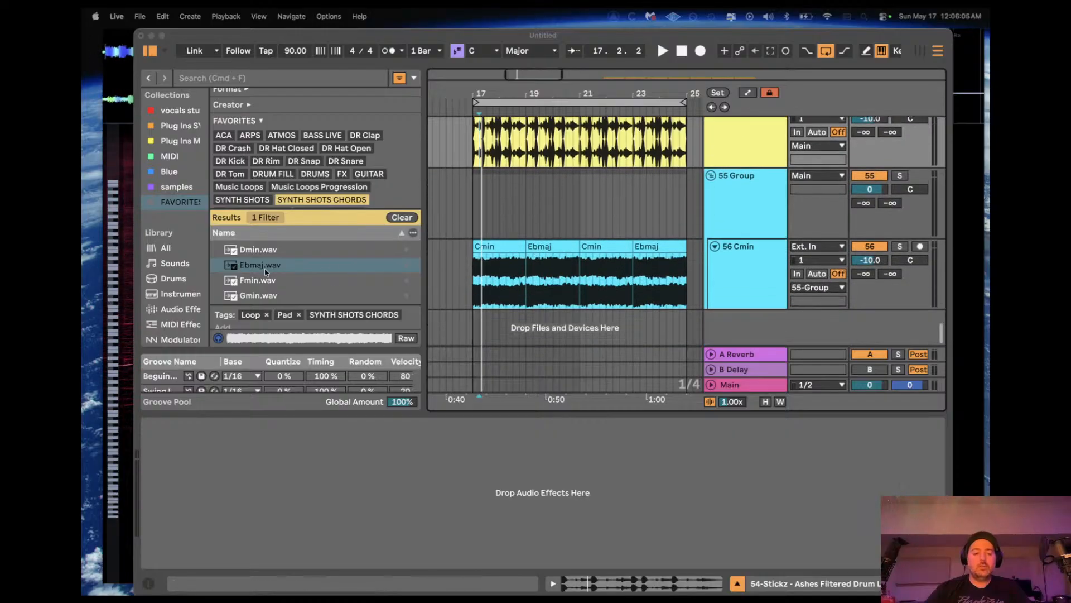
pyautogui.scroll(1, 265, 274)
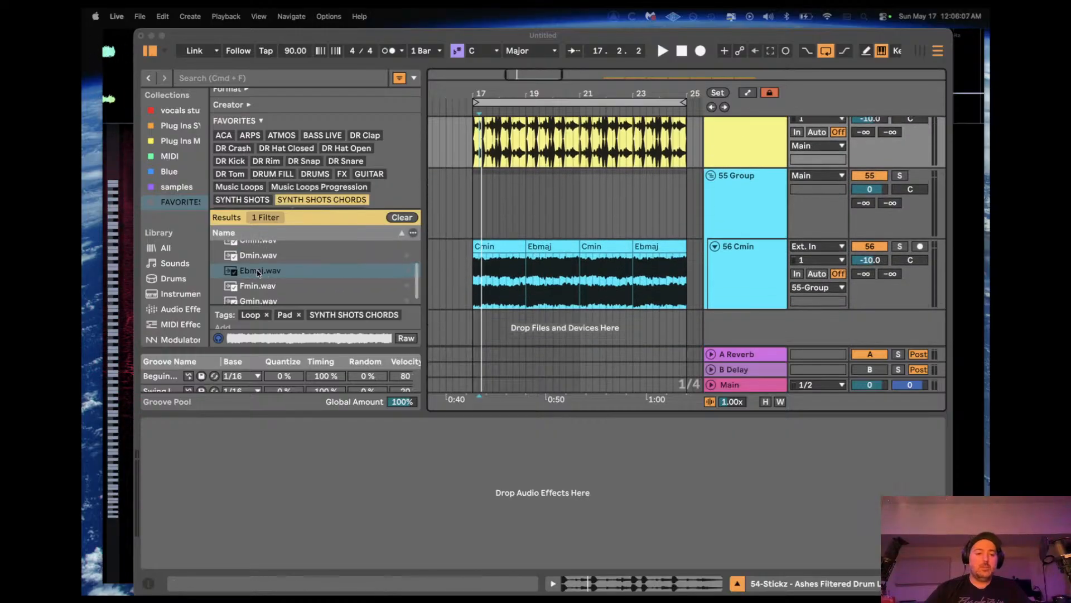
pyautogui.click(485, 260)
pyautogui.click(547, 254)
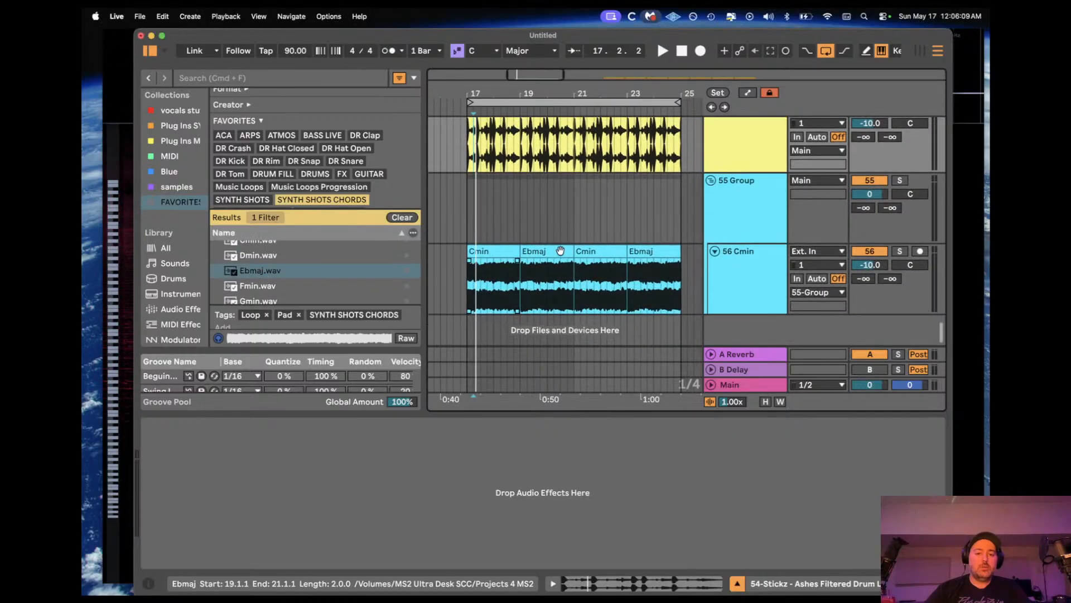
pyautogui.moveTo(547, 254); pyautogui.dragTo(494, 246)
pyautogui.press('space')
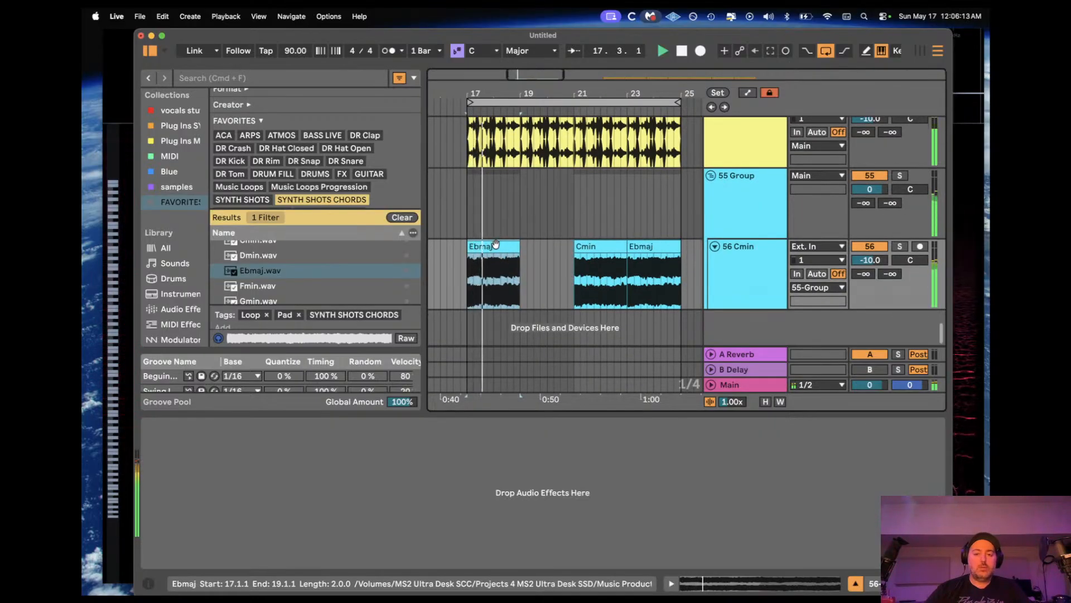
pyautogui.moveTo(492, 94); pyautogui.dragTo(493, 106)
pyautogui.press('space')
# Step: Place Gmin.wav at bar 18 on the 56 Cmin track and paste a copy of the one-bar Cmin clip at bar 19
pyautogui.scroll(-1, 280, 278)
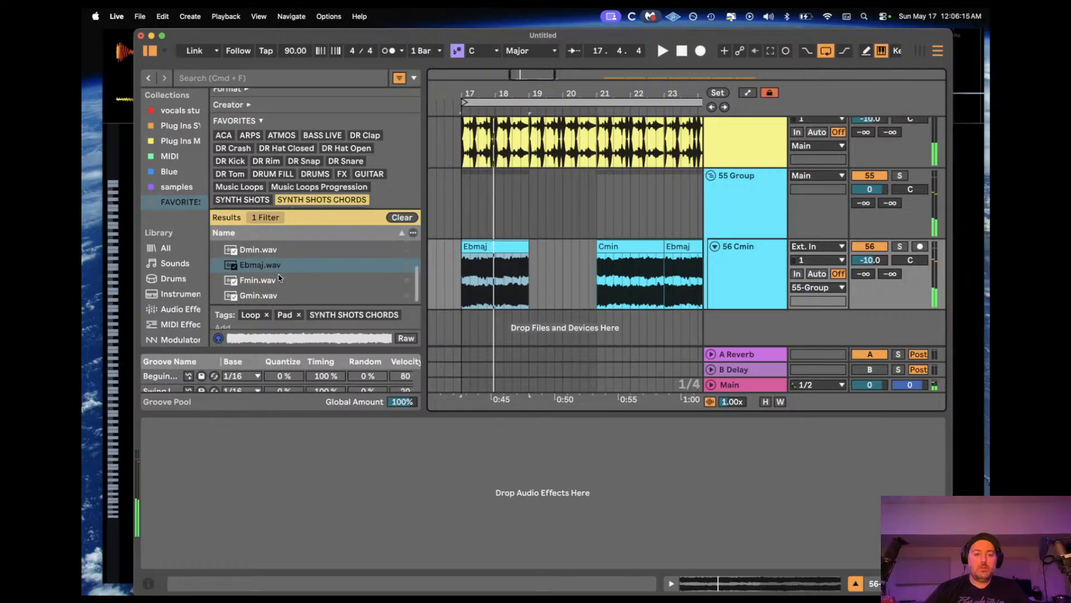
pyautogui.moveTo(251, 295); pyautogui.dragTo(492, 266)
pyautogui.press('space')
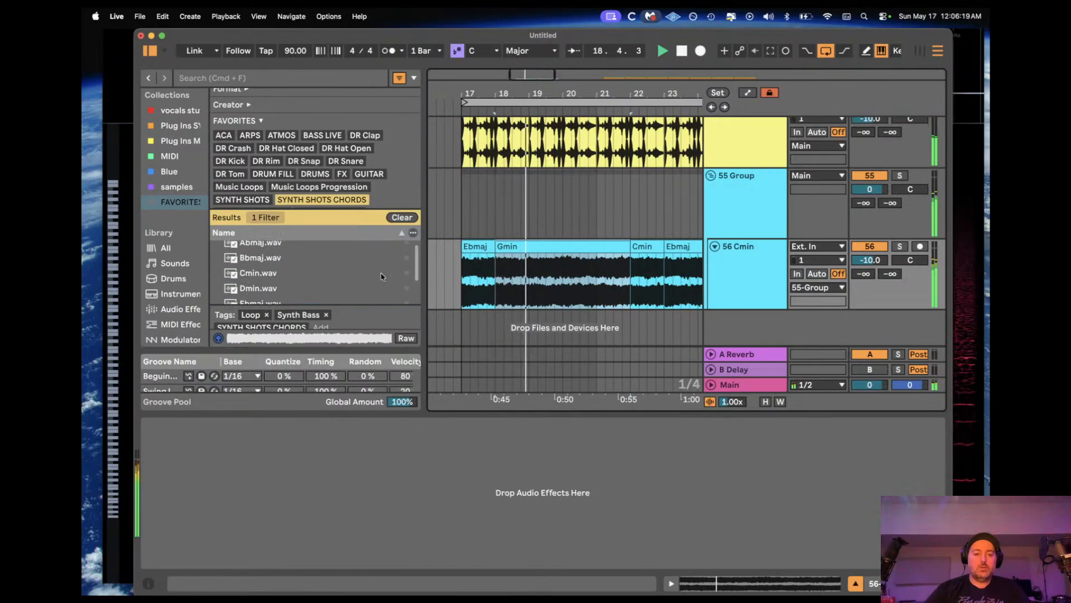
pyautogui.click(648, 247)
pyautogui.click(648, 247)
pyautogui.press('super+c')
pyautogui.click(528, 271)
pyautogui.press('super+v')
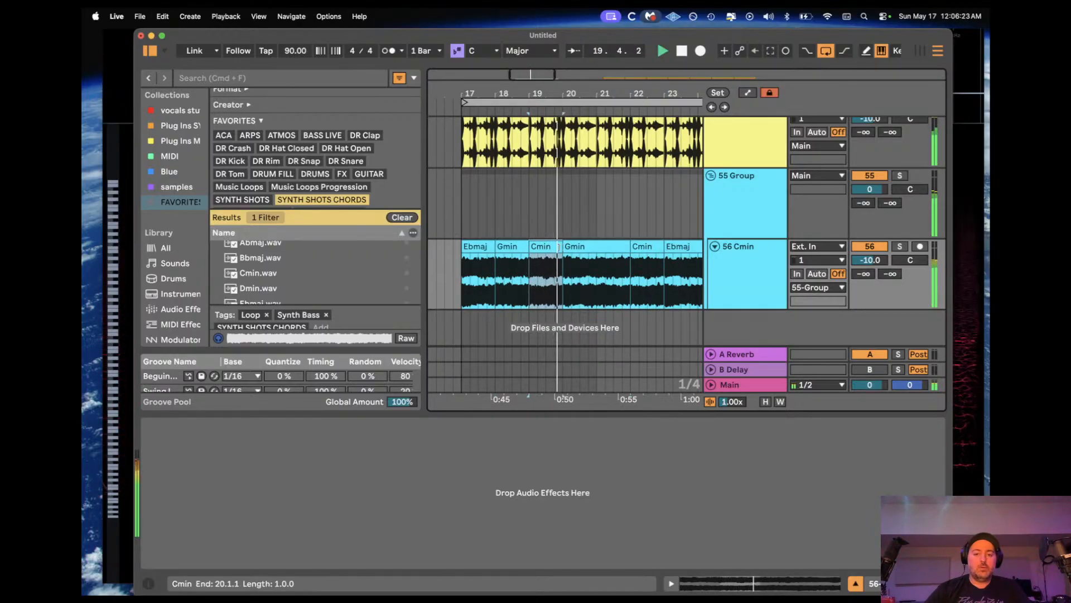
# Step: Complete the progression with Cmin lengthened to 20.3 followed by Bbmaj.wav, and duplicate bars 17 to 21 at bar 21
pyautogui.moveTo(561, 247); pyautogui.dragTo(580, 248)
pyautogui.press('space')
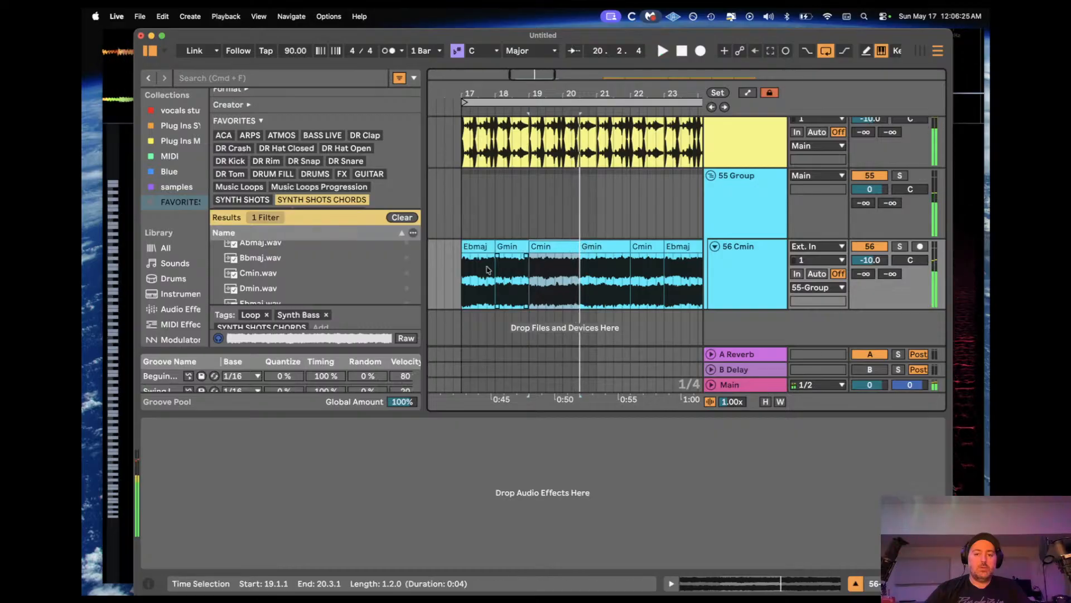
pyautogui.moveTo(297, 259); pyautogui.dragTo(580, 247)
pyautogui.press('space')
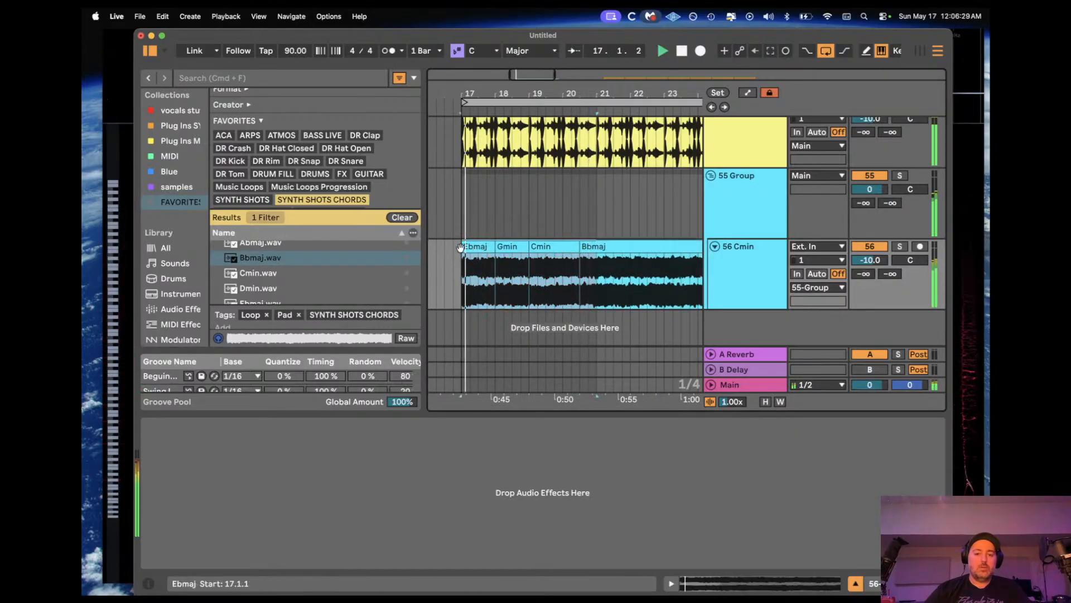
pyautogui.press('super+d')
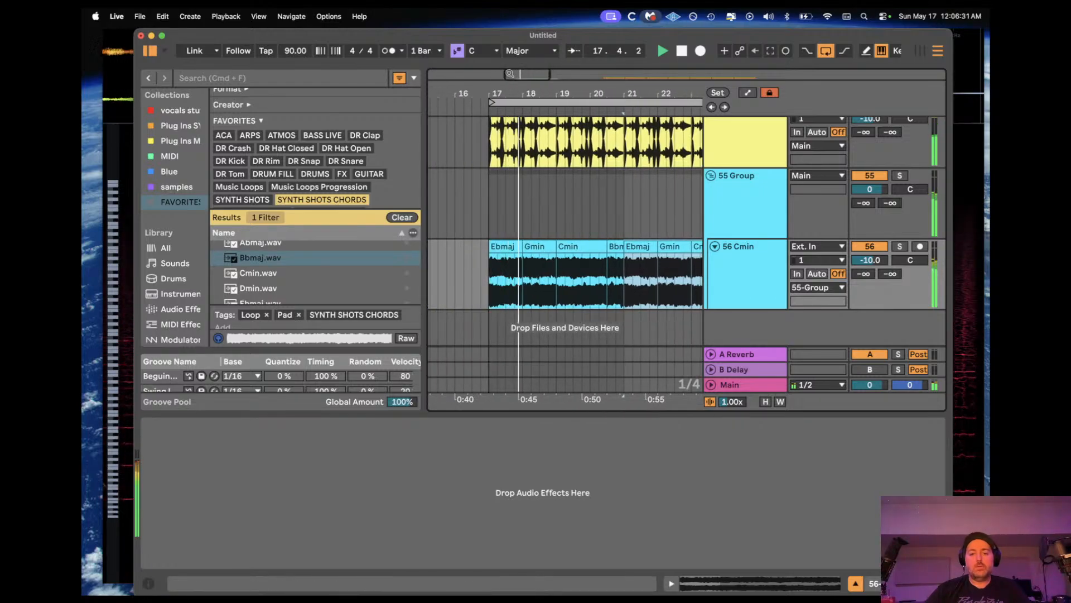
# Step: Lower the EQ Eight high-cut filter (band 8) on the 55 Group to 182 Hz with a Q of 1.02
pyautogui.click(746, 211)
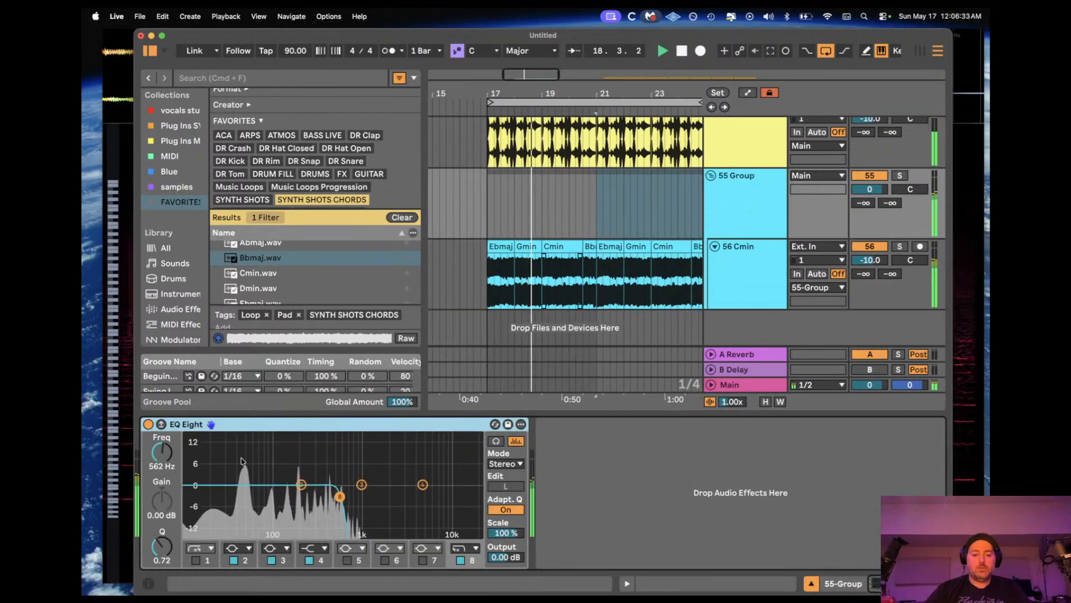
pyautogui.moveTo(341, 497); pyautogui.dragTo(321, 497)
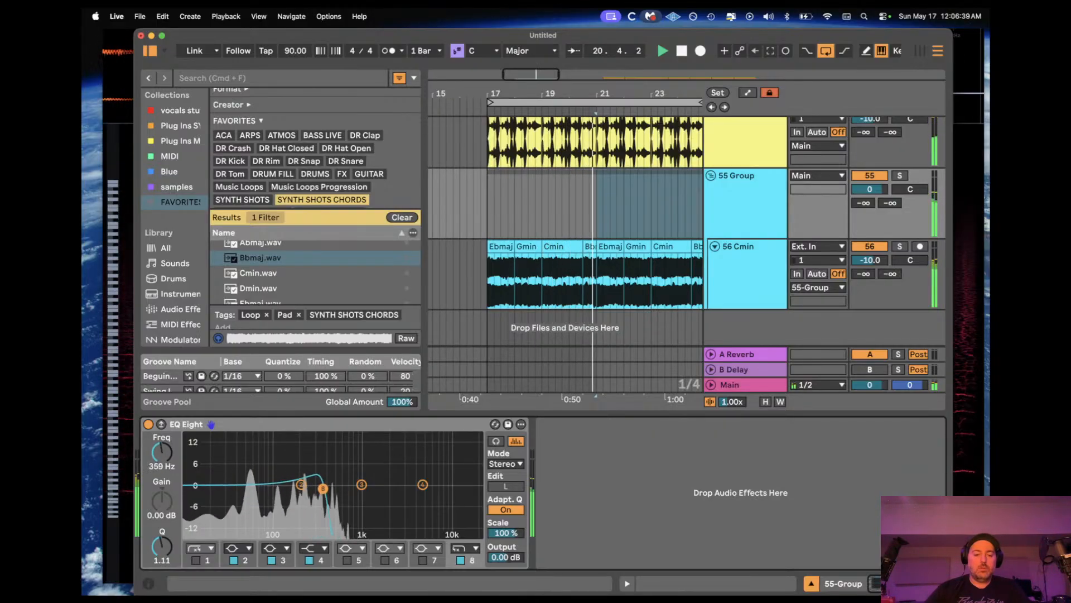
pyautogui.moveTo(323, 489)
pyautogui.mouseDown()
pyautogui.moveTo(278, 492)
pyautogui.moveTo(320, 488)
pyautogui.mouseUp()
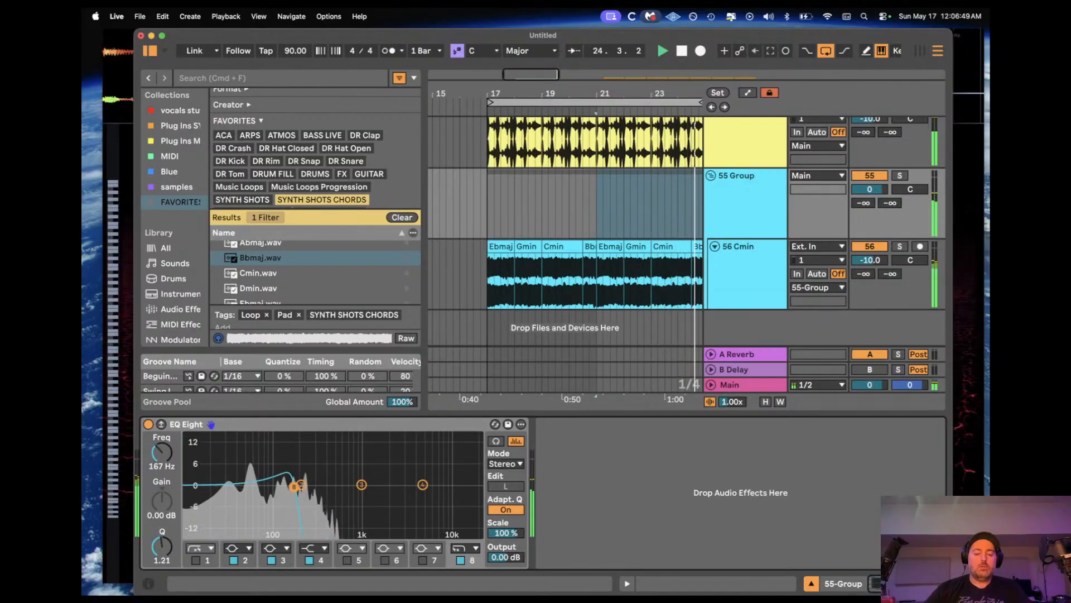
pyautogui.moveTo(294, 486); pyautogui.dragTo(315, 483)
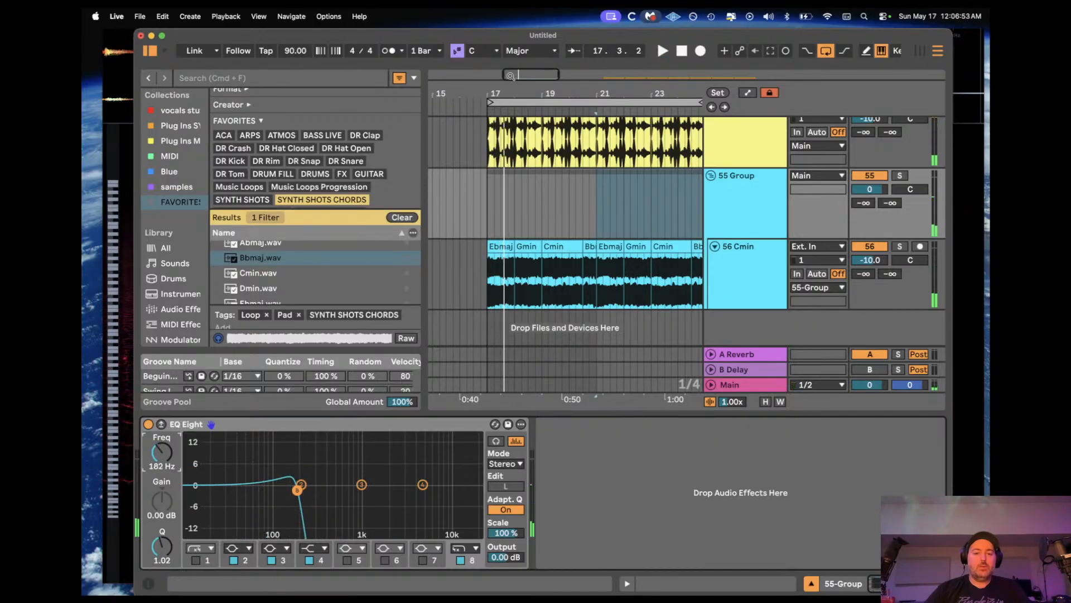
# Step: Show automation and draw a filter-frequency peak of about 847 Hz at the start of bar 17 on the 55 Group
pyautogui.moveTo(511, 77); pyautogui.dragTo(515, 98)
pyautogui.click(746, 93)
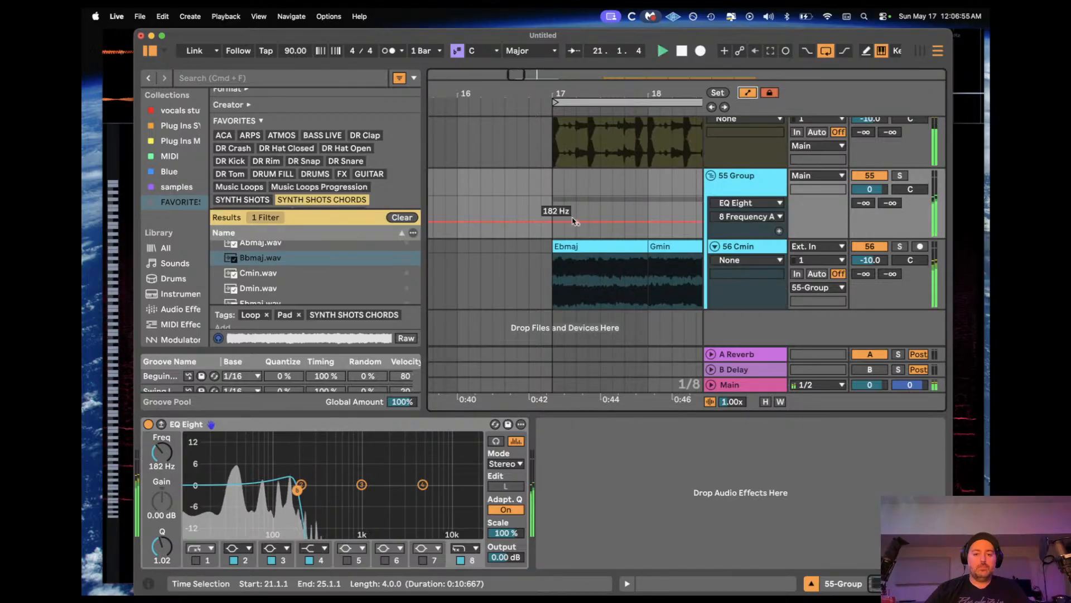
pyautogui.click(553, 223)
pyautogui.press('space')
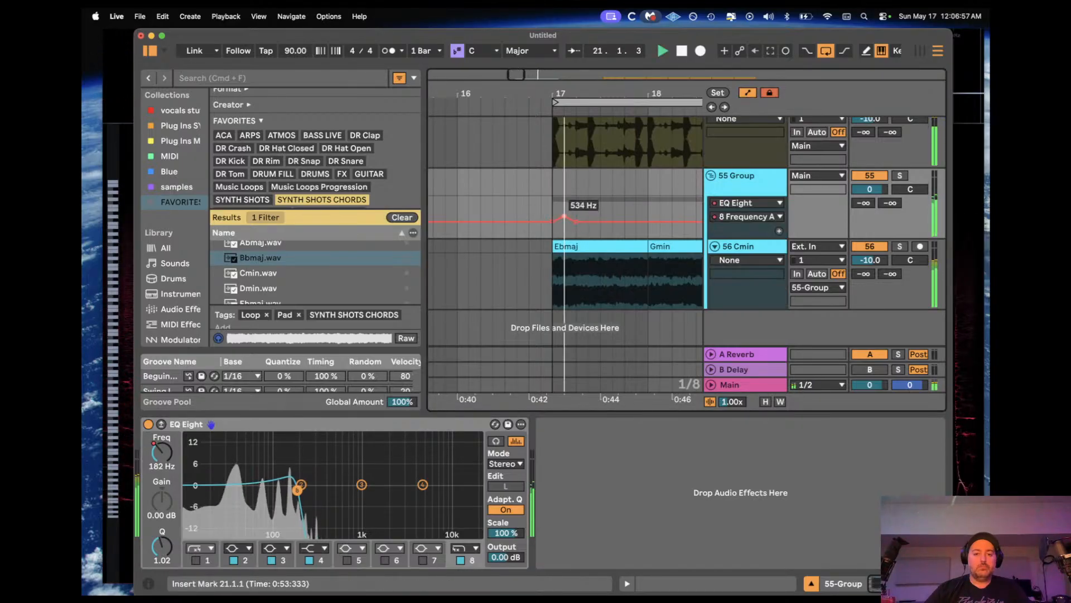
pyautogui.press('space')
pyautogui.click(552, 199)
pyautogui.press('space')
pyautogui.moveTo(565, 211); pyautogui.dragTo(565, 214)
pyautogui.press('space')
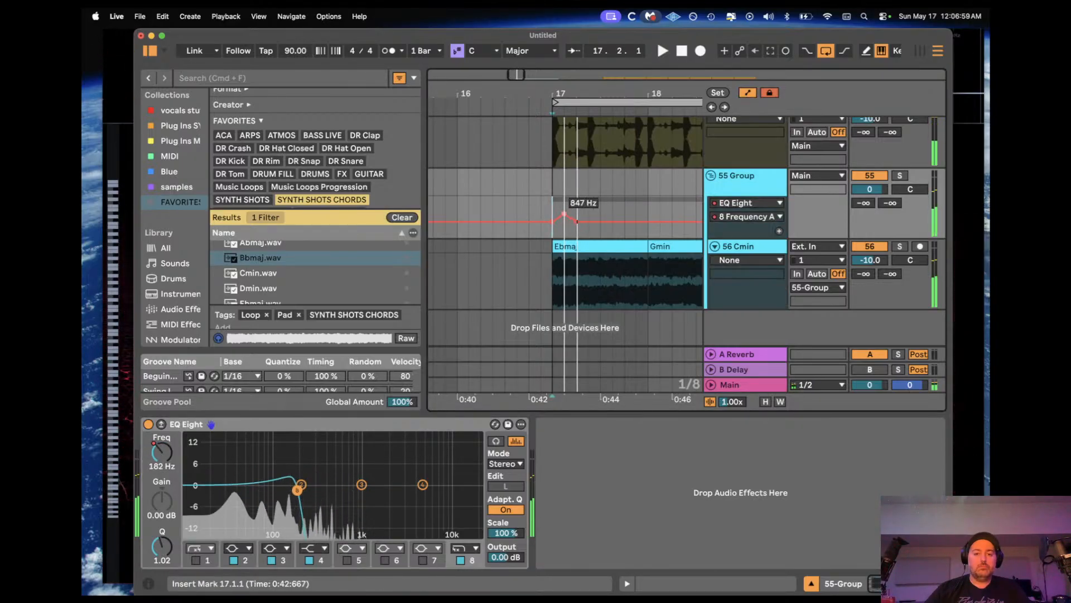
pyautogui.press('space')
# Step: Give the EQ Eight 8 Frequency A automation its own lane and repeat a sixteenth-note pulse from 17.1.1 to 17.2.1
pyautogui.scroll(1, 563, 209)
pyautogui.moveTo(519, 74); pyautogui.dragTo(520, 89)
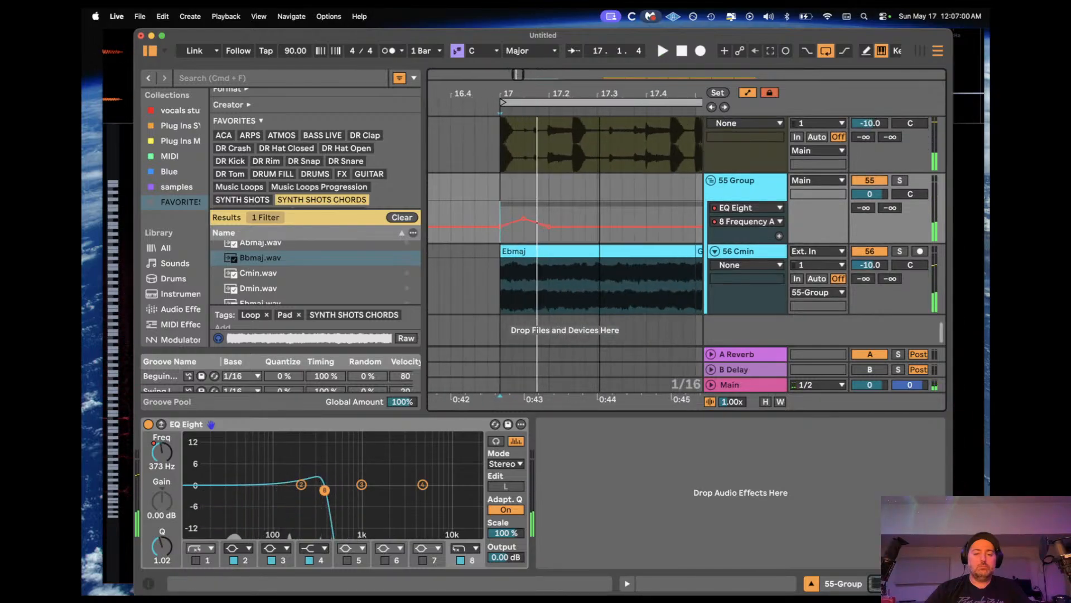
pyautogui.click(780, 236)
pyautogui.press('space')
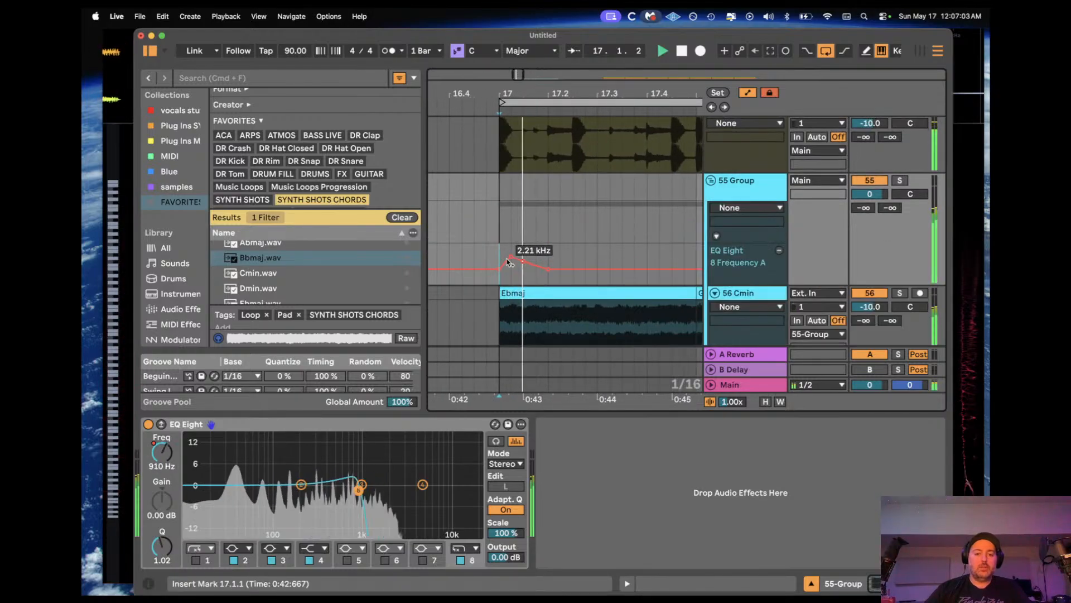
pyautogui.press('space')
pyautogui.moveTo(500, 262); pyautogui.dragTo(509, 258)
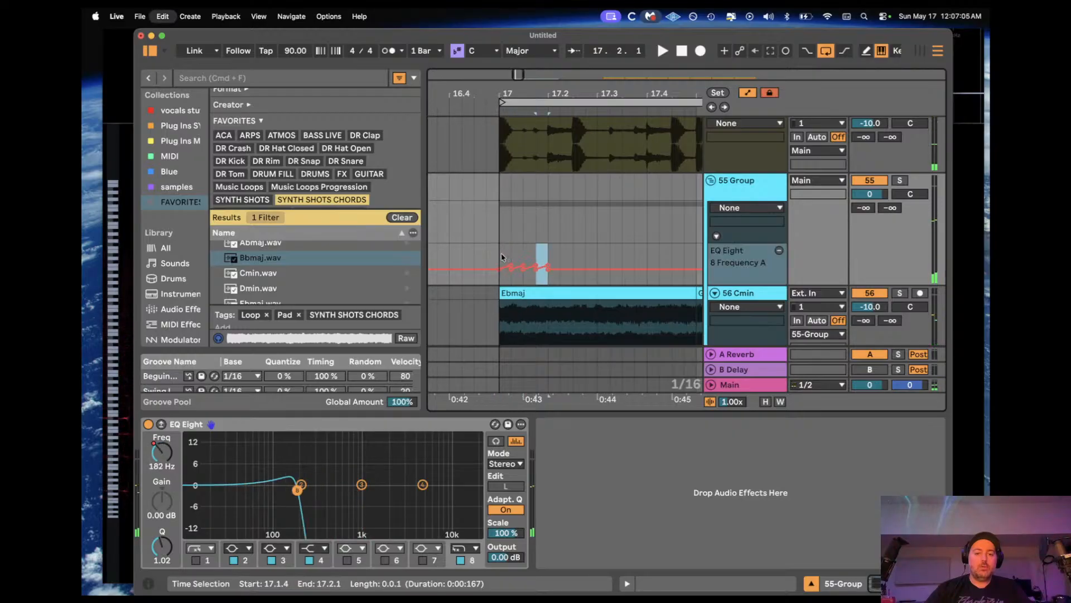
pyautogui.click(501, 258)
pyautogui.press('space')
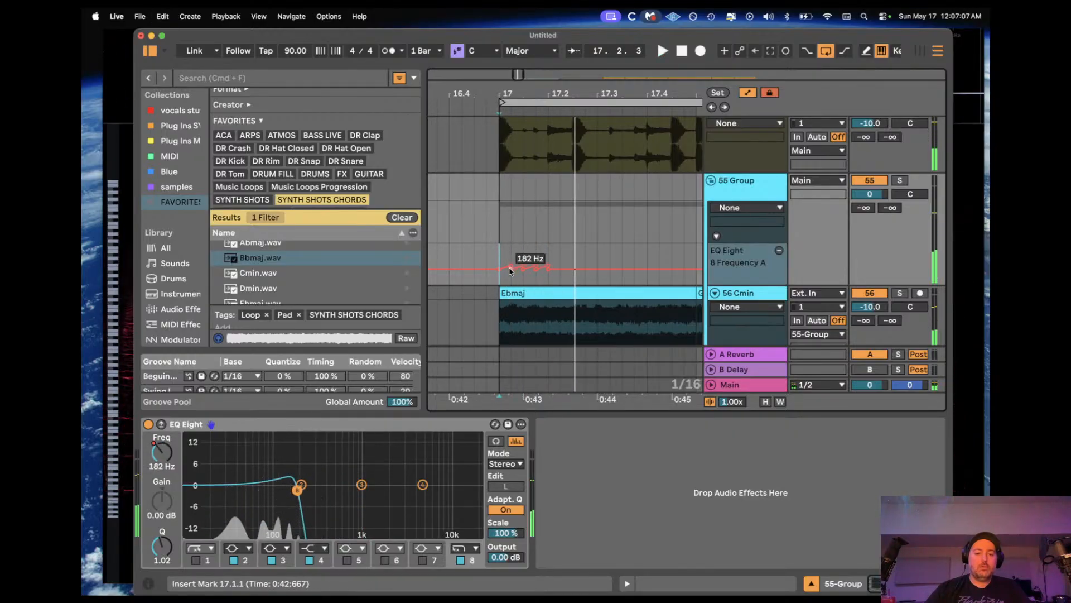
# Step: Reshape the filter-frequency pulse at bar 17 to an eighth note and duplicate it repeatedly up to 21.3.3
pyautogui.click(510, 271)
pyautogui.moveTo(501, 257); pyautogui.dragTo(518, 252)
pyautogui.press('space')
pyautogui.press('super+d')
pyautogui.press('super+d')
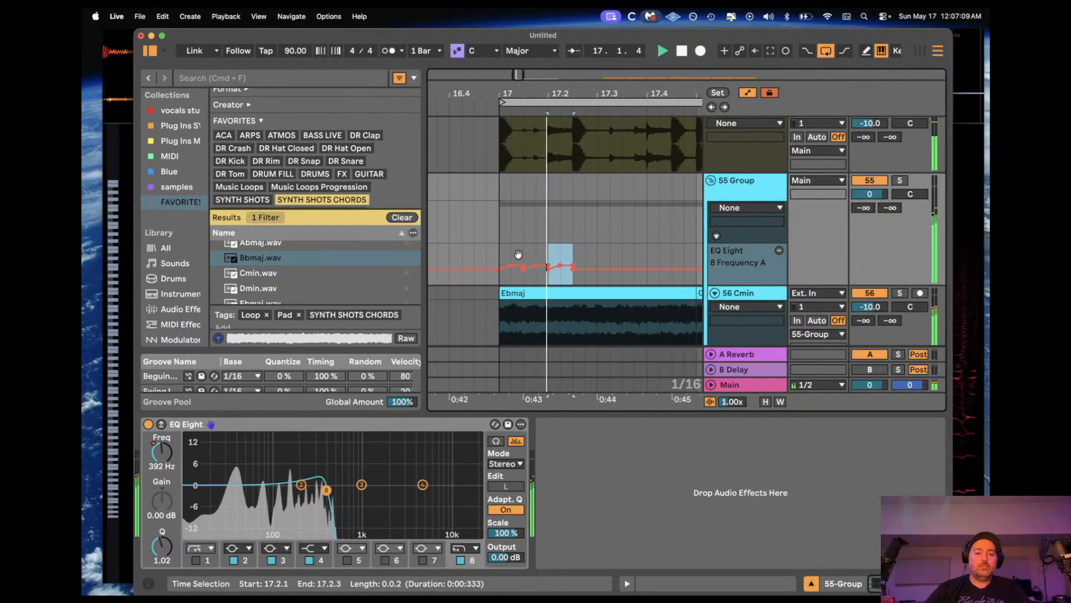
pyautogui.press('super+d')
pyautogui.press('super+d')
pyautogui.press('super+d')
pyautogui.press('super+d')
pyautogui.press('super+d')
pyautogui.press('super+d')
pyautogui.press('super+d')
pyautogui.press('super+d')
pyautogui.press('super+d')
pyautogui.press('super+d')
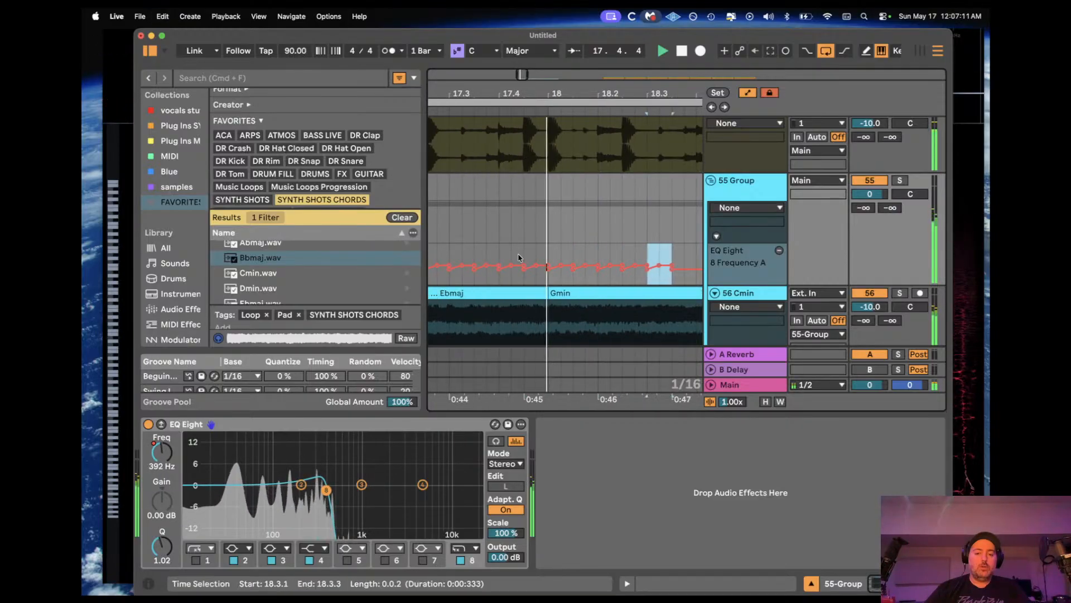
pyautogui.press('super+d')
pyautogui.press('super+d')
pyautogui.press('super+d')
pyautogui.press('super+d')
pyautogui.press('super+d')
pyautogui.press('super+d')
pyautogui.press('super+d')
pyautogui.press('super+d')
pyautogui.press('super+d')
pyautogui.press('super+d')
pyautogui.press('super+d')
pyautogui.press('super+d')
pyautogui.press('super+d')
pyautogui.press('super+d')
pyautogui.press('super+d')
pyautogui.press('super+d')
pyautogui.press('super+d')
pyautogui.press('super+d')
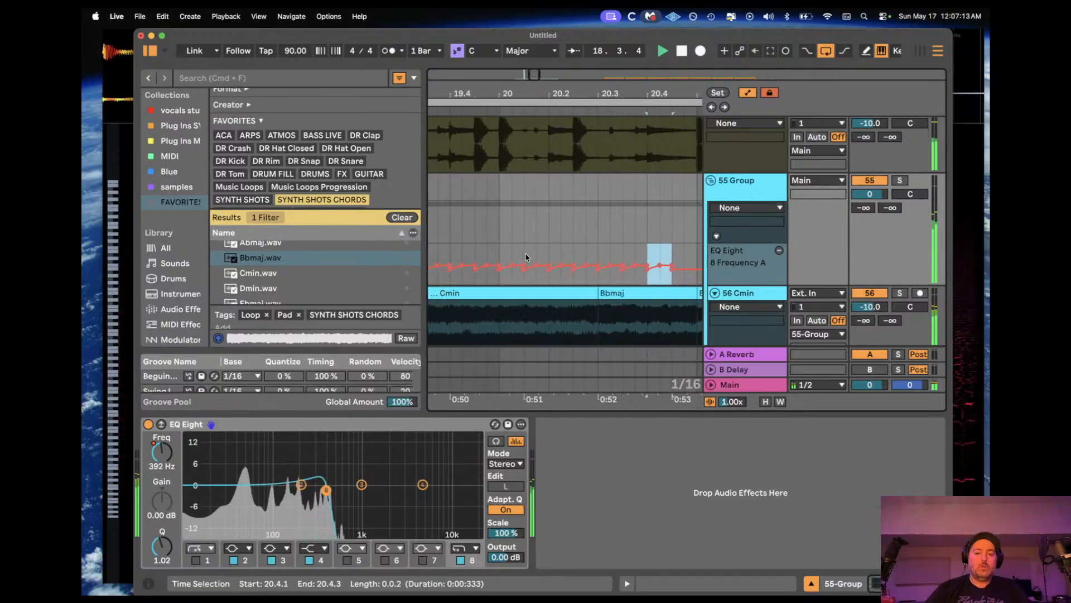
pyautogui.press('super+d')
pyautogui.press('super+d')
pyautogui.press('super+d')
pyautogui.press('super+d')
pyautogui.press('super+d')
pyautogui.press('super+d')
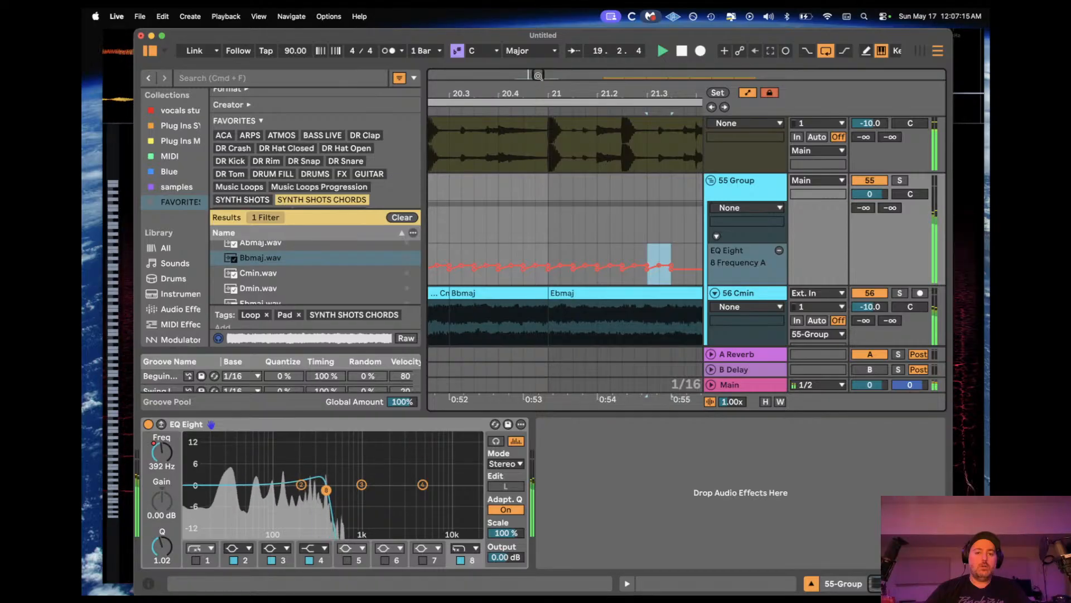
# Step: Duplicate the eighth-note filter-frequency pulse at 17.1.1 until it fills bar 17
pyautogui.moveTo(539, 76); pyautogui.dragTo(537, 64)
pyautogui.hscroll(-5, 497, 219)
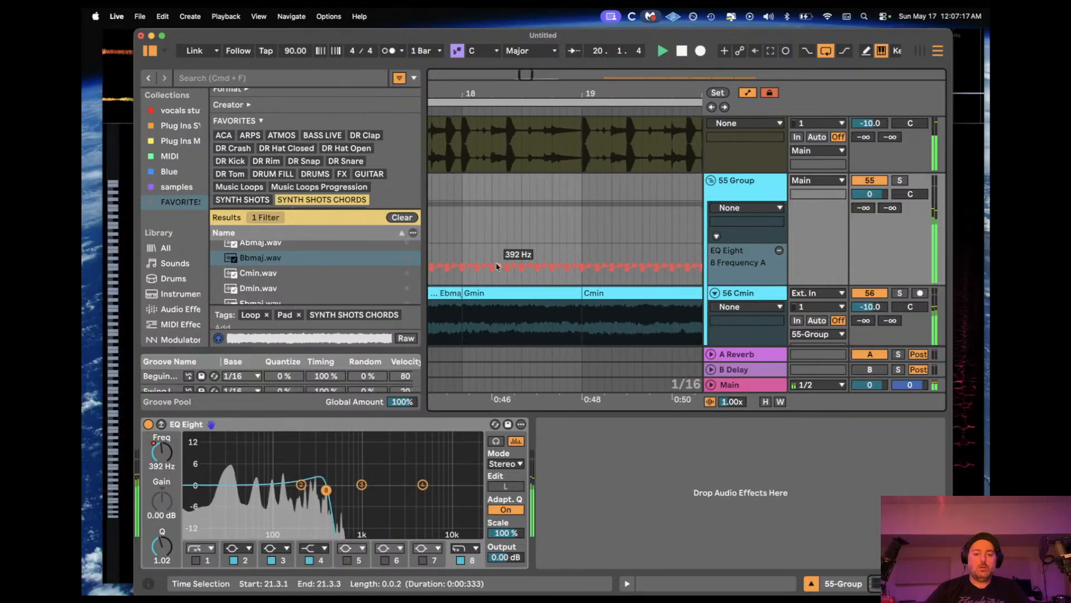
pyautogui.hscroll(-3, 497, 266)
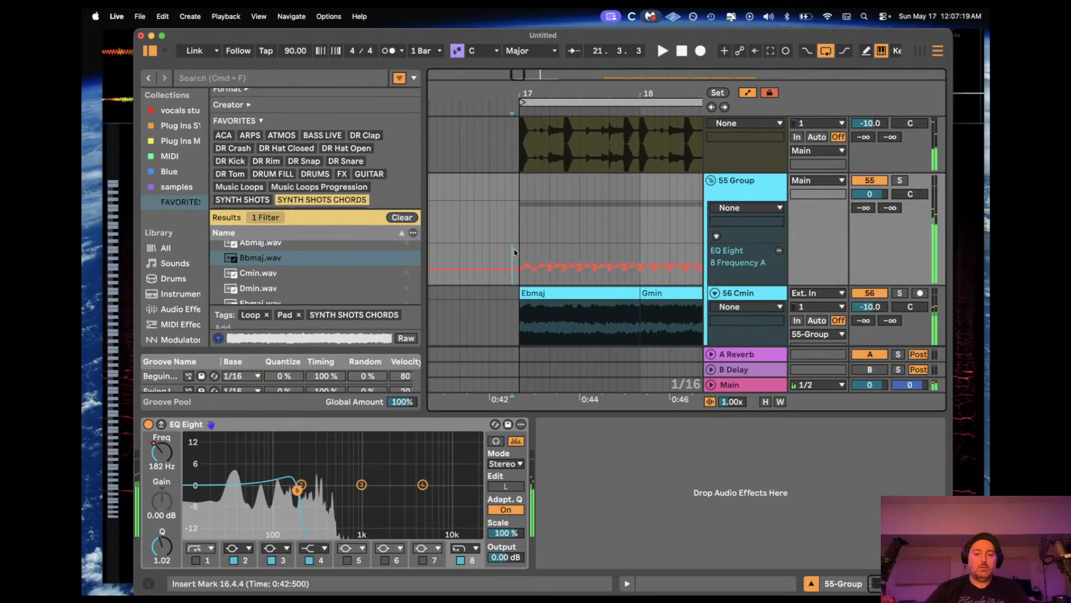
pyautogui.press('space')
pyautogui.moveTo(514, 252); pyautogui.dragTo(527, 253)
pyautogui.press('space')
pyautogui.press('super+d')
pyautogui.press('super+d')
pyautogui.press('super+d')
pyautogui.press('super+d')
pyautogui.press('super+d')
pyautogui.press('super+d')
pyautogui.press('super+d')
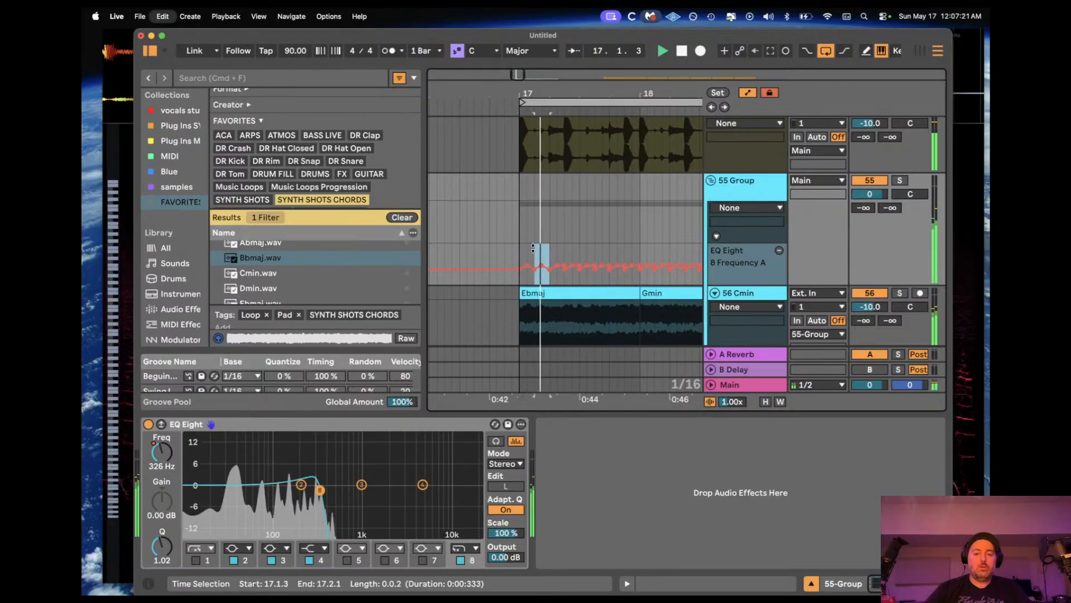
# Step: Duplicate bar 17 of the filter-frequency automation up to the loop end at bar 25, undoing the extra copy beyond it
pyautogui.keyDown('shift'); pyautogui.click(520, 251); pyautogui.keyUp('shift')
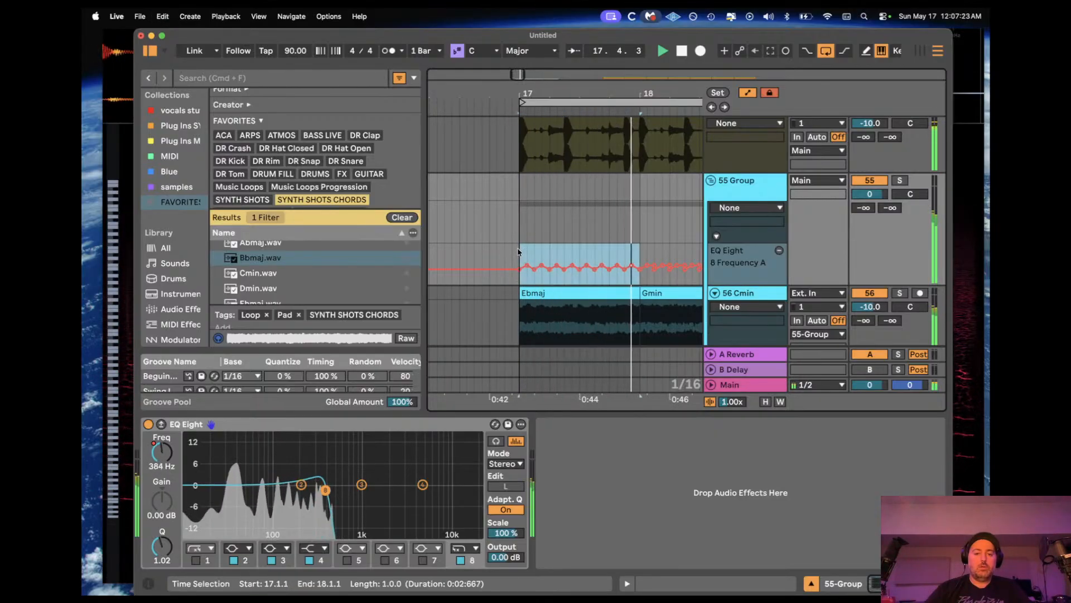
pyautogui.press('super+d')
pyautogui.press('super+d')
pyautogui.press('super+d')
pyautogui.press('super+d')
pyautogui.press('super+d')
pyautogui.press('super+d')
pyautogui.press('super+d')
pyautogui.press('super+d')
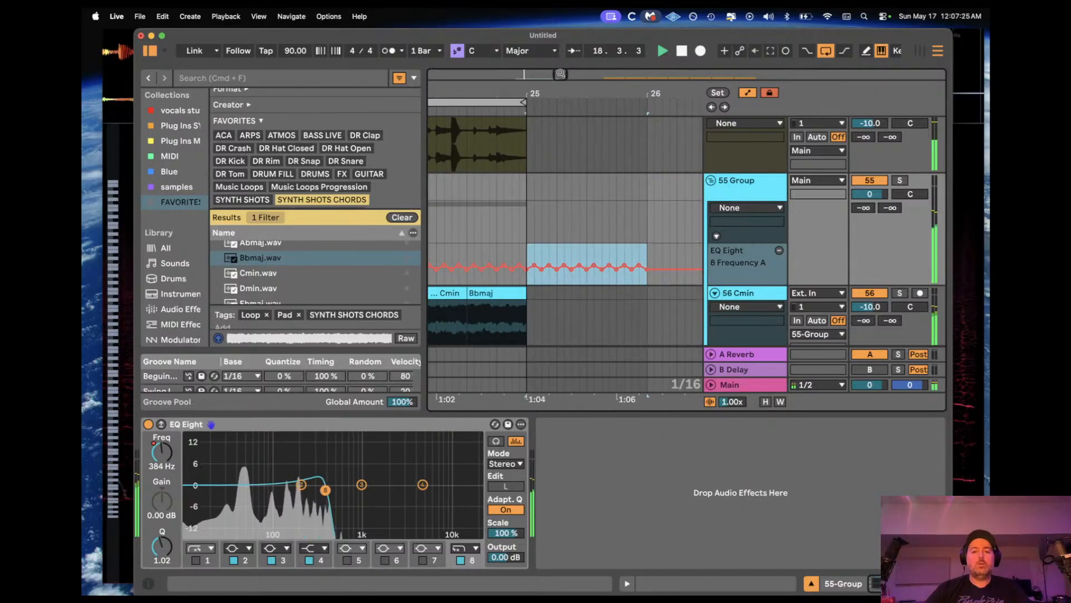
pyautogui.moveTo(579, 94); pyautogui.dragTo(567, 56)
pyautogui.press('super+z')
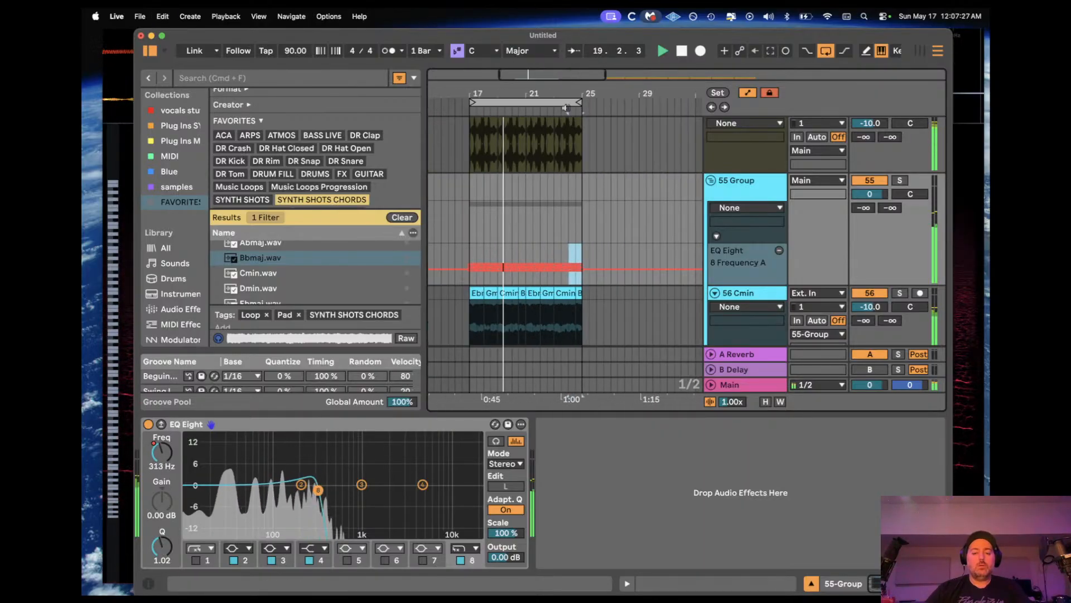
# Step: Hide the device view and raise the 54 Stickz drum loop track's volume to -4.9 dB
pyautogui.hscroll(-5, 526, 196)
pyautogui.click(641, 183)
pyautogui.hscroll(5, 641, 183)
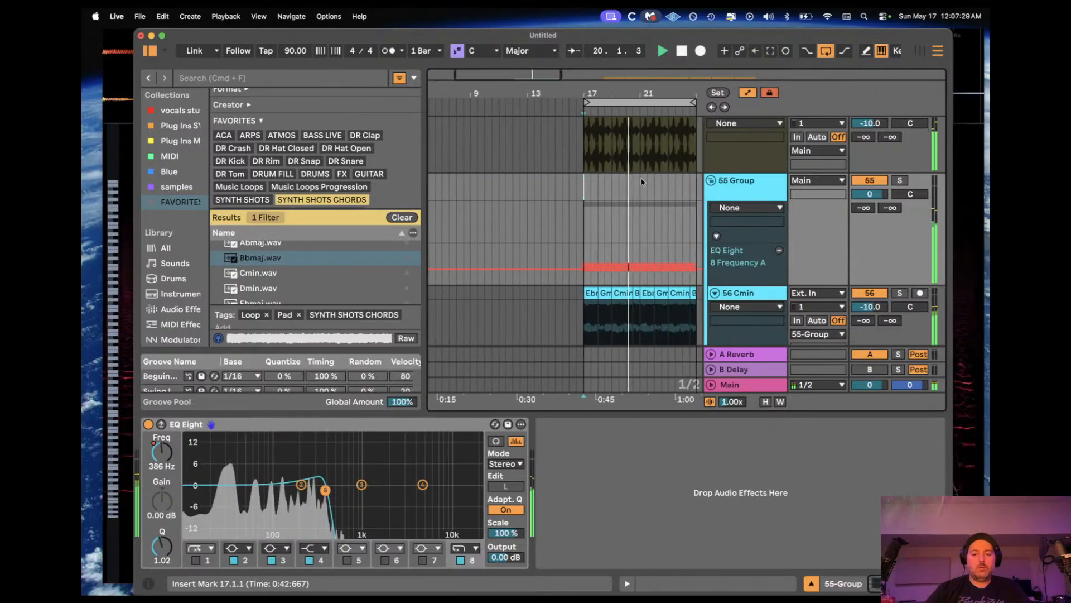
pyautogui.click(810, 585)
pyautogui.moveTo(874, 239); pyautogui.dragTo(874, 232)
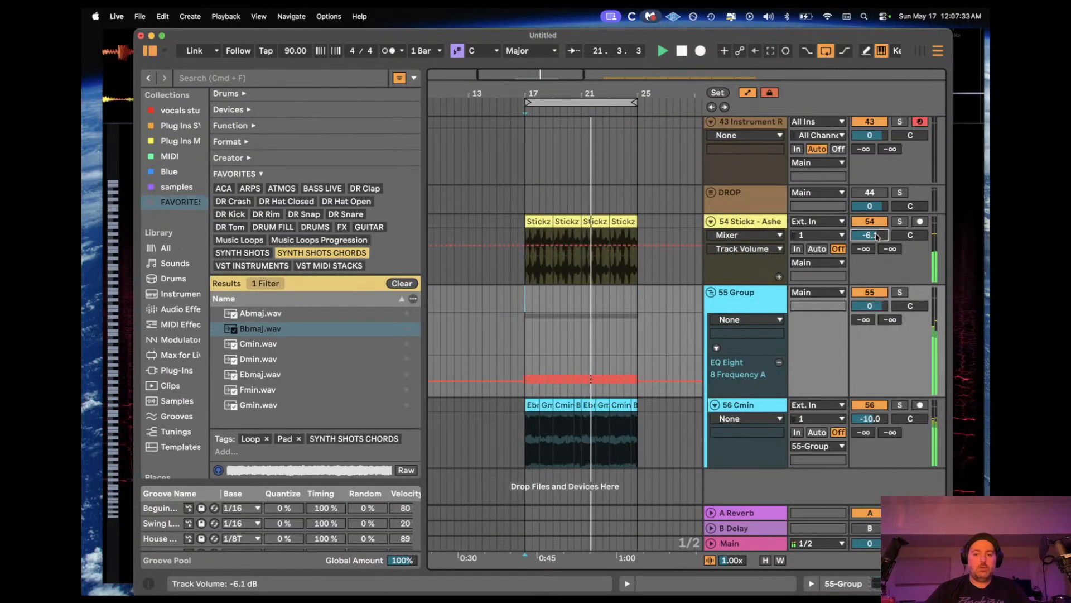
# Step: Narrow the browser and hide its filter tags so only the chord sample results are listed
pyautogui.moveTo(537, 74); pyautogui.dragTo(540, 131)
pyautogui.moveTo(423, 163); pyautogui.dragTo(286, 163)
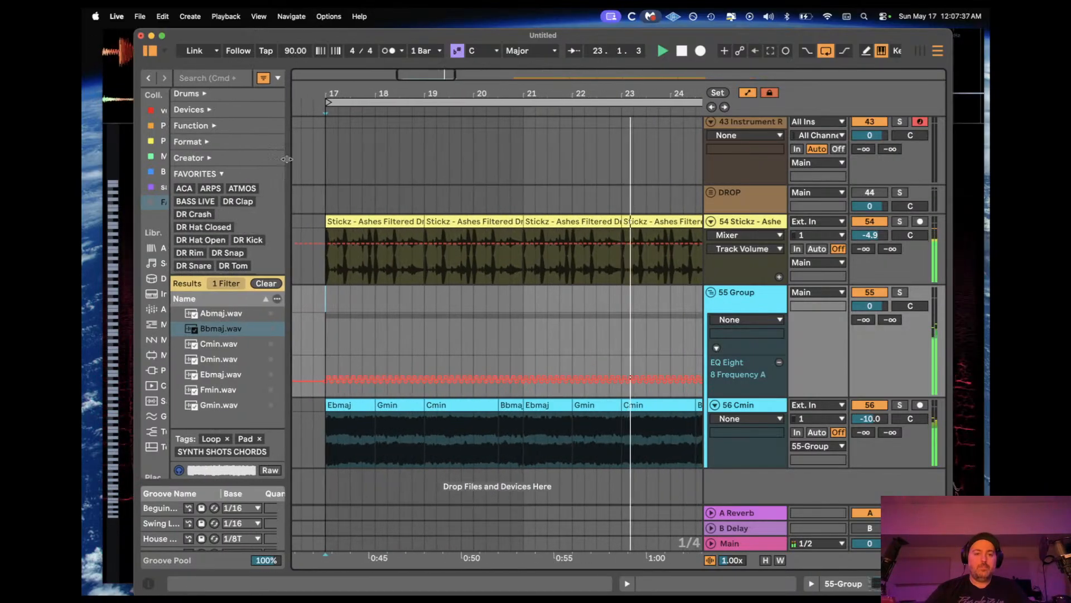
pyautogui.click(263, 78)
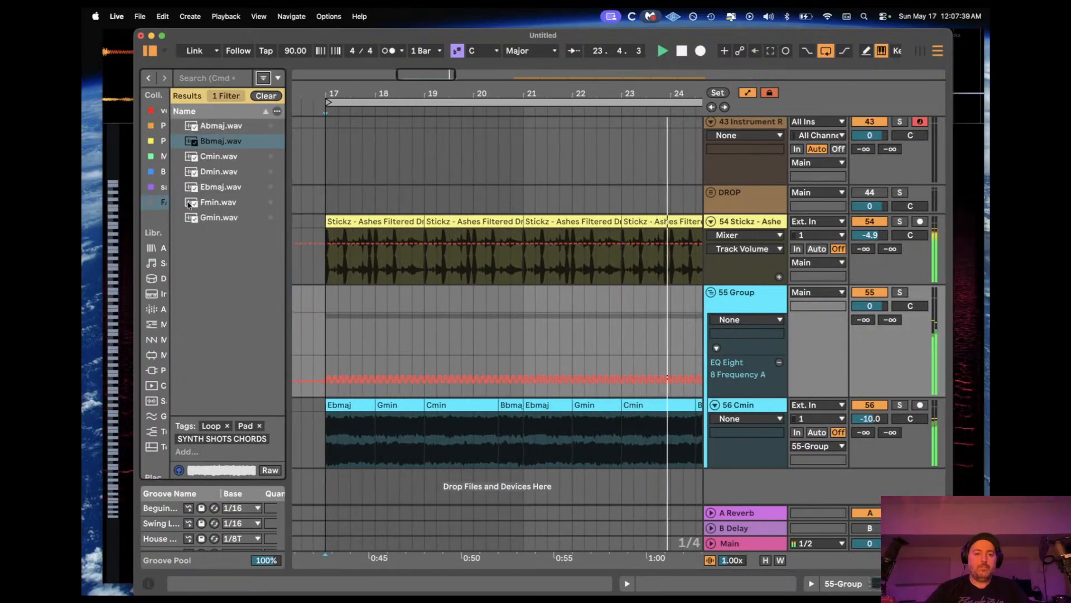
# Step: Widen the browser, browse the Projects 4 location with filter tags hidden, and expand its MUSIC PRODUCTION 2026 folder
pyautogui.click(263, 78)
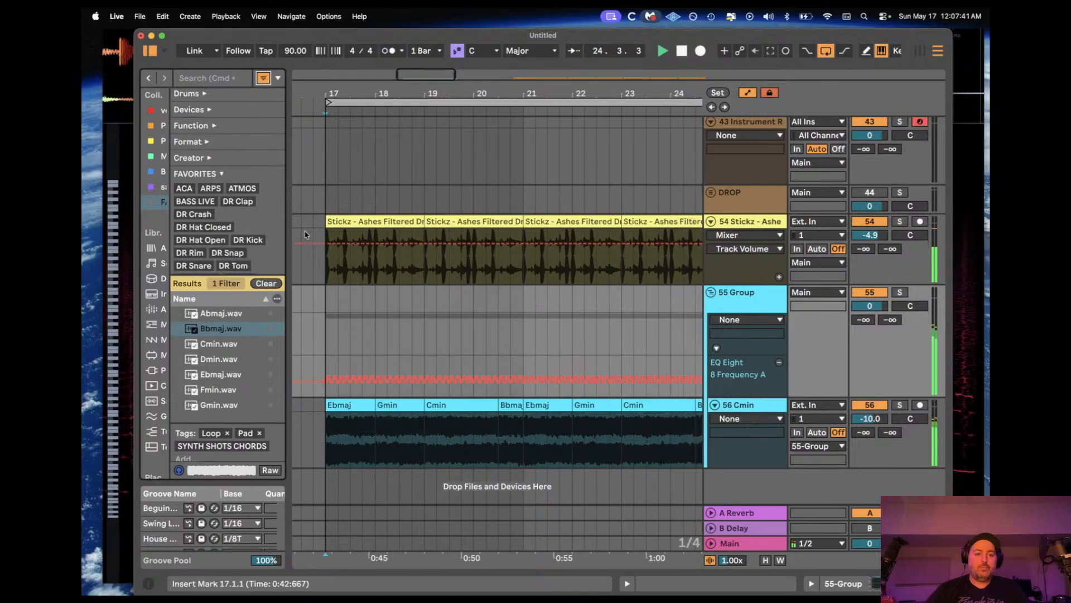
pyautogui.moveTo(287, 233); pyautogui.dragTo(427, 233)
pyautogui.scroll(-5, 184, 223)
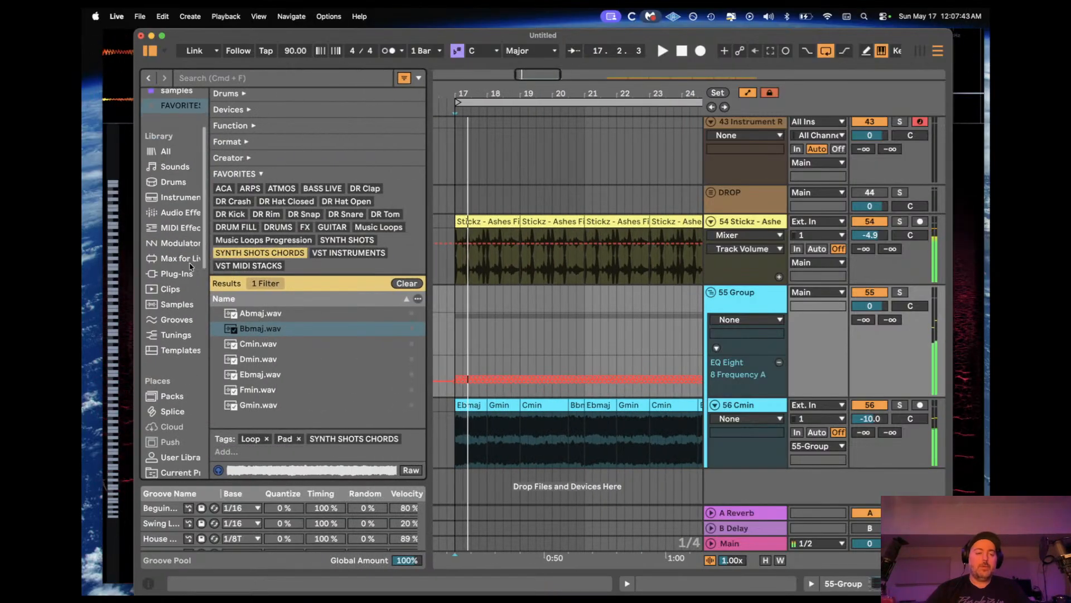
pyautogui.scroll(-4, 189, 279)
pyautogui.click(180, 292)
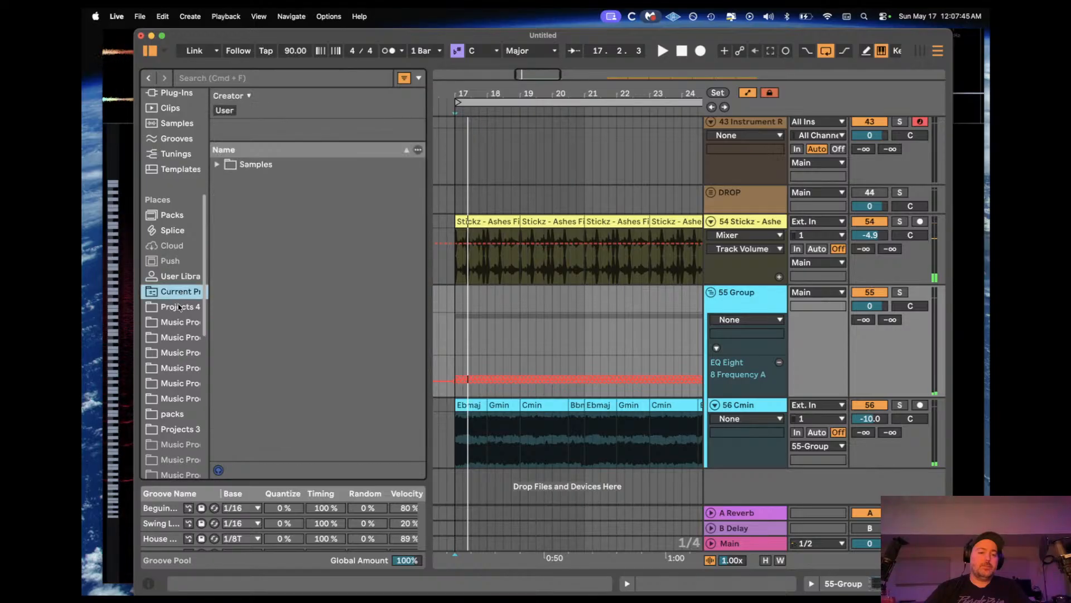
pyautogui.click(179, 306)
pyautogui.scroll(-5, 282, 334)
pyautogui.scroll(-10, 282, 335)
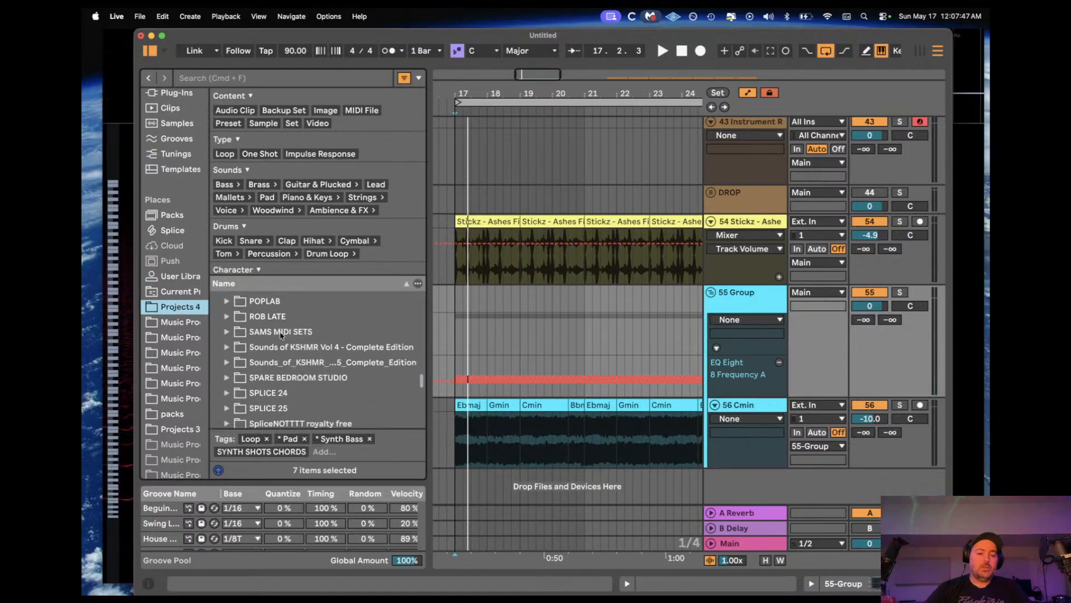
pyautogui.click(218, 375)
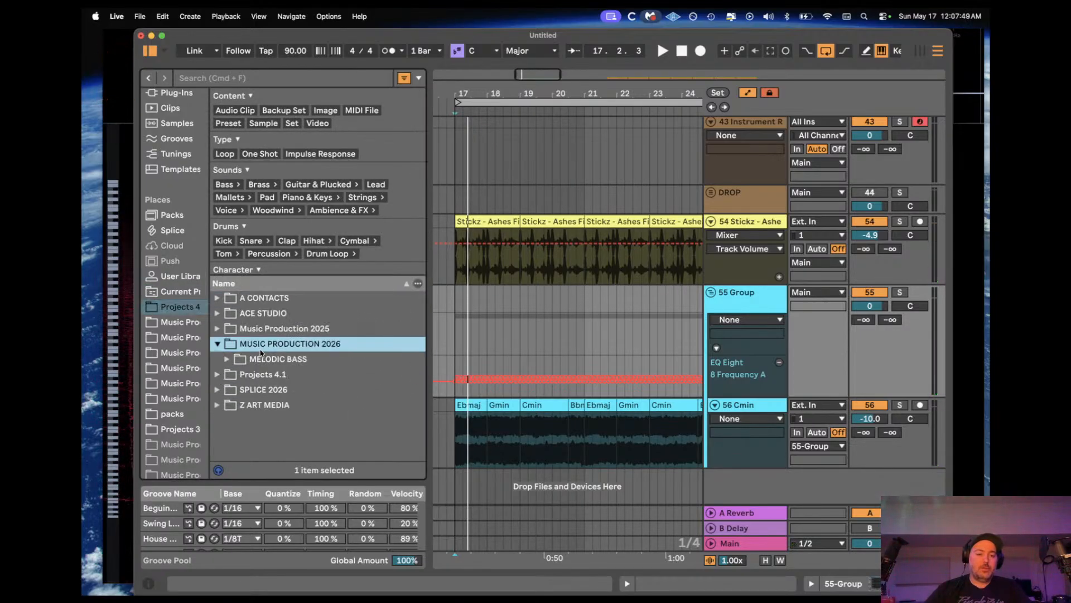
pyautogui.click(404, 78)
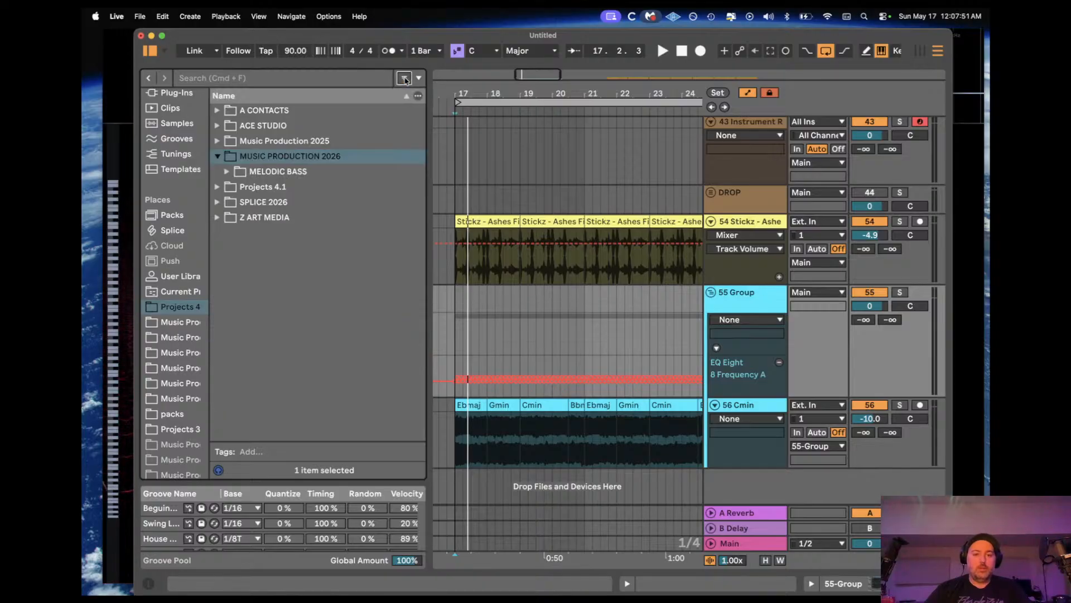
# Step: Browse MELODIC BASS, Lonely Studios, Horizons samples to the Arp Loops folder and preview Horizons - Arp 03 150 (C#maj)
pyautogui.click(228, 172)
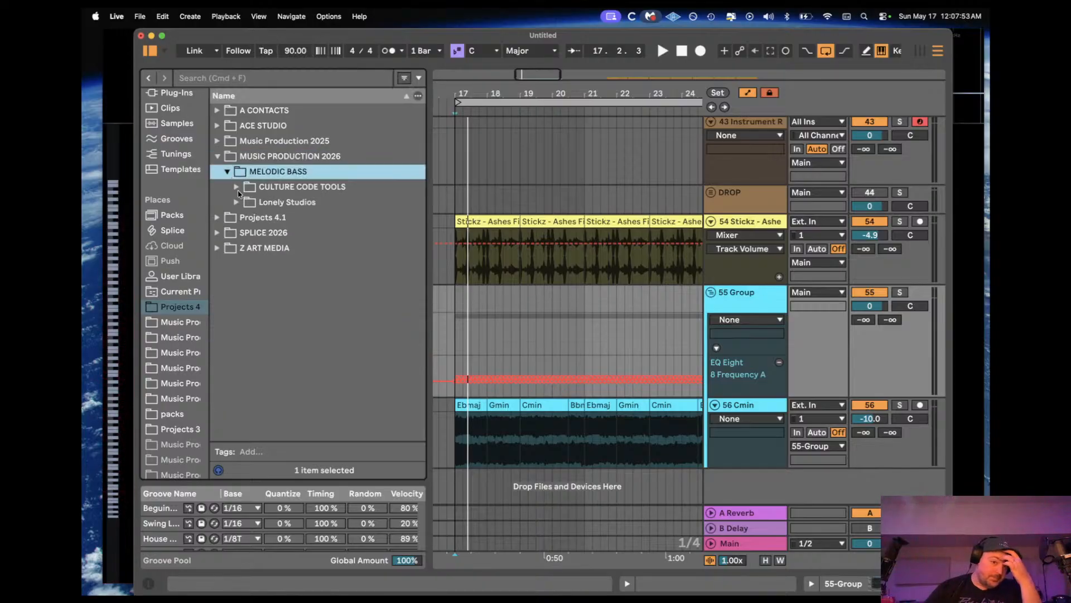
pyautogui.click(236, 201)
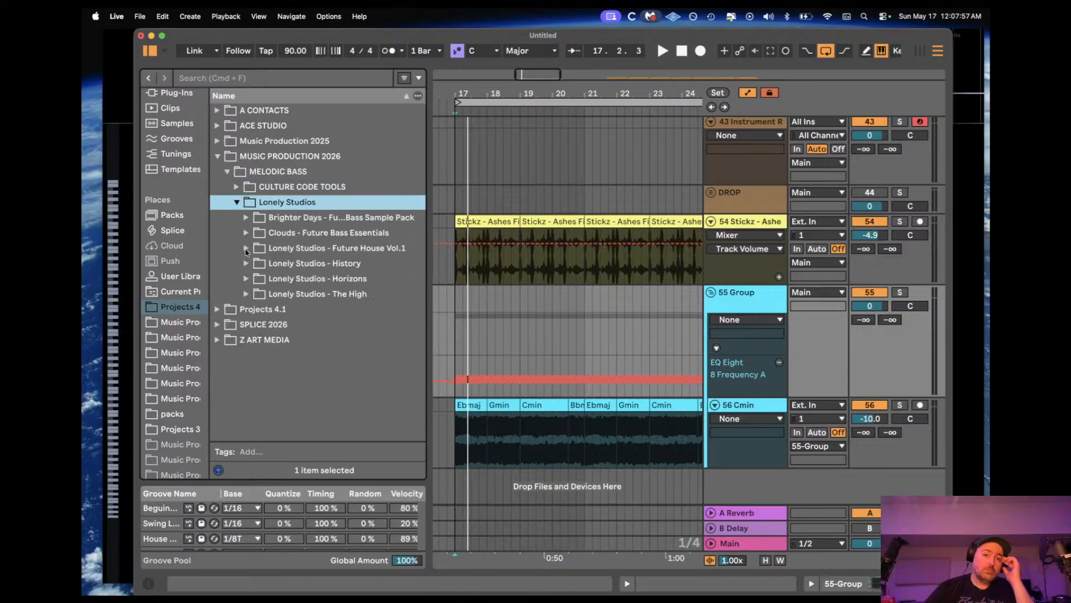
pyautogui.click(246, 279)
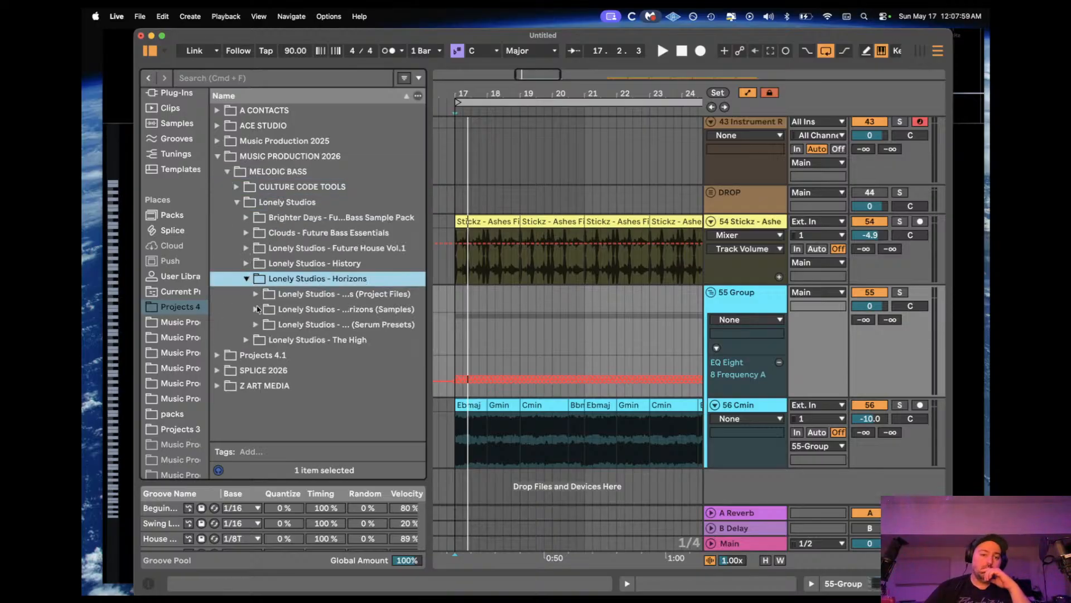
pyautogui.click(257, 313)
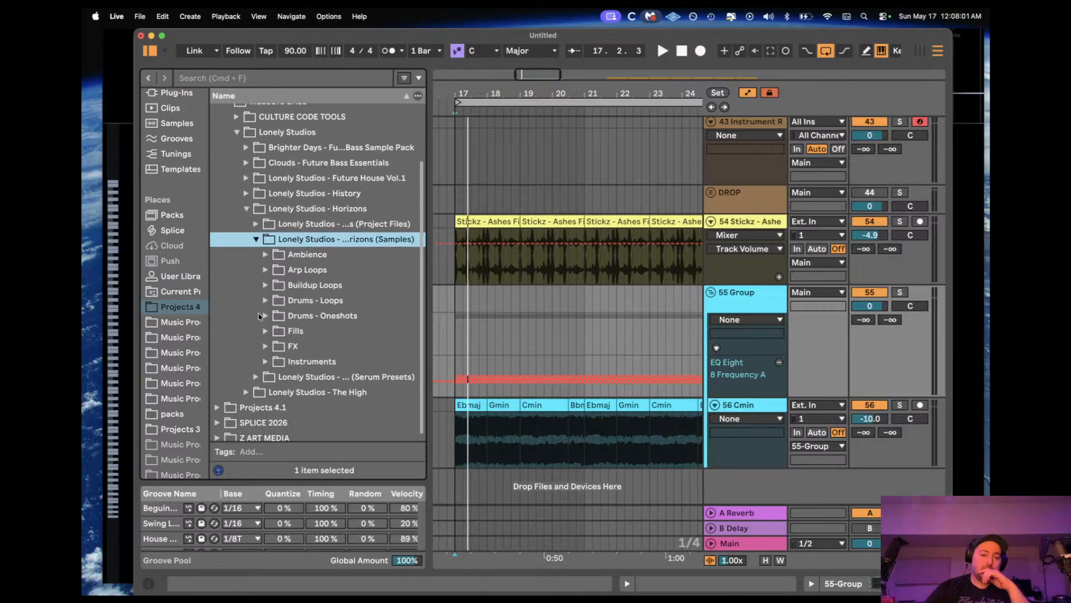
pyautogui.click(266, 271)
pyautogui.click(329, 331)
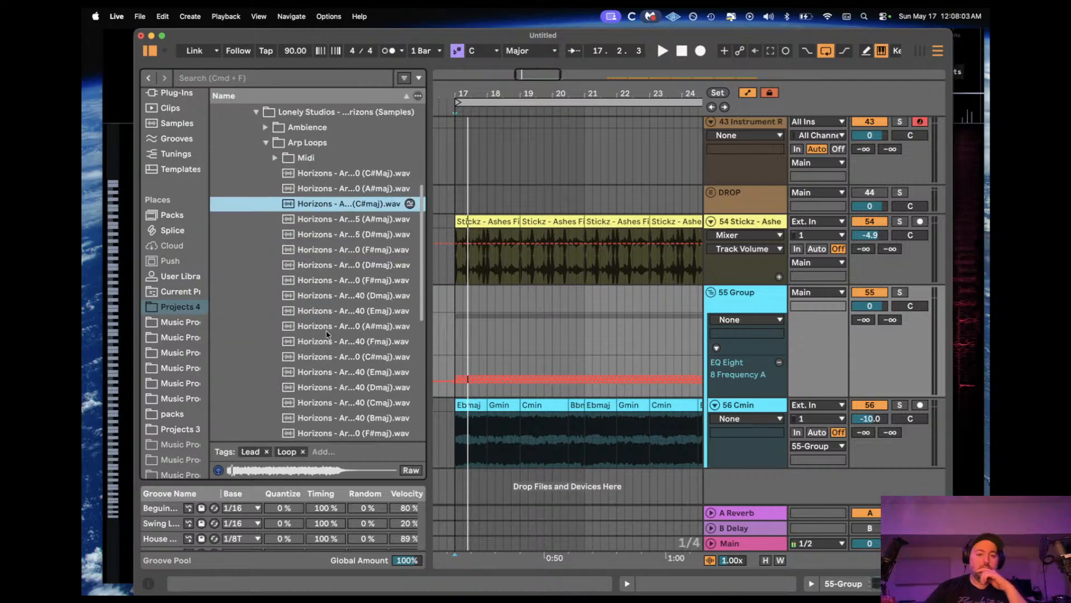
# Step: Add an audio track below the Stickz drum loop track and place Horizons - Arp 03 150 (C#maj) on it at 17.1.1
pyautogui.moveTo(346, 204); pyautogui.dragTo(390, 256)
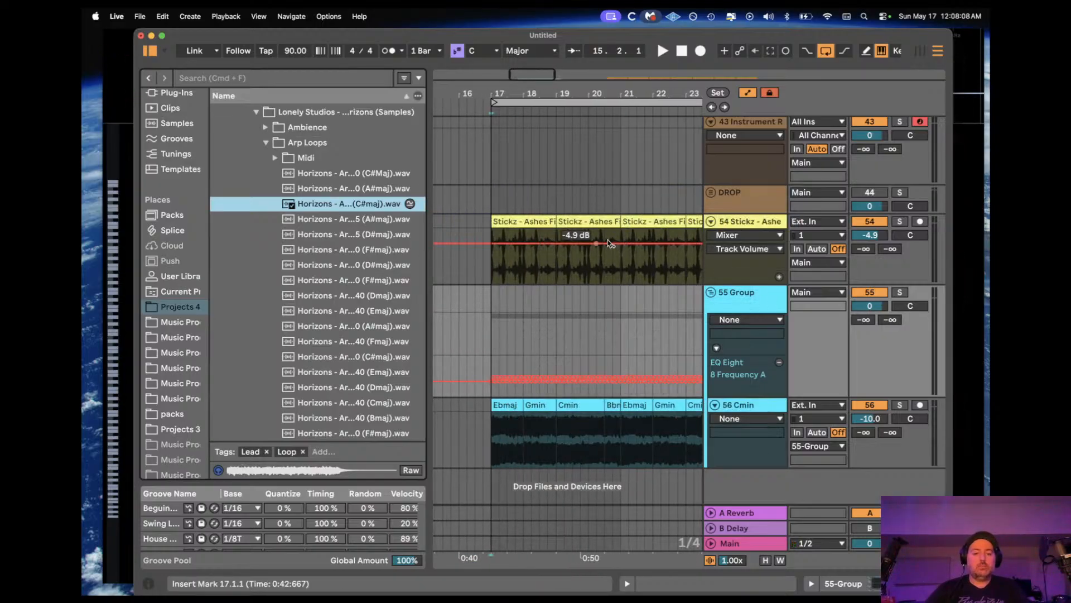
pyautogui.click(729, 222)
pyautogui.press('super+t')
pyautogui.moveTo(326, 204); pyautogui.dragTo(490, 295)
# Step: Set the Arp 03 clip's tempo to 150 BPM, transpose it +2 semitones, and play it back
pyautogui.doubleClick(515, 294)
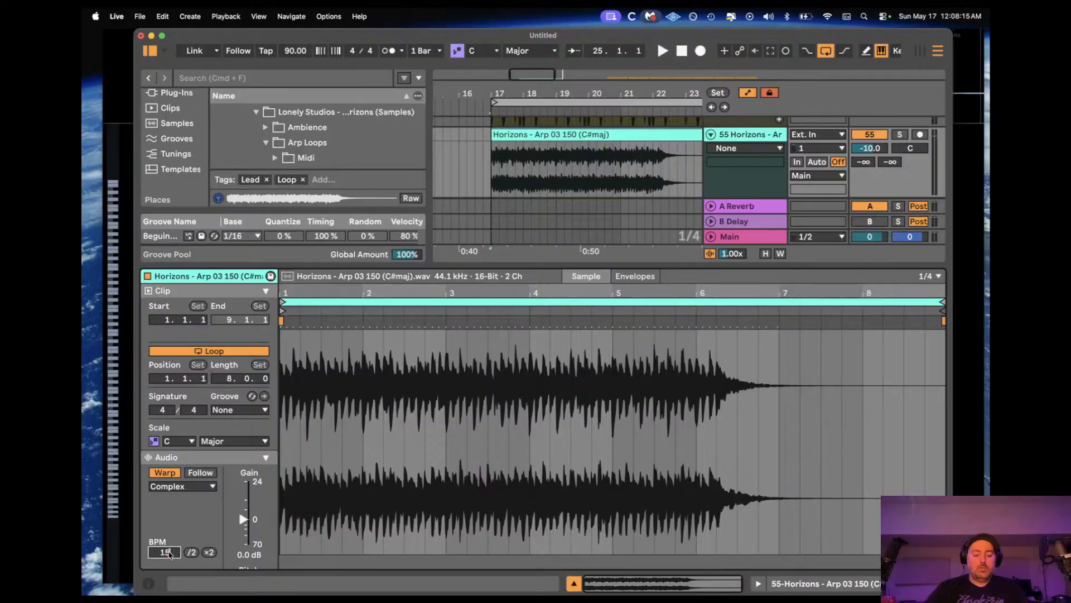
pyautogui.click(164, 552)
pyautogui.write('150')
pyautogui.press('Return')
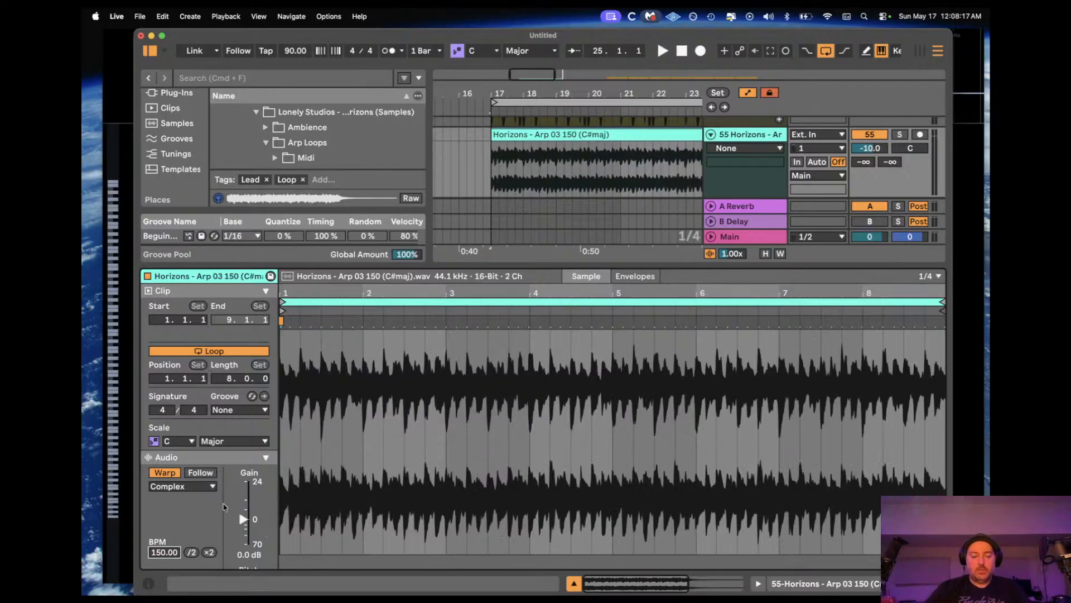
pyautogui.scroll(-3, 200, 505)
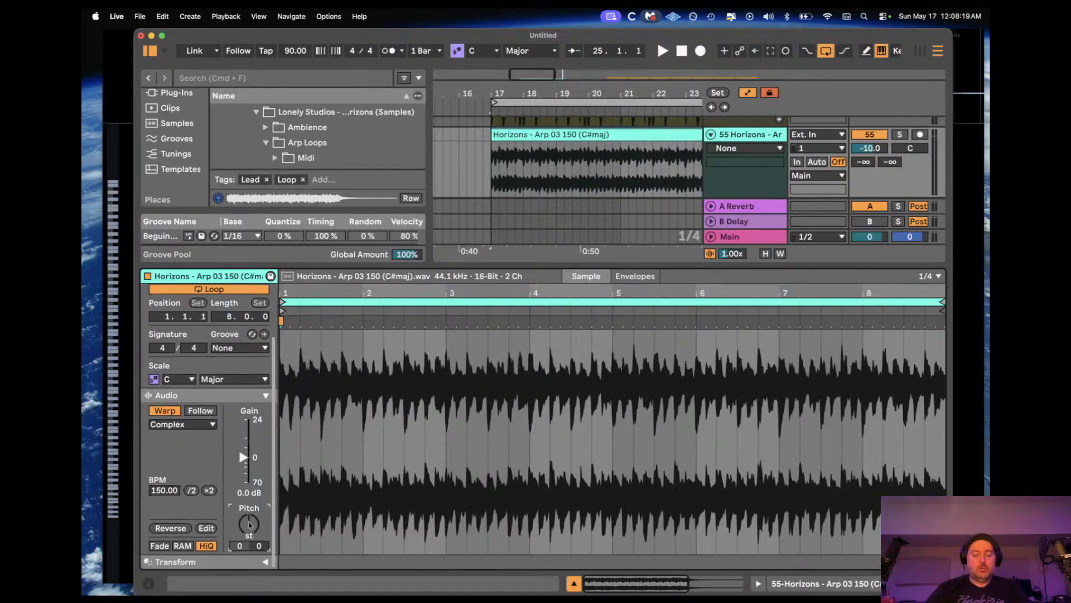
pyautogui.press('space')
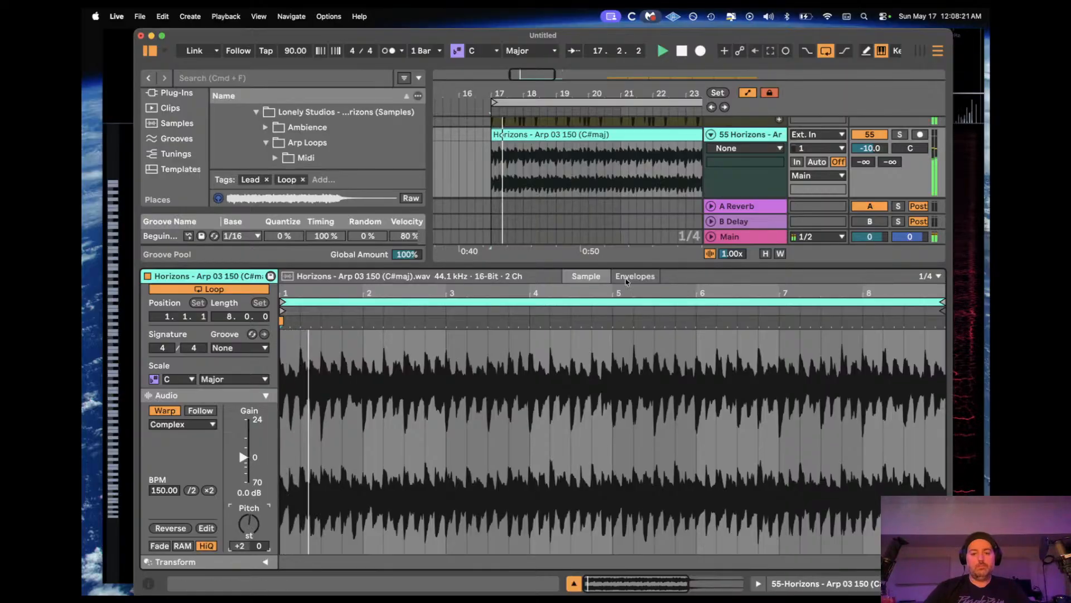
# Step: Lower the Arp 03 track's volume to -15.3 dB and narrow the browser
pyautogui.click(760, 134)
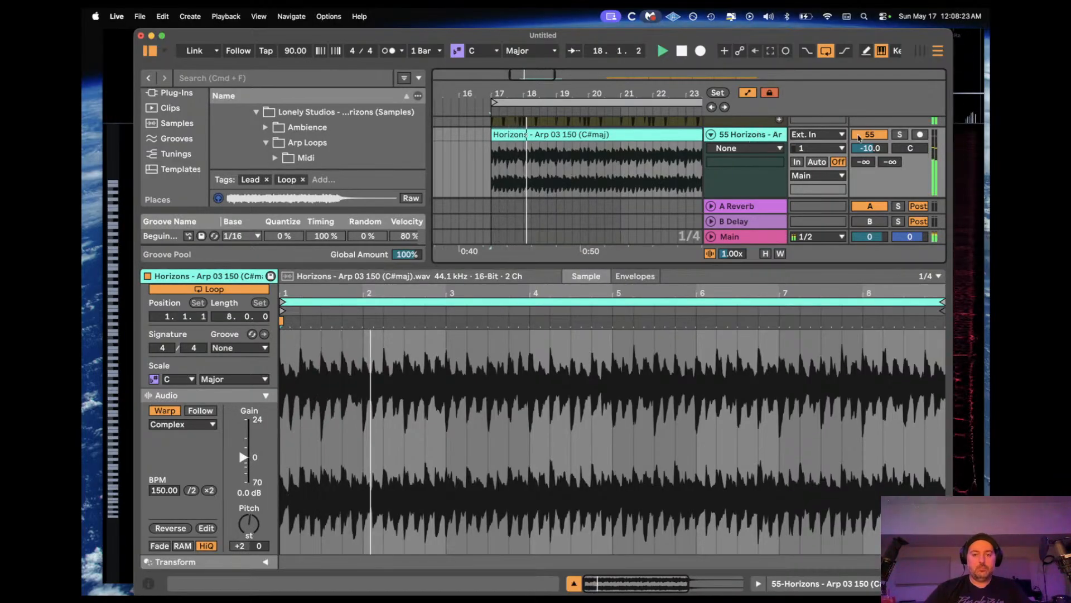
pyautogui.moveTo(871, 149); pyautogui.dragTo(870, 153)
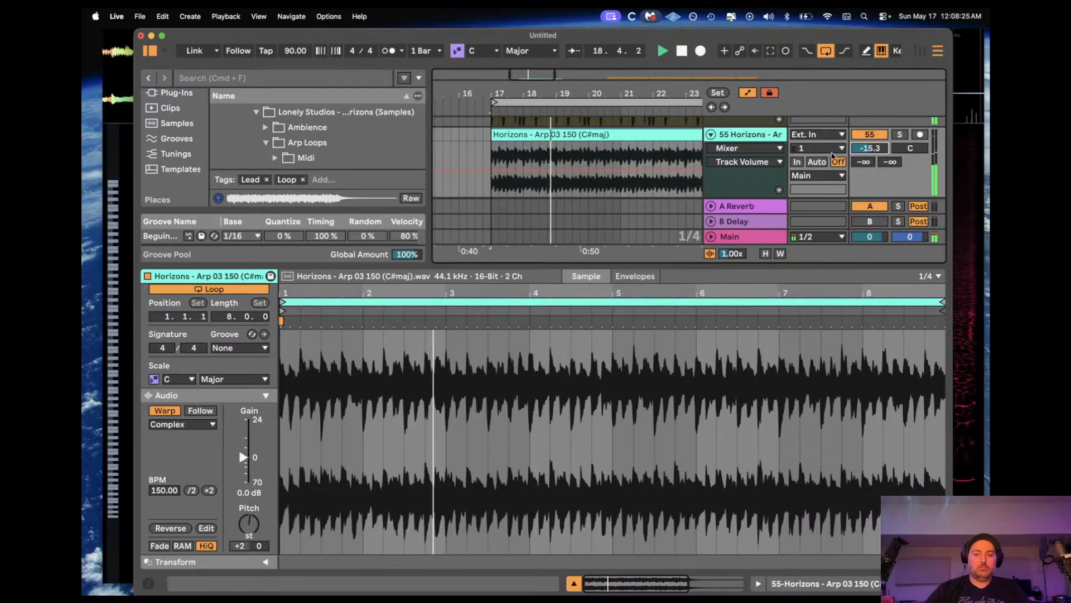
pyautogui.doubleClick(778, 135)
pyautogui.hscroll(3, 650, 193)
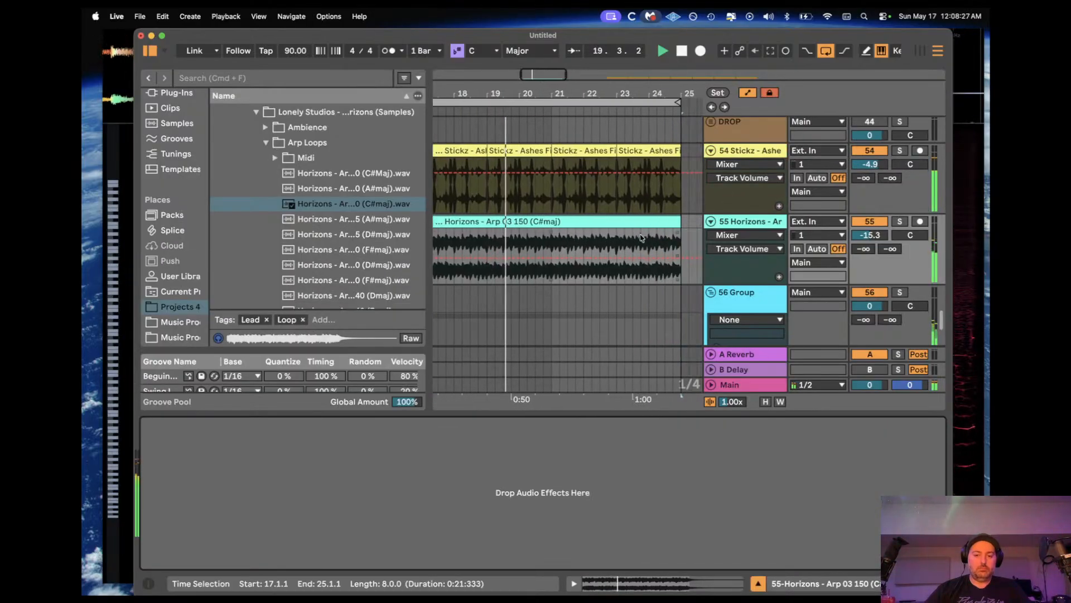
pyautogui.moveTo(431, 210); pyautogui.dragTo(367, 210)
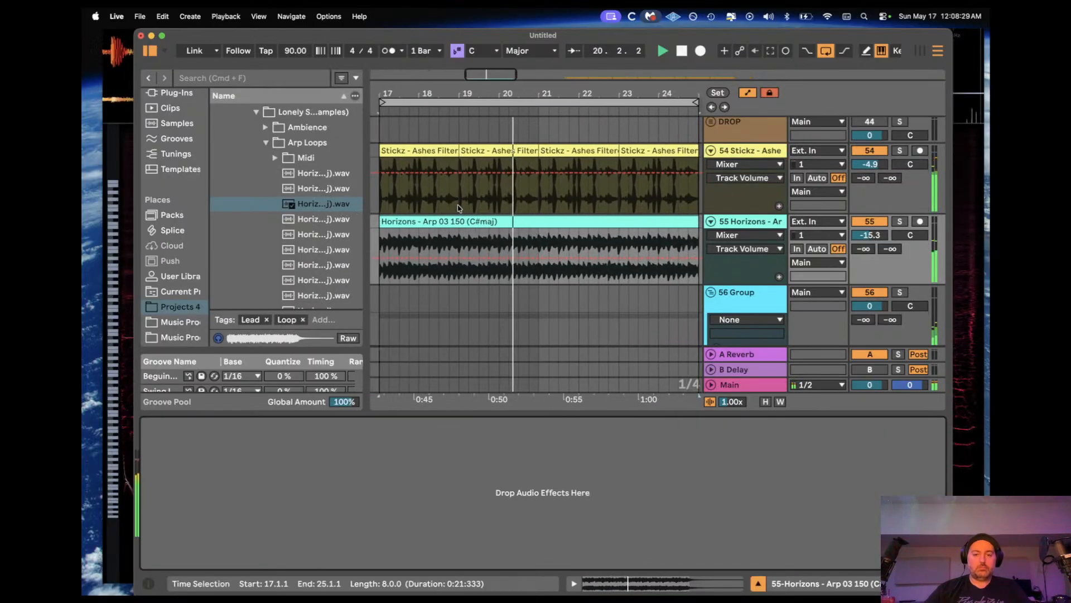
# Step: Group the Arp 03 track under the name ARp and add a second audio track inside the group
pyautogui.press('super+g')
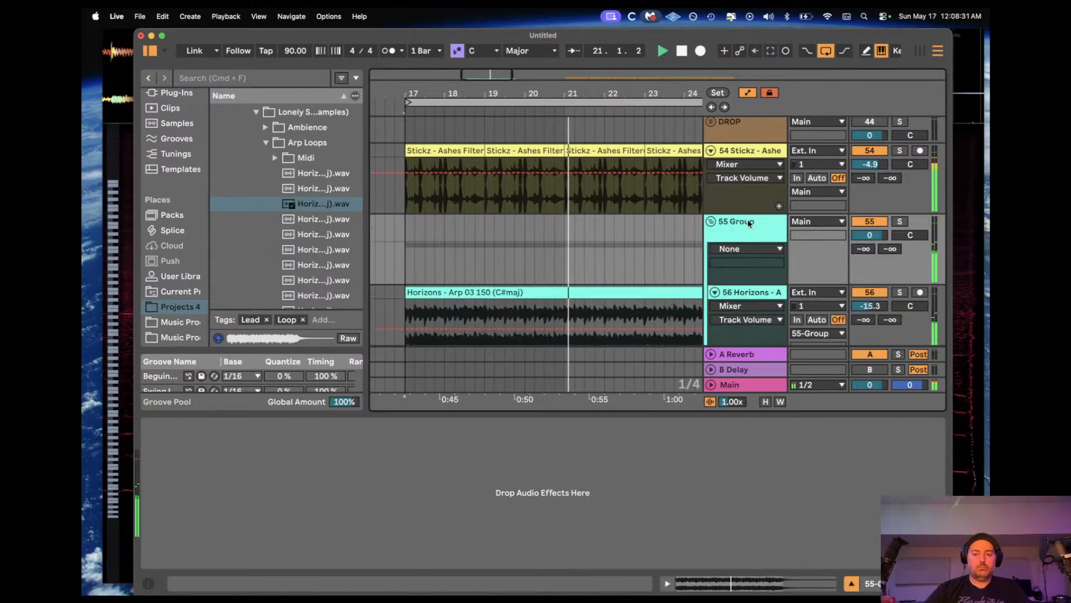
pyautogui.write('ARp')
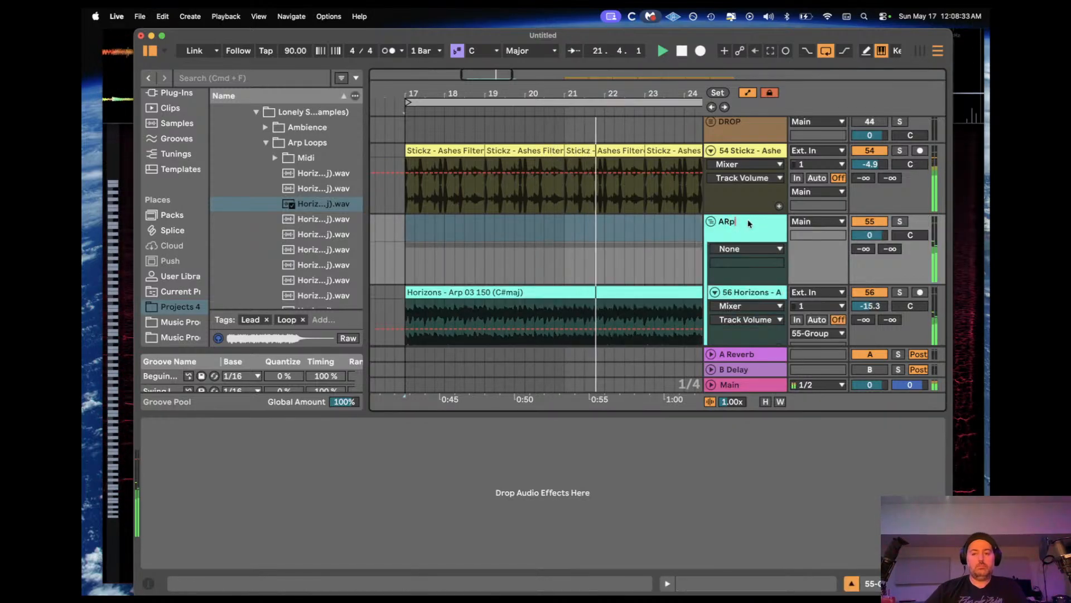
pyautogui.press('Return')
pyautogui.click(757, 253)
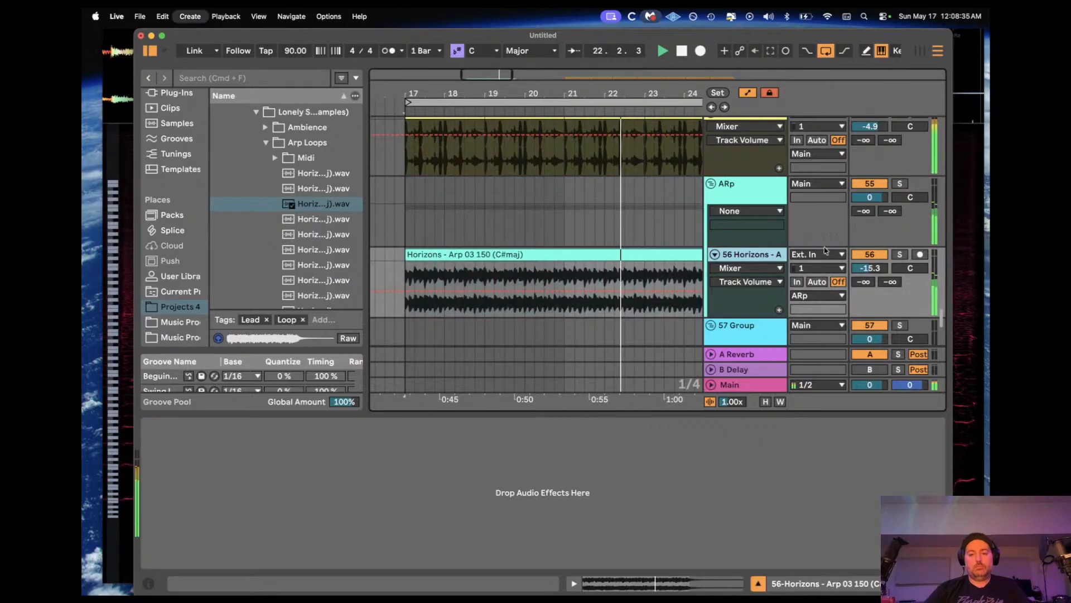
pyautogui.press('super+t')
# Step: Mute the Arp 03 track and place the Horizons - Arp 06 140 (F#maj) loop on the new track at 17.1.1
pyautogui.click(279, 250)
pyautogui.scroll(-3, 290, 248)
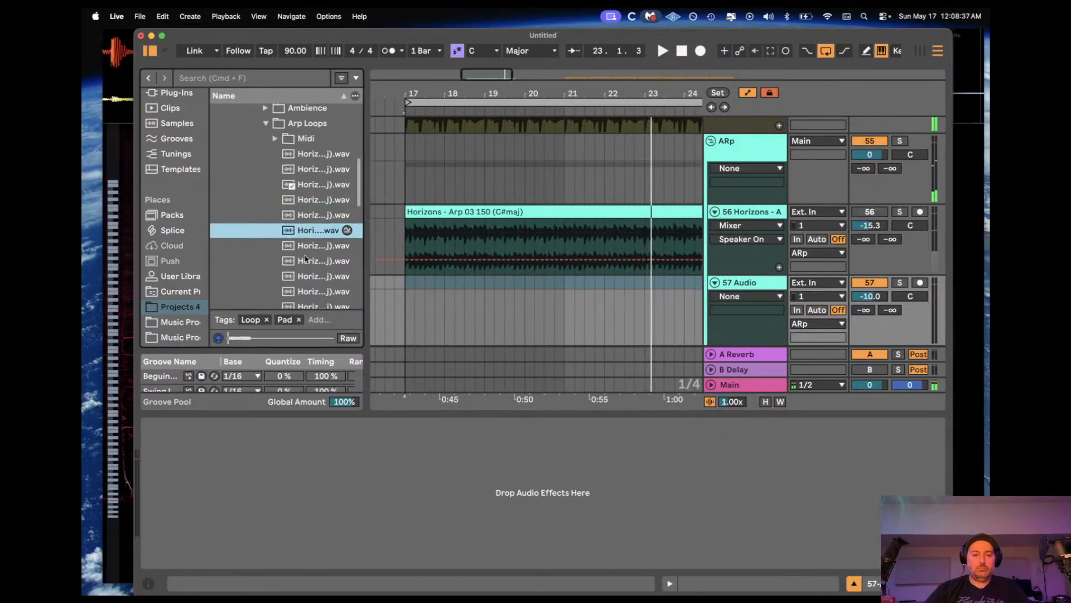
pyautogui.moveTo(366, 231); pyautogui.dragTo(410, 234)
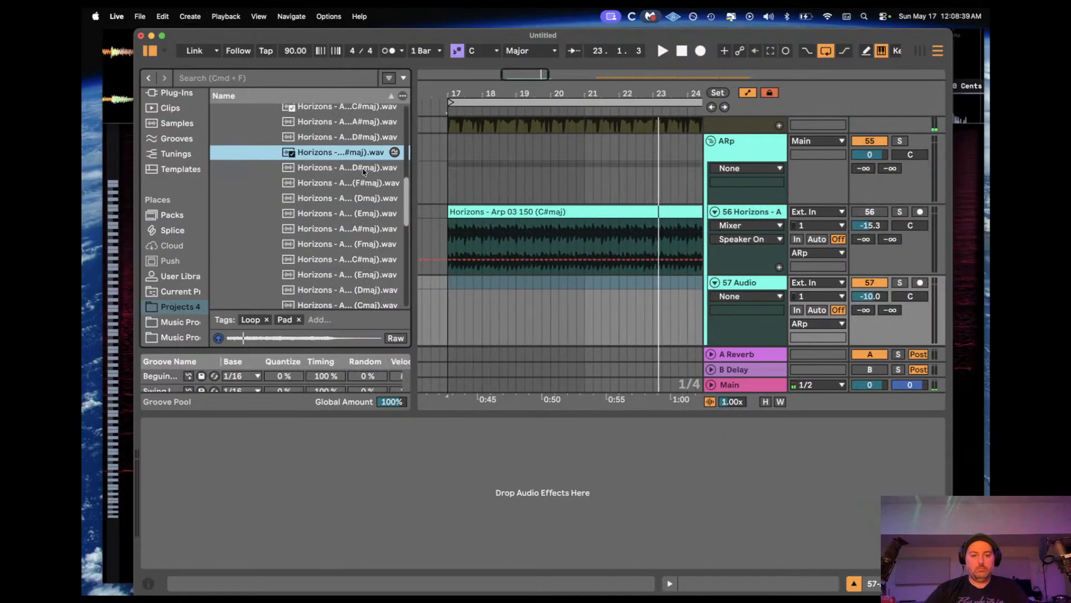
pyautogui.moveTo(414, 153); pyautogui.dragTo(471, 156)
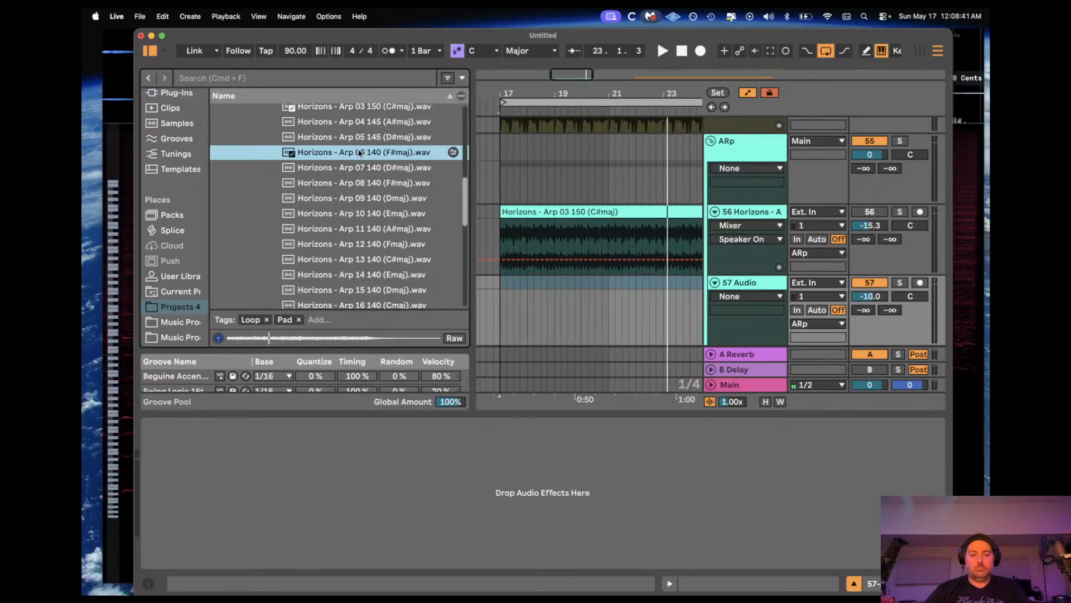
pyautogui.moveTo(357, 153); pyautogui.dragTo(507, 299)
# Step: Set the Arp 06 clip's tempo to 140 BPM, transpose it -3 semitones, and halve the tempo twice to 35 BPM
pyautogui.doubleClick(551, 283)
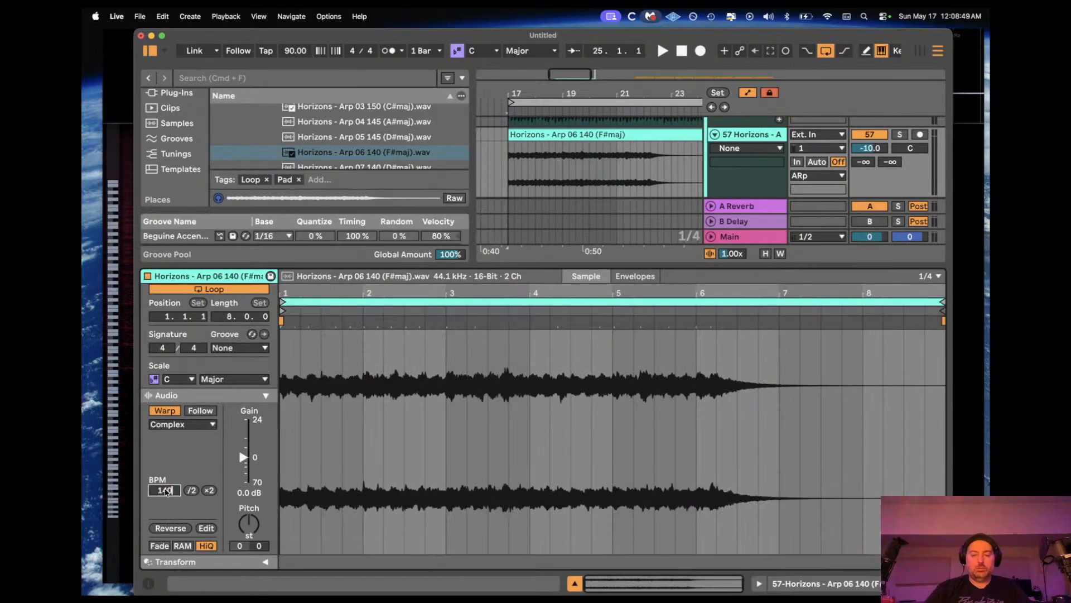
pyautogui.press('Return')
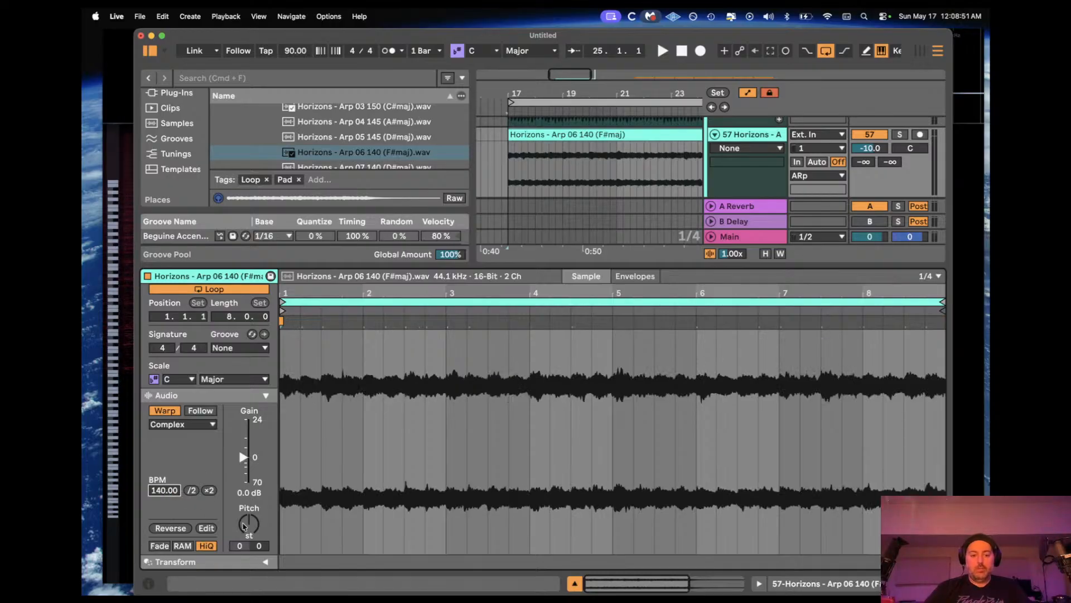
pyautogui.click(244, 525)
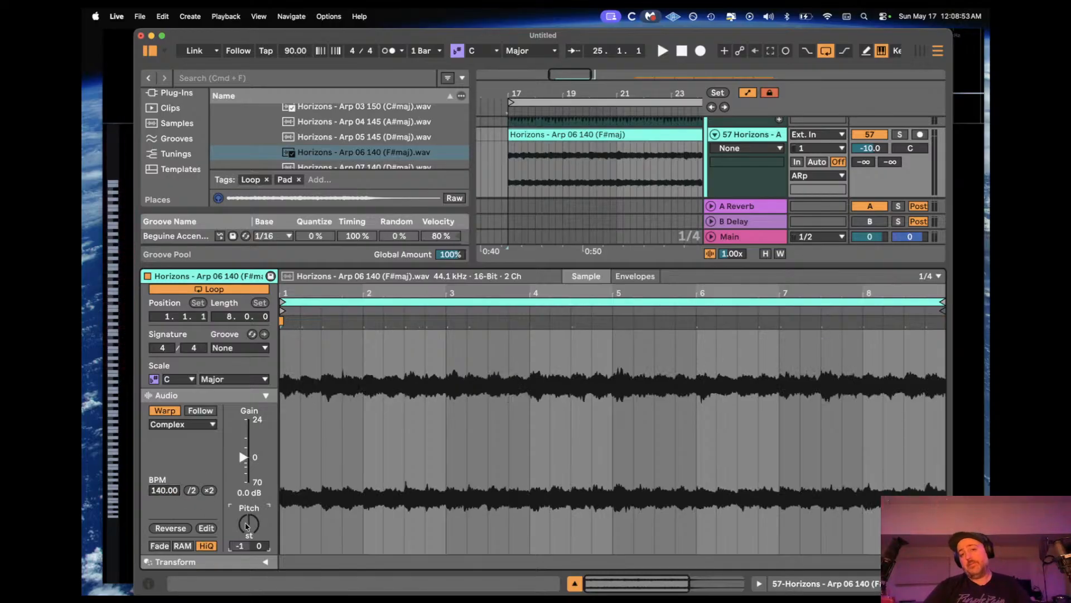
pyautogui.press('space')
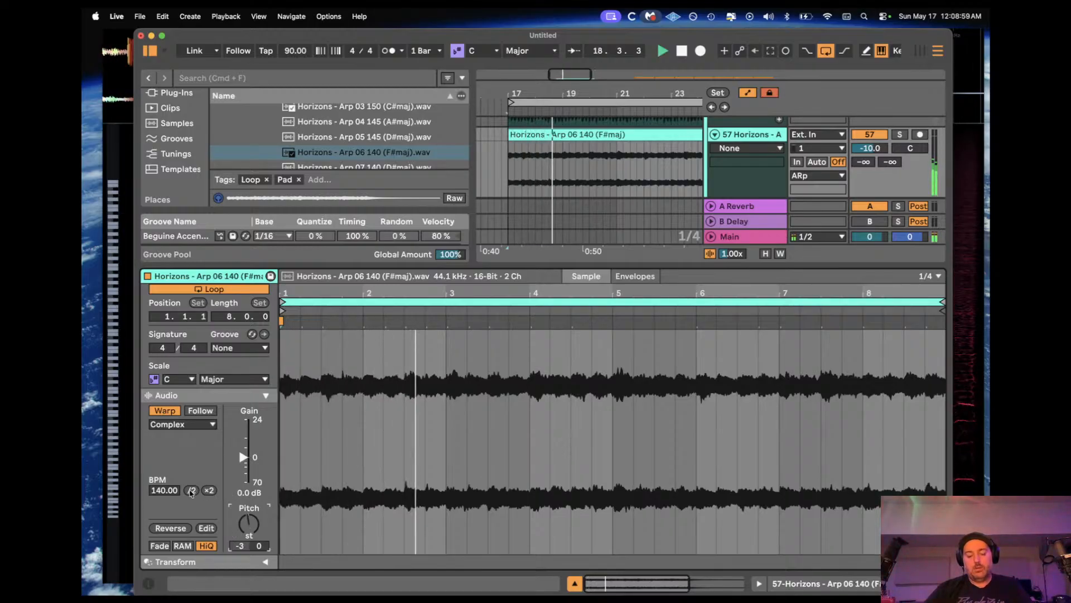
pyautogui.click(191, 490)
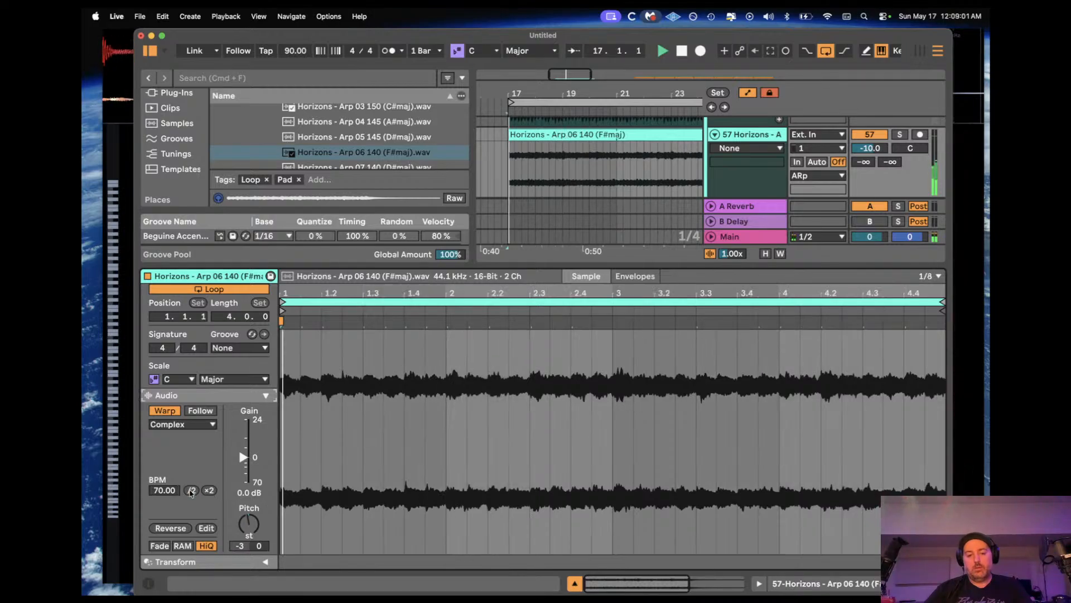
pyautogui.click(191, 490)
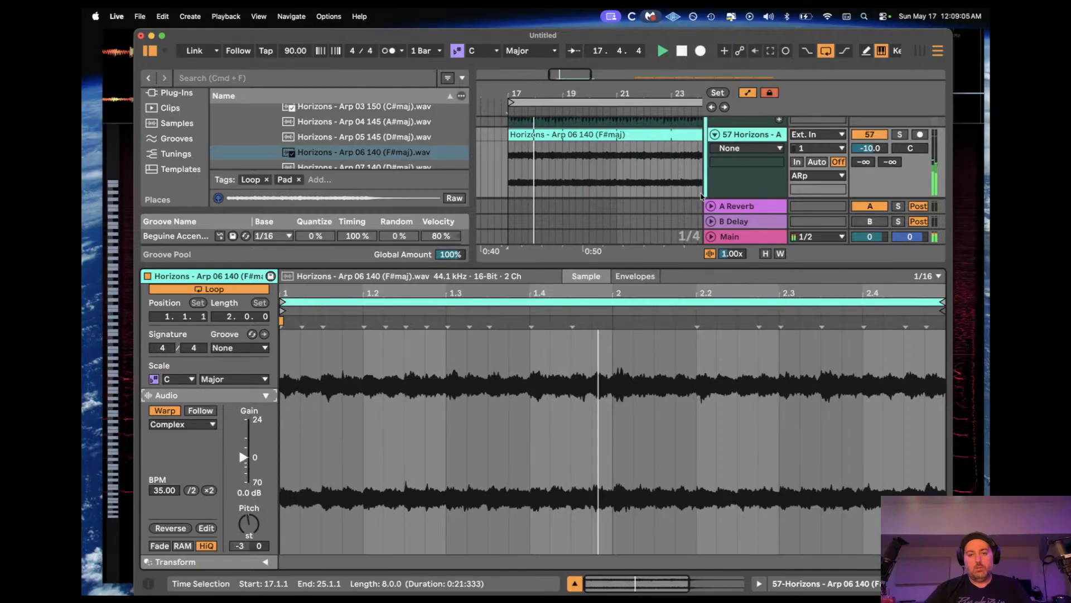
# Step: Reactivate the Arp 03 track and lower its volume to -21.7 dB
pyautogui.click(750, 142)
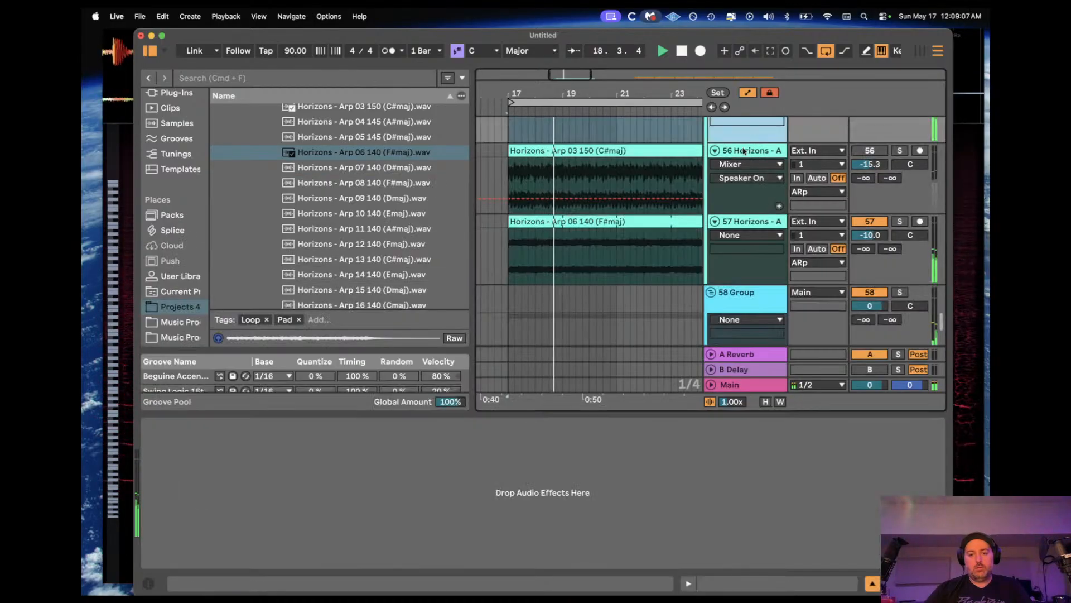
pyautogui.click(872, 150)
pyautogui.click(872, 151)
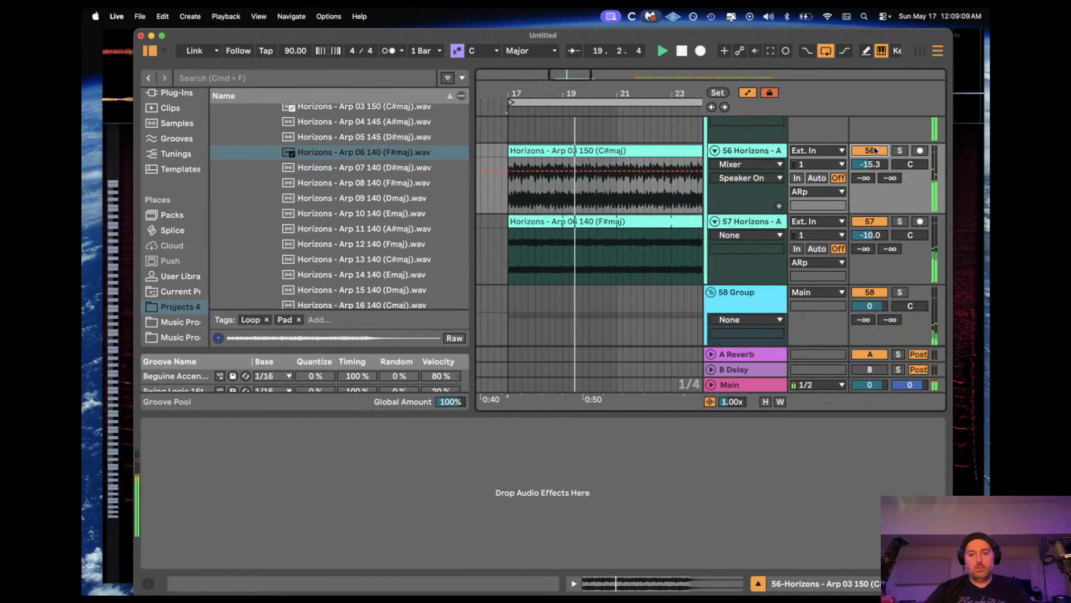
pyautogui.click(871, 164)
pyautogui.moveTo(870, 164); pyautogui.dragTo(871, 168)
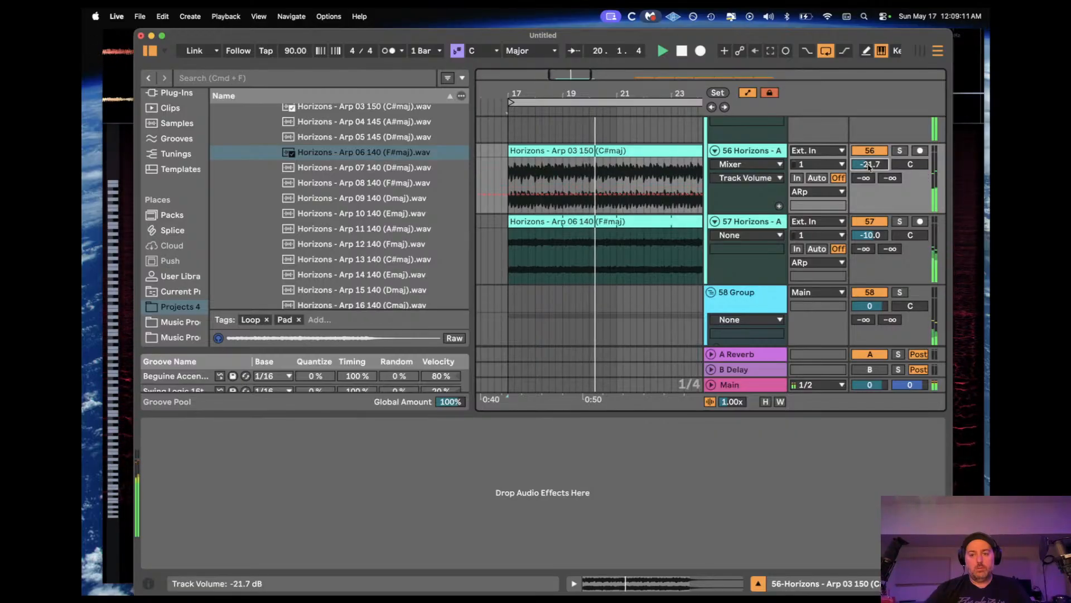
# Step: Copy the EQ Eight from the 58 Group onto the Horizons Arp 06 track
pyautogui.click(756, 583)
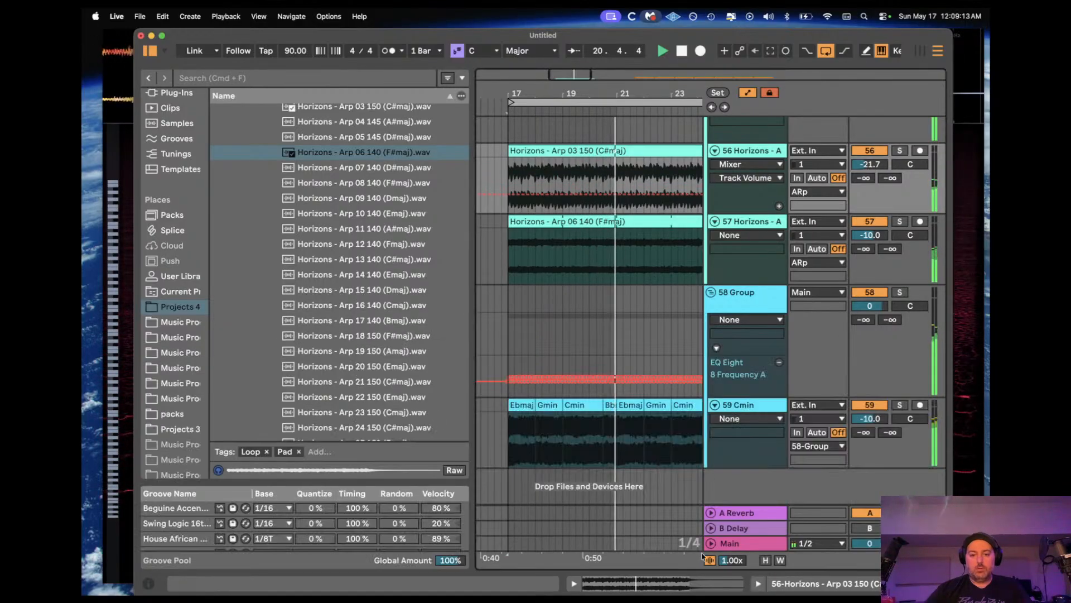
pyautogui.click(773, 222)
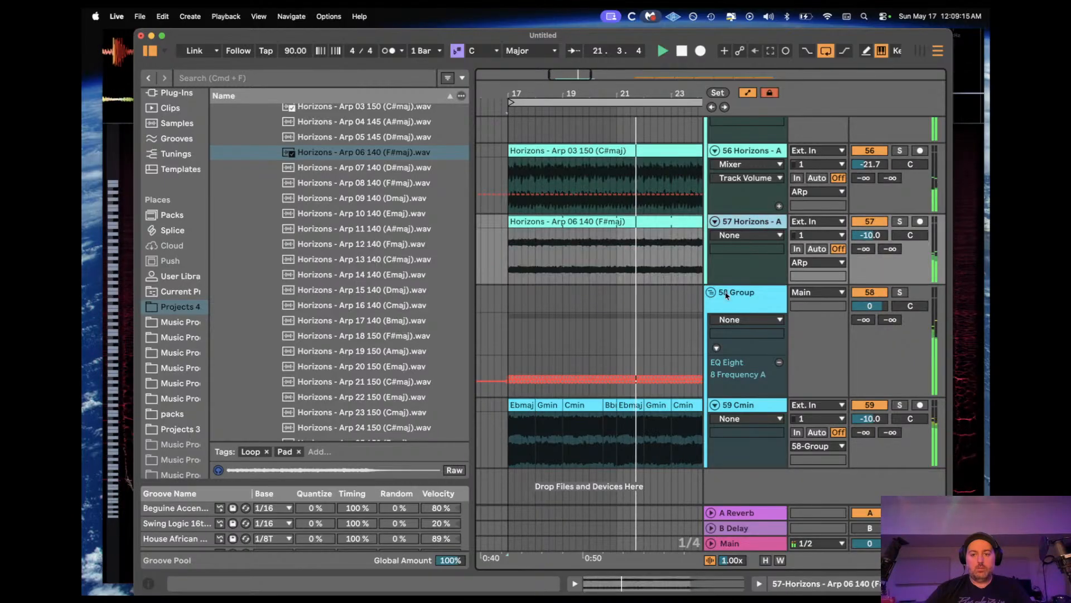
pyautogui.doubleClick(739, 303)
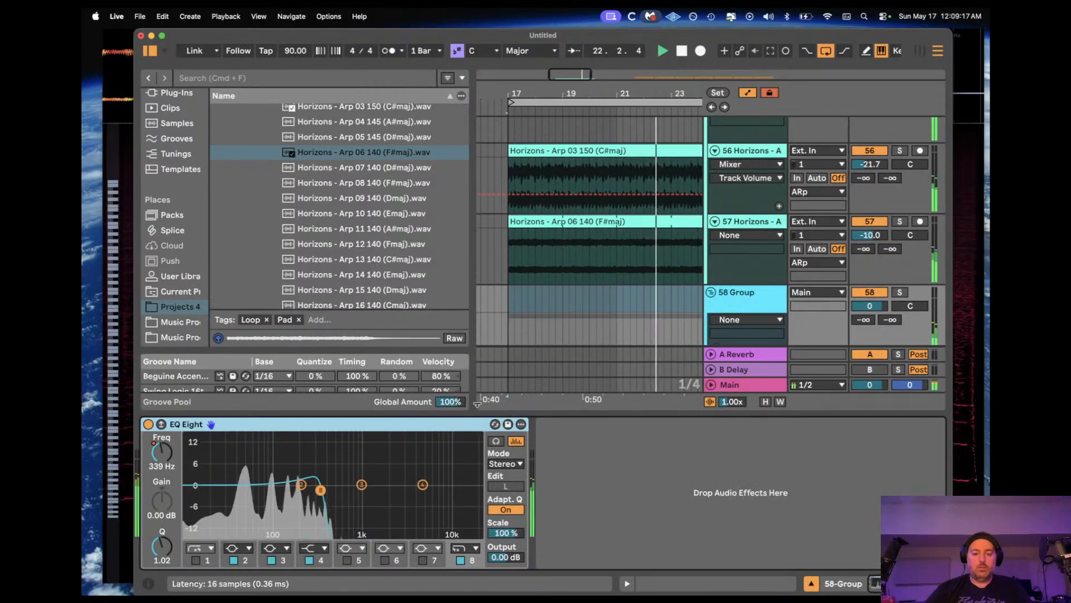
pyautogui.press('Up')
pyautogui.press('super+v')
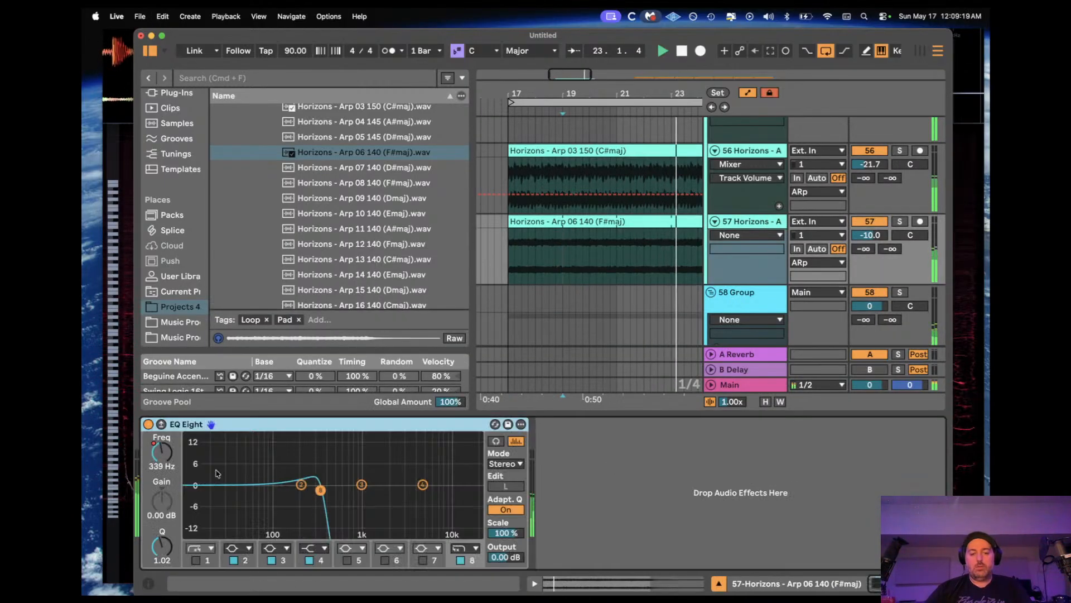
# Step: Delete the band 8 frequency automation of the Arp 06 track's EQ Eight and set that frequency to 1.50 kHz
pyautogui.rightClick(163, 451)
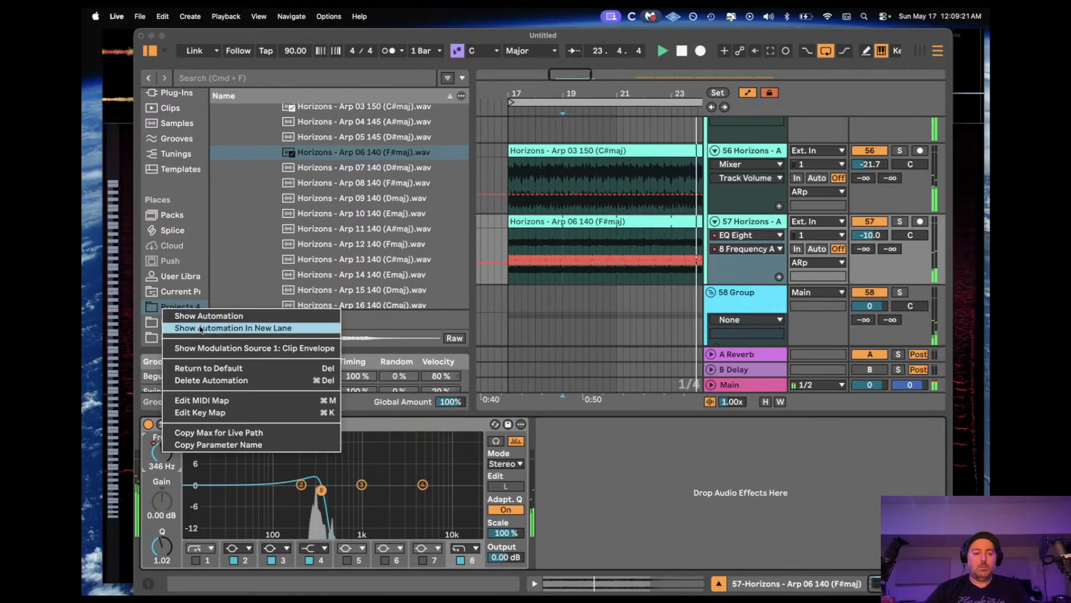
pyautogui.click(196, 380)
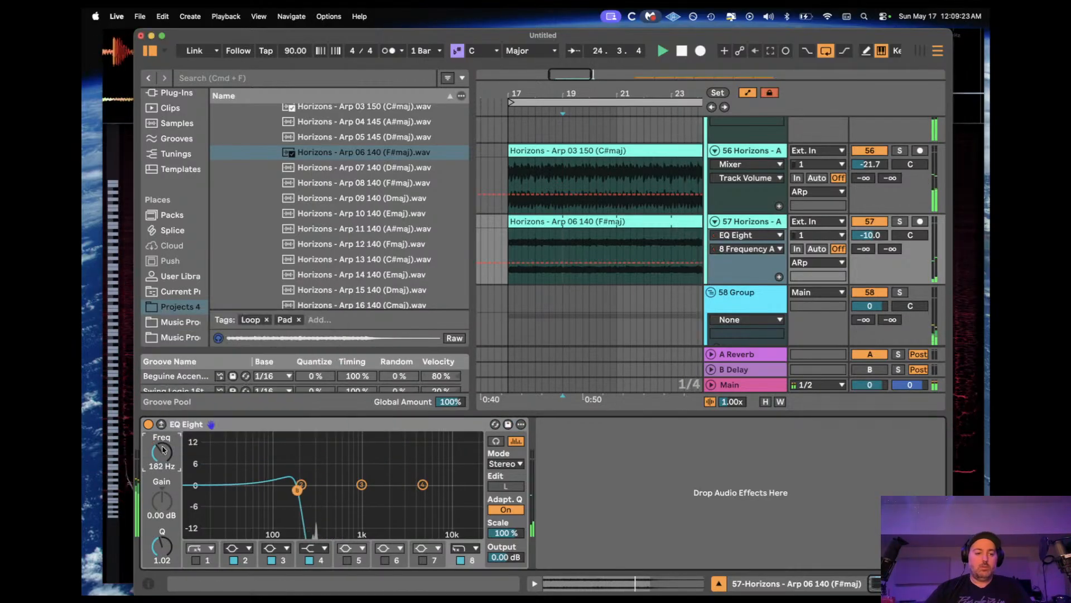
pyautogui.moveTo(162, 449); pyautogui.dragTo(166, 451)
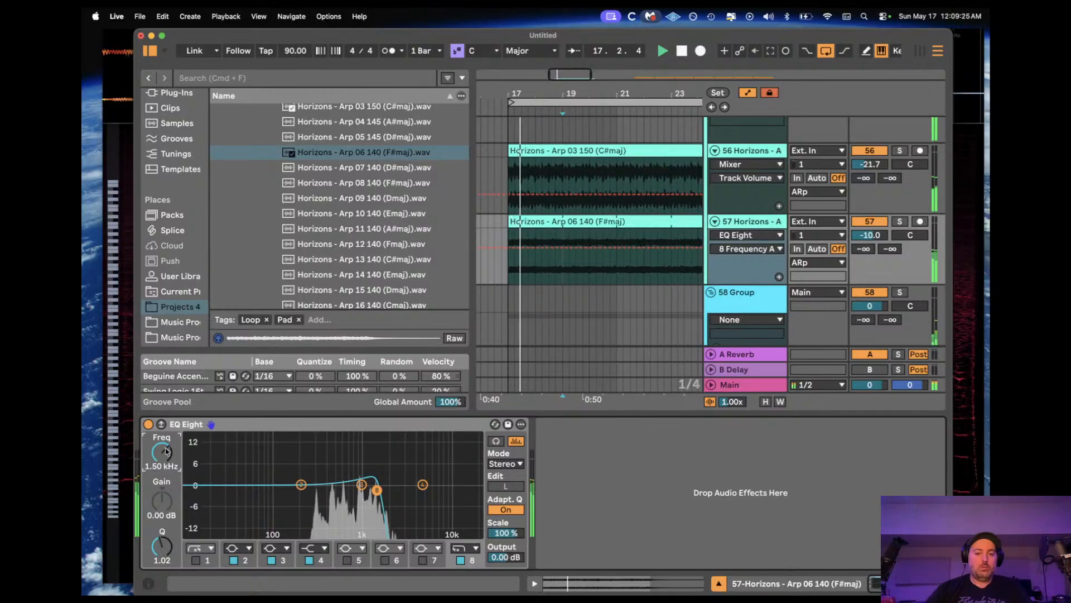
pyautogui.click(719, 583)
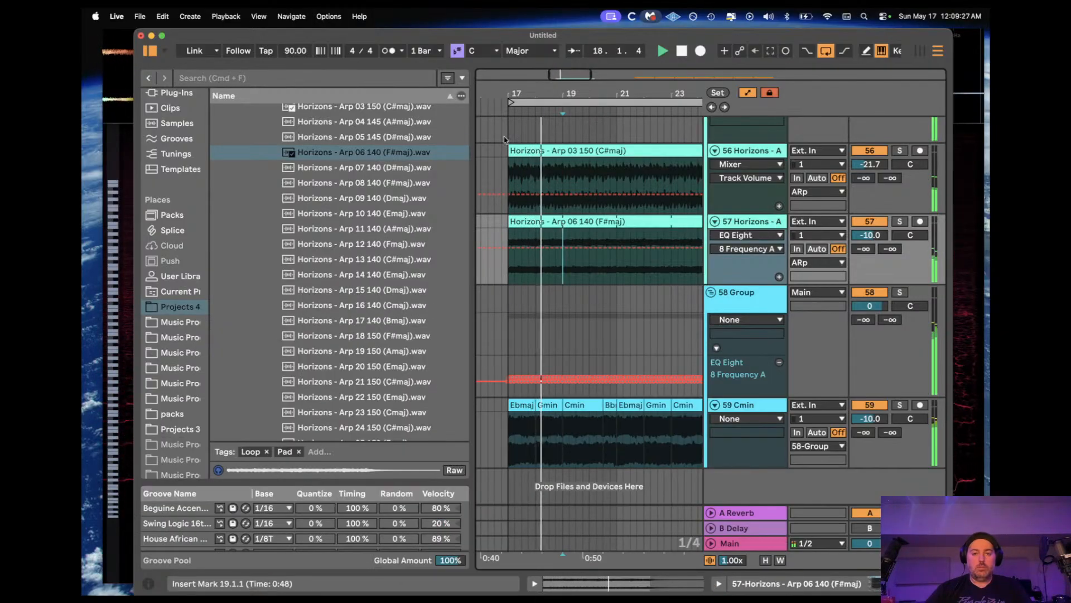
# Step: Mute the Arp 03 track, leave the Arp 06 track active, and turn off the EQ Eight on the Arp 06 track
pyautogui.moveTo(473, 139); pyautogui.dragTo(407, 140)
pyautogui.click(870, 221)
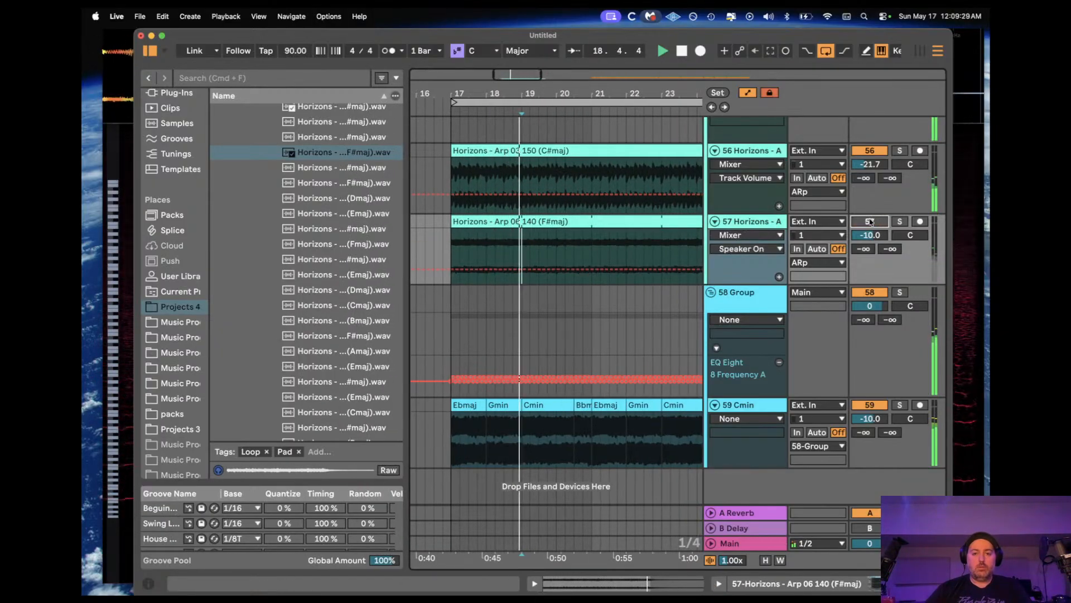
pyautogui.scroll(1, 867, 155)
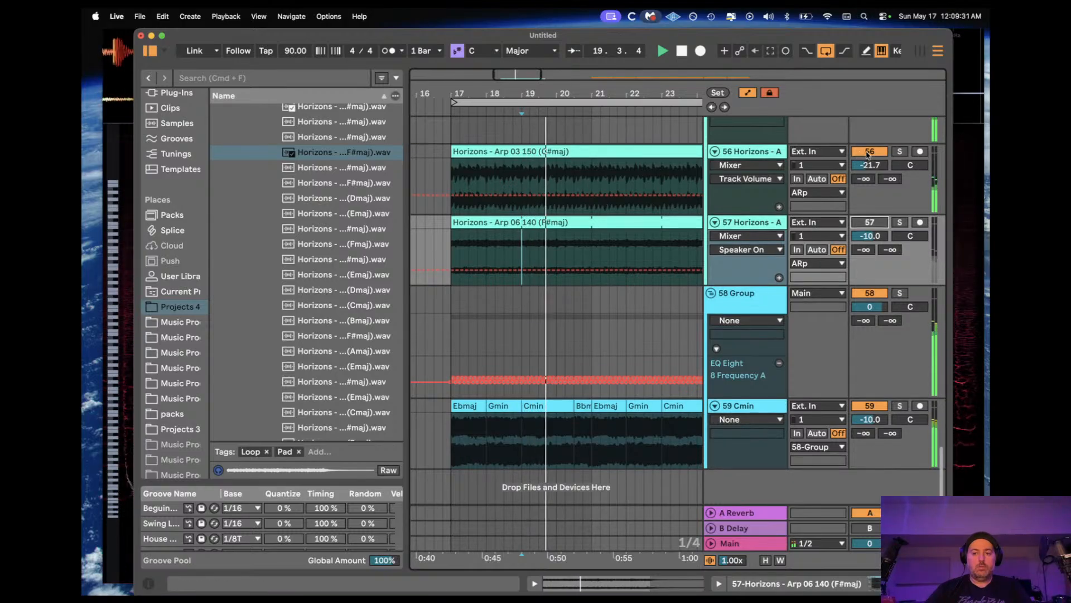
pyautogui.click(867, 151)
pyautogui.click(869, 222)
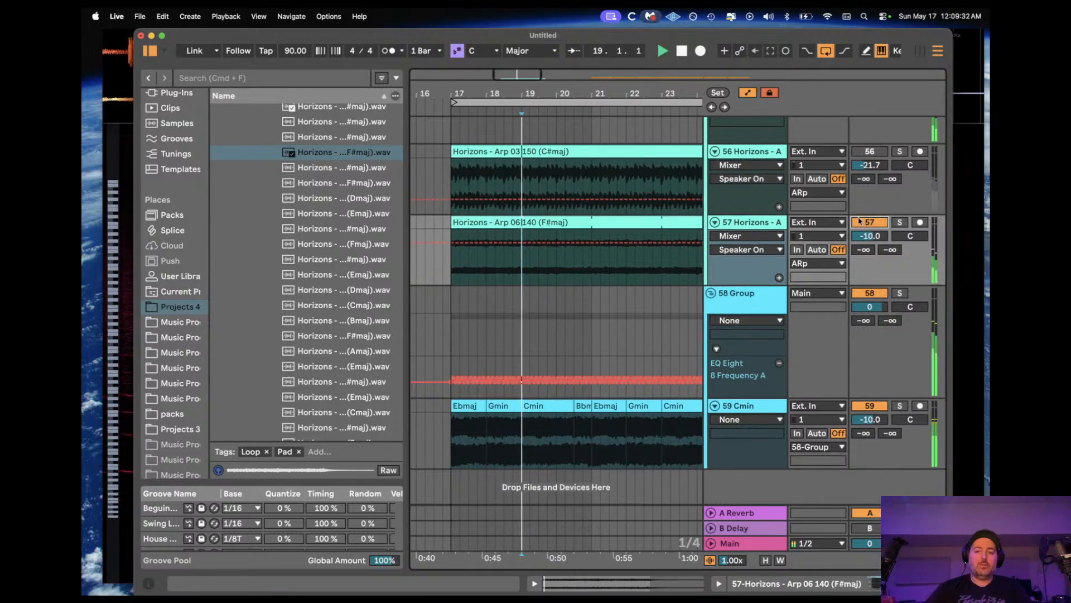
pyautogui.doubleClick(751, 221)
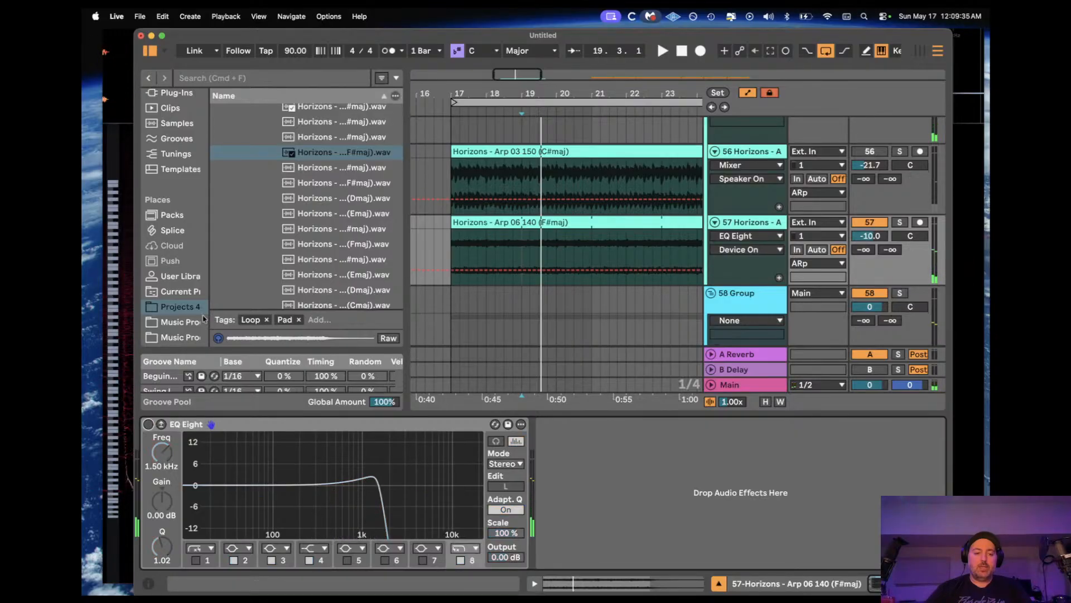
# Step: Audition the Horizons Arp 10, Arp 14, Arp 25 and Arp 02 loops in the browser
pyautogui.click(354, 212)
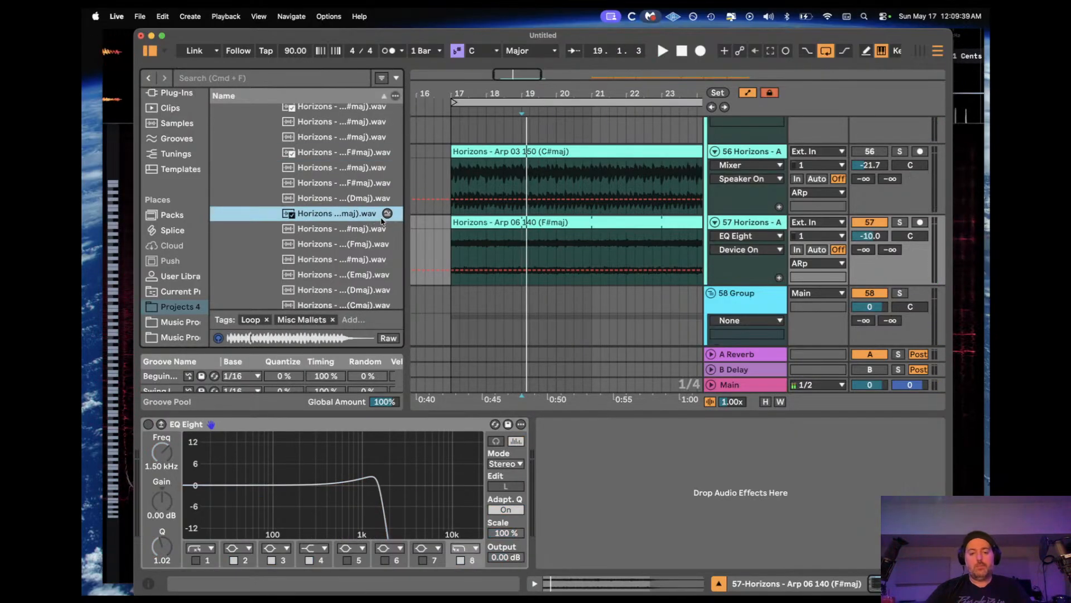
pyautogui.moveTo(405, 211); pyautogui.dragTo(541, 217)
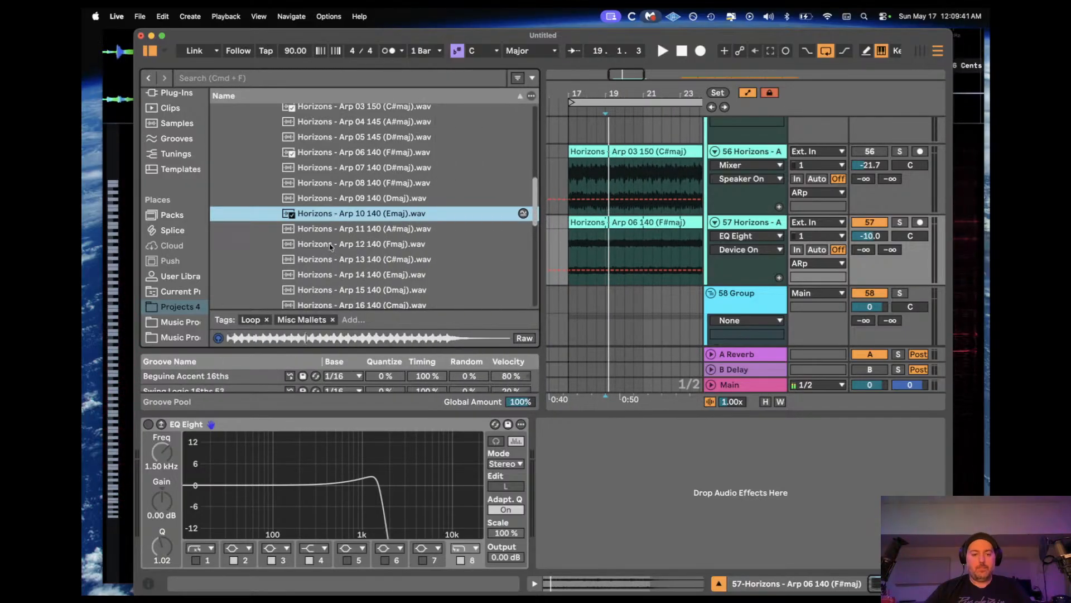
pyautogui.scroll(3, 330, 248)
pyautogui.scroll(-3, 330, 248)
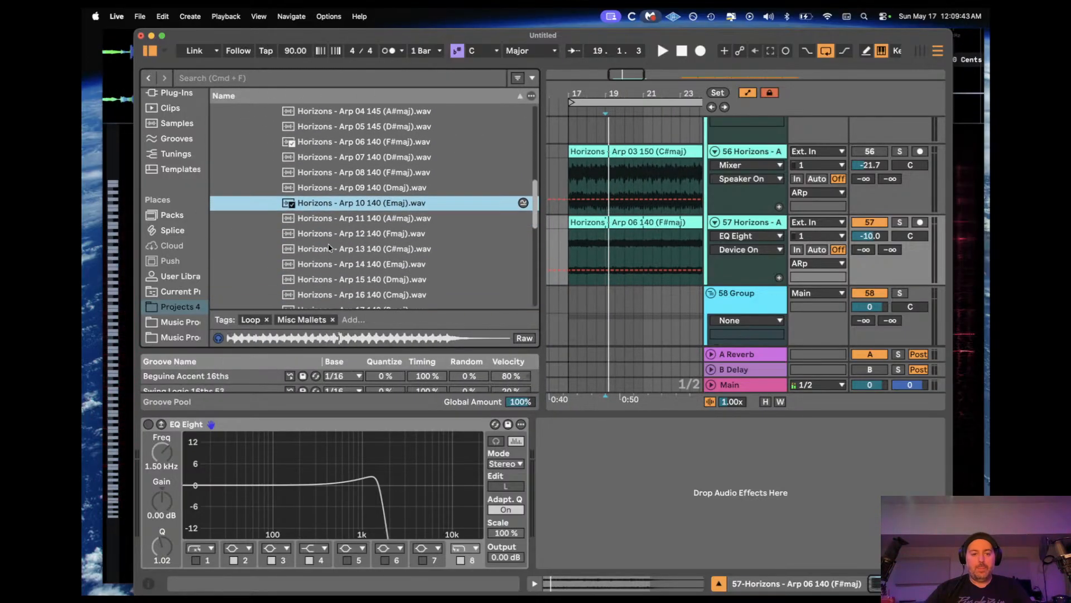
pyautogui.scroll(-2, 332, 243)
pyautogui.click(339, 227)
pyautogui.scroll(-5, 338, 229)
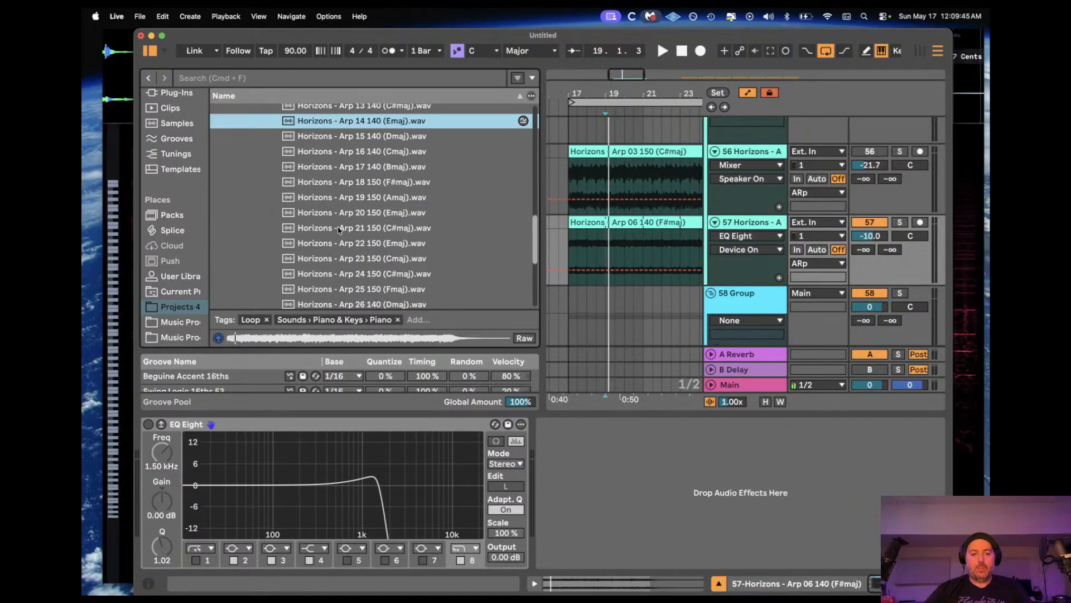
pyautogui.scroll(-3, 338, 229)
pyautogui.click(344, 163)
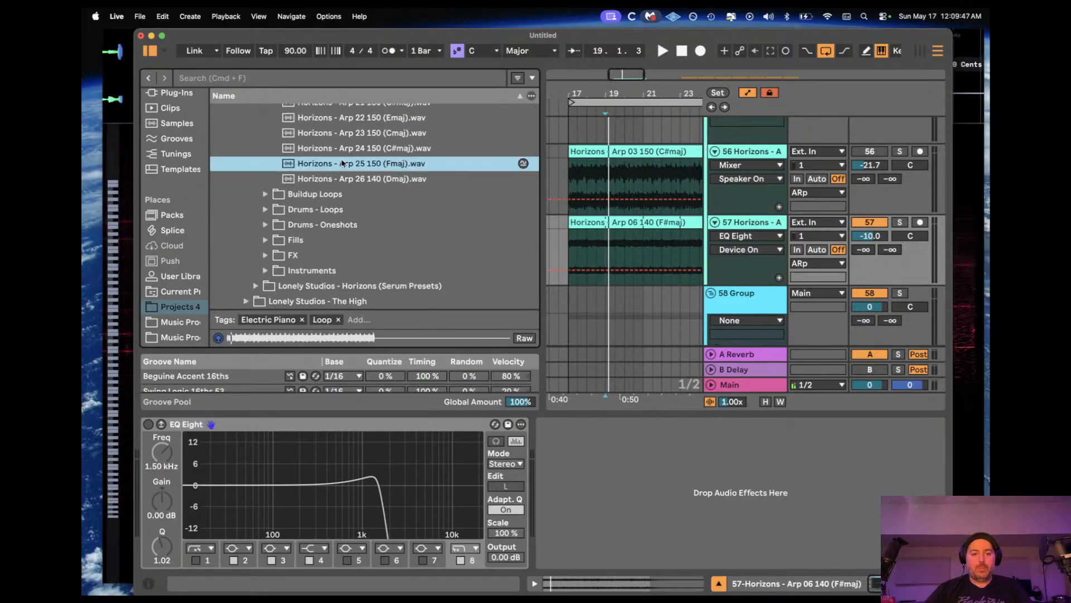
pyautogui.scroll(10, 340, 165)
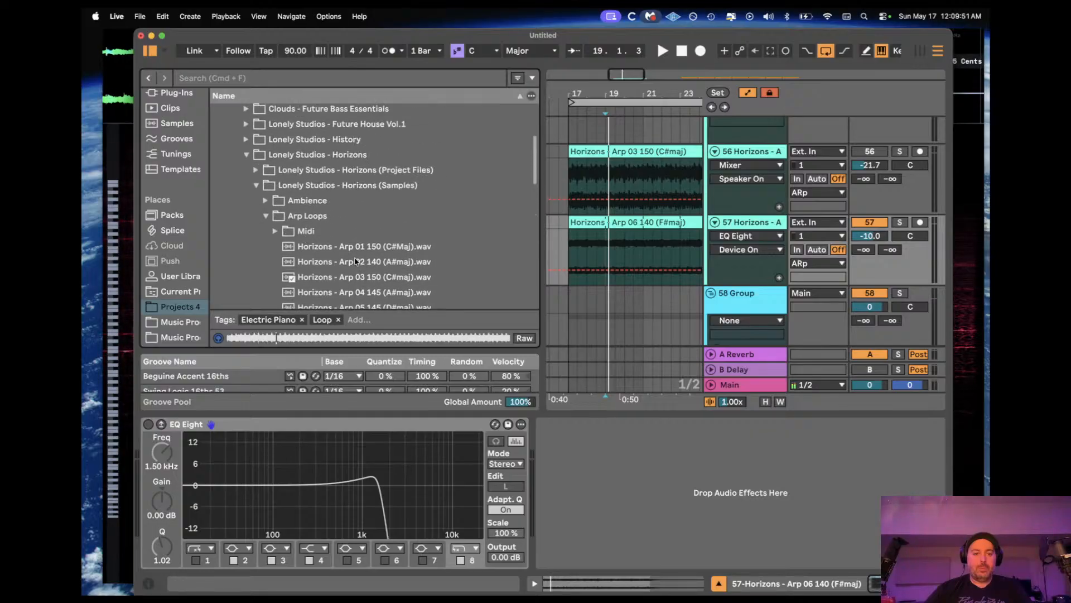
pyautogui.click(356, 262)
pyautogui.scroll(-3, 335, 246)
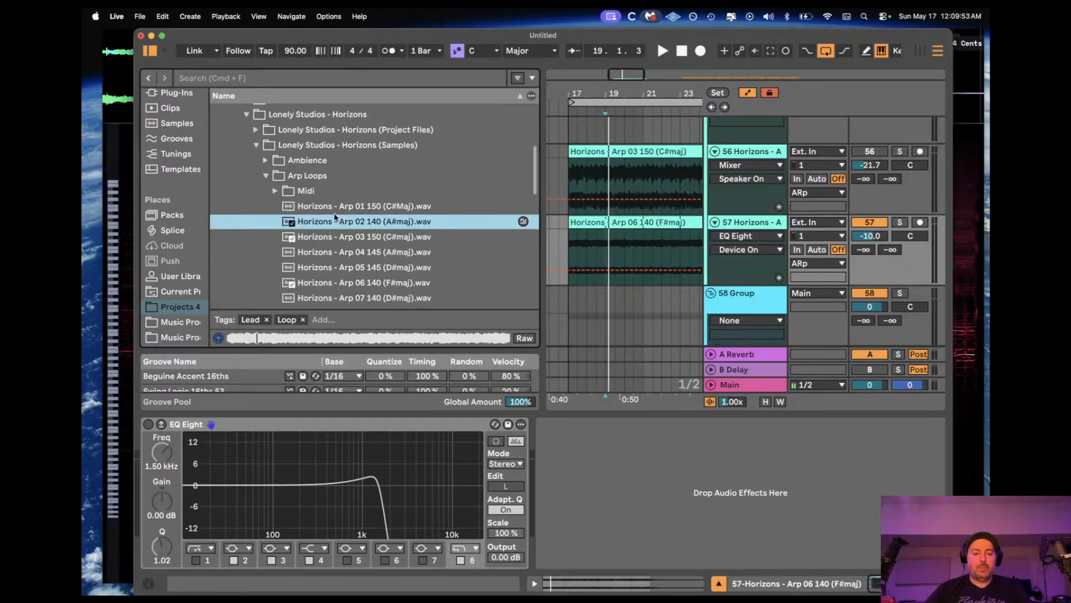
# Step: Open the Clouds - Drones folder under Clouds - Future Bass Essentials, within the sample pack's FX and Ambience folders
pyautogui.scroll(2, 279, 192)
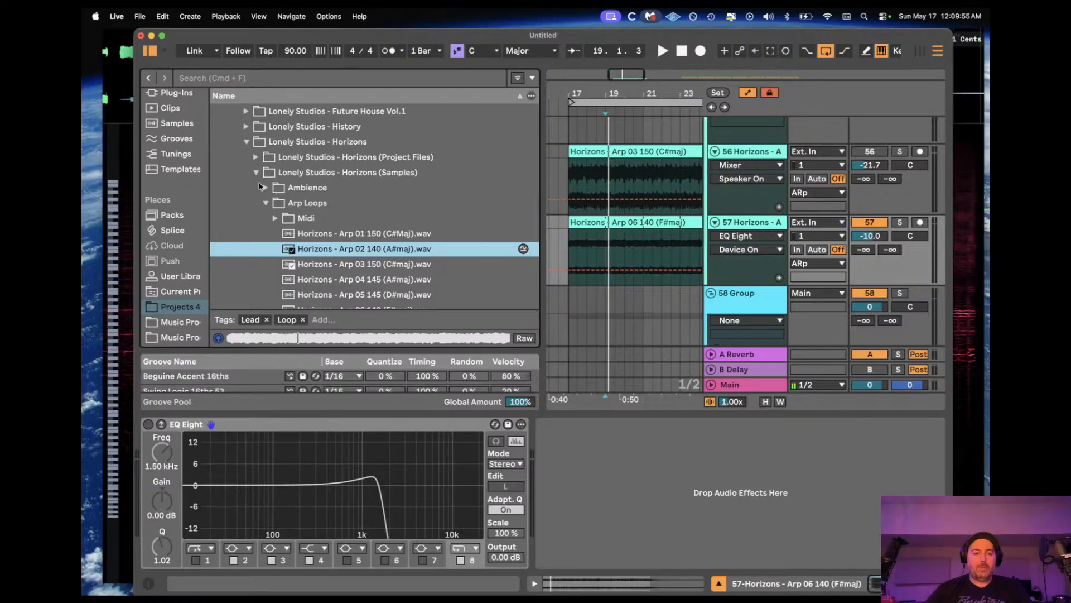
pyautogui.scroll(3, 259, 171)
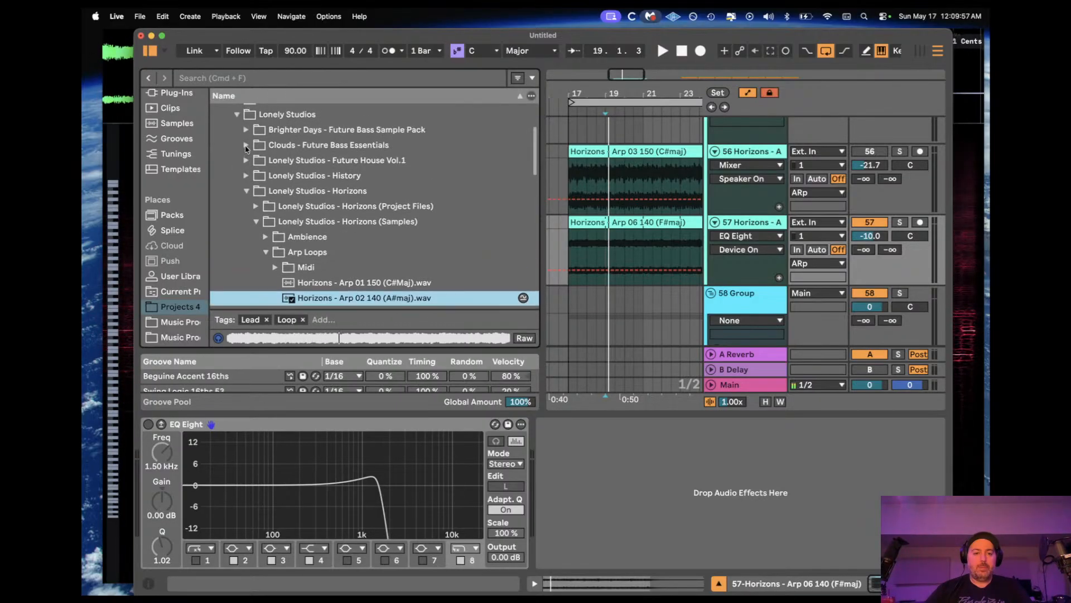
pyautogui.click(246, 146)
pyautogui.click(255, 224)
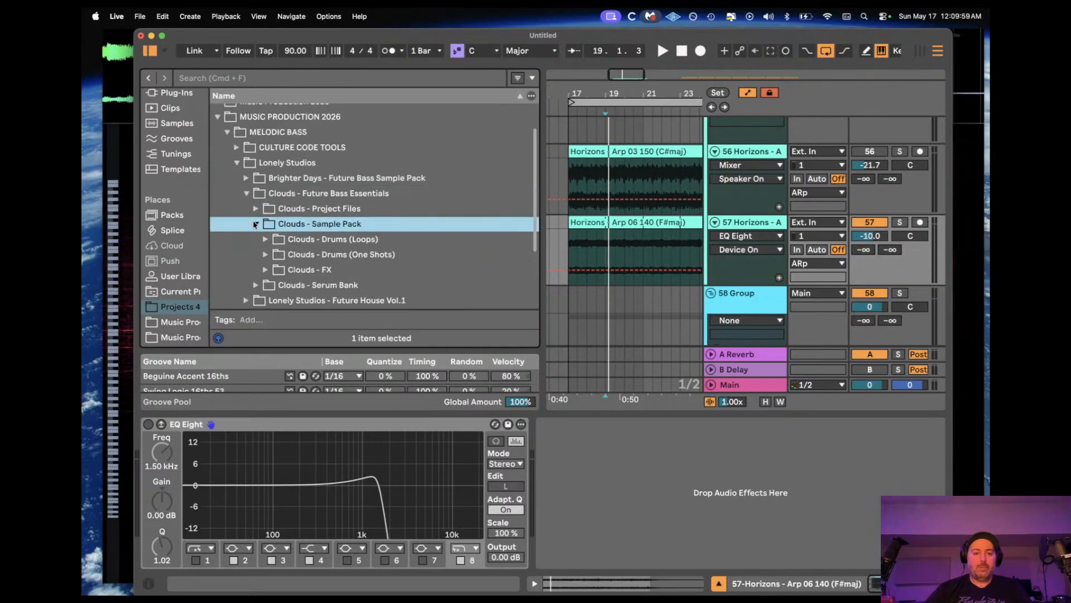
pyautogui.scroll(-3, 254, 224)
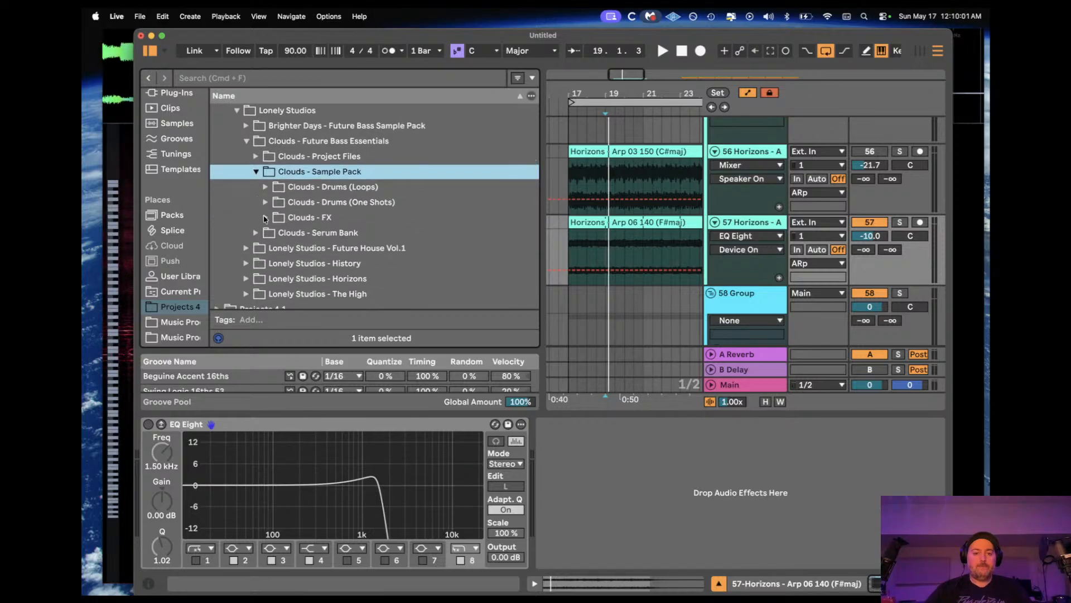
pyautogui.click(265, 218)
pyautogui.click(324, 233)
pyautogui.scroll(-2, 295, 246)
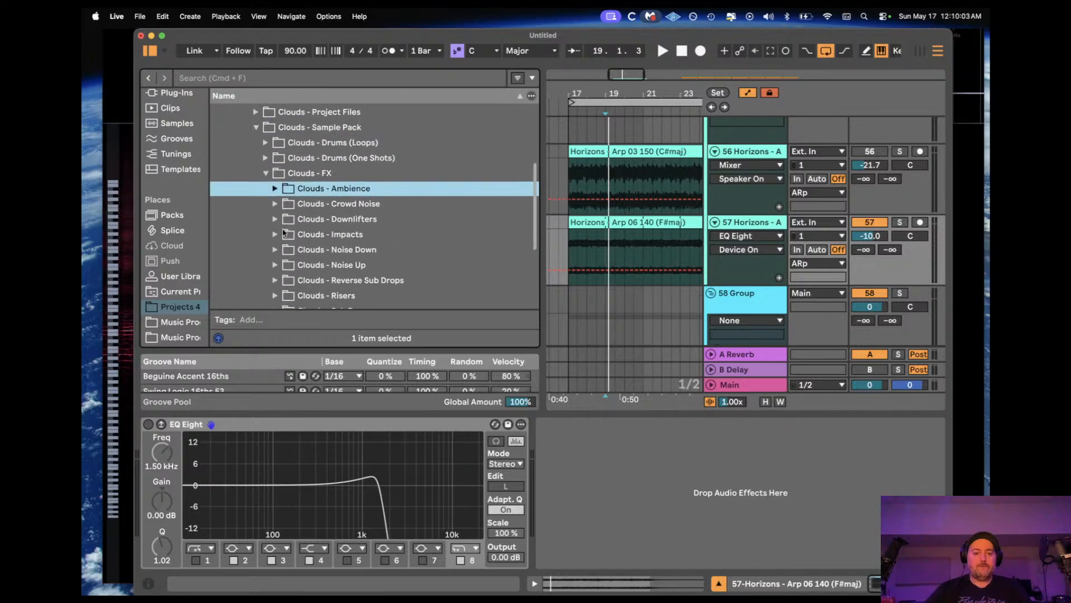
pyautogui.scroll(-1, 285, 212)
pyautogui.click(275, 175)
pyautogui.click(328, 211)
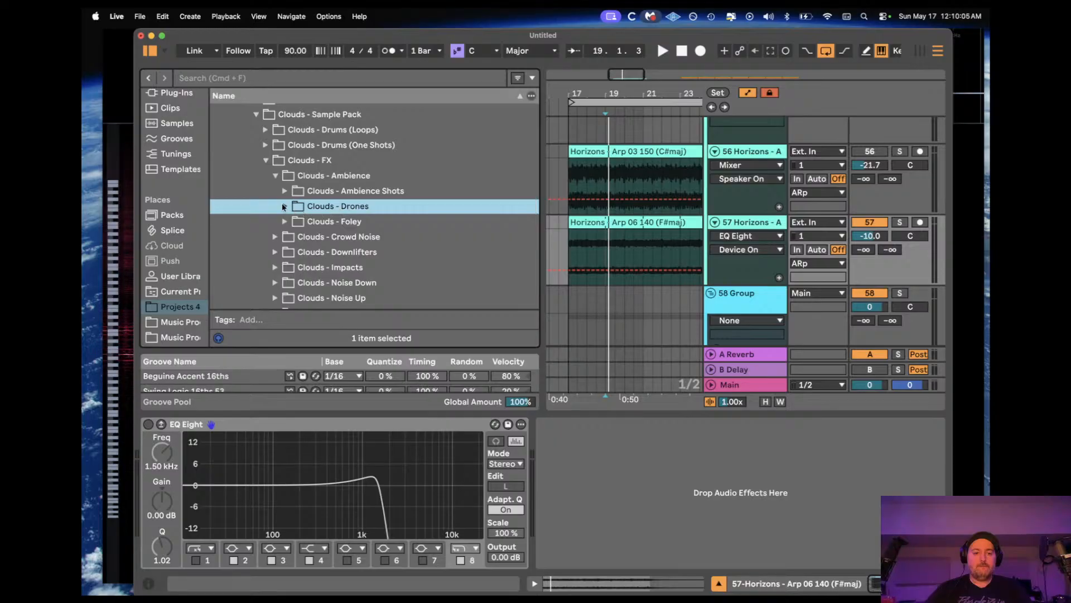
pyautogui.click(284, 206)
# Step: Audition Clouds drones 2, 5 and 7, then place Clouds - Drone (7) E 140 BPM on the Arp 06 track at 17.1.1 and open its clip settings
pyautogui.click(363, 239)
pyautogui.scroll(-2, 363, 244)
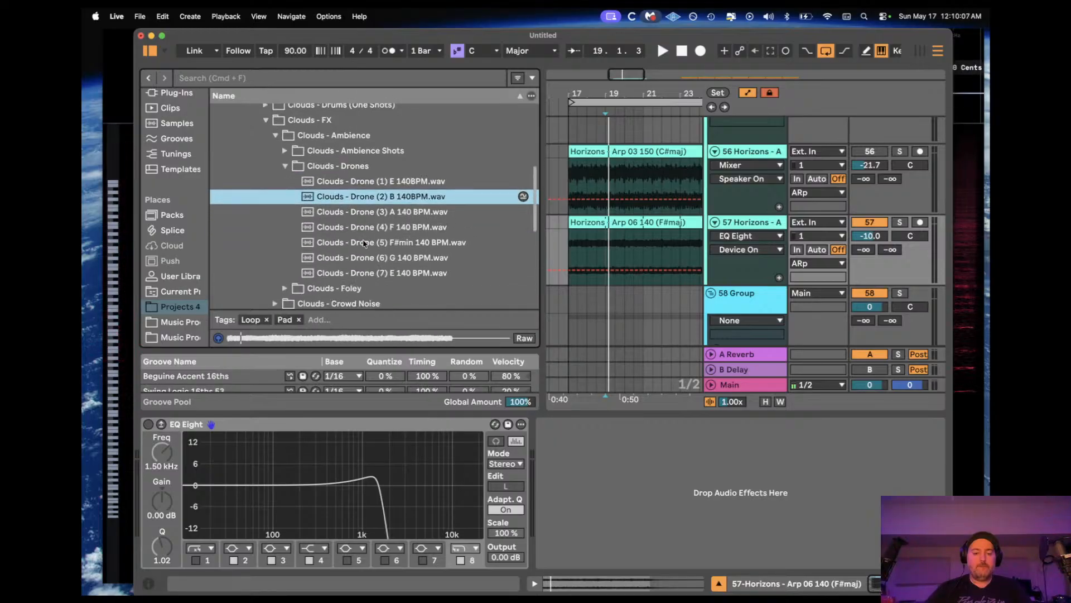
pyautogui.click(362, 243)
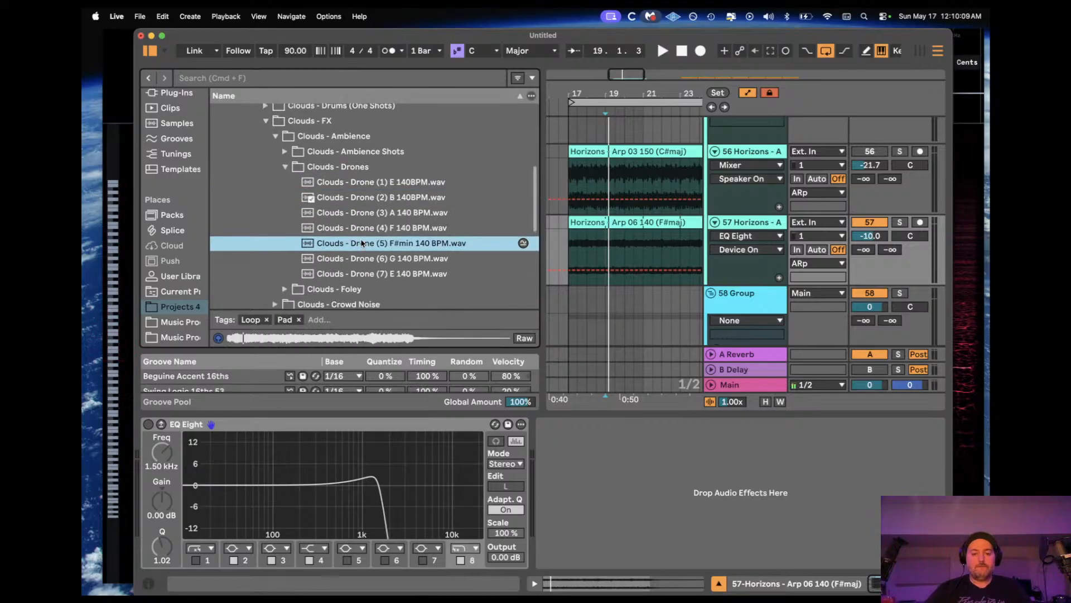
pyautogui.scroll(-2, 362, 243)
pyautogui.click(362, 235)
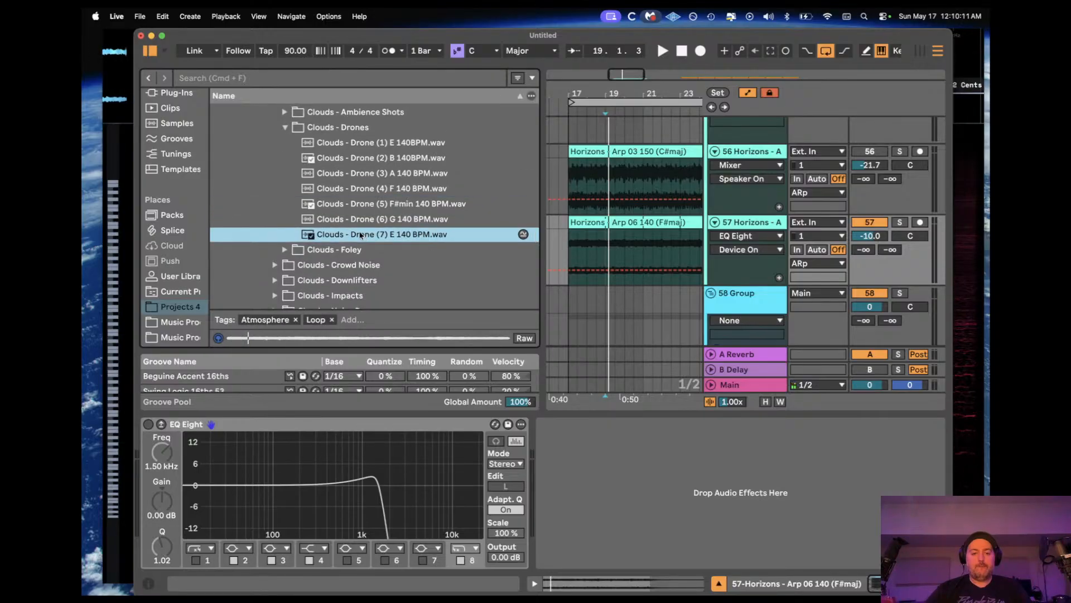
pyautogui.moveTo(353, 235); pyautogui.dragTo(590, 223)
pyautogui.doubleClick(591, 223)
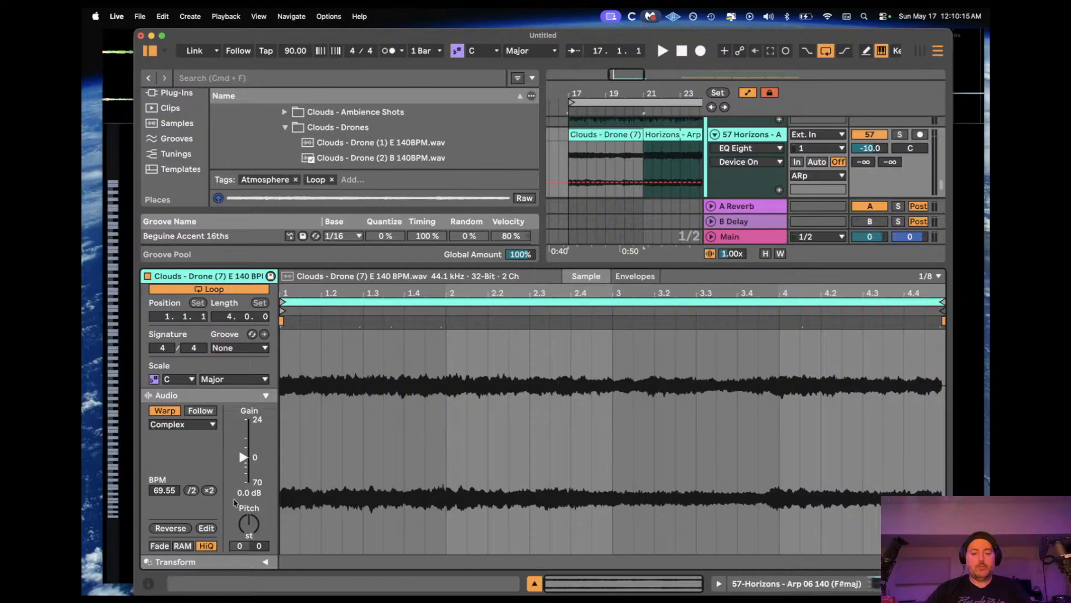
# Step: Transpose the Clouds - Drone (7) clip at bar 17 to -4 semitones and its copy at bar 21 to +8 semitones
pyautogui.press('space')
pyautogui.scroll(-1, 251, 525)
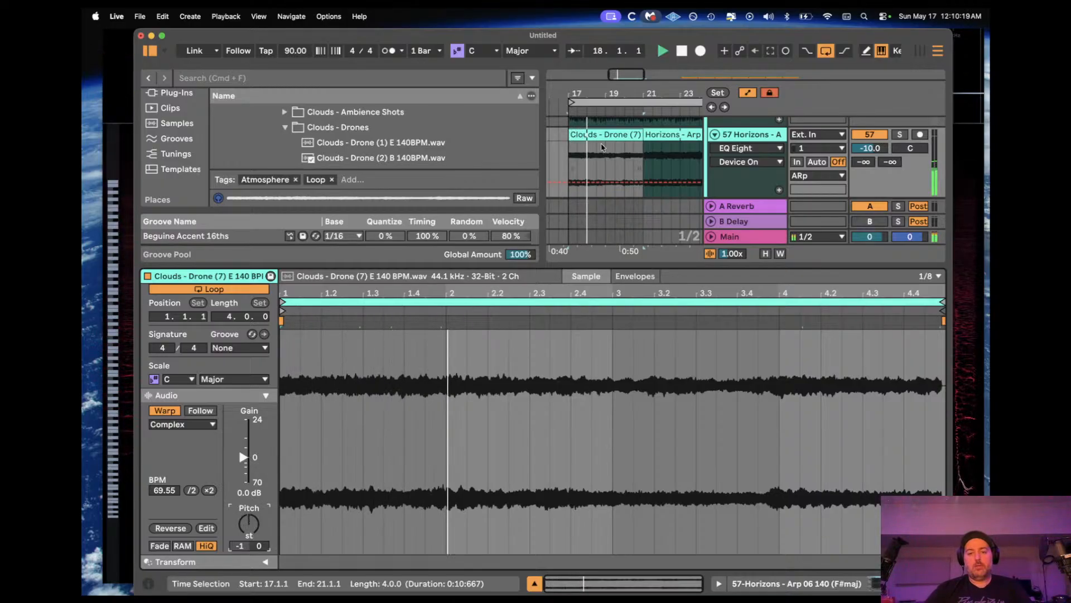
pyautogui.click(604, 134)
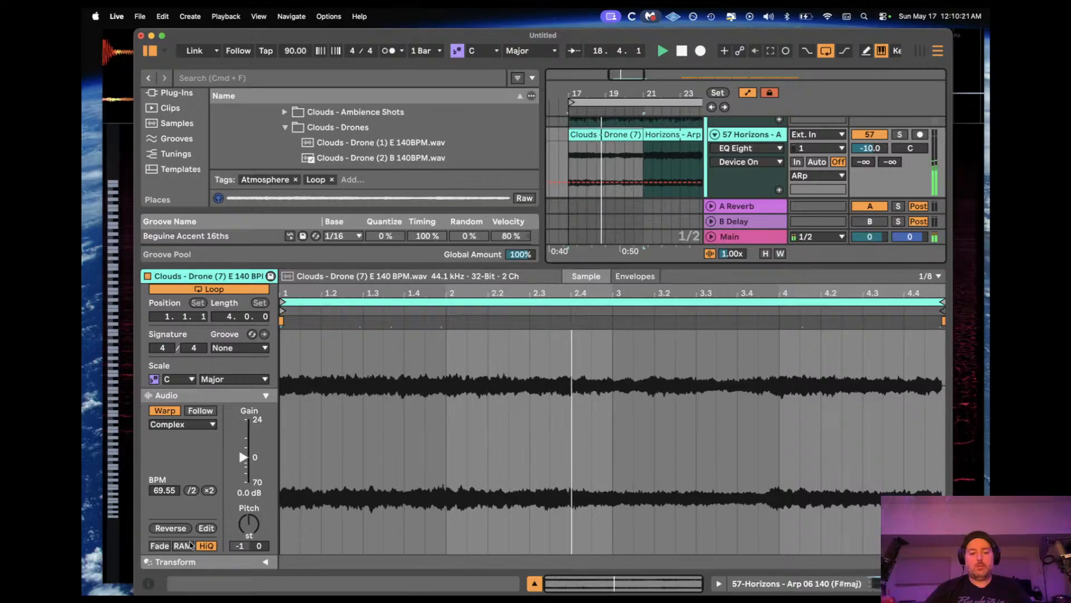
pyautogui.click(246, 534)
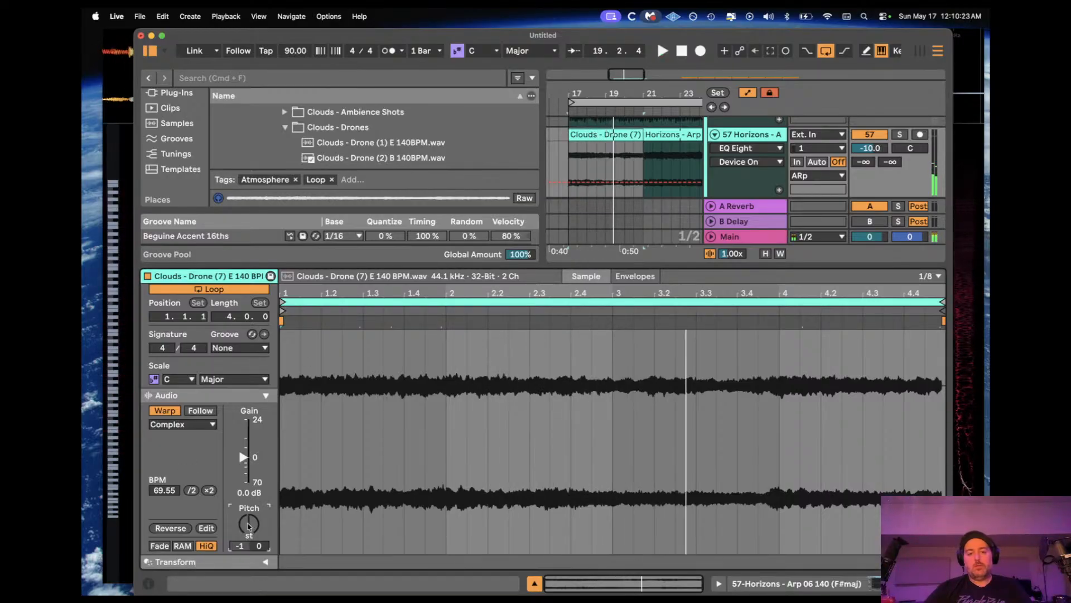
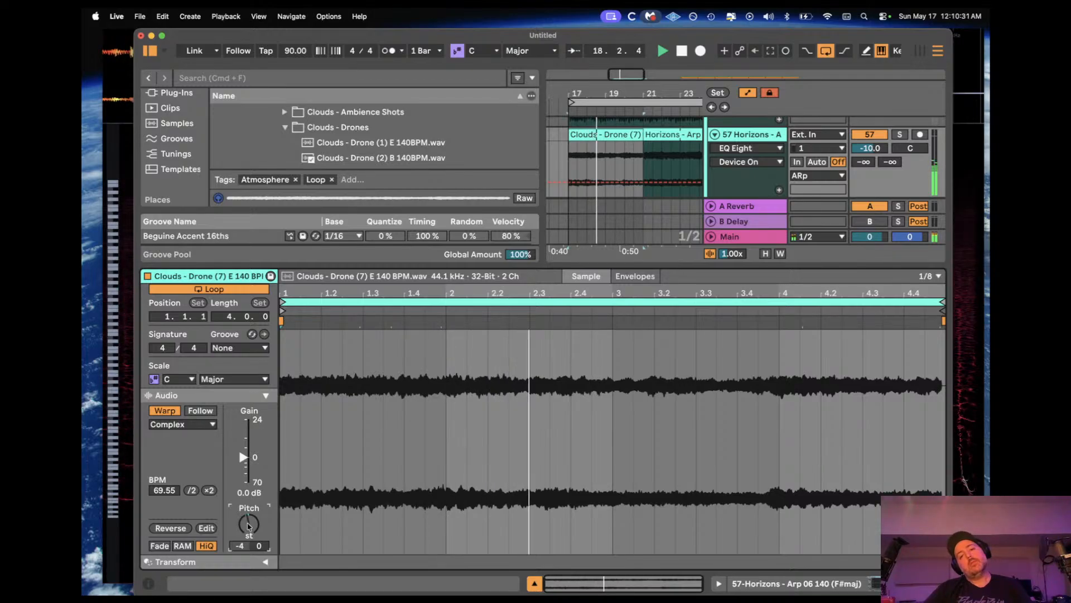
pyautogui.moveTo(249, 526); pyautogui.dragTo(249, 526)
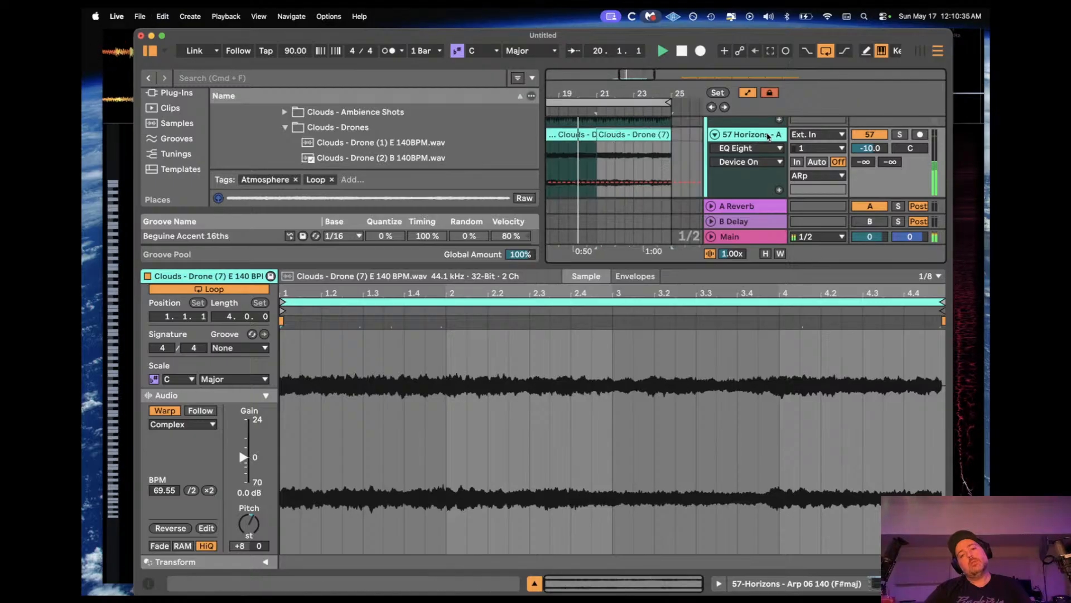
# Step: Insert a new audio track below track 57 and widen the arrangement area
pyautogui.click(768, 136)
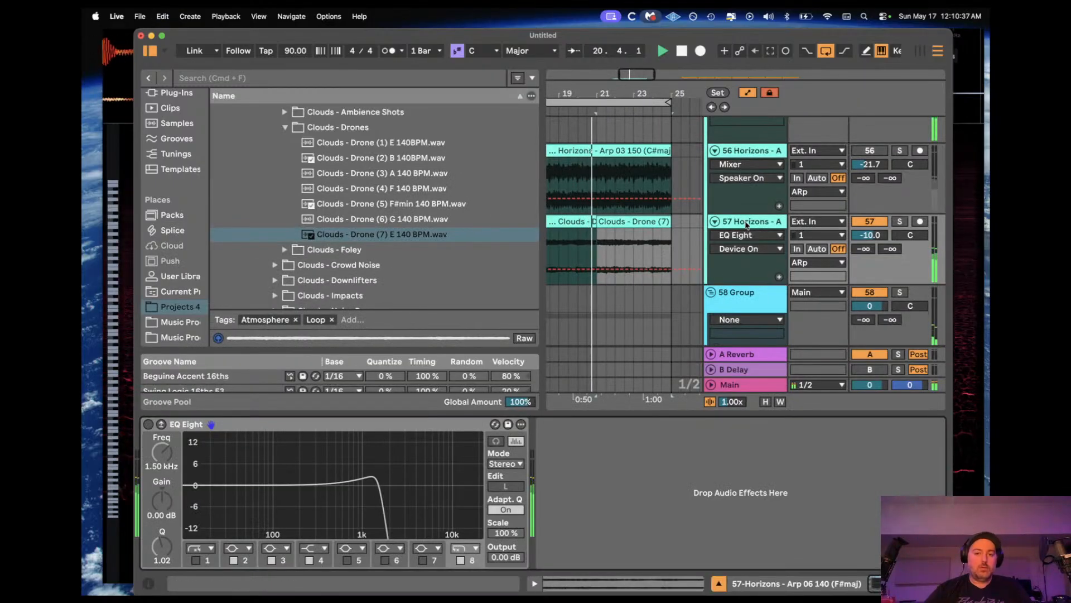
pyautogui.press('super+t')
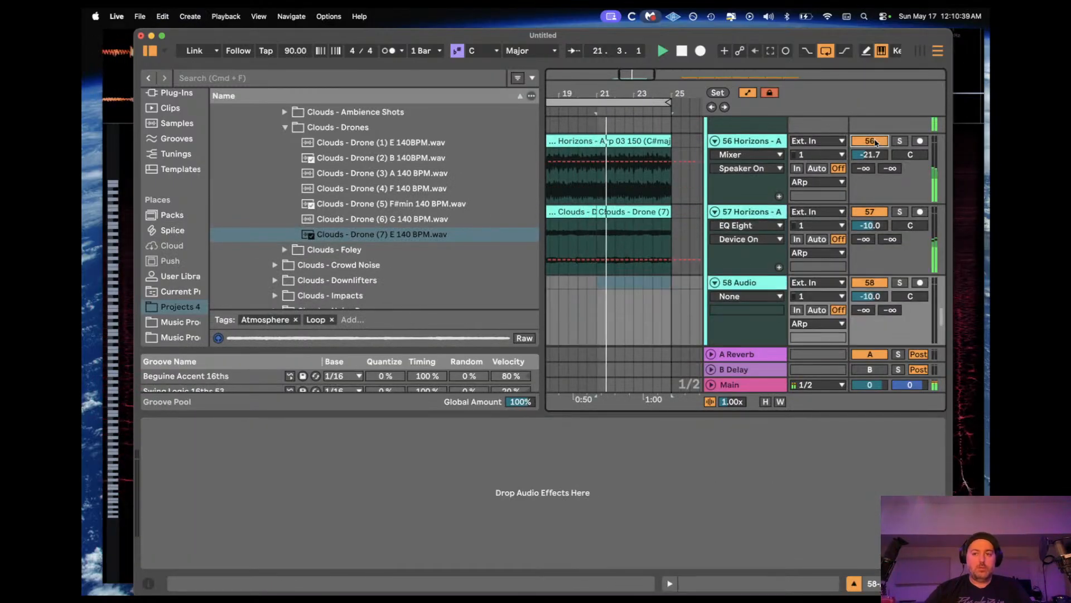
pyautogui.hscroll(-2, 583, 213)
pyautogui.scroll(-1, 583, 214)
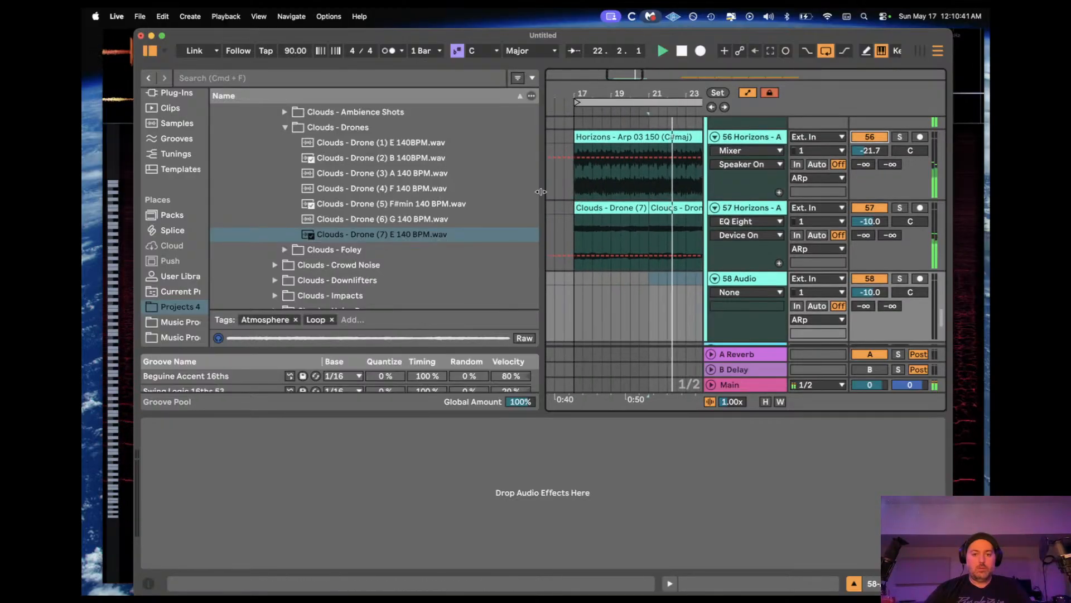
pyautogui.moveTo(541, 192); pyautogui.dragTo(489, 192)
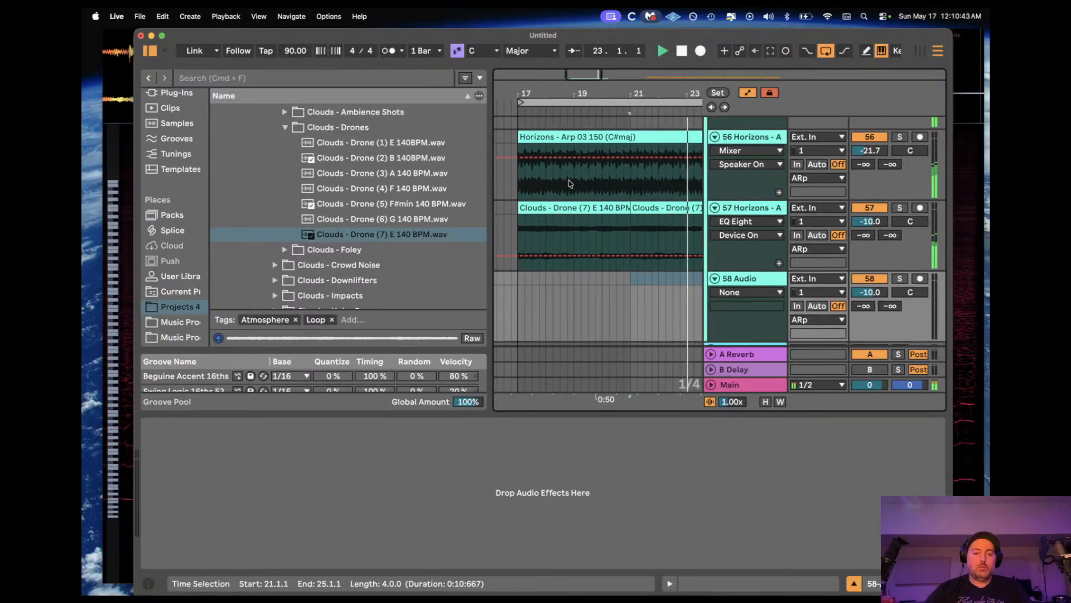
# Step: Browse the sample library to the Ambience folder inside Lonely Studios - Horizons (Samples), collapsing the Arp Loops folder
pyautogui.scroll(-1, 569, 183)
pyautogui.scroll(-5, 333, 244)
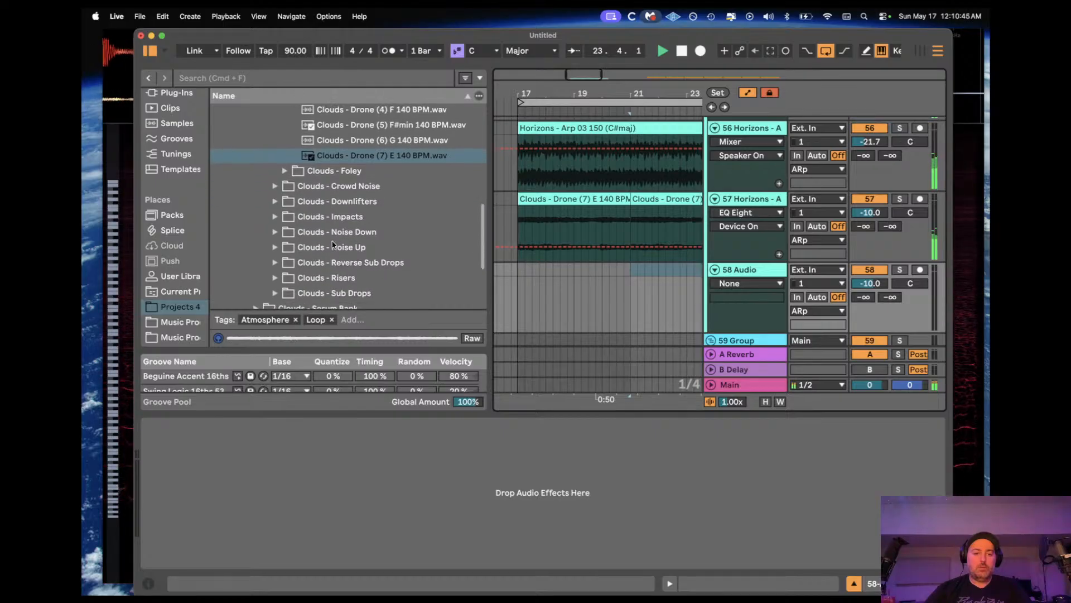
pyautogui.scroll(-4, 333, 245)
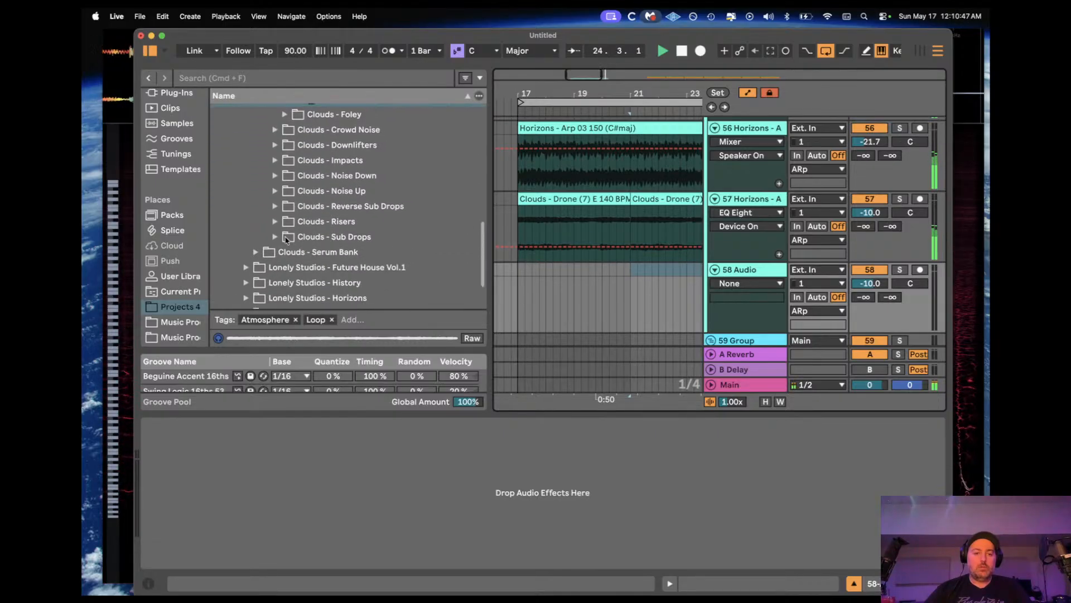
pyautogui.scroll(-4, 287, 239)
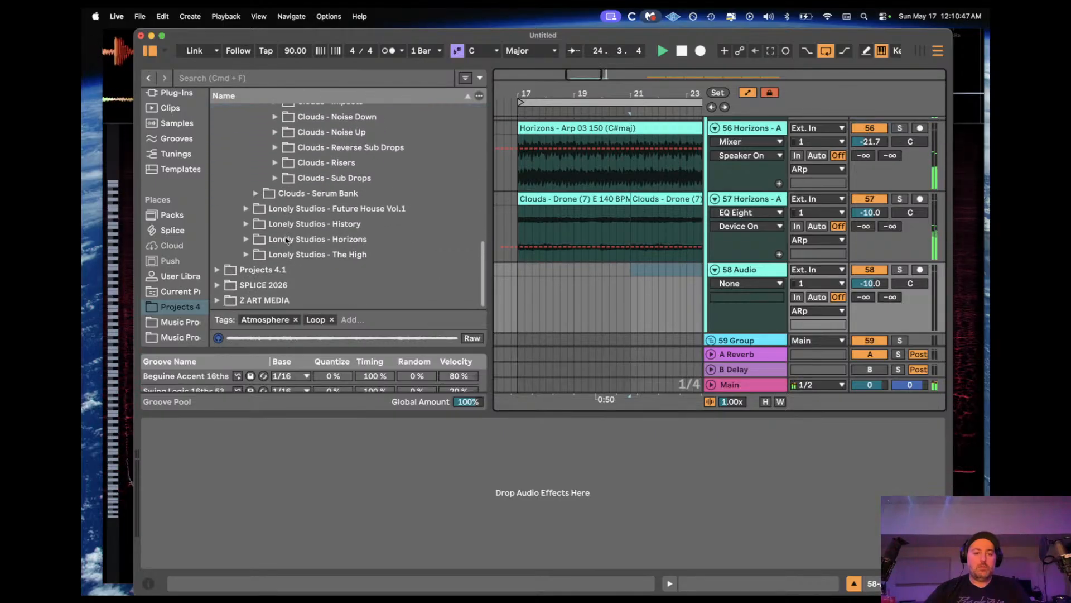
pyautogui.click(245, 254)
pyautogui.click(247, 240)
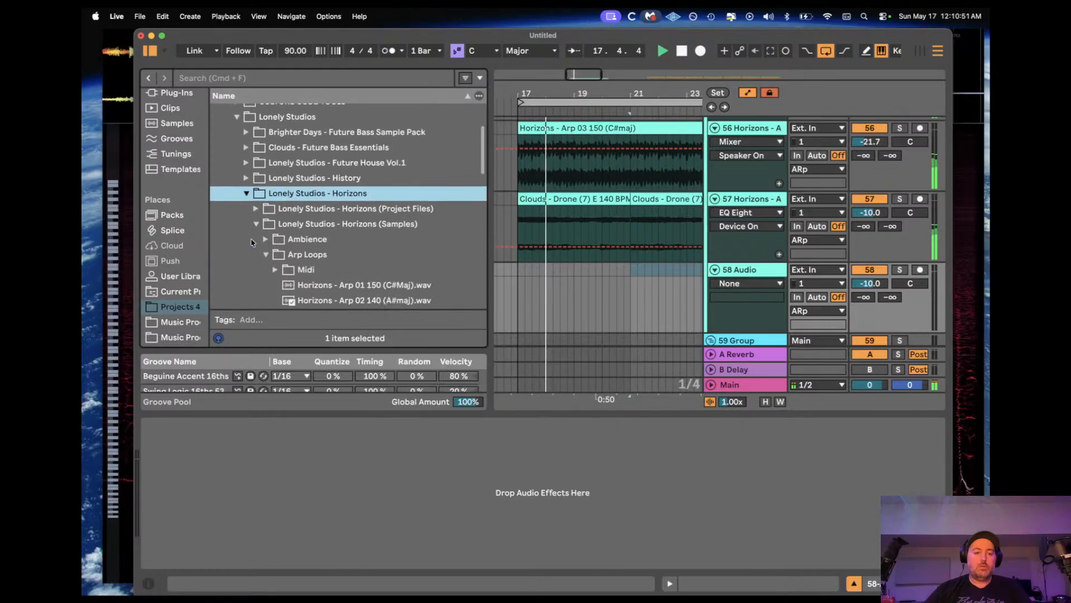
pyautogui.scroll(-5, 251, 241)
pyautogui.click(267, 174)
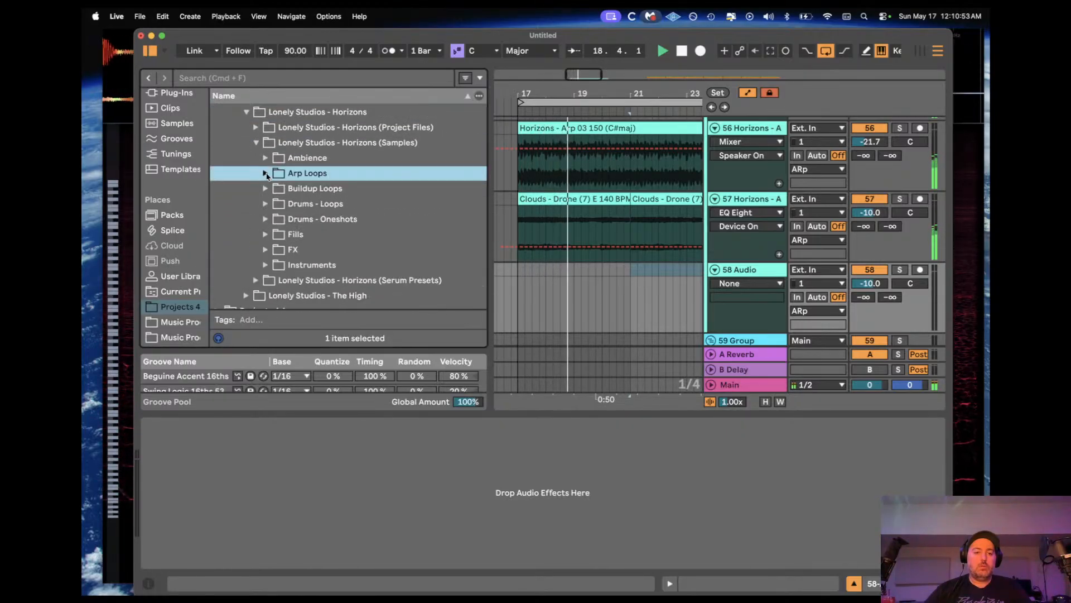
pyautogui.click(266, 159)
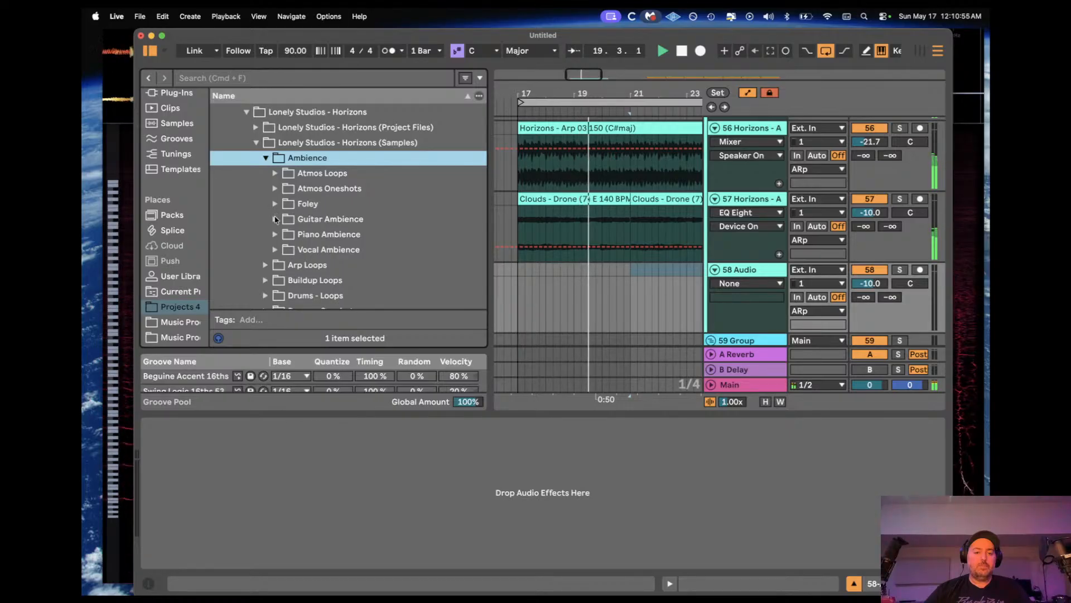
# Step: Place Guitar Atmos 04 150BPM (C).wav from the Guitar Ambience folder at bar 17 on track 58 and set the track volume to -16.2 dB
pyautogui.click(275, 220)
pyautogui.scroll(-4, 344, 193)
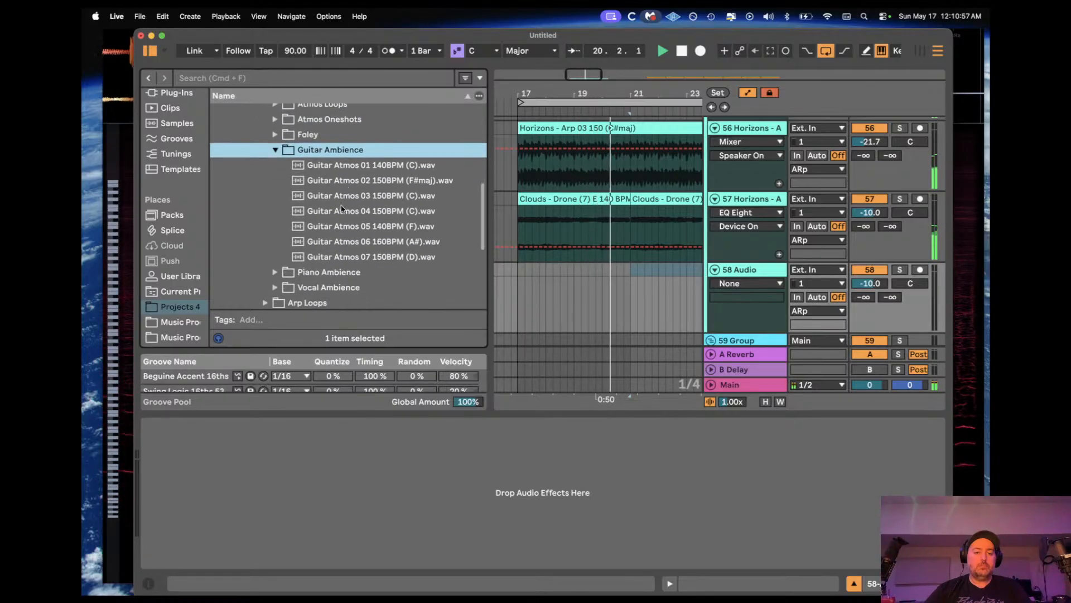
pyautogui.moveTo(343, 208); pyautogui.dragTo(519, 278)
pyautogui.moveTo(875, 283); pyautogui.dragTo(875, 286)
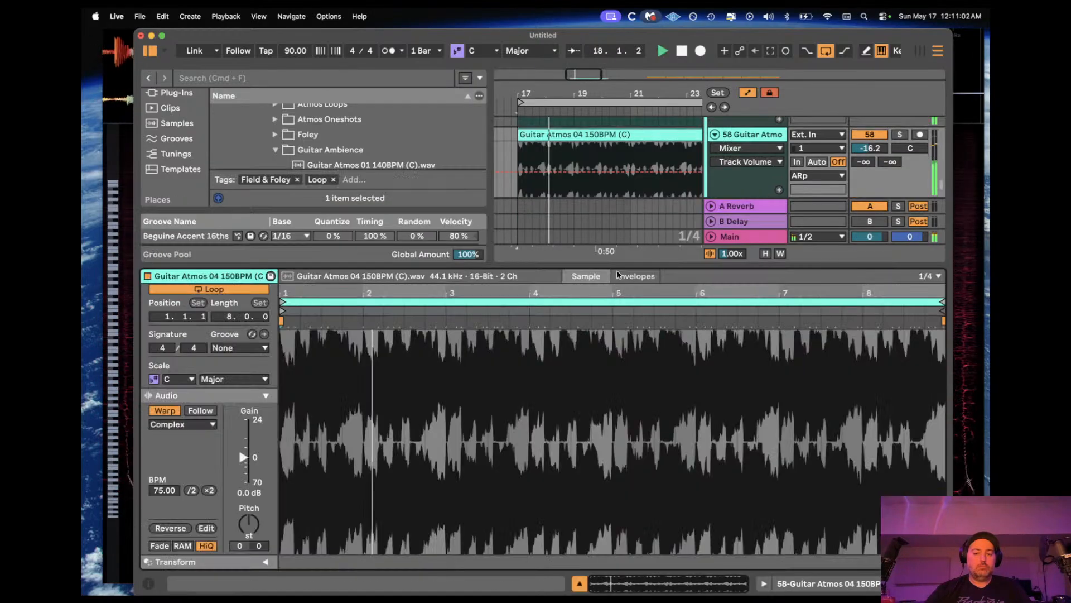
# Step: Transpose the Guitar Atmos 04 clip to +3 semitones during playback and return to the track's device chain
pyautogui.doubleClick(621, 273)
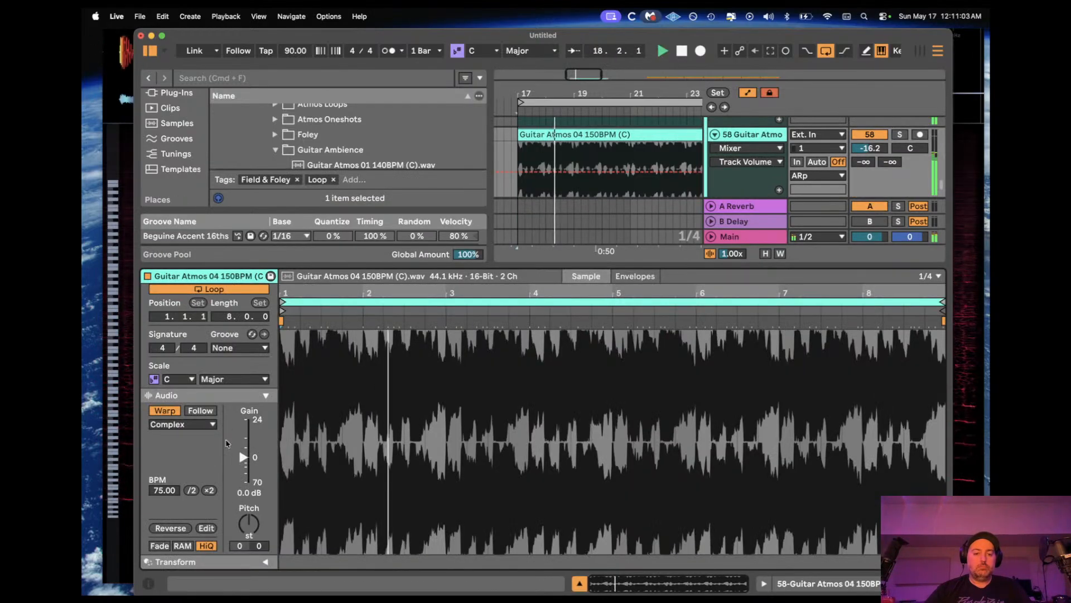
pyautogui.press('space')
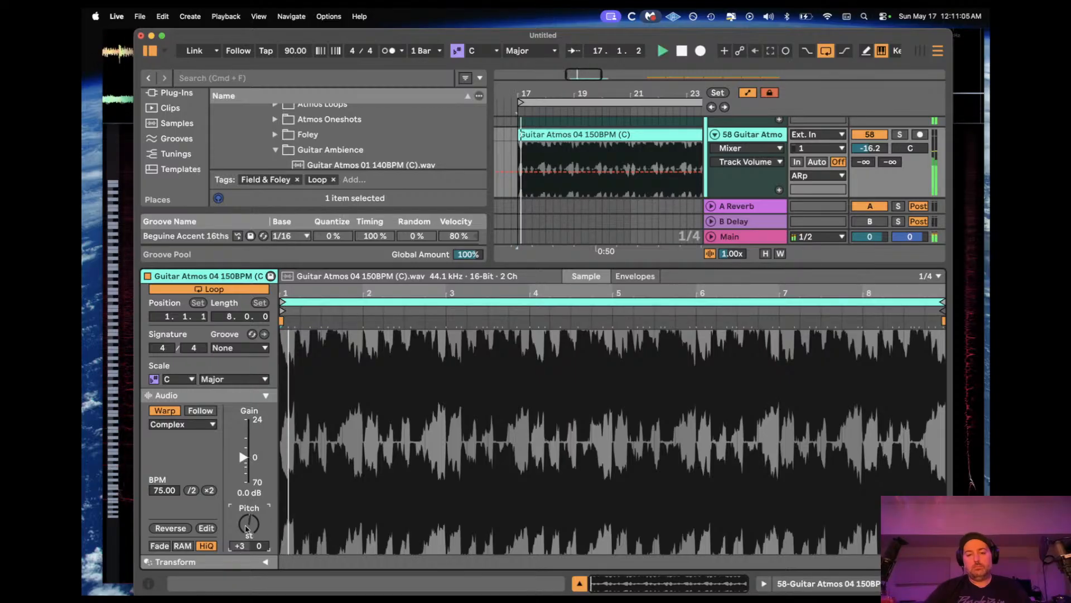
pyautogui.moveTo(246, 529); pyautogui.dragTo(240, 513)
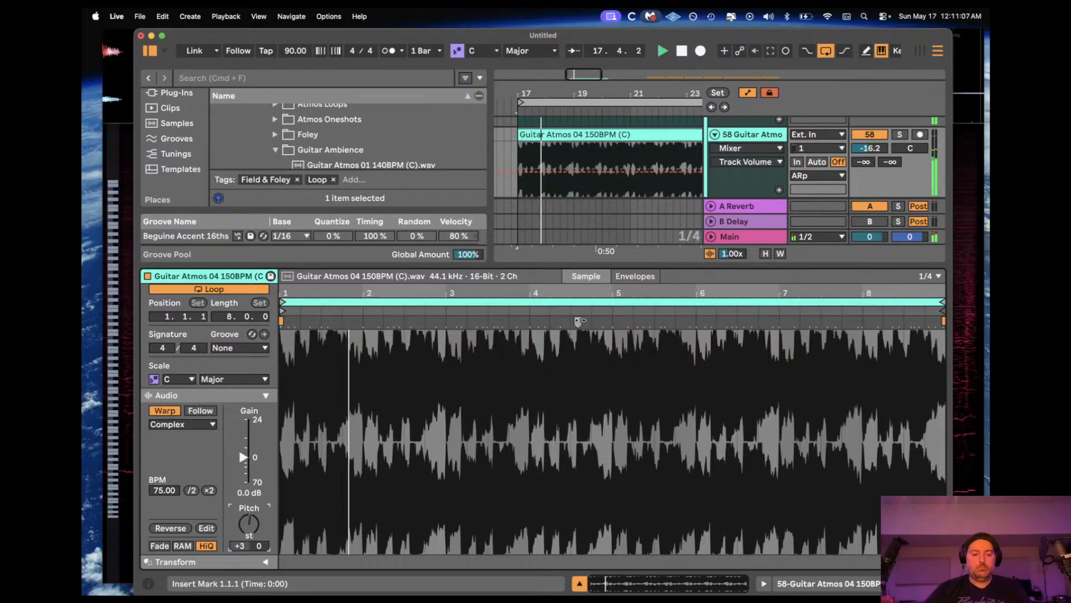
pyautogui.click(764, 138)
pyautogui.click(764, 138)
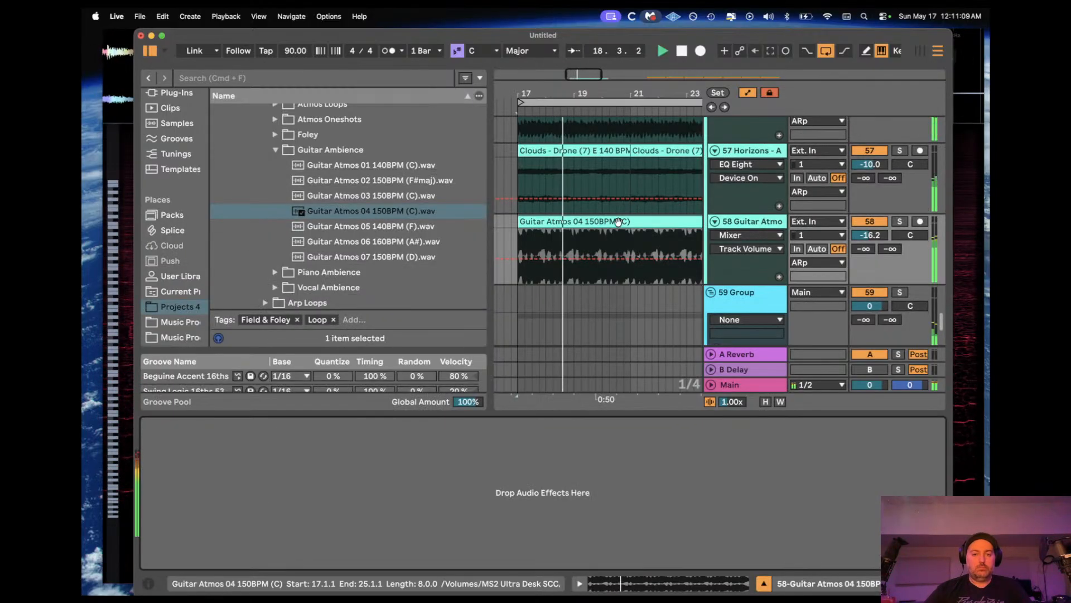
# Step: Check the device chain of the 56 Horizons arp track
pyautogui.scroll(2, 618, 218)
pyautogui.click(624, 157)
pyautogui.doubleClick(772, 123)
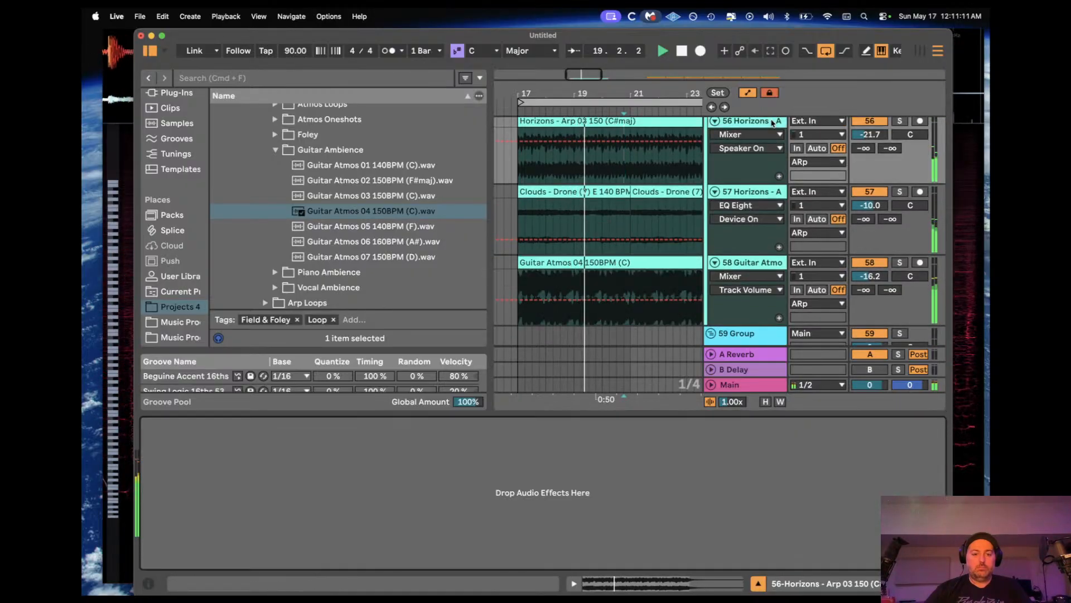
# Step: Add an EQ Eight to the Guitar Atmos track and lower its band 8 high cut to about 825 Hz with a Q of 2.39
pyautogui.click(568, 296)
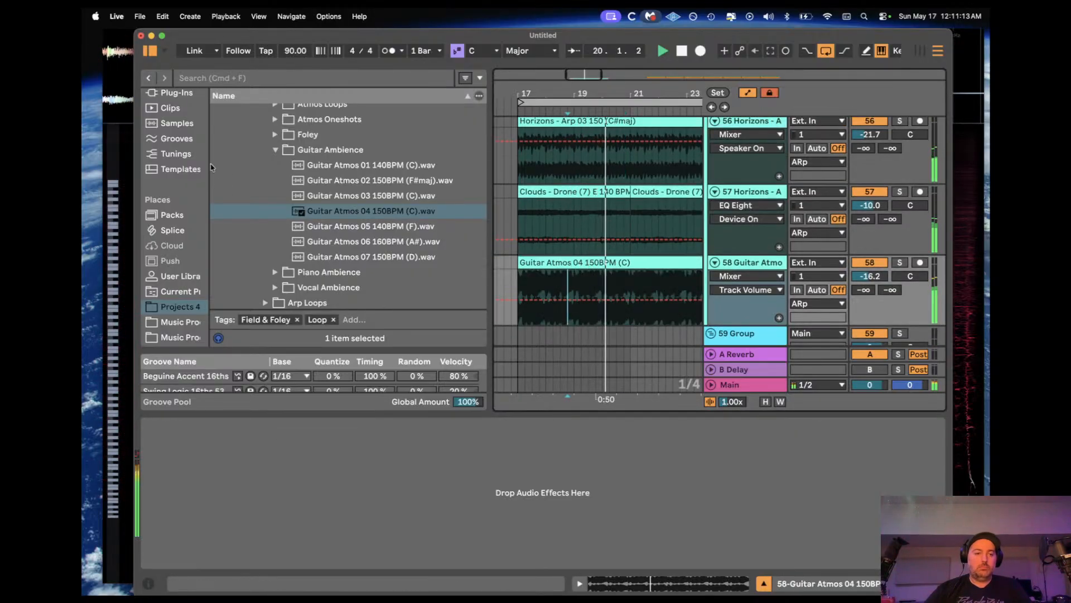
pyautogui.scroll(5, 175, 167)
pyautogui.click(179, 242)
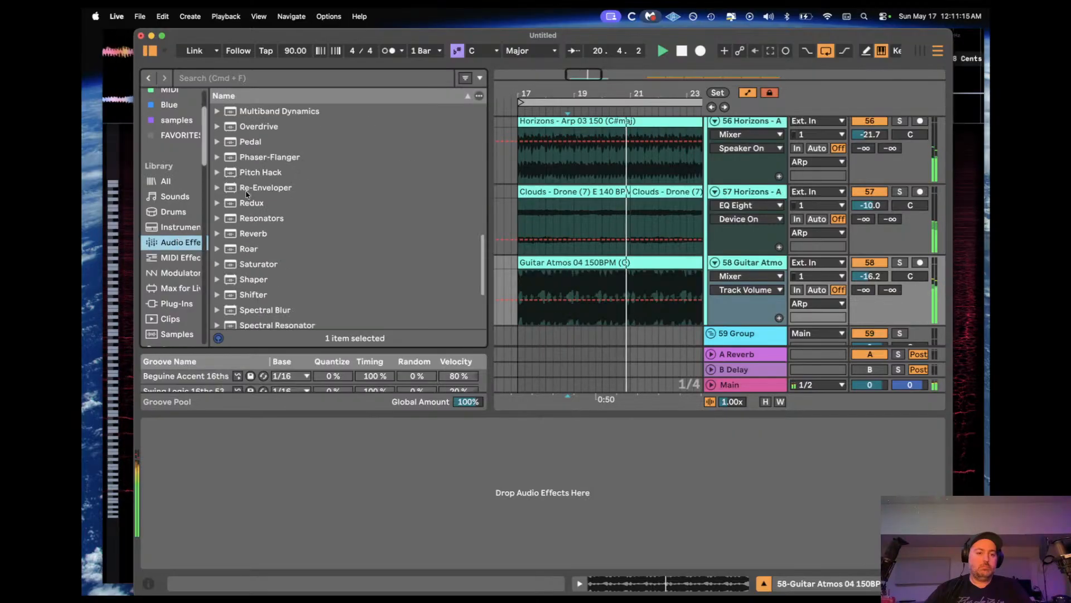
pyautogui.scroll(-3, 248, 205)
pyautogui.scroll(5, 278, 159)
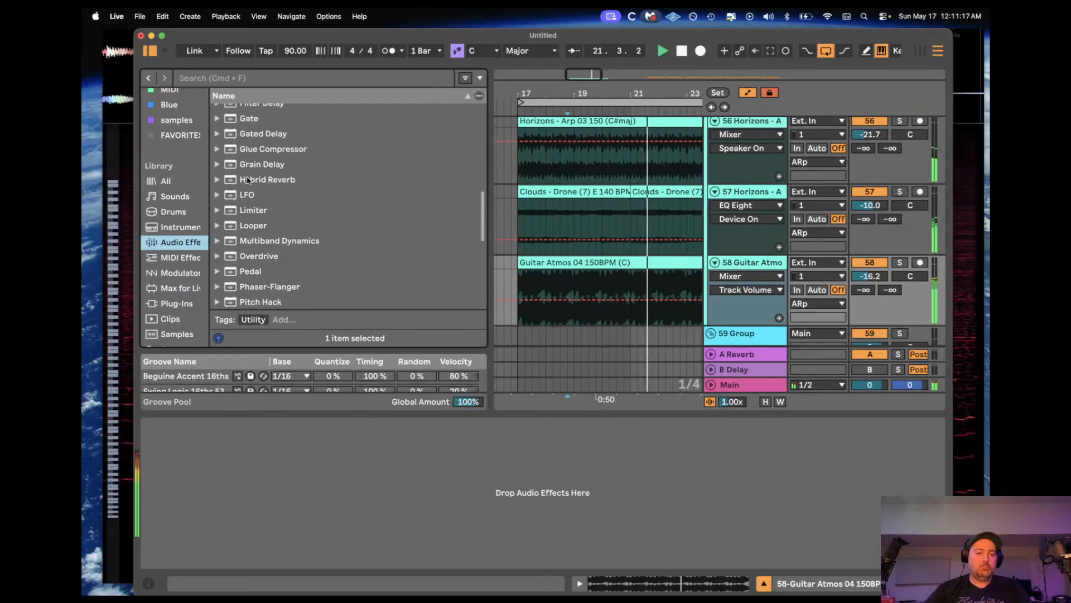
pyautogui.scroll(5, 248, 180)
pyautogui.scroll(-3, 262, 287)
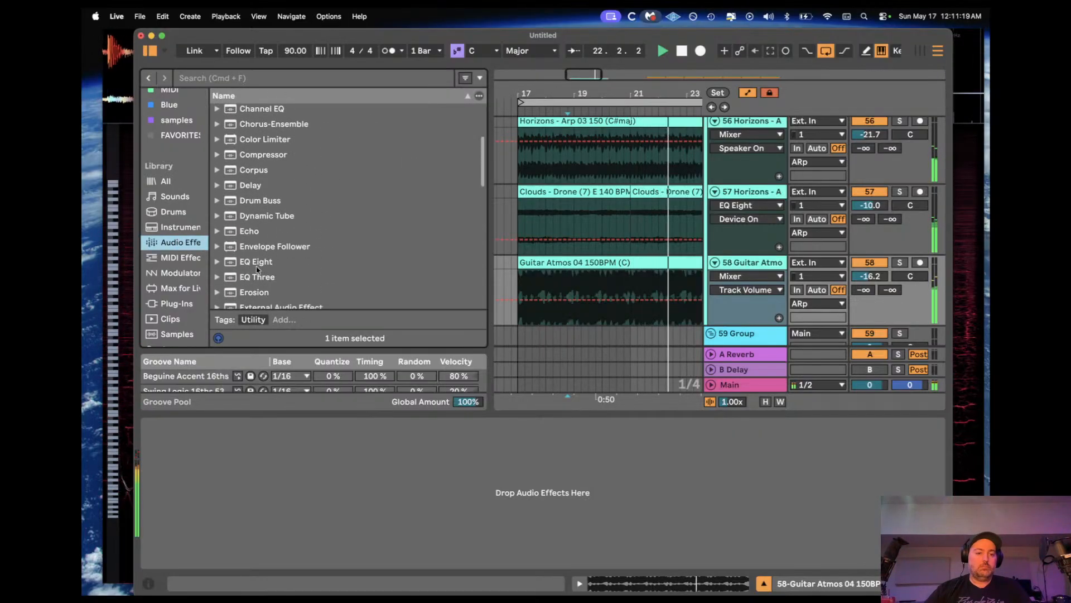
pyautogui.click(255, 262)
pyautogui.moveTo(545, 266); pyautogui.dragTo(545, 265)
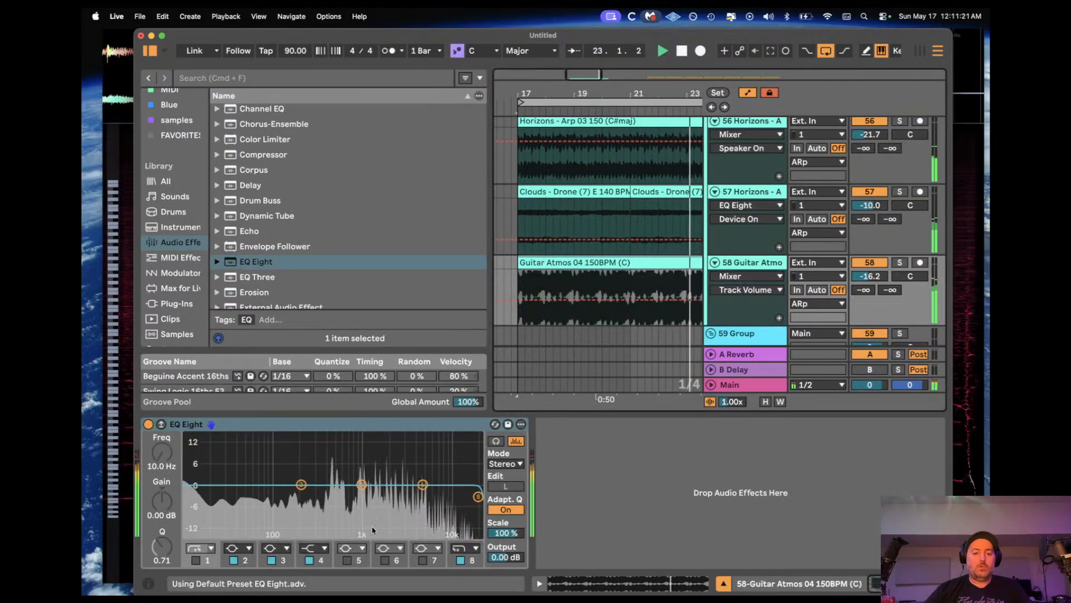
pyautogui.moveTo(463, 496); pyautogui.dragTo(361, 476)
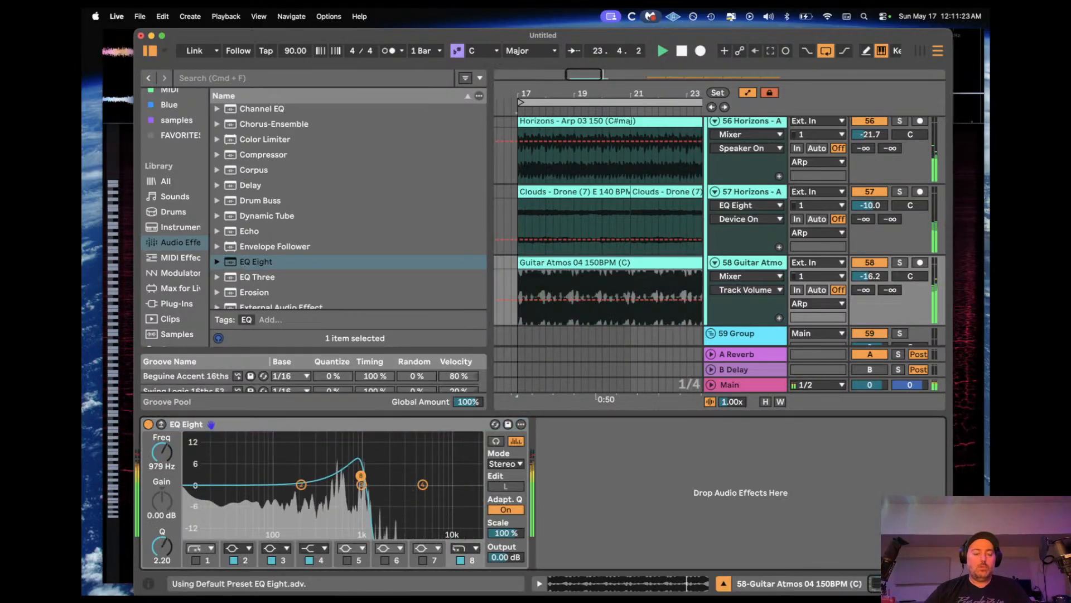
# Step: Add a Reverb after the EQ Eight on the Guitar Atmos track
pyautogui.scroll(-10, 315, 211)
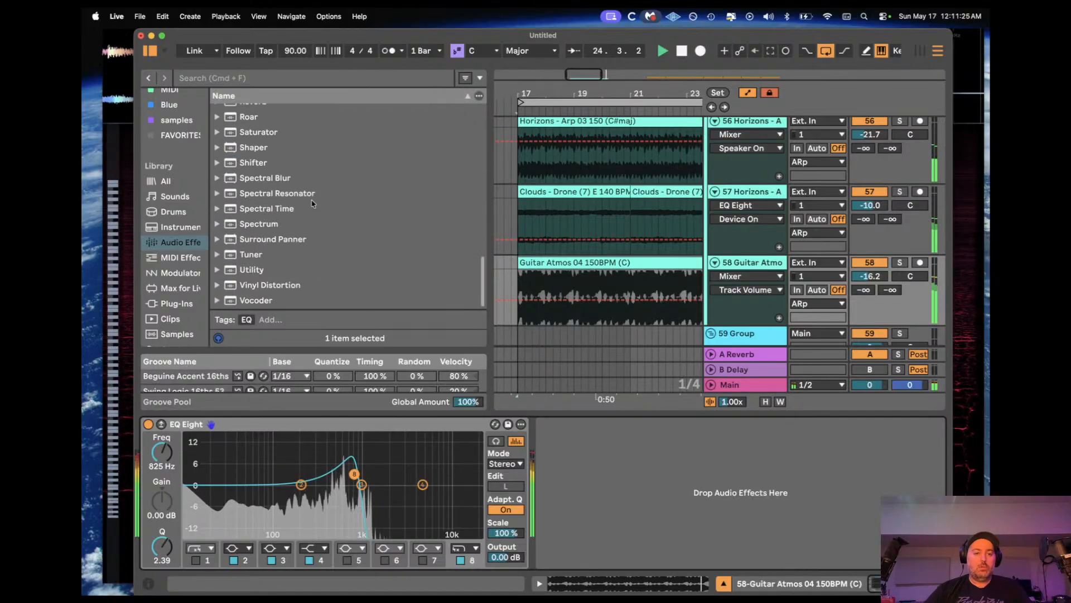
pyautogui.scroll(3, 258, 198)
pyautogui.click(259, 218)
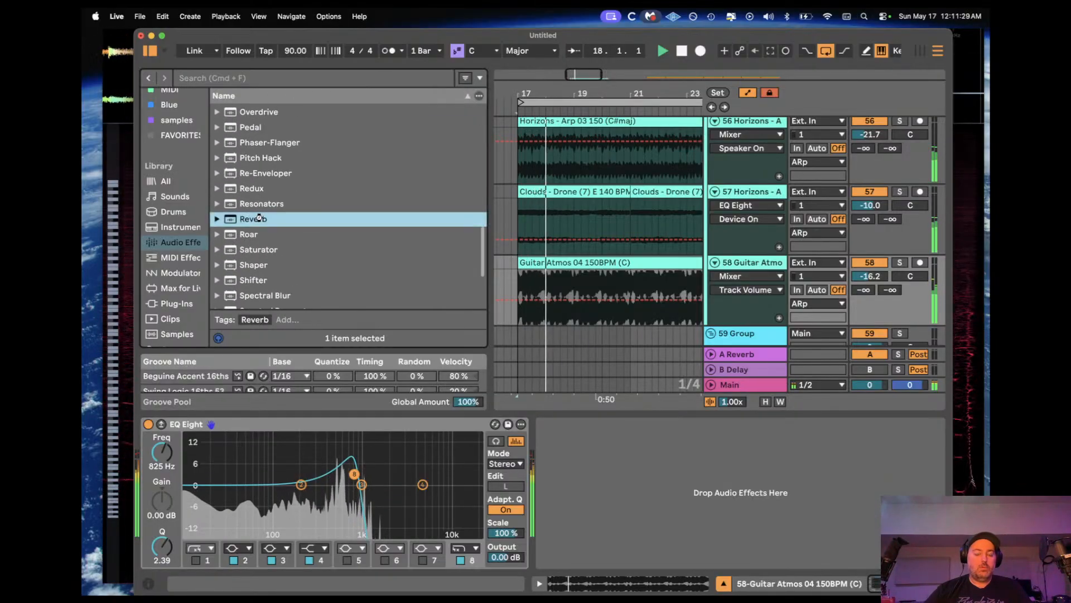
pyautogui.press('Return')
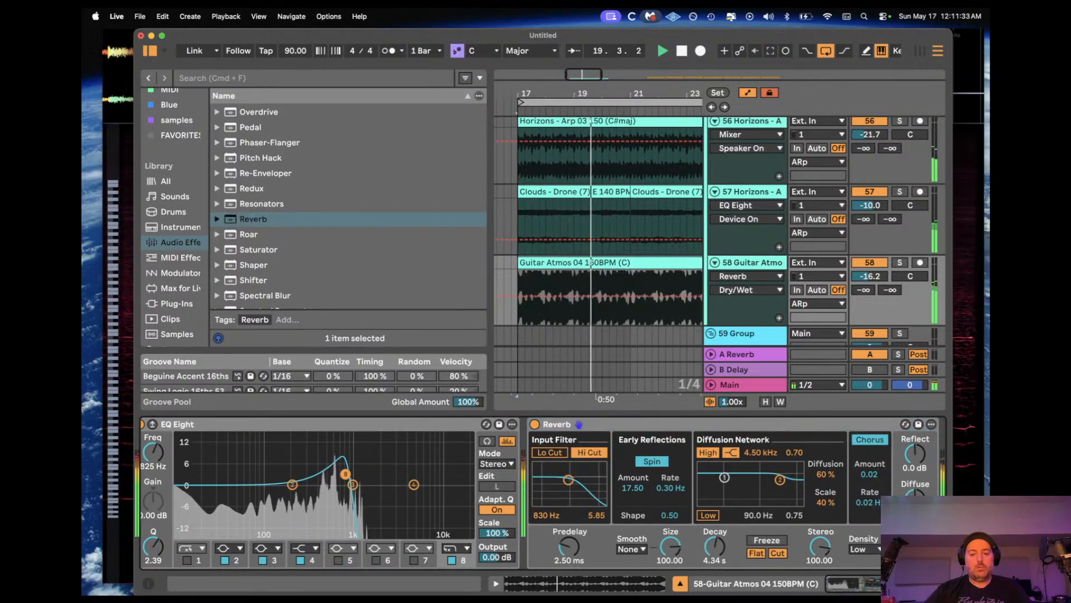
# Step: Readjust the Guitar Atmos EQ Eight's band 8 high cut to about 808 Hz with a Q of 1.11
pyautogui.moveTo(345, 472); pyautogui.dragTo(360, 475)
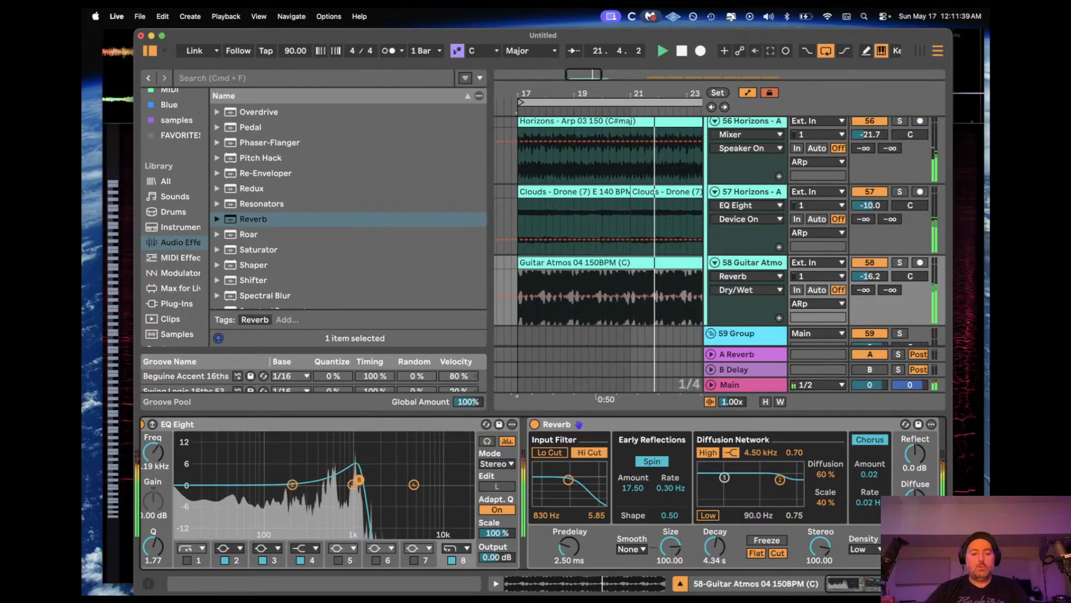
pyautogui.moveTo(343, 489); pyautogui.dragTo(364, 488)
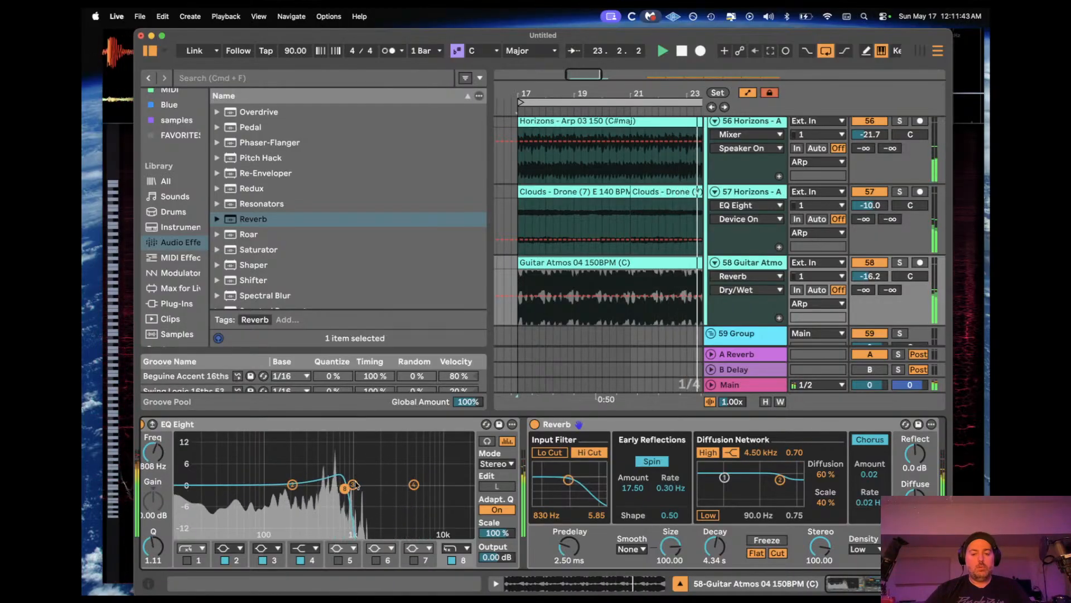
pyautogui.scroll(-5, 184, 258)
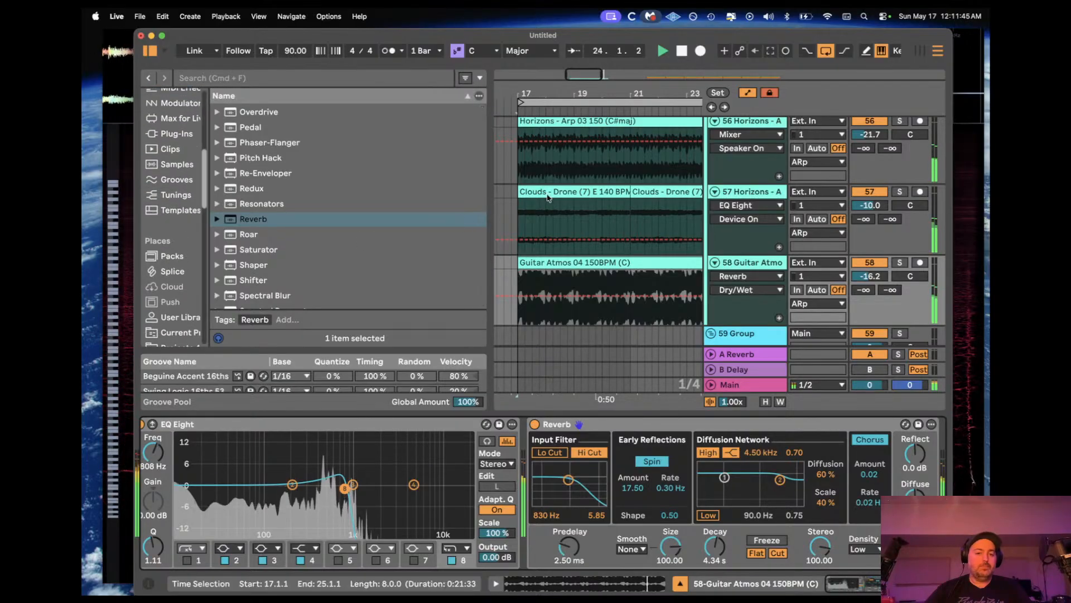
pyautogui.moveTo(586, 74); pyautogui.dragTo(586, 56)
pyautogui.scroll(5, 615, 207)
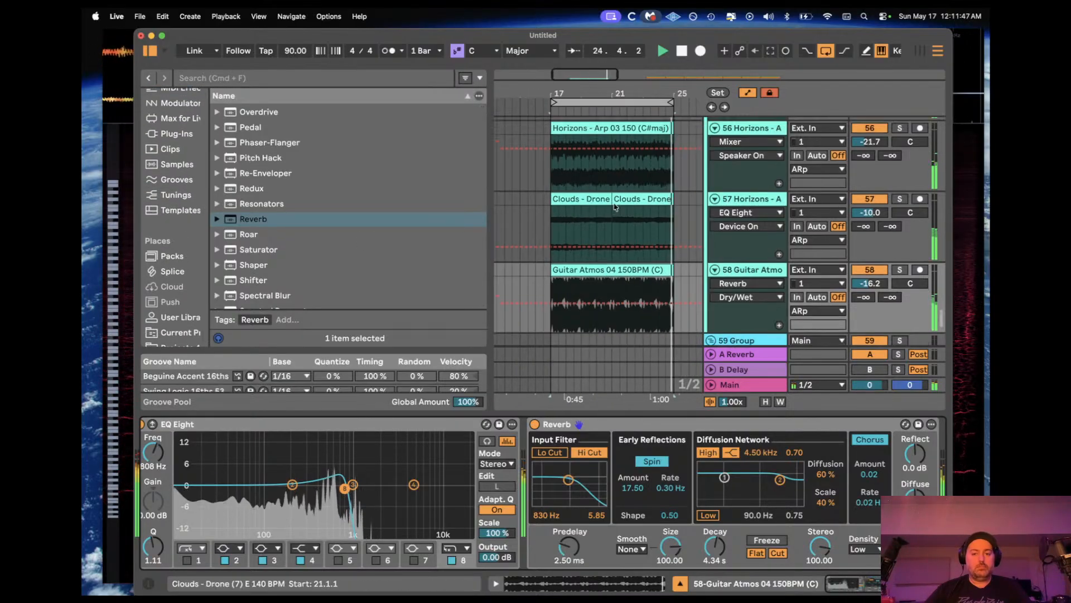
# Step: Review the Stickz drum loop, Horizons arp and Cmin chord clips, and check the Cmin track's device chain
pyautogui.click(558, 128)
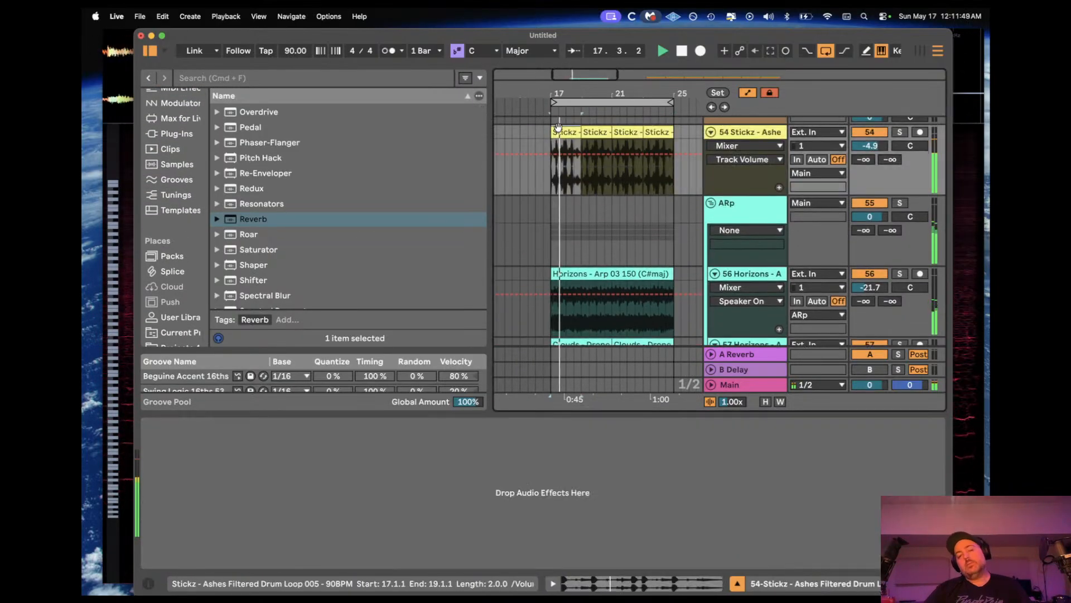
pyautogui.click(737, 584)
pyautogui.scroll(-8, 653, 370)
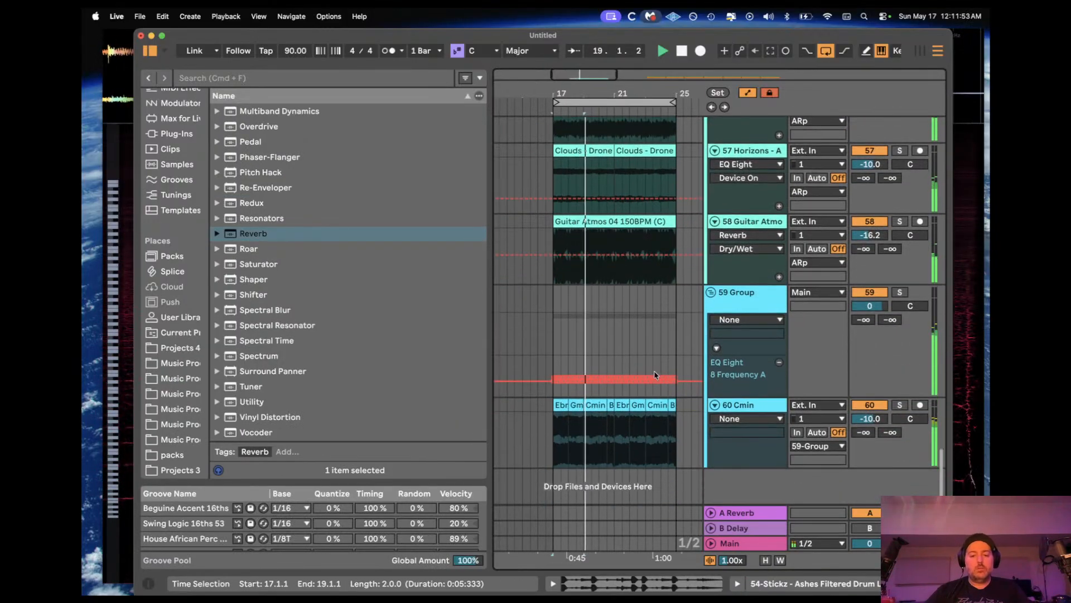
pyautogui.scroll(2, 608, 218)
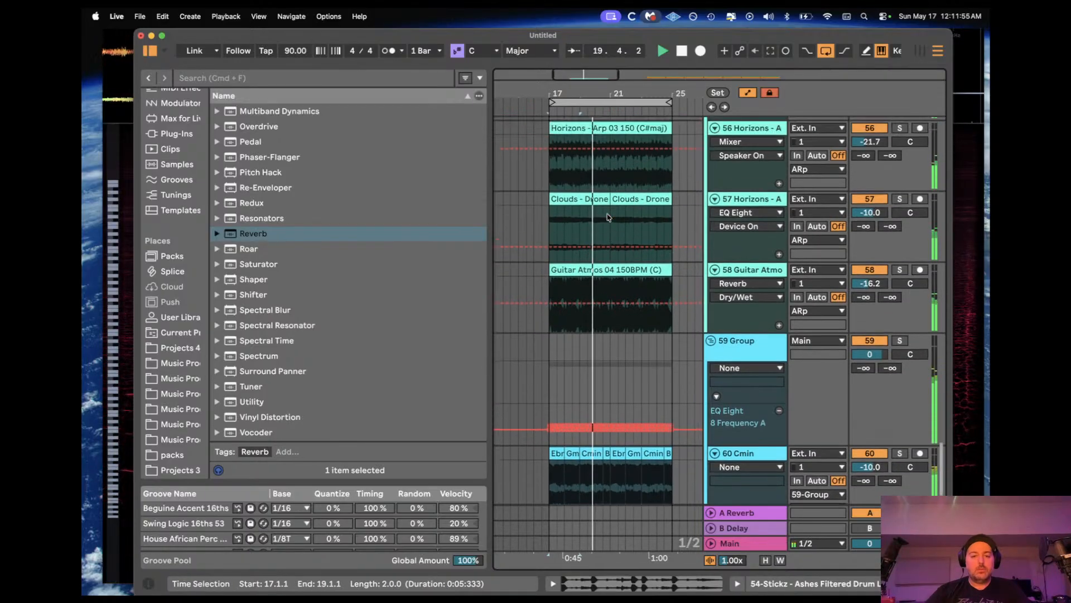
pyautogui.scroll(2, 591, 201)
pyautogui.click(579, 188)
pyautogui.scroll(-4, 578, 188)
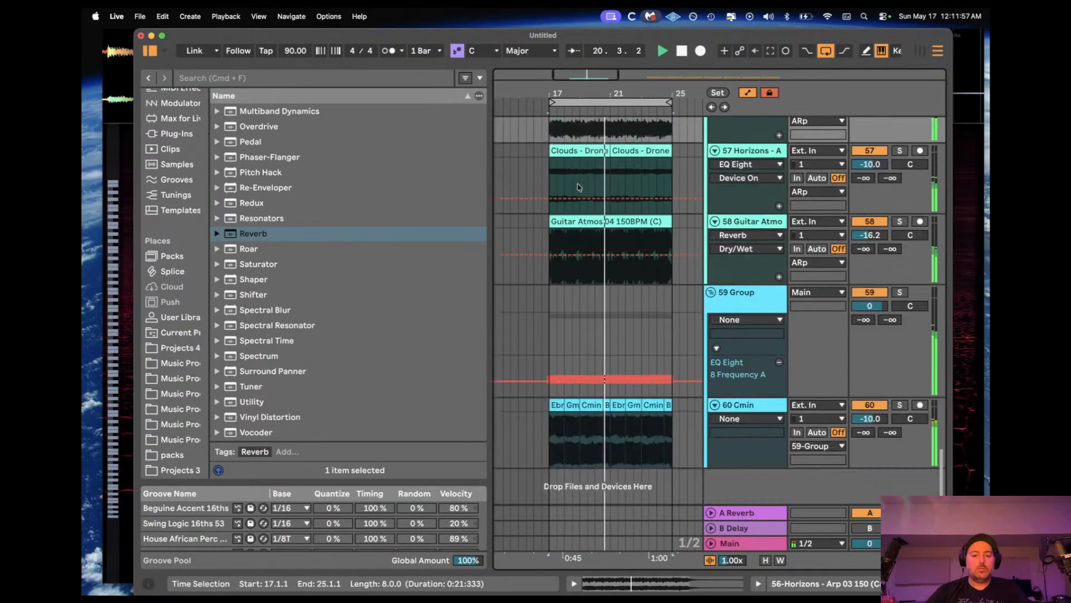
pyautogui.click(667, 404)
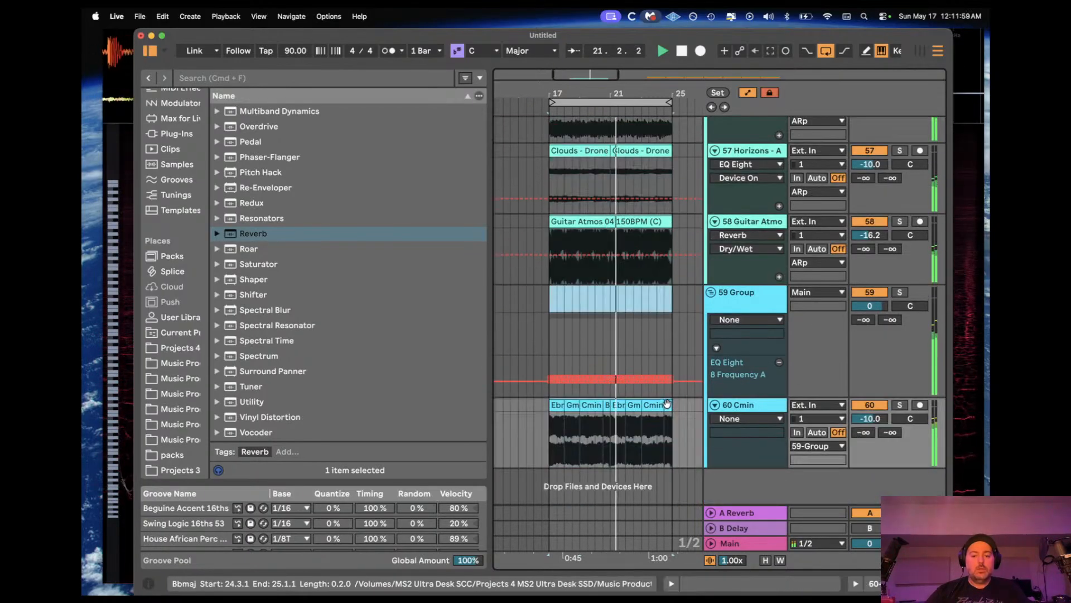
pyautogui.doubleClick(668, 403)
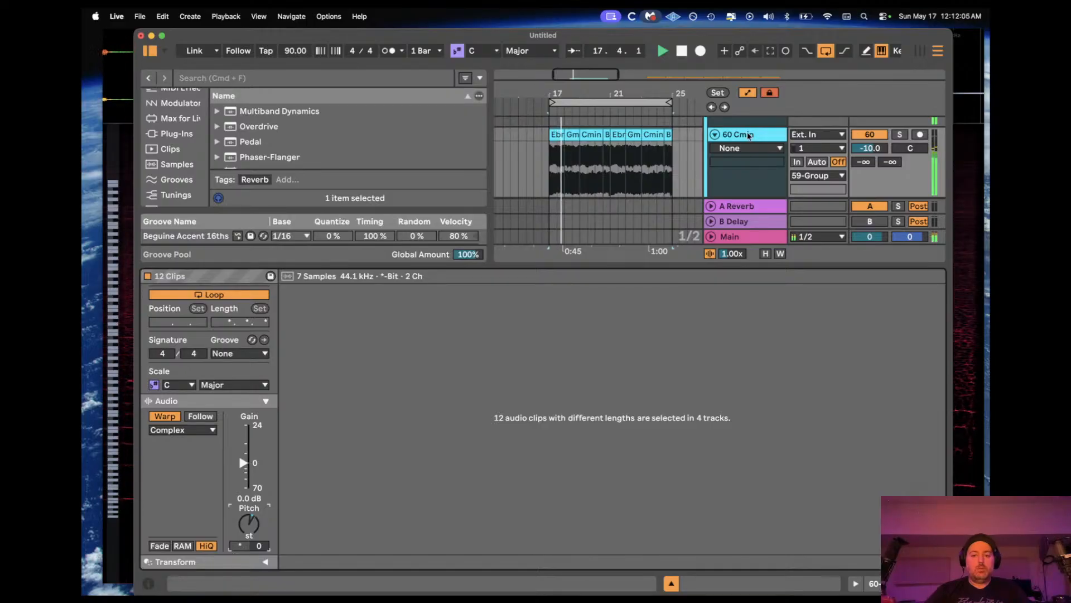
pyautogui.doubleClick(745, 135)
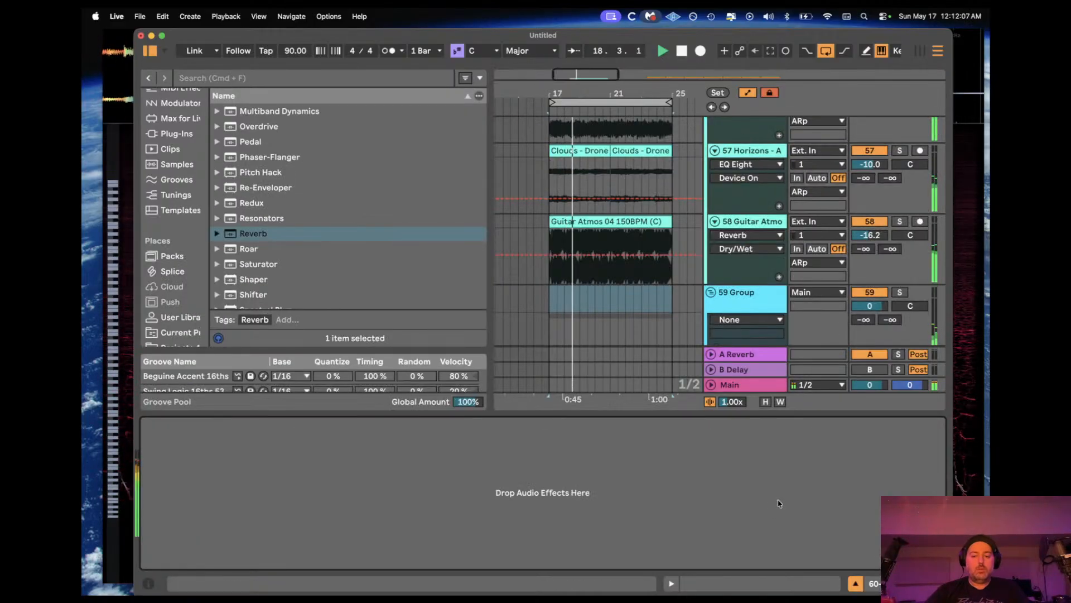
pyautogui.click(855, 583)
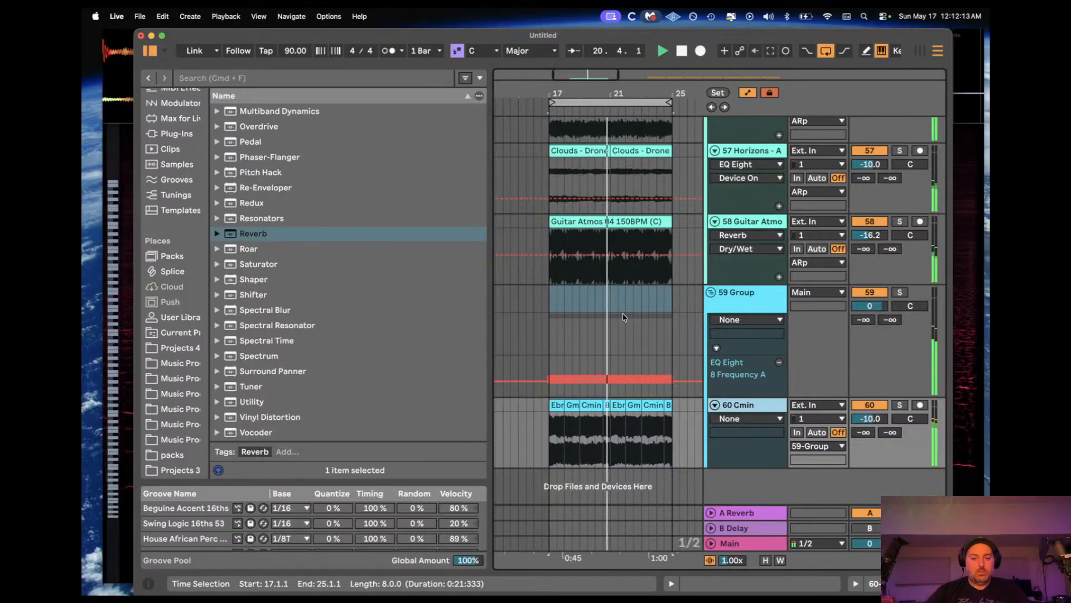
# Step: Mute the Stickz Ashes drum loop track and insert a new audio track directly below it
pyautogui.click(547, 236)
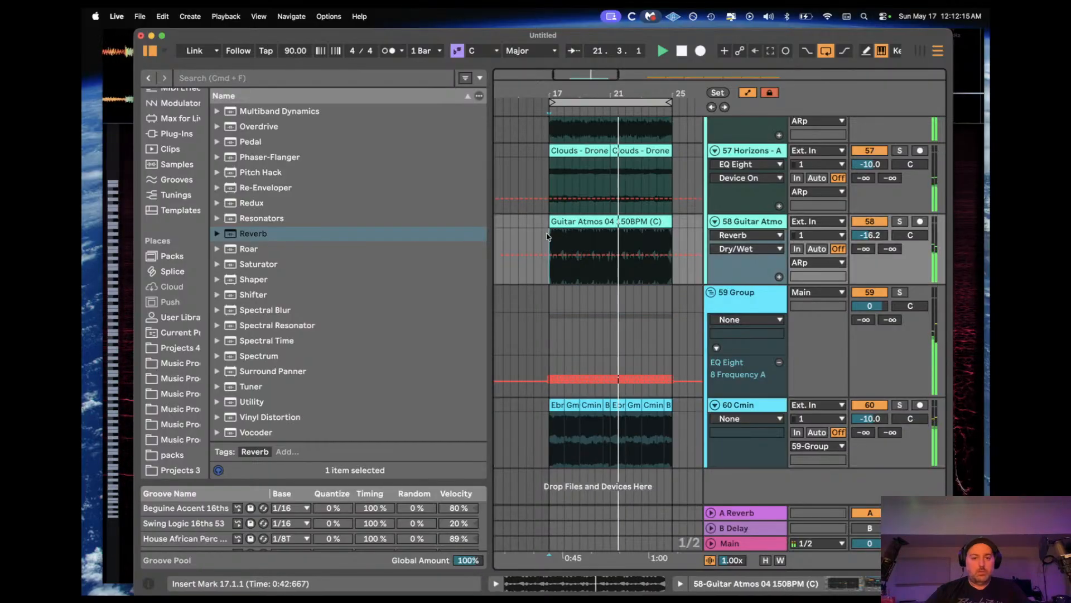
pyautogui.scroll(8, 547, 236)
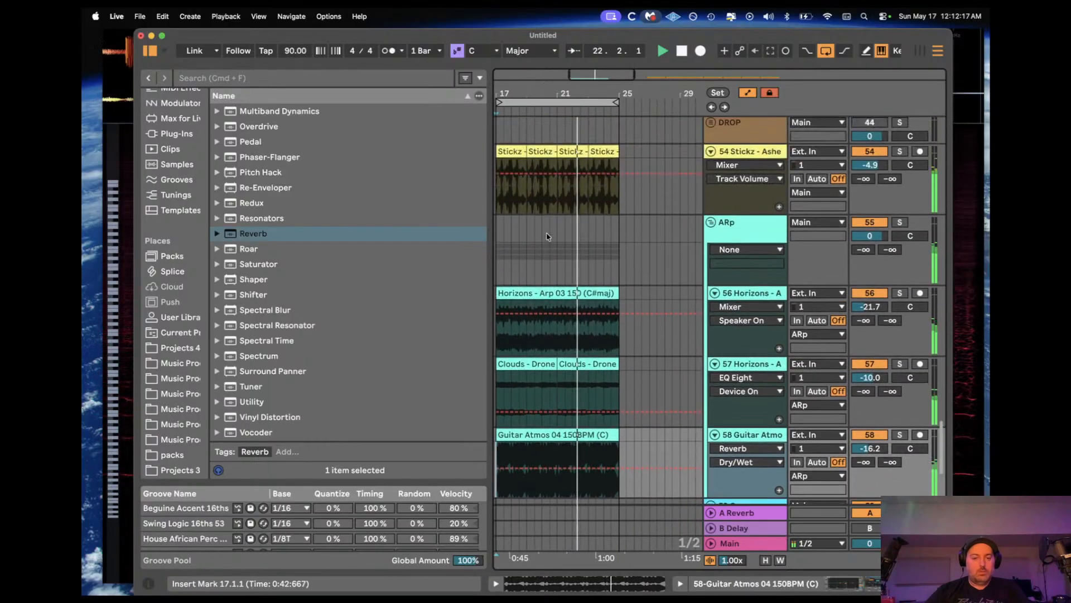
pyautogui.moveTo(489, 185); pyautogui.dragTo(362, 189)
pyautogui.moveTo(482, 75); pyautogui.dragTo(482, 92)
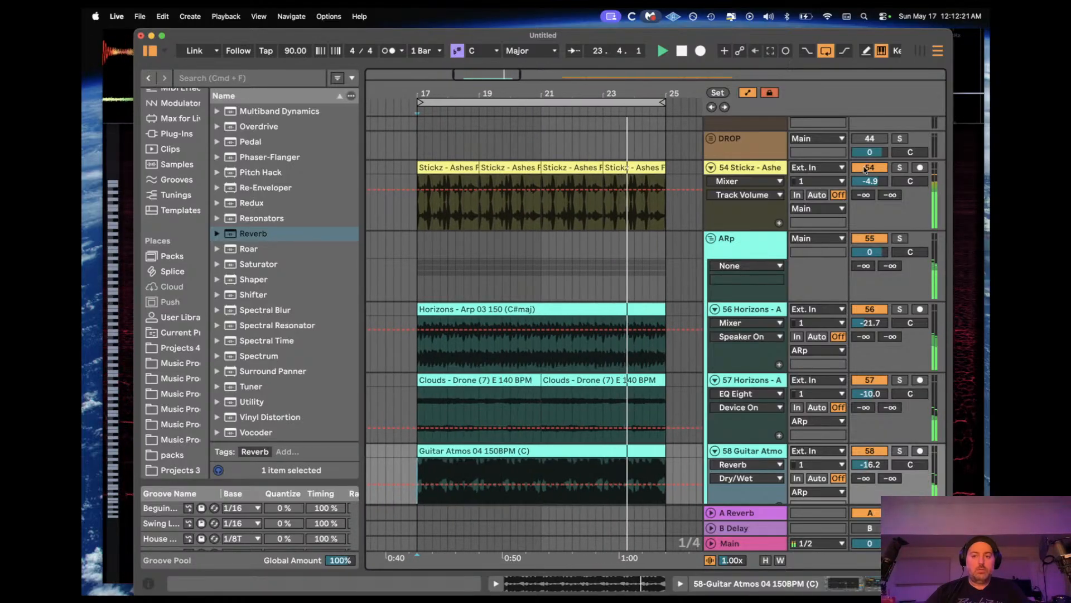
pyautogui.click(869, 168)
pyautogui.click(780, 164)
pyautogui.press('super+t')
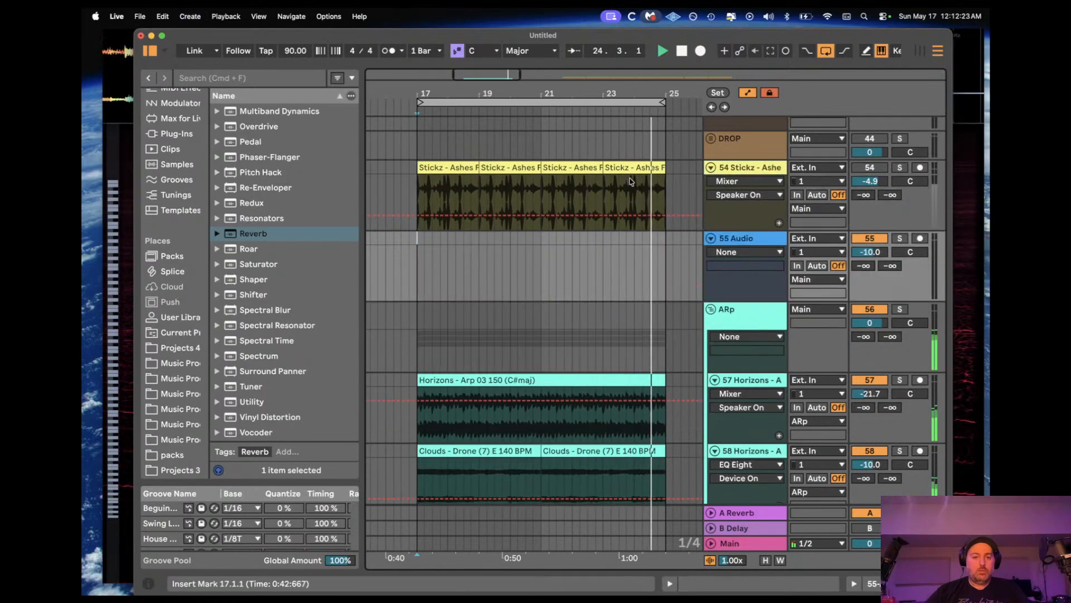
# Step: Browse the Lonely Studios Horizons samples and audition the second file in the Perc Loops folder
pyautogui.scroll(-3, 177, 301)
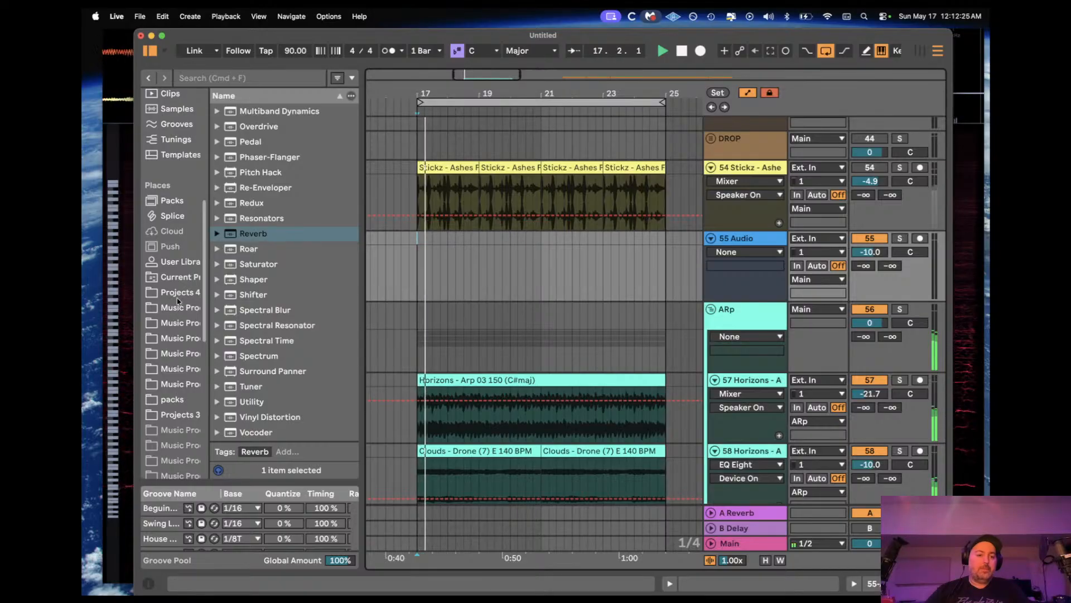
pyautogui.click(177, 299)
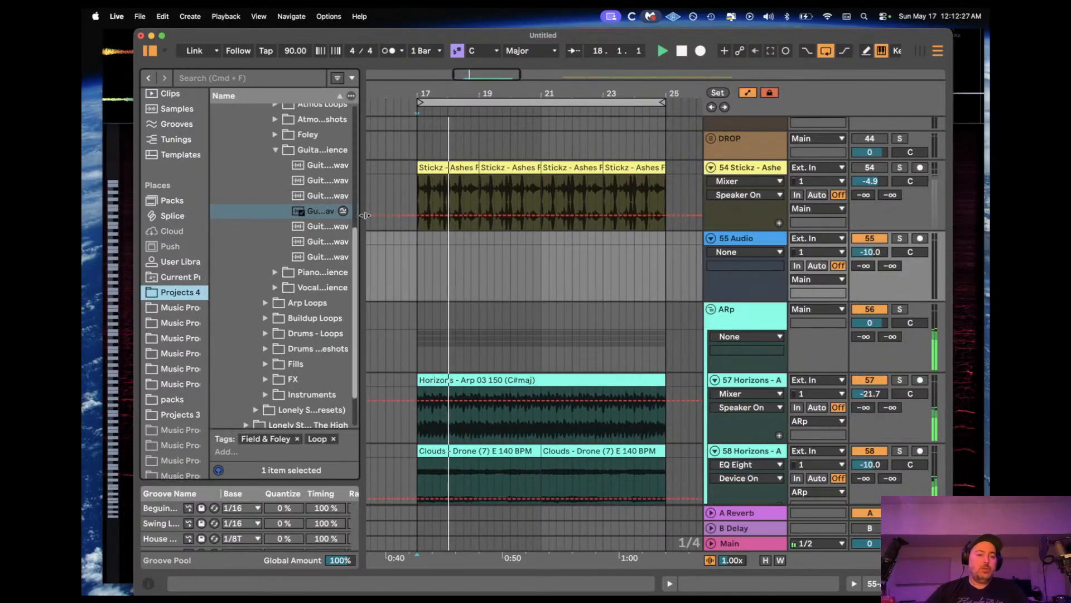
pyautogui.moveTo(362, 201); pyautogui.dragTo(403, 200)
pyautogui.scroll(3, 332, 199)
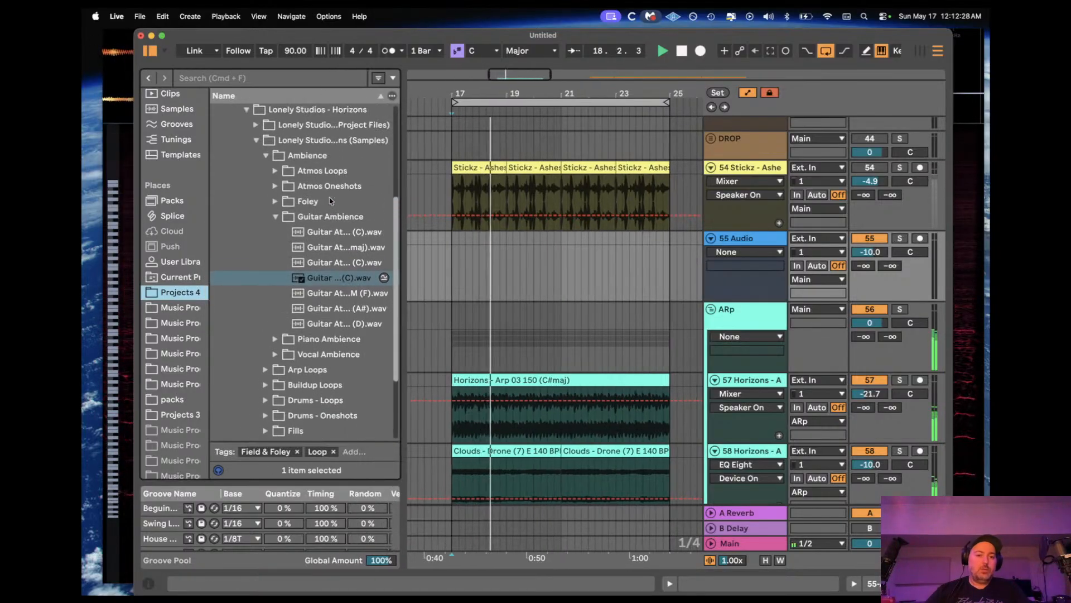
pyautogui.click(282, 218)
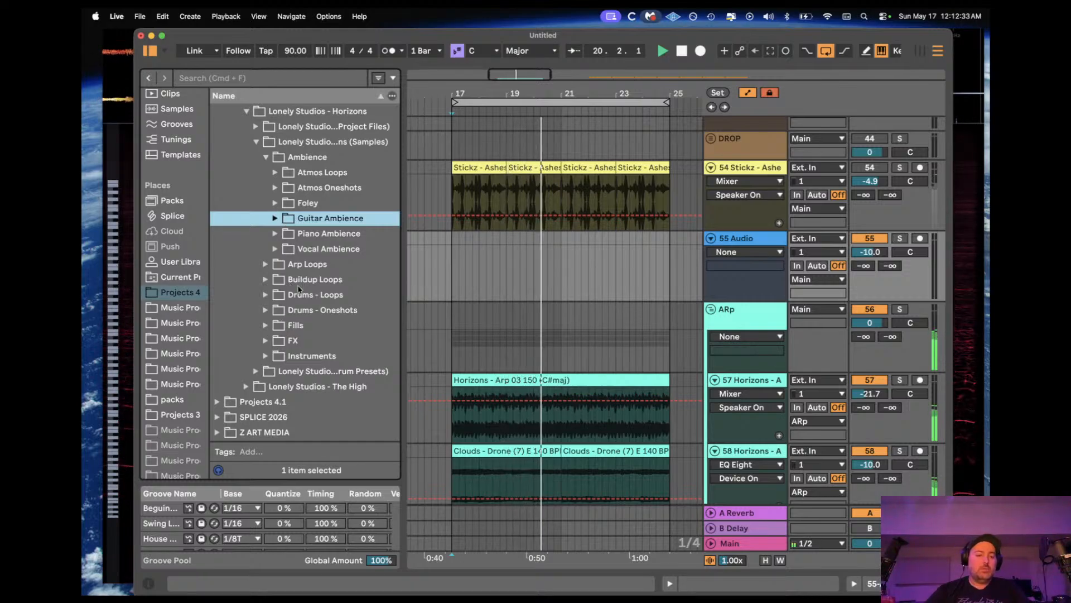
pyautogui.click(265, 294)
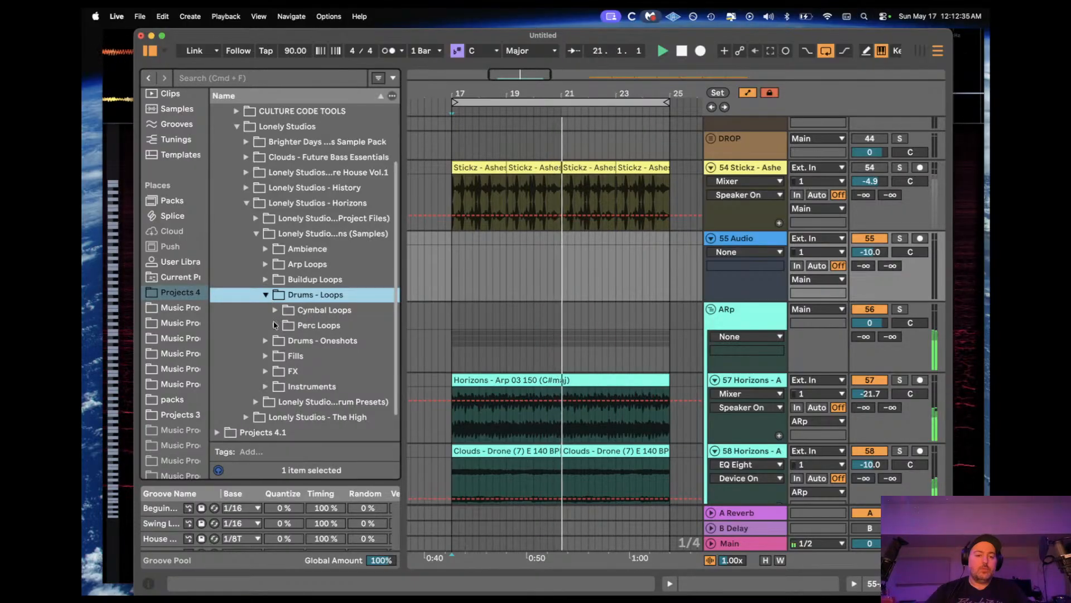
pyautogui.click(273, 325)
pyautogui.click(331, 356)
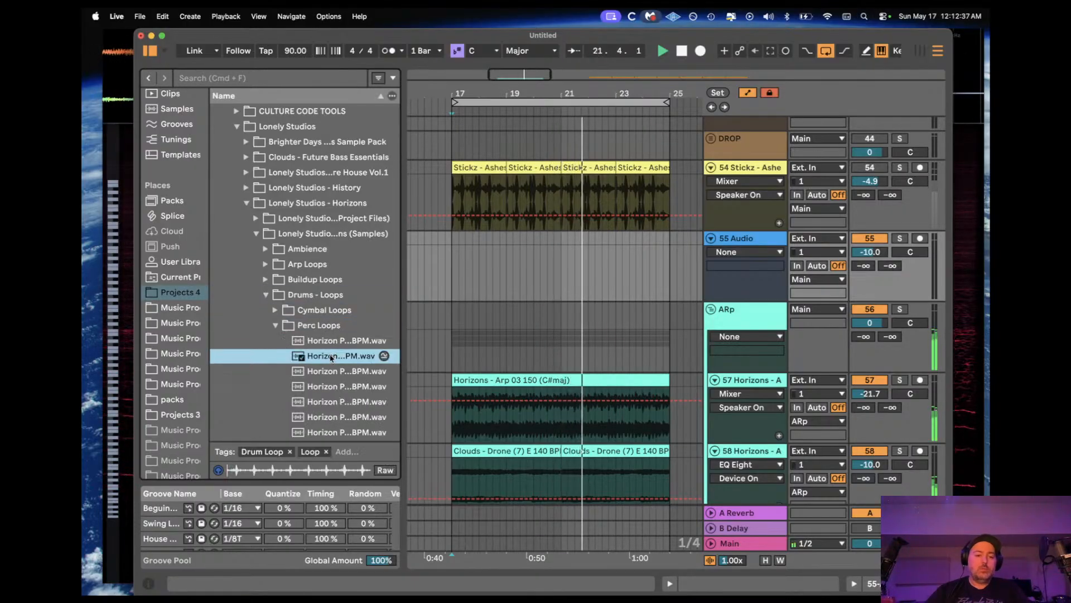
pyautogui.click(275, 325)
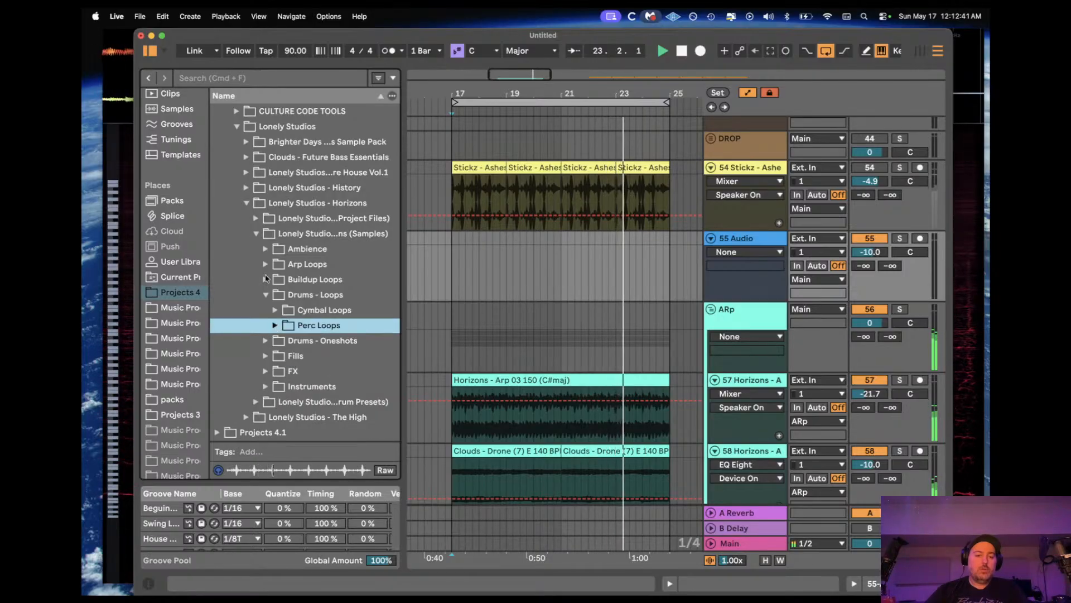
# Step: Look through the drum loop folders of the Lonely Studios History sample pack
pyautogui.click(246, 188)
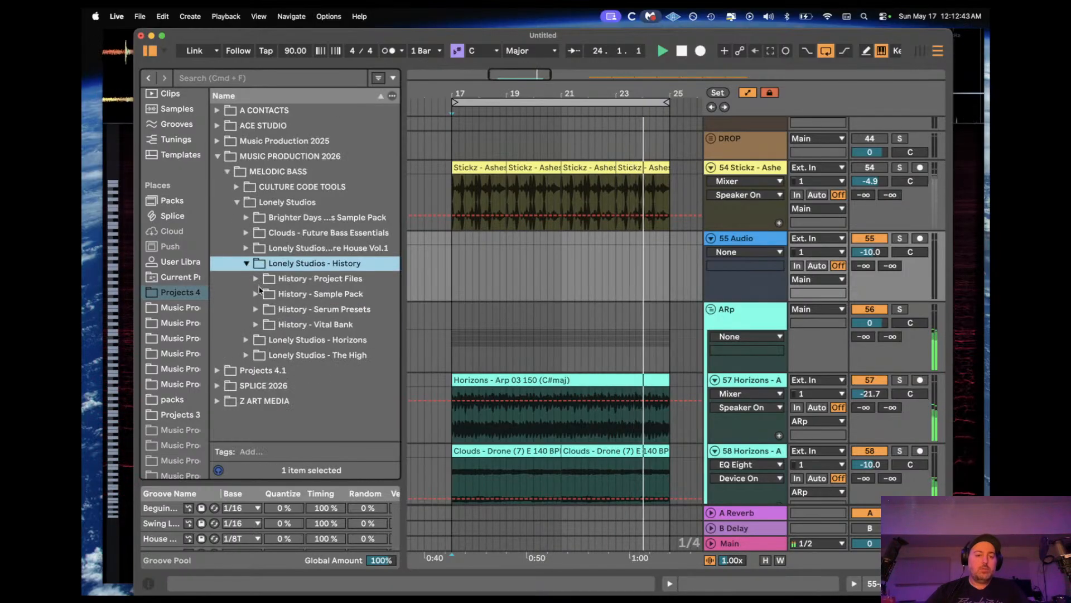
pyautogui.click(255, 293)
pyautogui.click(266, 308)
pyautogui.click(276, 341)
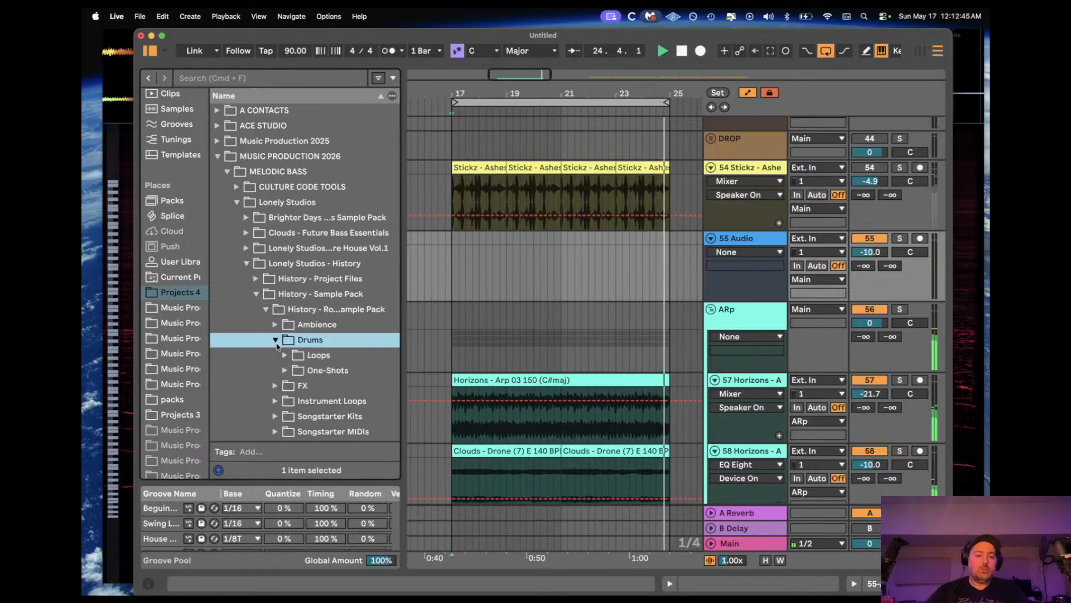
pyautogui.click(285, 355)
pyautogui.scroll(-3, 309, 377)
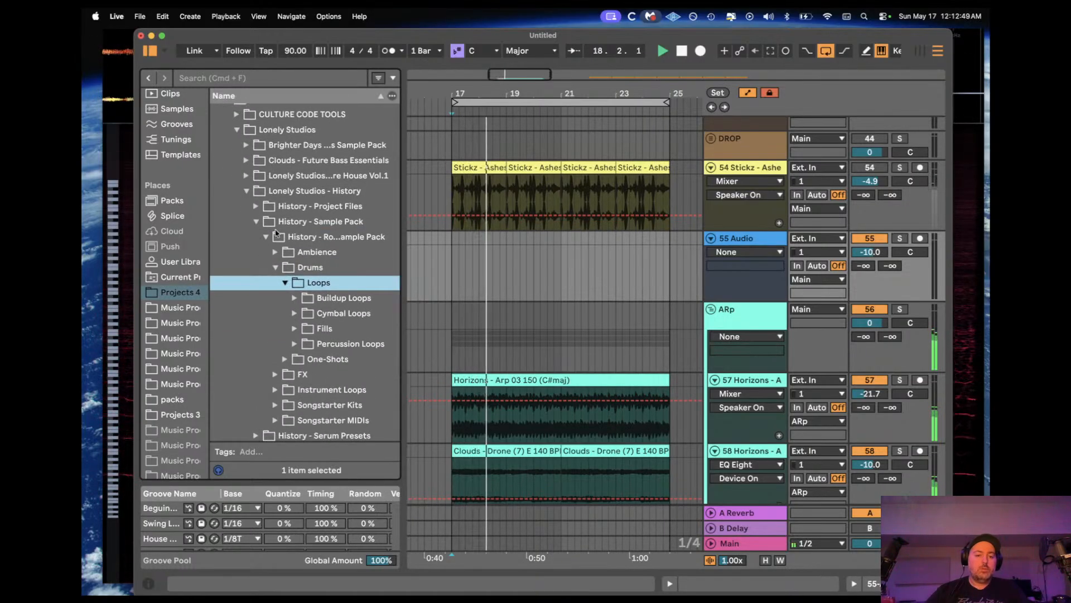
pyautogui.scroll(3, 255, 215)
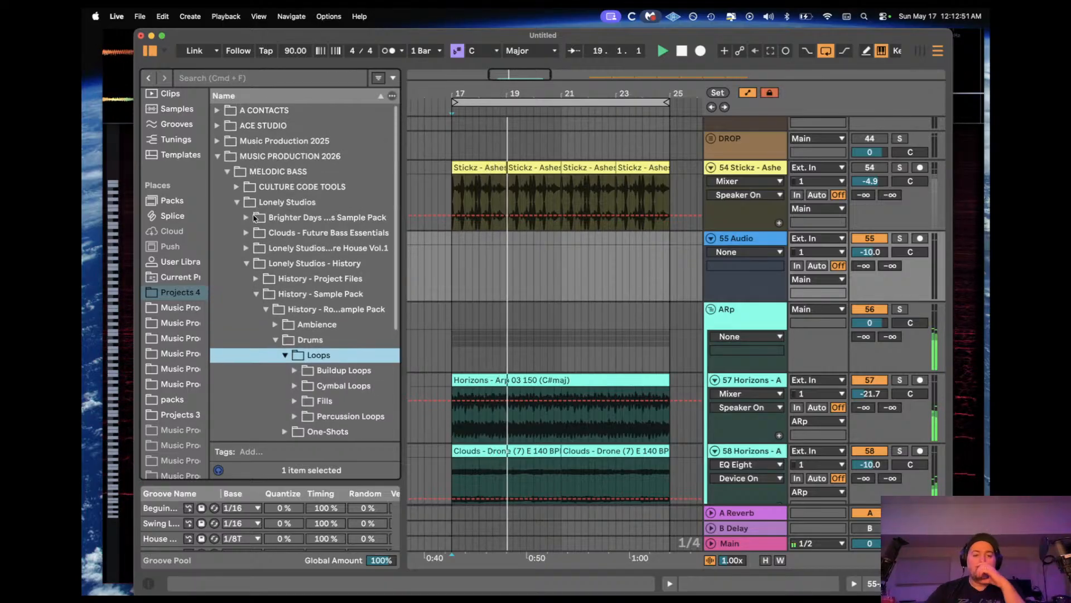
# Step: Look through the Music Production 2025 folder for another drum sample pack
pyautogui.click(218, 141)
pyautogui.scroll(-4, 262, 189)
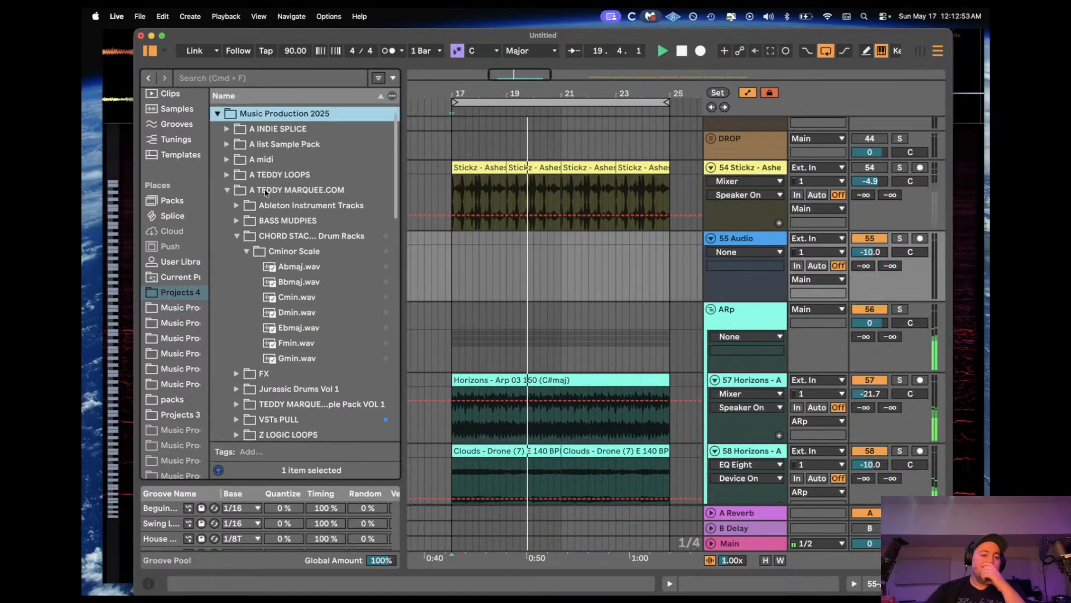
pyautogui.scroll(-3, 266, 193)
pyautogui.scroll(5, 266, 192)
pyautogui.scroll(-6, 266, 193)
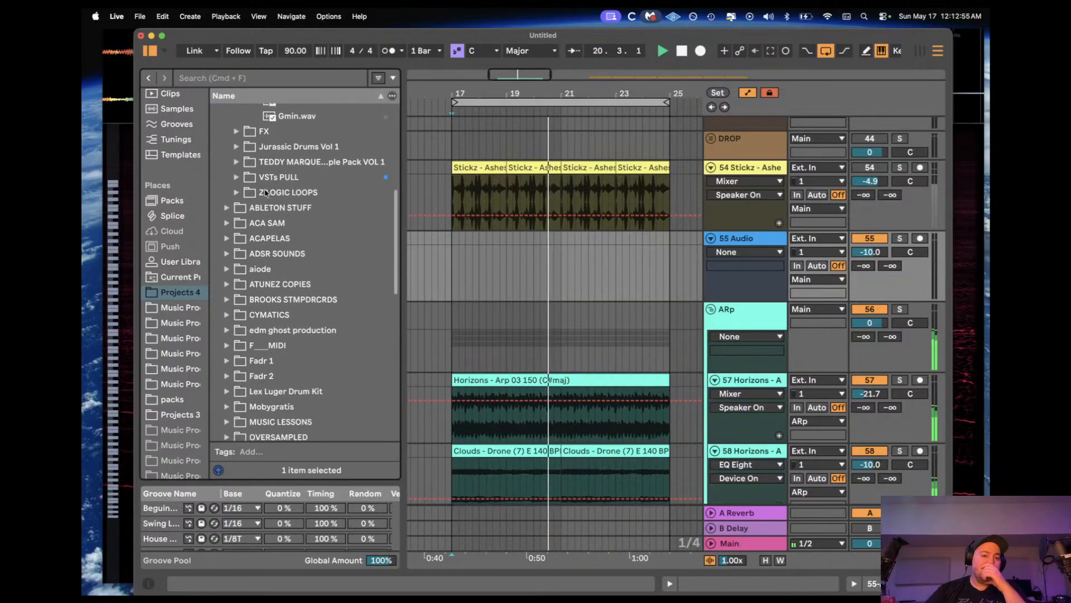
pyautogui.scroll(-8, 266, 192)
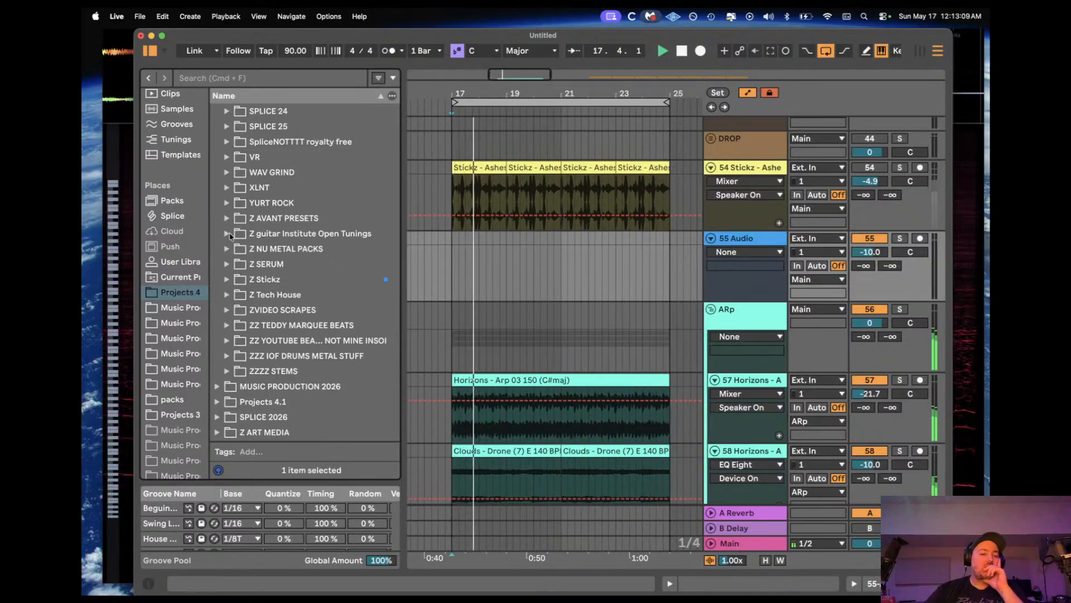
# Step: Browse the Z Stickz Ashes sample pack and audition Ashes Filtered Texture Loop 003 - 90BPM
pyautogui.click(228, 279)
pyautogui.scroll(-5, 260, 288)
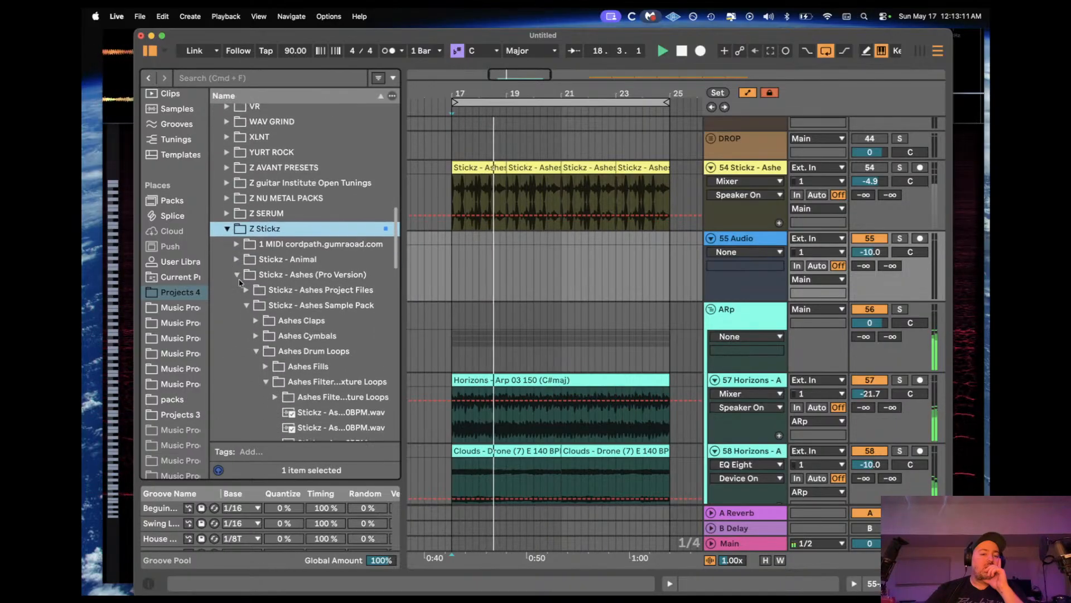
pyautogui.scroll(-3, 270, 235)
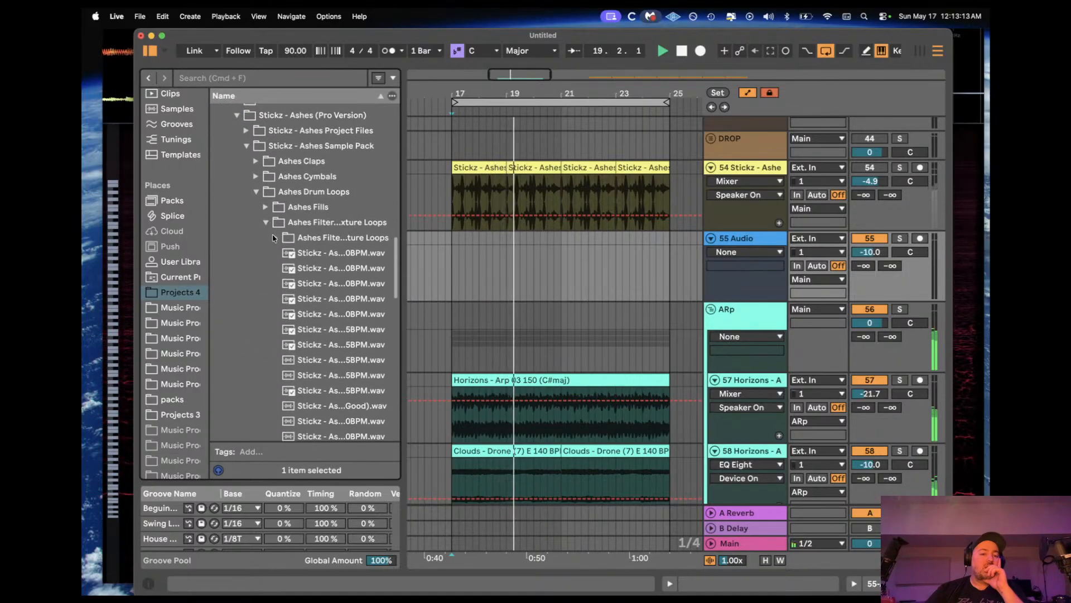
pyautogui.click(274, 239)
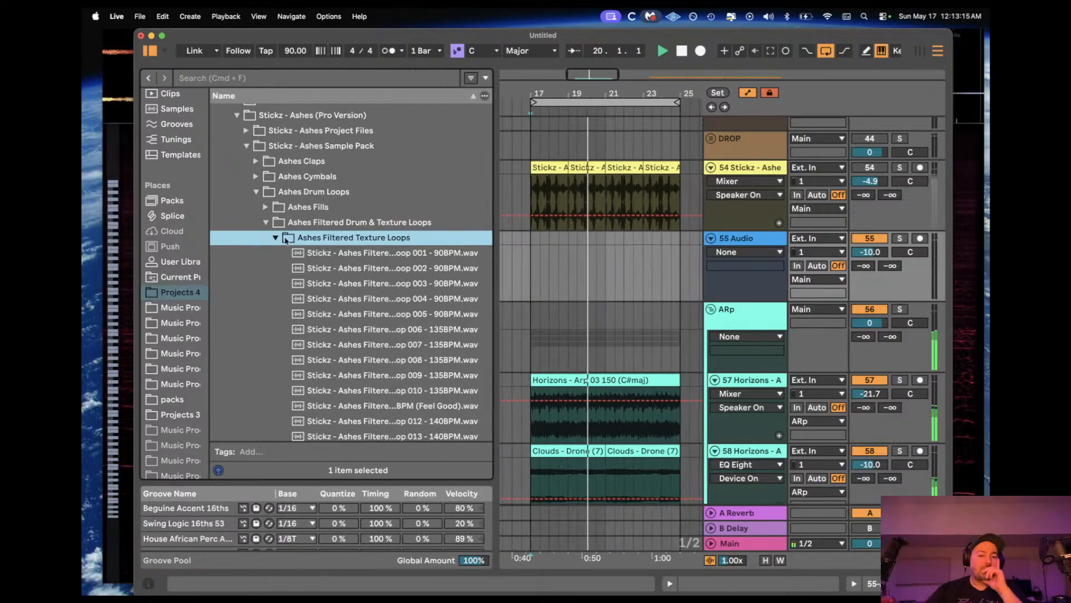
pyautogui.click(335, 284)
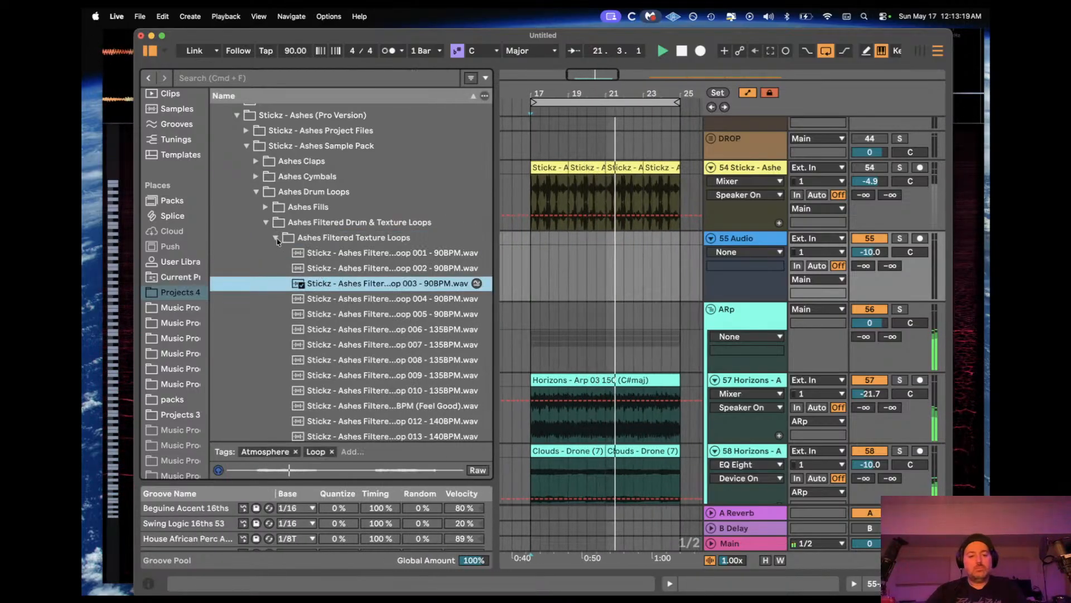
pyautogui.click(276, 238)
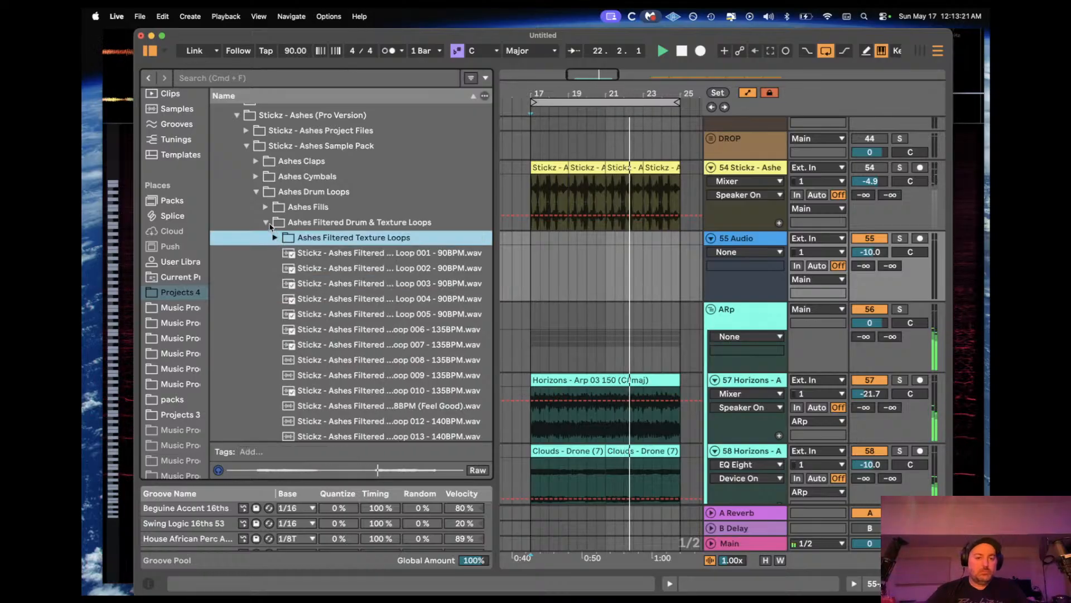
# Step: Audition the loops in the Ashes Filtered Drum & Texture Loops folder, from 001 and 005 through 008
pyautogui.click(266, 223)
pyautogui.click(266, 223)
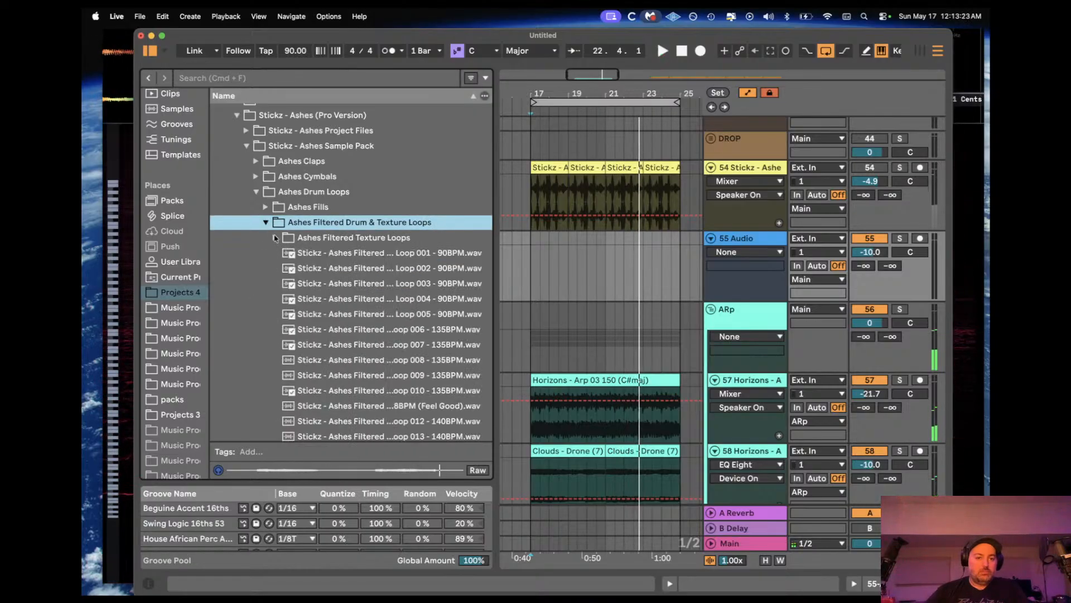
pyautogui.click(304, 255)
pyautogui.click(360, 315)
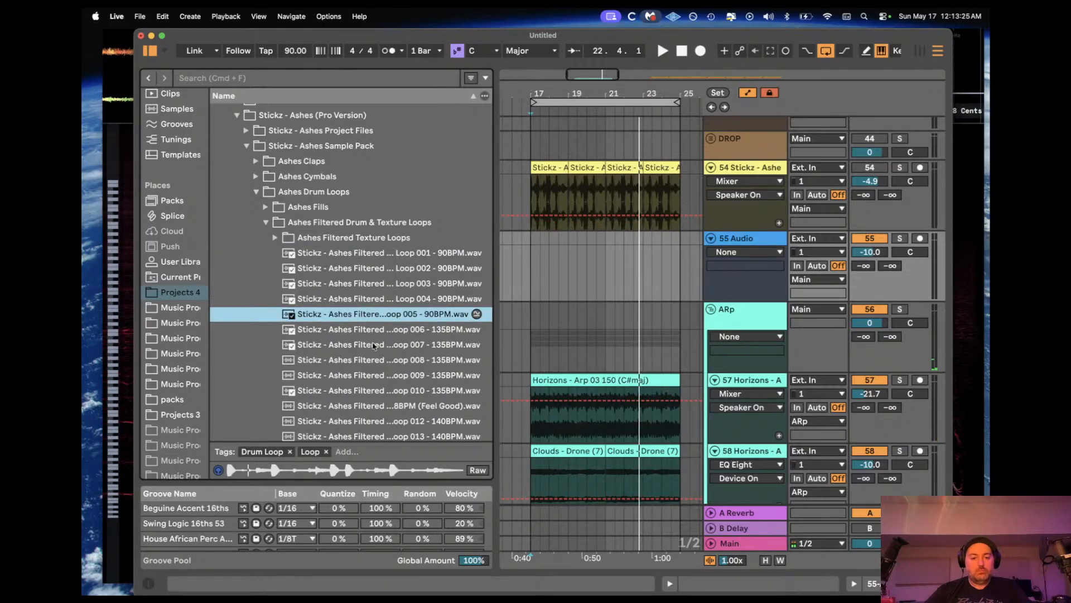
pyautogui.press('Down')
pyautogui.press('Down')
pyautogui.press('Down')
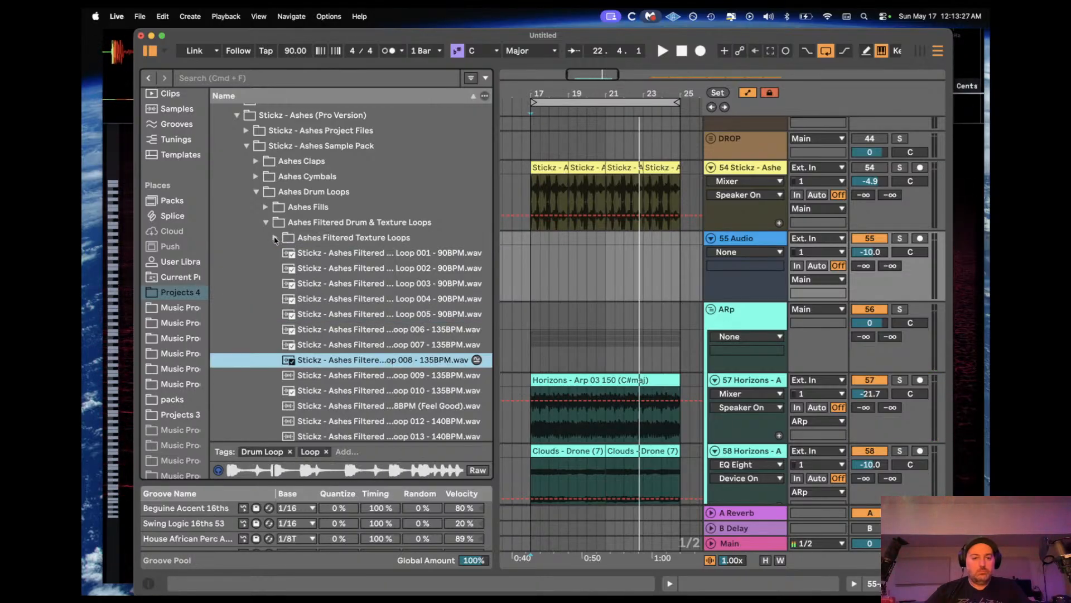
# Step: Place Ashes Filtered Drum Loop 008 - 135BPM at bar 17 of the new audio track, set its volume to -5.1 dB and play it
pyautogui.moveTo(322, 360); pyautogui.dragTo(583, 257)
pyautogui.moveTo(876, 250); pyautogui.dragTo(876, 250)
pyautogui.press('space')
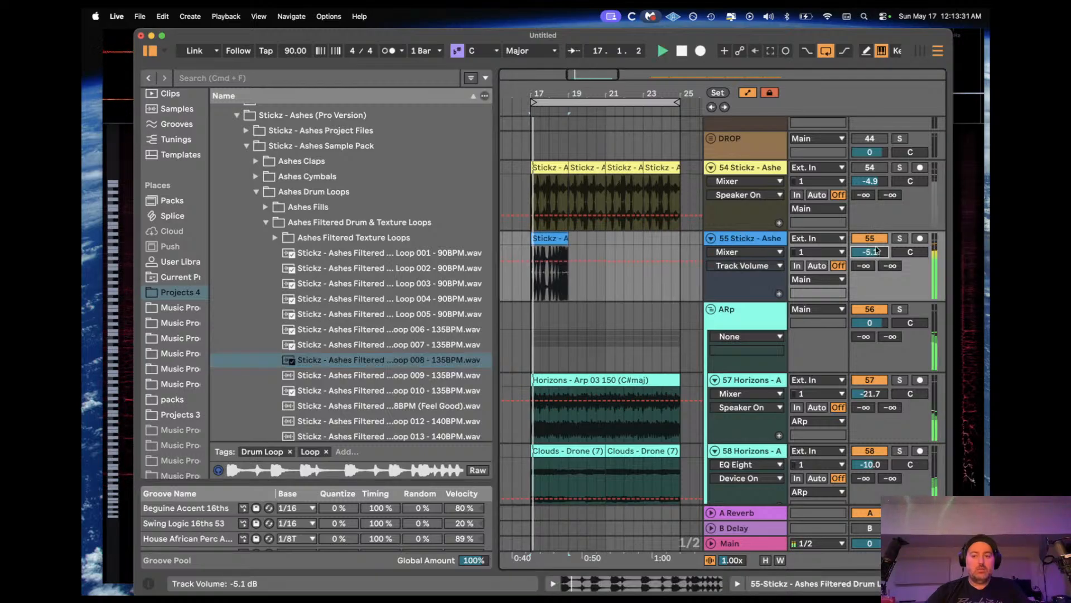
# Step: Set track 55's volume to -1.3 dB and repeat its Filtered Drum Loop 008 clip from bar 17 to bar 25
pyautogui.click(557, 240)
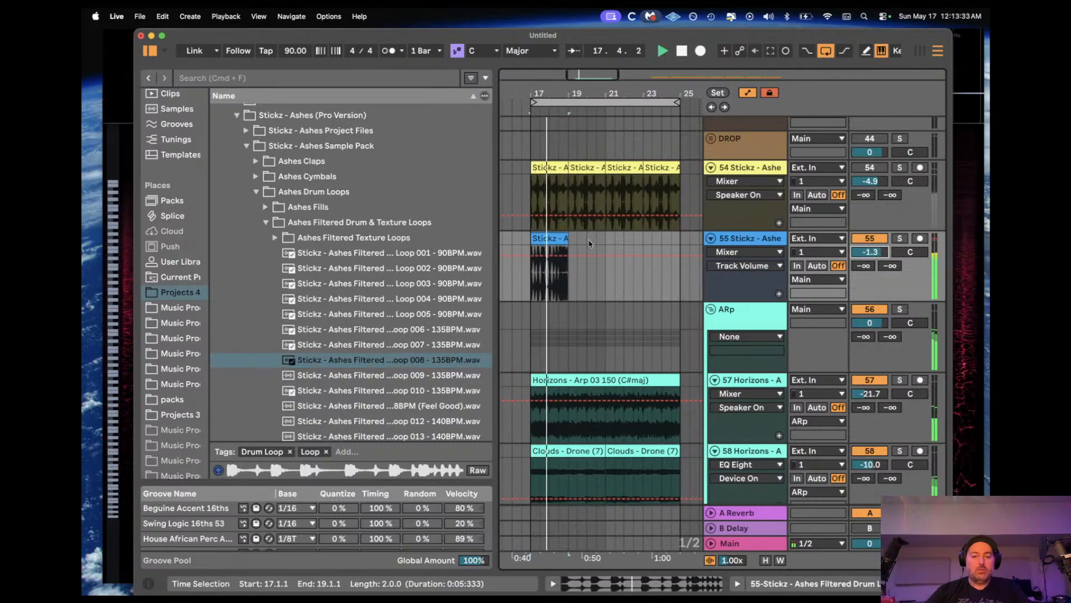
pyautogui.press('super+d')
pyautogui.press('super+d')
pyautogui.press('super+d')
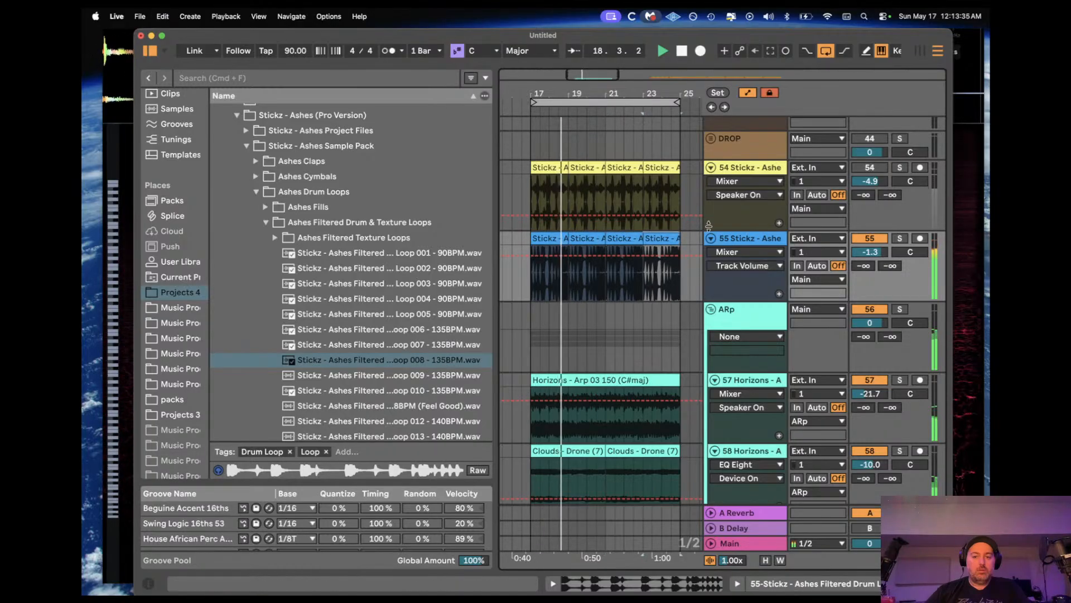
# Step: Add an empty audio track below the Filtered Drum Loop 008 track and mute track 55
pyautogui.press('super+t')
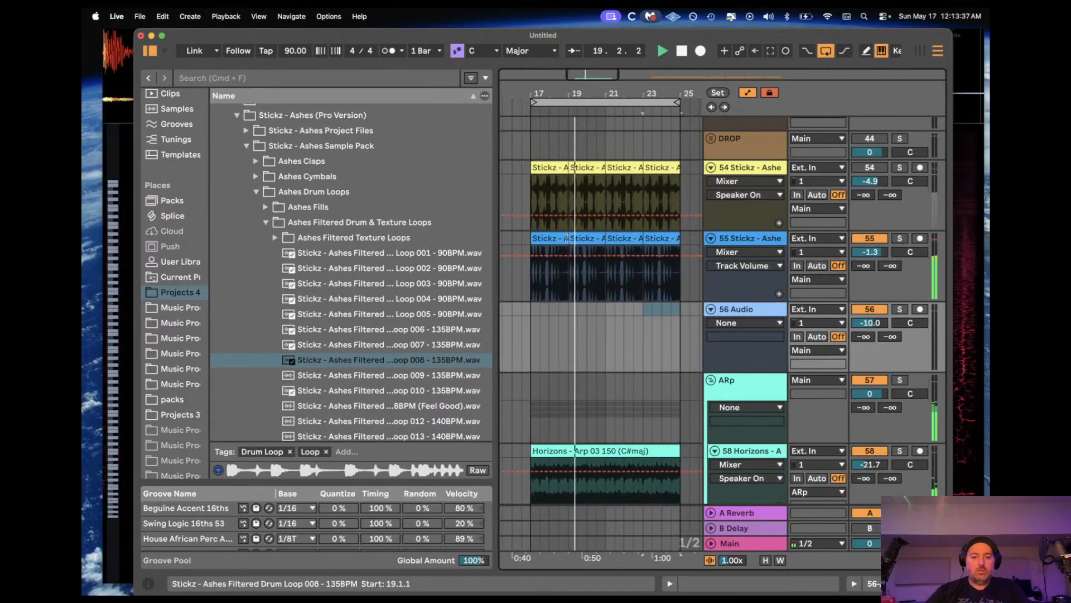
pyautogui.scroll(-2, 870, 192)
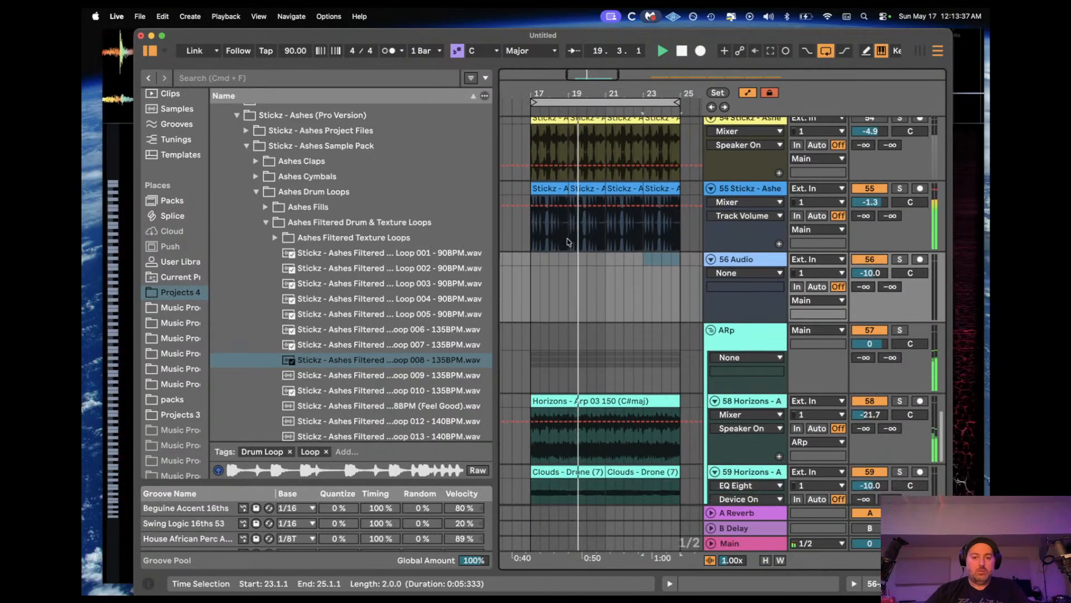
pyautogui.click(870, 188)
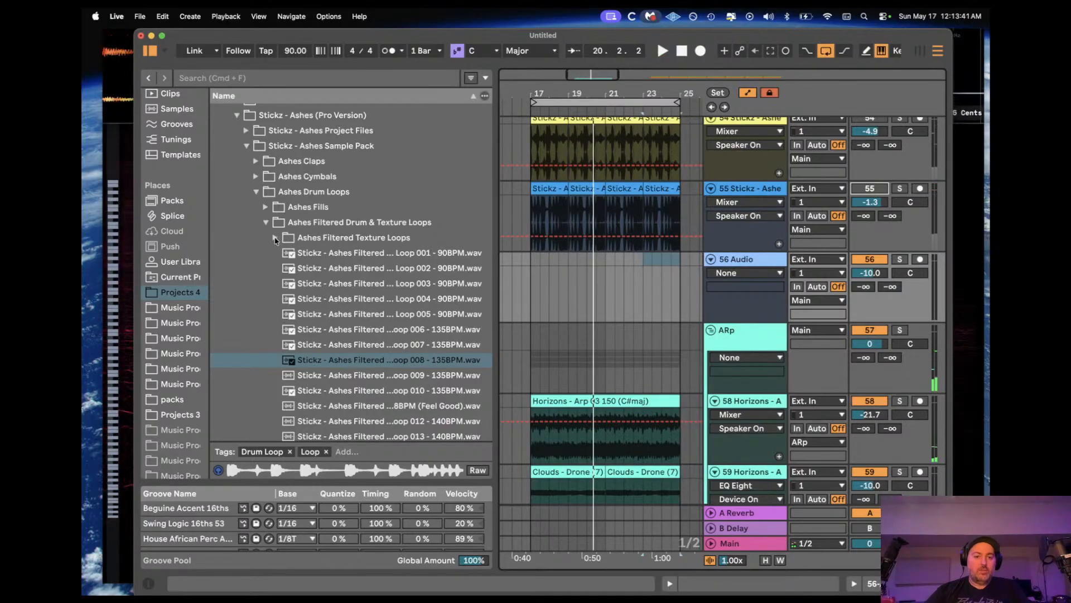
# Step: Audition loops 008 and 010 - 135BPM in the Ashes Filtered Texture Loops folder
pyautogui.click(275, 240)
pyautogui.click(265, 223)
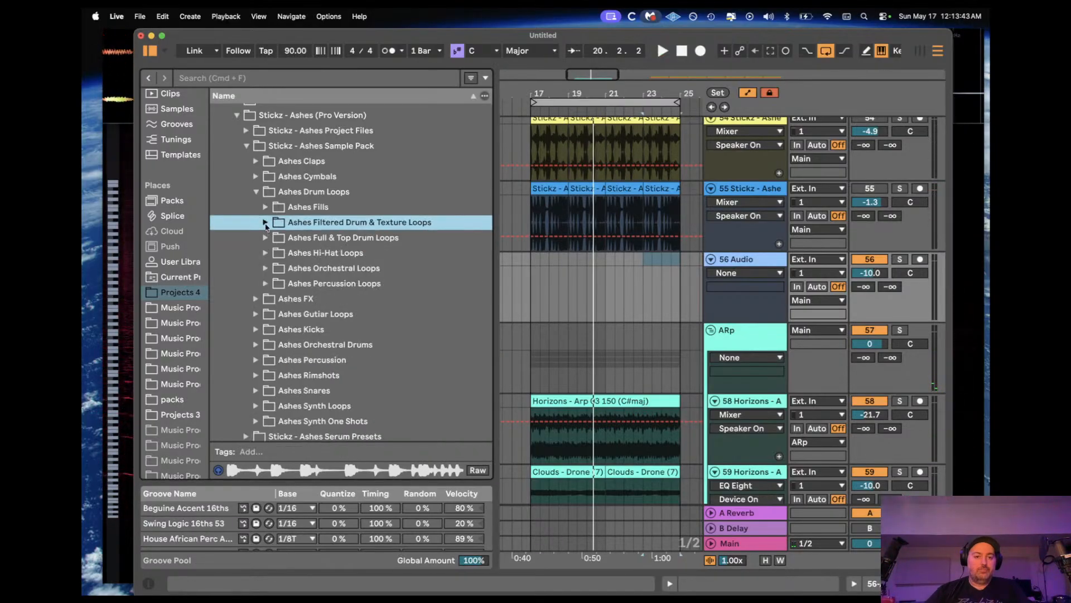
pyautogui.click(266, 222)
pyautogui.click(343, 284)
pyautogui.click(389, 361)
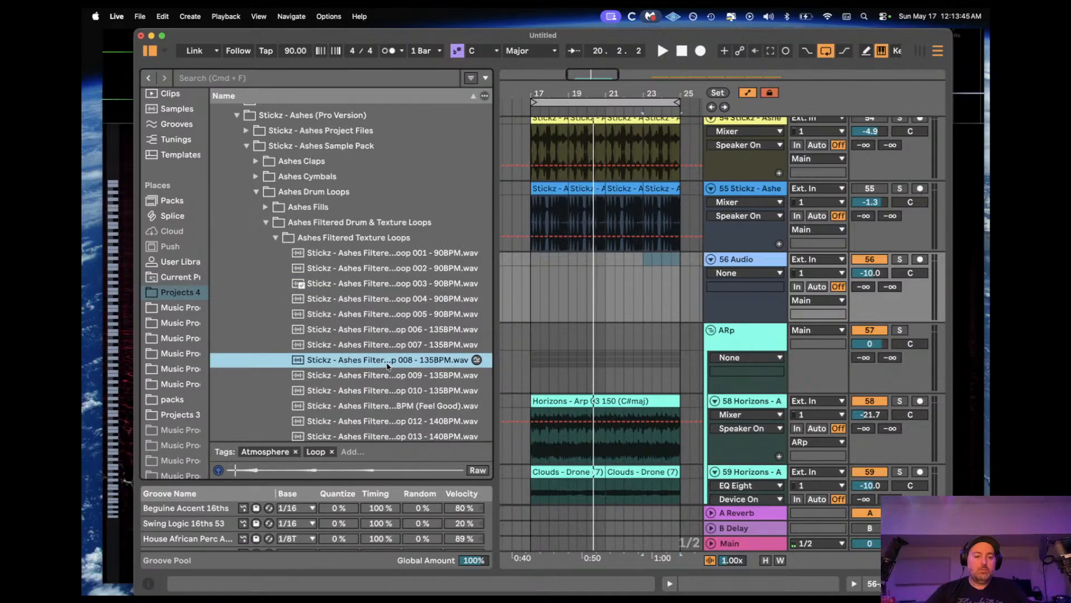
pyautogui.click(393, 387)
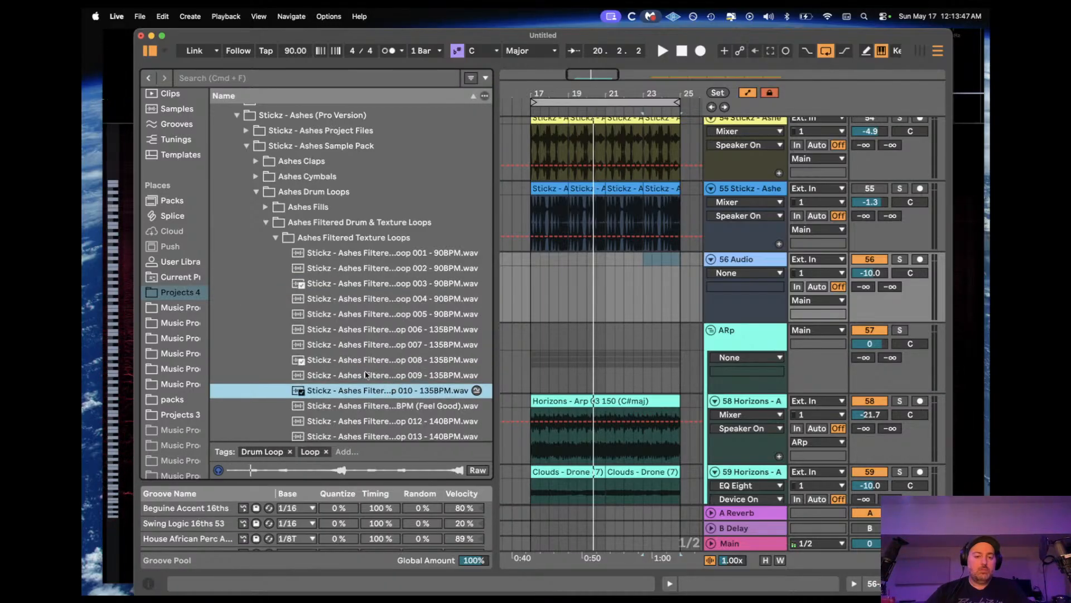
# Step: Fill bars 17 to 25 of track 56 with Ashes Filtered Texture Loop 008 - 135BPM and set its volume to -7.0 dB during playback
pyautogui.moveTo(340, 360); pyautogui.dragTo(554, 255)
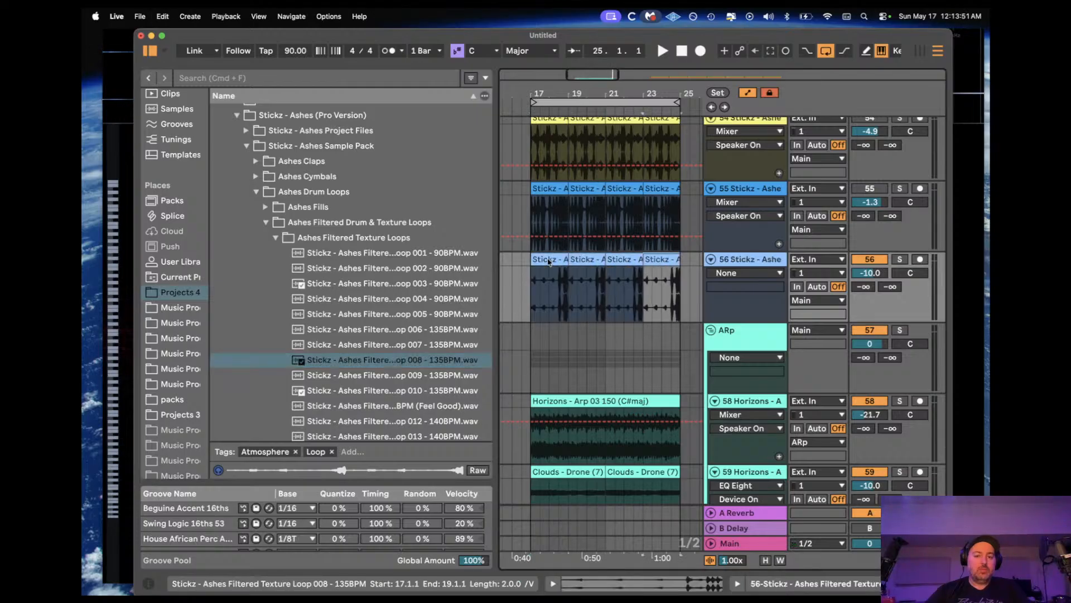
pyautogui.press('space')
pyautogui.moveTo(861, 272); pyautogui.dragTo(861, 266)
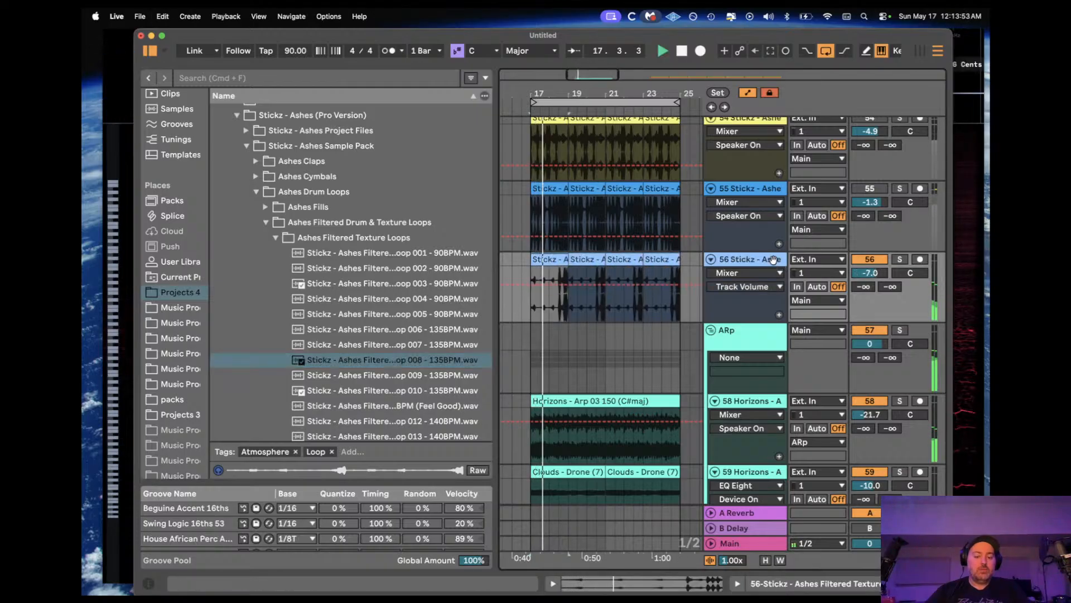
# Step: Add another audio track and fill bars 17 to 25 with Ashes Filtered Texture Loop 010 - 135BPM
pyautogui.press('super+t')
pyautogui.moveTo(374, 394); pyautogui.dragTo(529, 350)
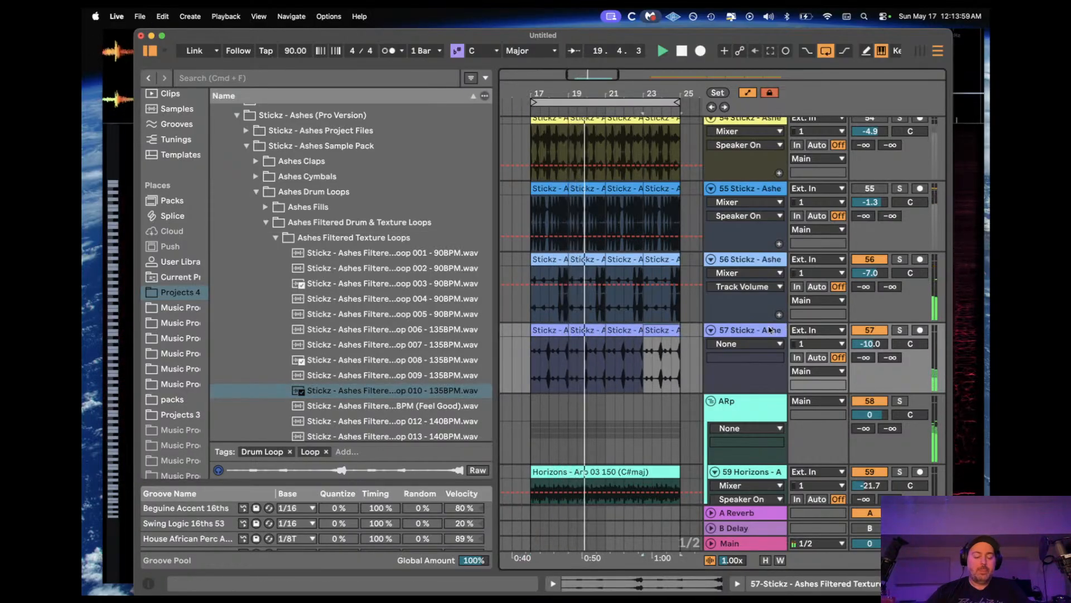
# Step: Add a further audio track and audition Full Drum Loop 003 from the Ashes Full & Top Drum Loops folder
pyautogui.press('super+t')
pyautogui.click(276, 239)
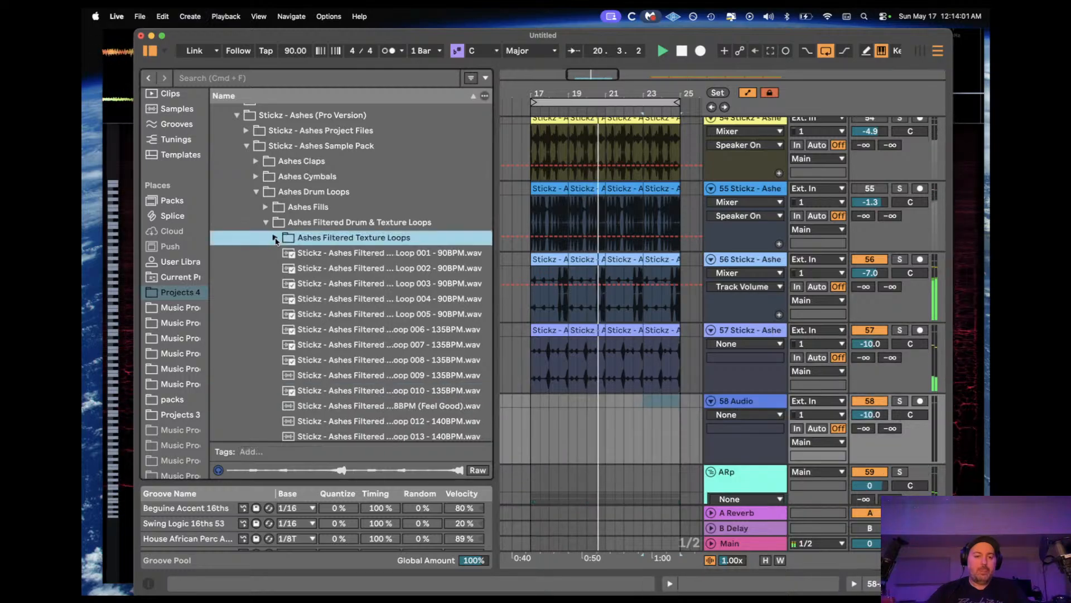
pyautogui.press('Left')
pyautogui.press('Left')
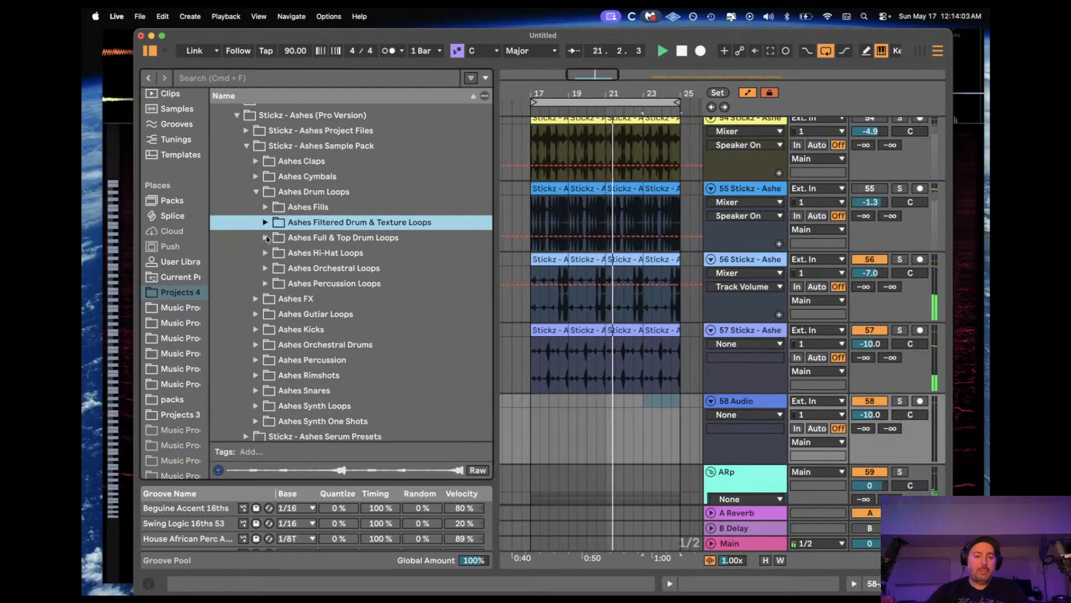
pyautogui.click(266, 239)
pyautogui.click(294, 296)
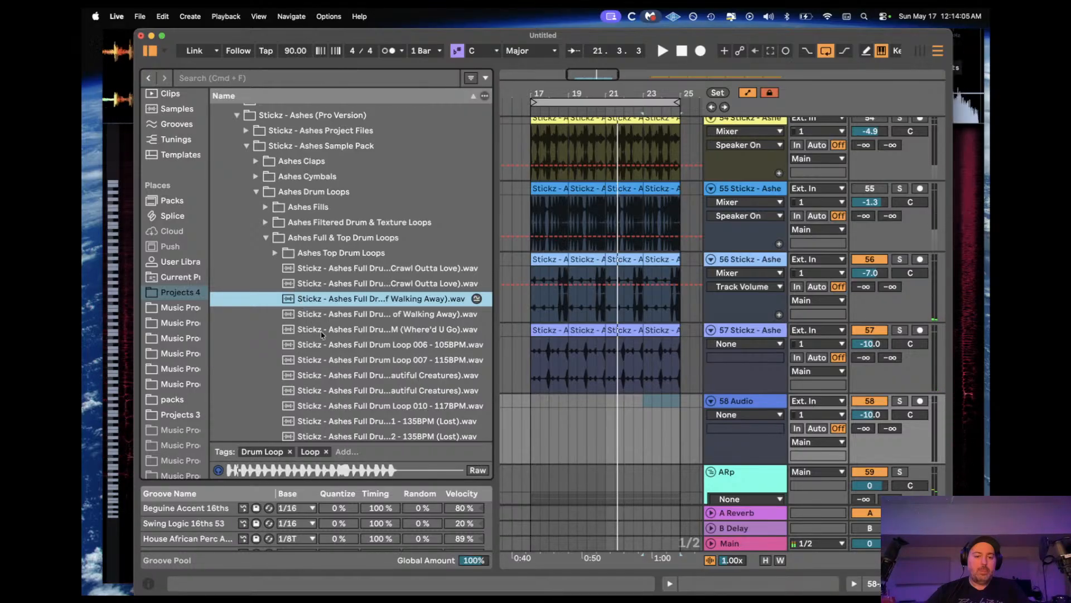
# Step: Try Ashes Full Drum Loop 003 at bar 17 of track 58 and play it with the other layers
pyautogui.moveTo(317, 300); pyautogui.dragTo(525, 408)
pyautogui.press('space')
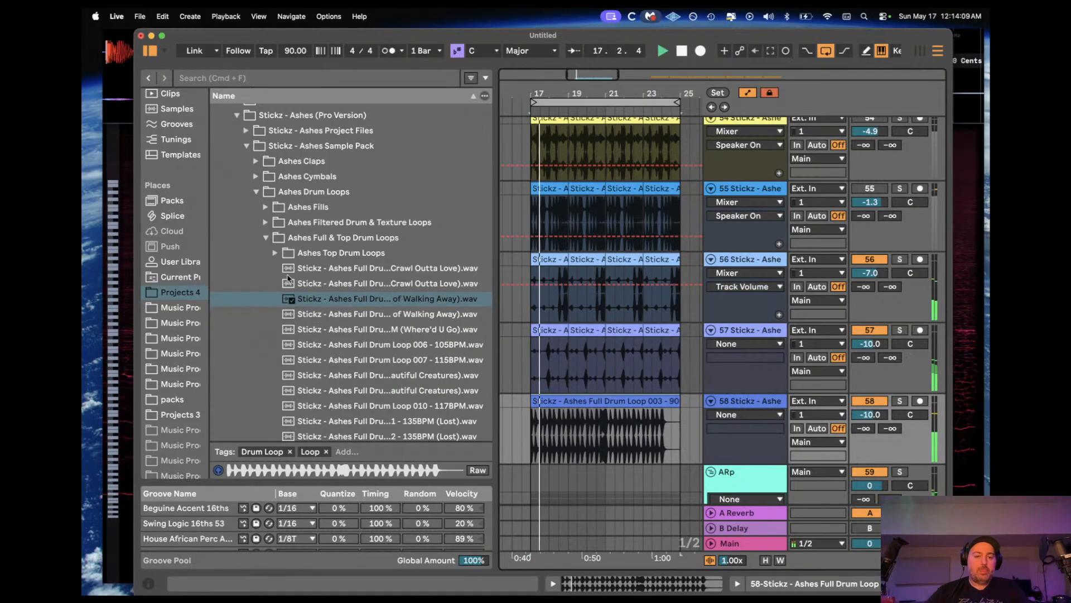
pyautogui.press('space')
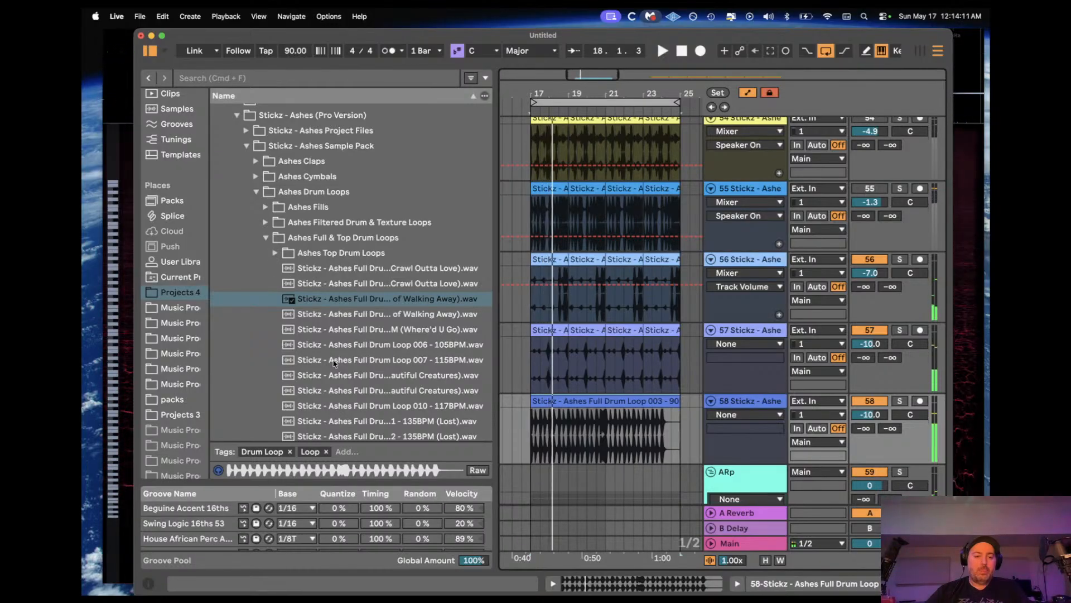
# Step: Replace the clip on track 58 with Ashes Full Drum Loop 007 - 115BPM at bar 17 and play the section
pyautogui.click(331, 359)
pyautogui.moveTo(330, 359); pyautogui.dragTo(529, 413)
pyautogui.press('space')
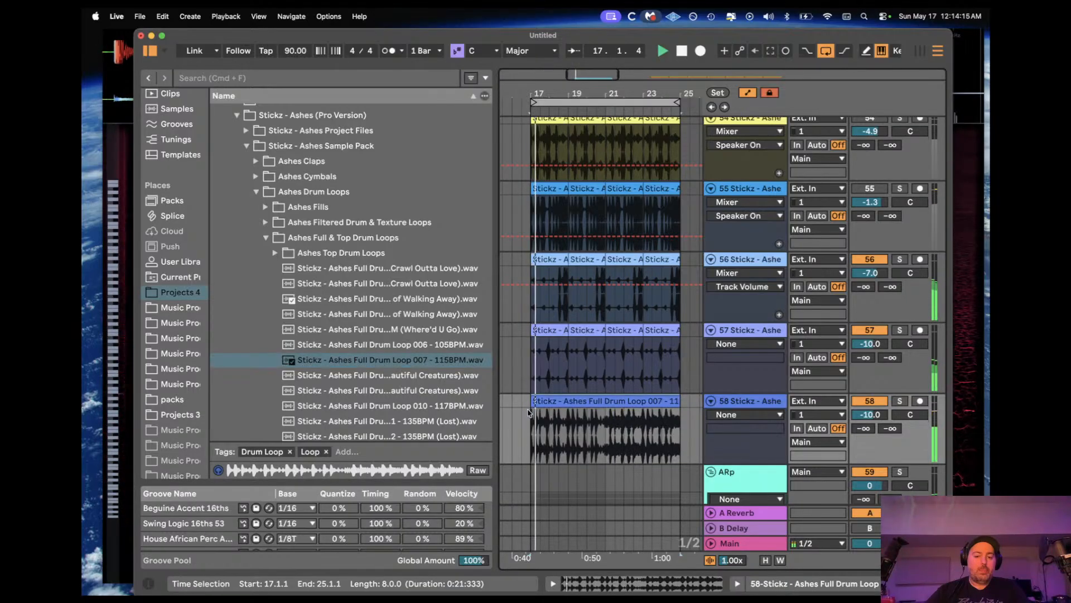
pyautogui.scroll(-2, 576, 383)
pyautogui.scroll(-1, 576, 383)
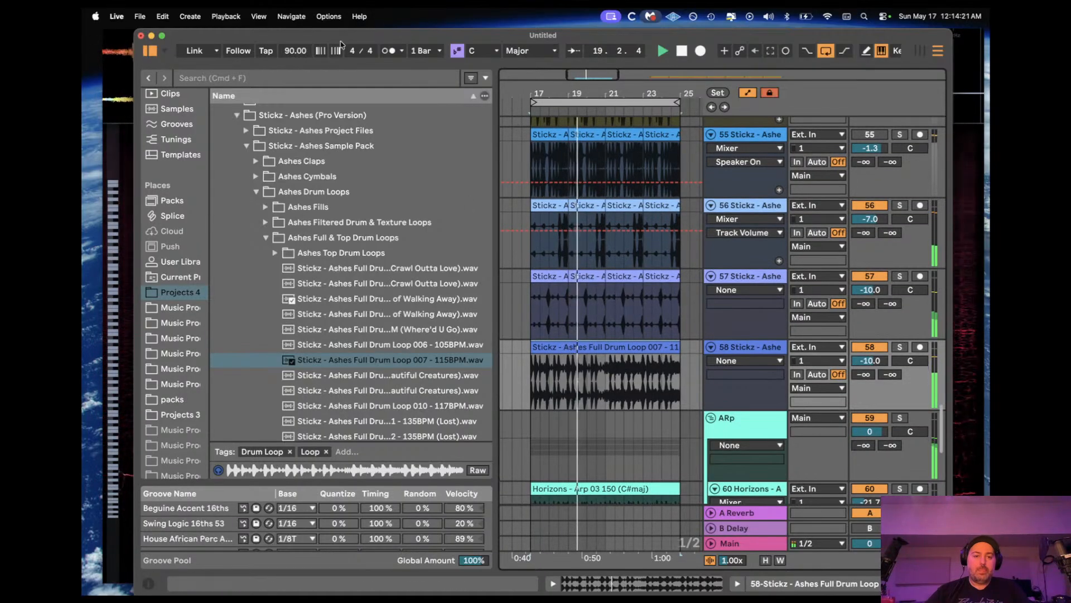
# Step: Try the project tempo at 145 BPM and play the section
pyautogui.click(295, 51)
pyautogui.press('space')
pyautogui.moveTo(290, 55); pyautogui.dragTo(290, 42)
pyautogui.press('space')
pyautogui.press('space')
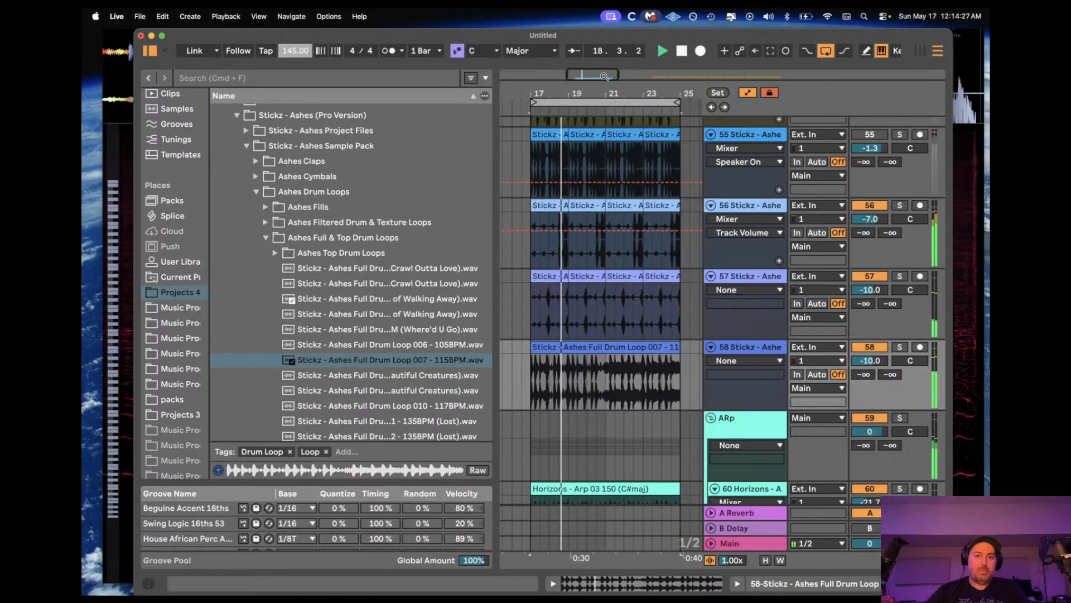
# Step: Set the project tempo to 129 BPM while the section plays
pyautogui.moveTo(604, 75); pyautogui.dragTo(604, 79)
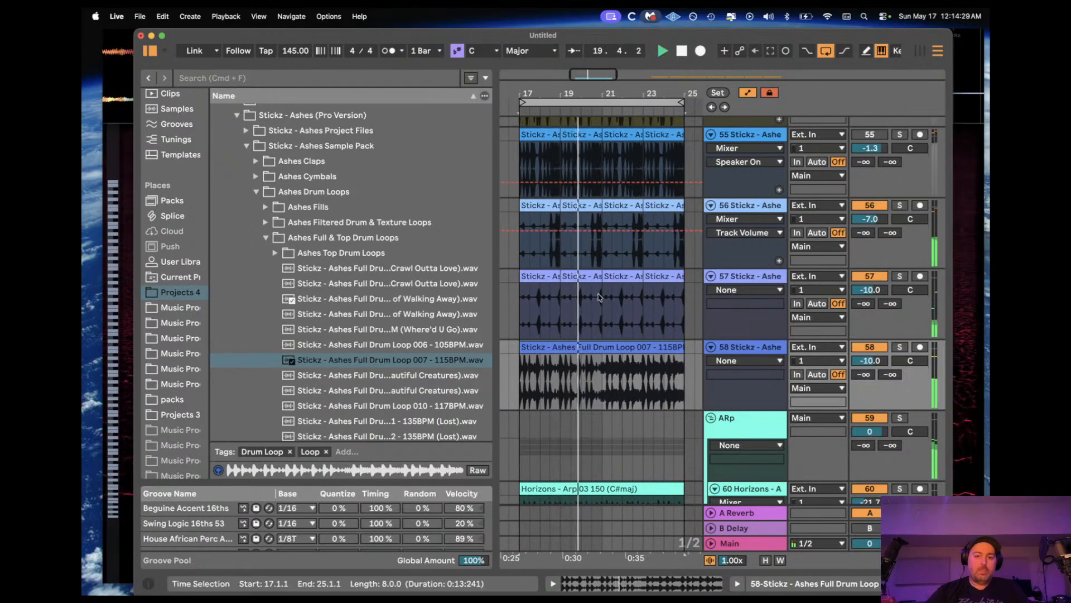
pyautogui.moveTo(294, 50); pyautogui.dragTo(290, 54)
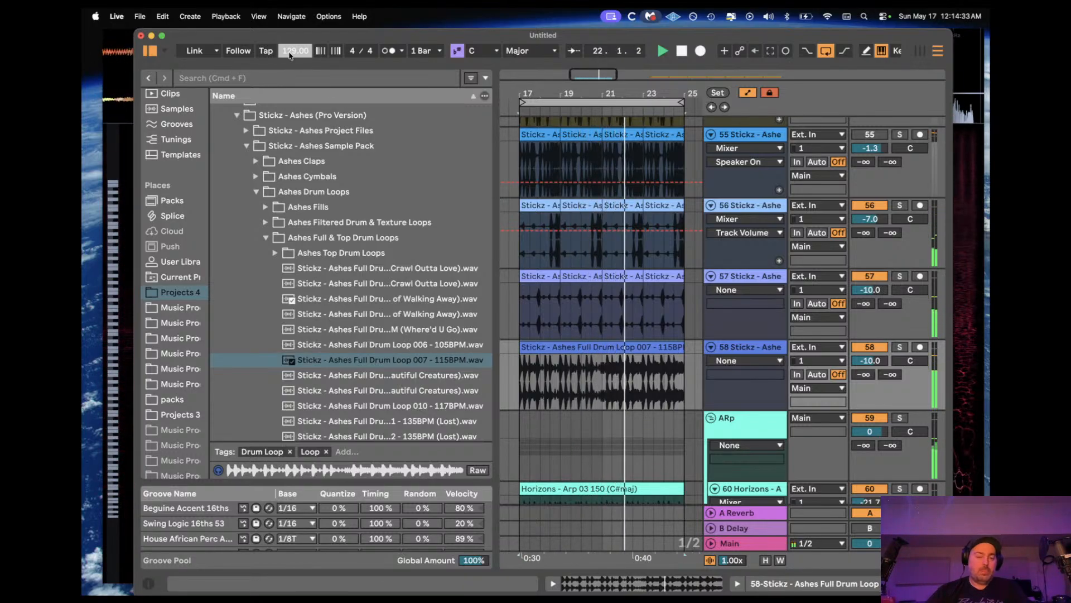
# Step: Split the Full Drum Loop 007 clip on track 58 at bar 21 and select its first half
pyautogui.scroll(-1, 617, 311)
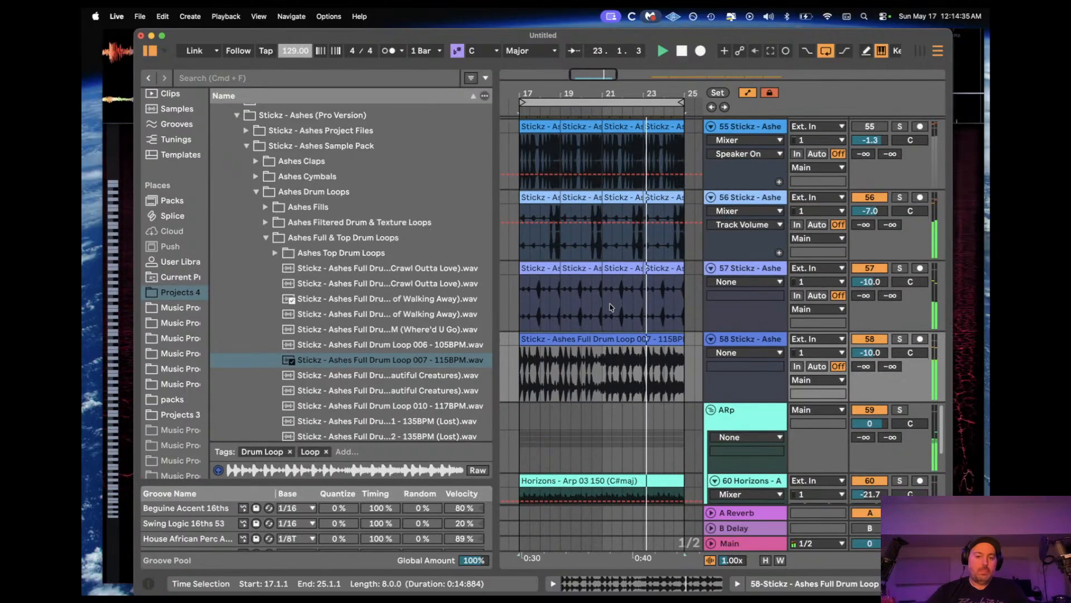
pyautogui.scroll(-3, 611, 306)
pyautogui.click(603, 323)
pyautogui.press('super+e')
pyautogui.click(614, 305)
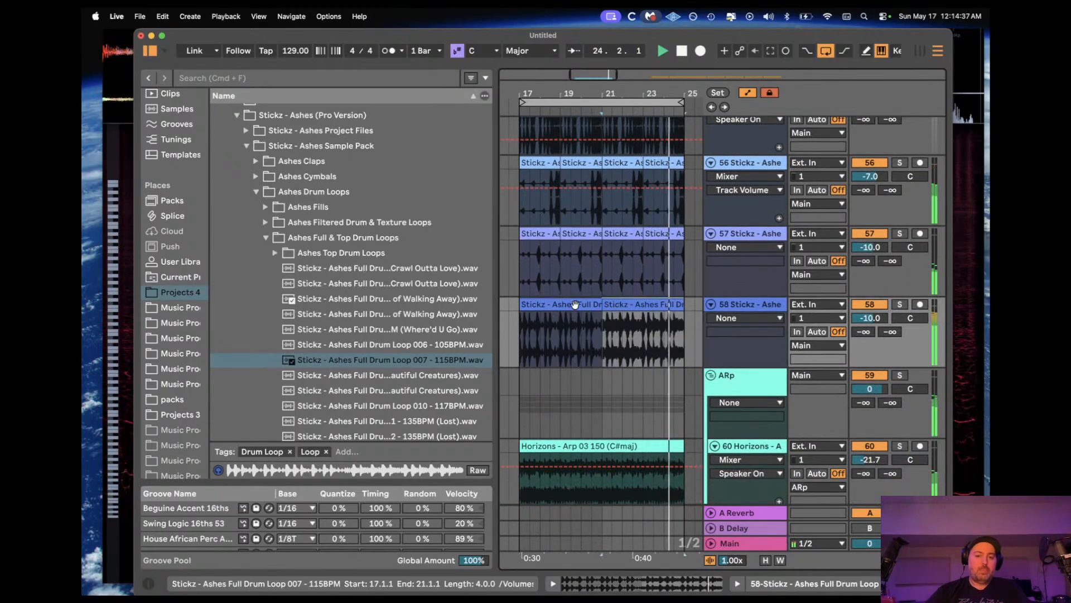
pyautogui.click(575, 305)
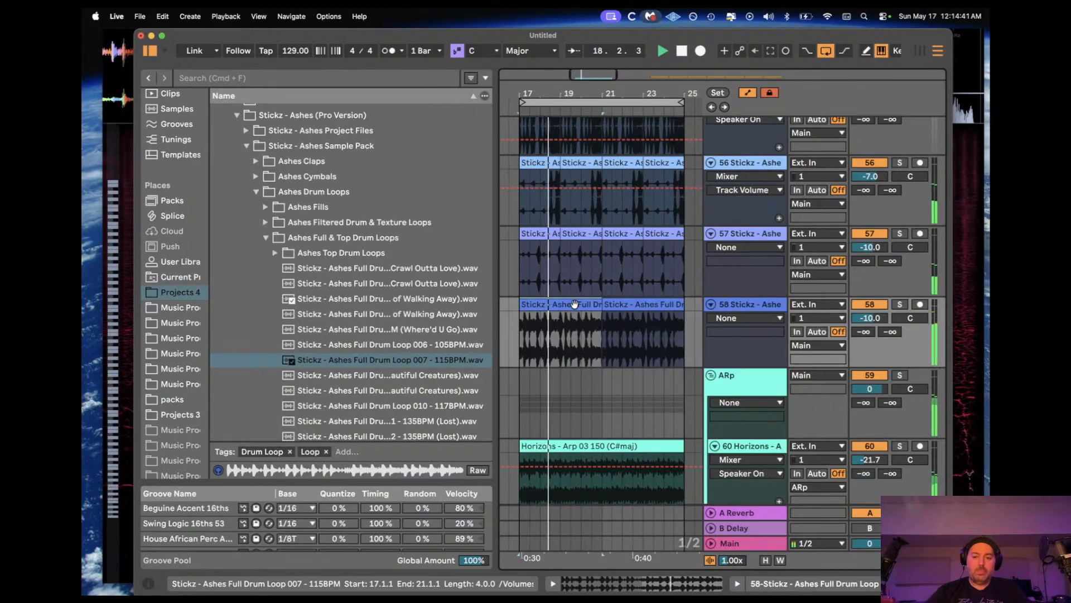
# Step: Try the mix with the Guitar Atmos 04 track muted
pyautogui.scroll(-10, 816, 318)
pyautogui.scroll(-8, 814, 318)
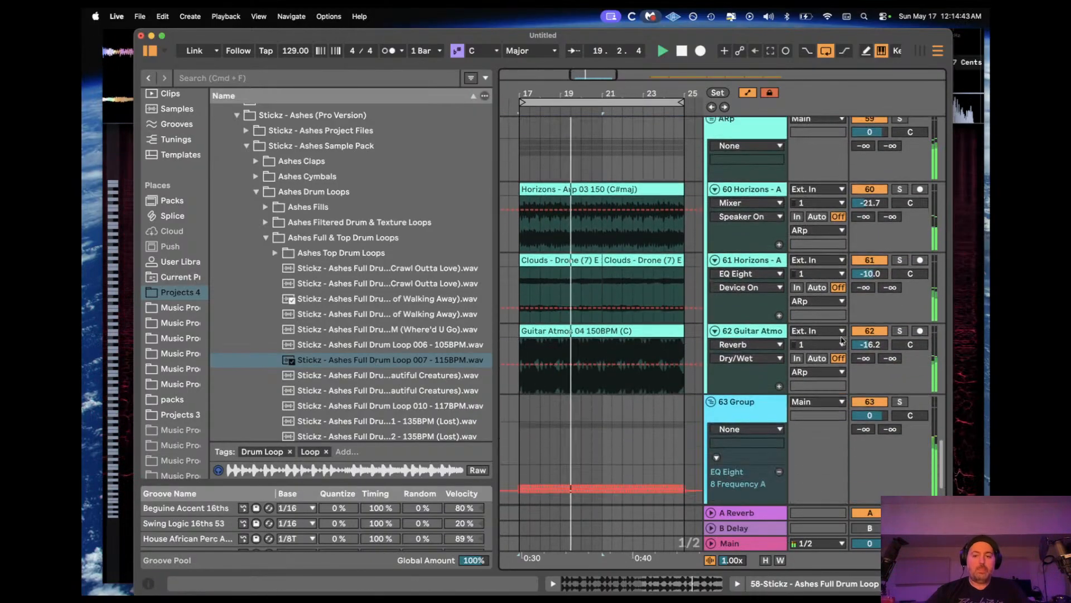
pyautogui.click(870, 321)
pyautogui.click(870, 330)
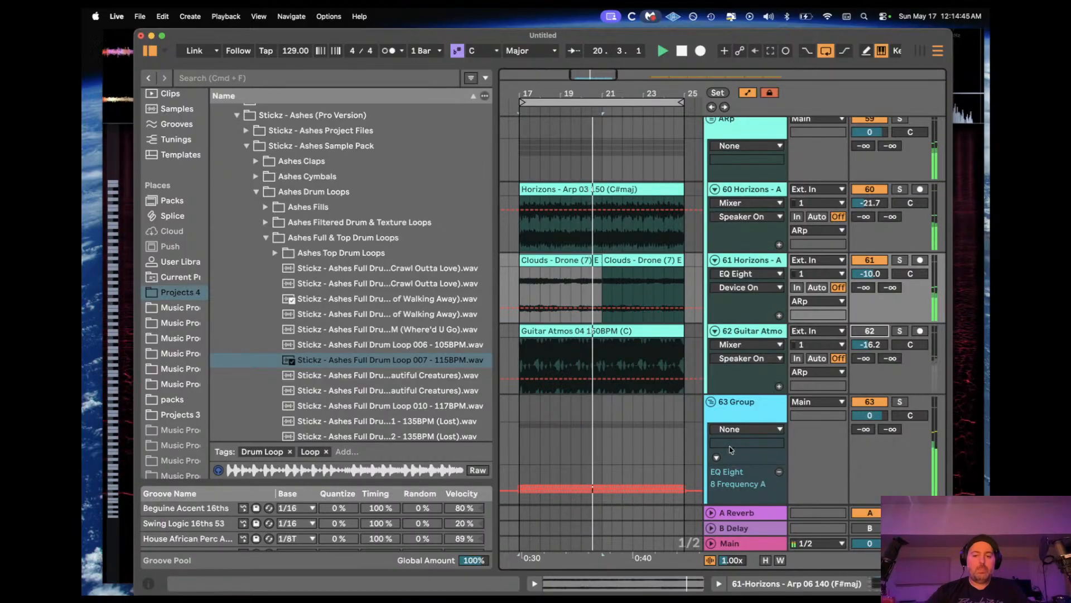
# Step: Narrow the sample browser to give the arrangement more room
pyautogui.scroll(-6, 518, 204)
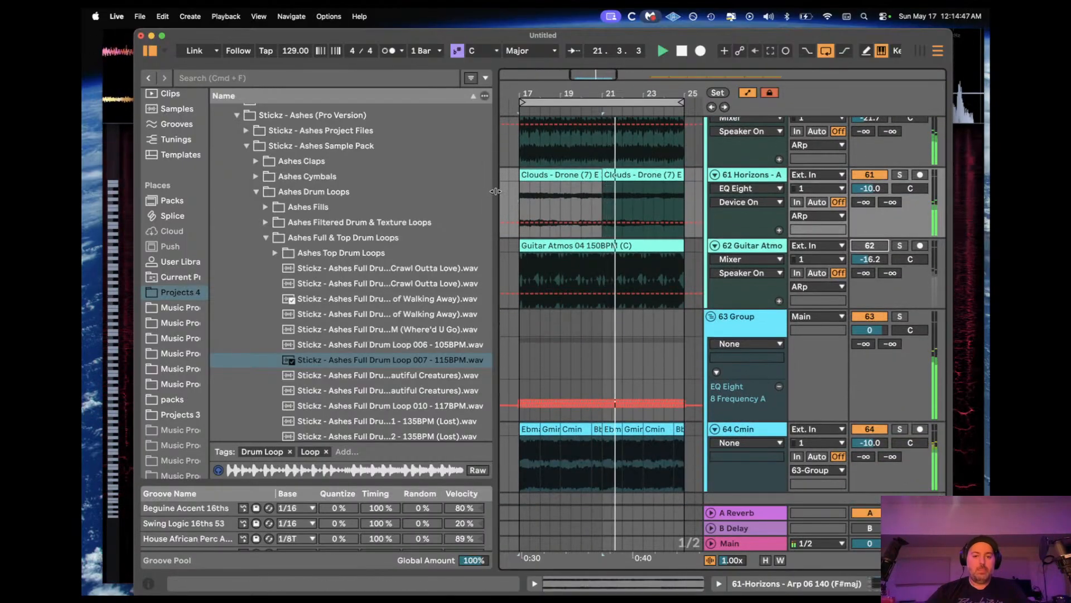
pyautogui.moveTo(496, 192); pyautogui.dragTo(425, 193)
pyautogui.scroll(6, 518, 194)
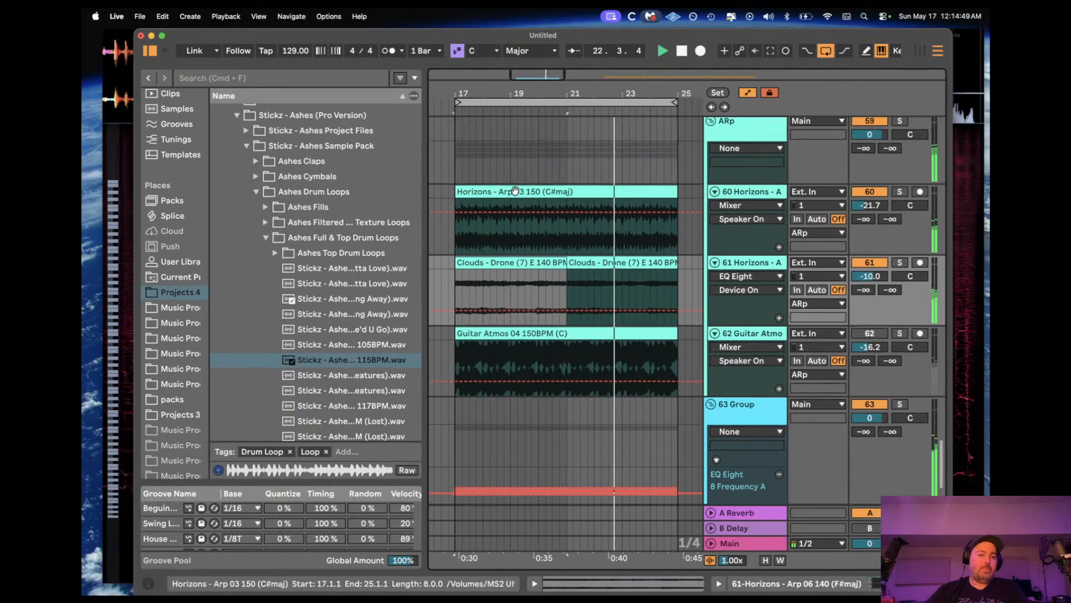
pyautogui.scroll(12, 515, 191)
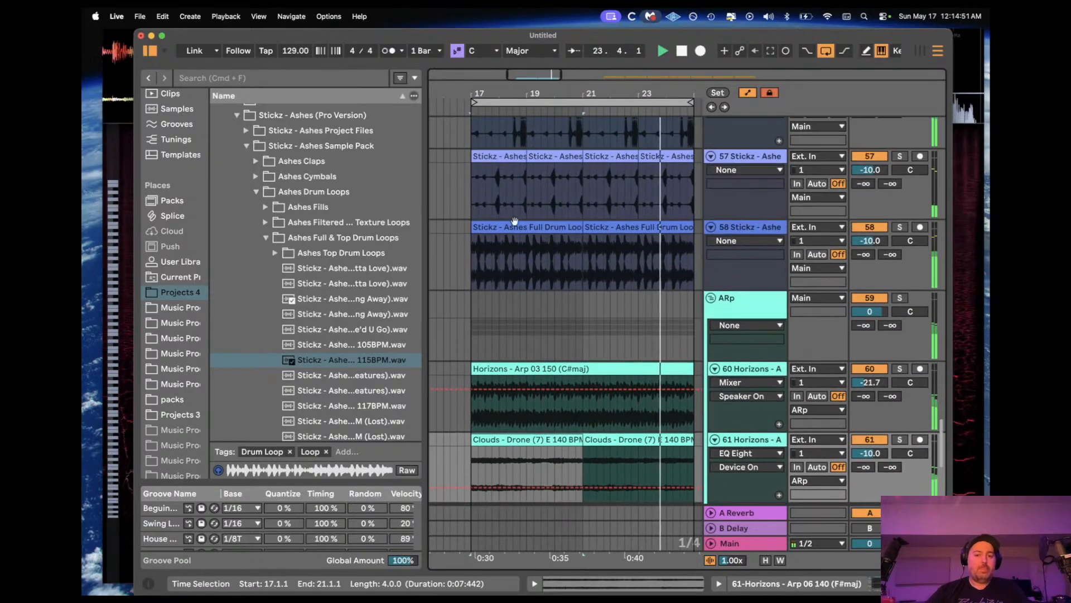
# Step: Mute the Horizons Arp 03 track and reactivate the Guitar Atmos 04 track
pyautogui.scroll(-9, 515, 227)
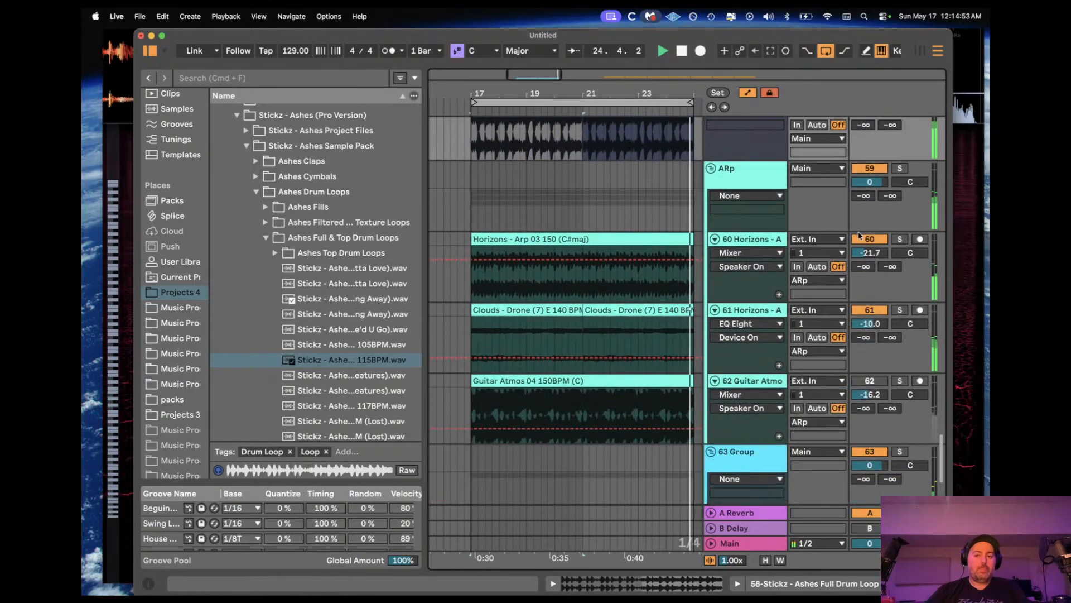
pyautogui.scroll(-5, 911, 332)
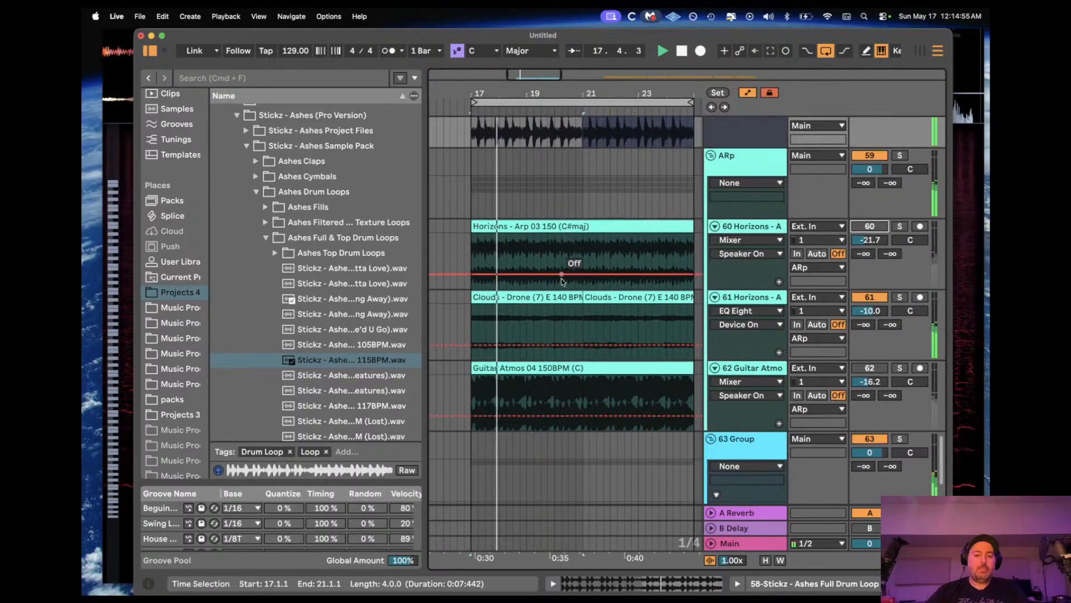
pyautogui.click(873, 303)
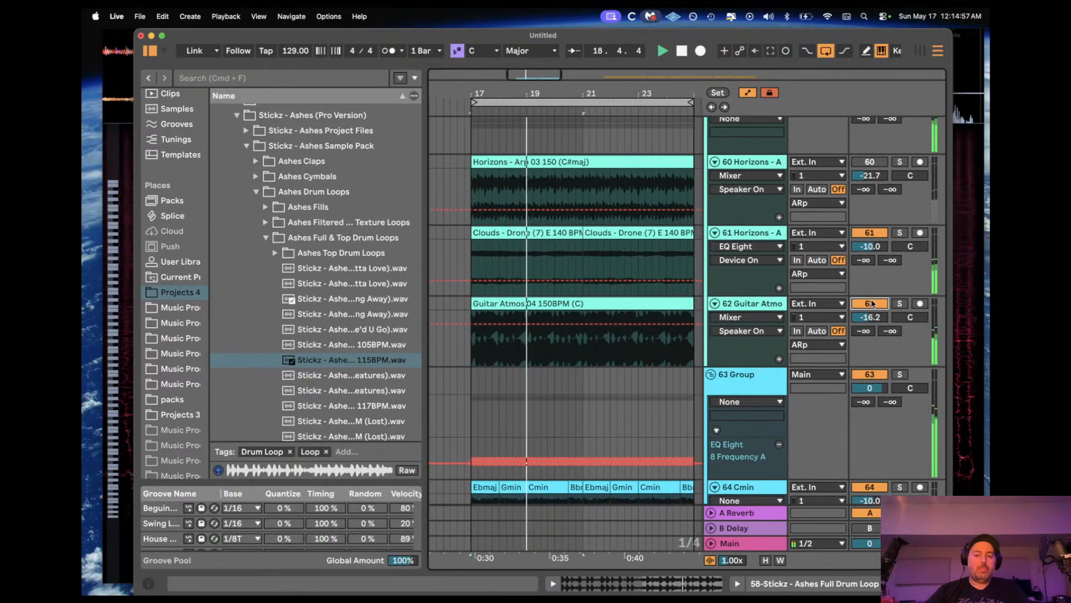
pyautogui.scroll(-4, 646, 217)
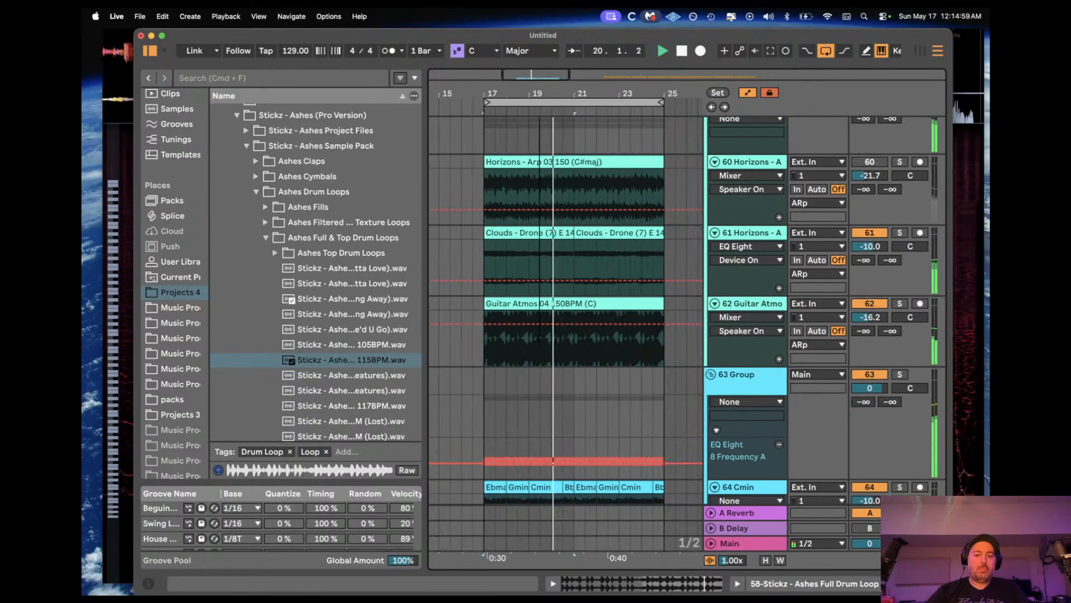
pyautogui.scroll(2, 645, 218)
pyautogui.click(870, 161)
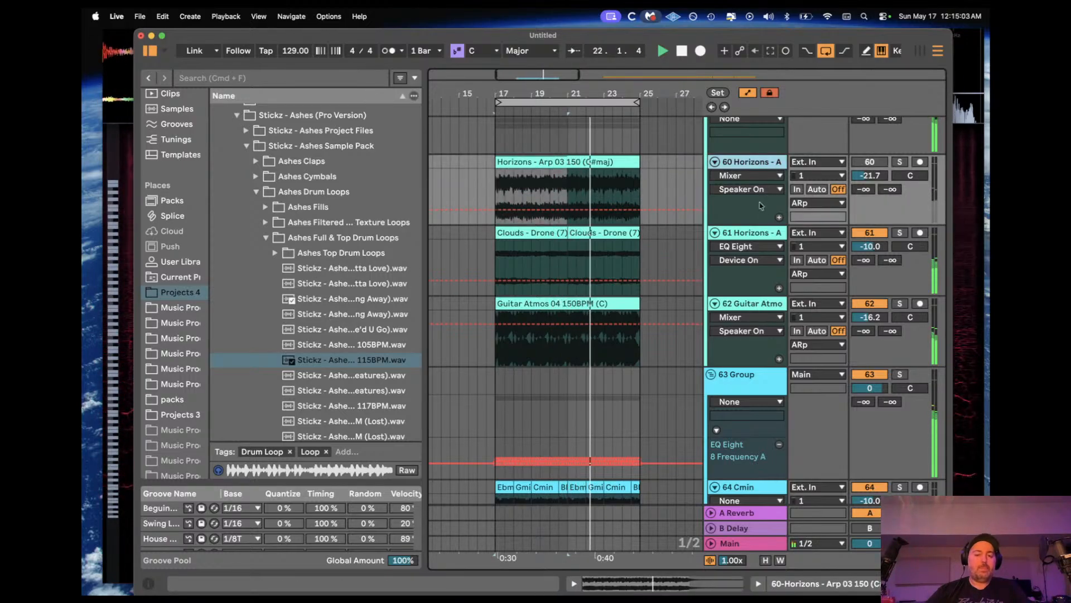
pyautogui.scroll(-1, 743, 248)
pyautogui.scroll(-1, 743, 248)
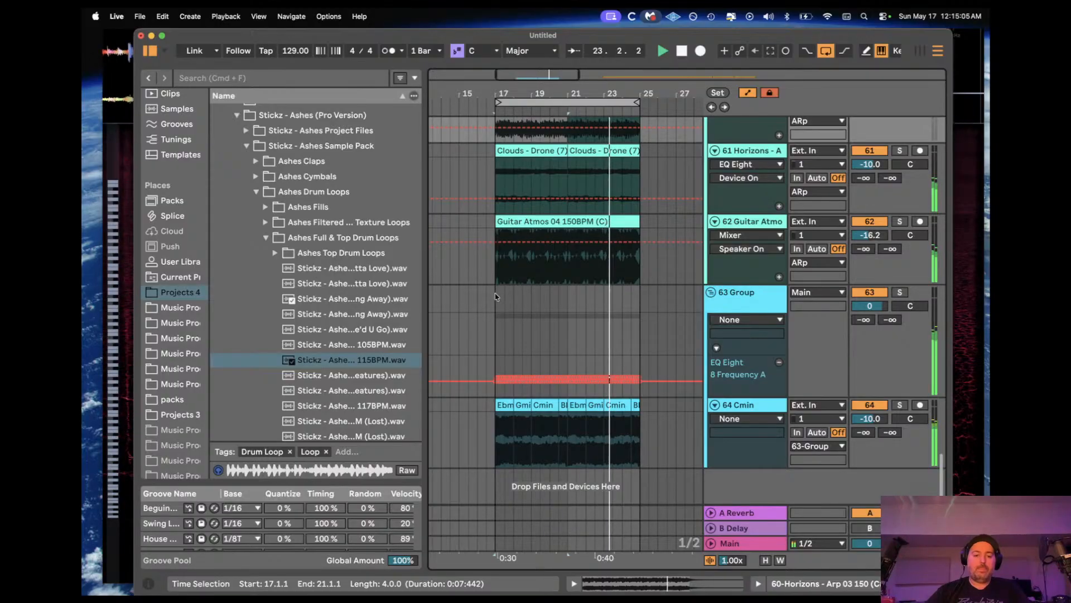
# Step: Duplicate the eight-bar section from bar 17 to bar 25 across the tracks and play the extended section from bar 17
pyautogui.moveTo(495, 299); pyautogui.dragTo(638, 298)
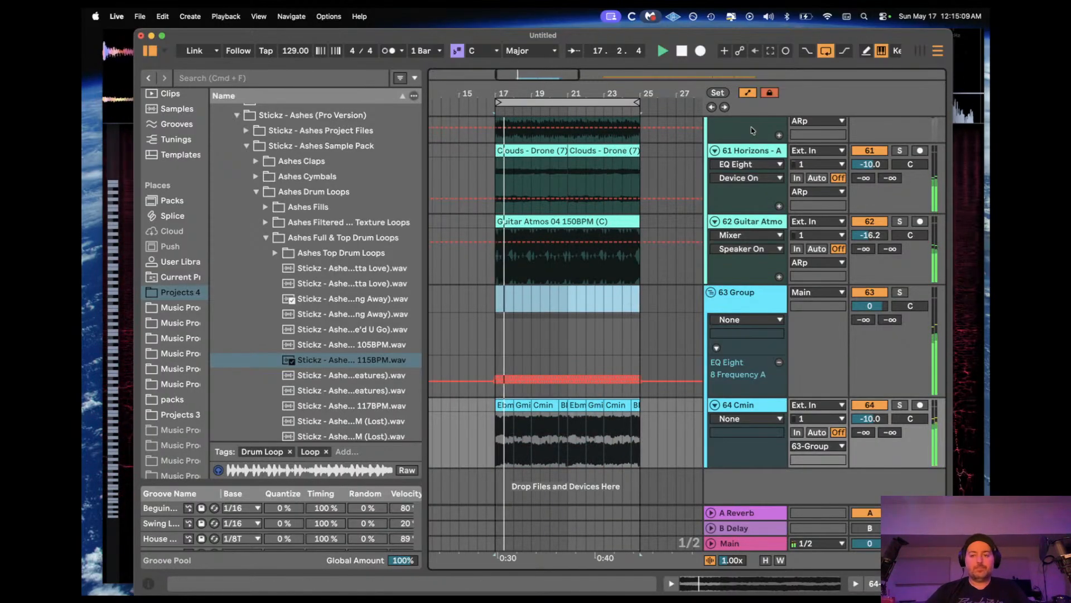
pyautogui.press('super+d')
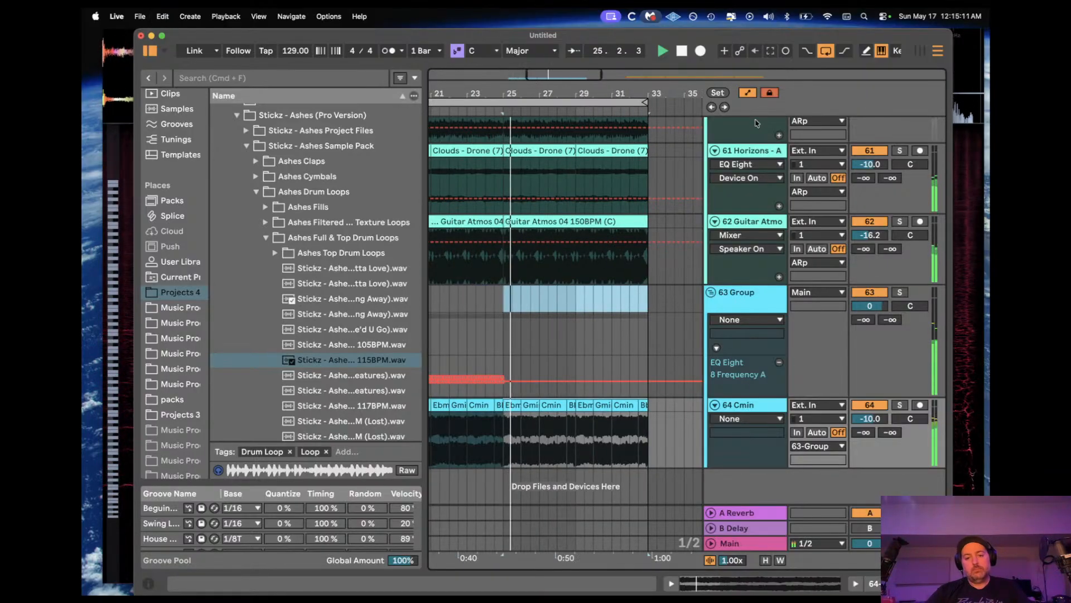
pyautogui.moveTo(584, 74); pyautogui.dragTo(574, 63)
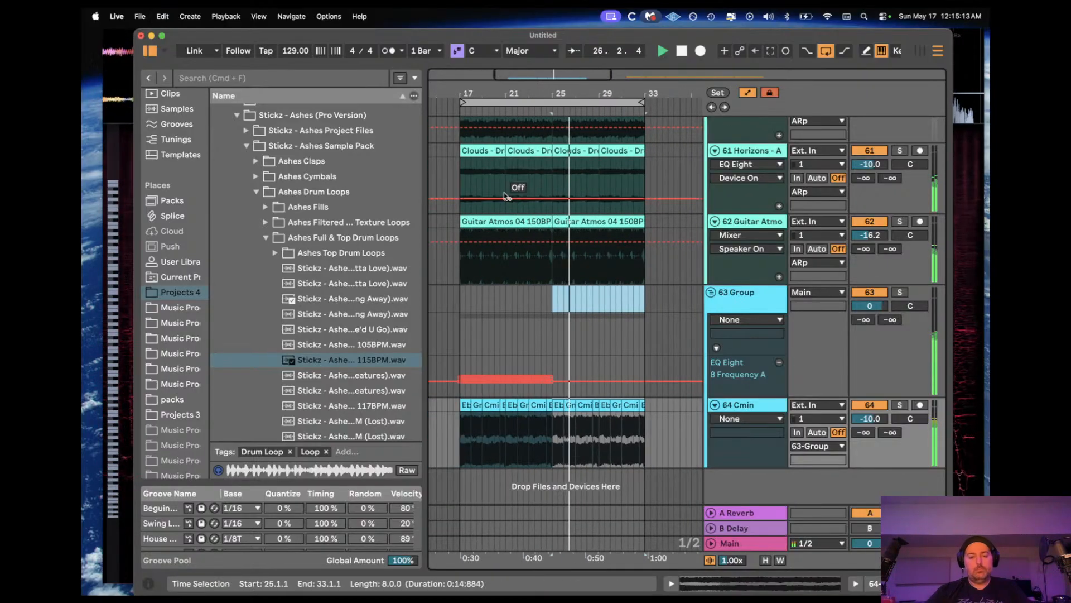
pyautogui.click(458, 179)
pyautogui.press('space')
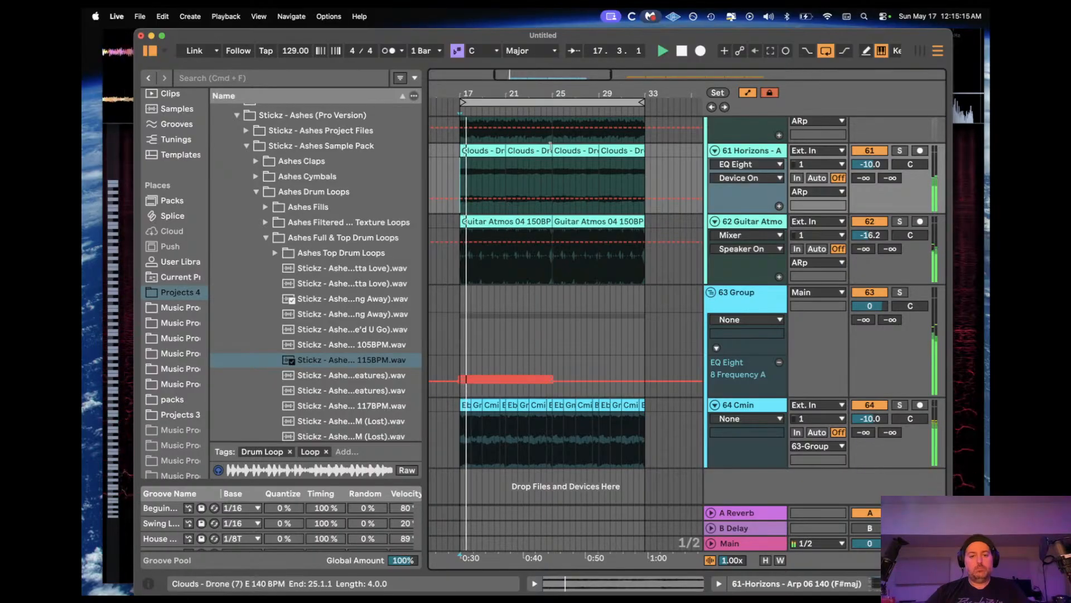
# Step: Try the mix with Stickz Ashes track 54 active, then with track 55 active instead, and mute both
pyautogui.click(569, 150)
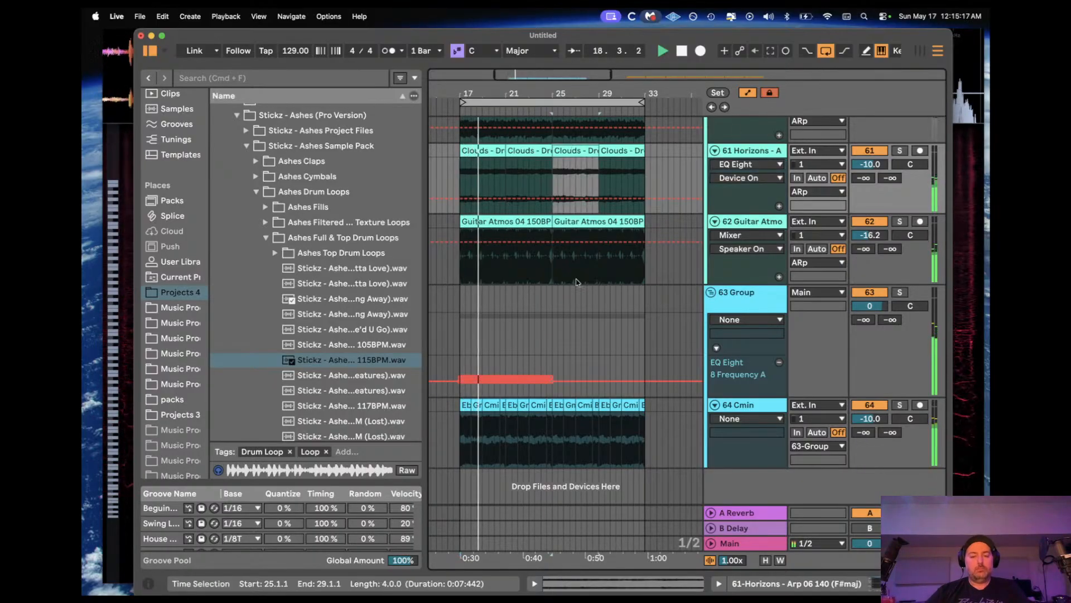
pyautogui.scroll(10, 538, 226)
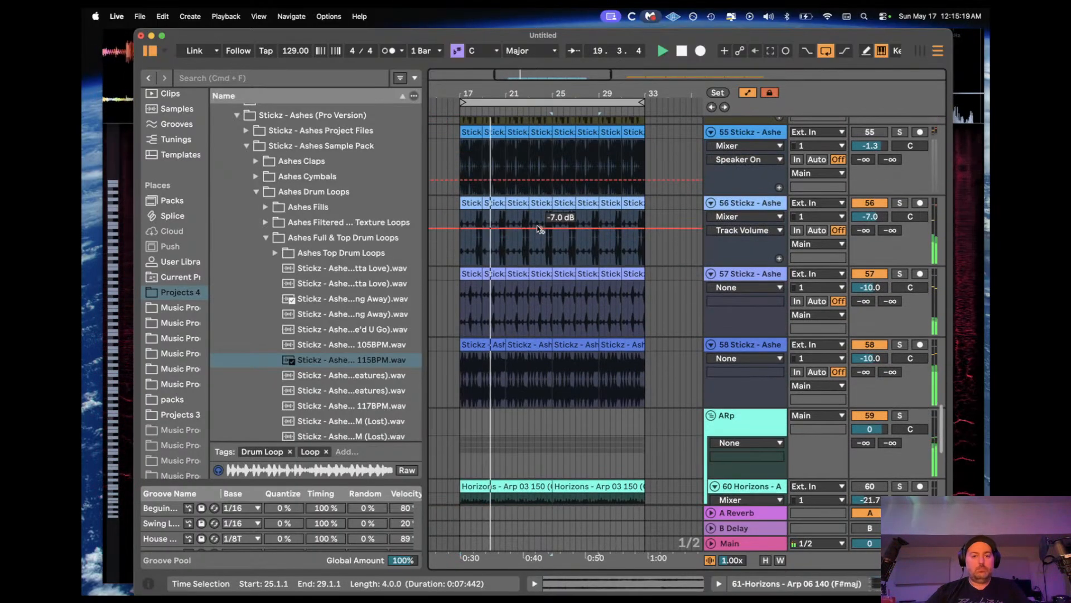
pyautogui.scroll(8, 537, 225)
pyautogui.click(872, 187)
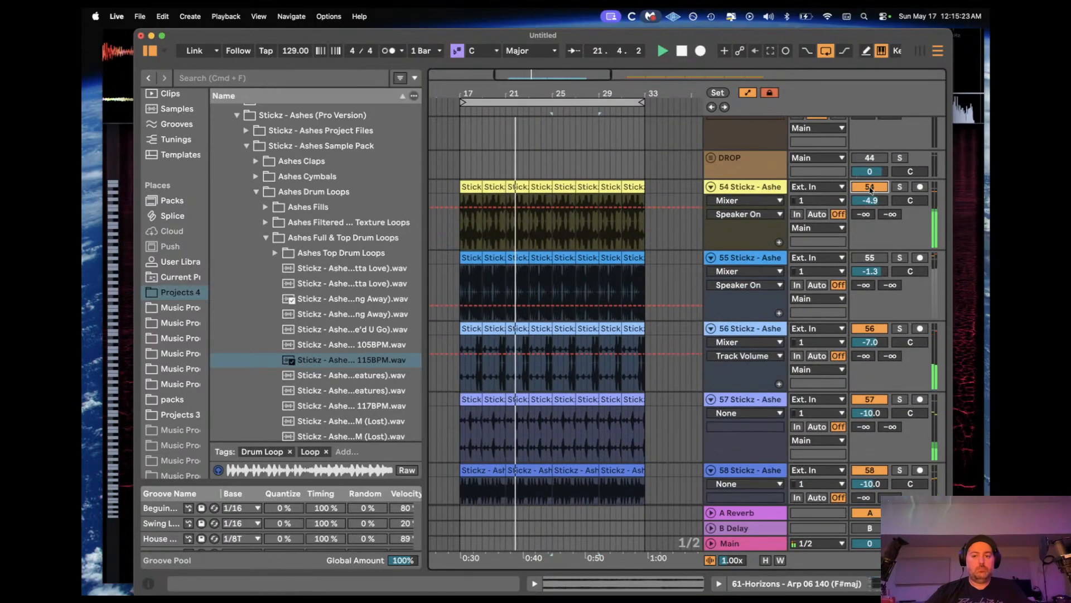
pyautogui.click(870, 258)
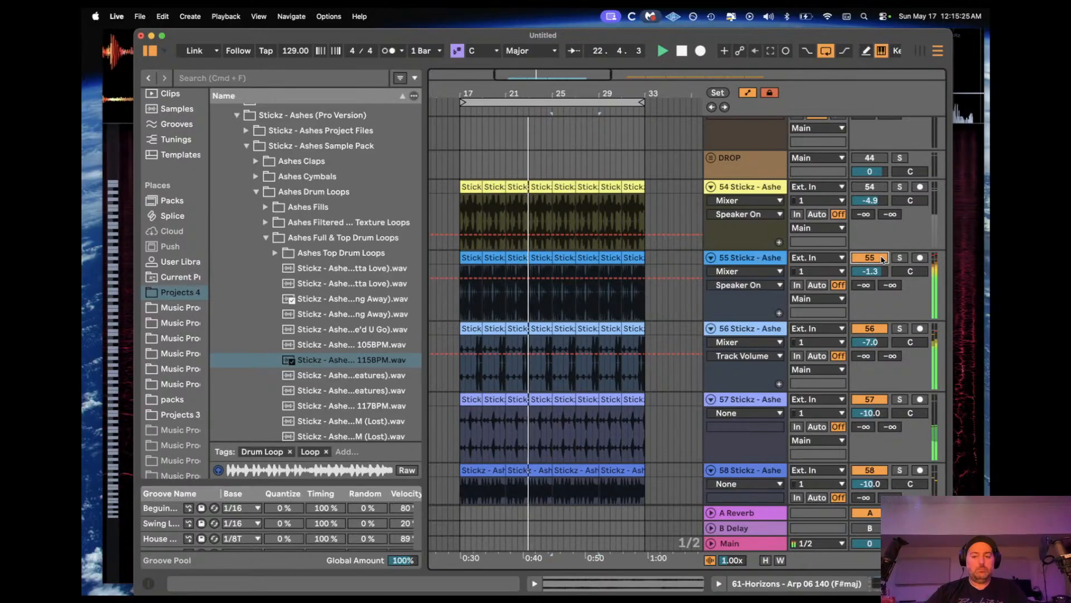
pyautogui.click(882, 259)
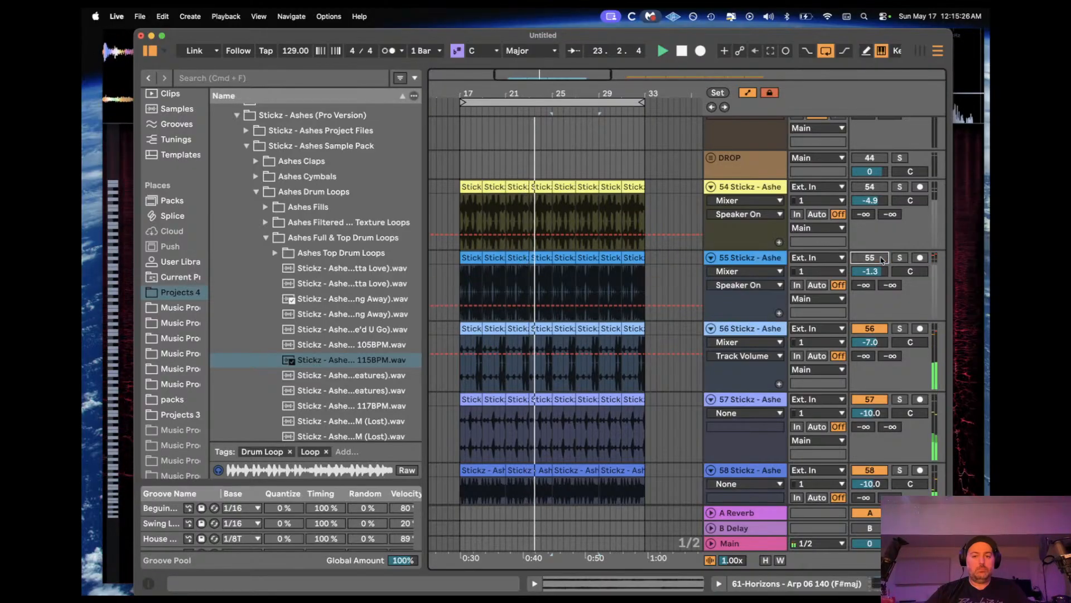
# Step: Fold the muted Stickz Ashes tracks 54 and 55 together in the arrangement
pyautogui.click(765, 190)
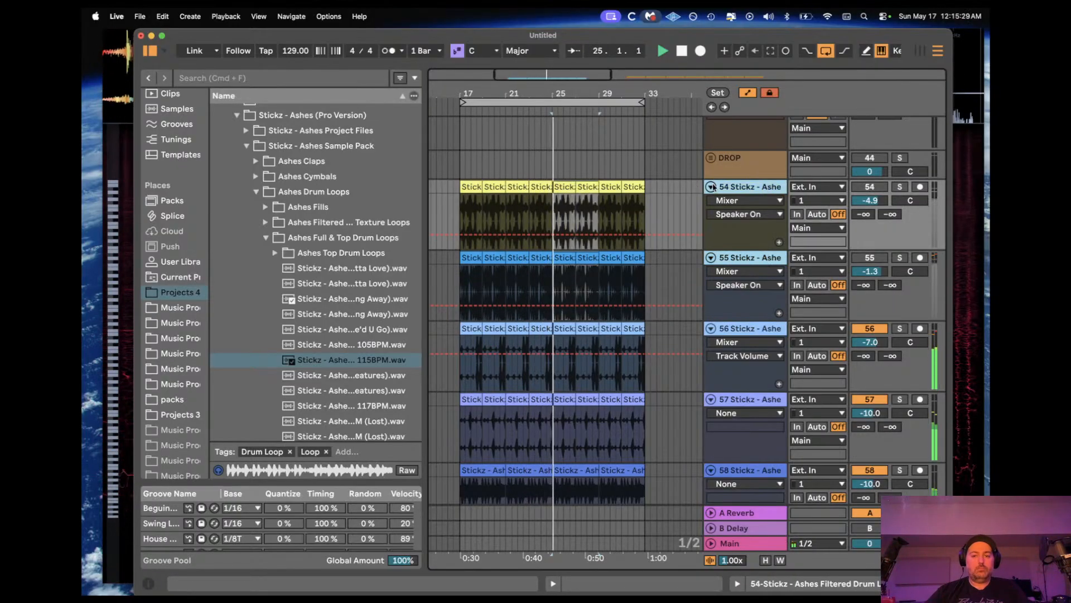
pyautogui.click(711, 187)
pyautogui.scroll(-3, 617, 195)
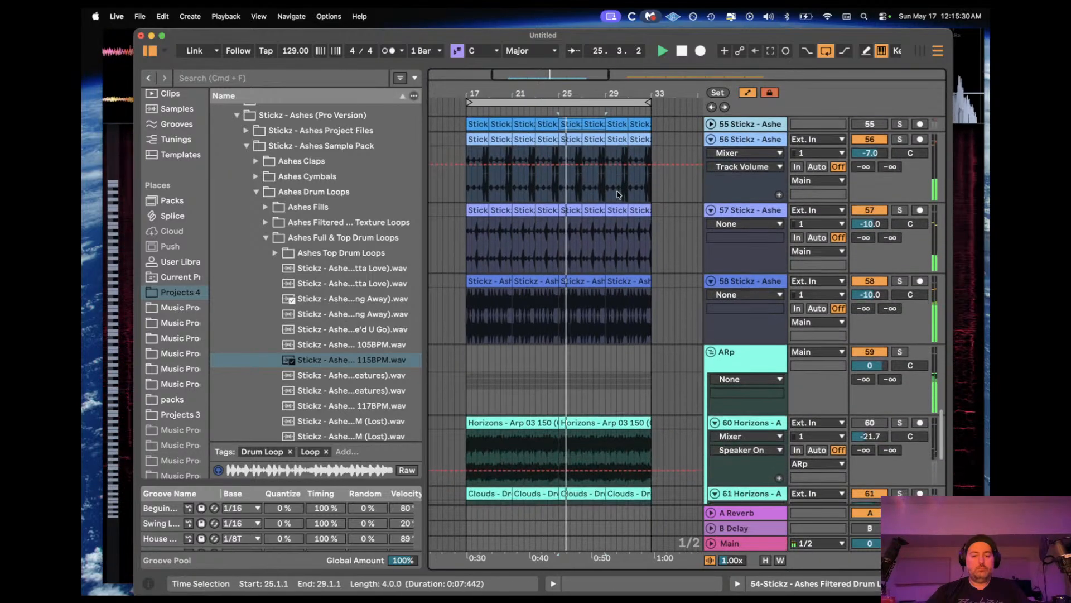
# Step: Raise the Cmin track's volume to -0.4 dB and place the insert mark on its group track at bar 17
pyautogui.click(484, 281)
pyautogui.moveTo(506, 73); pyautogui.dragTo(506, 84)
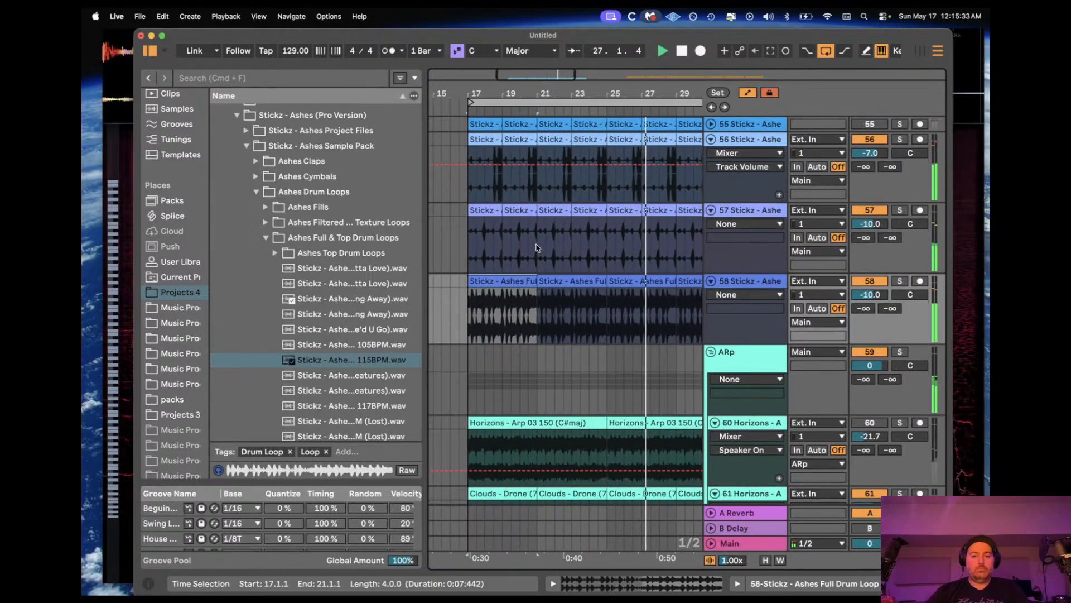
pyautogui.hscroll(2, 538, 247)
pyautogui.moveTo(426, 212); pyautogui.dragTo(366, 212)
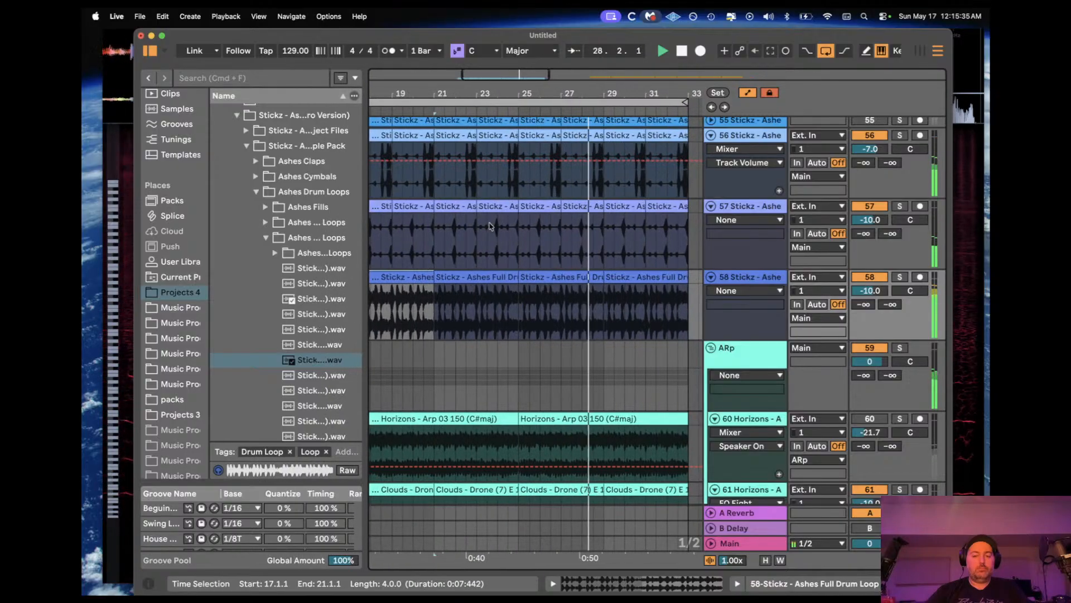
pyautogui.scroll(-3, 474, 256)
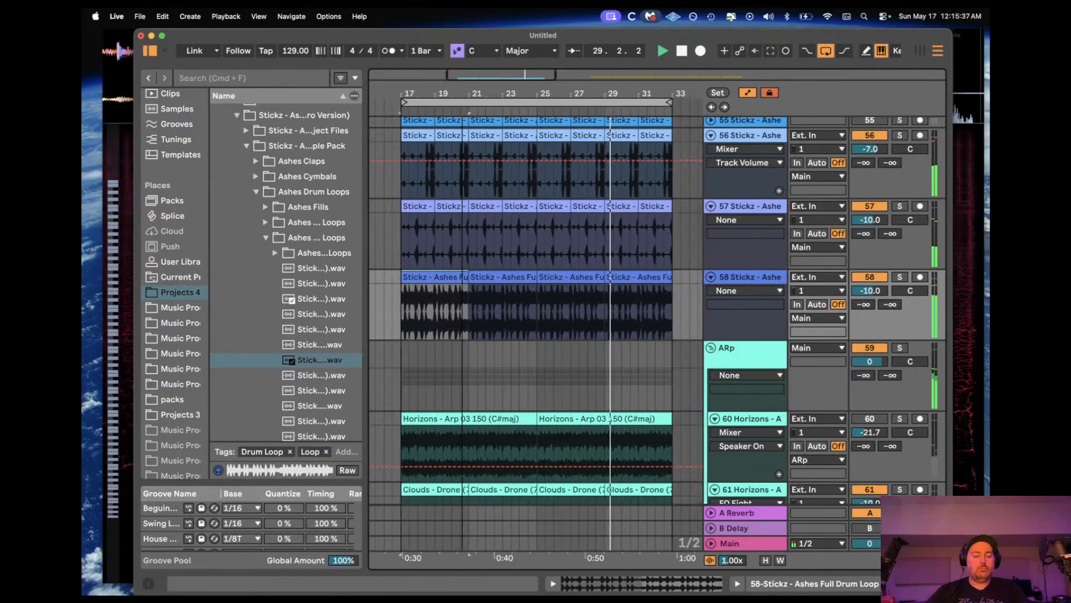
pyautogui.scroll(-4, 476, 256)
pyautogui.scroll(-4, 475, 256)
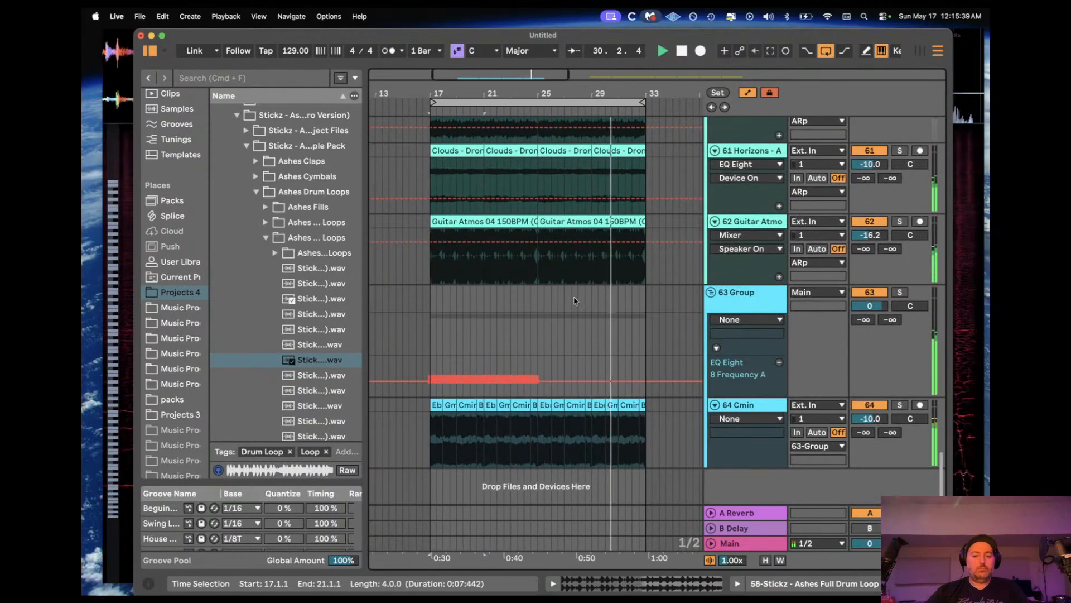
pyautogui.moveTo(870, 319); pyautogui.dragTo(872, 313)
pyautogui.moveTo(871, 420); pyautogui.dragTo(875, 419)
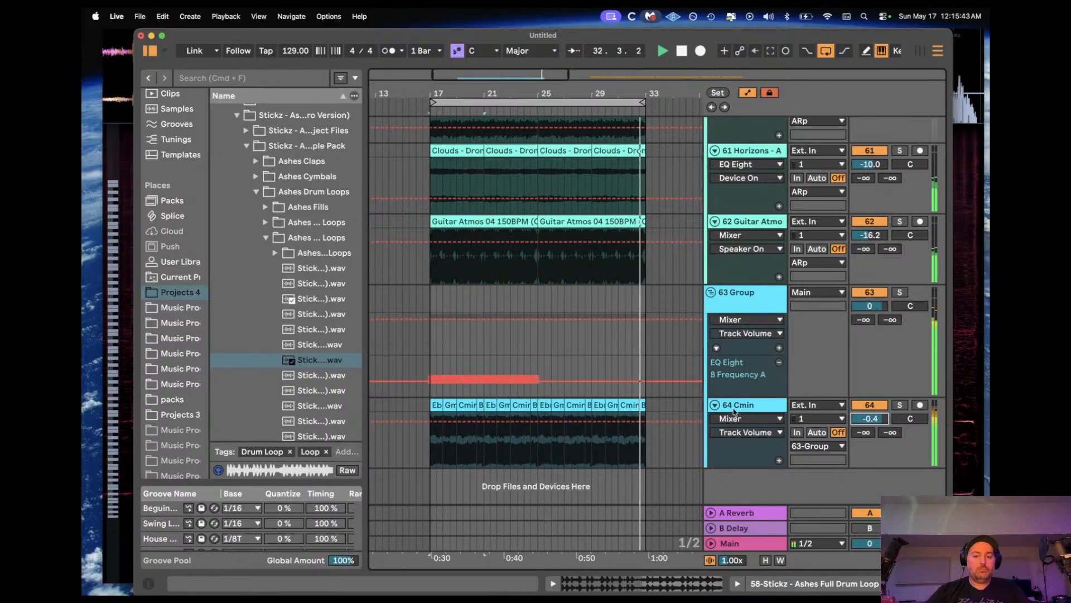
pyautogui.click(431, 295)
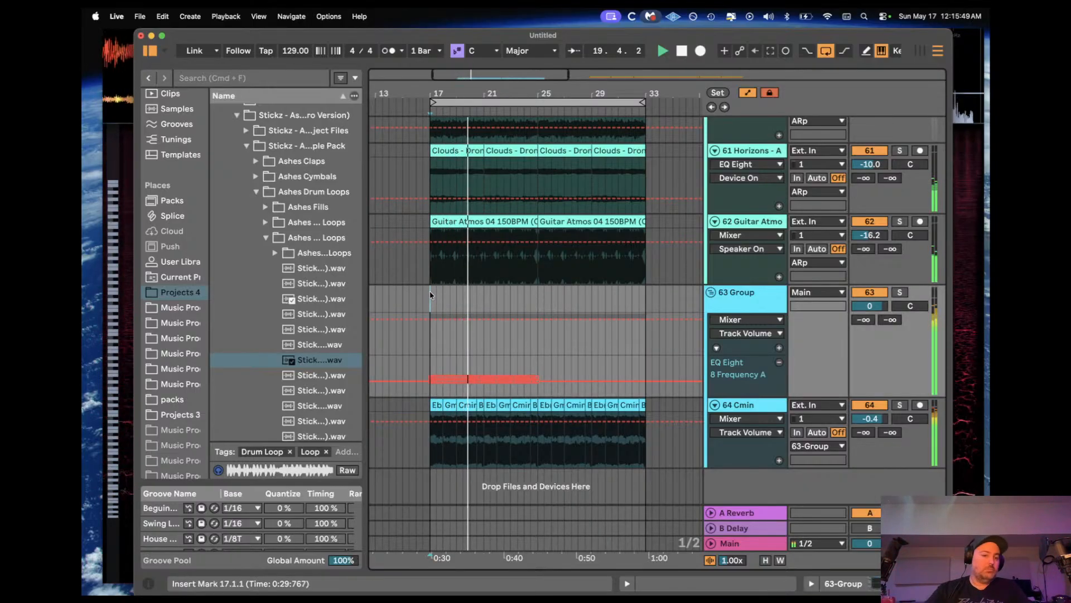
# Step: Preview an Emin loop and the A#min loop from the Ashes Synth Loops folder against the mix
pyautogui.moveTo(365, 270); pyautogui.dragTo(412, 270)
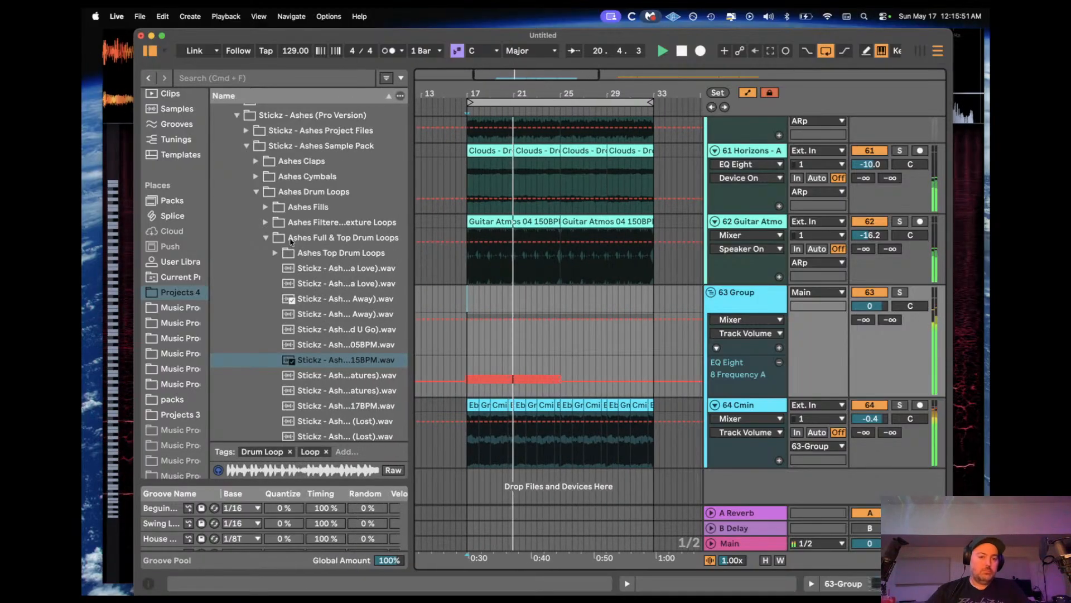
pyautogui.click(266, 238)
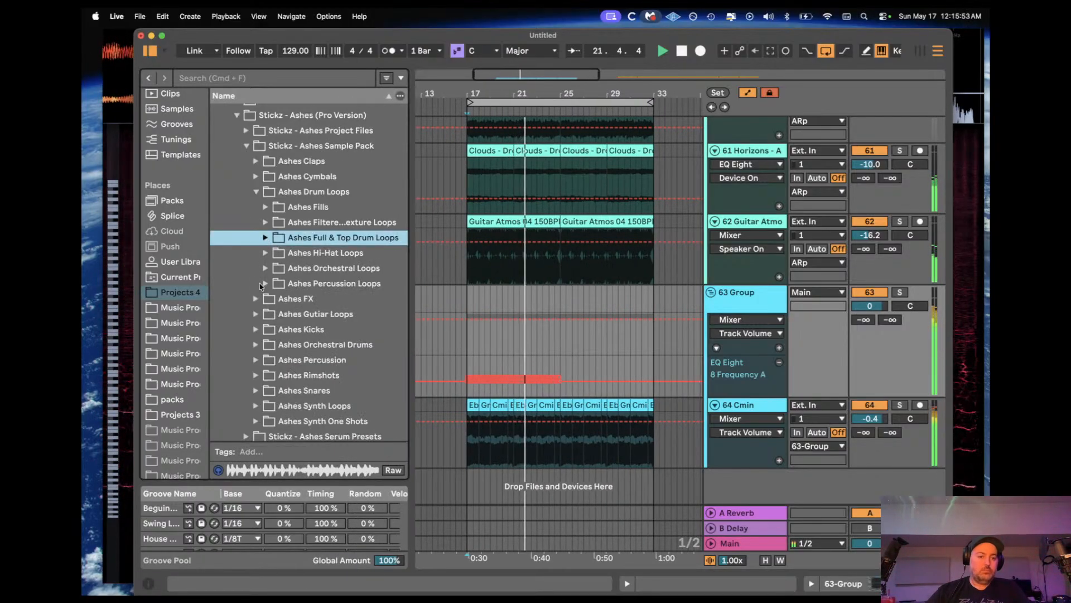
pyautogui.scroll(-2, 281, 345)
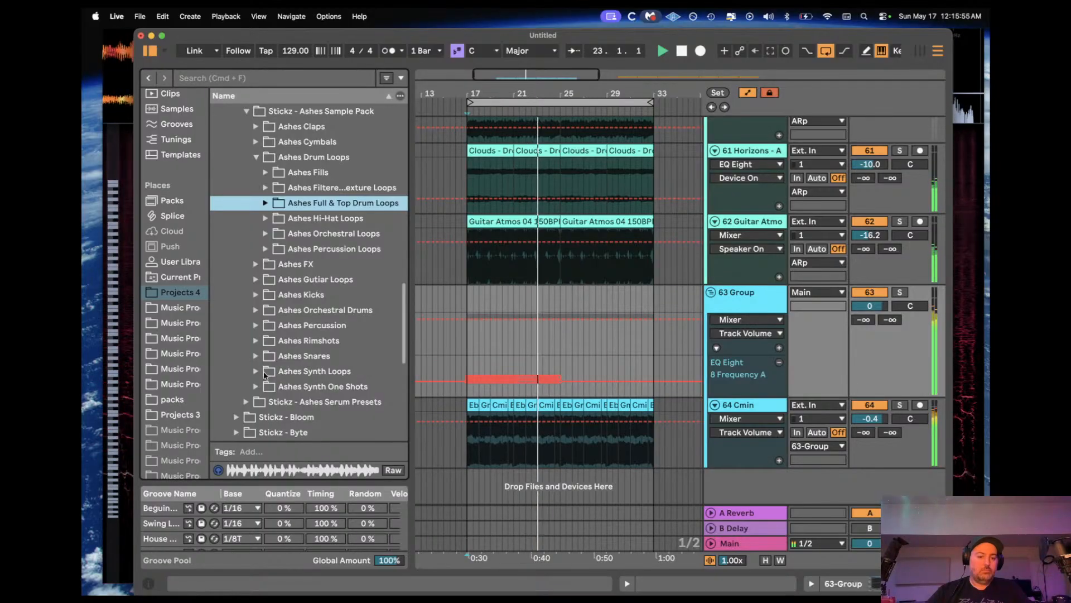
pyautogui.click(265, 373)
pyautogui.click(310, 345)
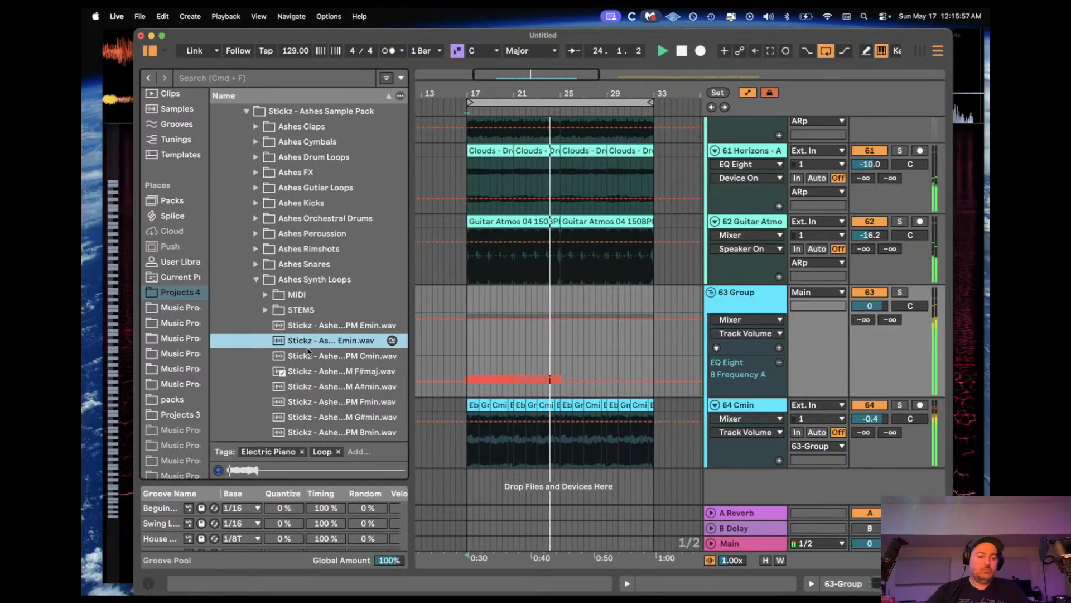
pyautogui.click(313, 390)
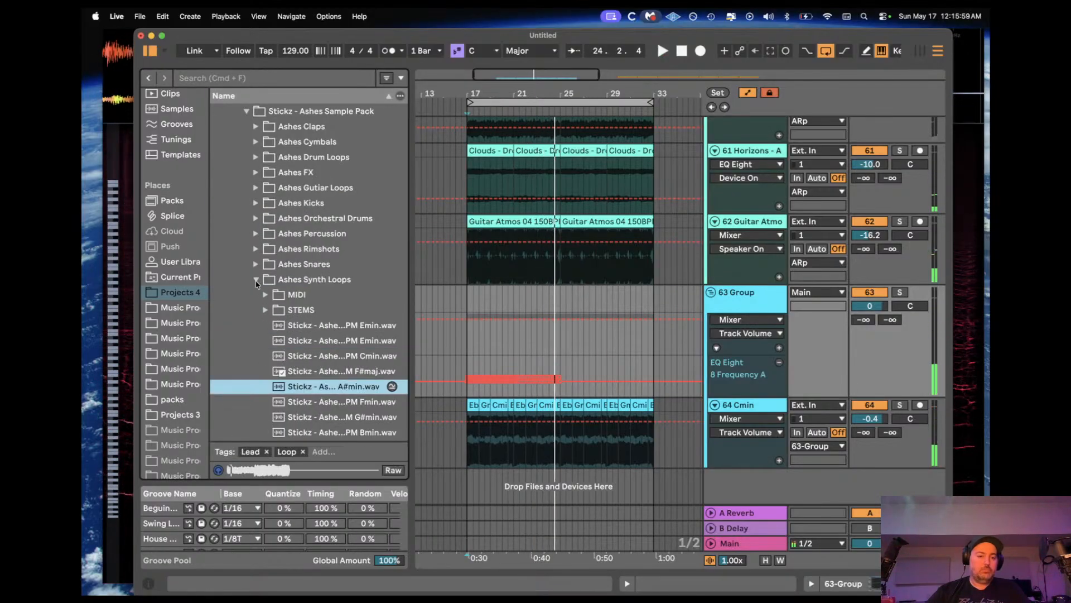
pyautogui.click(256, 280)
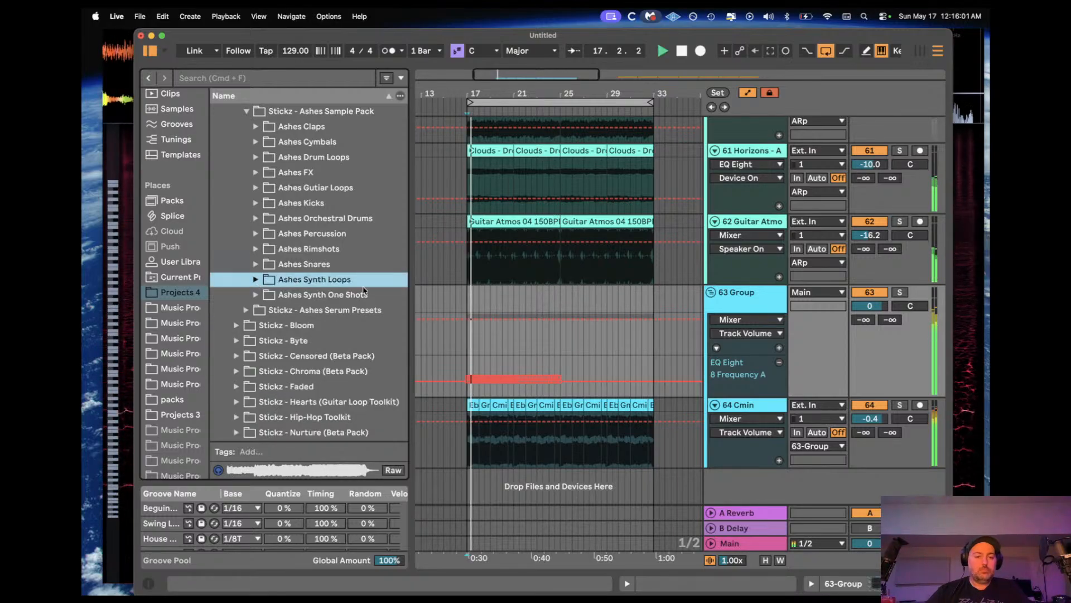
# Step: Stop playback and audition several samples in the Ashes Synth One Shots folder, including shots 003, 009 and 007
pyautogui.click(256, 295)
pyautogui.press('space')
pyautogui.click(321, 340)
pyautogui.scroll(-3, 319, 341)
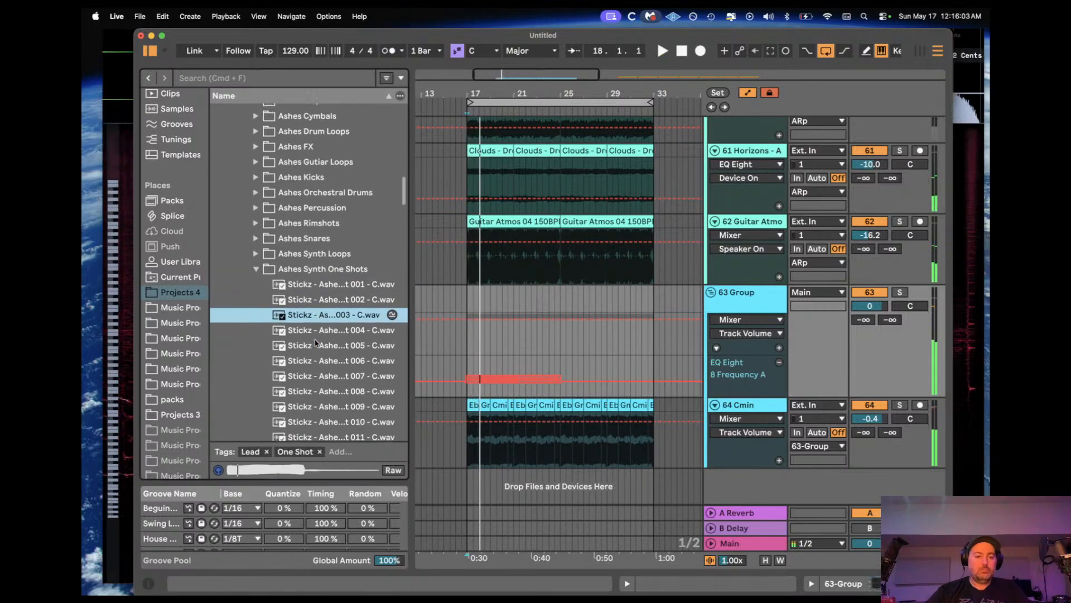
pyautogui.click(315, 338)
pyautogui.click(322, 351)
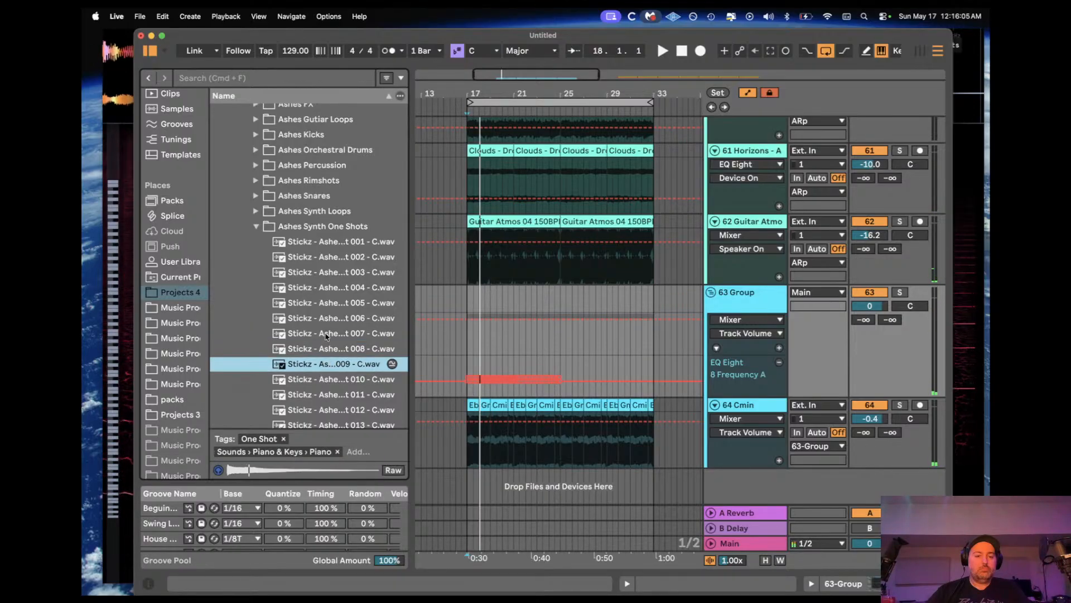
pyautogui.click(324, 335)
# Step: Insert a MIDI track below Guitar Atmos 04 and replace its Instrument Rack with Ashes Synth Shot 007 as a sampler
pyautogui.click(742, 223)
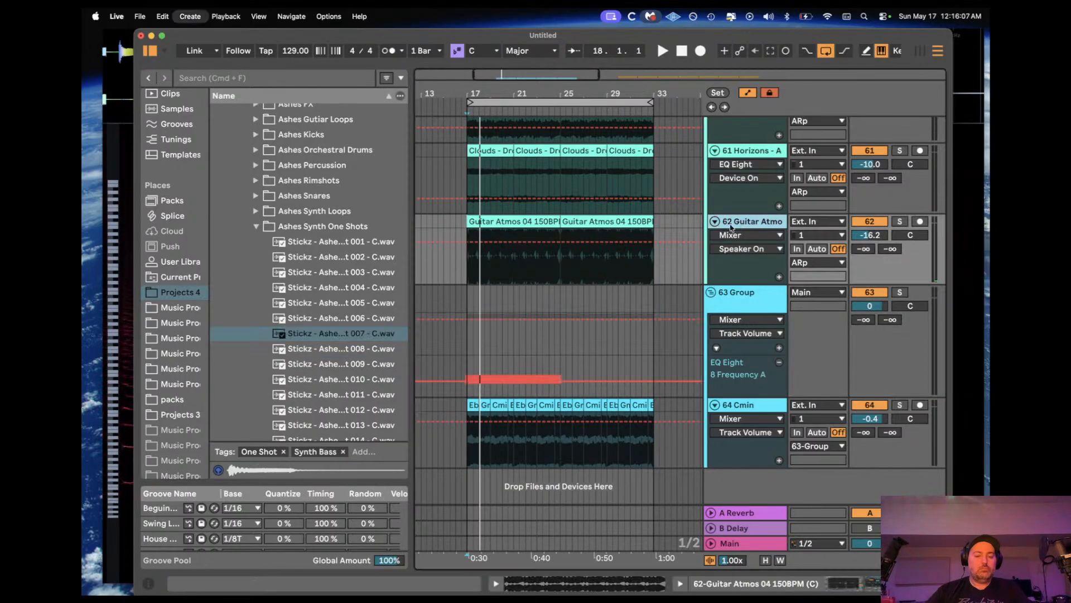
pyautogui.press('super+shift+t')
pyautogui.doubleClick(742, 293)
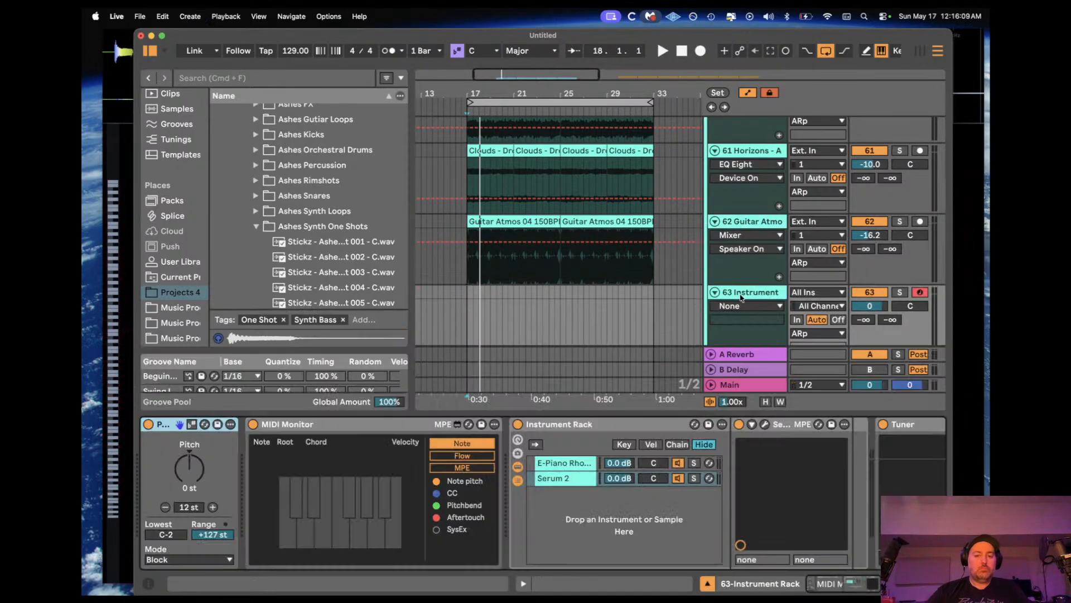
pyautogui.scroll(-5, 355, 272)
pyautogui.moveTo(343, 200); pyautogui.dragTo(588, 432)
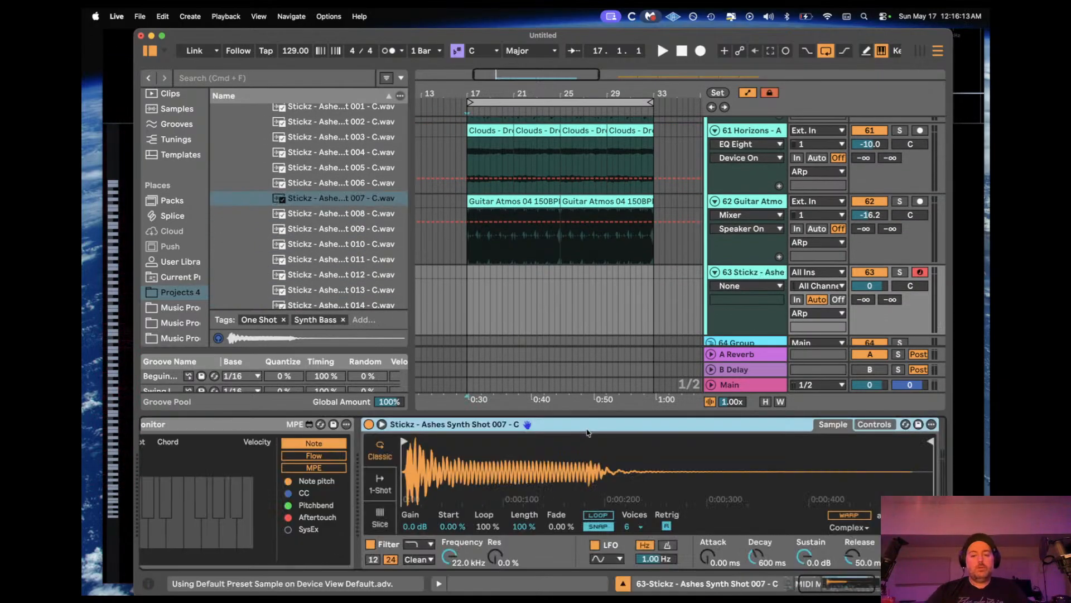
# Step: Test the Synth Shot 007 instrument with a few notes and set its Pitch device to +2 st
pyautogui.press('d')
pyautogui.press('s')
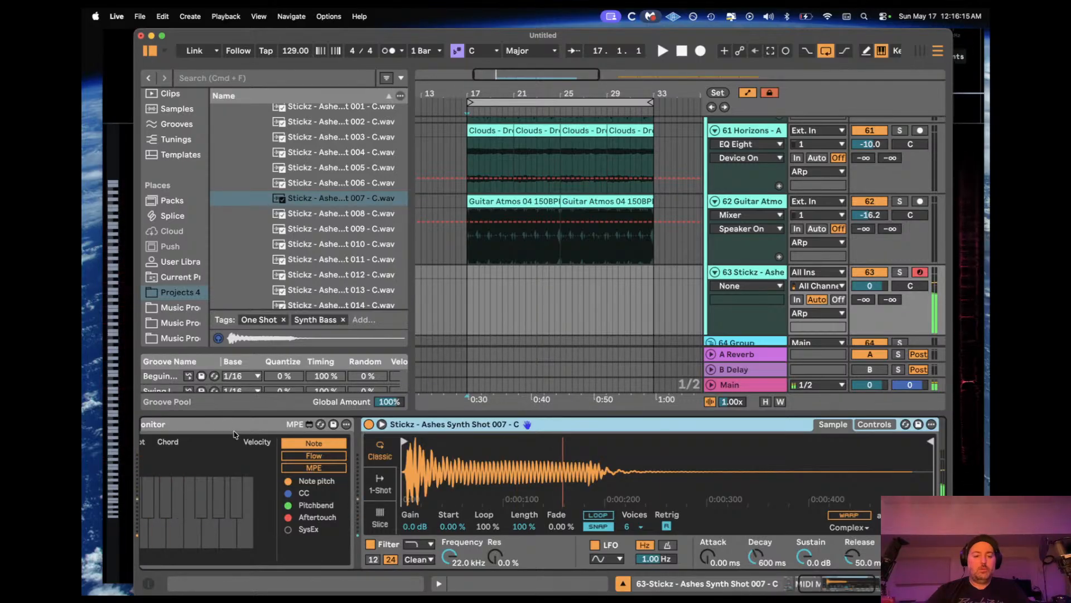
pyautogui.hscroll(-5, 391, 474)
pyautogui.click(197, 467)
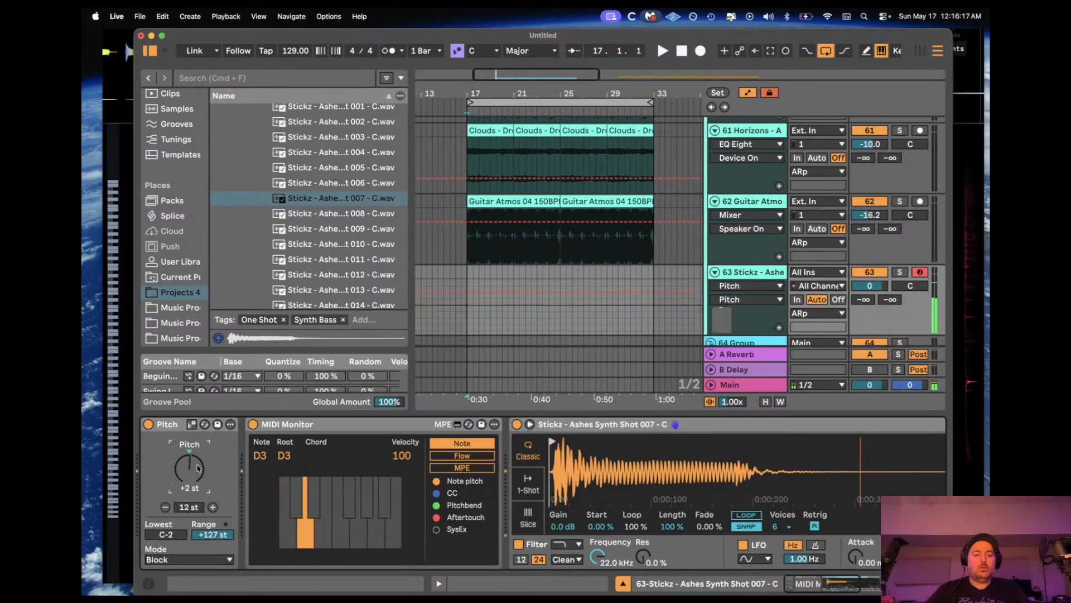
# Step: Add the Reverb audio effect to the end of the Synth Shot 007 track's device chain
pyautogui.scroll(8, 175, 267)
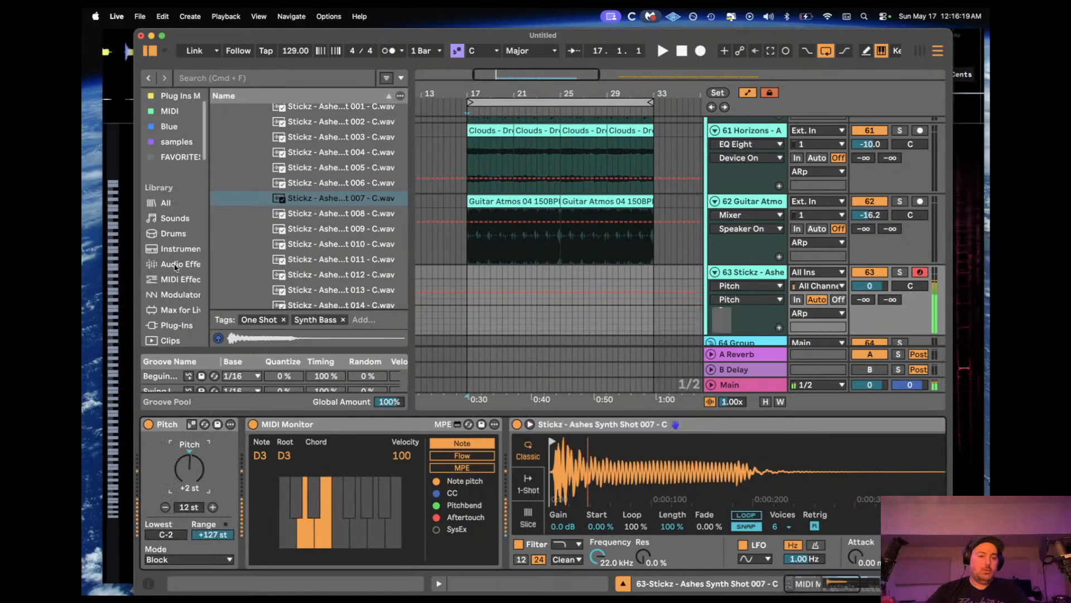
pyautogui.click(175, 265)
pyautogui.click(264, 234)
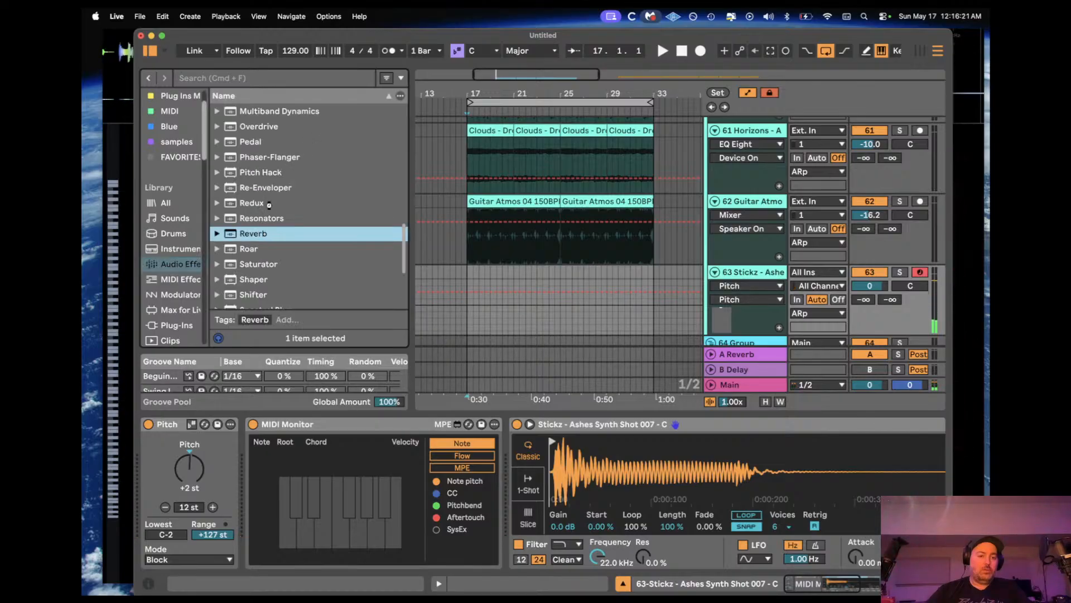
pyautogui.press('Return')
# Step: Add an Auto Filter after the Reverb on the Synth Shot 007 track and set its low-pass frequency to 3.90 kHz
pyautogui.scroll(10, 273, 190)
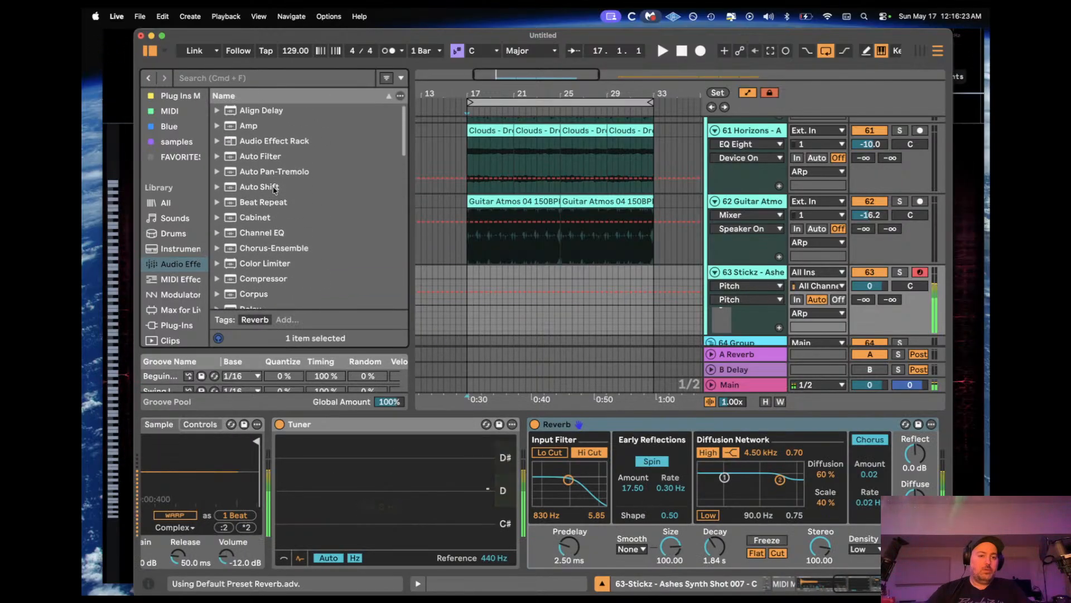
pyautogui.scroll(-3, 266, 187)
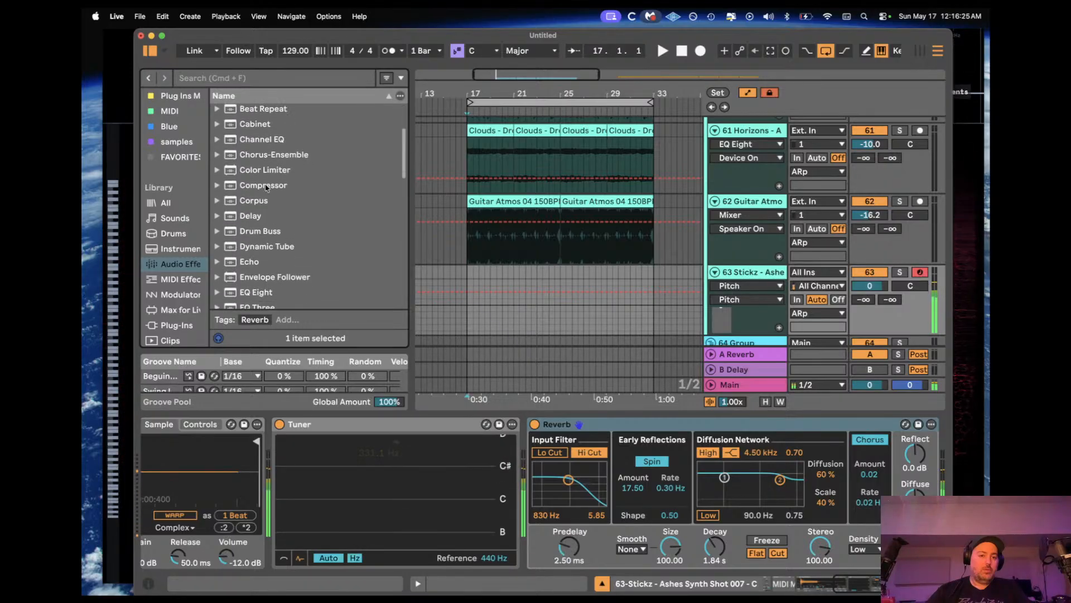
pyautogui.scroll(3, 265, 262)
pyautogui.click(253, 156)
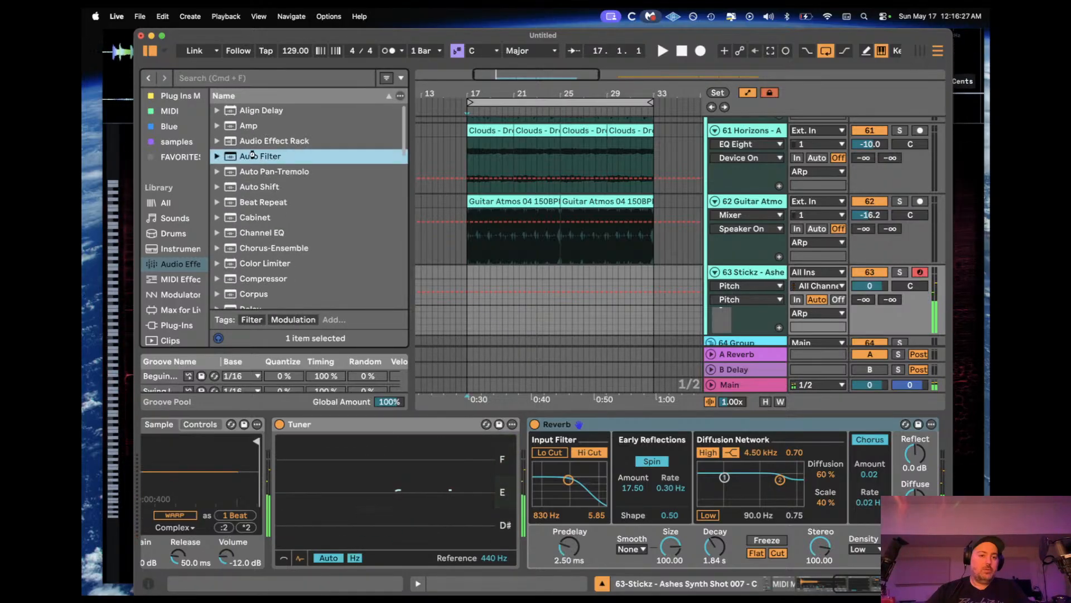
pyautogui.press('Return')
pyautogui.moveTo(862, 497); pyautogui.dragTo(834, 485)
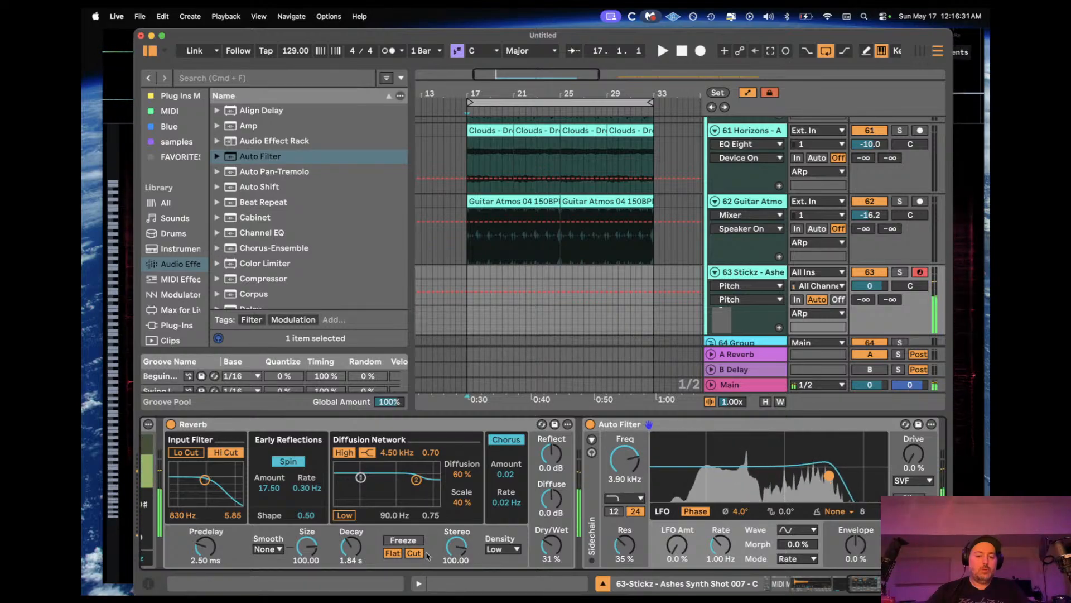
# Step: Set the Reverb decay to 3.97 s and place the insert mark at 17.1.1 on the Synth Shot 007 track
pyautogui.moveTo(348, 547); pyautogui.dragTo(349, 545)
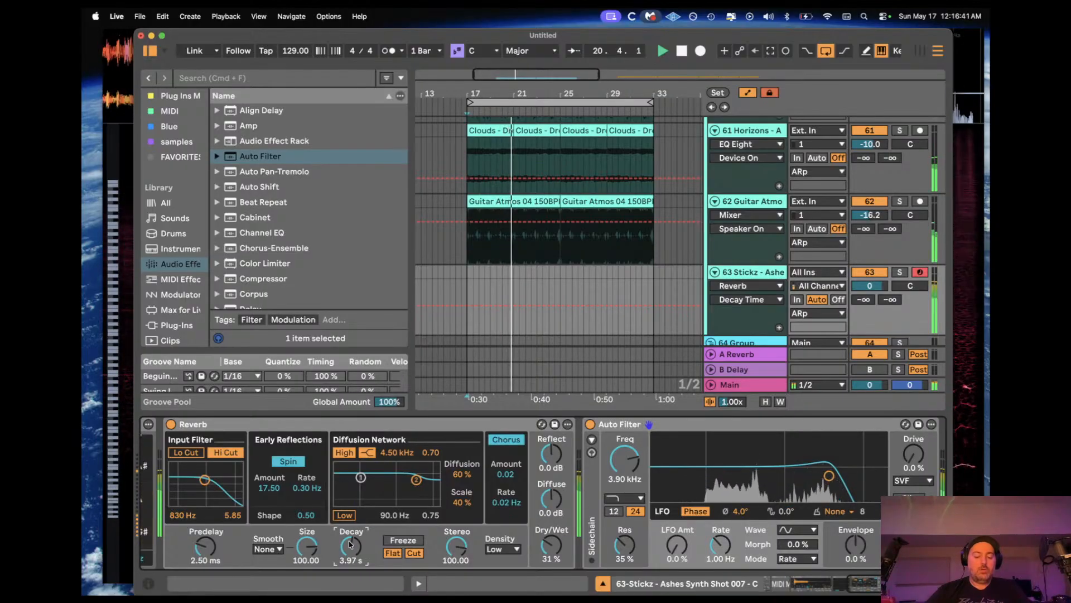
pyautogui.click(472, 300)
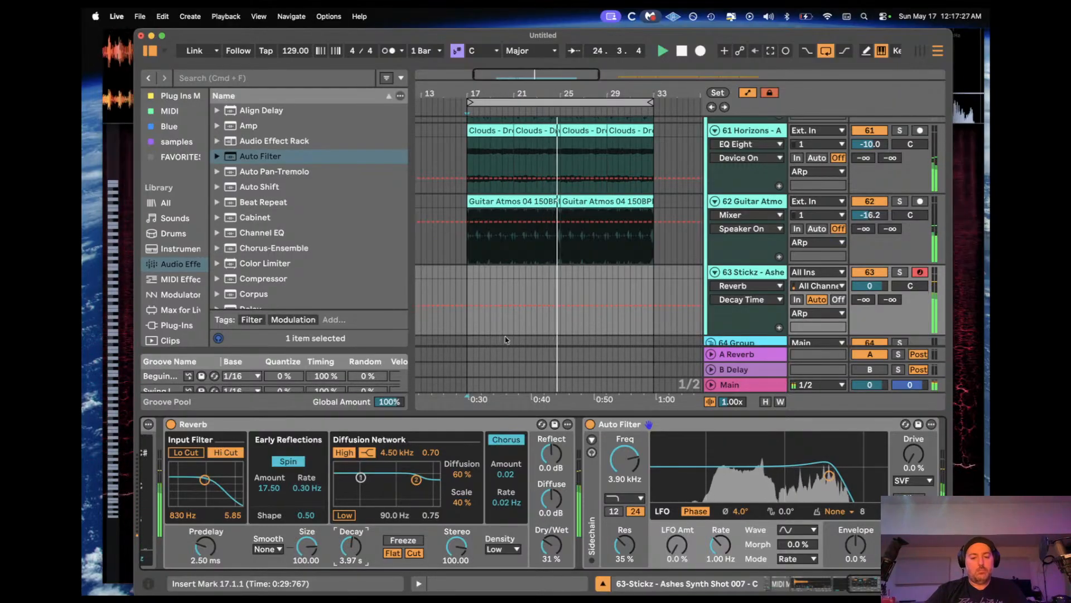
# Step: Collapse the Synth Shot 007 sampler device and reset the Pitch device to 0 st
pyautogui.hscroll(-10, 317, 430)
pyautogui.hscroll(-1, 317, 430)
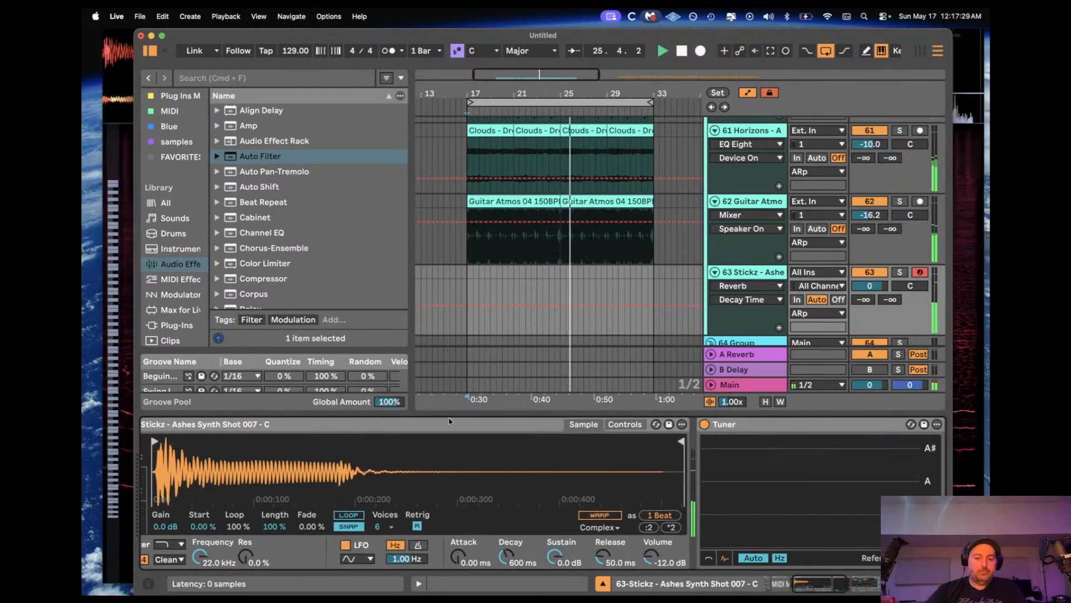
pyautogui.doubleClick(501, 426)
pyautogui.hscroll(-6, 500, 426)
pyautogui.hscroll(-2, 500, 426)
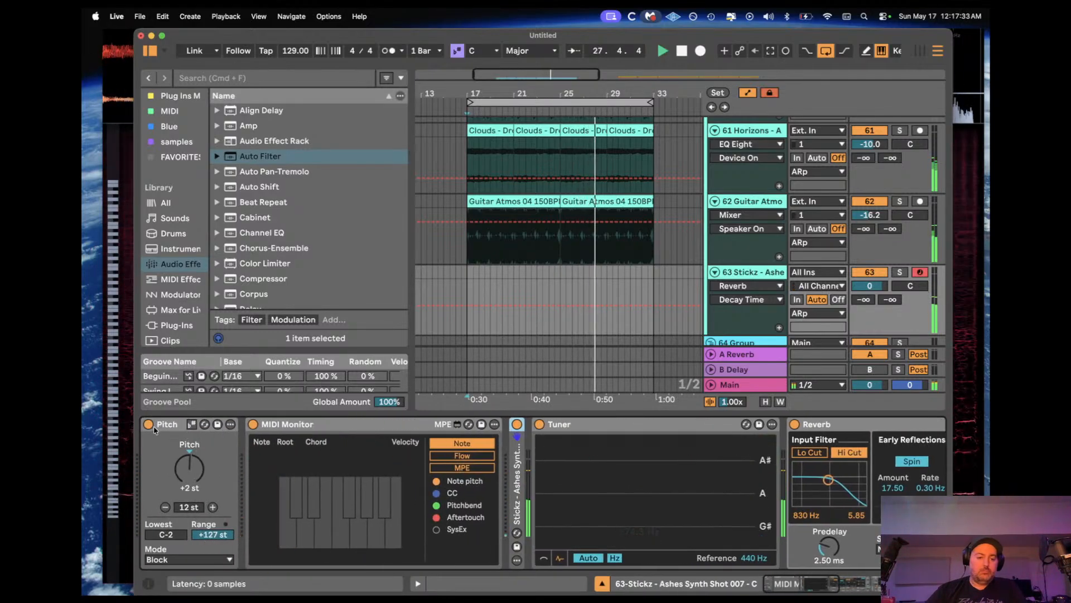
pyautogui.click(190, 452)
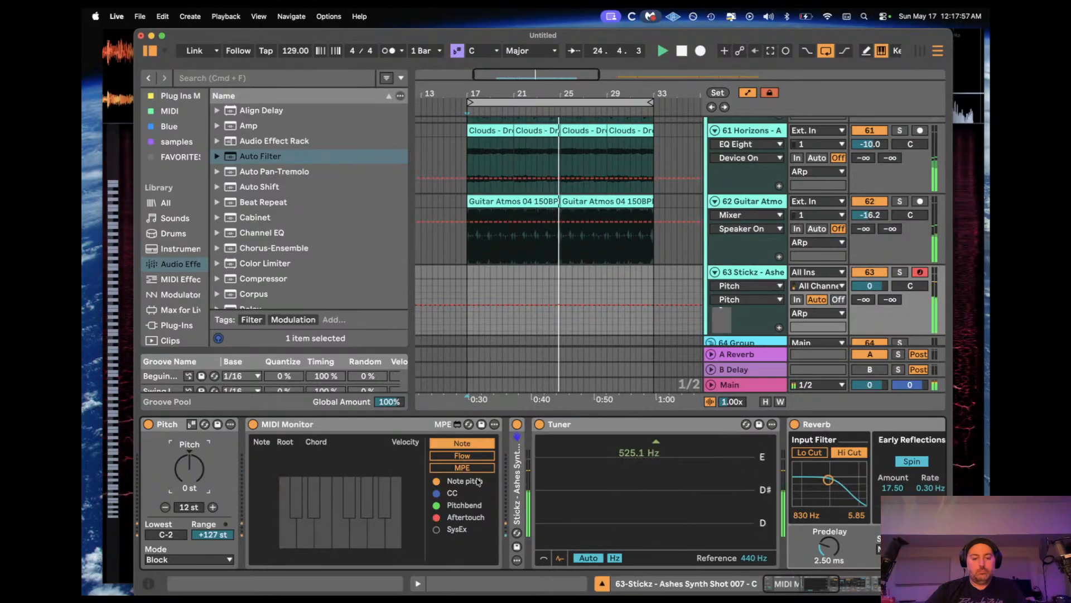
pyautogui.press('m')
pyautogui.press('a')
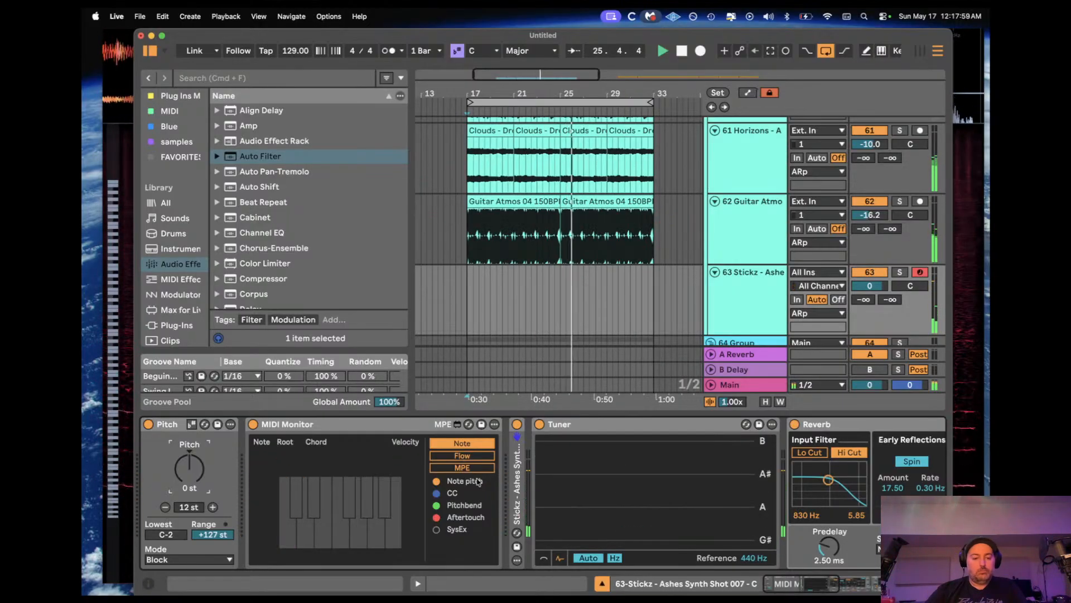
pyautogui.press('a')
pyautogui.press('a')
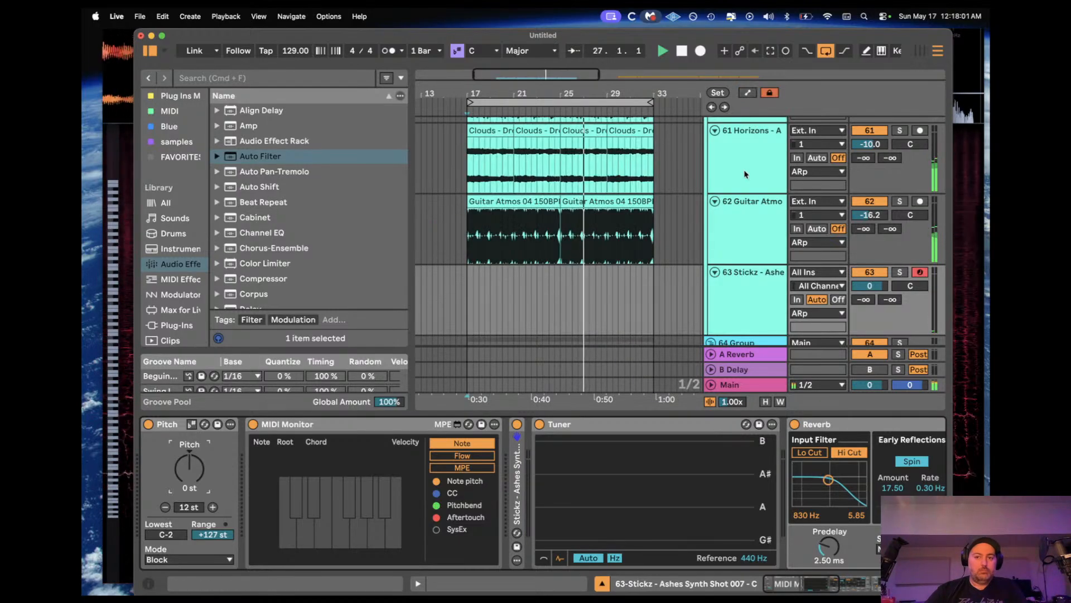
pyautogui.press('a')
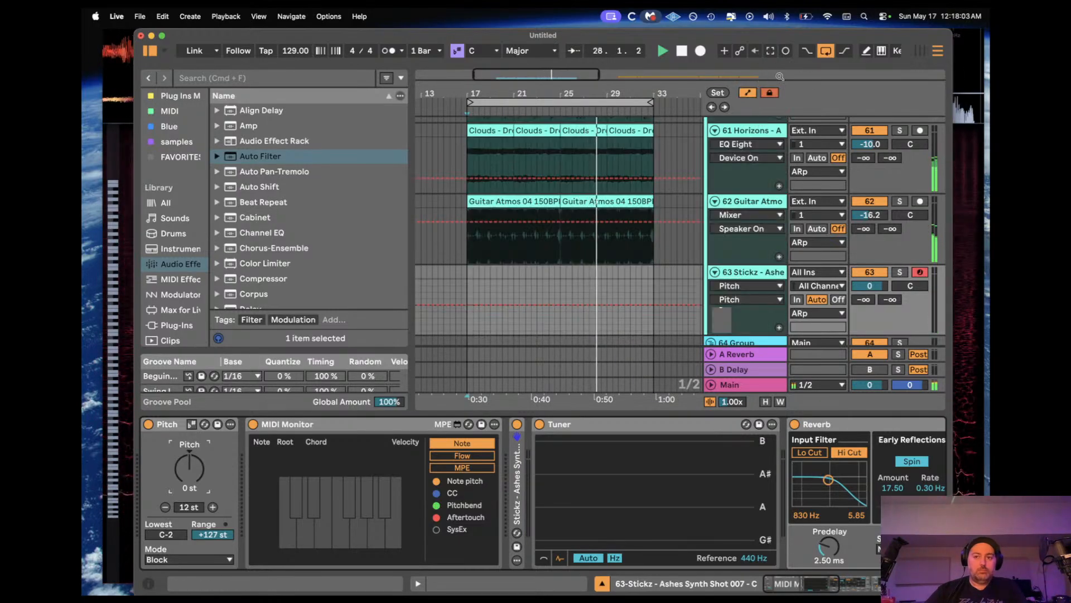
# Step: Play test notes between C3 and A#3 on the Synth Shot 007 instrument over the looped section with Pitch at 0 st
pyautogui.press('a')
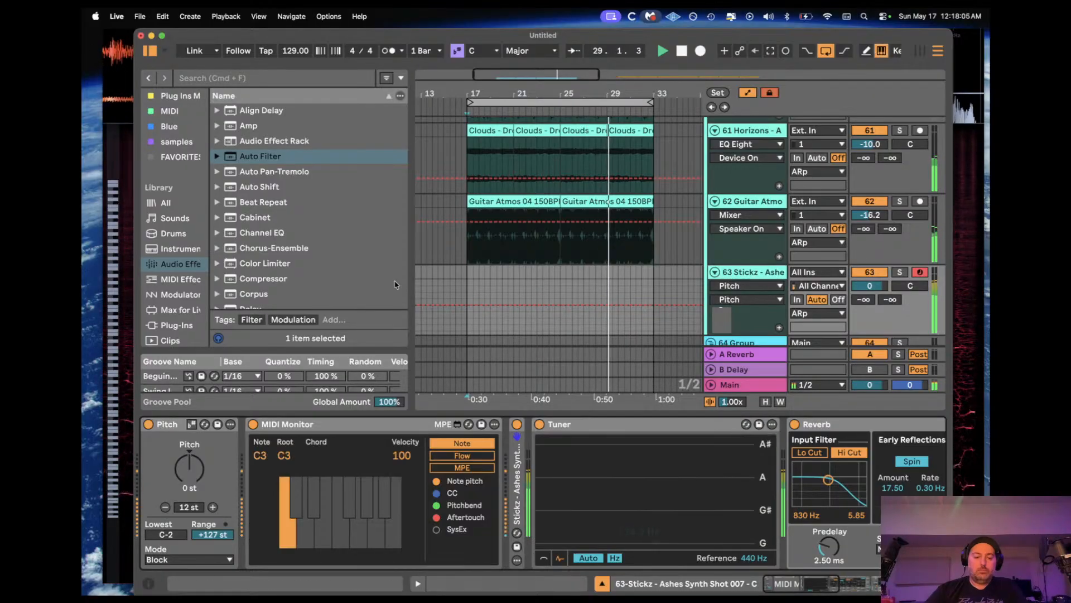
pyautogui.press('a')
pyautogui.press('j')
pyautogui.press('h')
pyautogui.press('g')
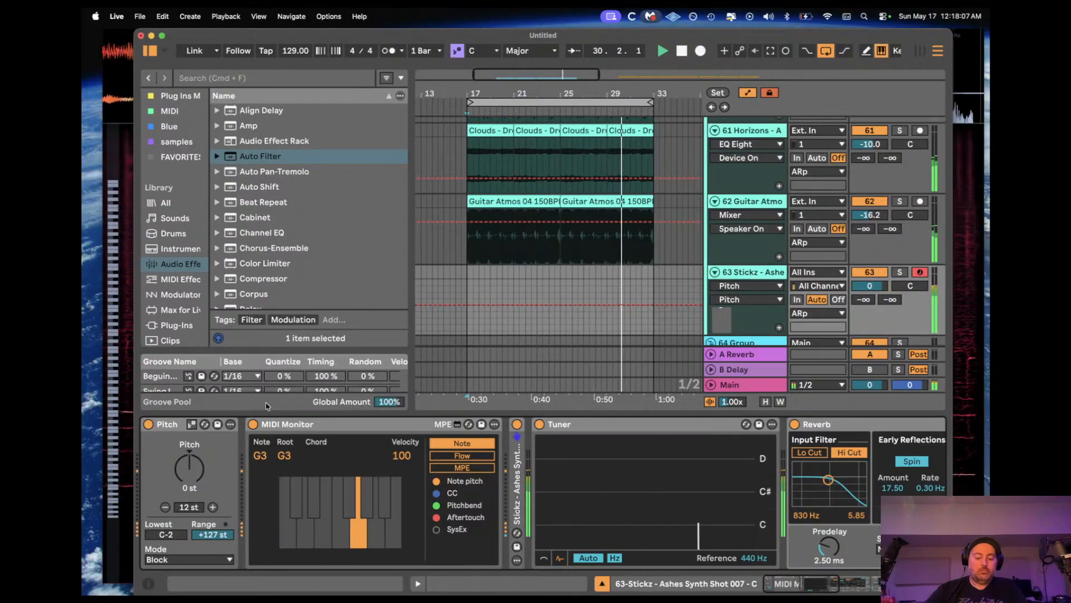
pyautogui.press('j')
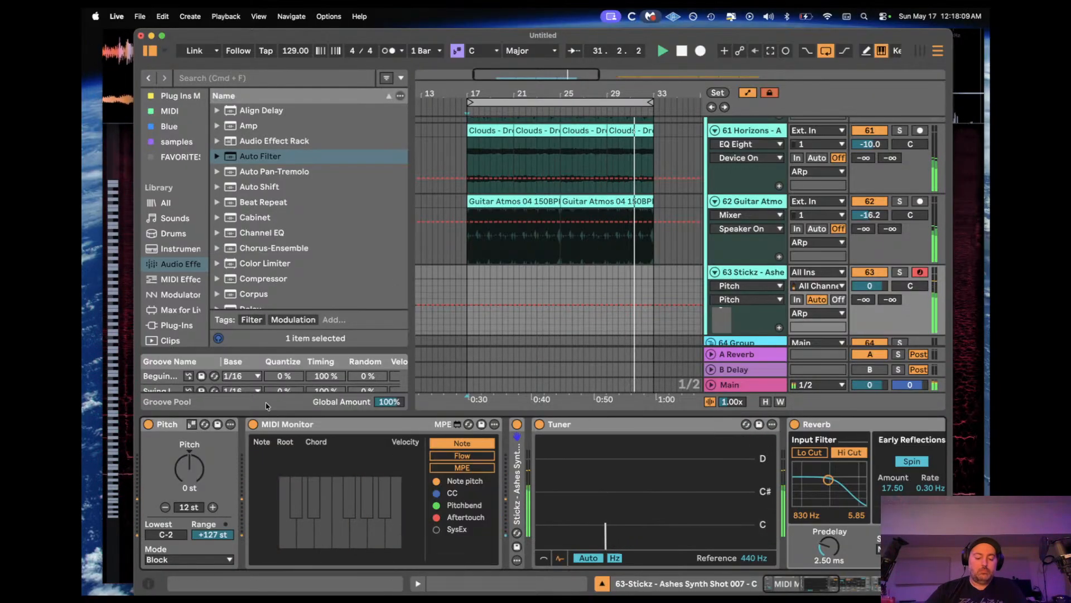
pyautogui.press('h')
pyautogui.press('g')
pyautogui.press('f')
pyautogui.press('d')
pyautogui.press('a')
pyautogui.press('s')
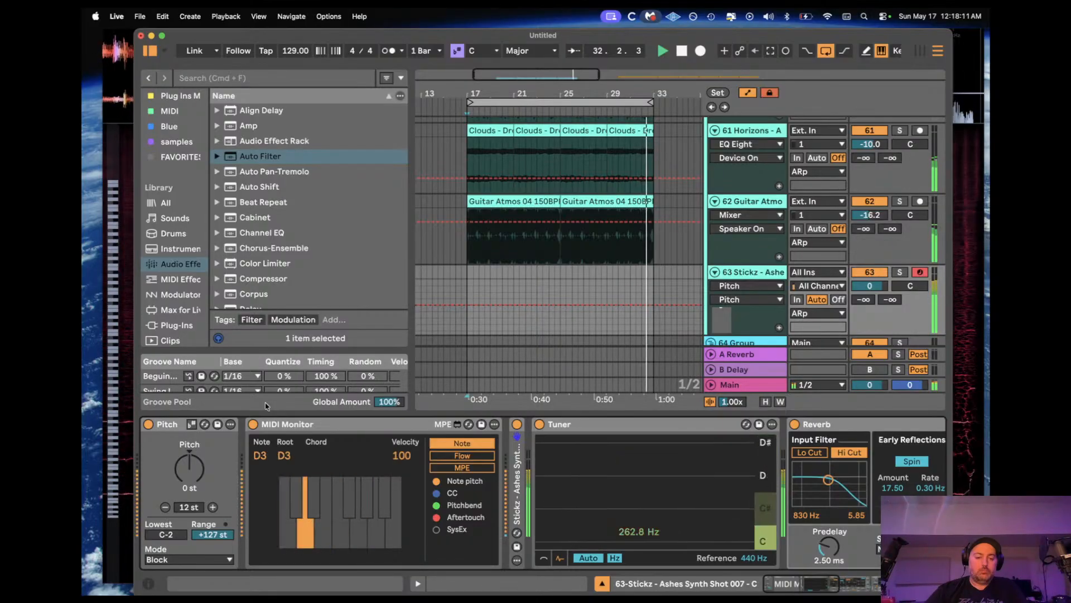
pyautogui.press('d')
pyautogui.press('f')
pyautogui.press('g')
pyautogui.press('a')
pyautogui.press('f')
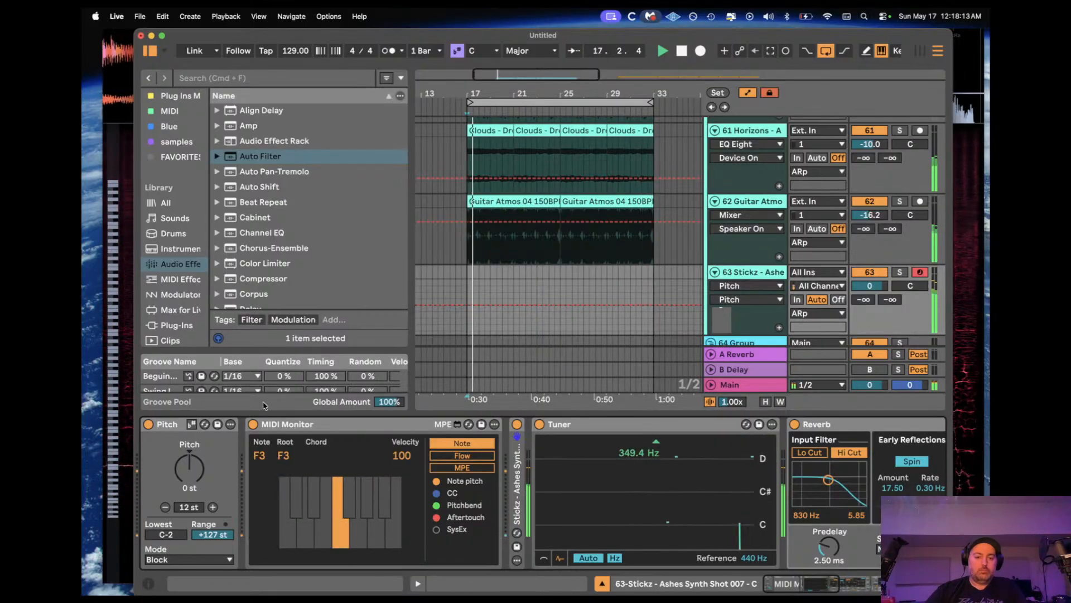
pyautogui.press('a')
pyautogui.press('a')
# Step: Set the Pitch device to +2 st and try a few notes against the loop
pyautogui.moveTo(190, 480); pyautogui.dragTo(191, 476)
pyautogui.press('a')
pyautogui.press('e')
pyautogui.press('y')
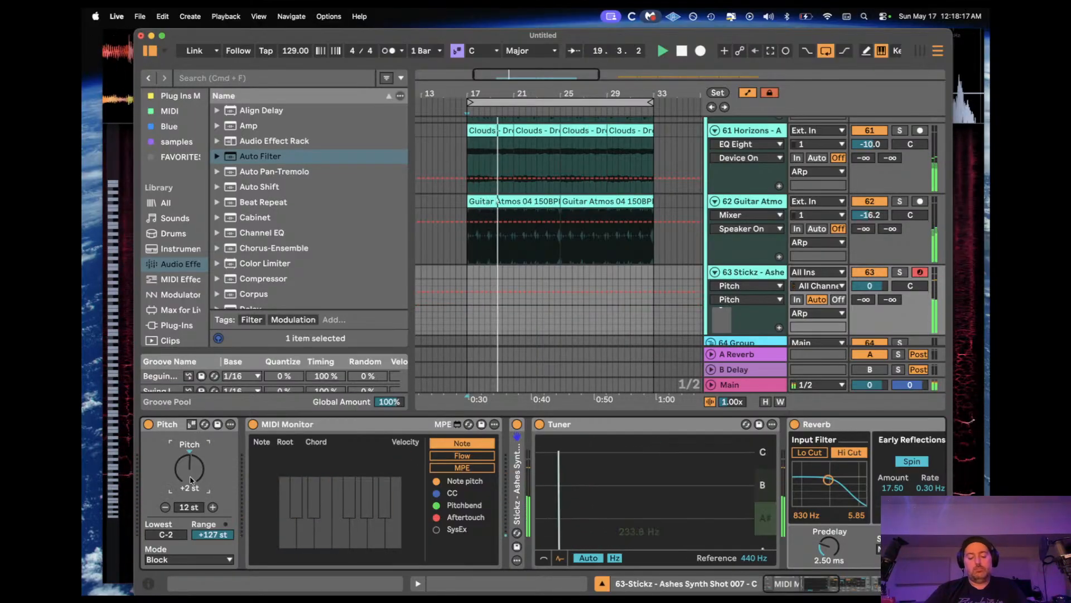
# Step: Improvise melody ideas on the Synth Shot 007 instrument over the looping atmospheres and drums, without recording
pyautogui.press('g')
pyautogui.press('a')
pyautogui.press('s')
pyautogui.press('e')
pyautogui.press('g')
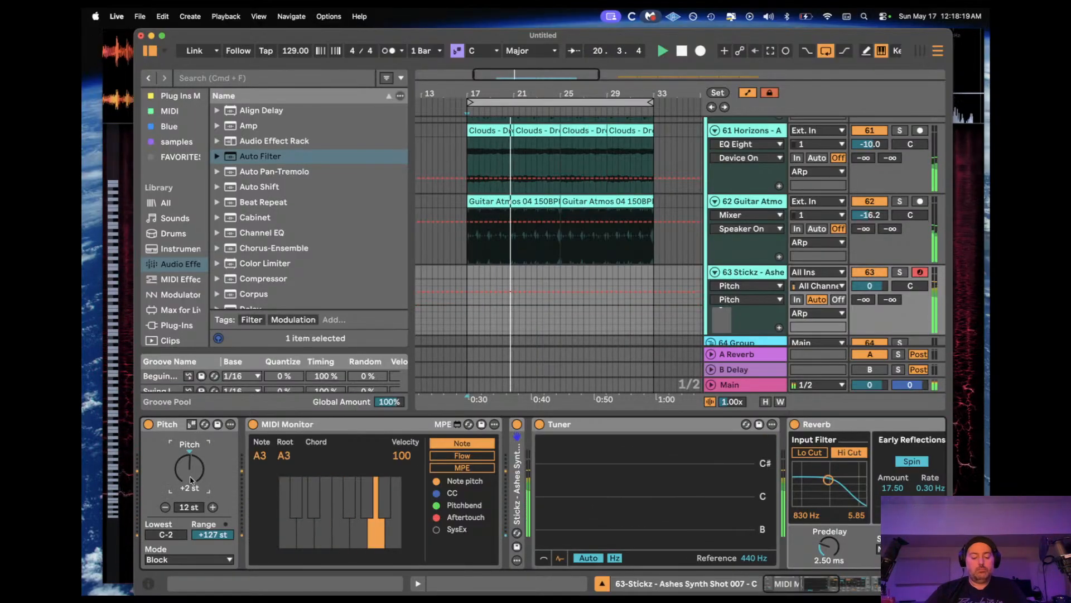
pyautogui.press('f')
pyautogui.press('a')
pyautogui.press('e')
pyautogui.press('y')
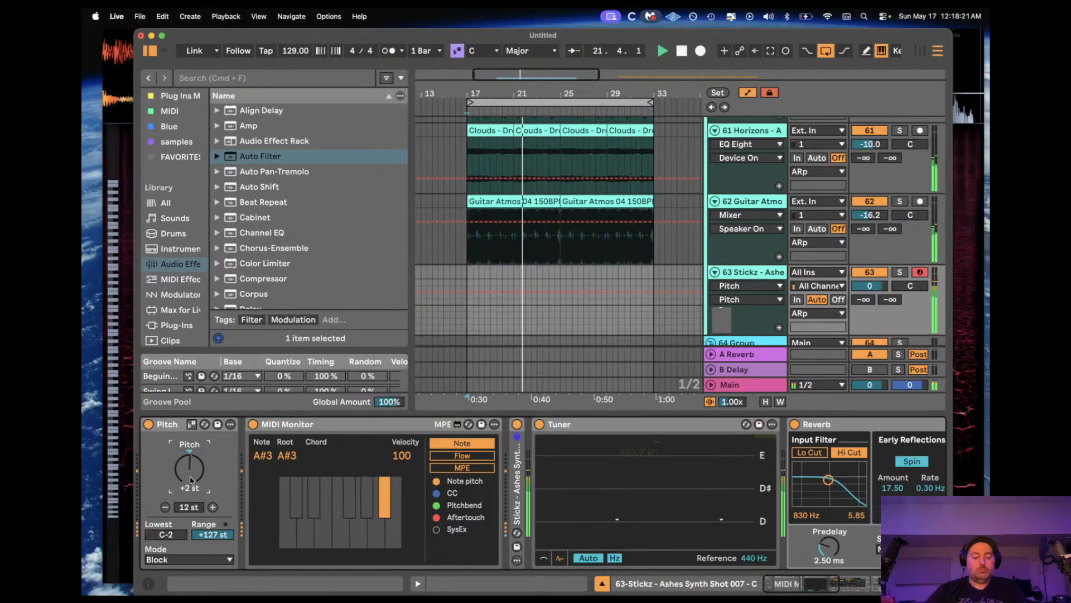
pyautogui.press('g')
pyautogui.press('u')
pyautogui.press('u')
pyautogui.press('y')
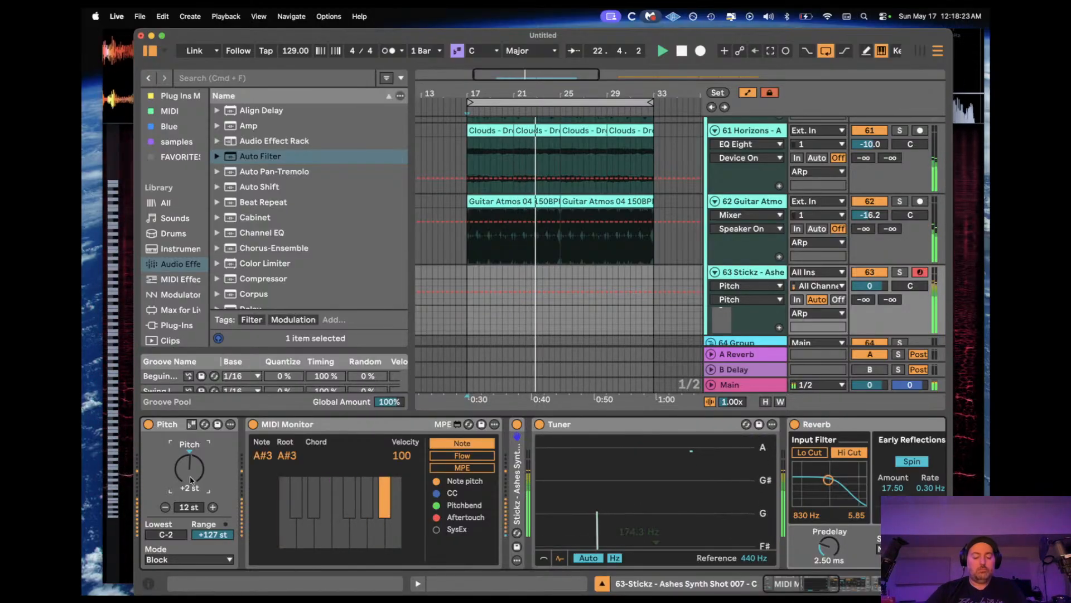
pyautogui.press('u')
pyautogui.press('y')
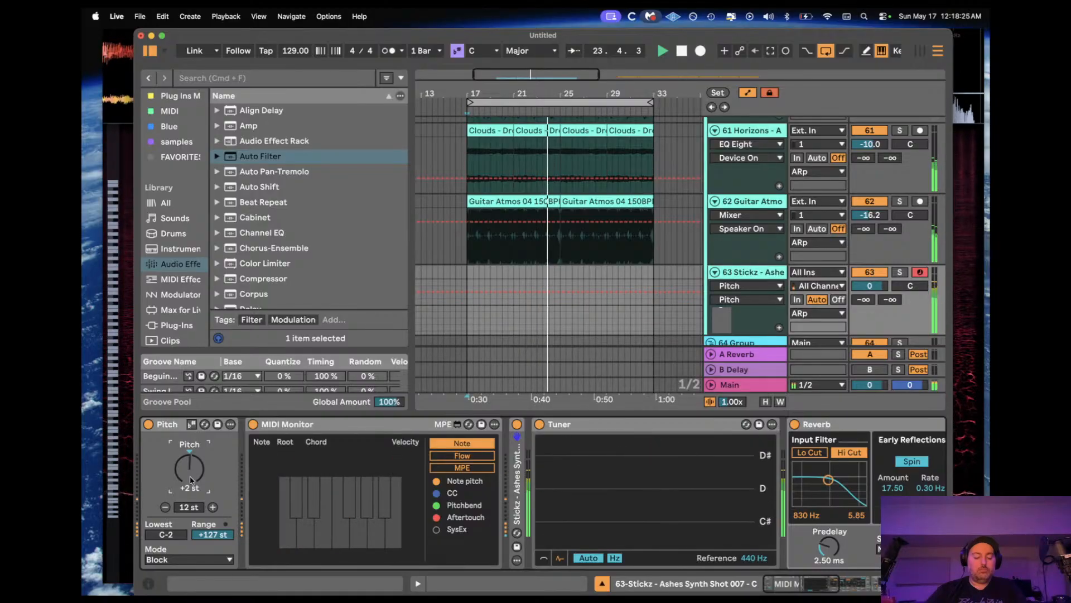
pyautogui.press('u')
pyautogui.press('e')
pyautogui.press('u')
pyautogui.press('y')
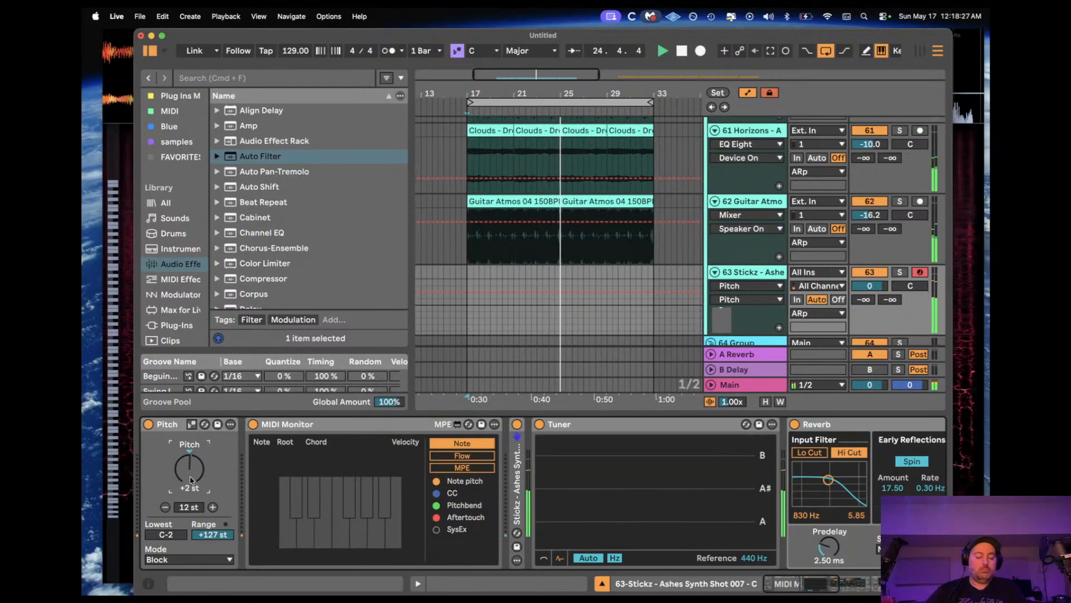
pyautogui.press('u')
pyautogui.press('g')
pyautogui.press('f')
pyautogui.press('g')
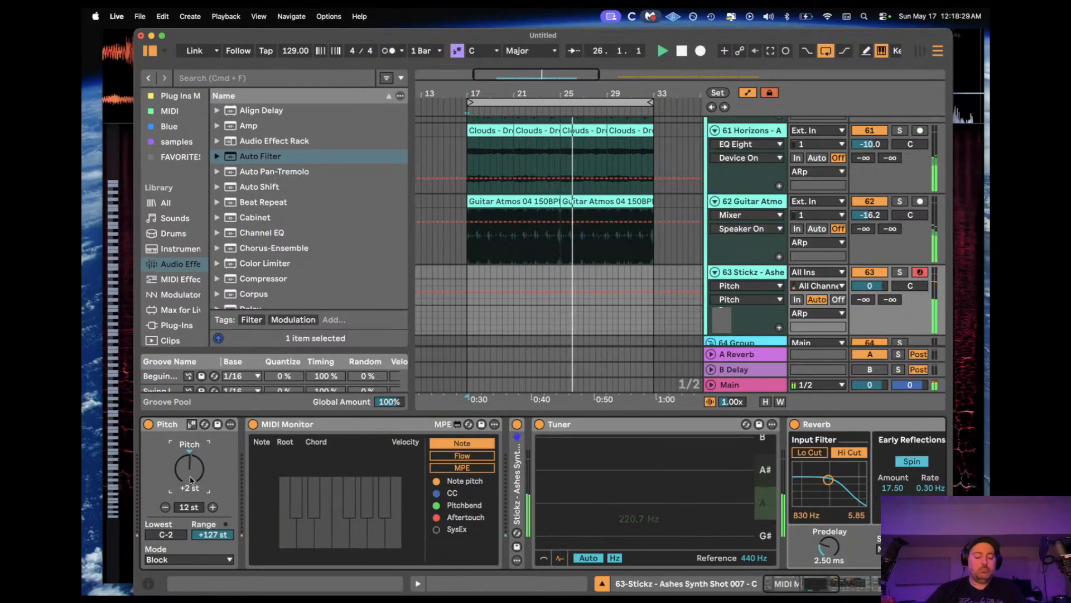
pyautogui.press('u')
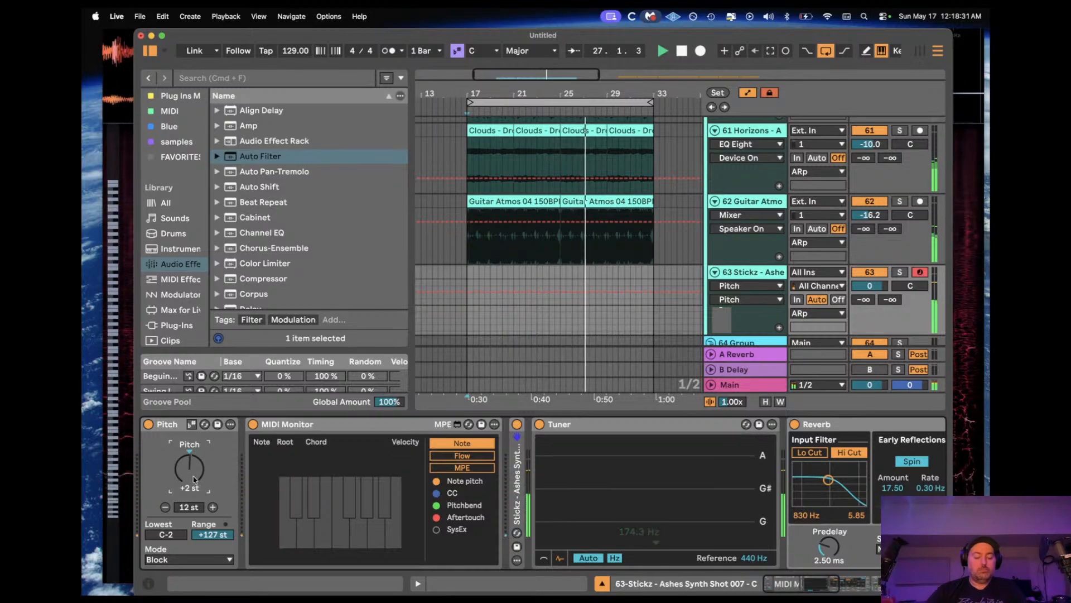
pyautogui.press('g')
pyautogui.press('u')
pyautogui.press('e')
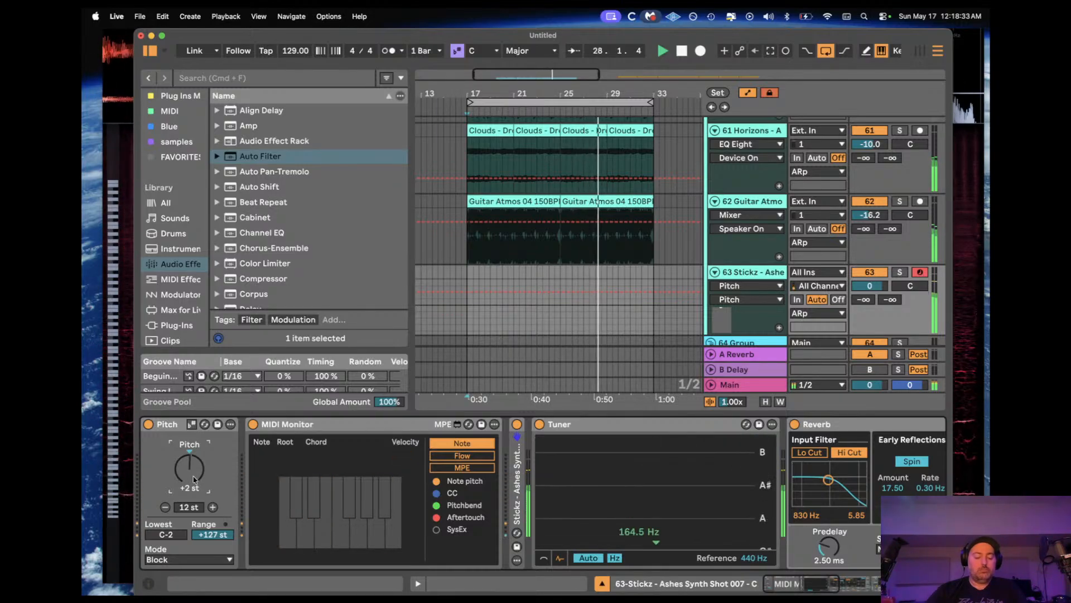
pyautogui.press('e')
pyautogui.press('g')
pyautogui.press('h')
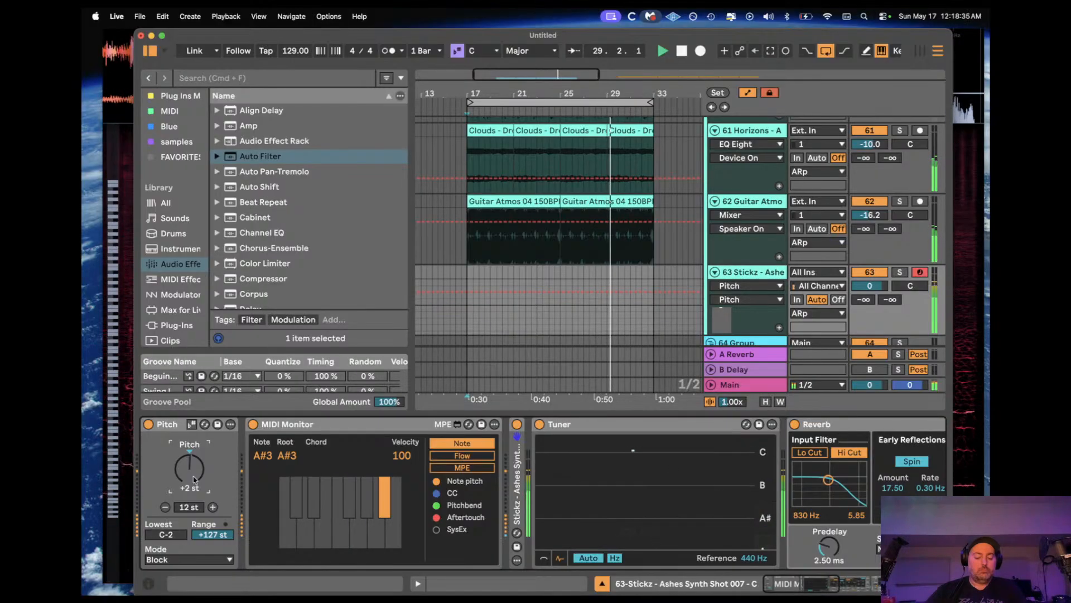
pyautogui.press('e')
pyautogui.press('u')
pyautogui.press('g')
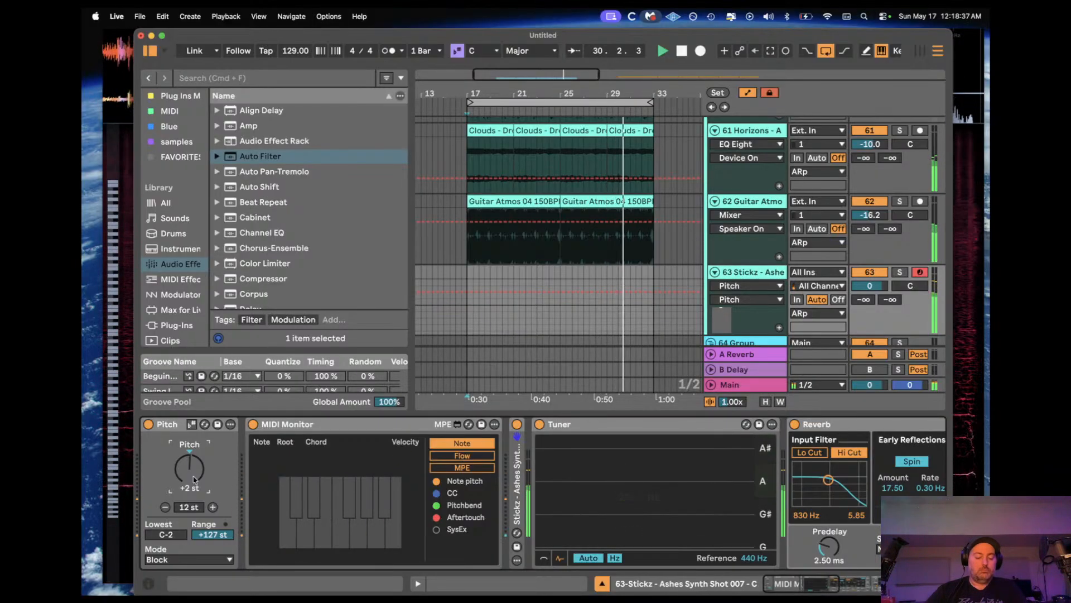
pyautogui.press('y')
pyautogui.press('g')
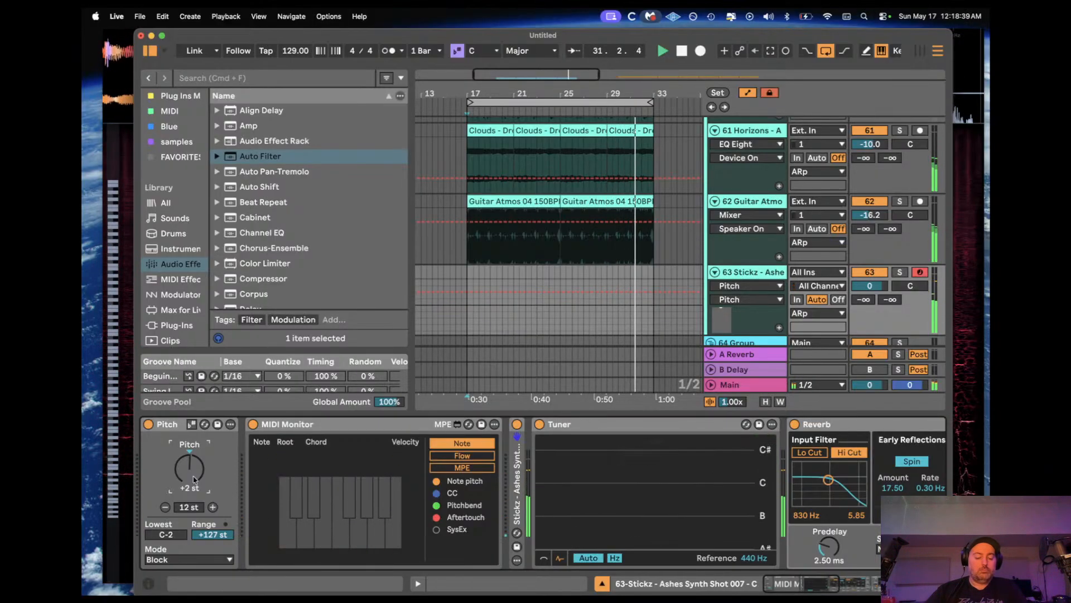
pyautogui.press('e')
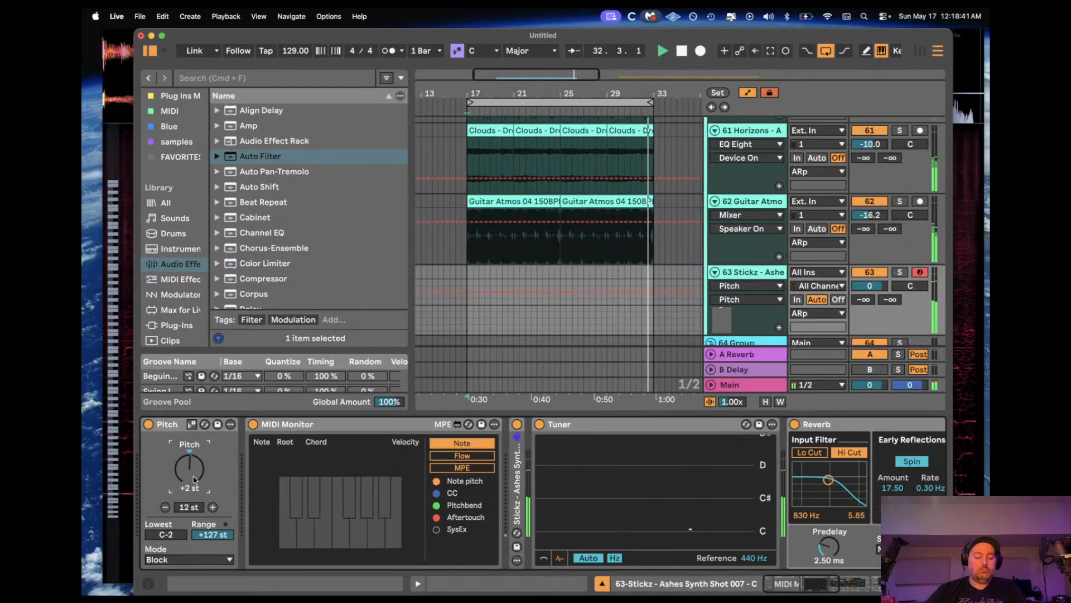
pyautogui.press('y')
pyautogui.press('a')
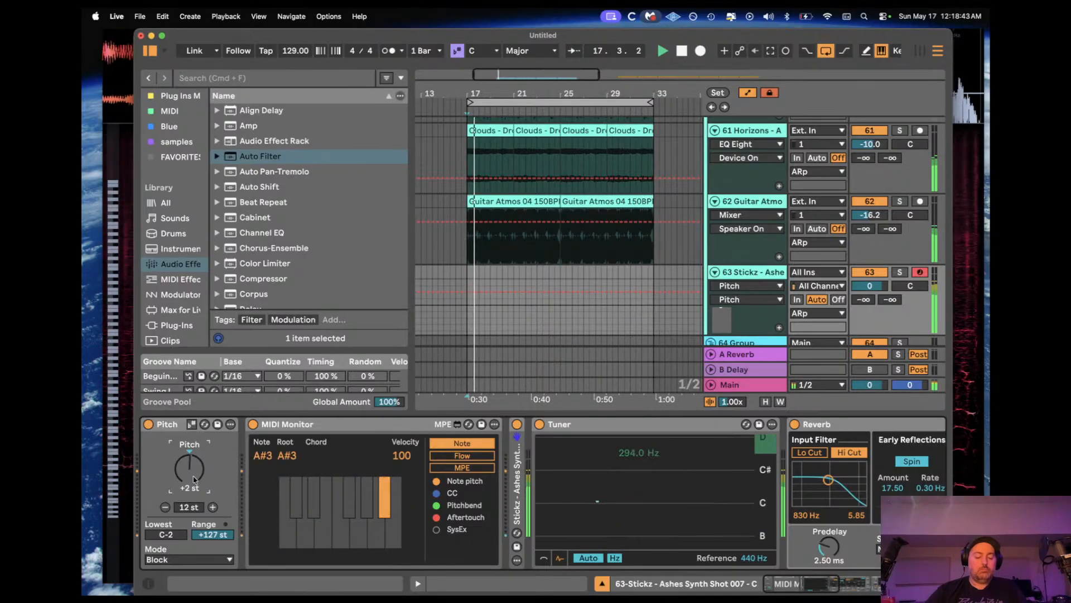
pyautogui.press('a')
pyautogui.press('s')
pyautogui.press('s')
pyautogui.press('e')
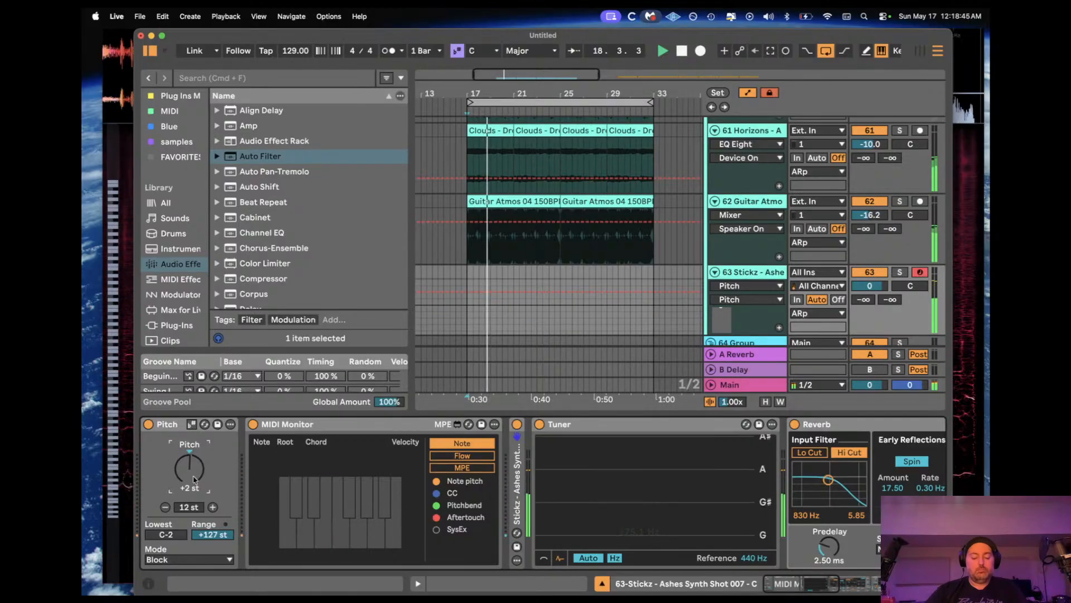
pyautogui.press('s')
pyautogui.press('s')
pyautogui.press('s')
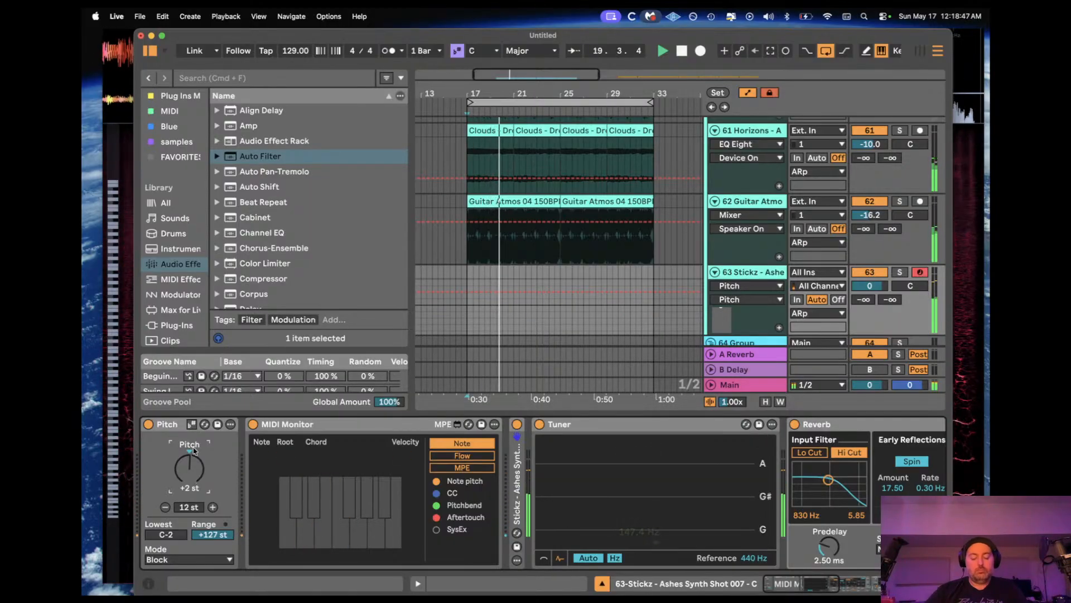
pyautogui.press('f')
pyautogui.press('g')
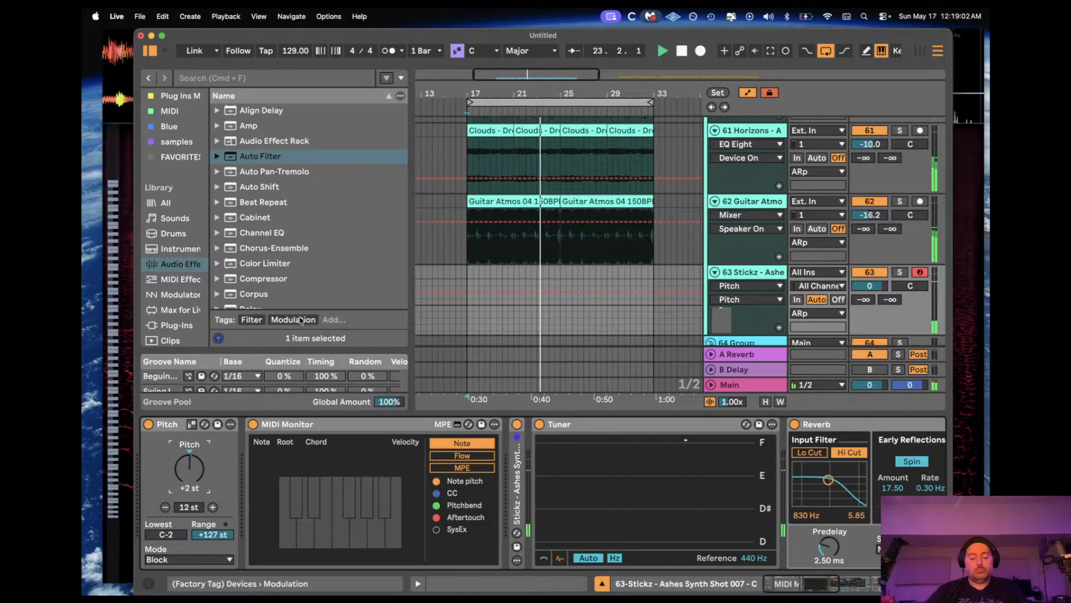
# Step: Restart the loop from bar 17 and set the Reverb Dry/Wet on the Synth Shot 007 track to 52%
pyautogui.click(481, 201)
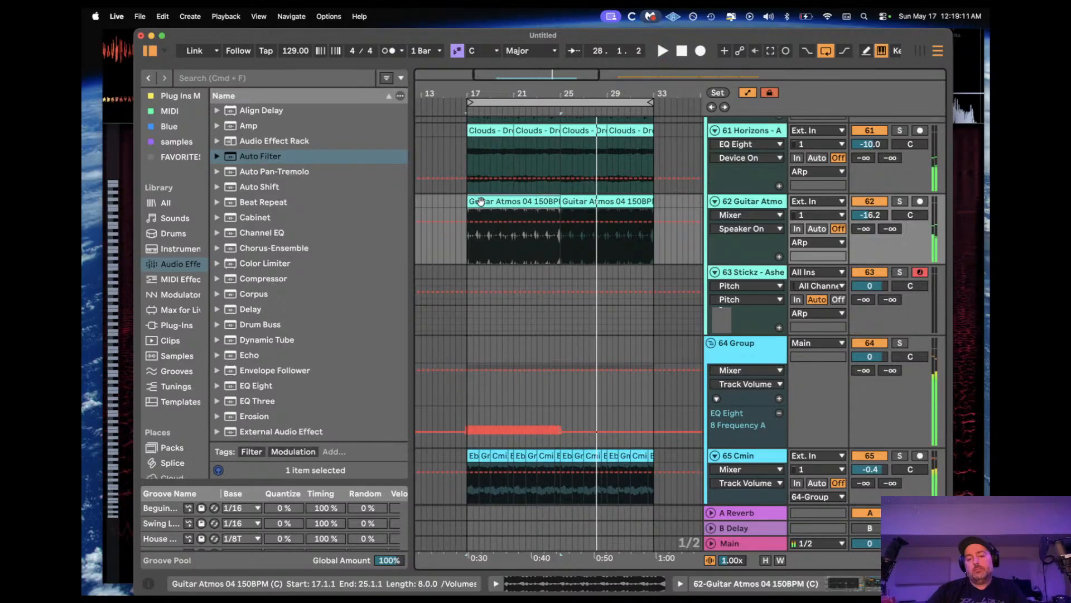
pyautogui.press('space')
pyautogui.press('space')
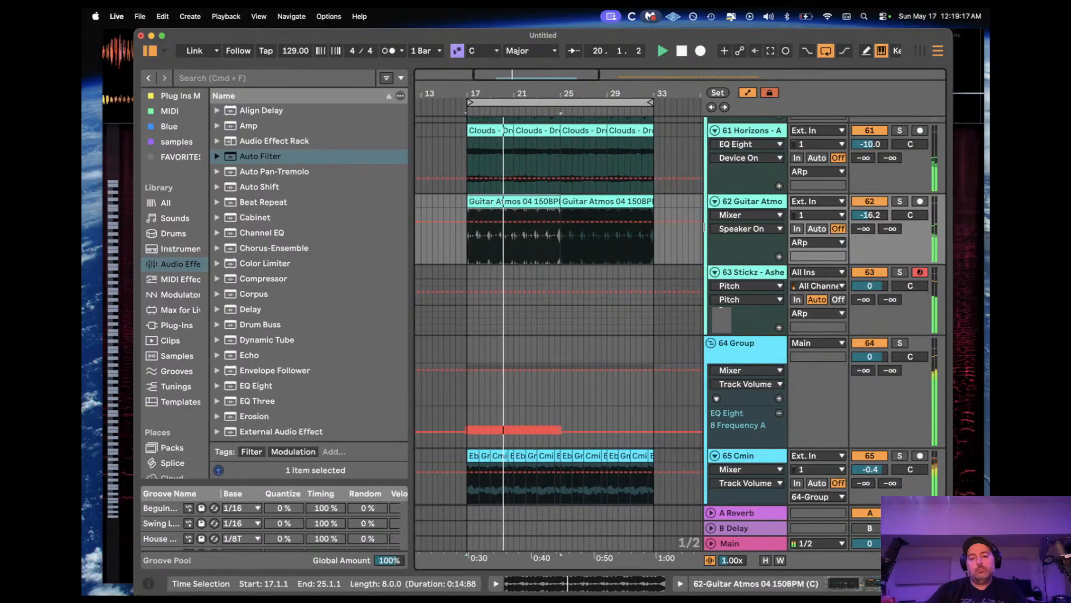
pyautogui.scroll(-2, 731, 240)
pyautogui.click(737, 225)
pyautogui.doubleClick(737, 225)
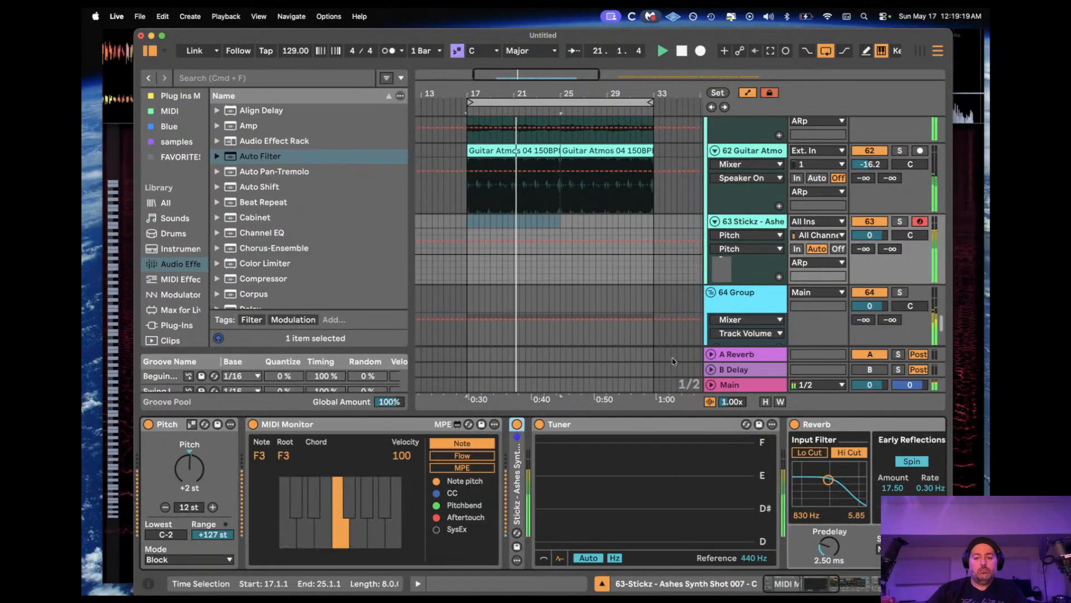
pyautogui.hscroll(5, 810, 450)
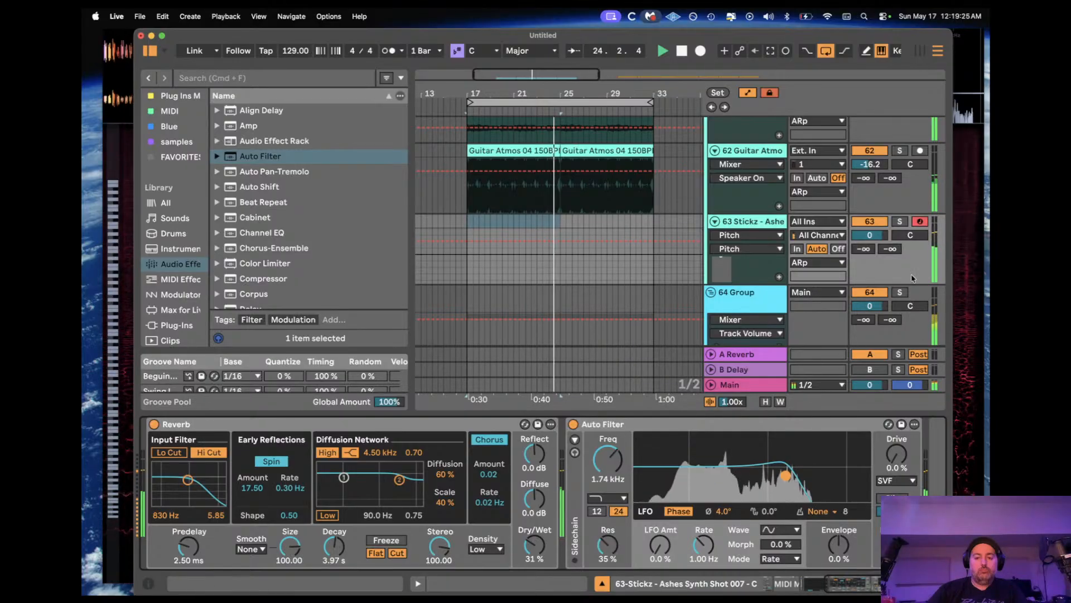
pyautogui.moveTo(535, 552); pyautogui.dragTo(534, 541)
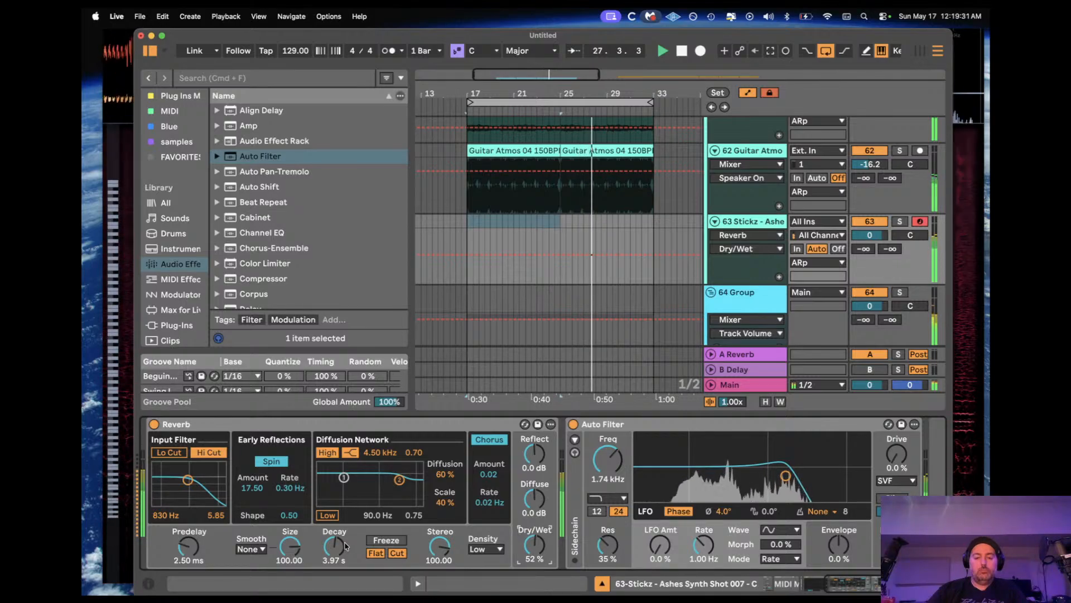
# Step: Set the Reverb decay on the Synth Shot 007 track to 11.8 s while playing repeated notes over the loop
pyautogui.hscroll(-6, 389, 520)
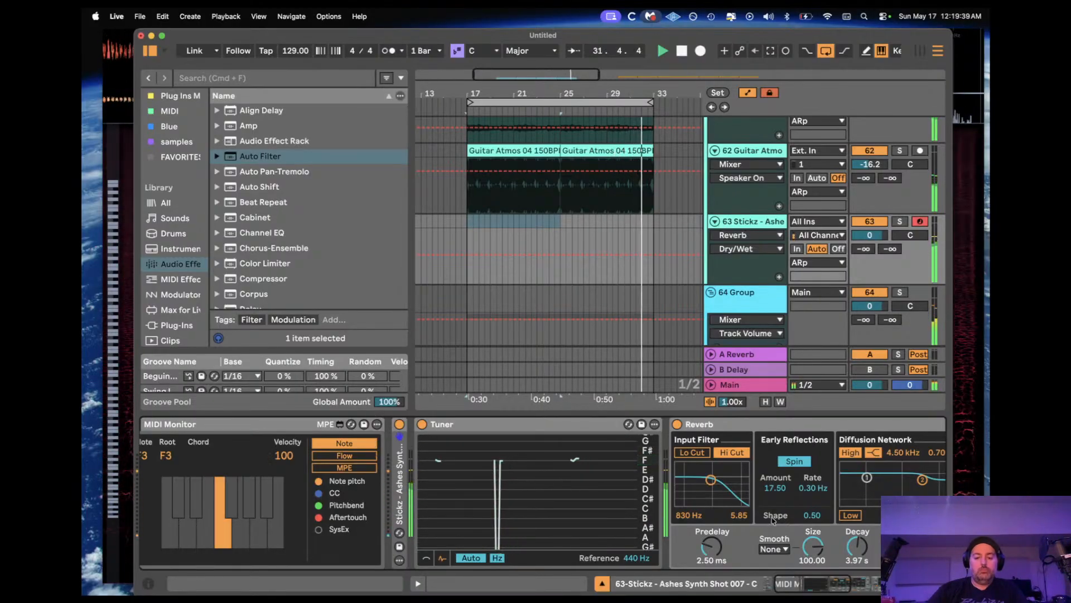
pyautogui.moveTo(858, 552); pyautogui.dragTo(860, 541)
pyautogui.press('f')
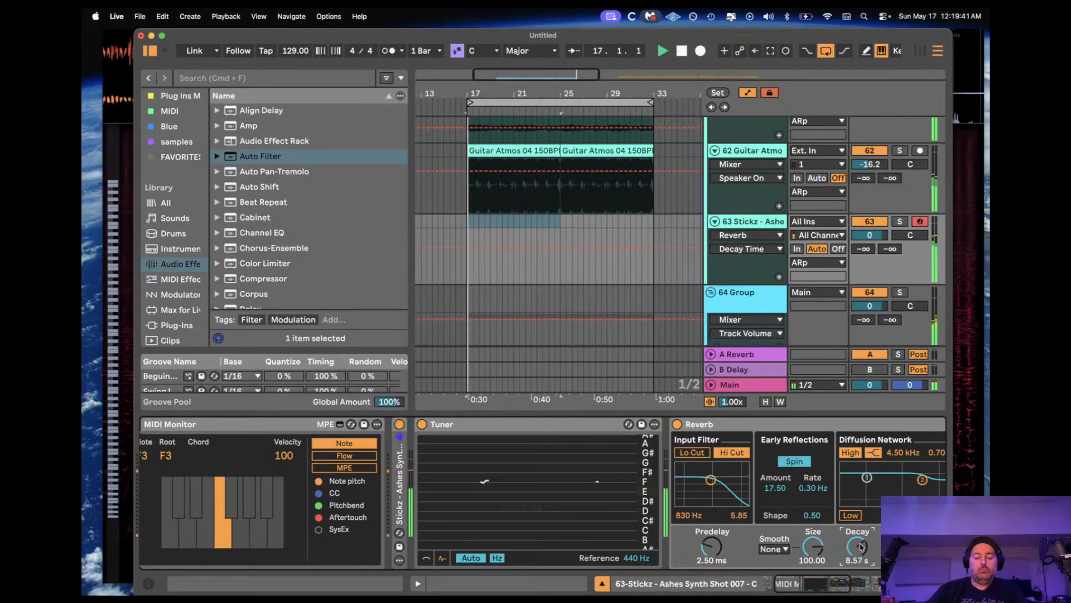
pyautogui.press('f')
pyautogui.press('f')
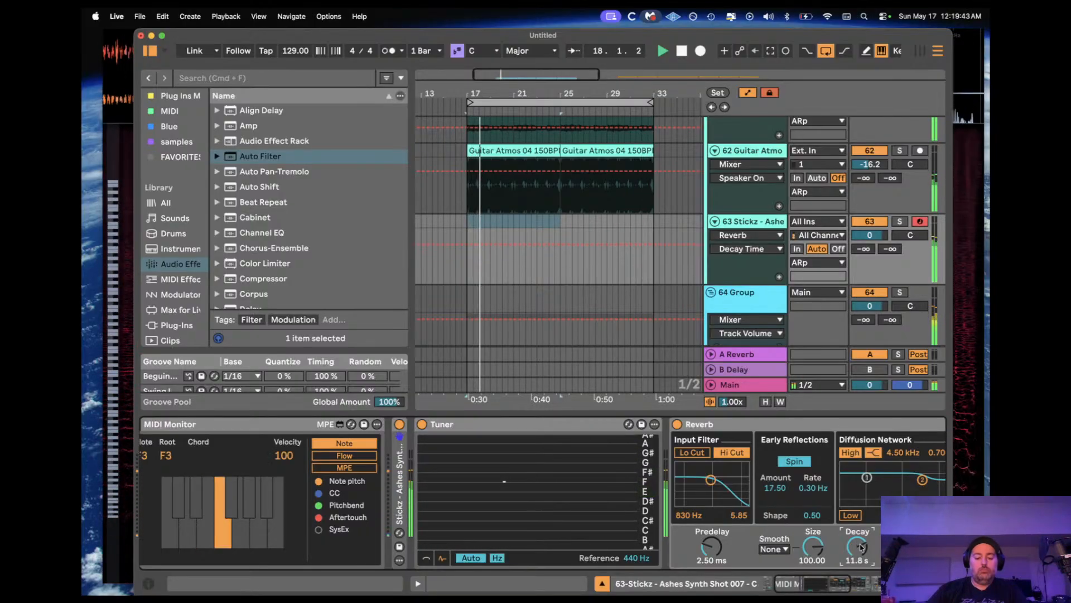
pyautogui.press('d')
pyautogui.press('f')
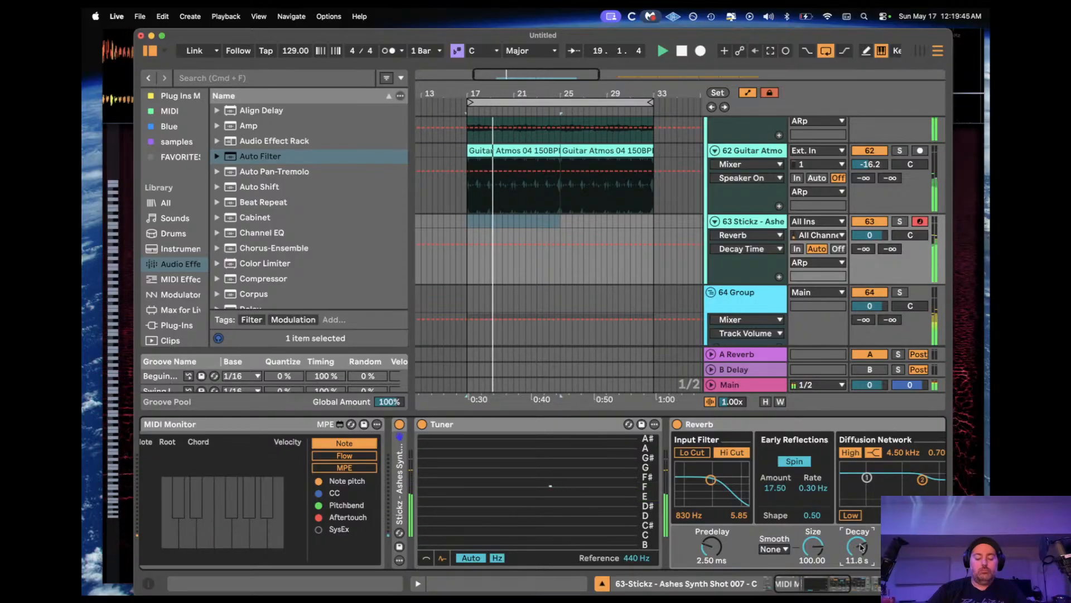
pyautogui.press('f')
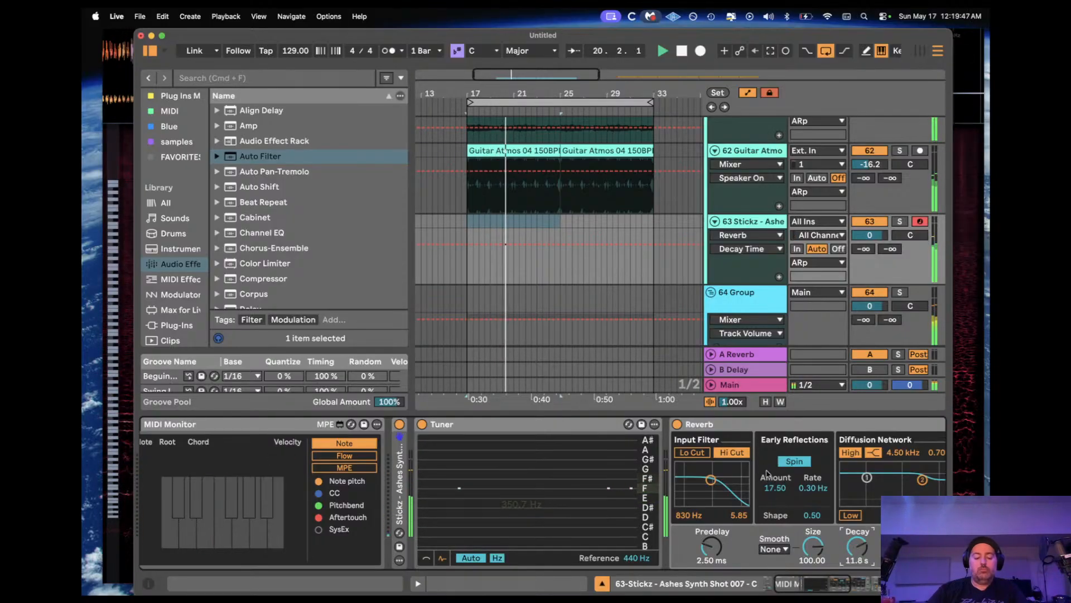
pyautogui.press('f')
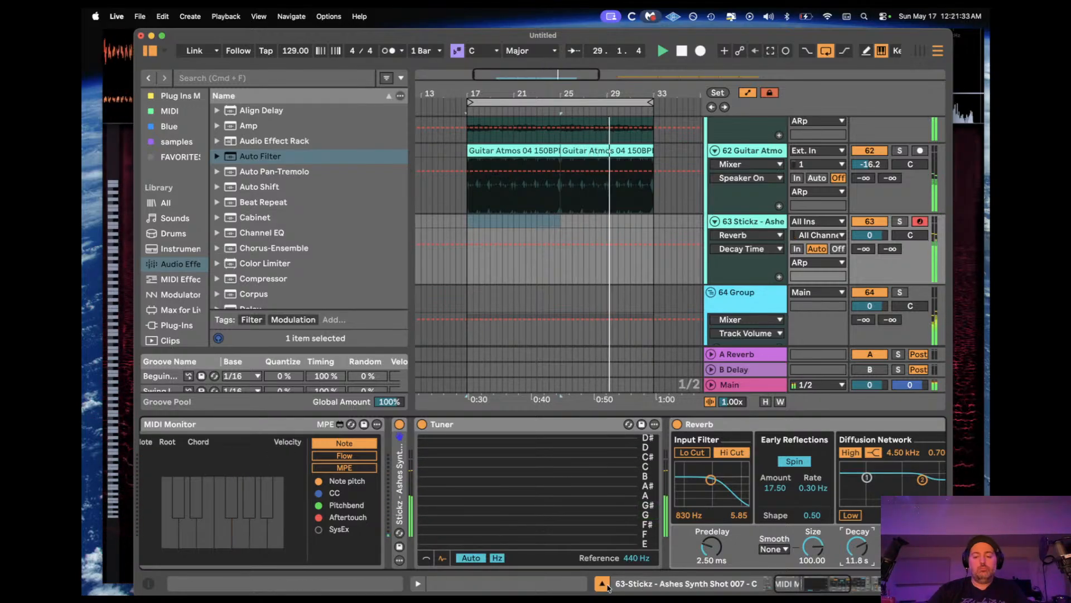
# Step: Look through the looping Stickz - Ashes clips on tracks 56 and 57 and the atmosphere and chord tracks below
pyautogui.press('super+alt+l')
pyautogui.scroll(10, 615, 286)
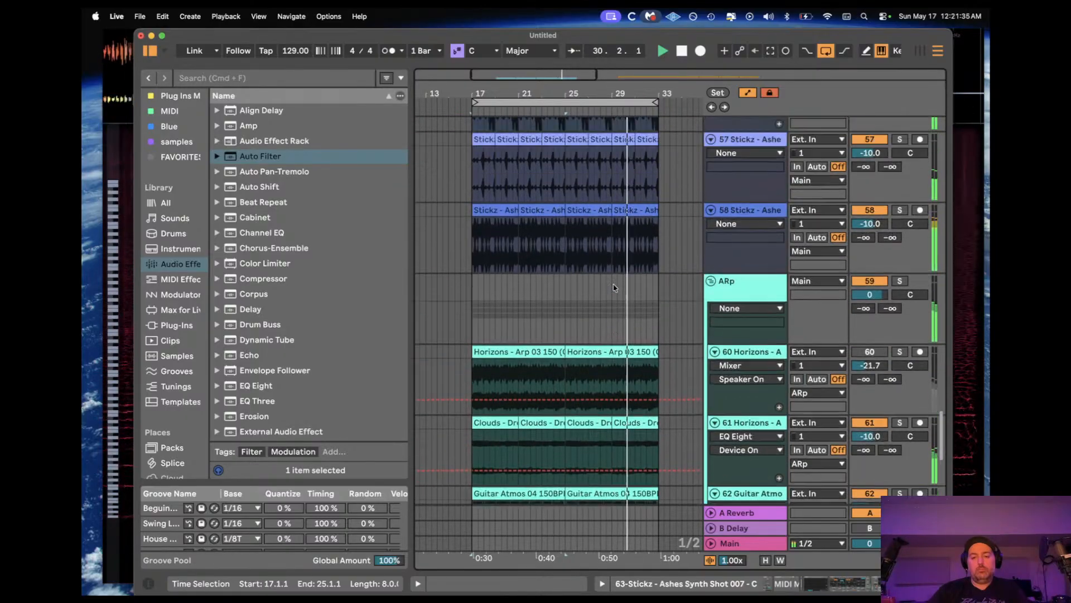
pyautogui.click(483, 235)
pyautogui.scroll(-5, 510, 223)
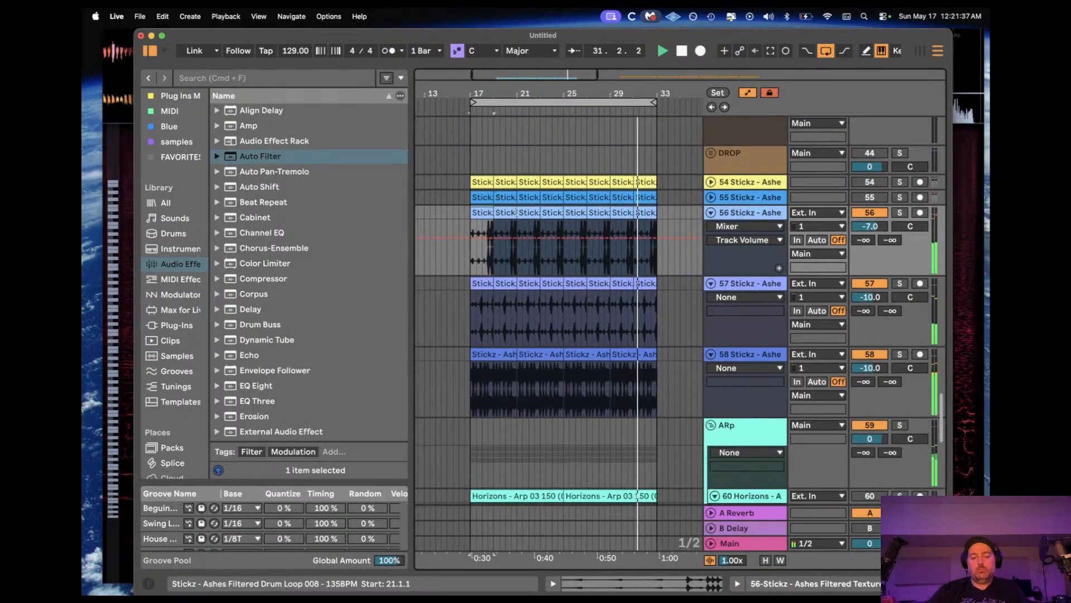
pyautogui.click(479, 226)
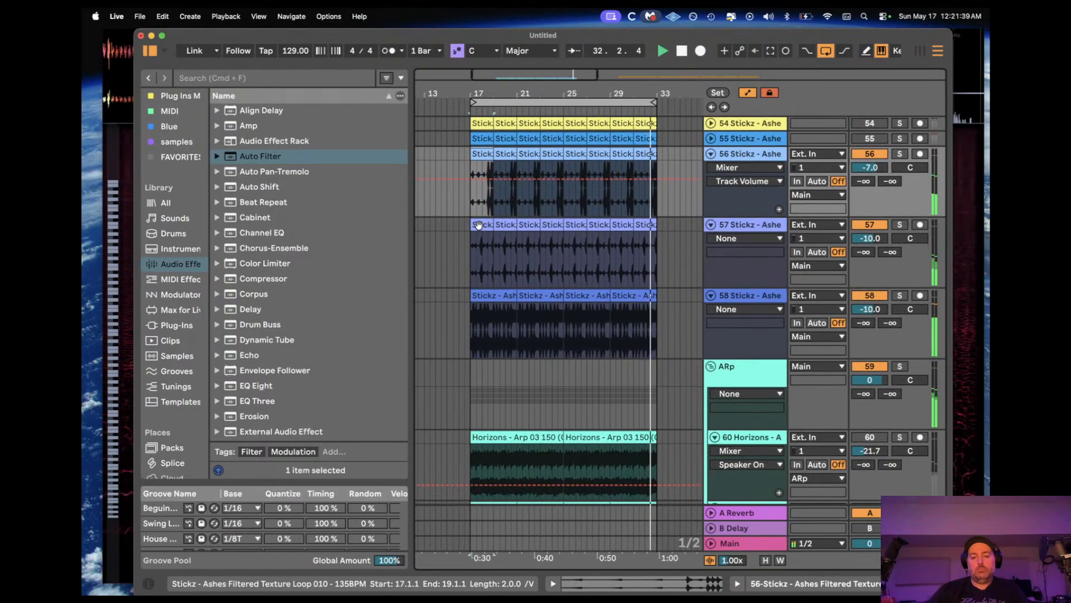
pyautogui.click(498, 243)
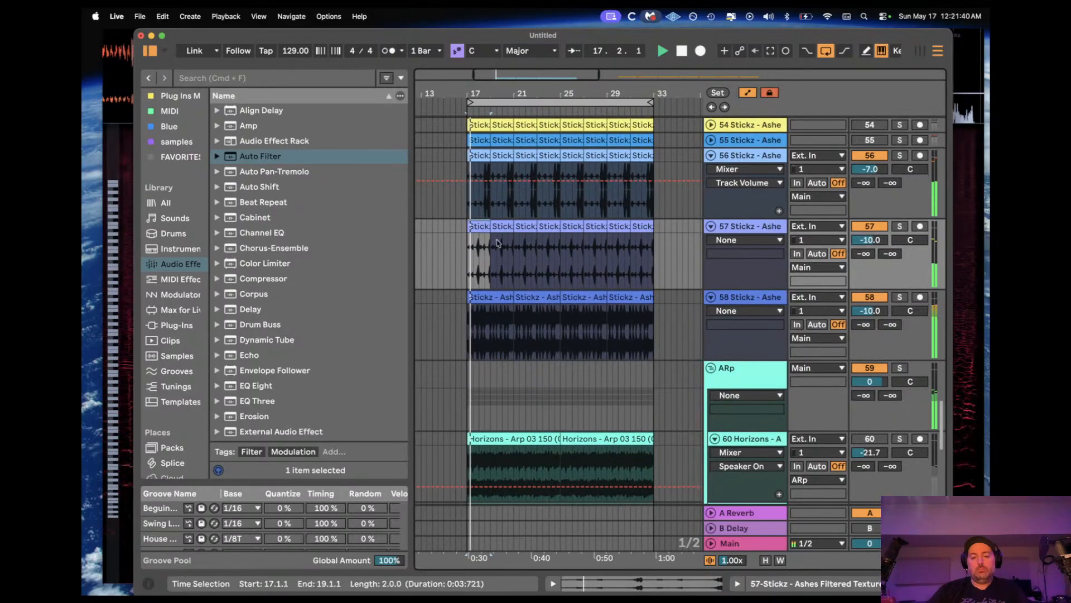
pyautogui.click(543, 246)
pyautogui.click(560, 247)
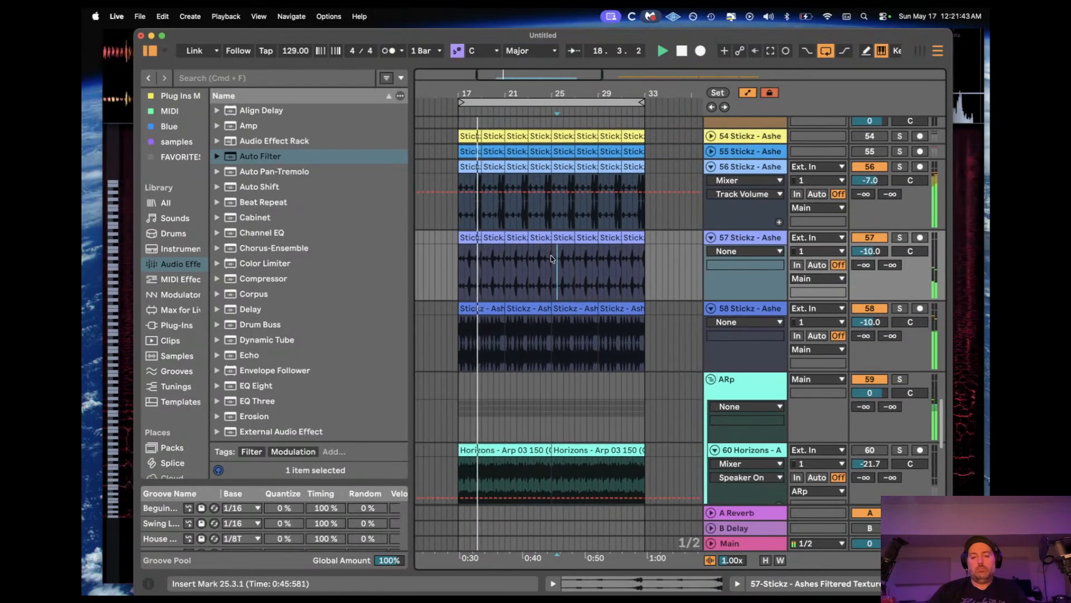
pyautogui.scroll(-5, 556, 252)
pyautogui.scroll(-5, 558, 257)
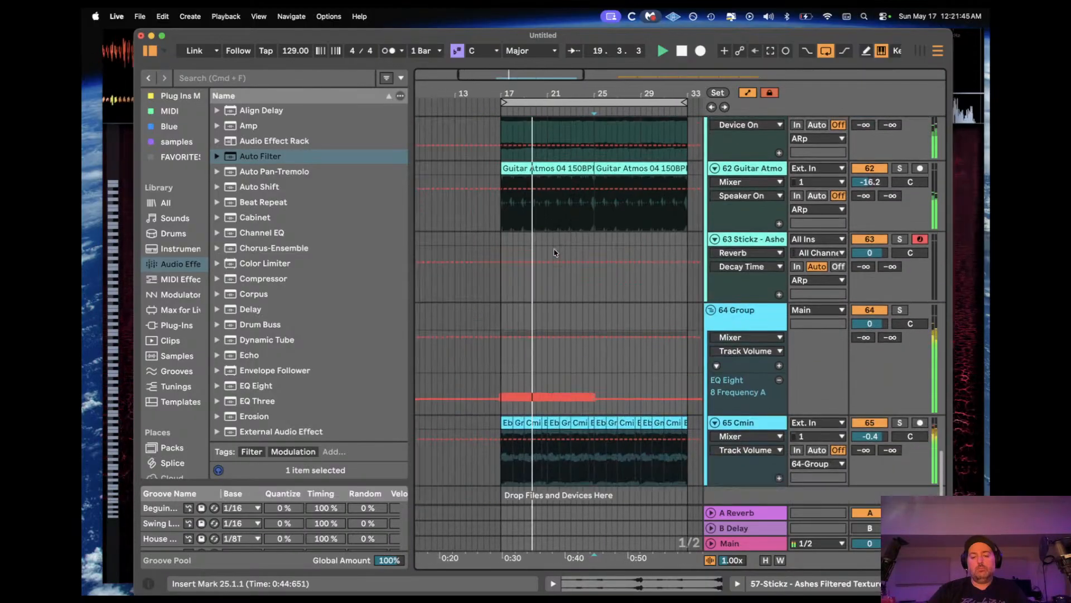
# Step: Turn off EQ Eight on the 64 Group and audition the unfiltered chords from the start of the Cmin track
pyautogui.hscroll(1, 640, 323)
pyautogui.doubleClick(744, 293)
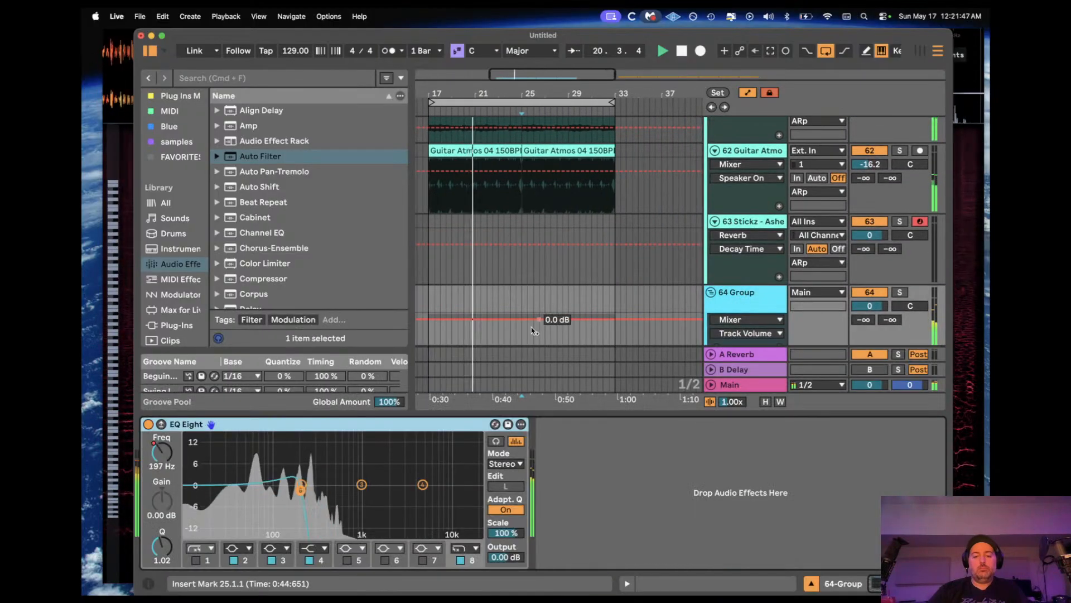
pyautogui.click(148, 425)
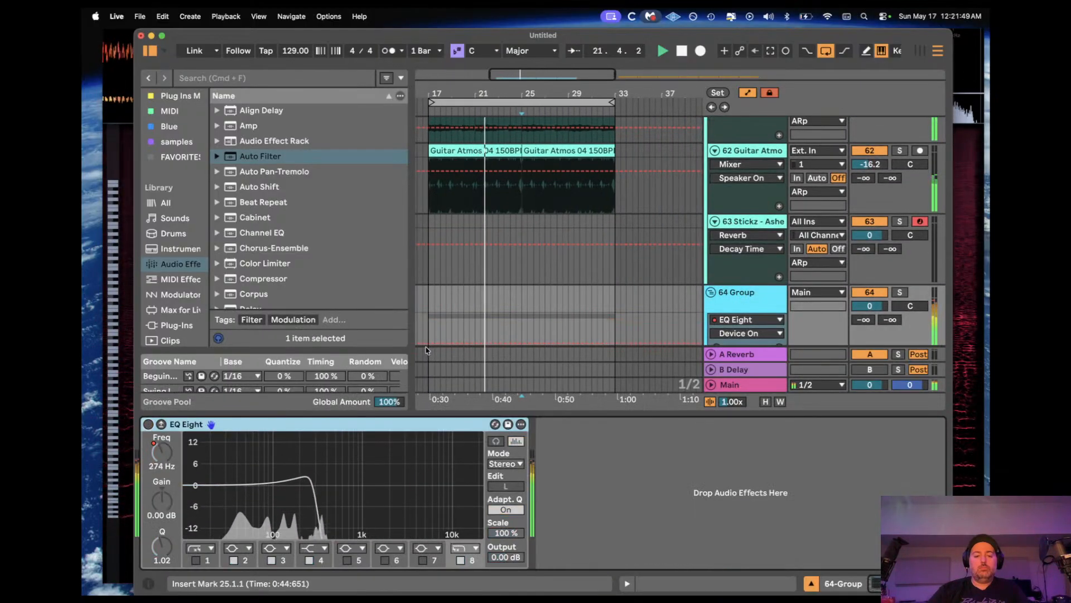
pyautogui.scroll(-3, 491, 254)
pyautogui.scroll(-3, 491, 254)
pyautogui.hscroll(-1, 491, 254)
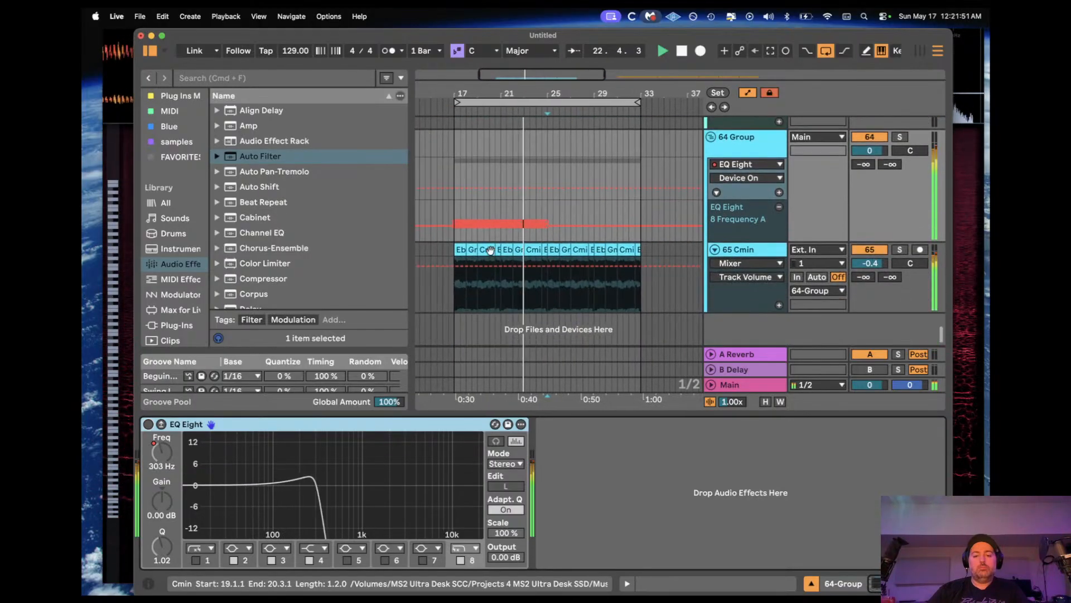
pyautogui.click(457, 250)
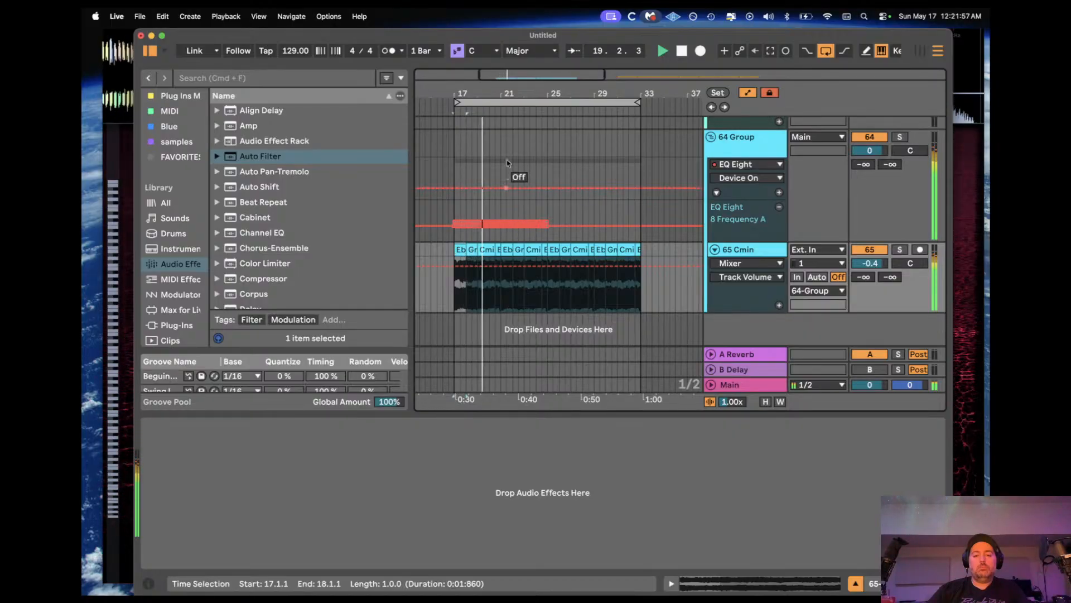
# Step: Inspect the chord clips up close and turn EQ Eight on the 64 Group back on
pyautogui.moveTo(510, 93); pyautogui.dragTo(514, 108)
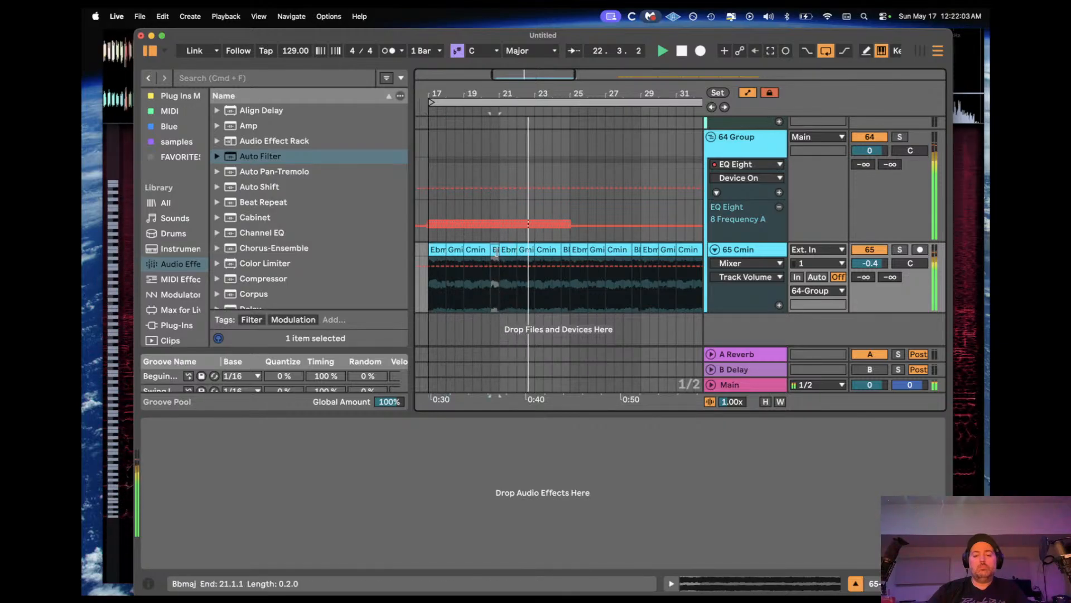
pyautogui.click(563, 205)
pyautogui.click(563, 205)
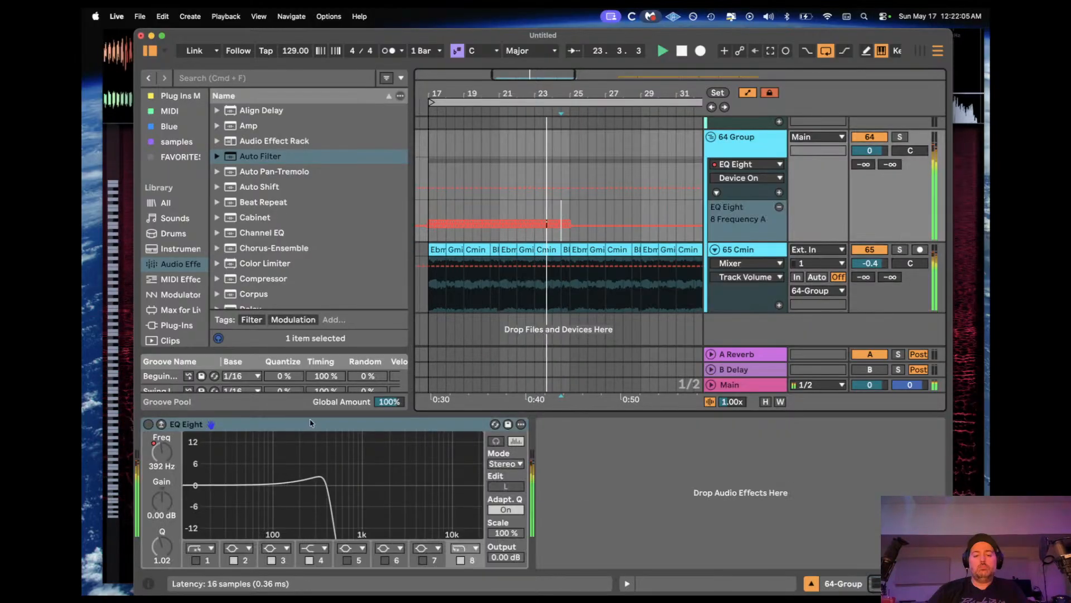
pyautogui.click(149, 425)
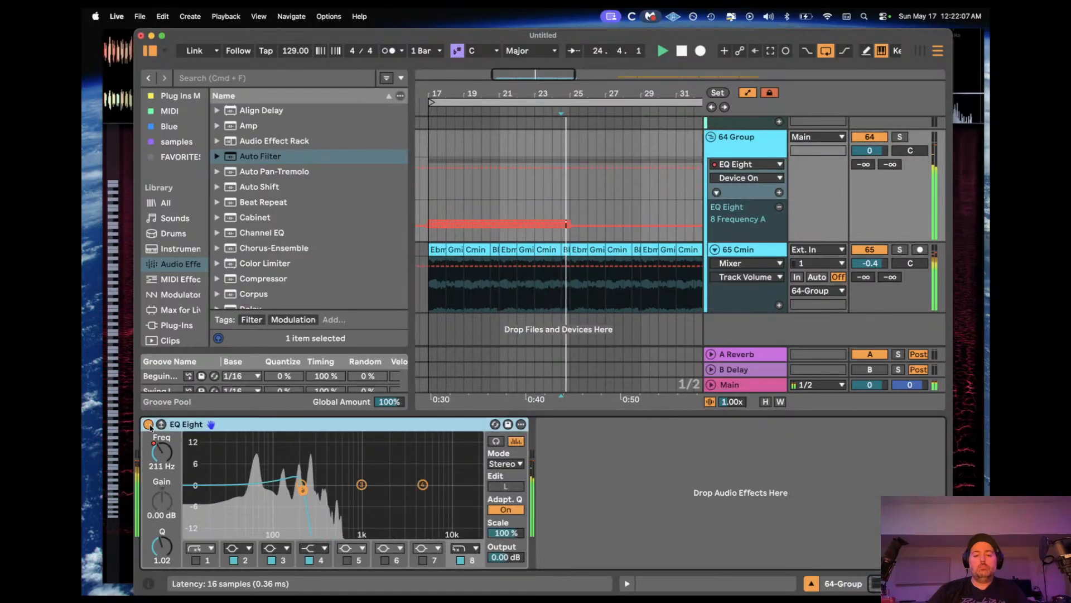
# Step: Rename the 64 Group track as CHd
pyautogui.click(428, 187)
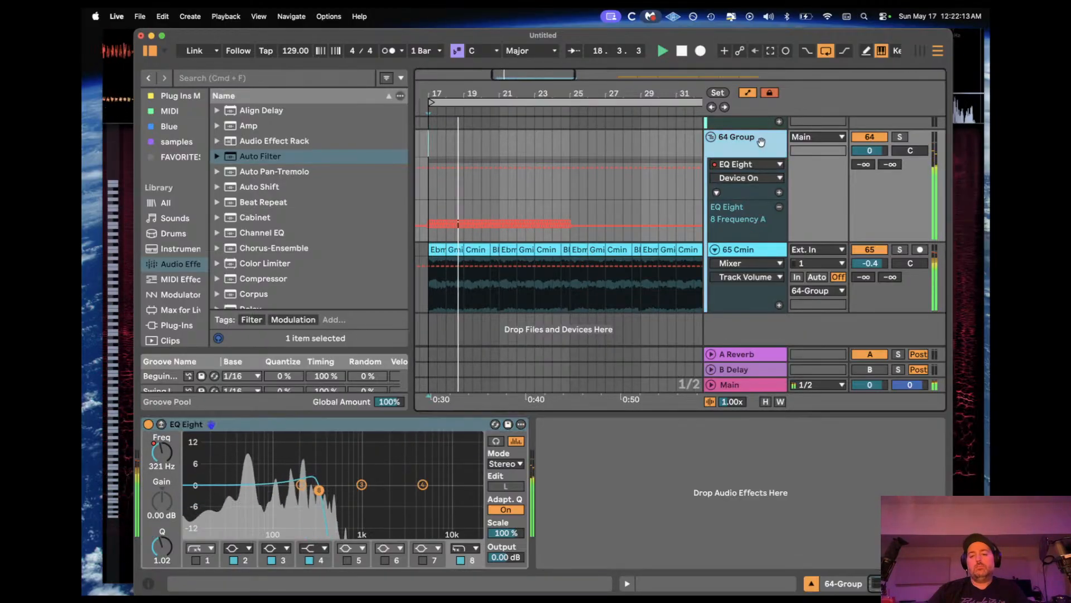
pyautogui.press('super+r')
pyautogui.write('CHd')
pyautogui.press('Return')
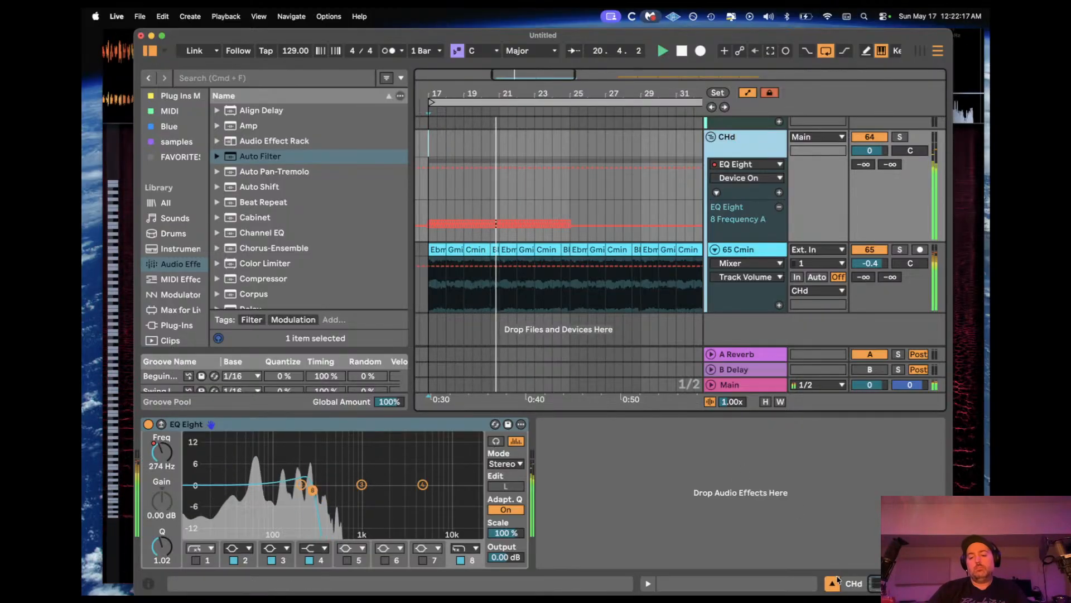
# Step: Activate track 60 and delete its first Horizons - Arp 03 clip, spanning bars 17 to 25
pyautogui.press('super+alt+l')
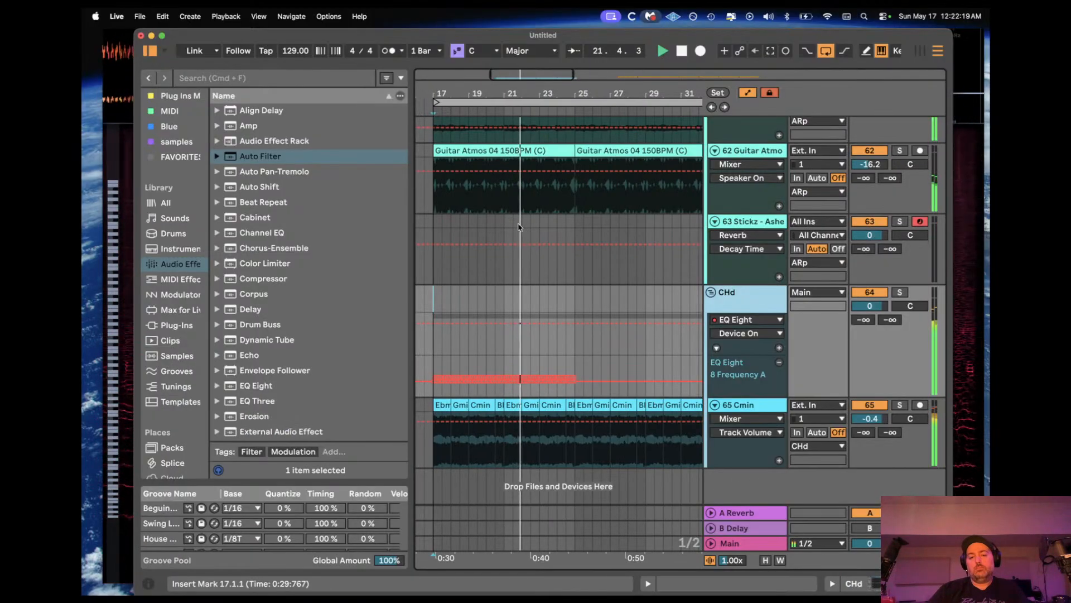
pyautogui.press('-')
pyautogui.hscroll(-1, 504, 239)
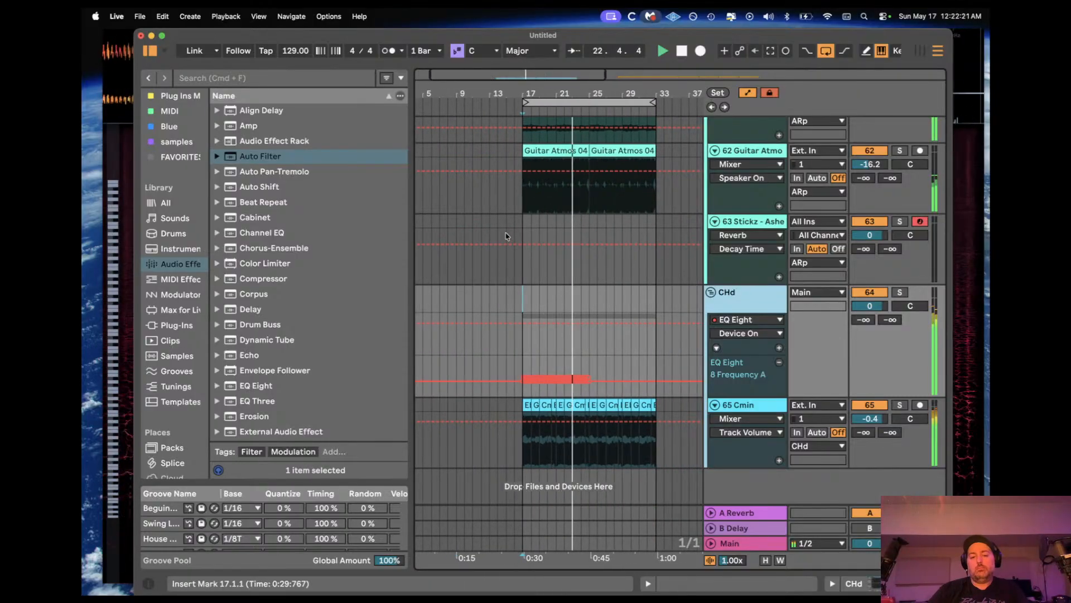
pyautogui.scroll(3, 511, 235)
pyautogui.hscroll(1, 511, 235)
pyautogui.scroll(3, 592, 227)
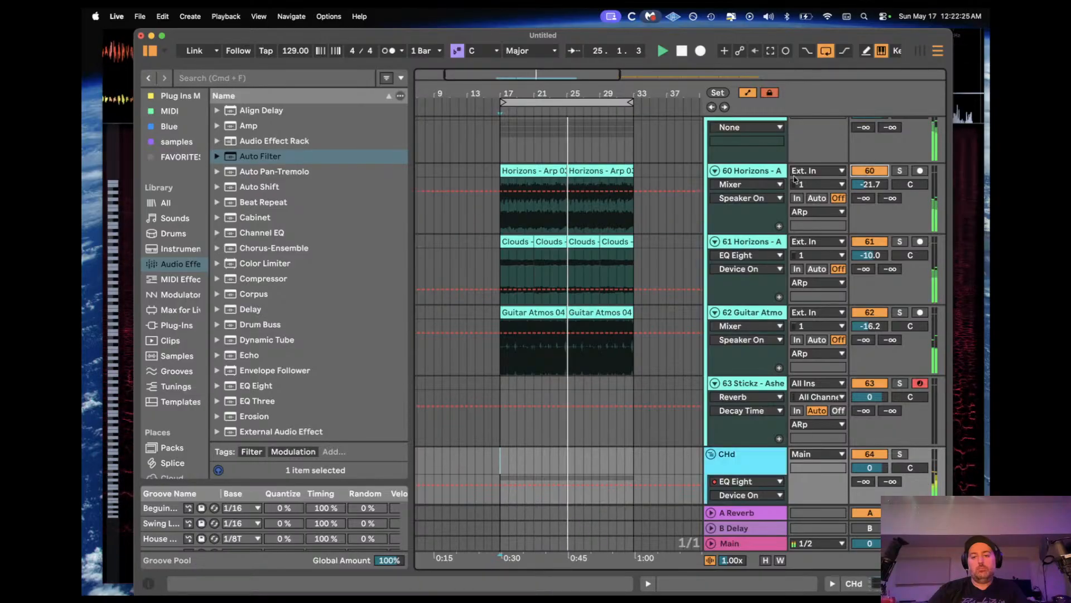
pyautogui.click(549, 170)
pyautogui.press('Delete')
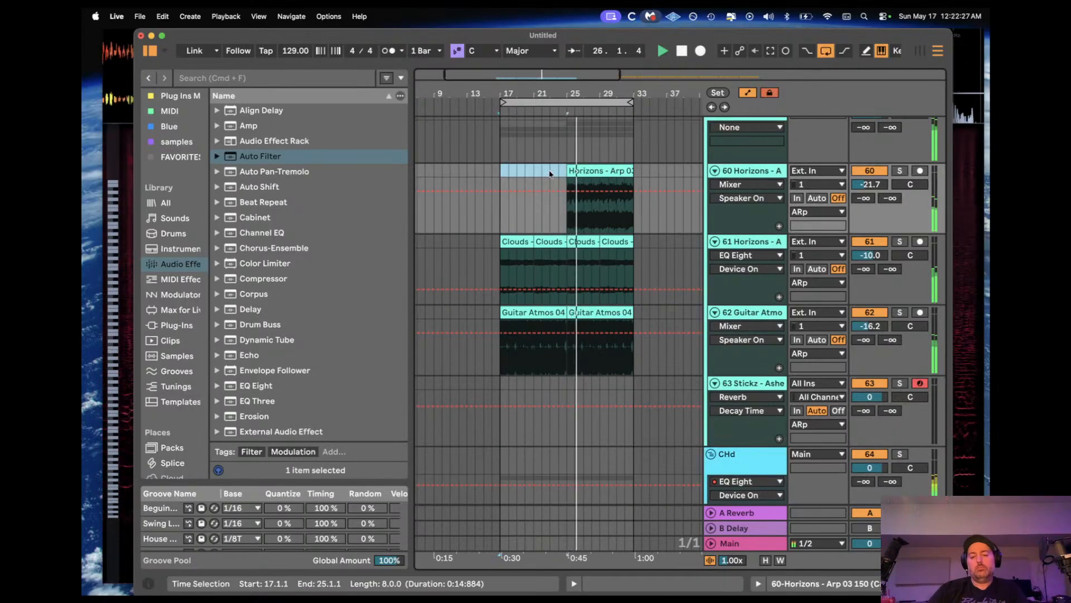
# Step: Play a melody on the Synth Shot 007 instrument over the loop and capture it as a MIDI clip at bar 17
pyautogui.scroll(3, 551, 176)
pyautogui.scroll(-3, 552, 182)
pyautogui.scroll(-3, 553, 182)
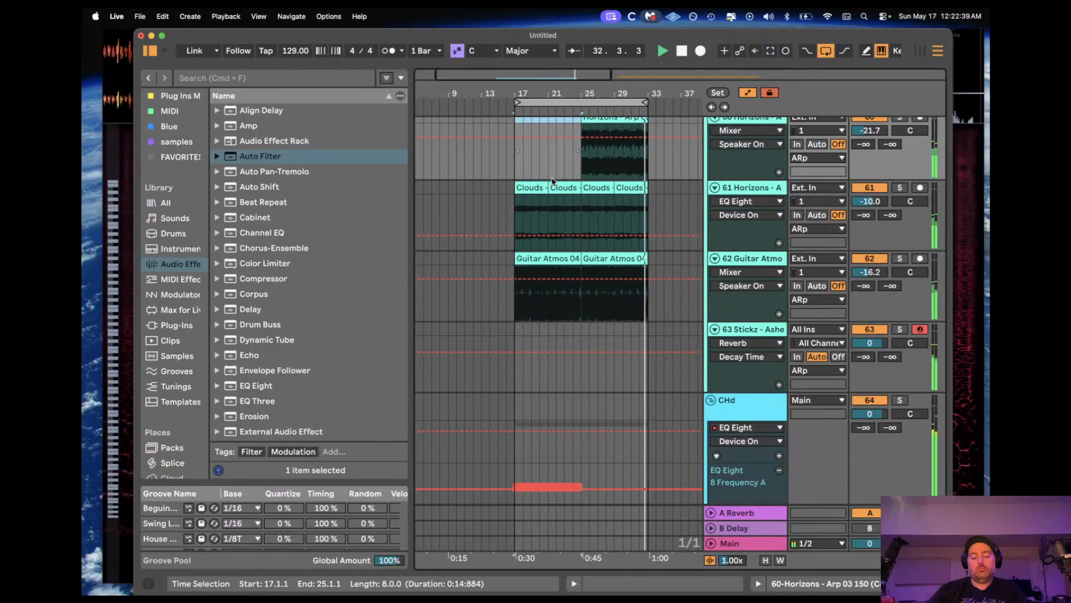
pyautogui.press('z')
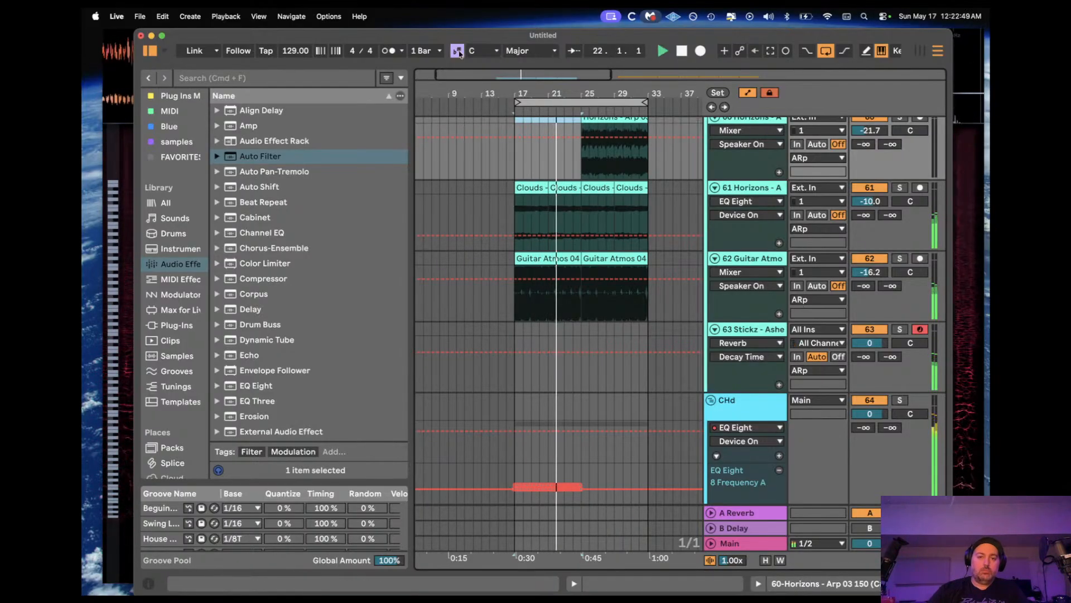
pyautogui.click(770, 51)
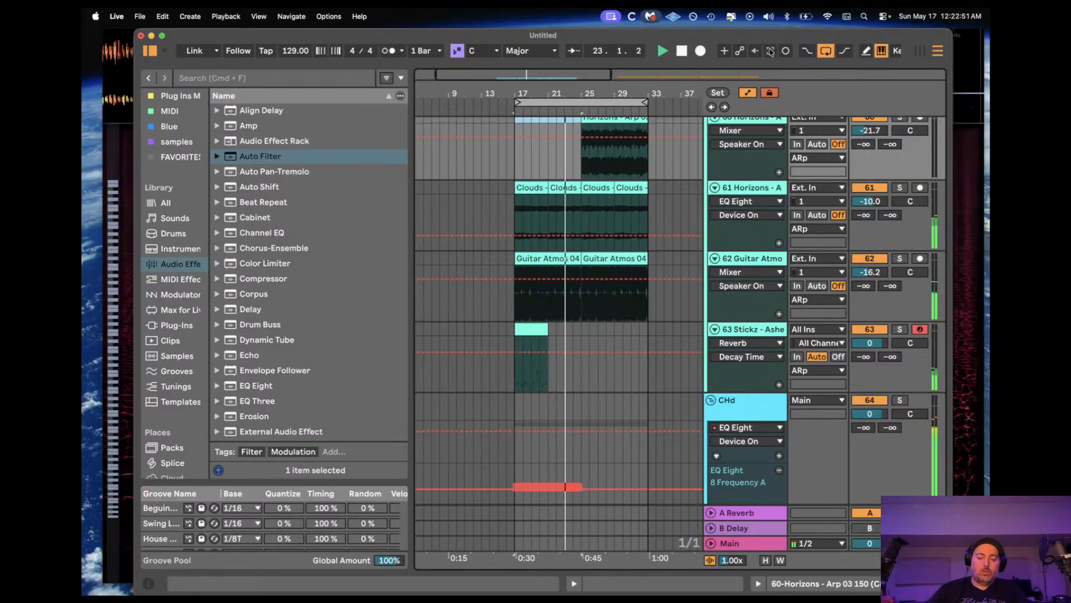
# Step: Restart playback from bar 17 and open the captured Synth Shot 007 clip for note editing
pyautogui.press('space')
pyautogui.press('space')
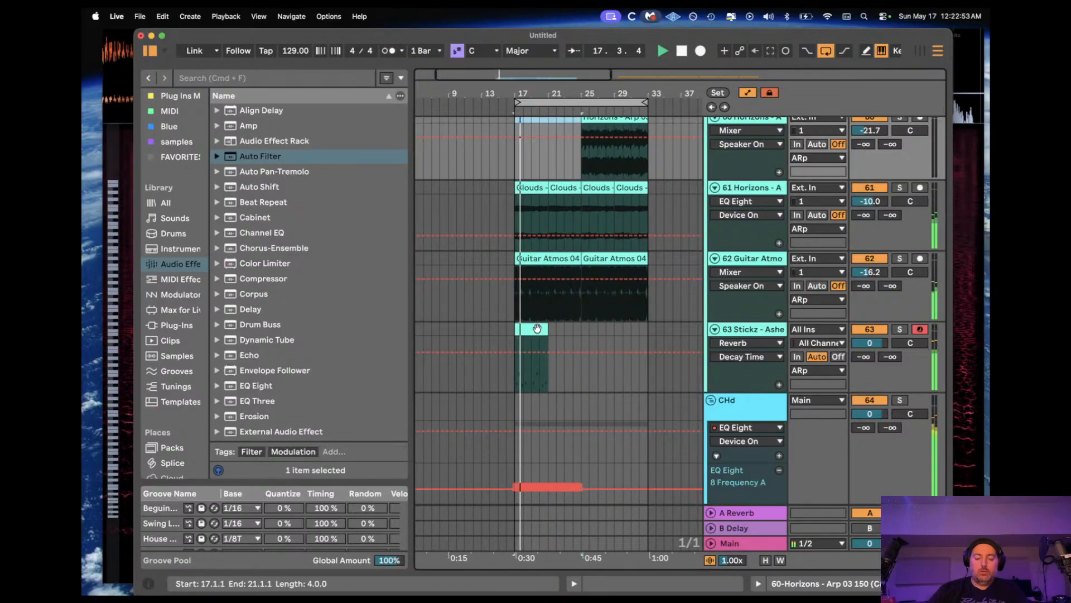
pyautogui.doubleClick(533, 328)
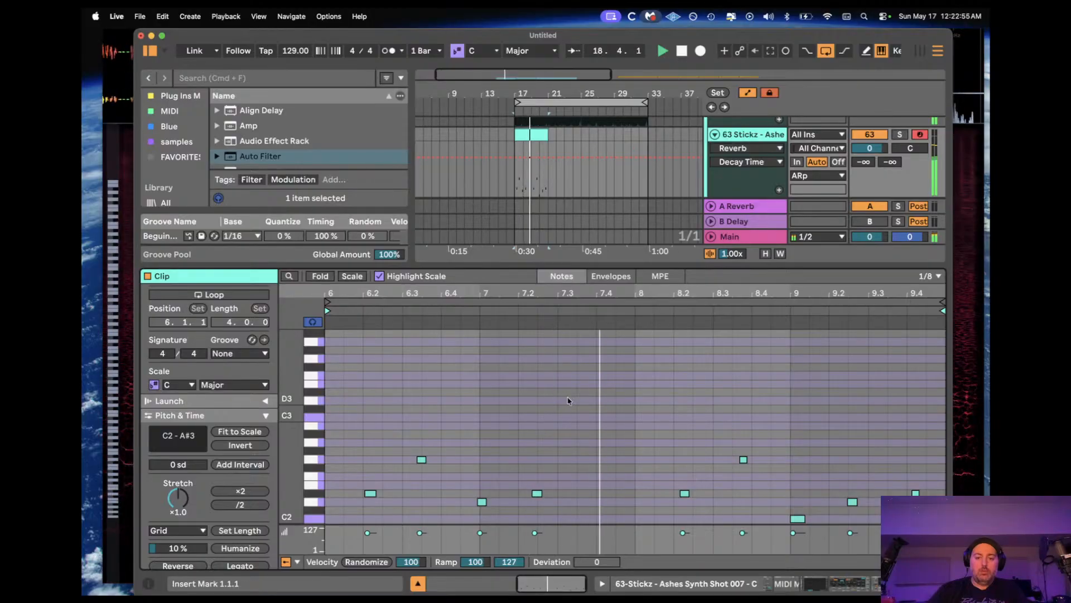
# Step: Audition the captured Synth Shot 007 melody and quantize its first D#2 note to beat 6.2
pyautogui.scroll(-3, 568, 400)
pyautogui.hscroll(1, 559, 401)
pyautogui.press('space')
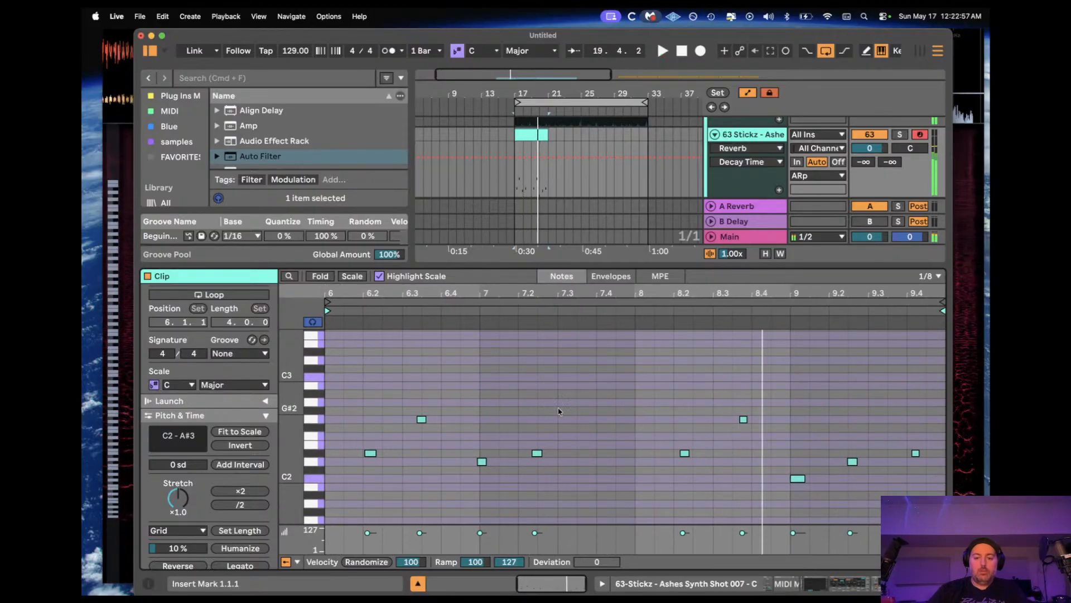
pyautogui.click(470, 441)
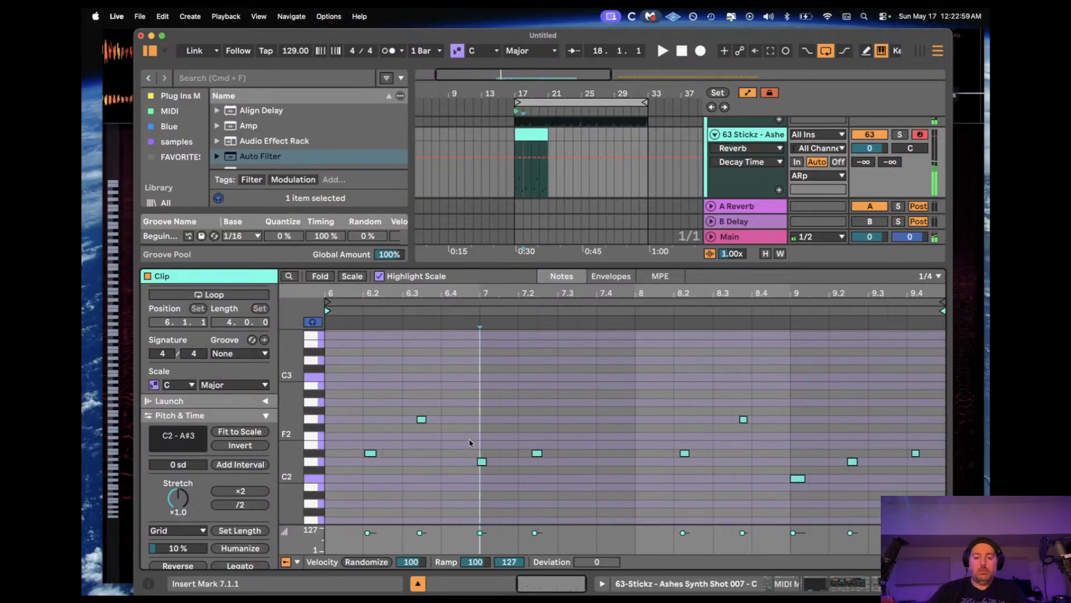
pyautogui.press('space')
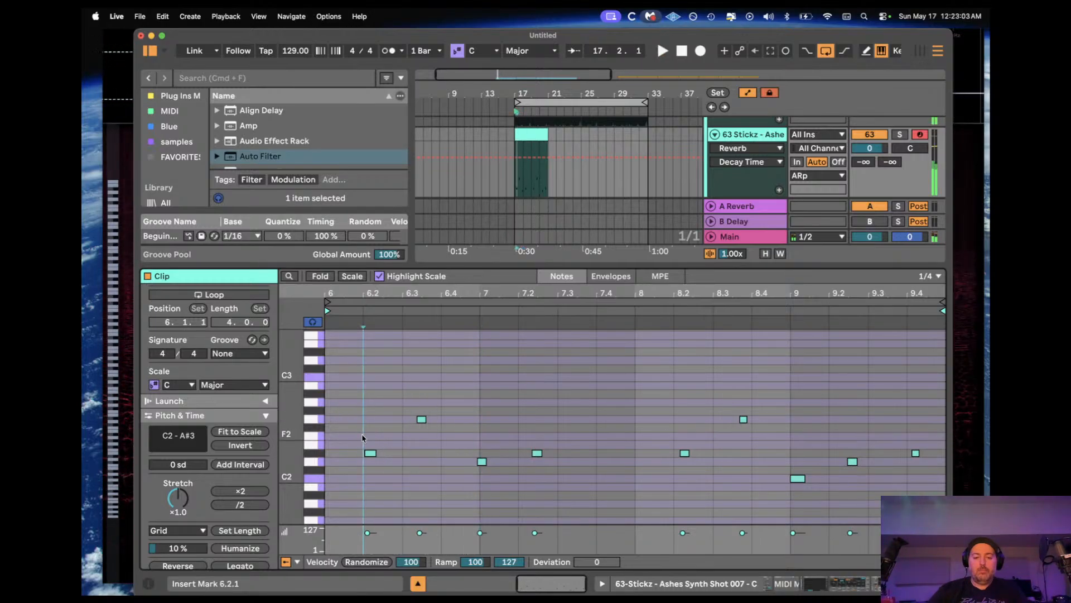
pyautogui.press('space')
pyautogui.moveTo(362, 435); pyautogui.dragTo(374, 453)
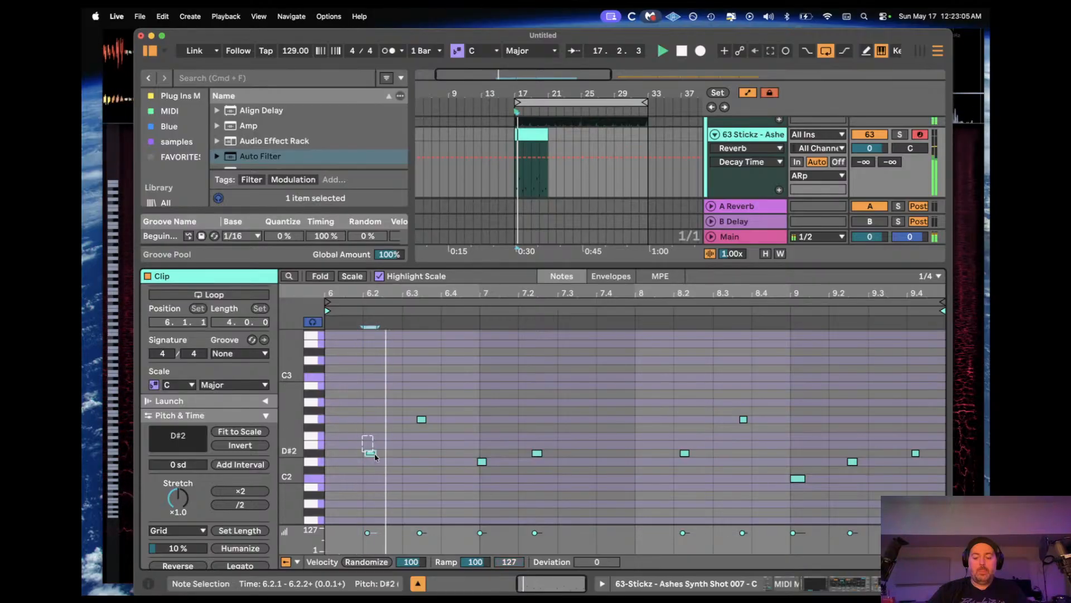
pyautogui.press('super+u')
# Step: Adjust the timing of bar 6's G2 note so that it starts at 6.3.3
pyautogui.moveTo(430, 402); pyautogui.dragTo(422, 429)
pyautogui.press('super+u')
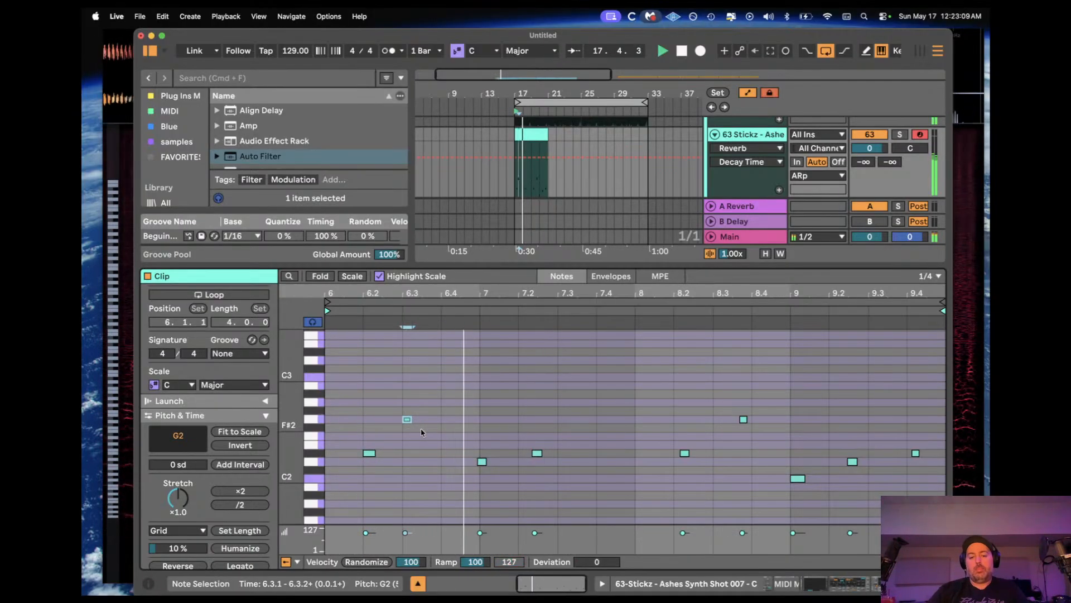
pyautogui.press('space')
pyautogui.press('Right')
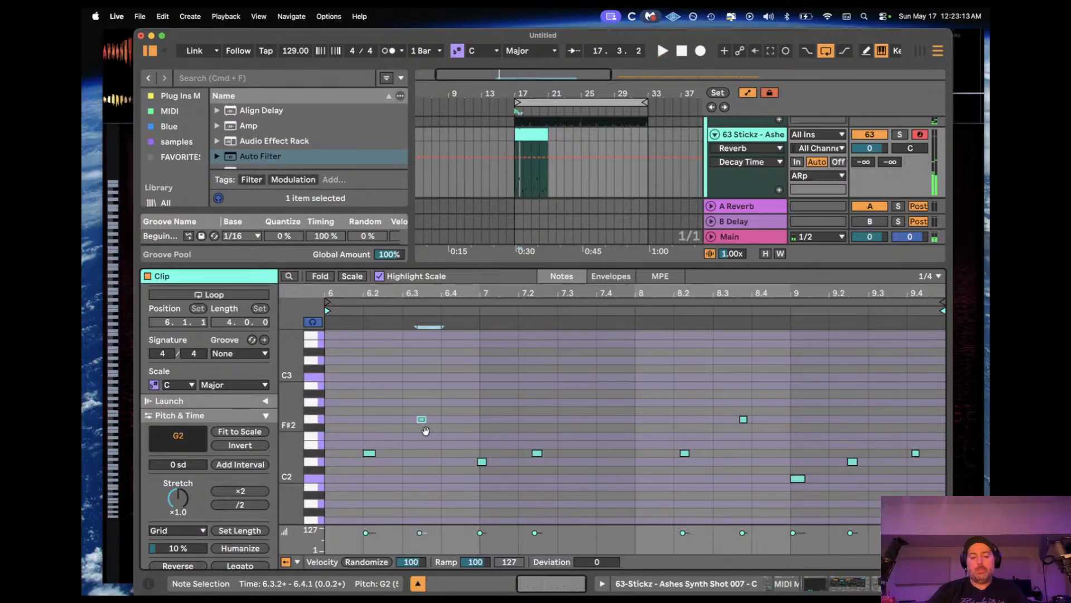
pyautogui.press('Right')
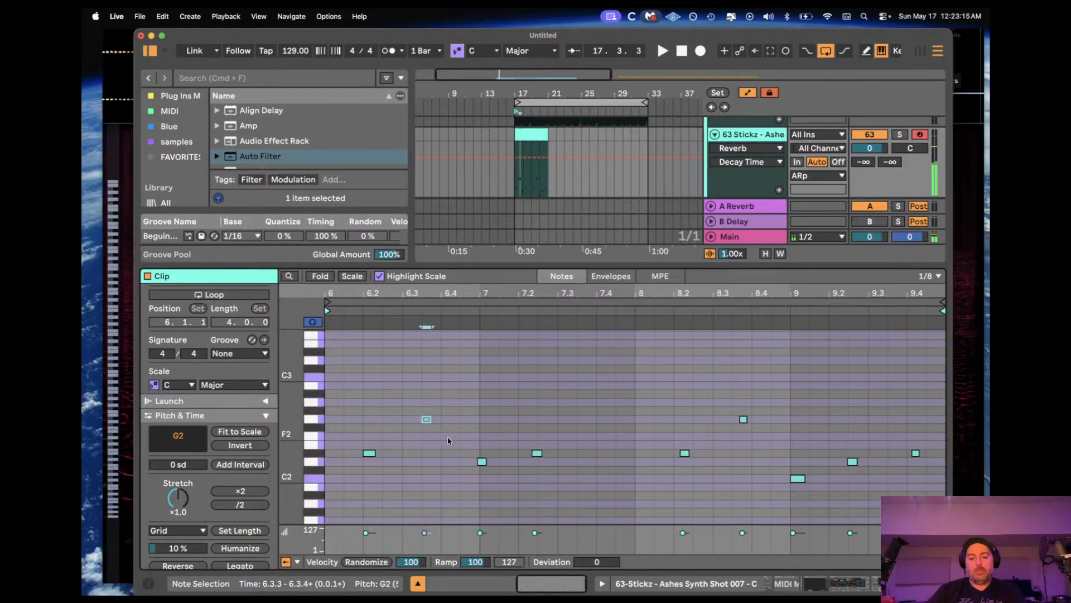
# Step: Nudge the D2 note at the start of bar 7 slightly later and the following D#2 note to 7.2.3
pyautogui.click(482, 462)
pyautogui.press('Right')
pyautogui.moveTo(521, 440); pyautogui.dragTo(556, 473)
pyautogui.press('Right')
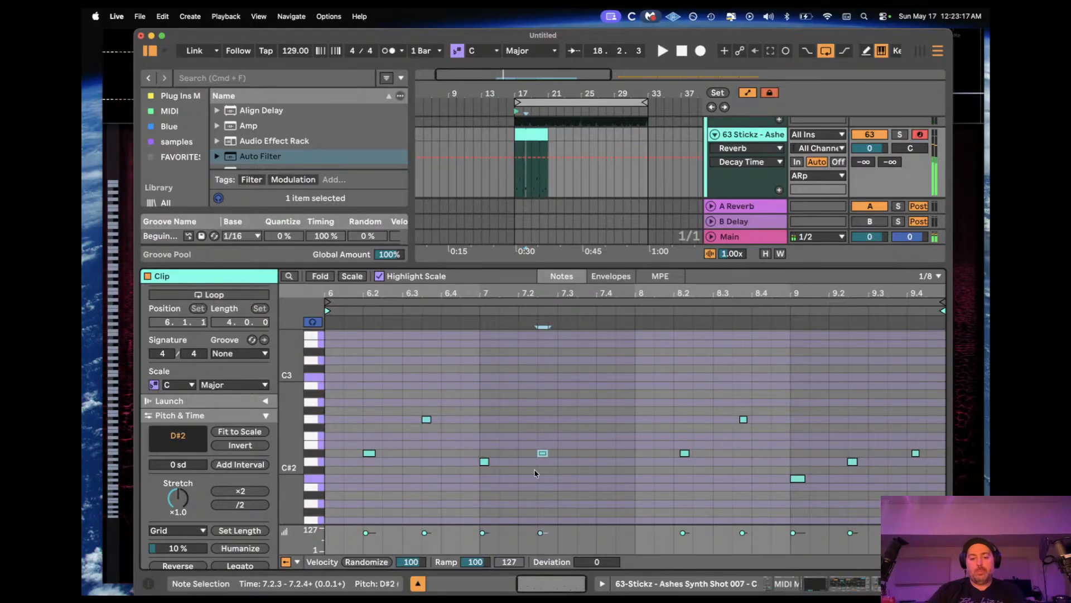
# Step: Play the melody and quantize bar 8's D#2 note to 8.2 and its G2 note to 8.3.3
pyautogui.press('space')
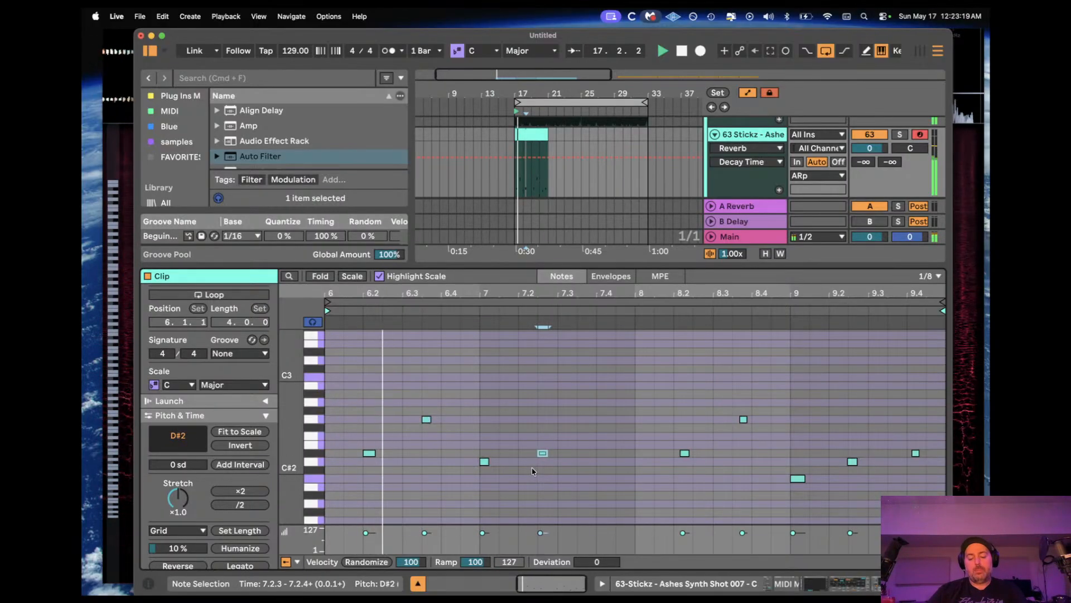
pyautogui.press('Escape')
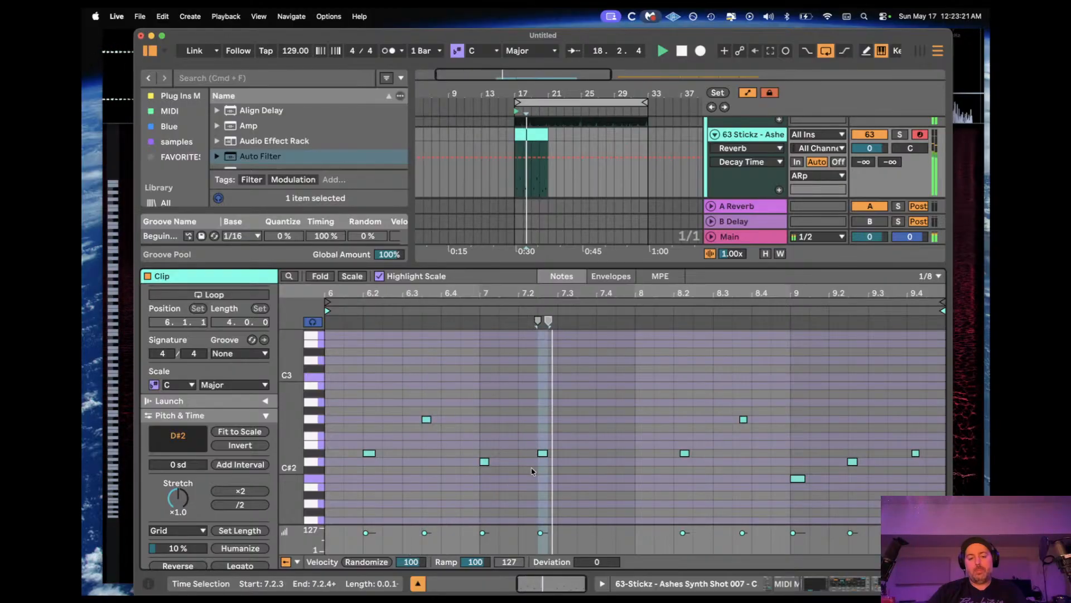
pyautogui.click(531, 471)
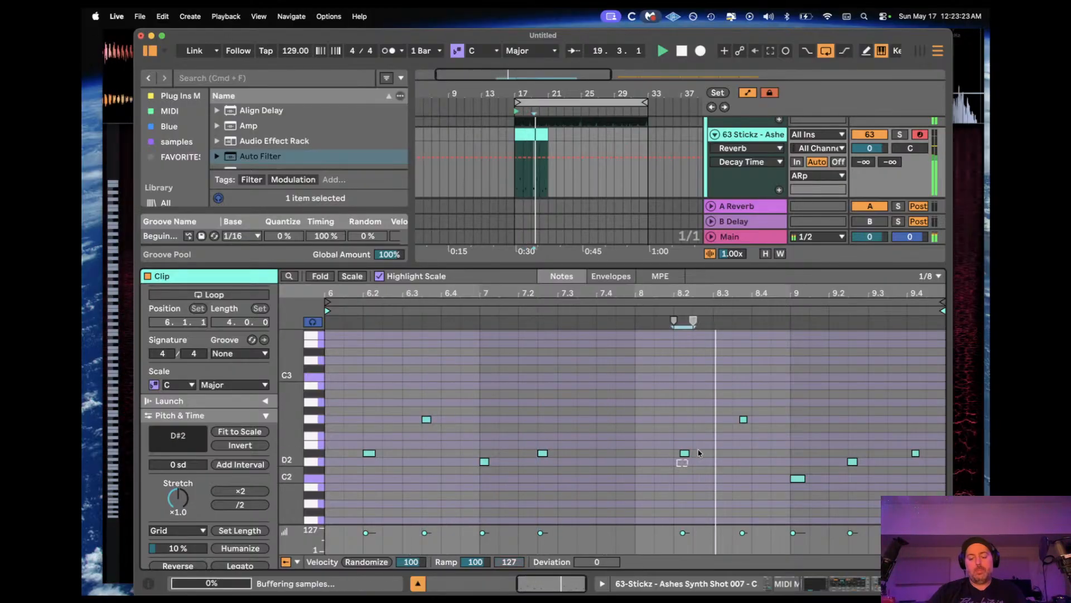
pyautogui.click(743, 419)
pyautogui.press('super+u')
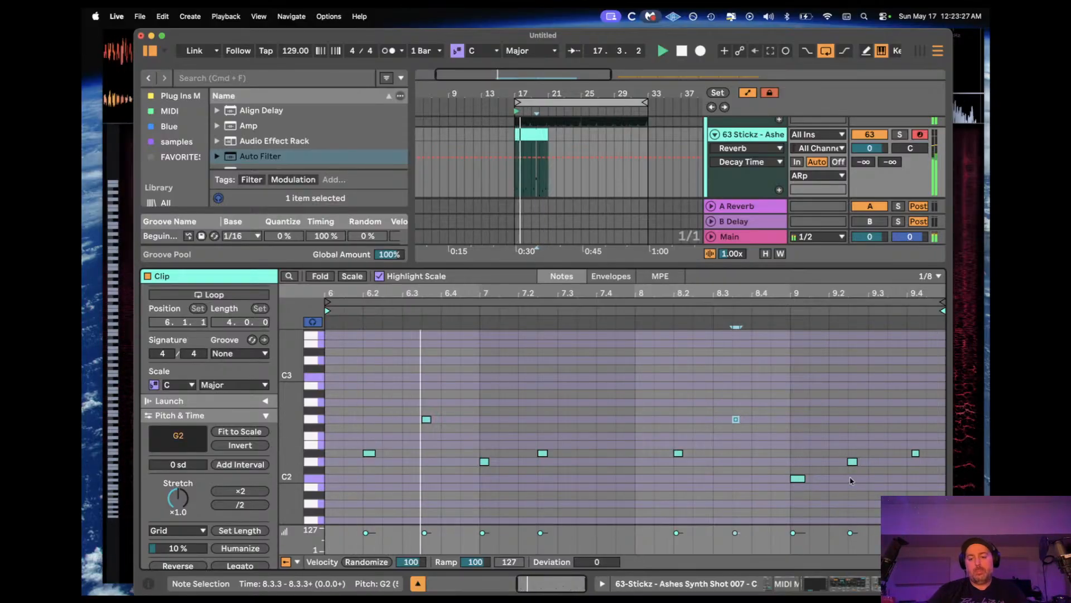
# Step: Quantize the last D#2 note to 9.4.1 and select the D2 note before it at 9.2.3
pyautogui.click(914, 453)
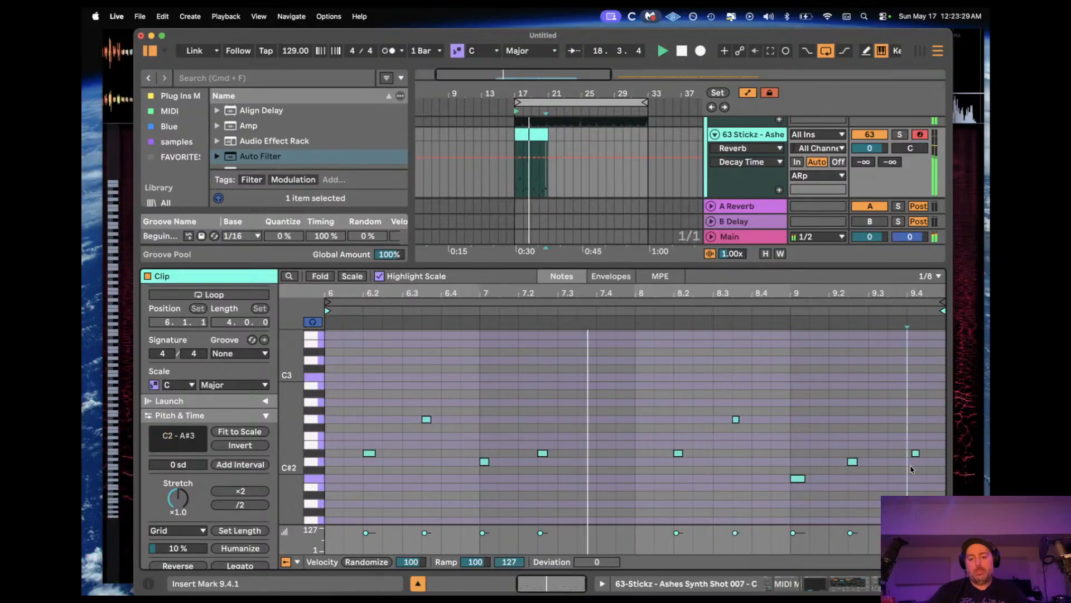
pyautogui.press('super+u')
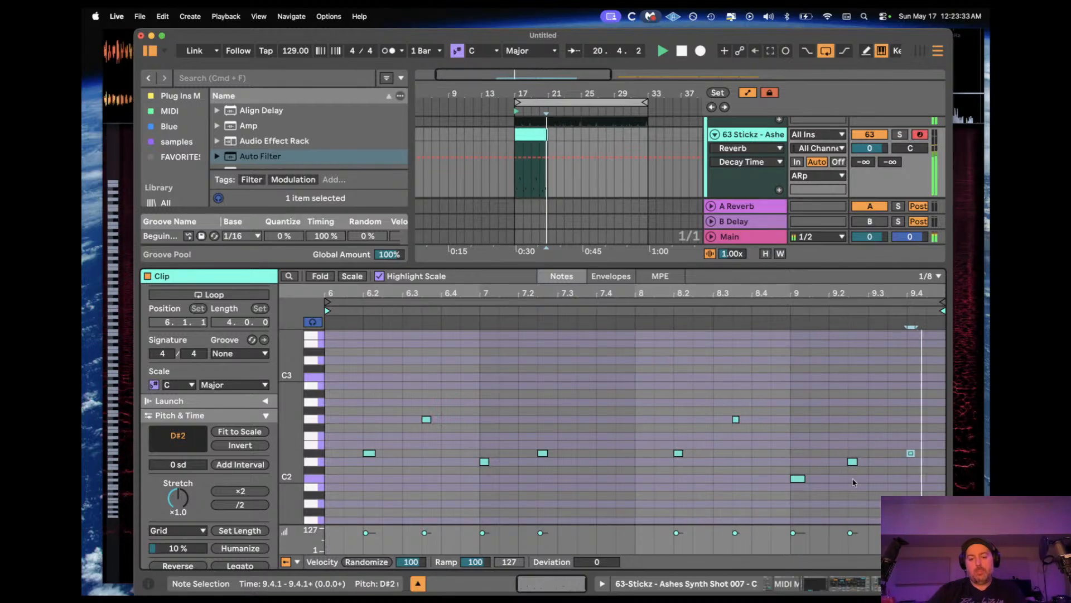
pyautogui.click(853, 462)
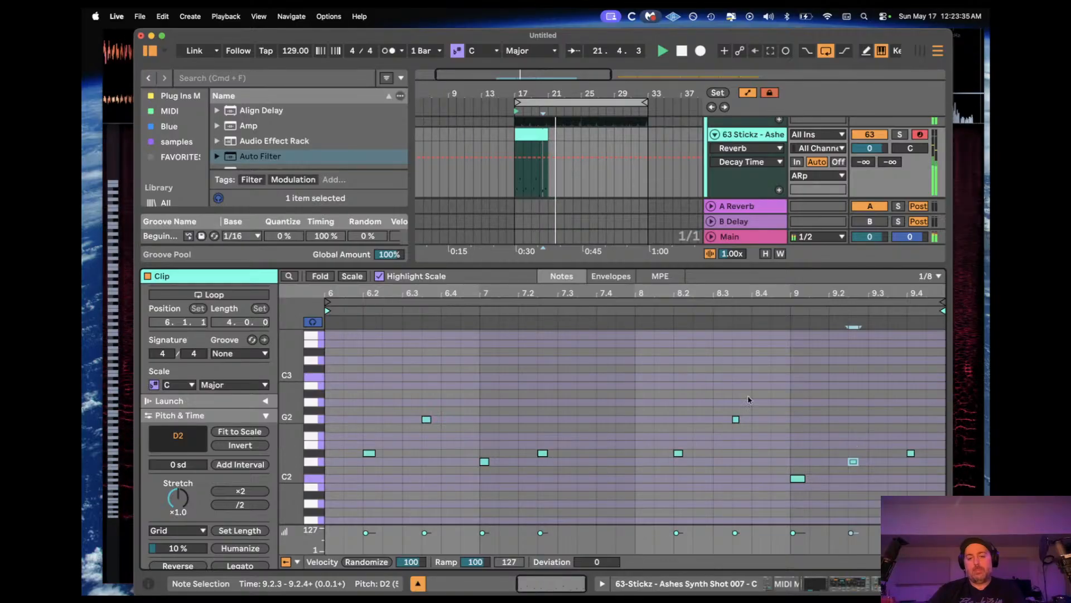
# Step: Review track 63's device chain and the layered drum, ARp and CHd tracks between bars 17 and 33 during playback
pyautogui.click(766, 136)
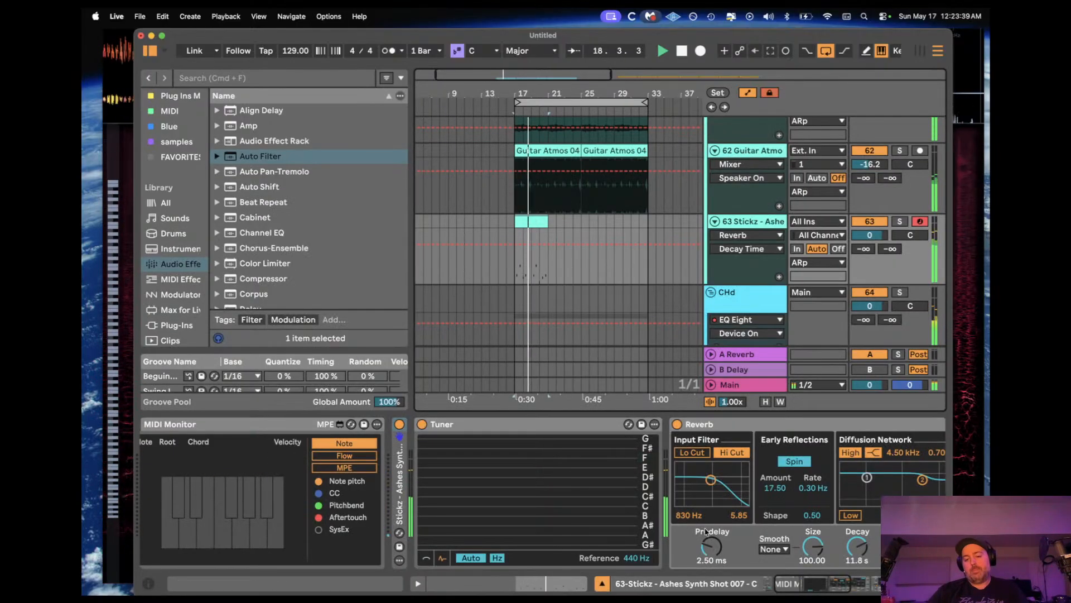
pyautogui.click(601, 584)
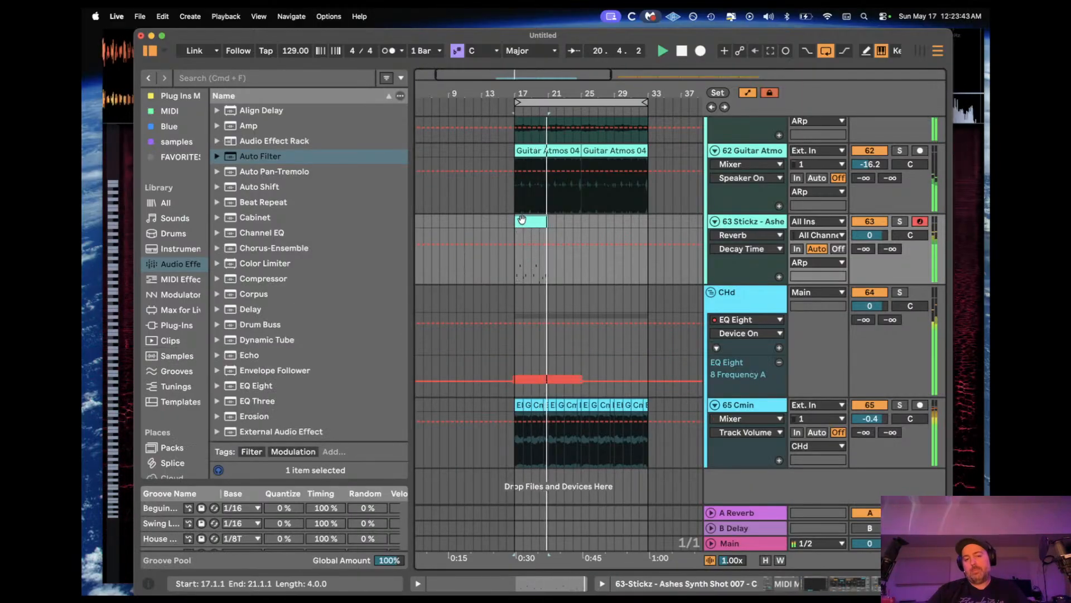
pyautogui.scroll(3, 521, 219)
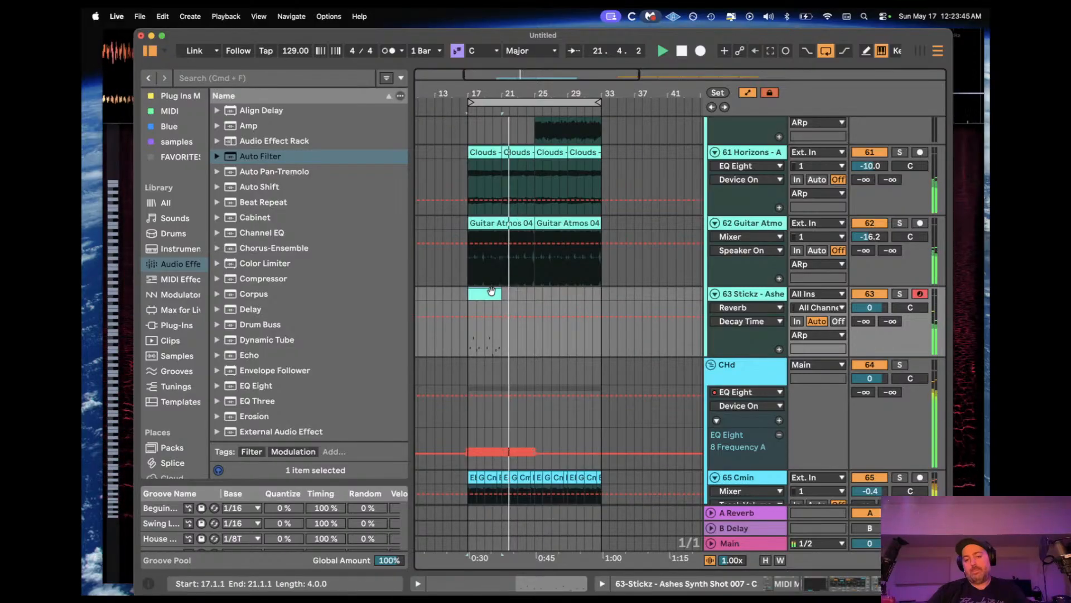
pyautogui.hscroll(-5, 600, 279)
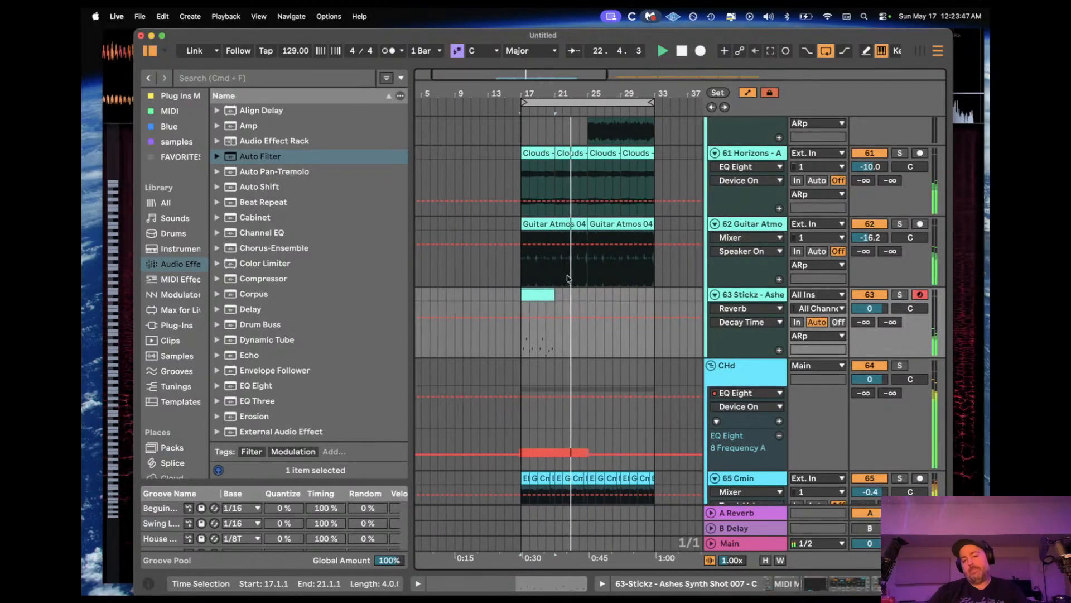
pyautogui.click(591, 269)
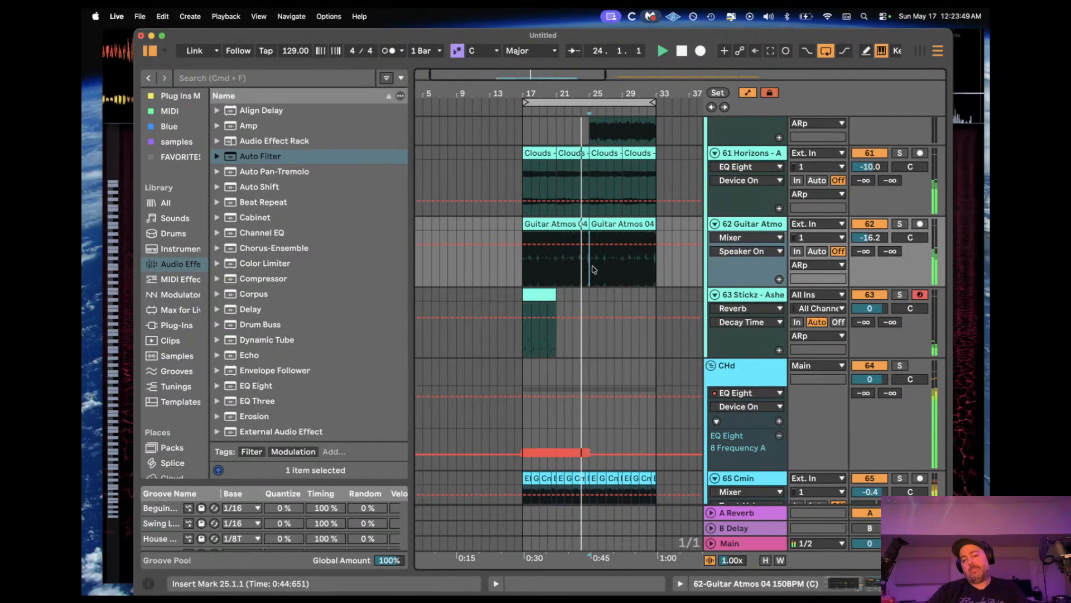
pyautogui.scroll(-3, 593, 270)
pyautogui.scroll(6, 593, 270)
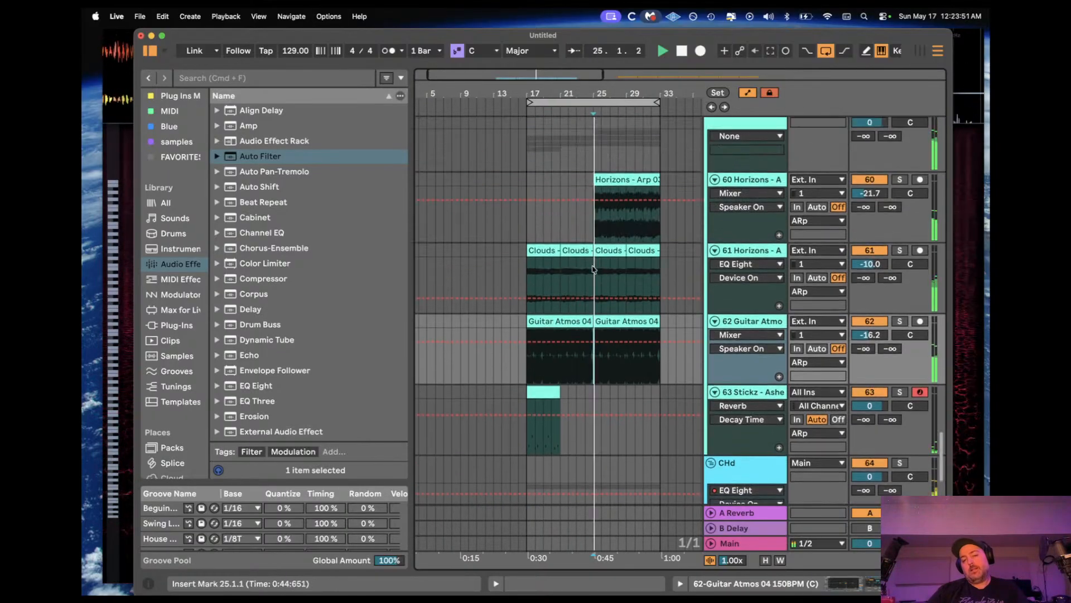
pyautogui.scroll(8, 593, 269)
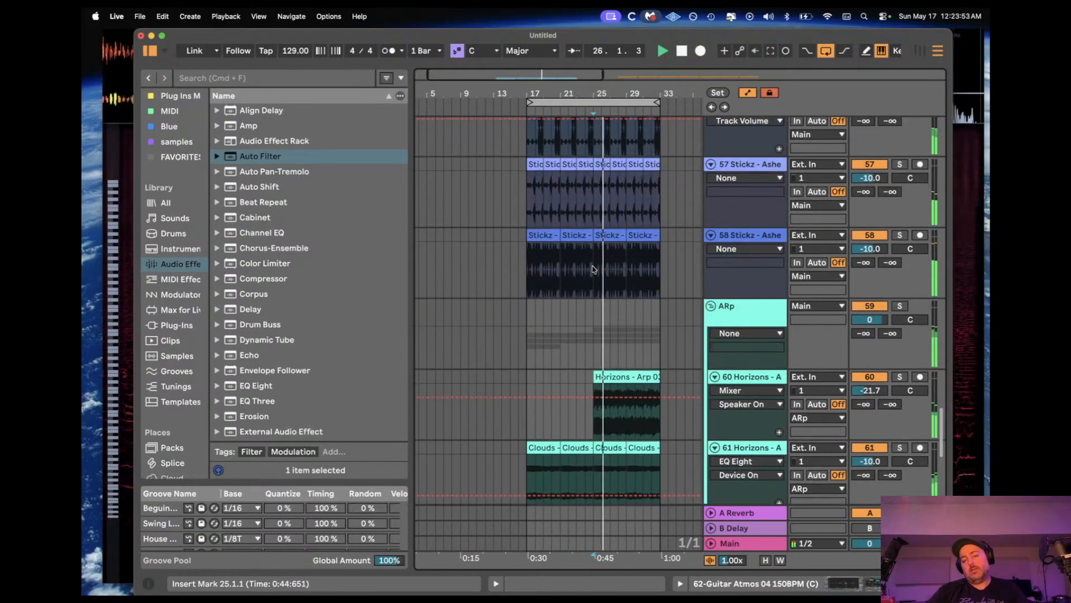
pyautogui.click(593, 205)
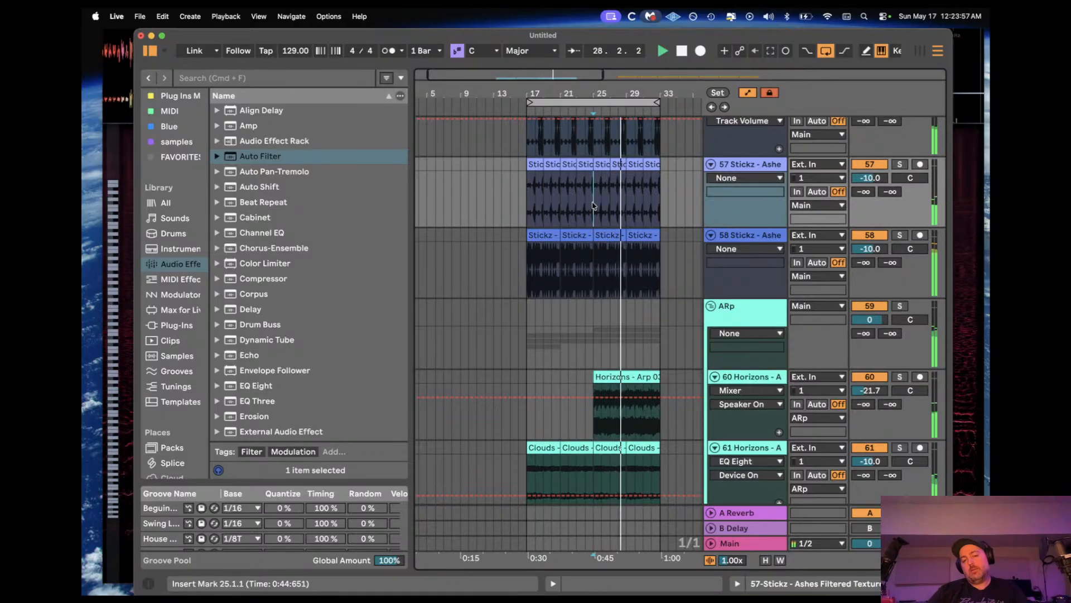
pyautogui.scroll(-12, 593, 206)
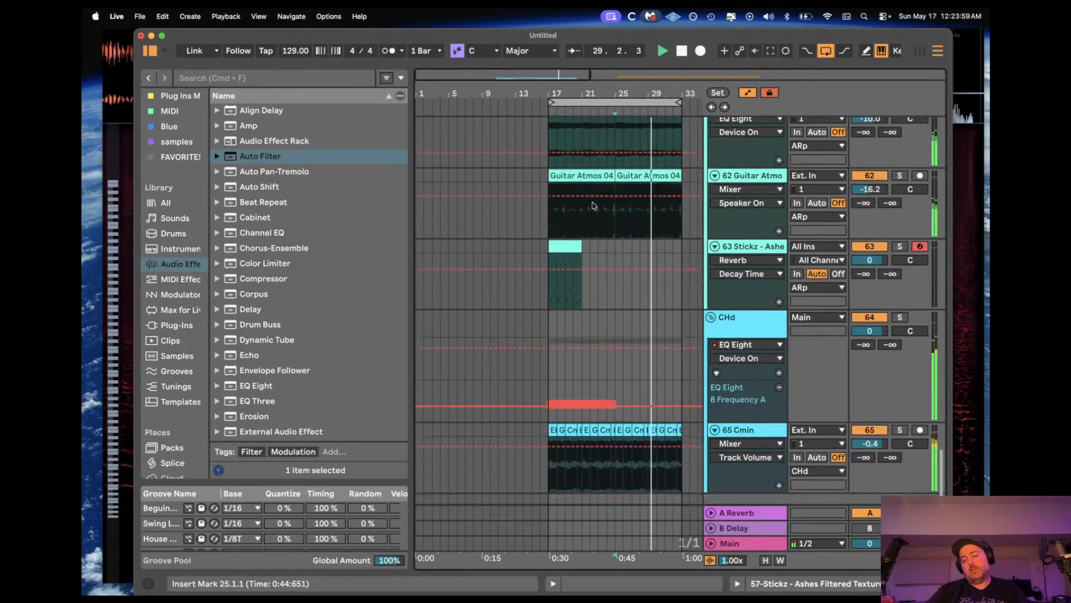
pyautogui.scroll(15, 593, 205)
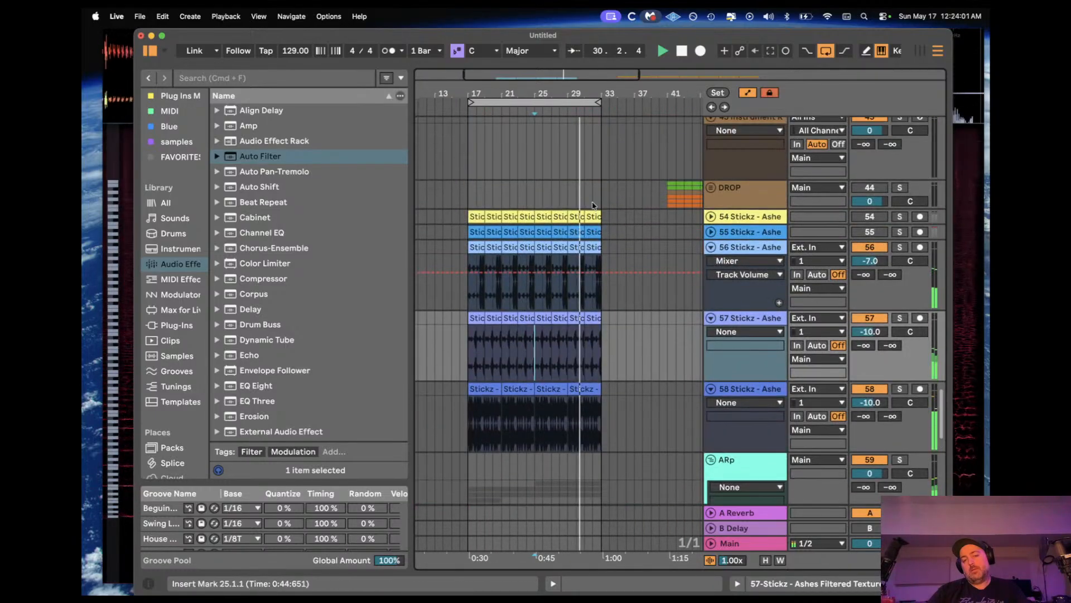
pyautogui.scroll(-3, 593, 206)
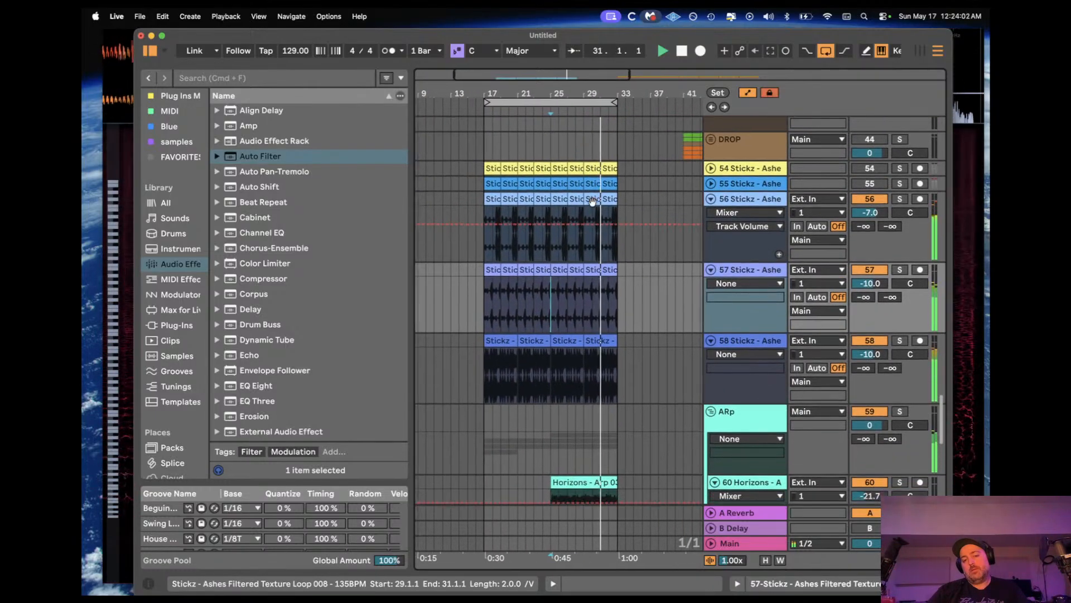
# Step: Reset the volume of track 58, the Full Drum Loop, to 0 dB and restart playback from bar 17
pyautogui.click(764, 340)
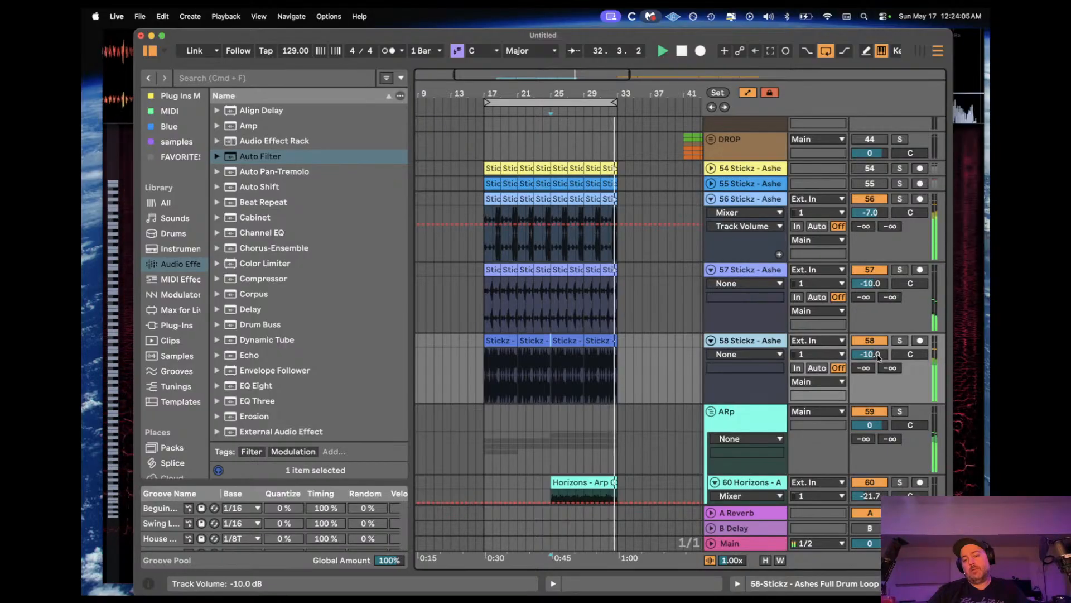
pyautogui.doubleClick(879, 356)
pyautogui.click(502, 338)
pyautogui.press('space')
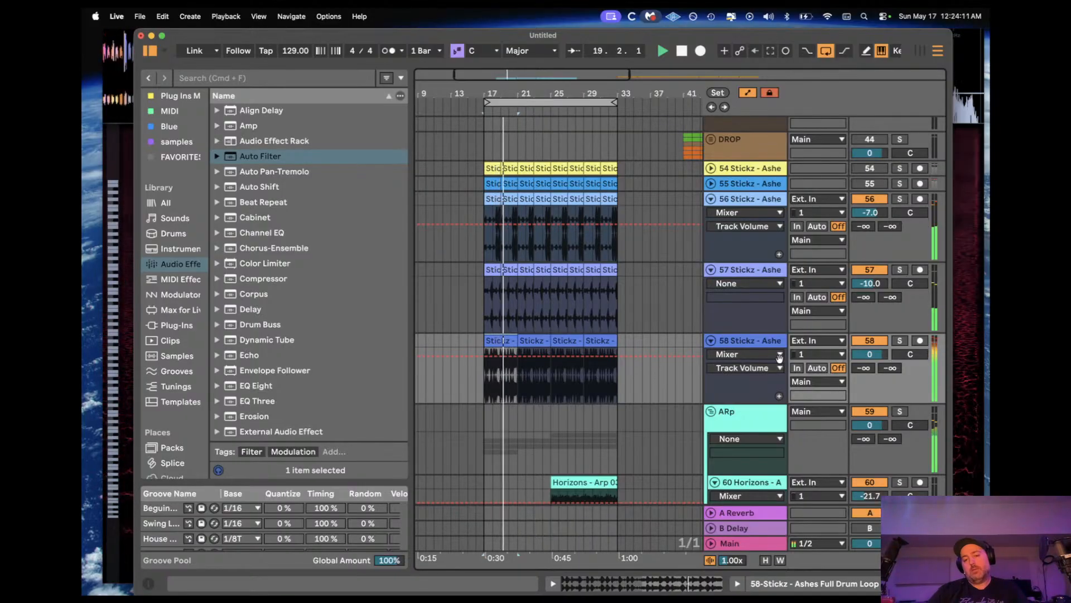
pyautogui.press('space')
pyautogui.press('space')
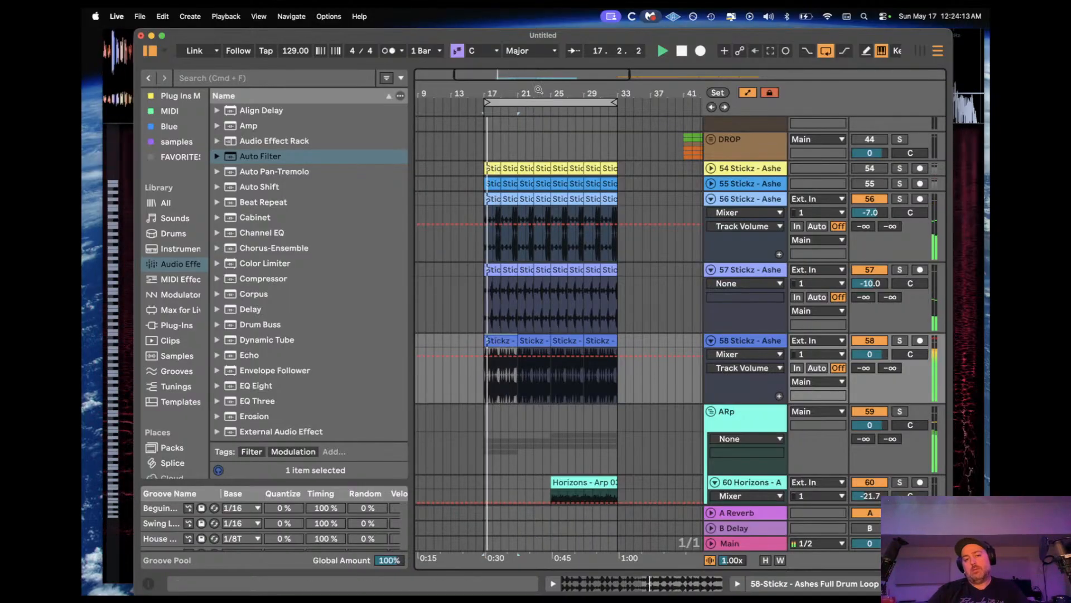
# Step: Copy the 17.2.1 to 17.3.1 beat of track 58's Full Drum Loop 007 onto the beat at 17.1.1
pyautogui.moveTo(501, 73); pyautogui.dragTo(511, 263)
pyautogui.hscroll(-3, 527, 374)
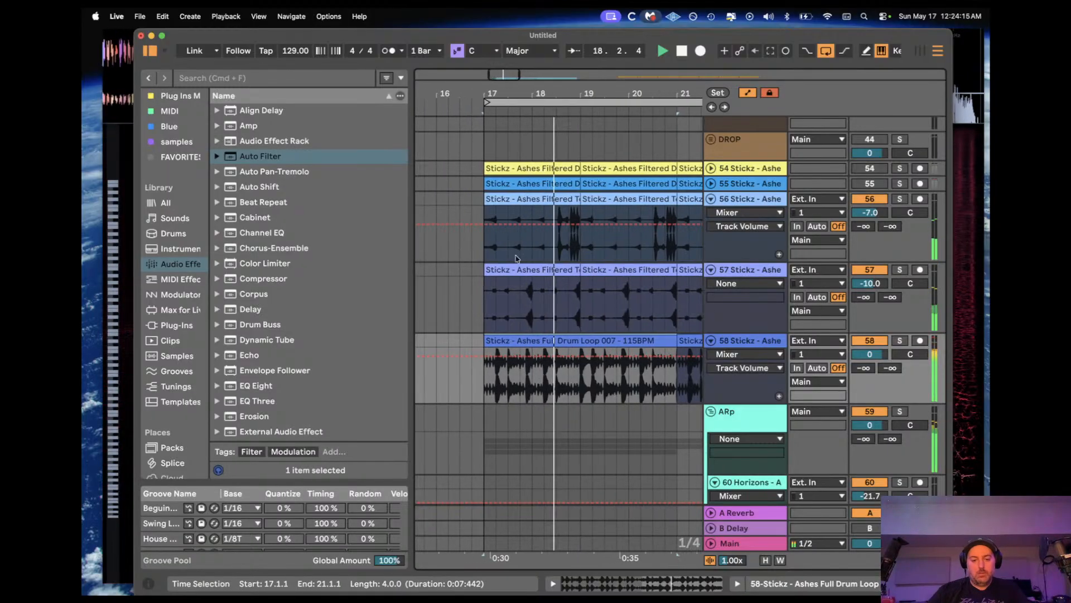
pyautogui.click(520, 384)
pyautogui.press('space')
pyautogui.press('space')
pyautogui.moveTo(520, 384); pyautogui.dragTo(530, 384)
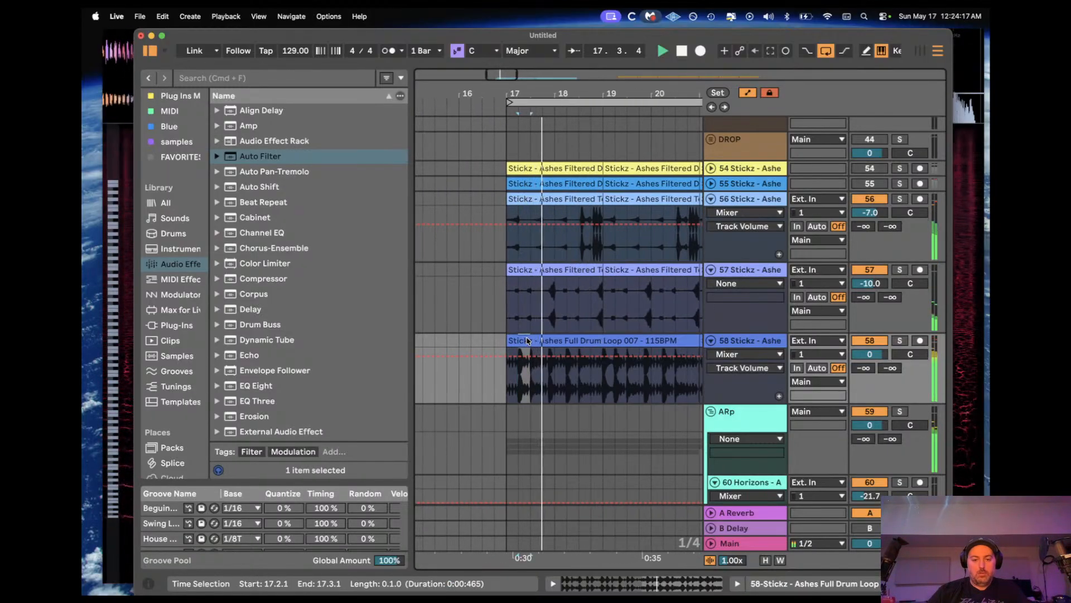
pyautogui.moveTo(512, 340); pyautogui.dragTo(512, 340)
pyautogui.press('space')
pyautogui.press('space')
pyautogui.press('space')
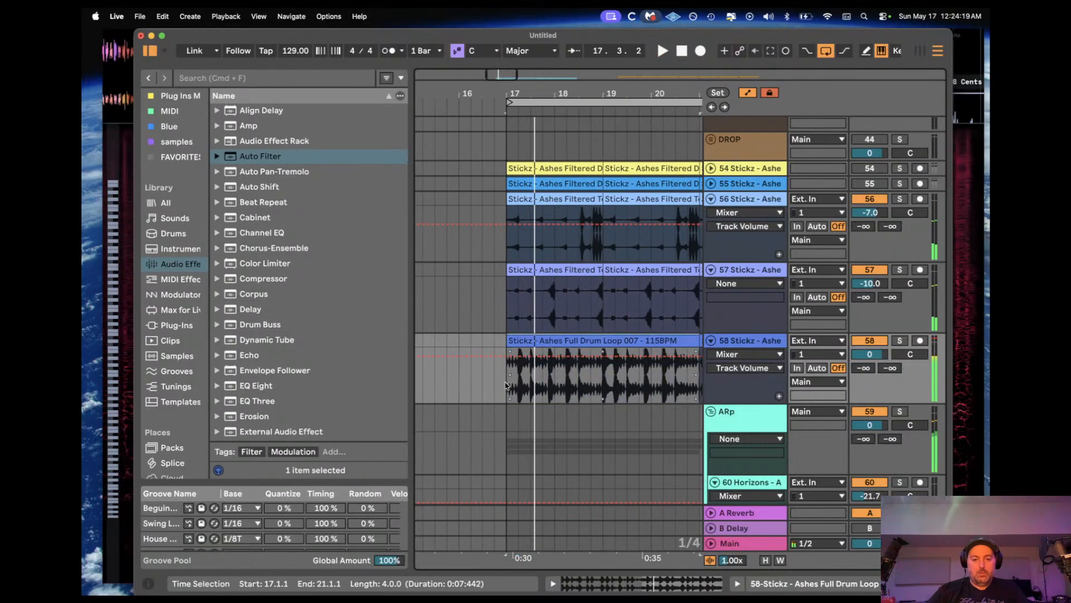
# Step: Play from bar 17 and check the edited Full Drum Loop against the other loops up to bar 22
pyautogui.press('space')
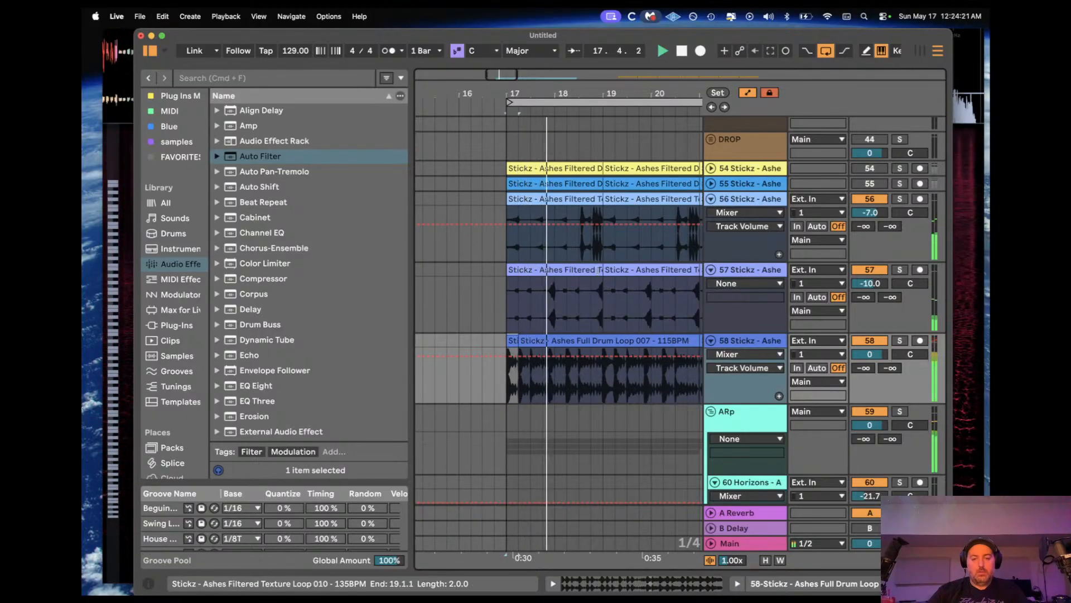
pyautogui.moveTo(492, 71); pyautogui.dragTo(492, 58)
pyautogui.hscroll(3, 531, 282)
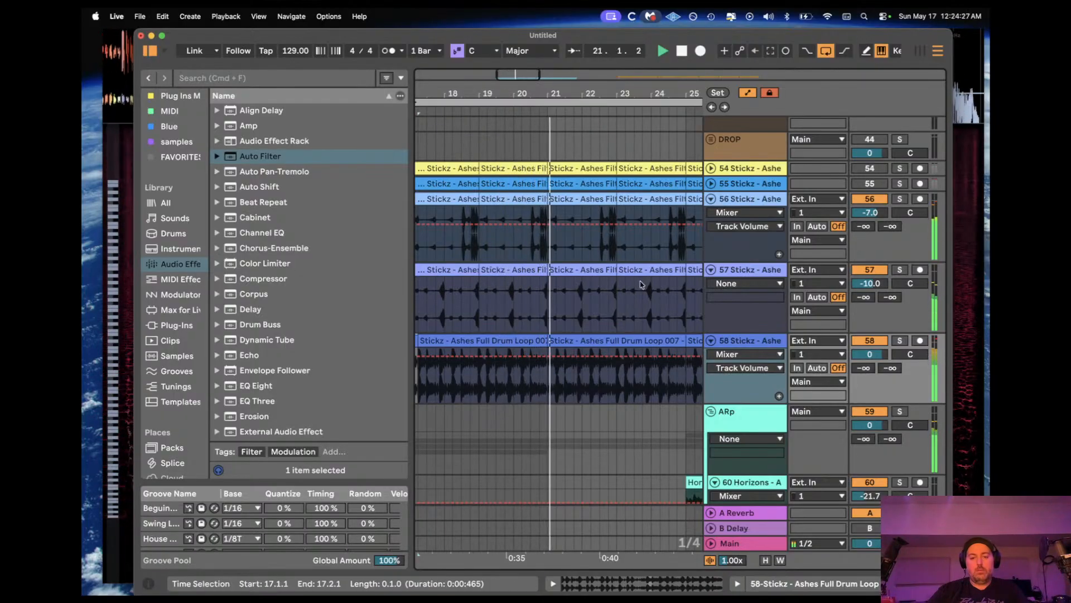
pyautogui.hscroll(-3, 642, 284)
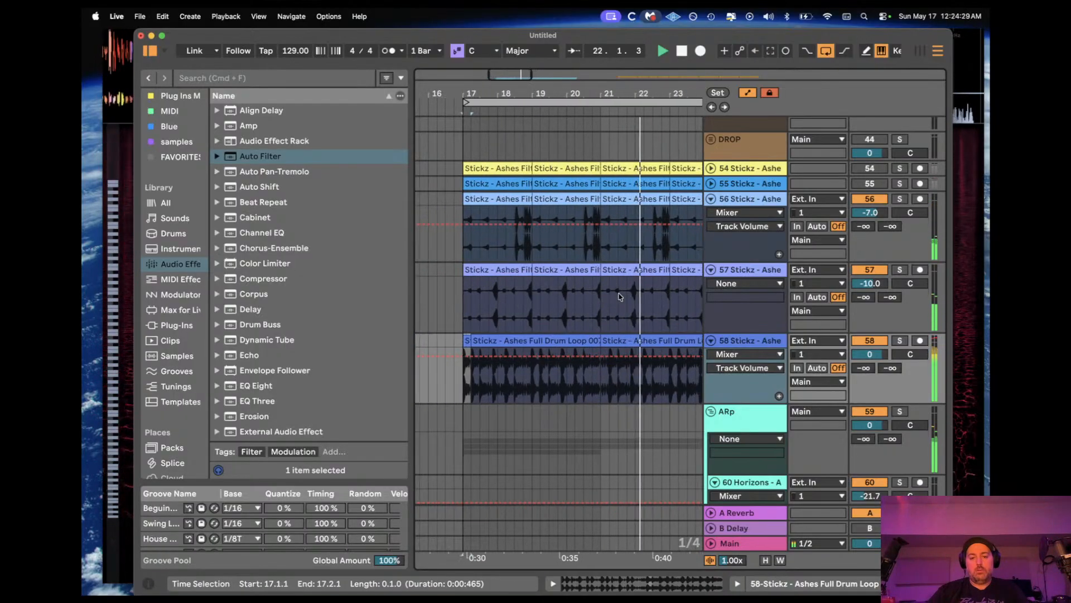
# Step: Duplicate track 58's edited Full Drum Loop from bars 17 to 21 onto bars 21 to 25
pyautogui.moveTo(529, 93); pyautogui.dragTo(533, 61)
pyautogui.scroll(-5, 588, 323)
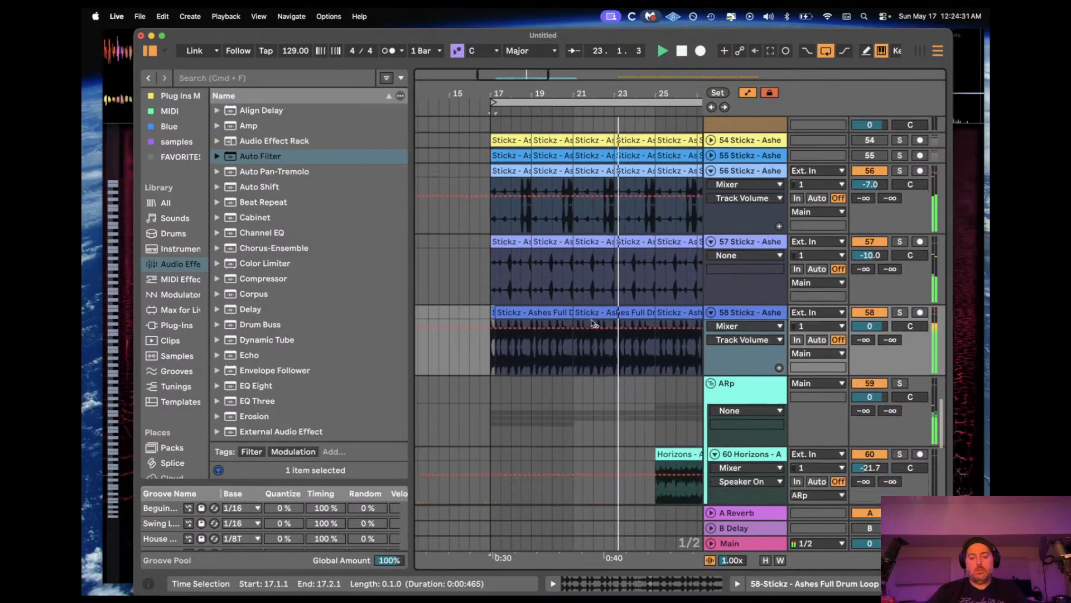
pyautogui.hscroll(3, 593, 324)
pyautogui.click(427, 219)
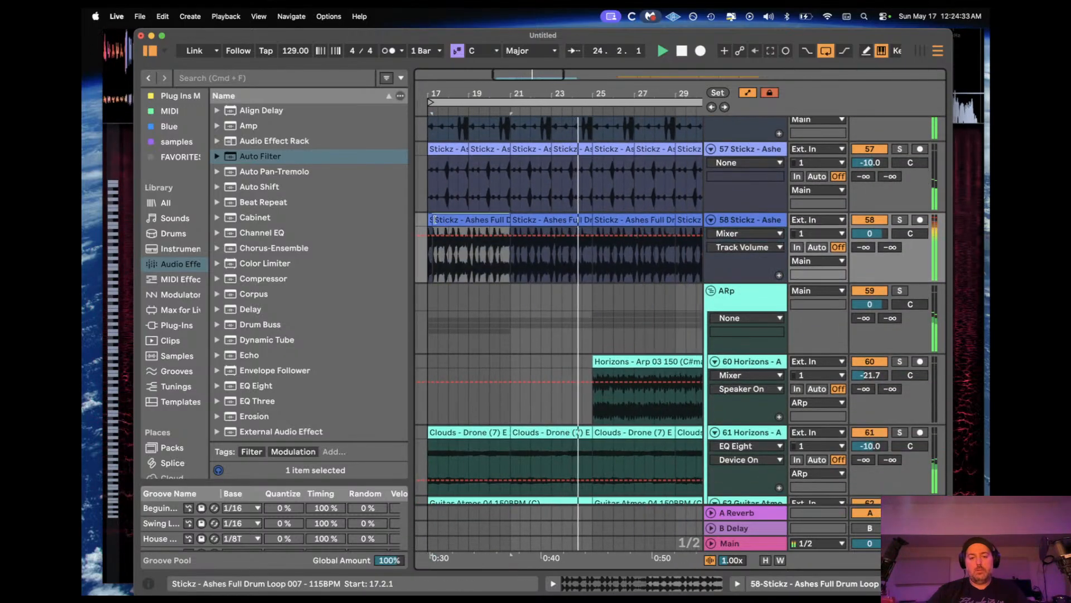
pyautogui.click(654, 221)
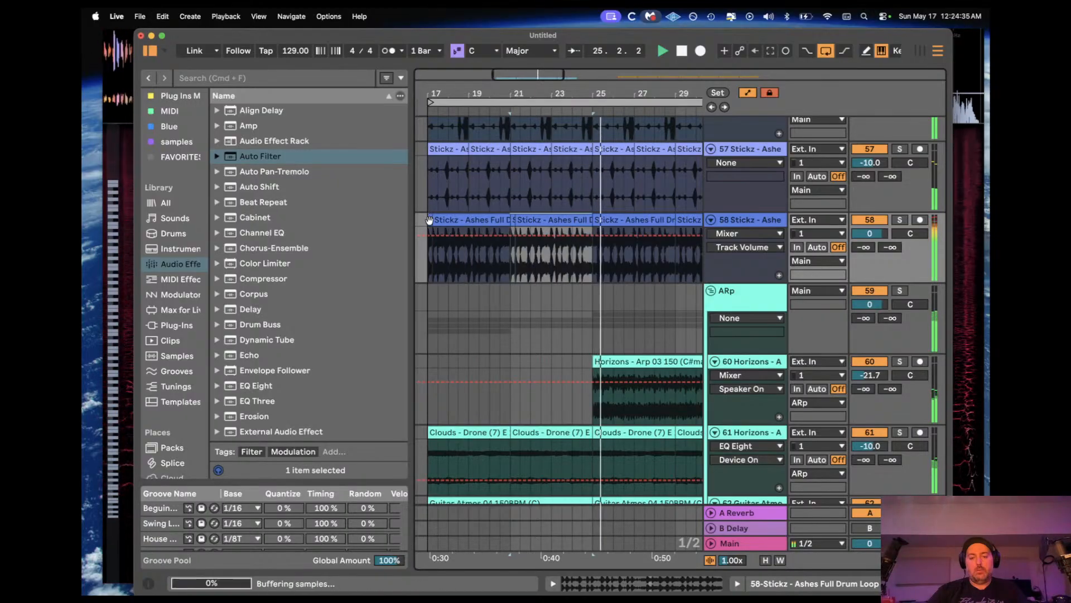
# Step: Move the Full Drum Loop clips from bars 25 to 33 onto a new audio track below track 58, set to -7.1 dB
pyautogui.click(735, 220)
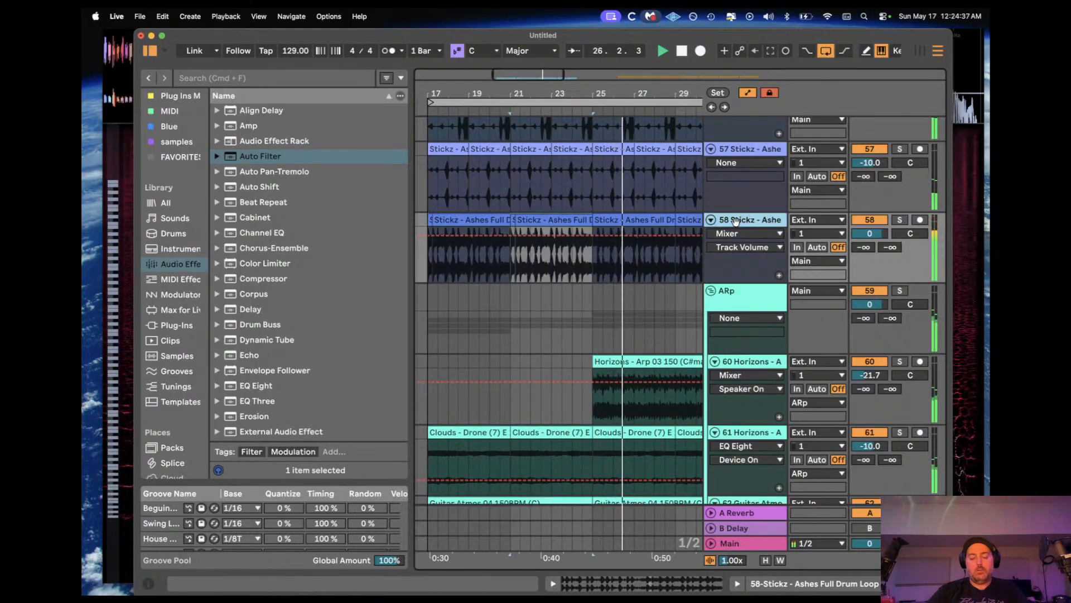
pyautogui.press('super+t')
pyautogui.click(646, 220)
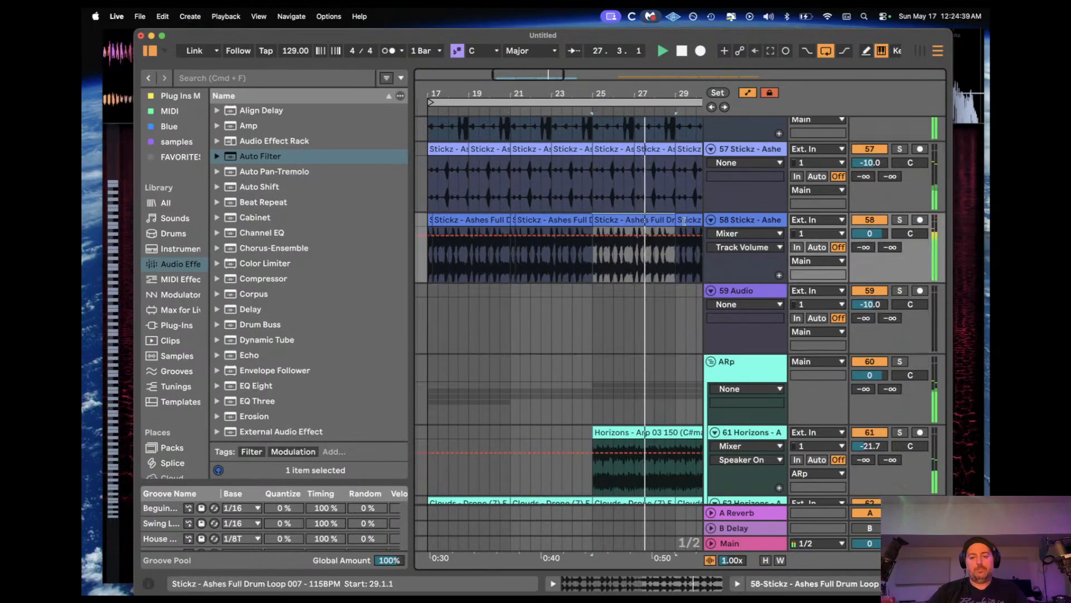
pyautogui.moveTo(646, 220); pyautogui.dragTo(643, 310)
pyautogui.press('-')
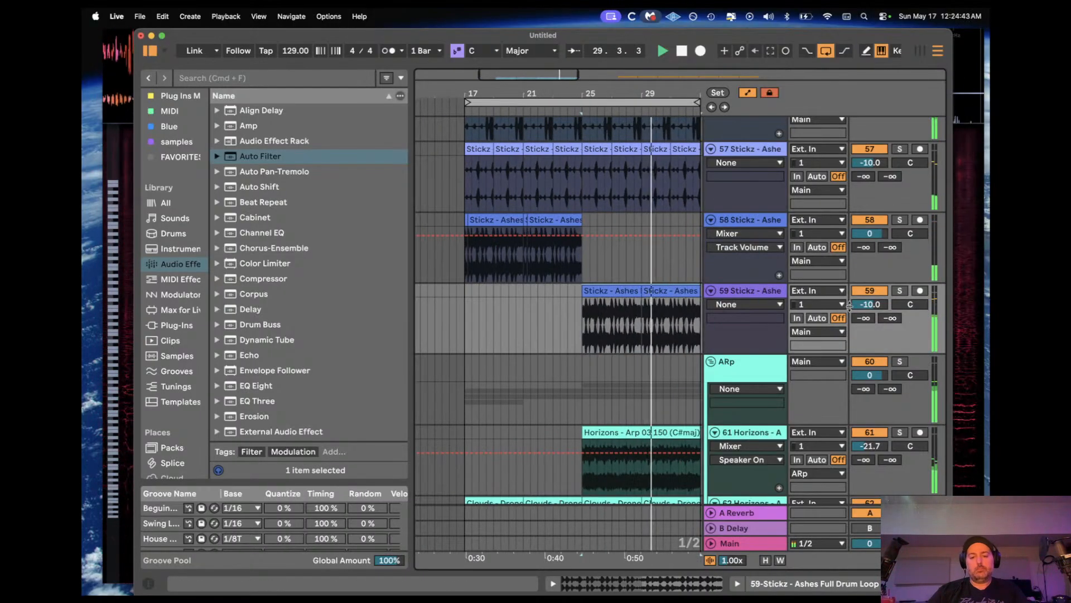
pyautogui.moveTo(850, 305); pyautogui.dragTo(850, 290)
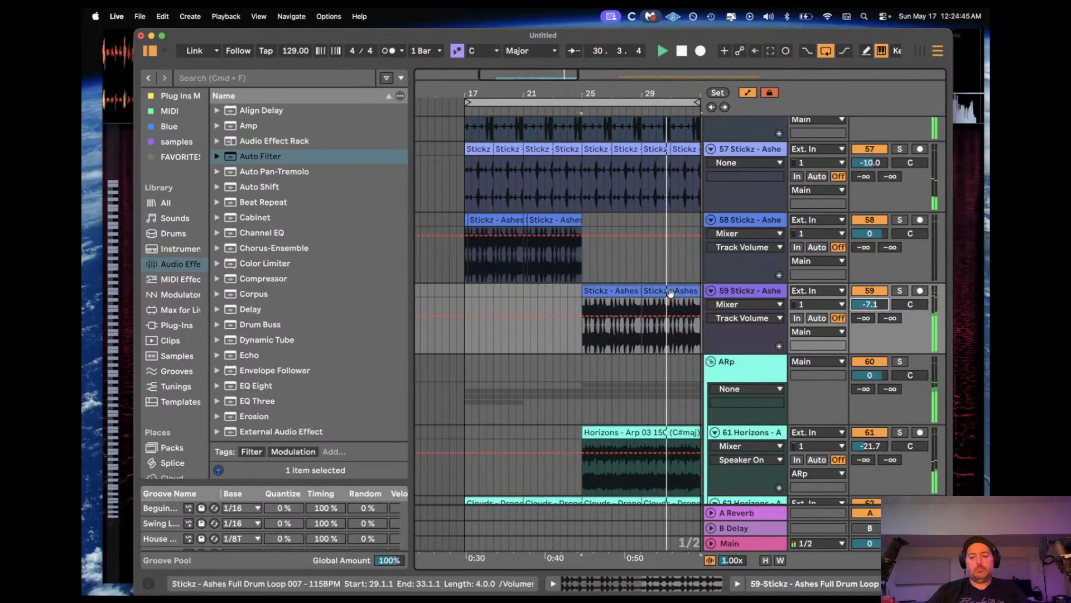
# Step: Deactivate the ARp group's clips from 32.1.1 to 33.1.1 and narrow the browser to give the arrangement more room
pyautogui.click(582, 371)
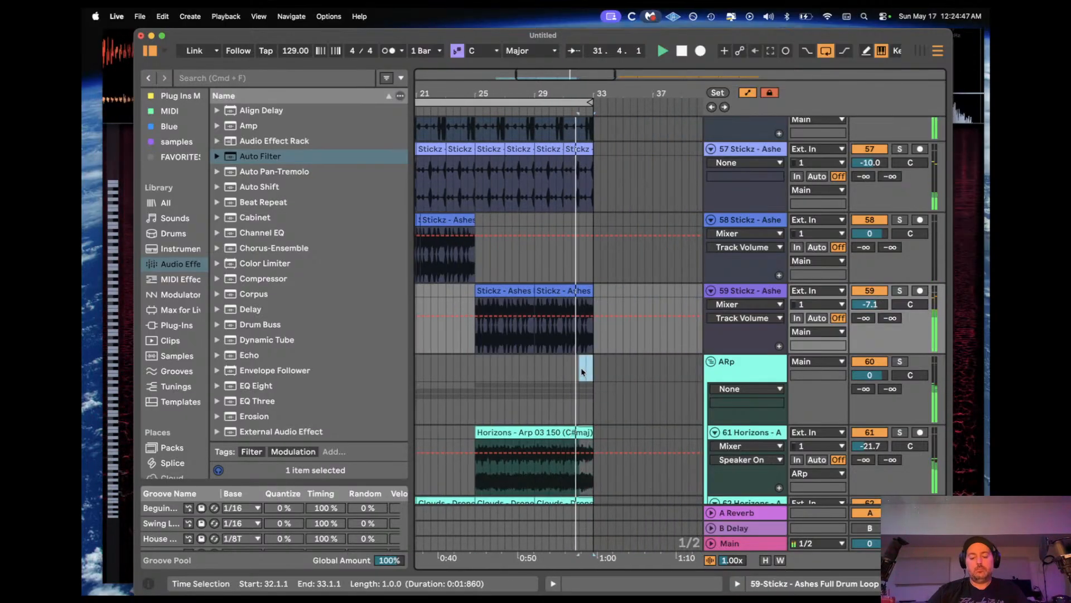
pyautogui.press('0')
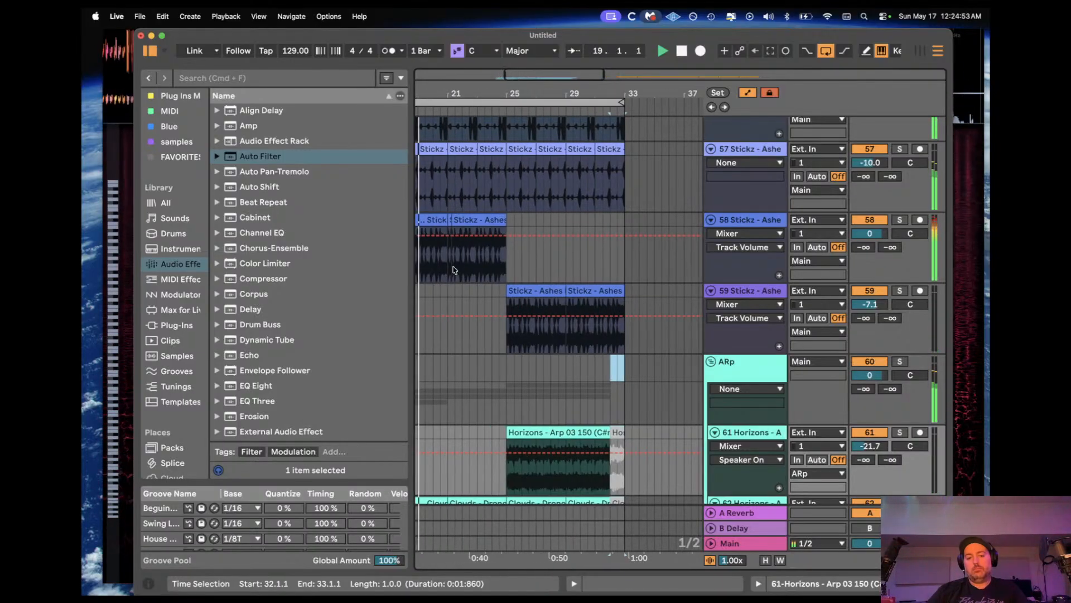
pyautogui.moveTo(409, 250); pyautogui.dragTo(297, 250)
pyautogui.hscroll(-3, 514, 232)
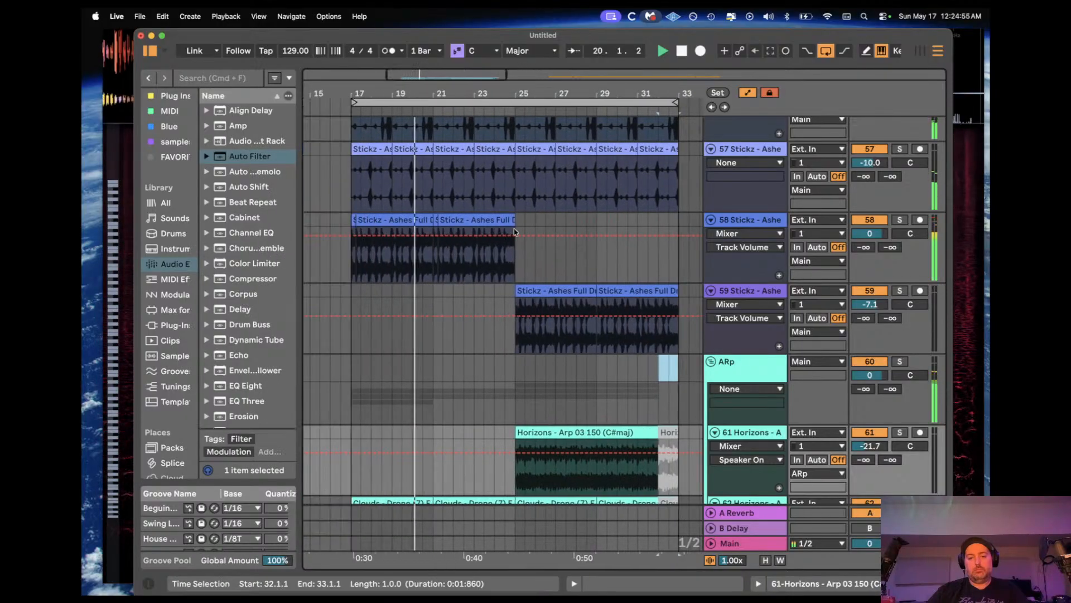
pyautogui.moveTo(452, 76); pyautogui.dragTo(453, 70)
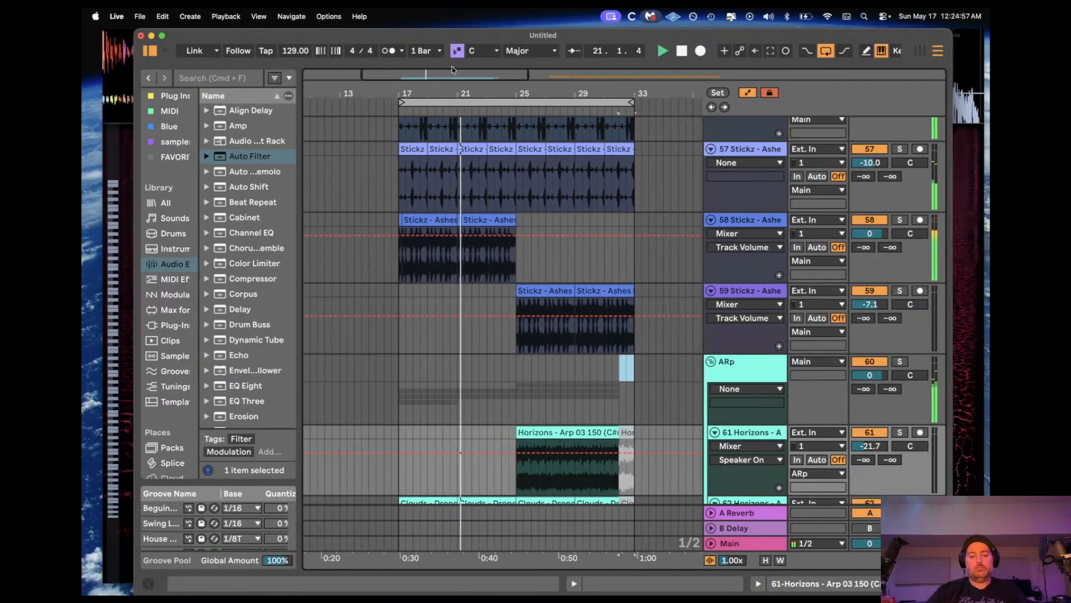
# Step: Shorten the second Guitar Atmos clip on track 63 so that it ends at 31.1.1
pyautogui.scroll(-10, 511, 205)
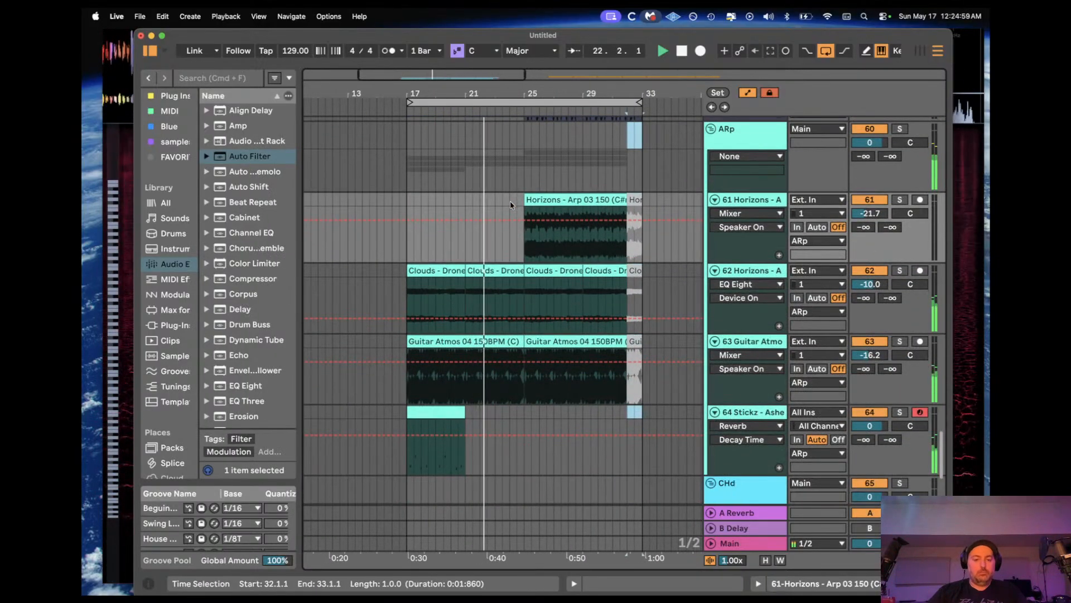
pyautogui.click(407, 140)
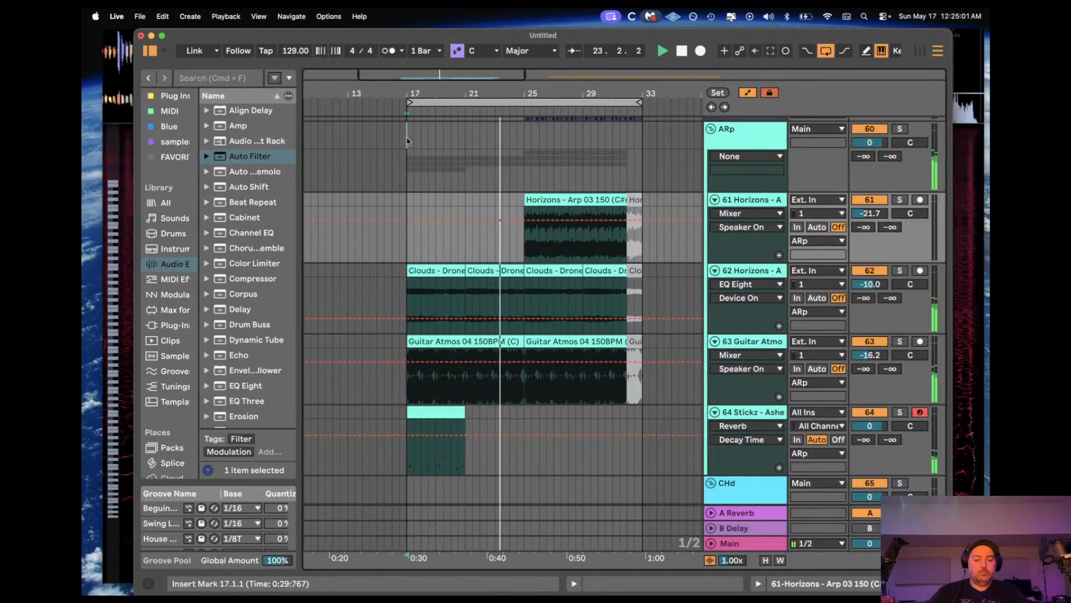
pyautogui.scroll(10, 511, 214)
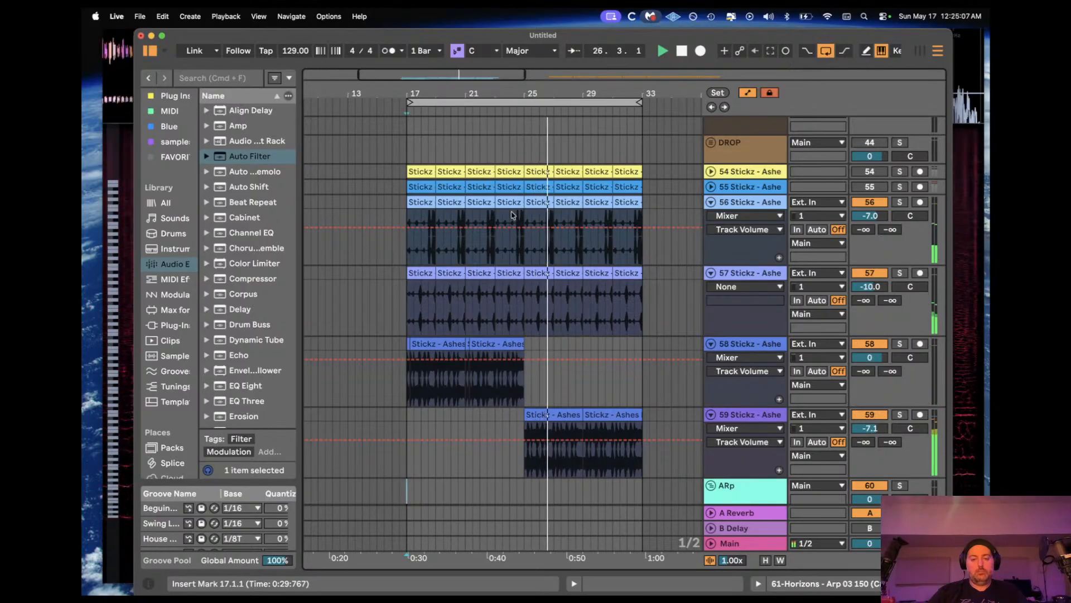
pyautogui.scroll(-10, 511, 215)
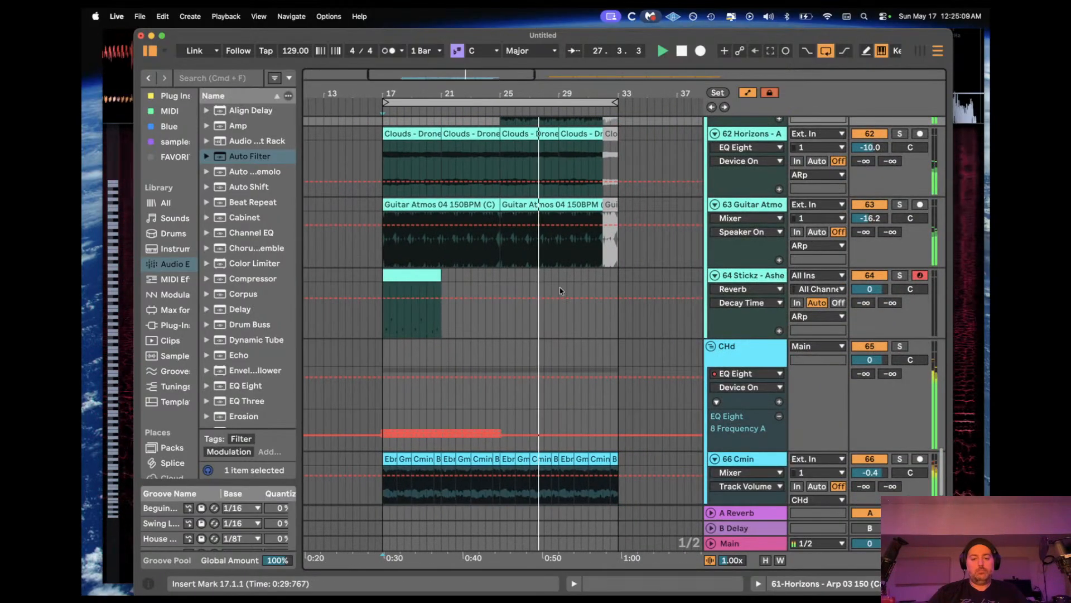
pyautogui.scroll(-2, 562, 289)
pyautogui.scroll(3, 562, 289)
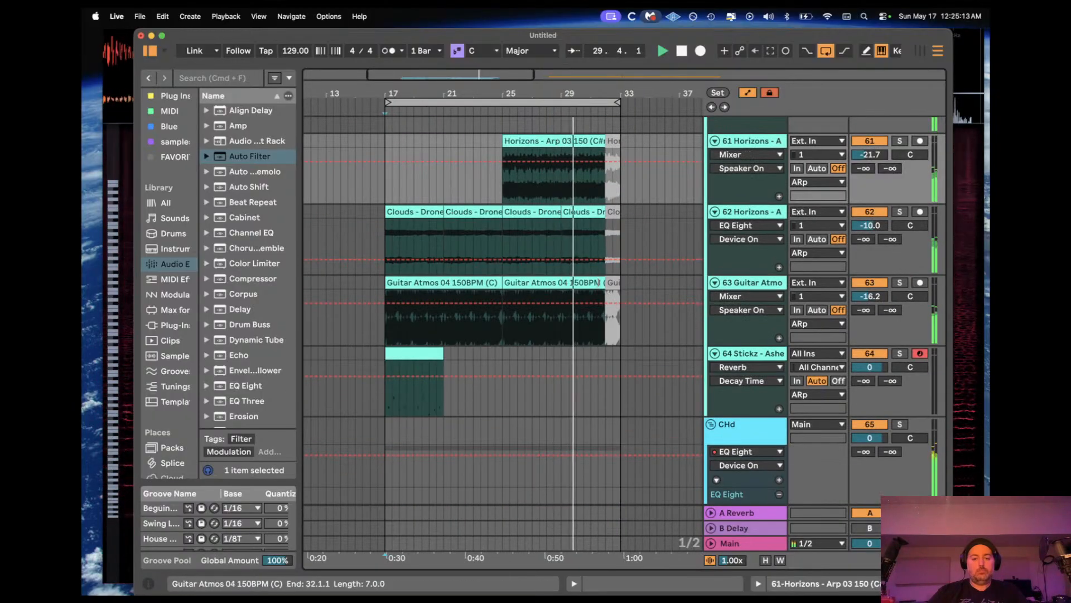
pyautogui.moveTo(602, 283); pyautogui.dragTo(591, 285)
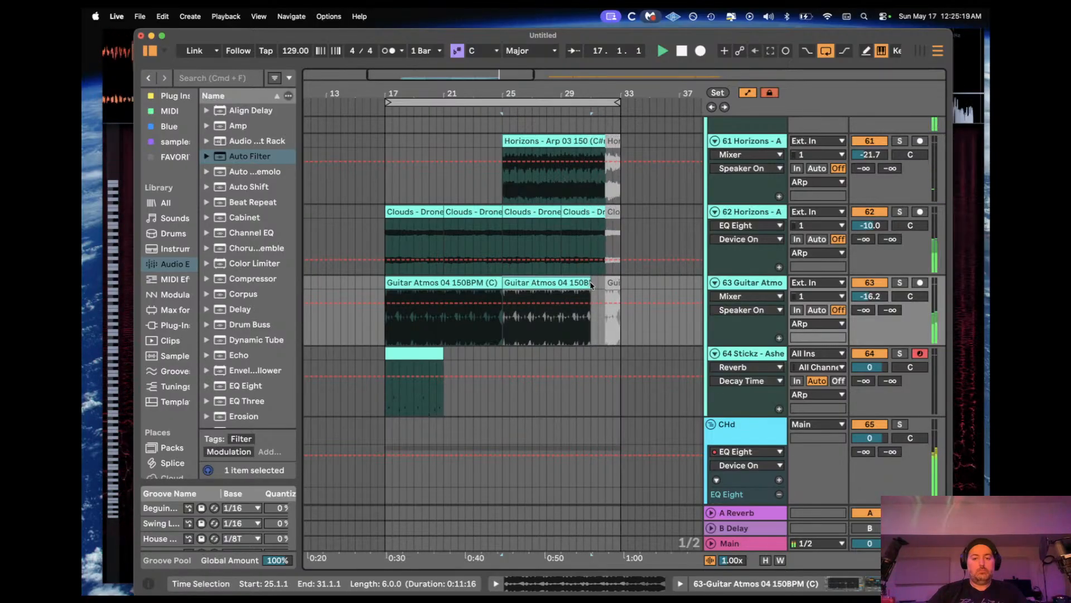
# Step: Review the layered tracks between bars 17 and 33 and their position relative to the DROP group during playback
pyautogui.click(403, 212)
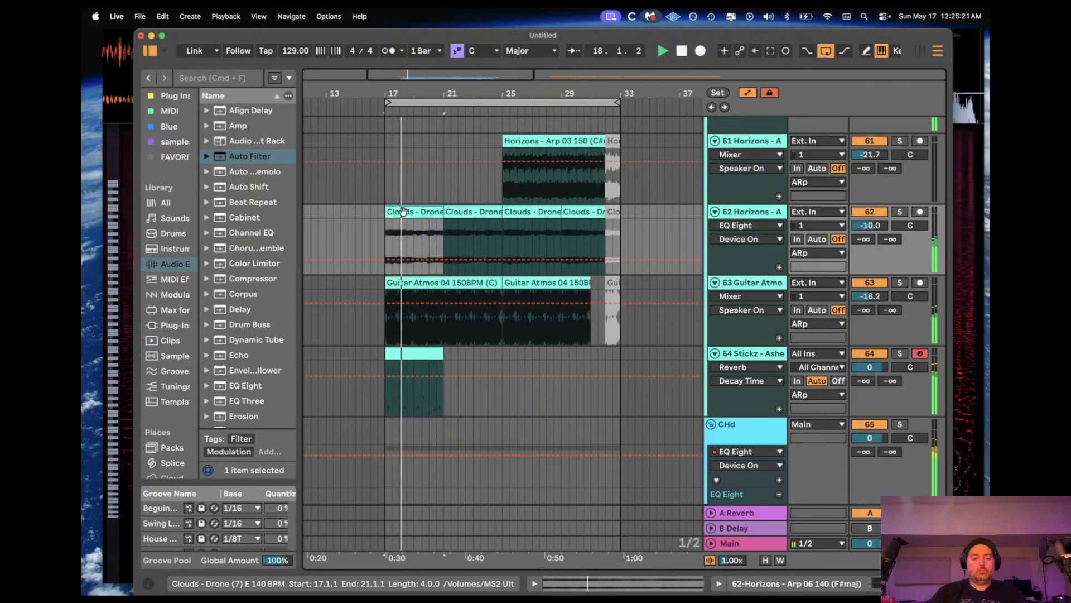
pyautogui.click(385, 189)
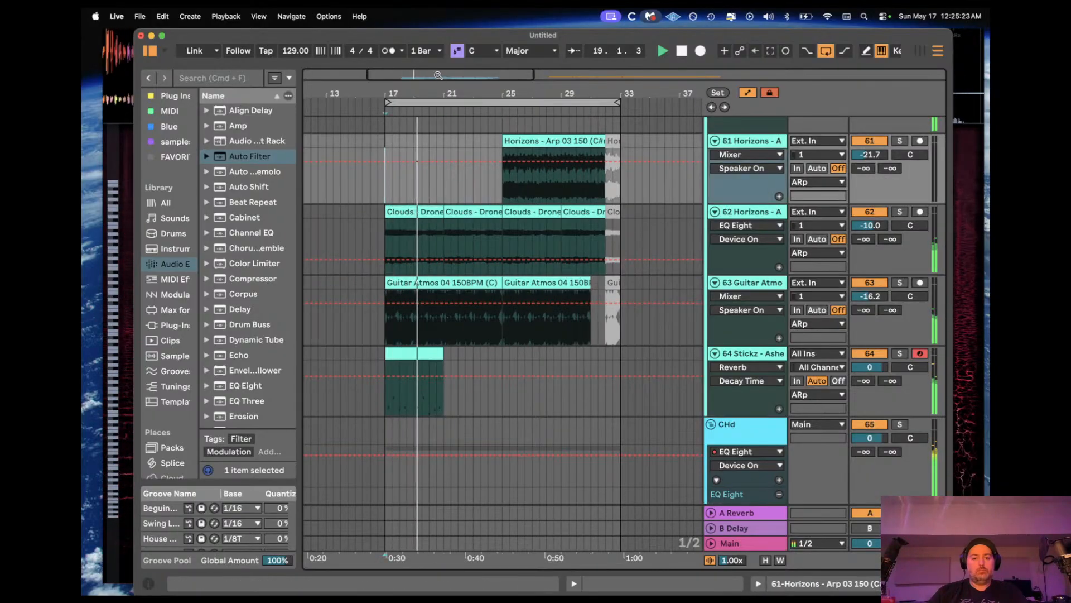
pyautogui.moveTo(439, 76); pyautogui.dragTo(439, 74)
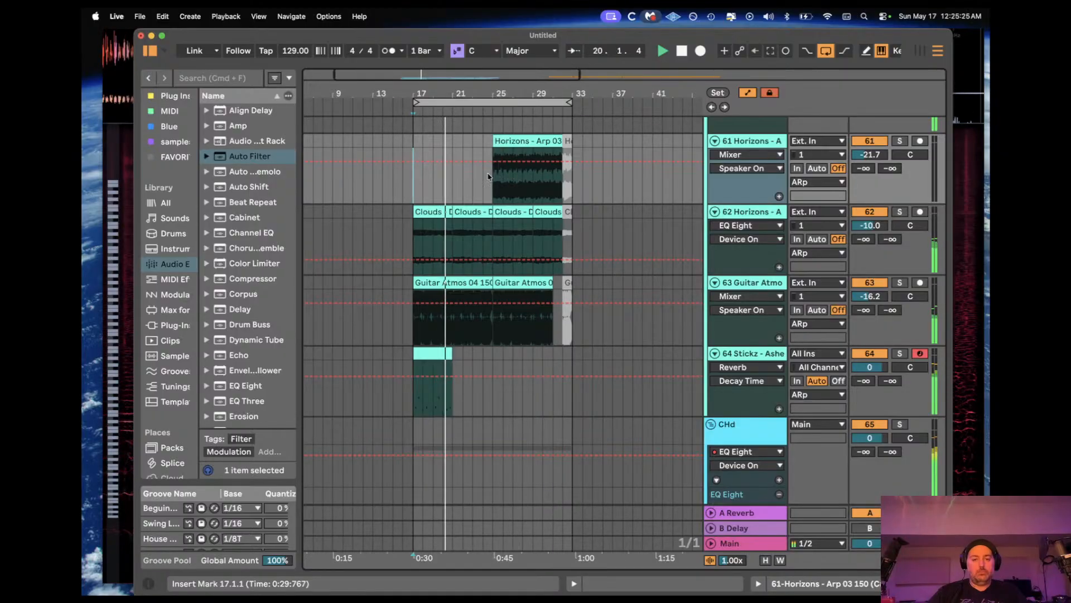
pyautogui.scroll(-4, 495, 184)
pyautogui.scroll(-2, 495, 184)
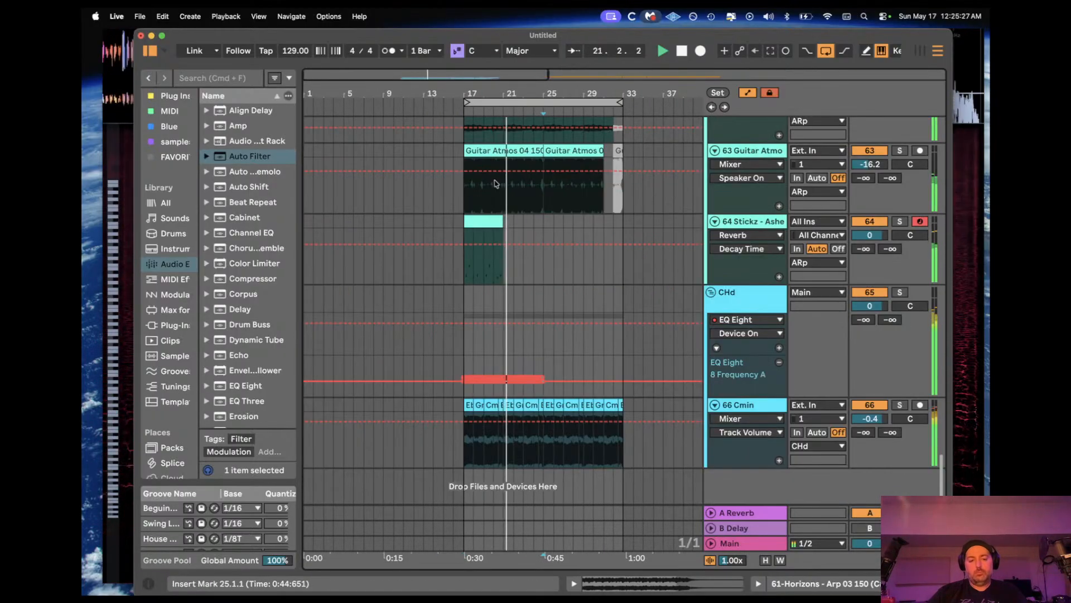
pyautogui.scroll(10, 495, 184)
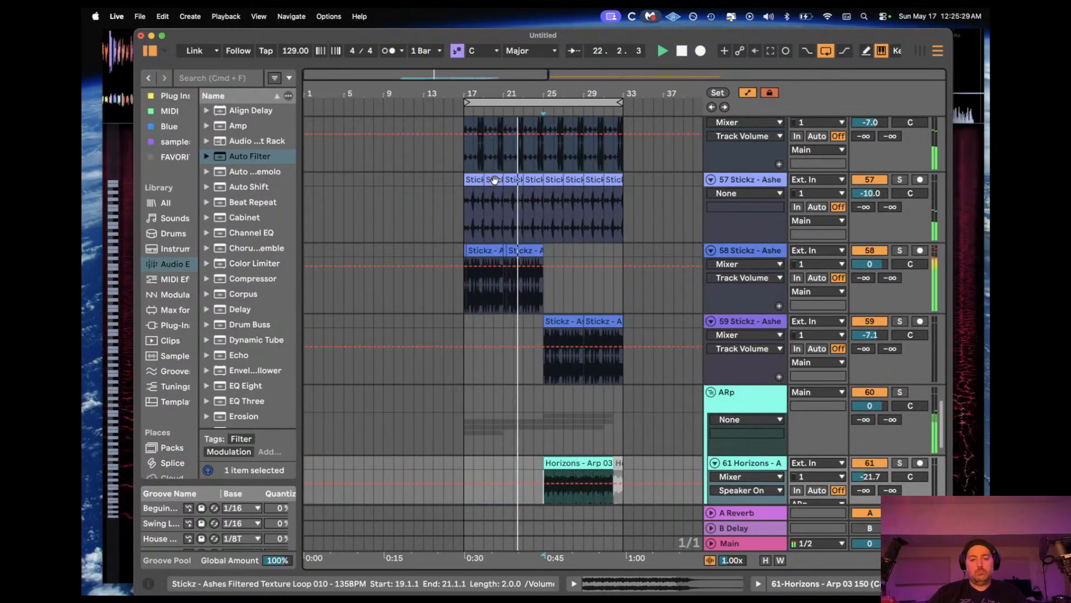
pyautogui.hscroll(8, 495, 183)
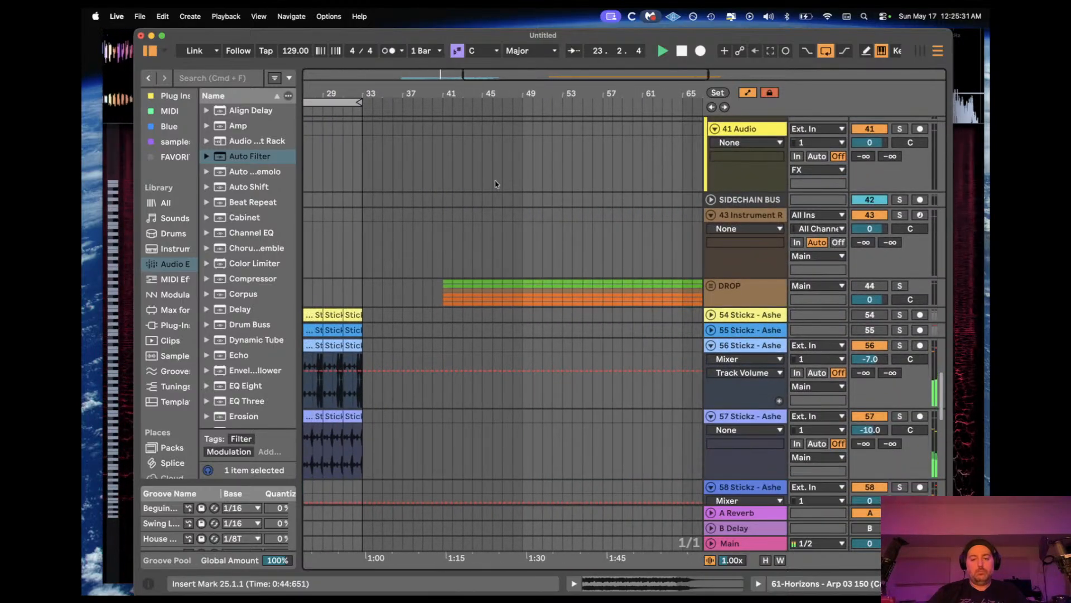
pyautogui.moveTo(473, 79); pyautogui.dragTo(473, 28)
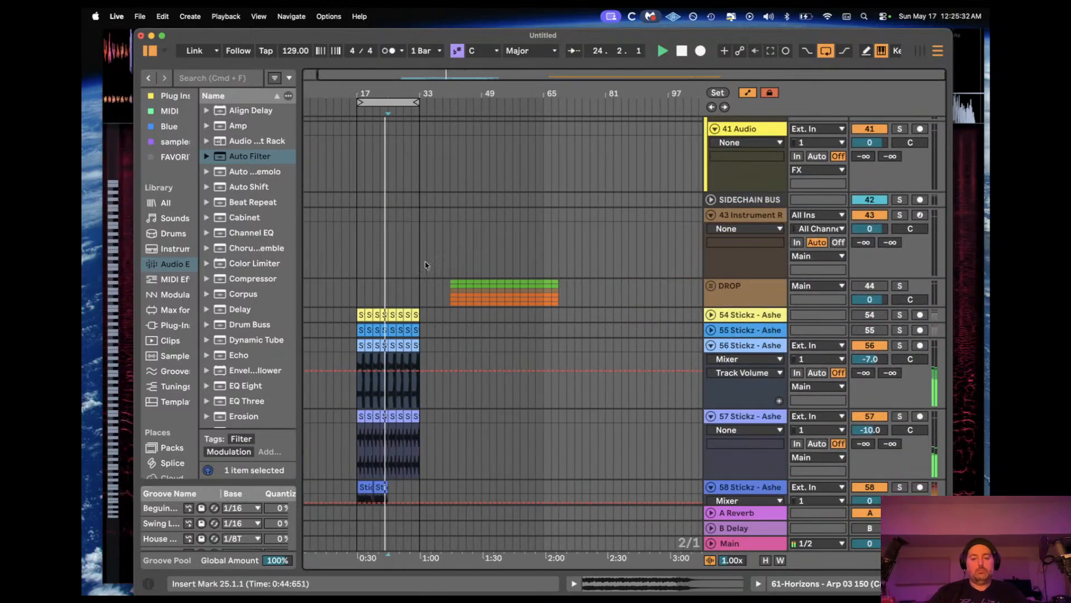
# Step: Place the insert marker at bar 33 on the DROP group, stop playback and minimize the project window
pyautogui.click(730, 298)
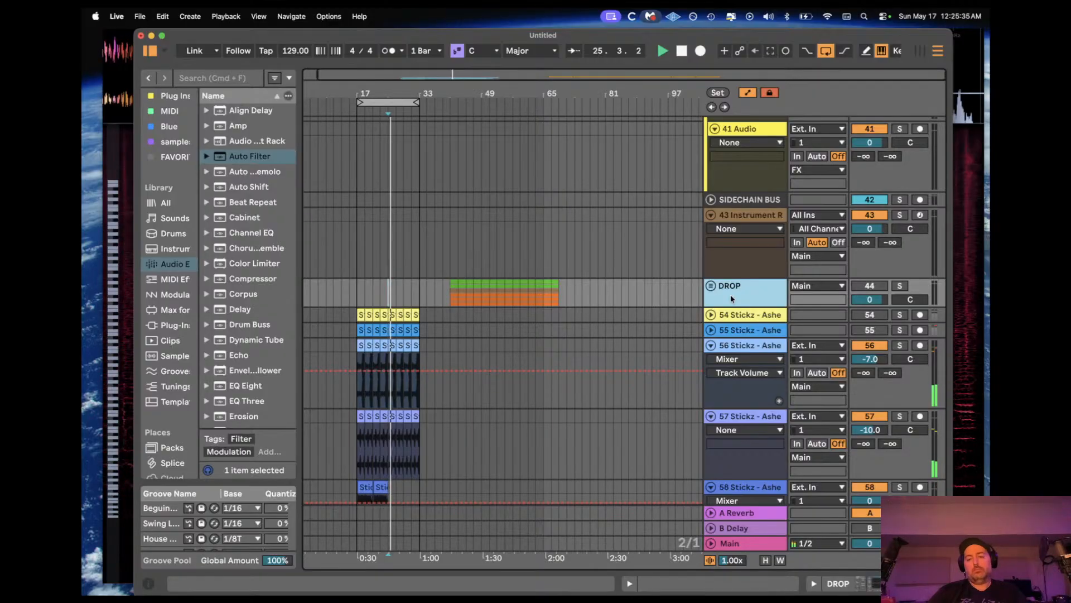
pyautogui.moveTo(597, 293); pyautogui.dragTo(435, 294)
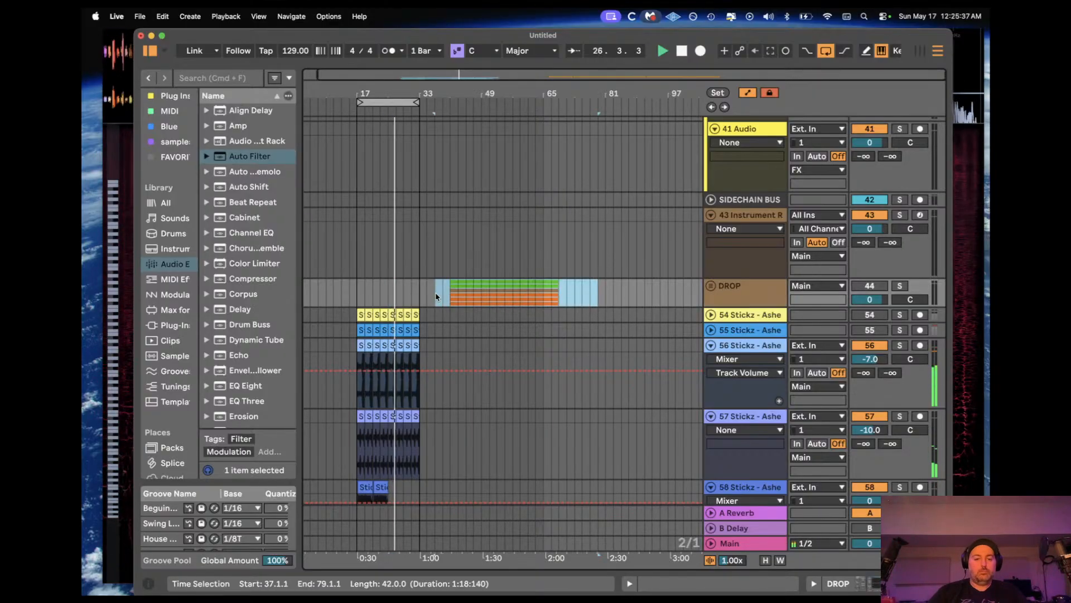
pyautogui.hscroll(-1, 436, 296)
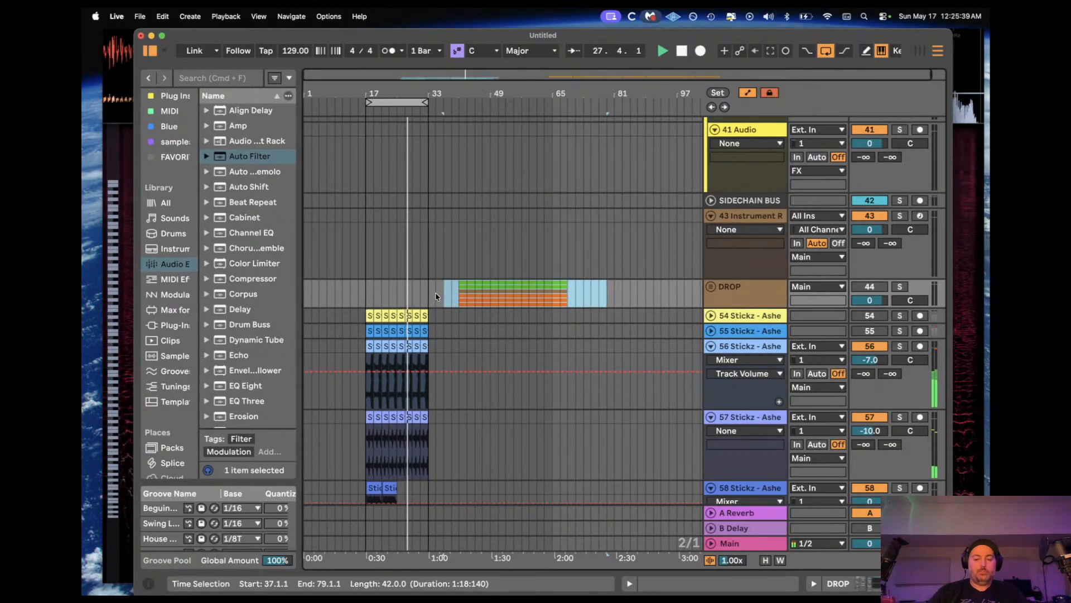
pyautogui.click(429, 297)
pyautogui.press('space')
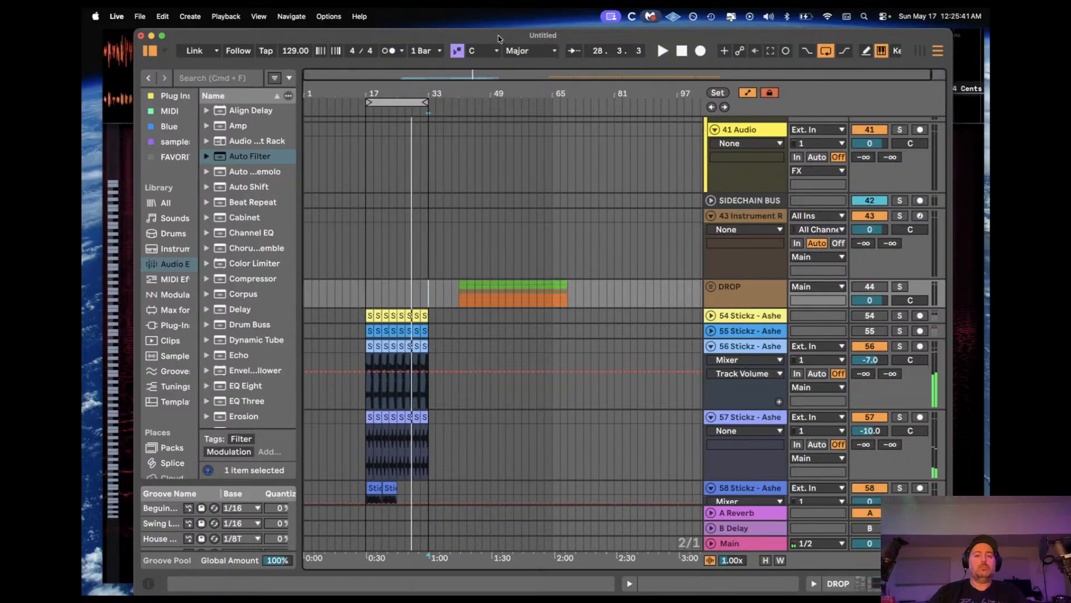
pyautogui.doubleClick(529, 36)
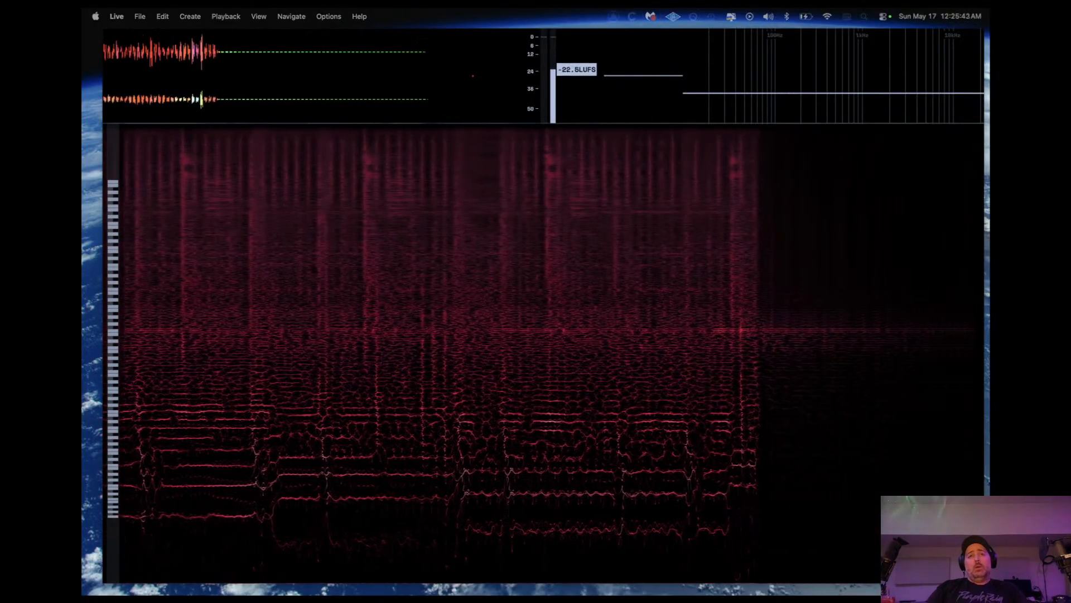